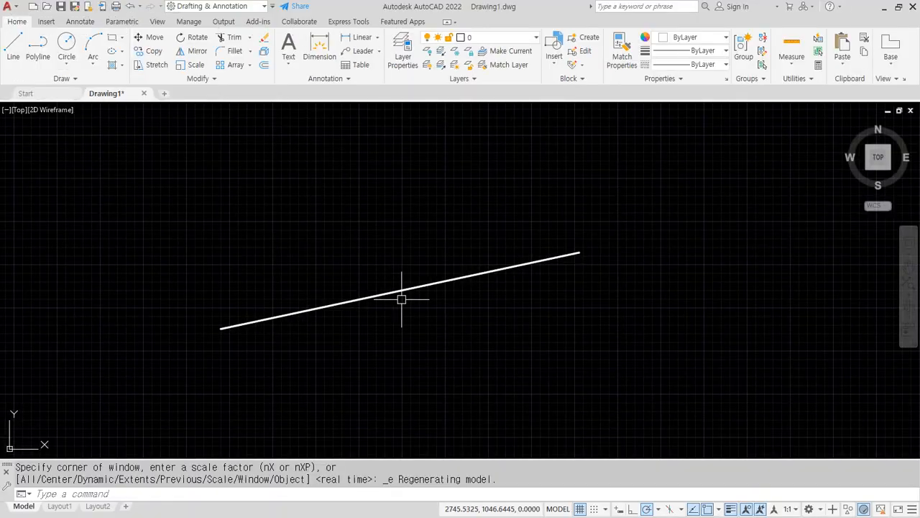
key("Escape")
type("B")
key("Return")
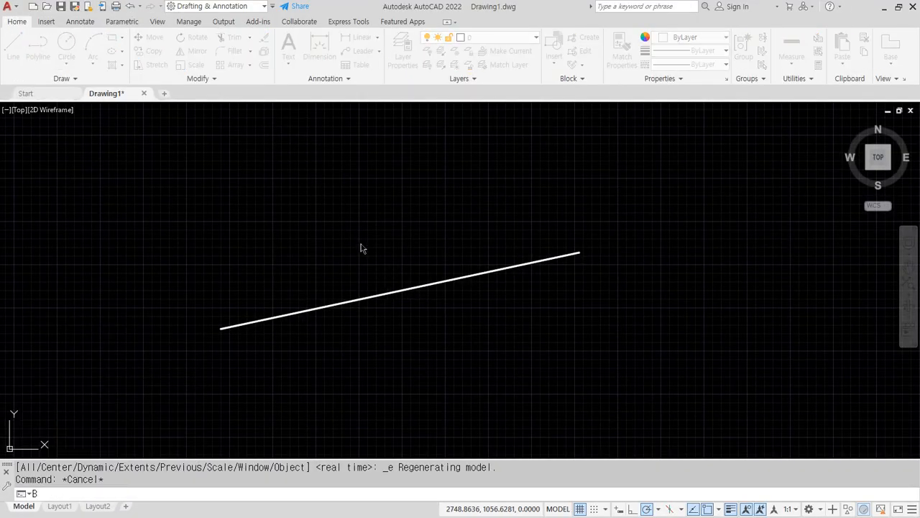
key("Escape")
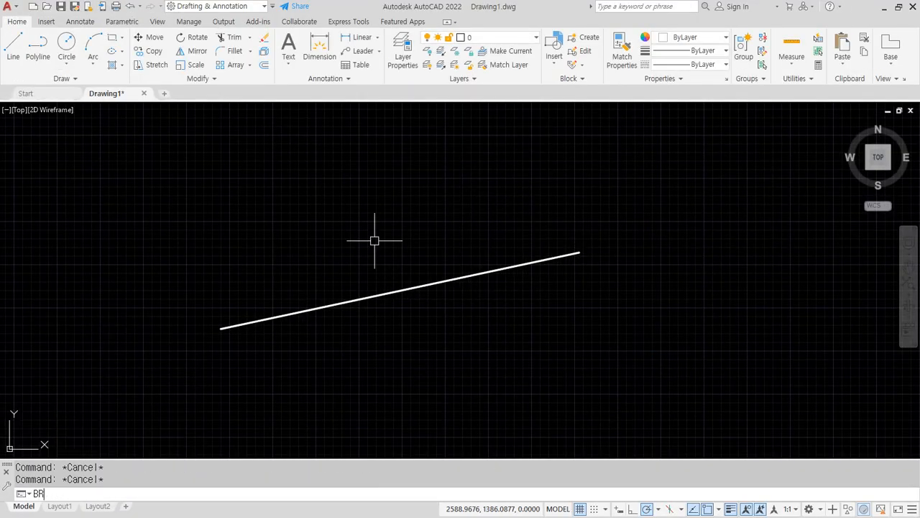
Try breaking the slanted line, using the selection point and a second point right of its middle as break points, and undo the break.
type("BR")
key("Return")
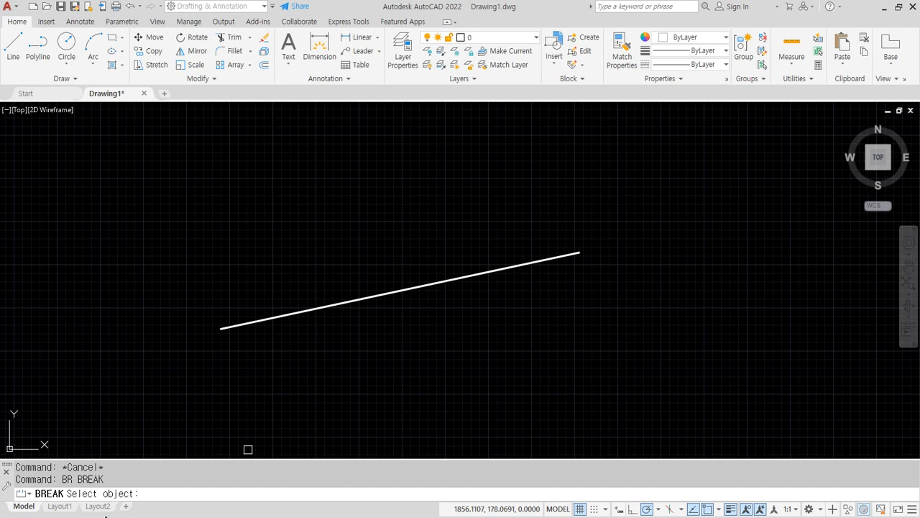
mouse_move(106, 516)
left_mouse_down()
mouse_move(89, 480)
mouse_move(135, 515)
left_mouse_up()
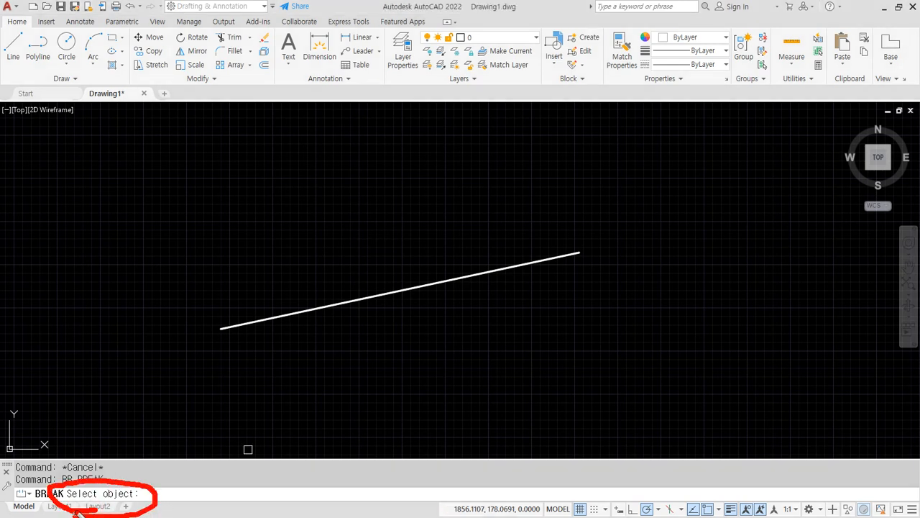
key("Escape")
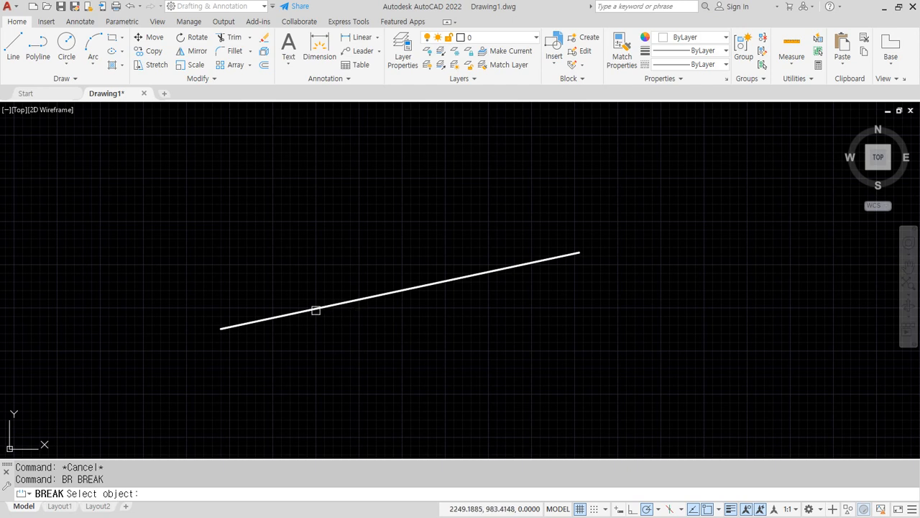
left_click(331, 305)
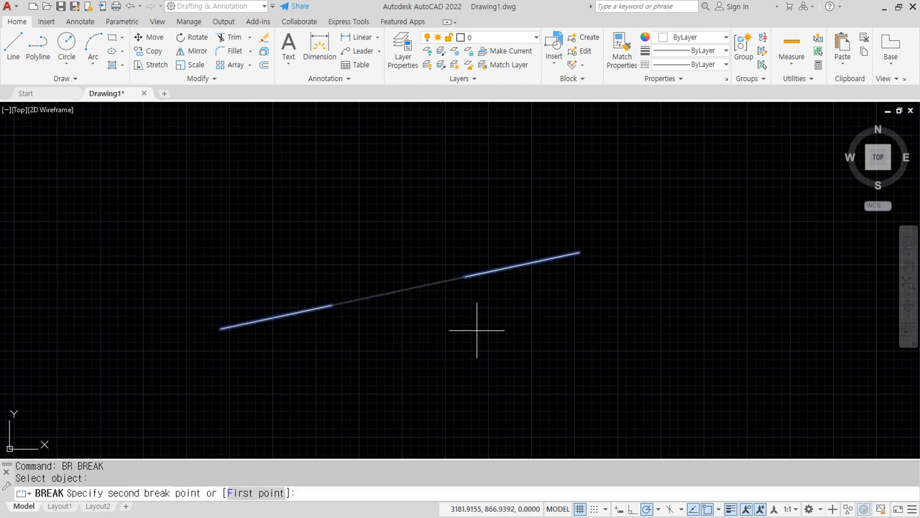
left_click_drag(332, 325, 346, 314)
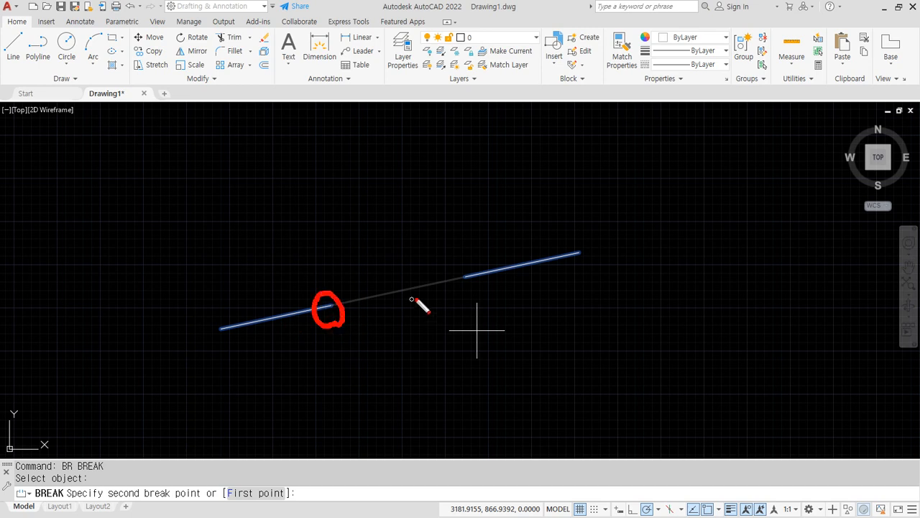
left_click_drag(472, 286, 469, 265)
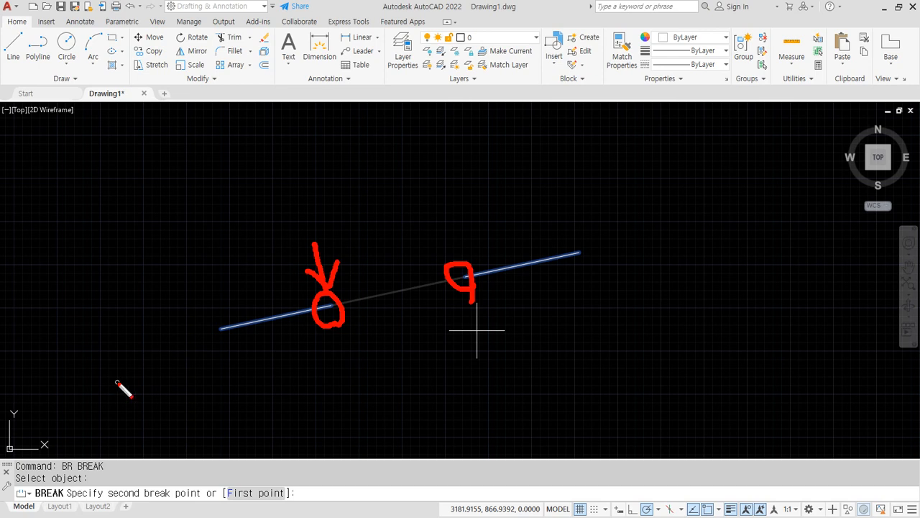
key("Escape")
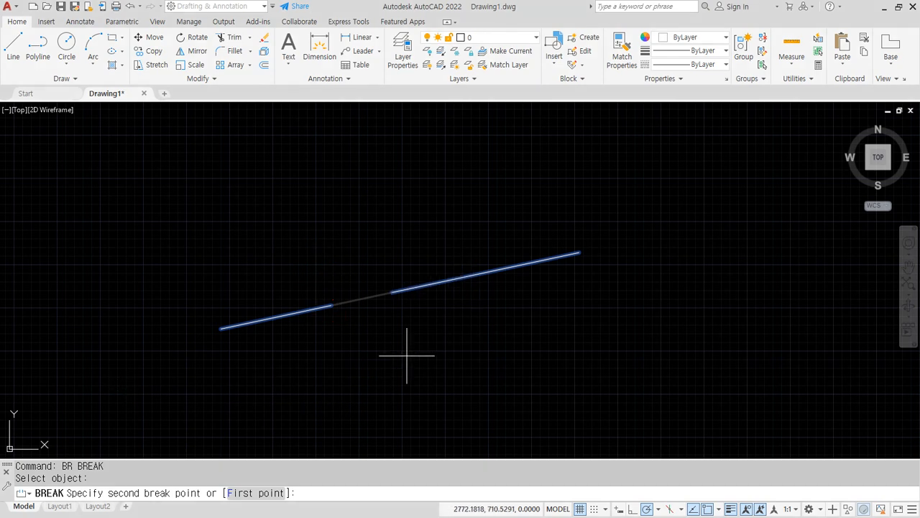
left_click(453, 331)
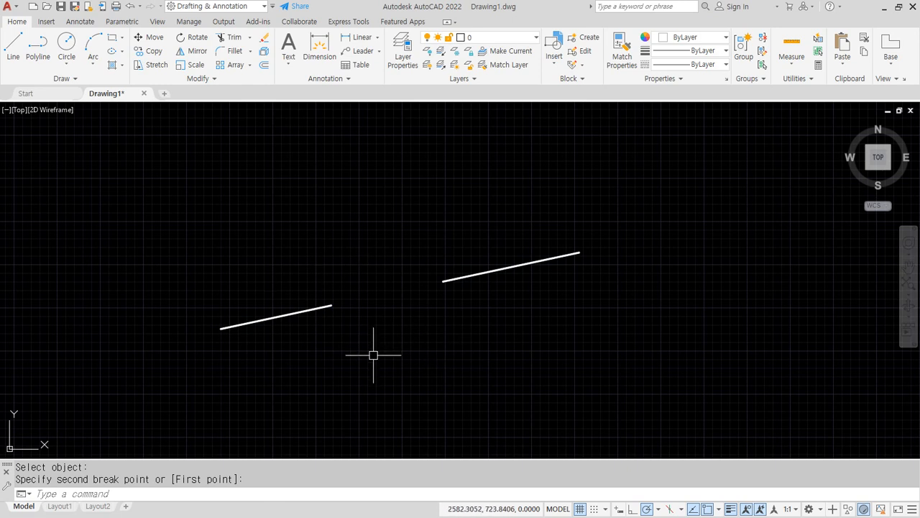
key("ctrl+z")
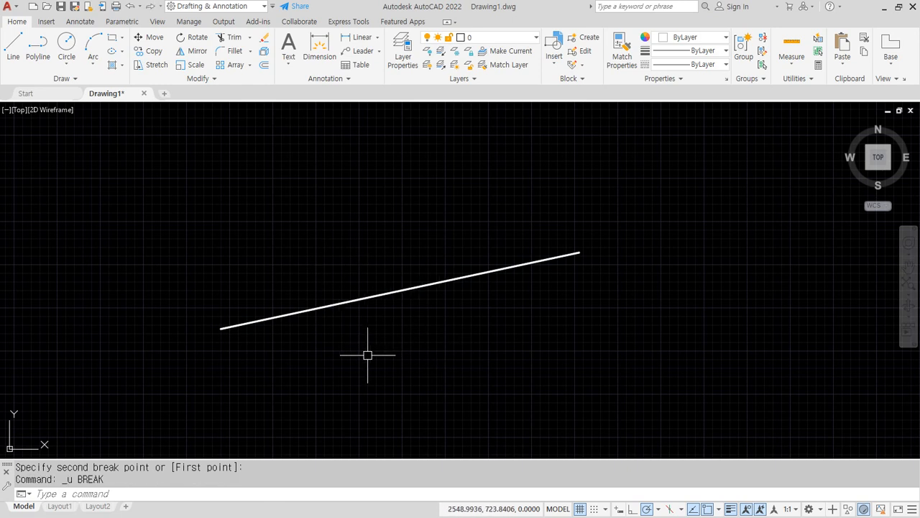
type("br")
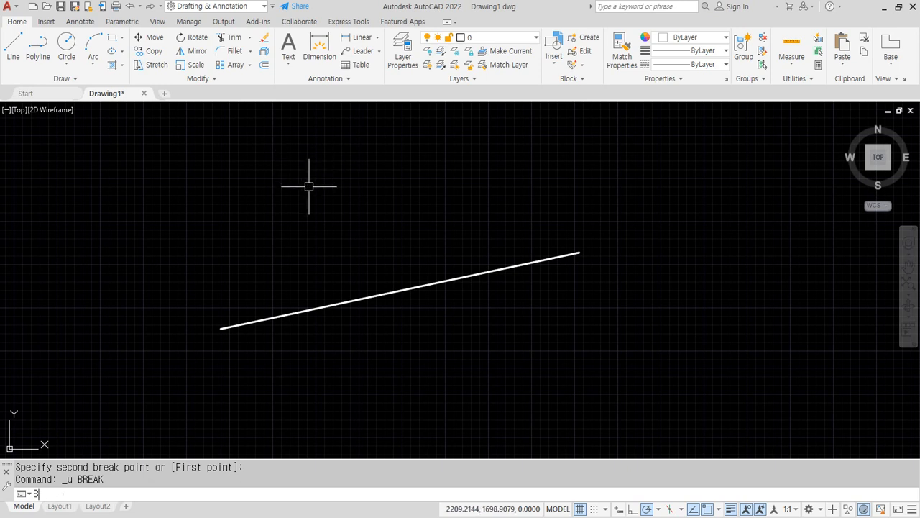
key("Return")
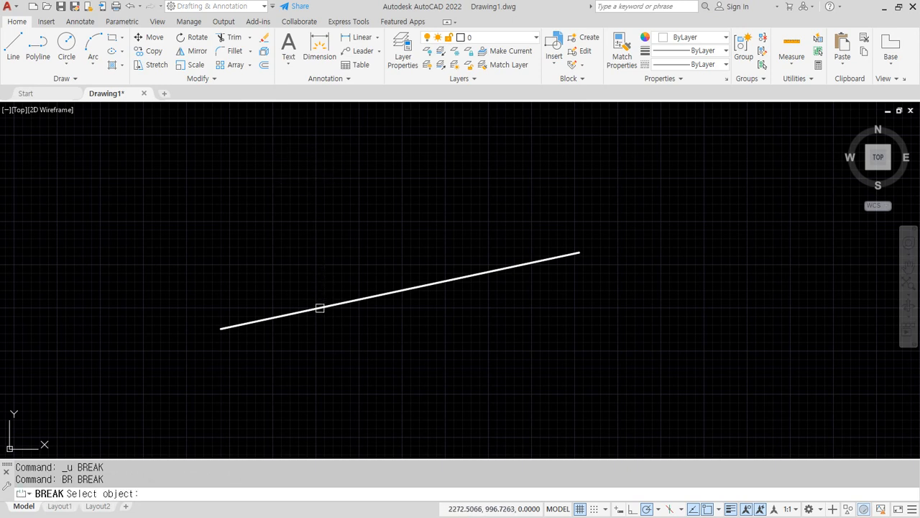
left_click(335, 306)
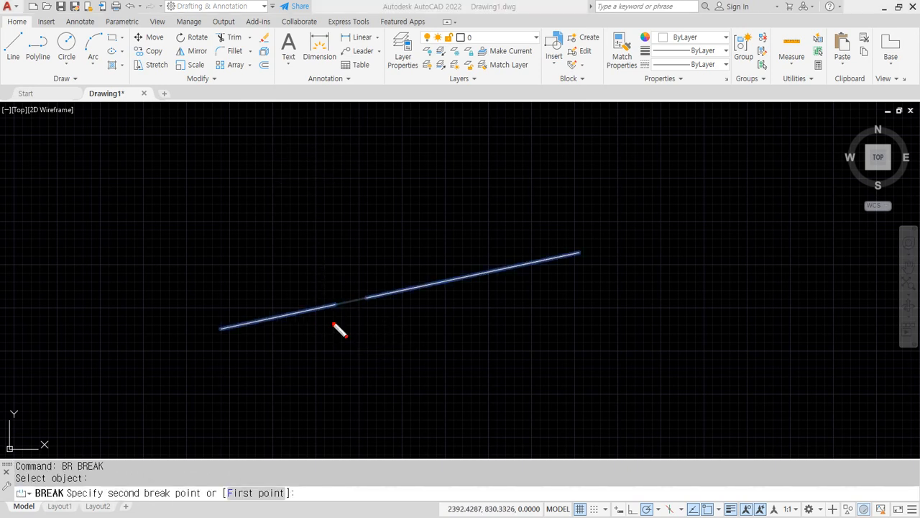
left_click_drag(321, 309, 371, 321)
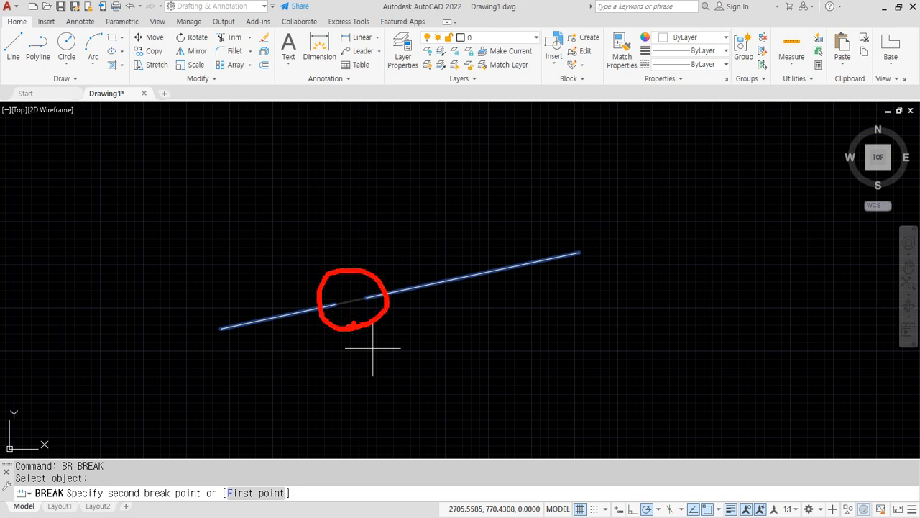
key("Escape")
key("Escape")
Undock the command window and float it above the slanted line in the drawing area.
mouse_move(4, 464)
left_mouse_down()
mouse_move(122, 312)
mouse_move(185, 175)
left_mouse_up()
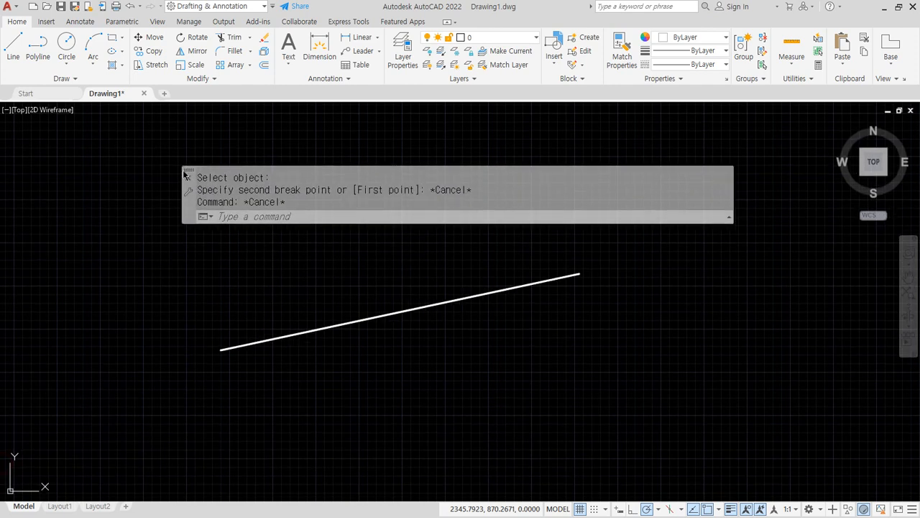
Try breaking the slanted line with the First point option, picking both break points anew around its middle, and undo the break.
type("Br")
key("Return")
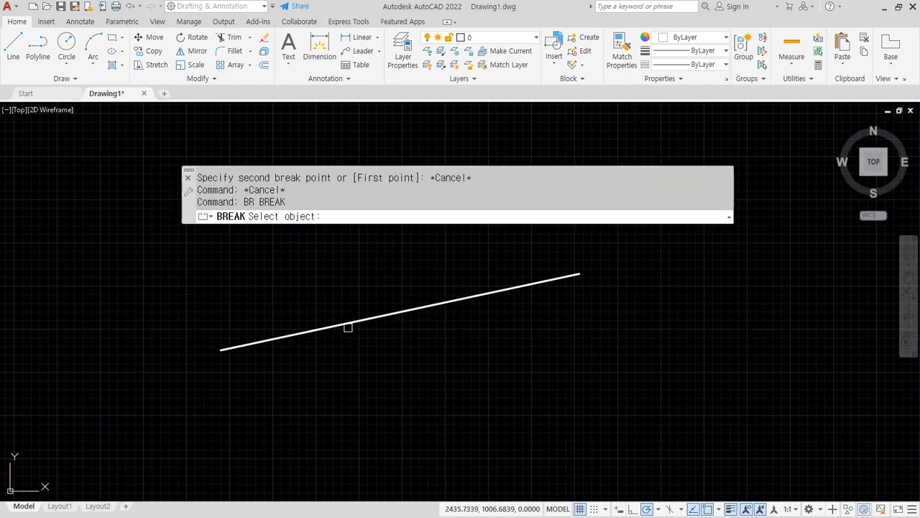
left_click(323, 332)
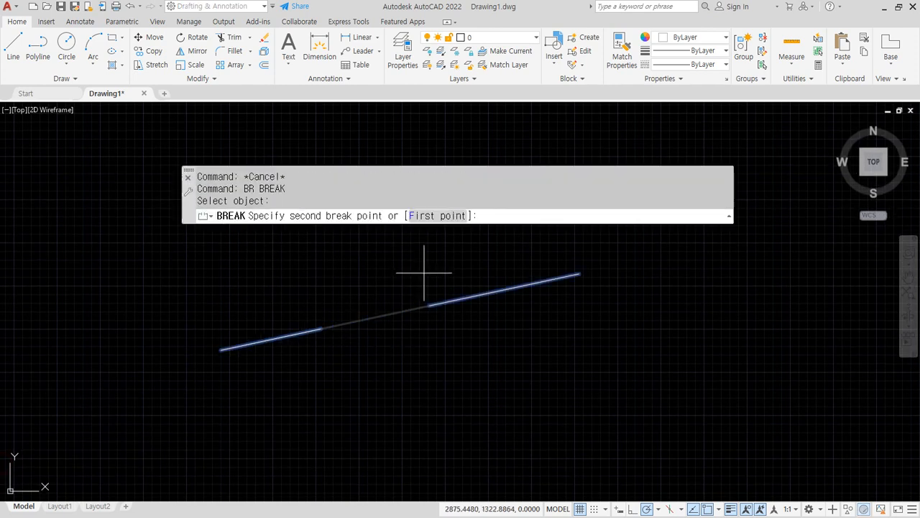
mouse_move(320, 232)
left_mouse_down()
mouse_move(289, 230)
mouse_move(330, 195)
left_mouse_up()
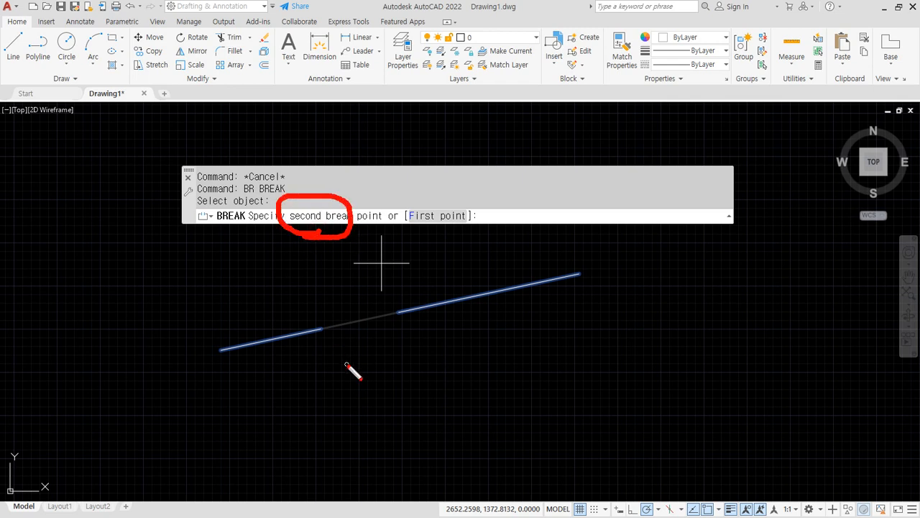
left_click_drag(321, 341, 328, 339)
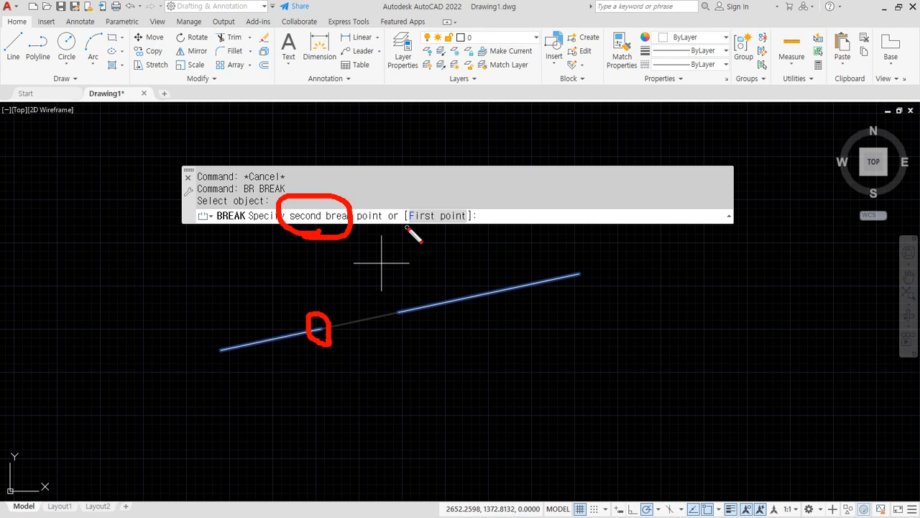
mouse_move(407, 227)
left_mouse_down()
mouse_move(397, 207)
mouse_move(474, 209)
mouse_move(412, 234)
left_mouse_up()
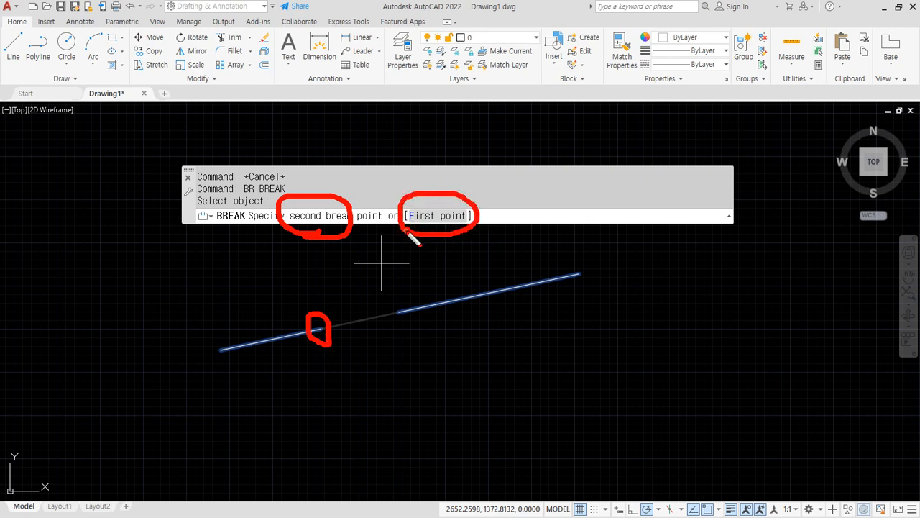
key("Escape")
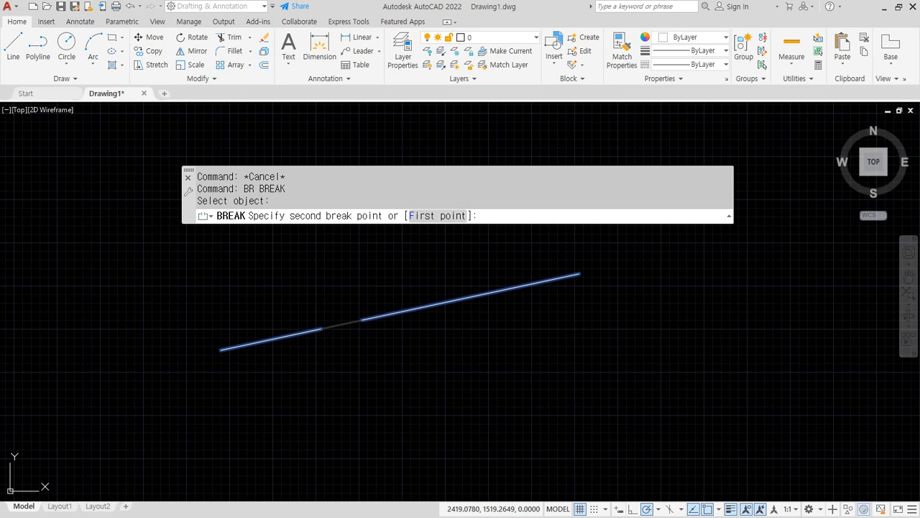
left_click(436, 215)
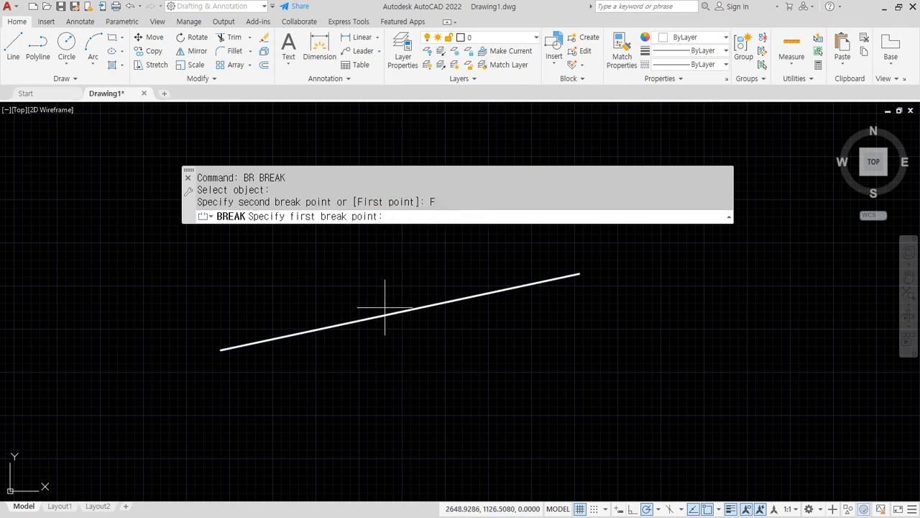
left_click(371, 334)
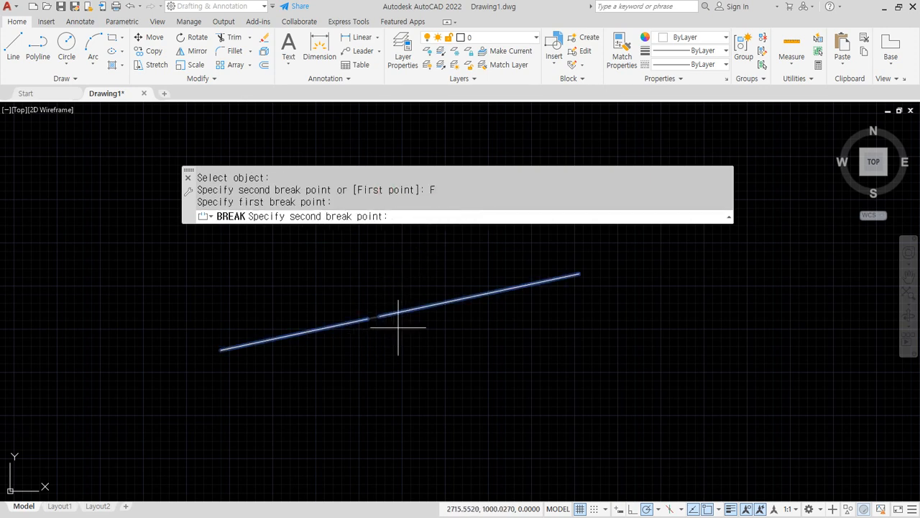
left_click(488, 308)
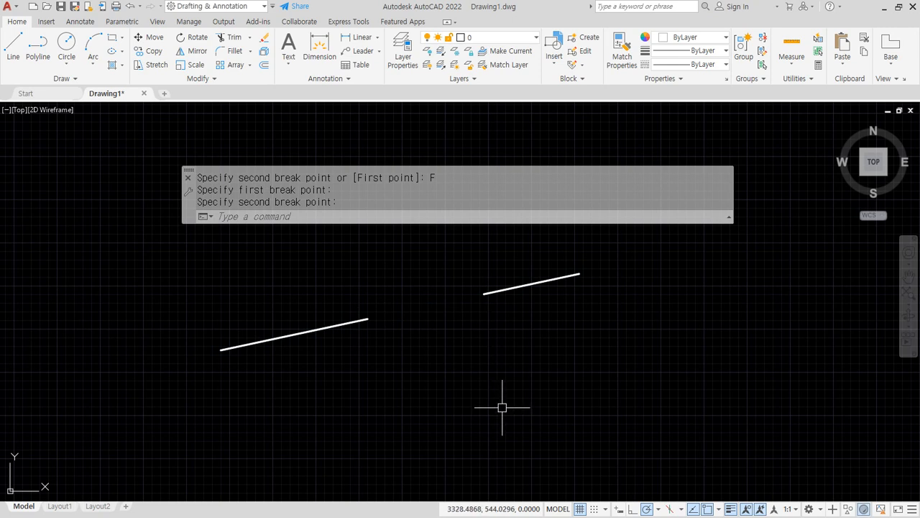
key("ctrl+z")
Repeat the First point break on the slanted line, removing a section from slightly left of its middle toward its right end, and undo it.
type("br")
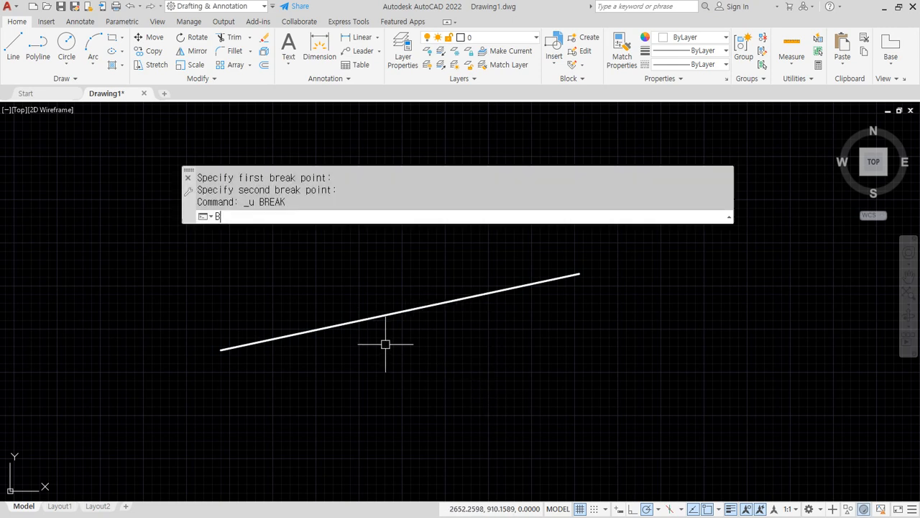
key("Return")
left_click(335, 325)
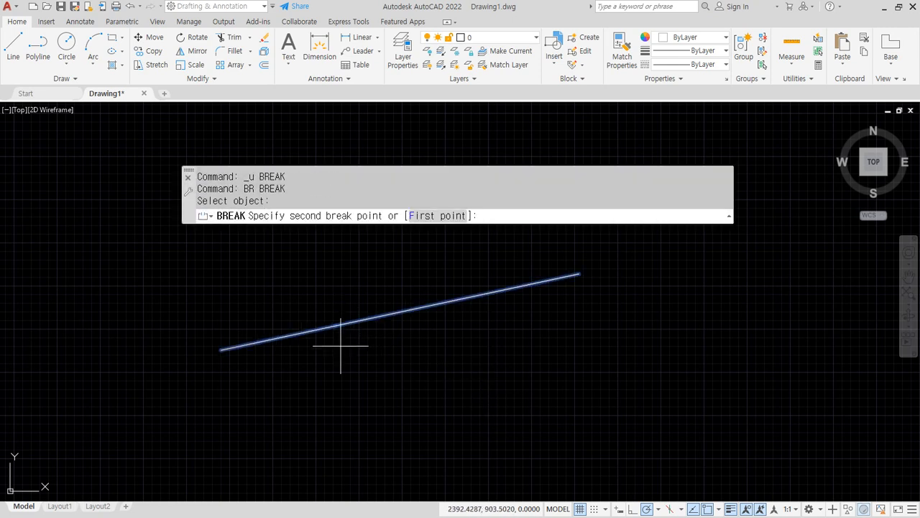
left_click(423, 216)
key("ctrl+2")
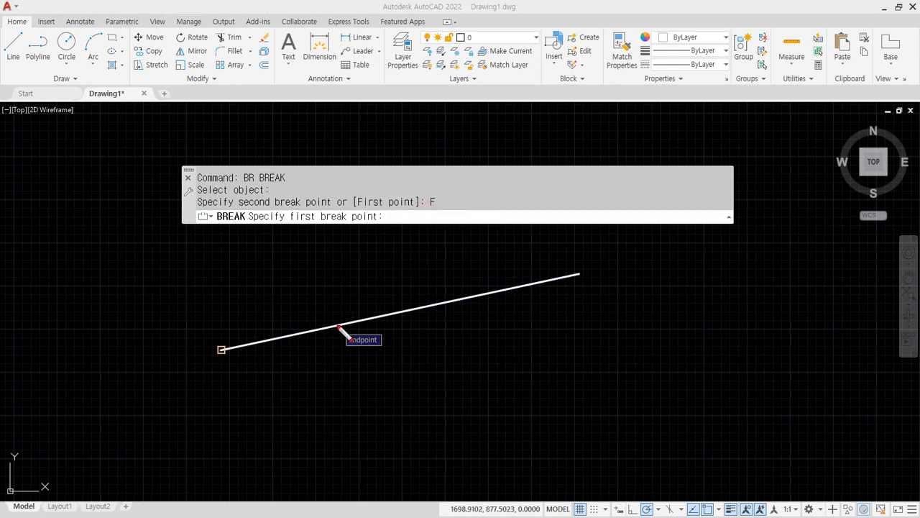
mouse_move(347, 348)
left_mouse_down()
mouse_move(334, 346)
mouse_move(358, 335)
left_mouse_up()
left_click_drag(207, 366, 216, 369)
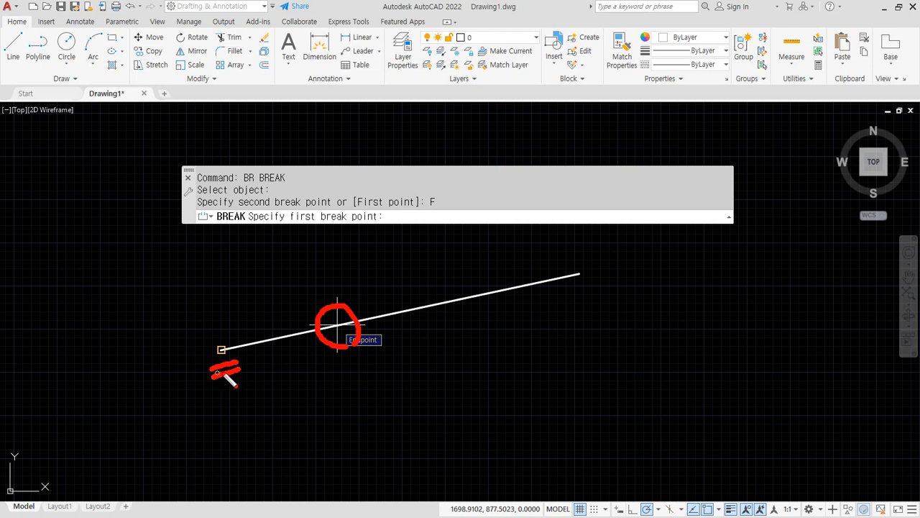
key("Escape")
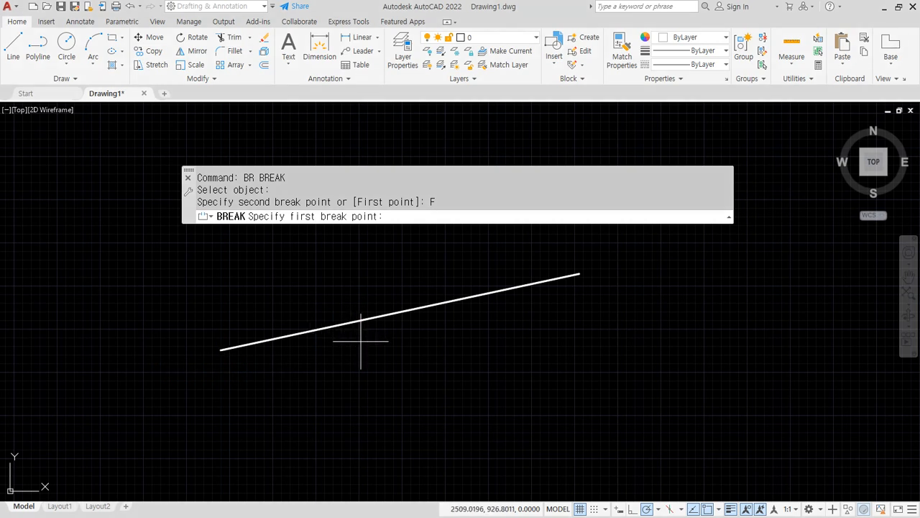
left_click(359, 342)
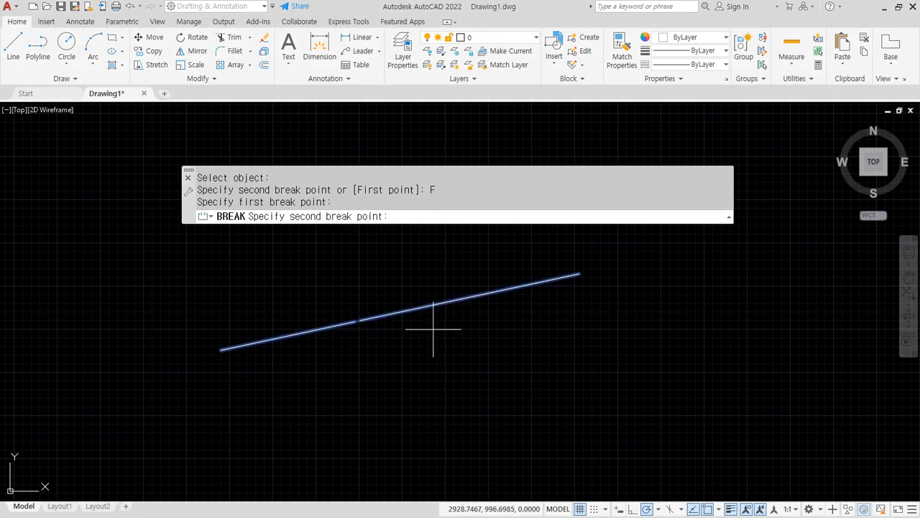
left_click(489, 312)
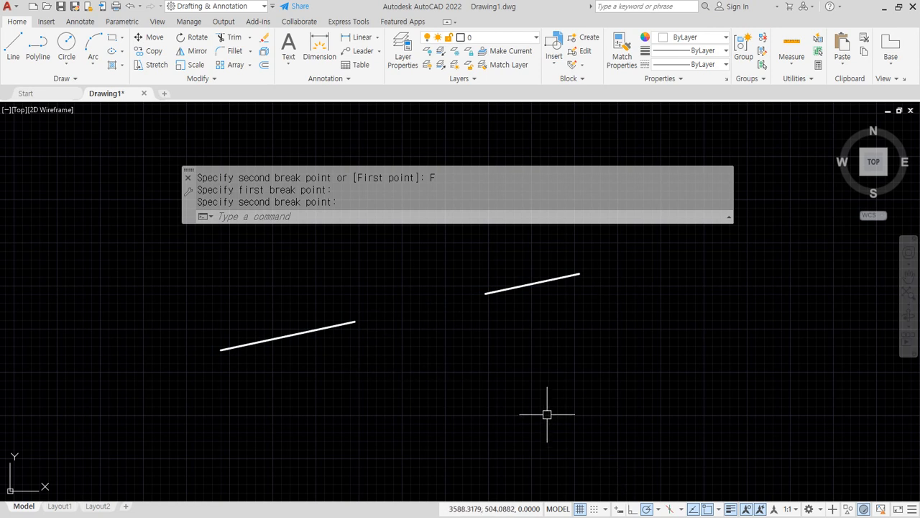
key("ctrl+z")
Draw two separate steep lines crossing the slanted line, one left of its middle and one right of it.
type("l")
key("Return")
left_click(309, 271)
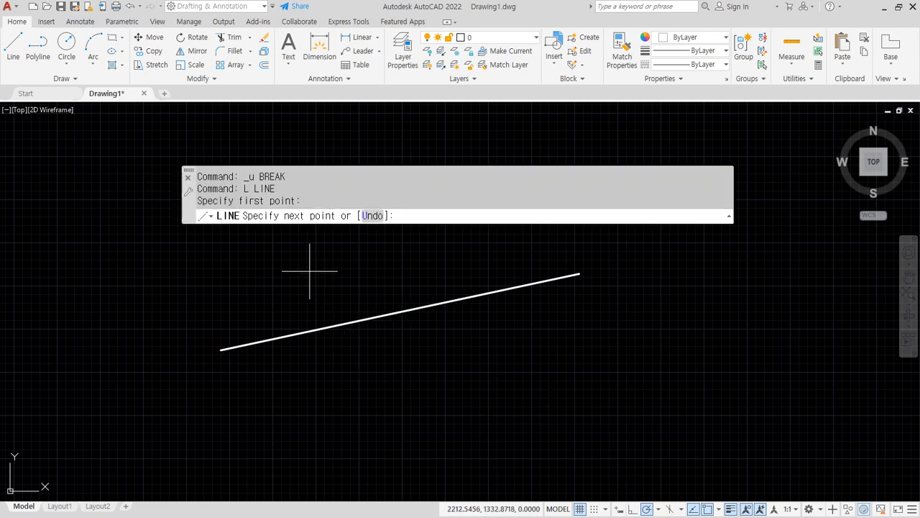
left_click(348, 413)
key("Return")
key("Return")
left_click(431, 251)
left_click(490, 383)
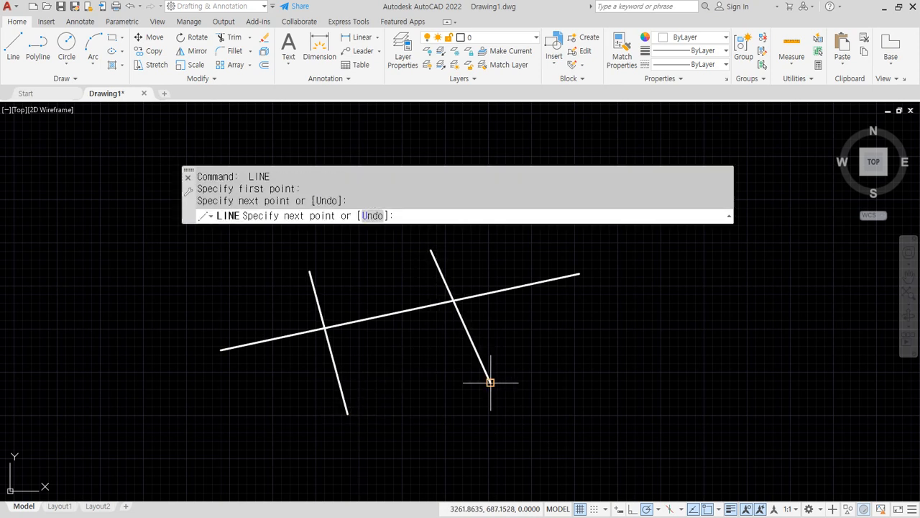
key("Return")
Try breaking the slanted line with the First point option, removing the section between its intersections with the two steep lines.
type("br")
key("Return")
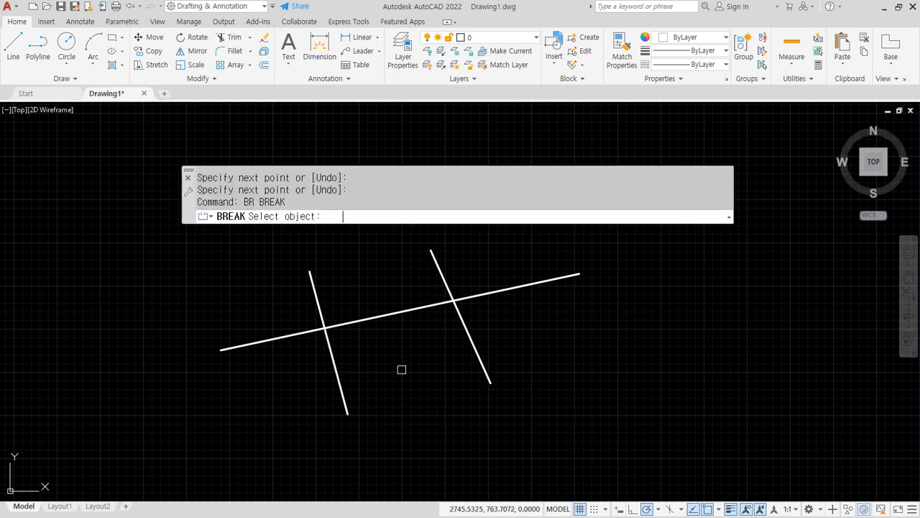
left_click(357, 321)
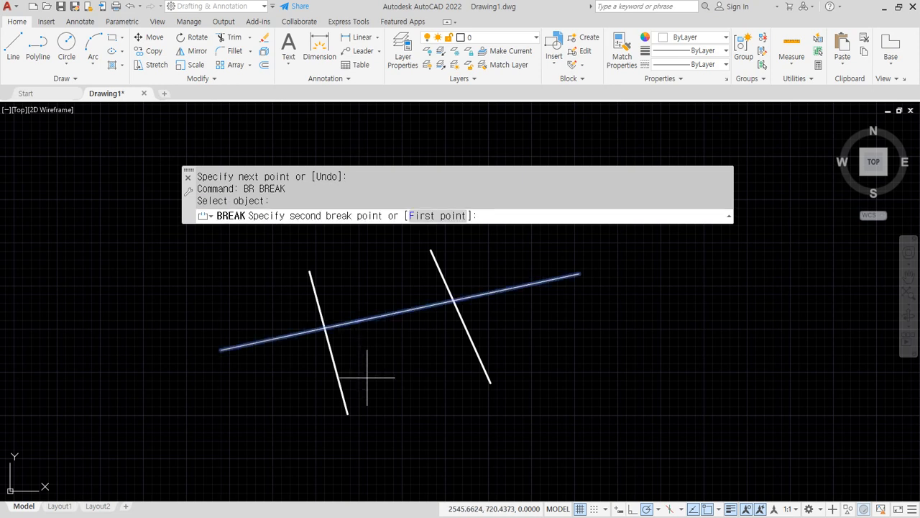
left_click(430, 214)
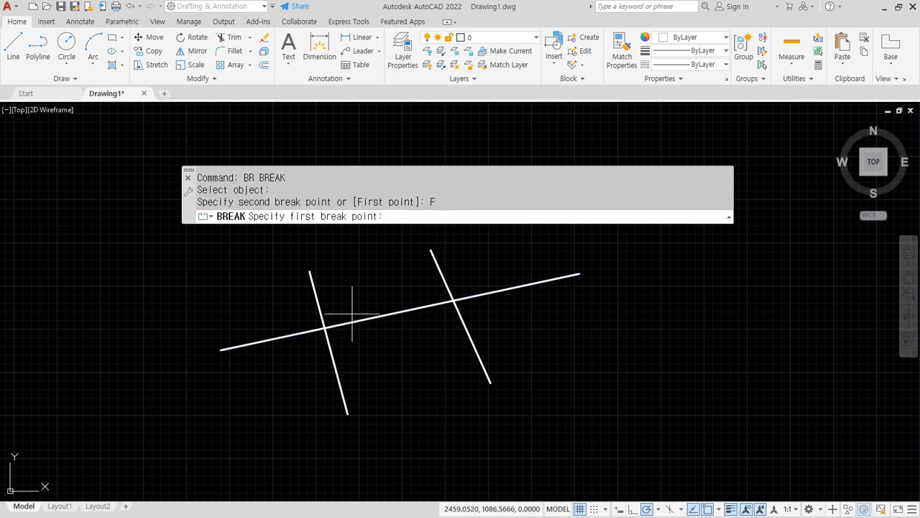
left_click(325, 328)
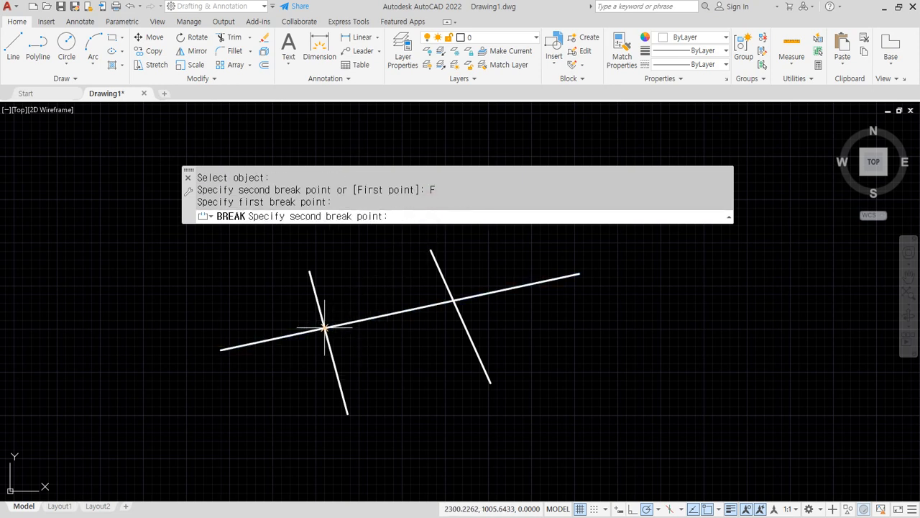
left_click(453, 300)
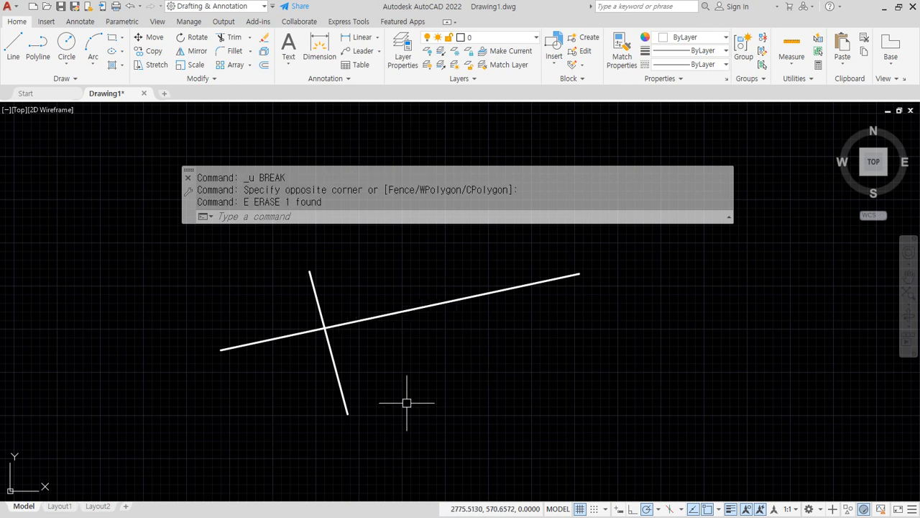
Split the slanted line with Break's First point option, using its intersection with the steep line for both break points.
type("R")
key("Return")
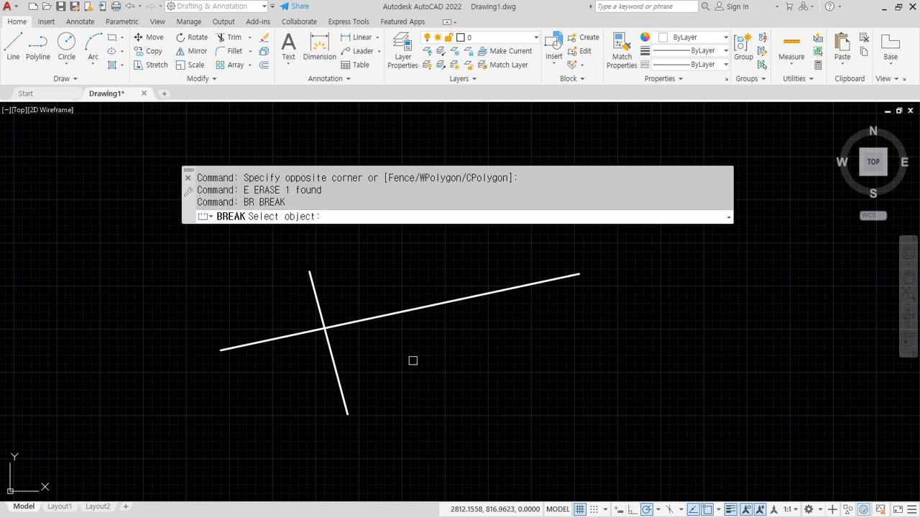
left_click(421, 307)
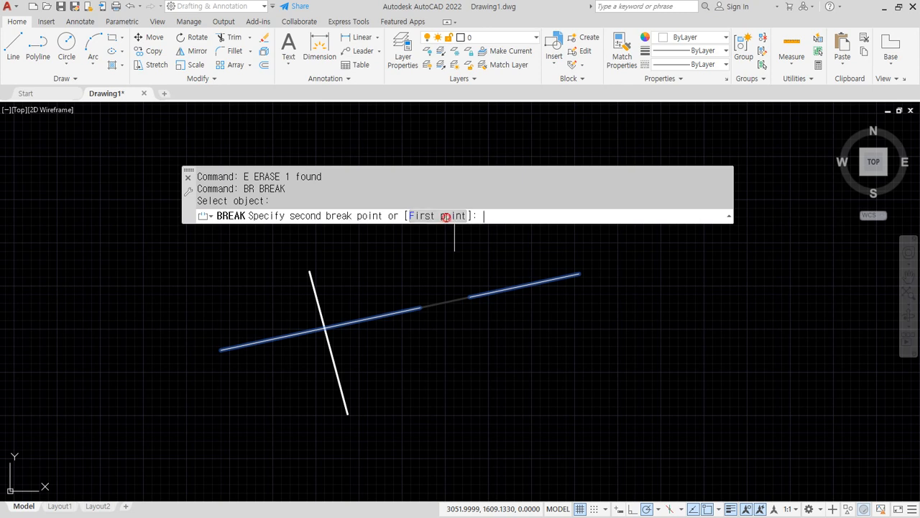
left_click(448, 217)
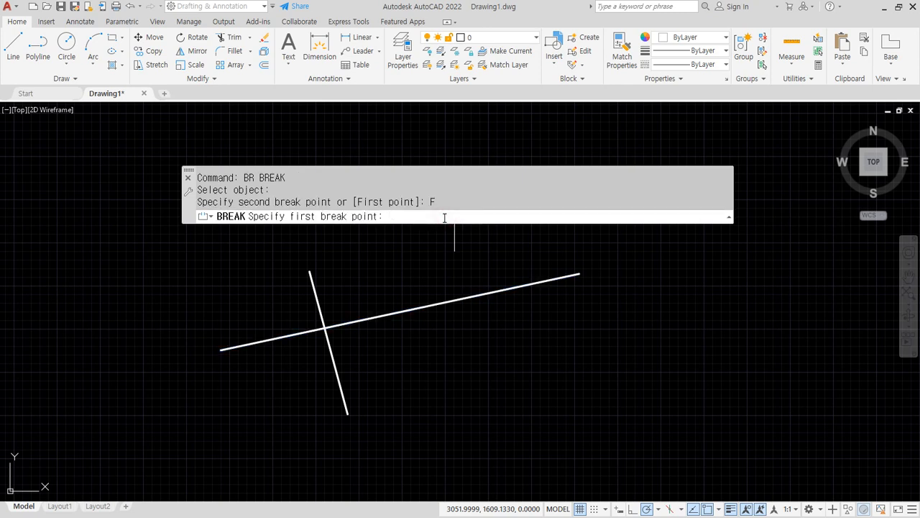
left_click(325, 328)
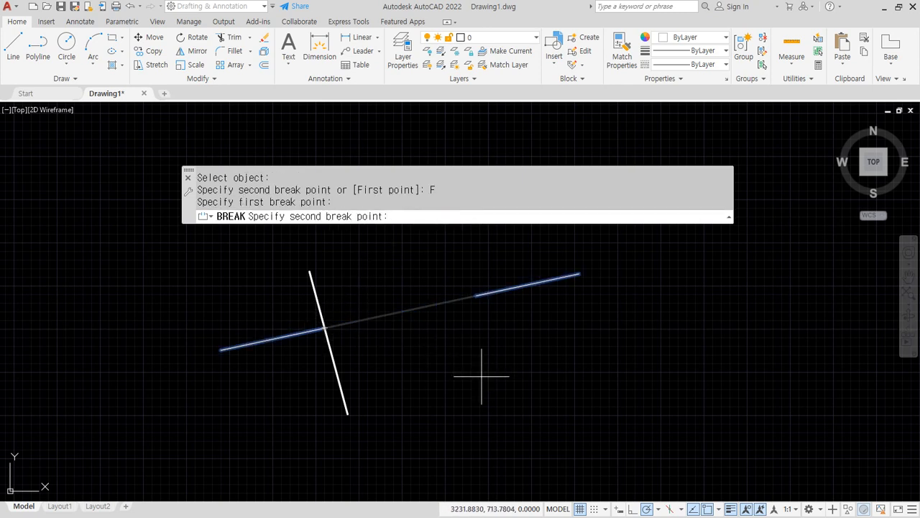
left_click(325, 328)
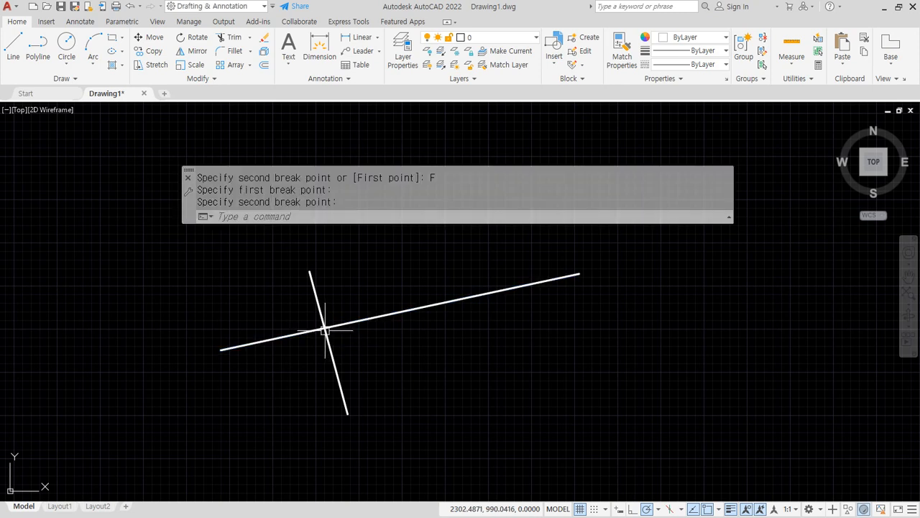
Move the slanted line's right piece down and to the right to check the split, and undo both the move and the break.
type("m")
key("Return")
left_click(480, 325)
left_click(442, 278)
key("Return")
left_click(373, 256)
left_click(468, 281)
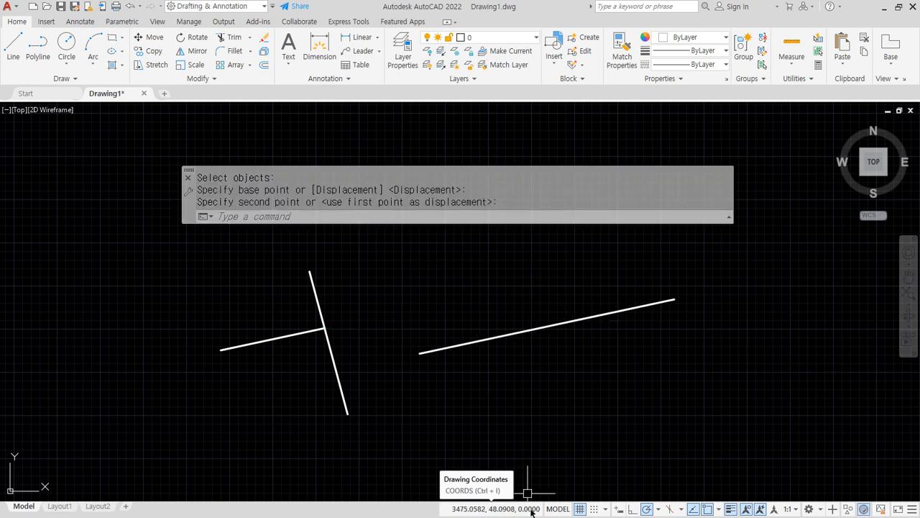
key("ctrl+z")
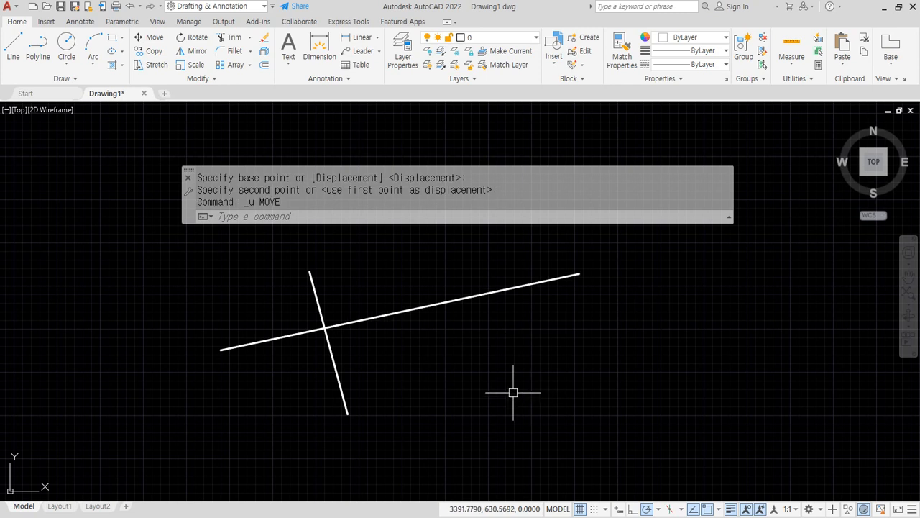
key("ctrl+z")
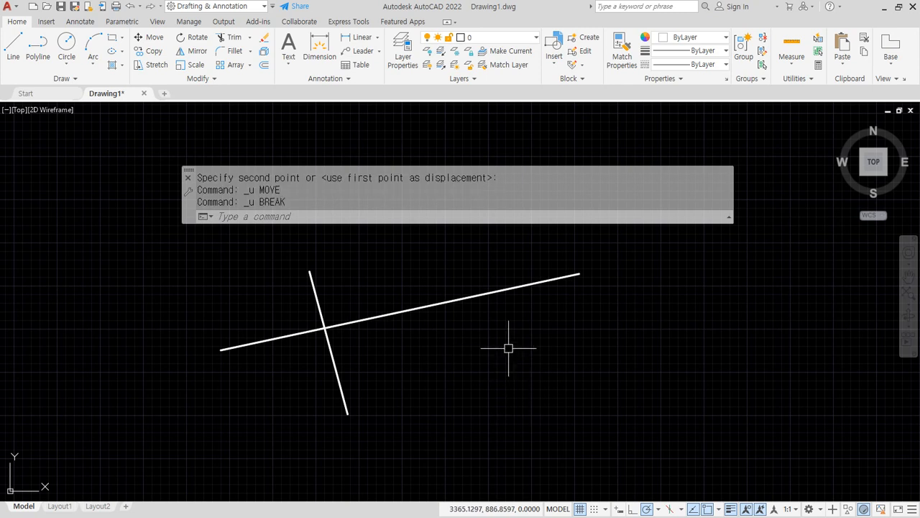
Move the steep line to the right and slightly up so that it crosses the slanted line near its middle.
type("m")
key("space")
left_click(369, 379)
left_click(308, 416)
key("space")
left_click(426, 401)
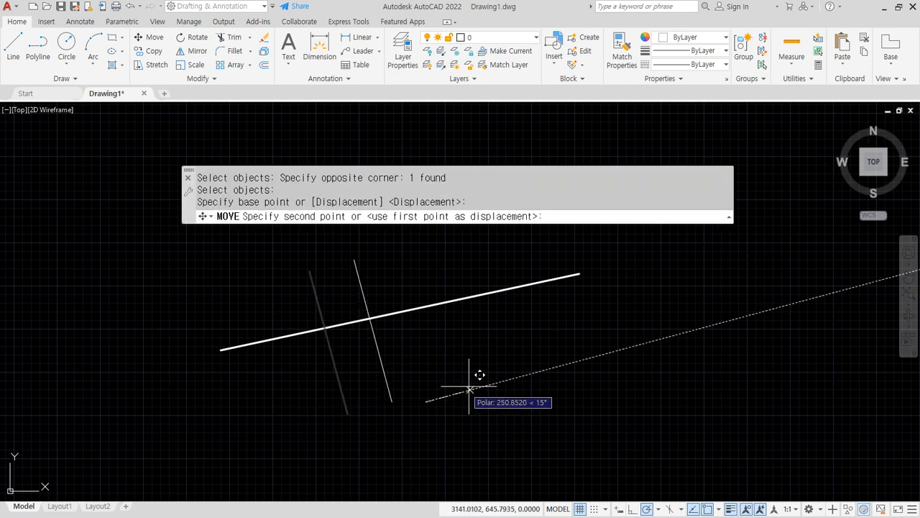
left_click(502, 379)
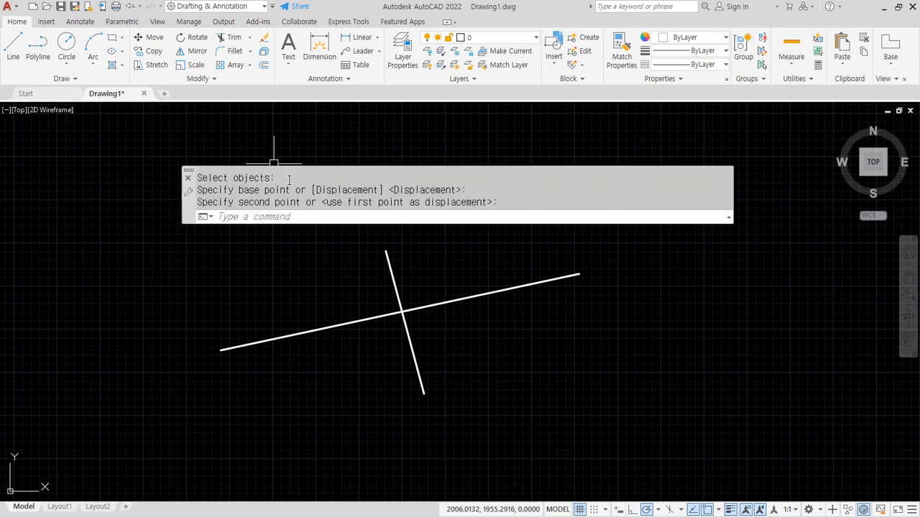
Break the slanted line with the First point option, placing both break points on its crossing with the relocated steep line.
type("br")
key("space")
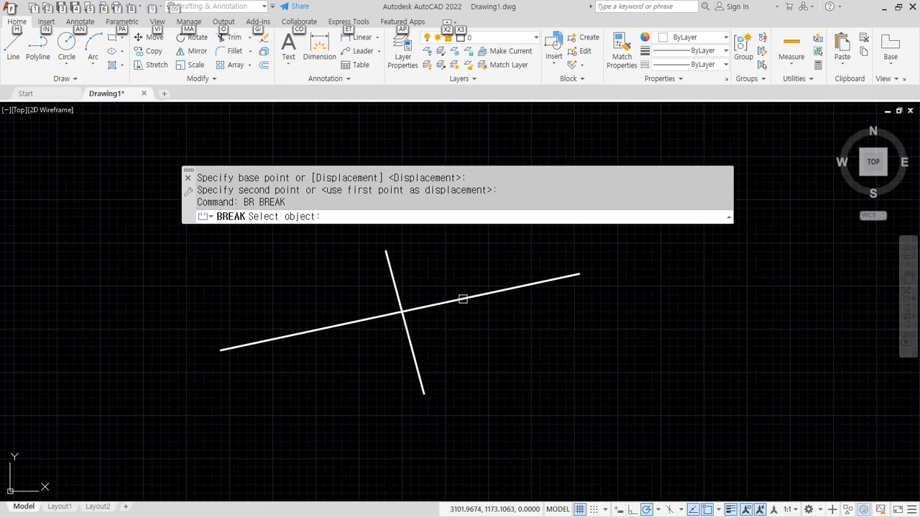
left_click(463, 298)
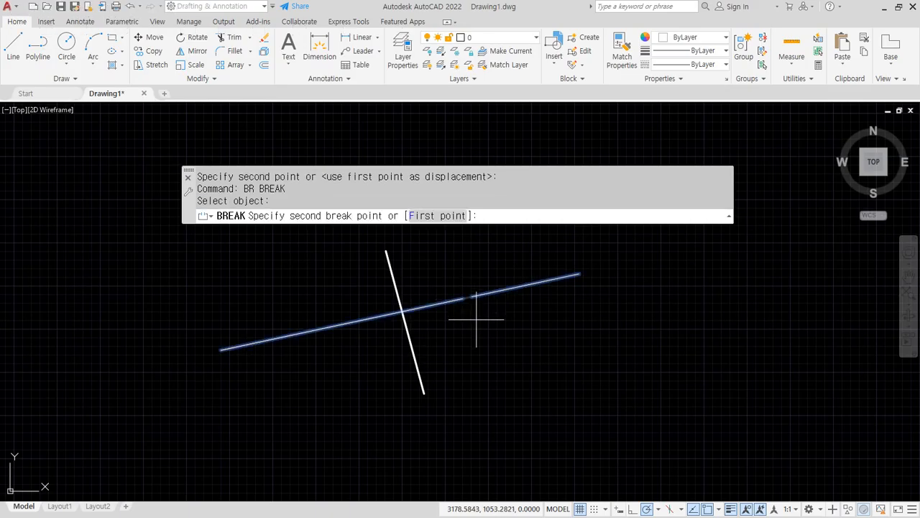
left_click(438, 216)
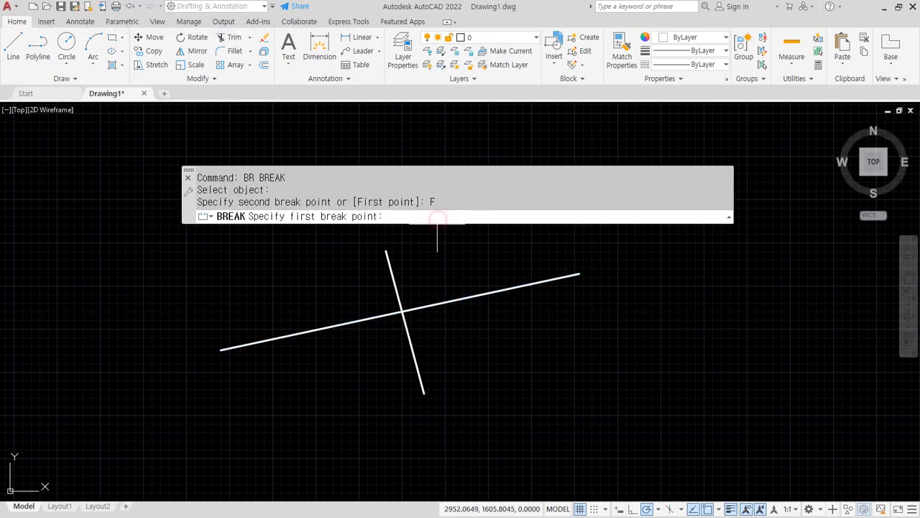
left_click(402, 311)
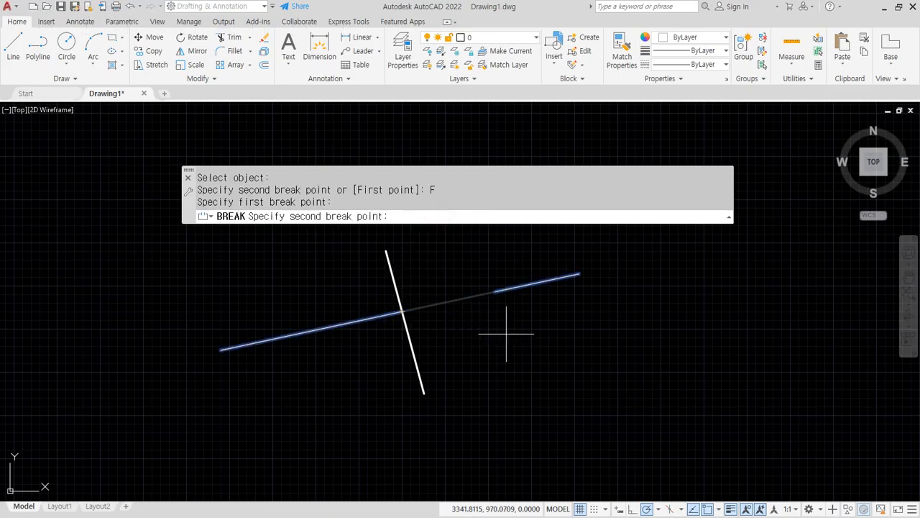
left_click(402, 311)
Select each half of the slanted line to check the split, undo the break, and check the restored line by selecting it.
left_click(510, 314)
left_click(481, 266)
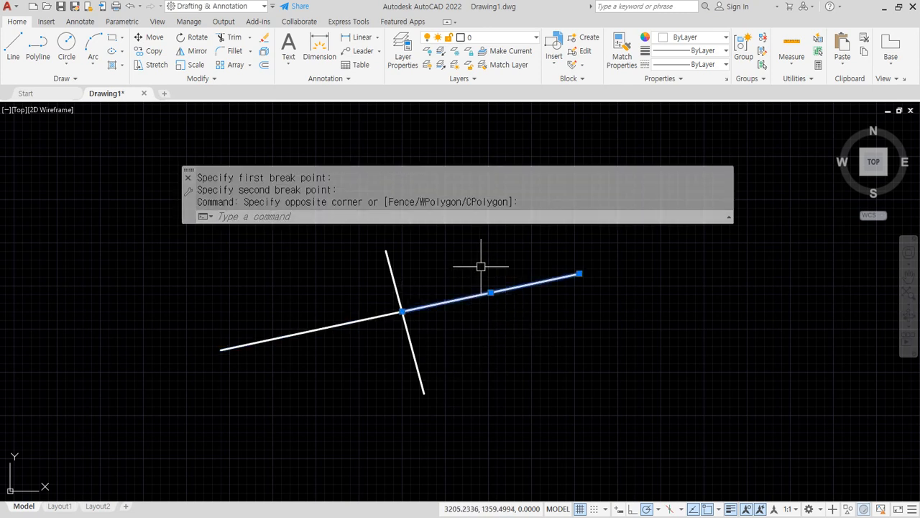
left_click(305, 311)
left_click(251, 415)
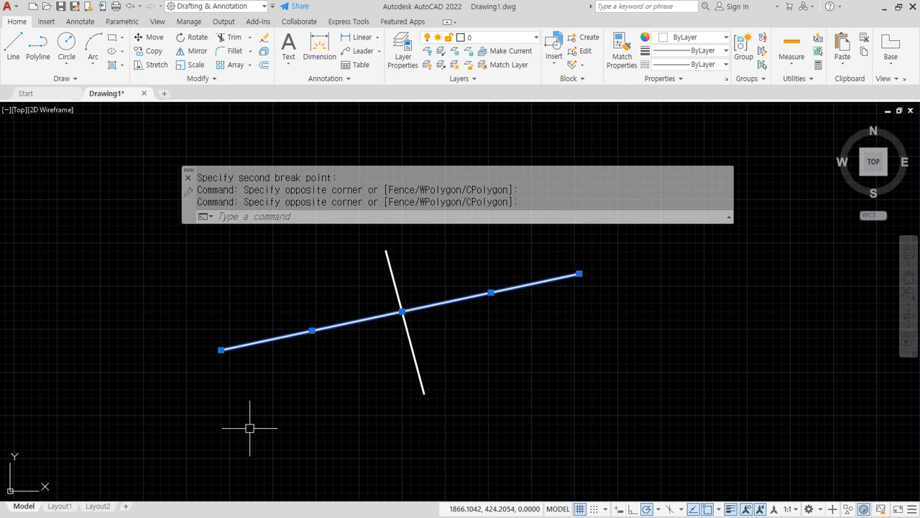
key("ctrl+z")
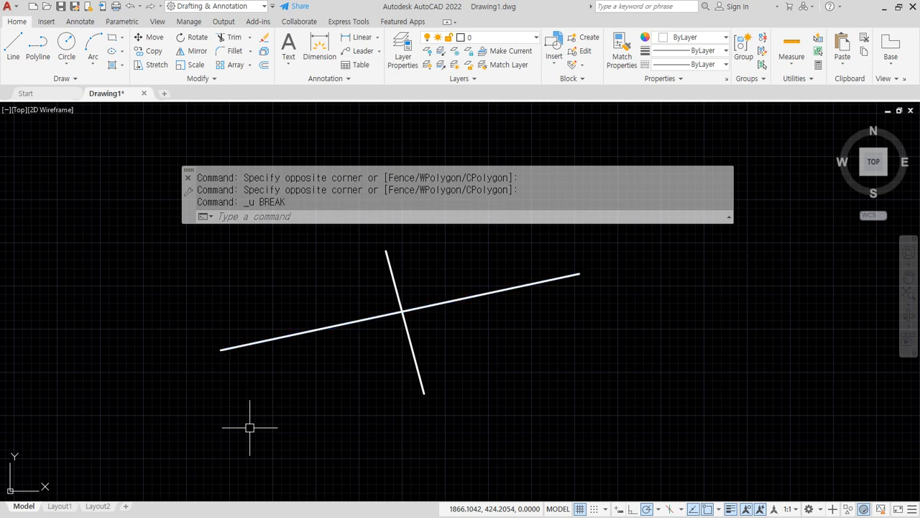
left_click(275, 339)
key("Escape")
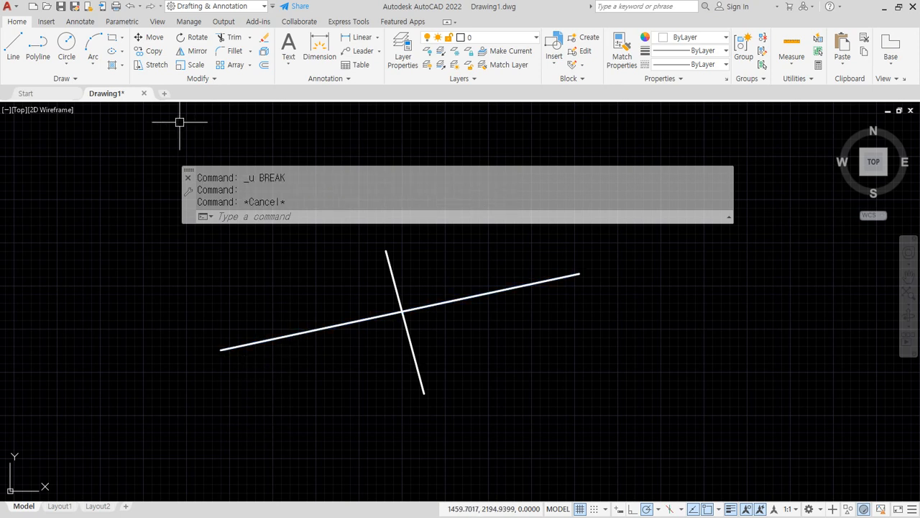
Split the slanted line at its intersection with the steep line using Break at Point, and select its right half to check.
left_click(198, 79)
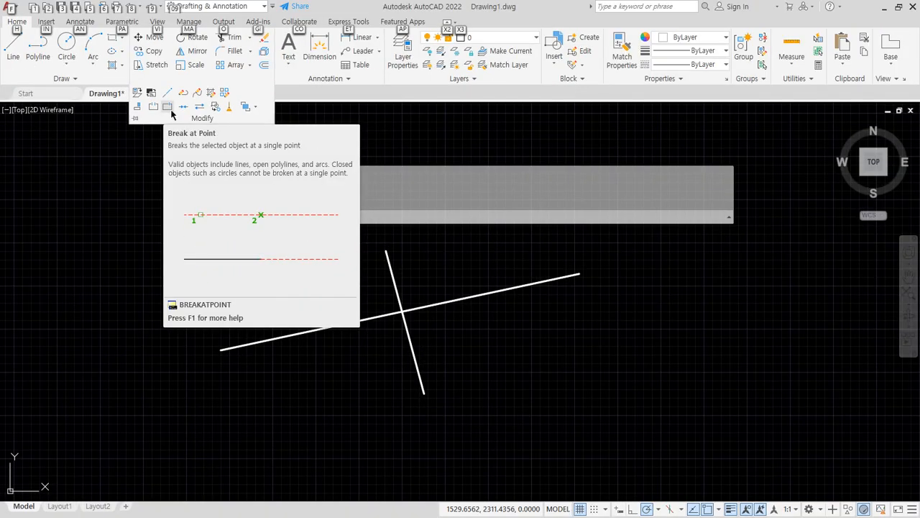
left_click(171, 122)
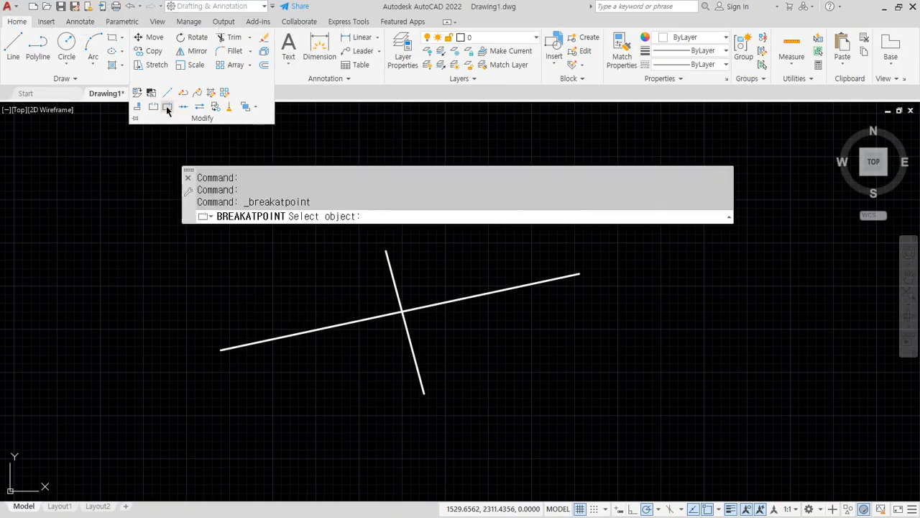
left_click(453, 301)
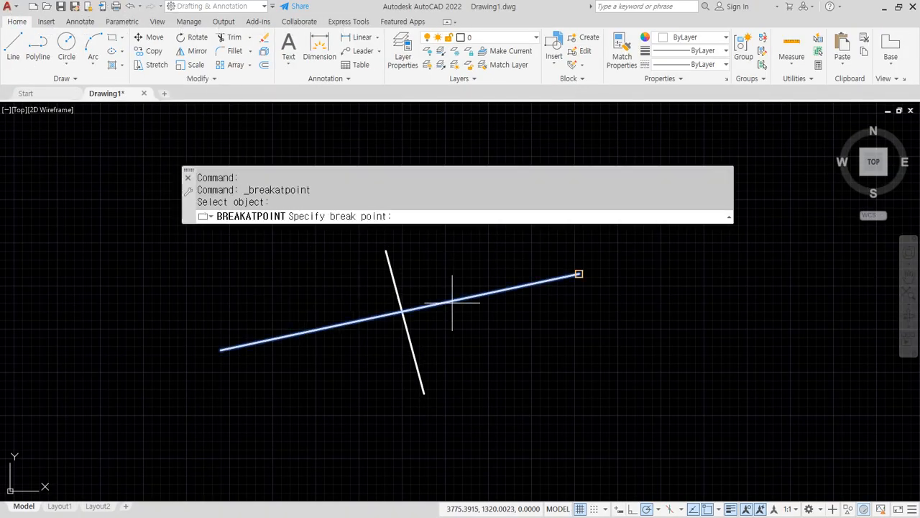
left_click(402, 311)
left_click(535, 311)
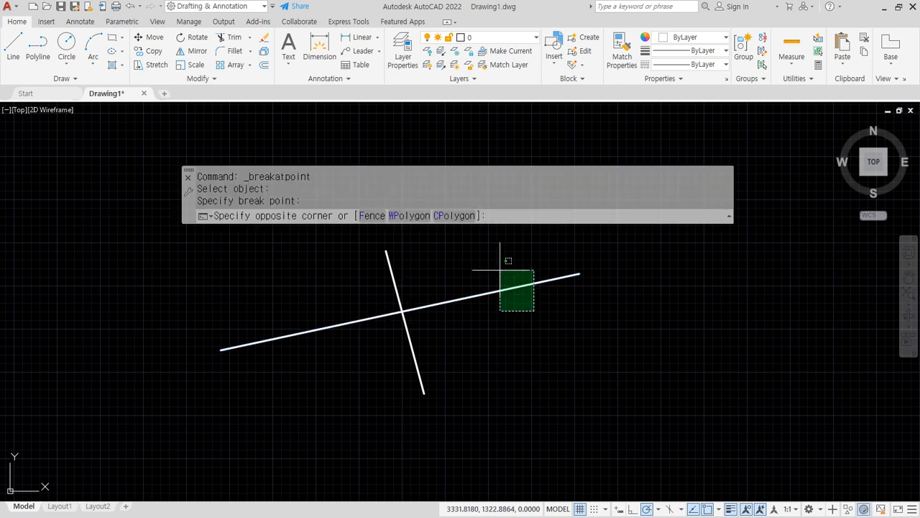
left_click(504, 266)
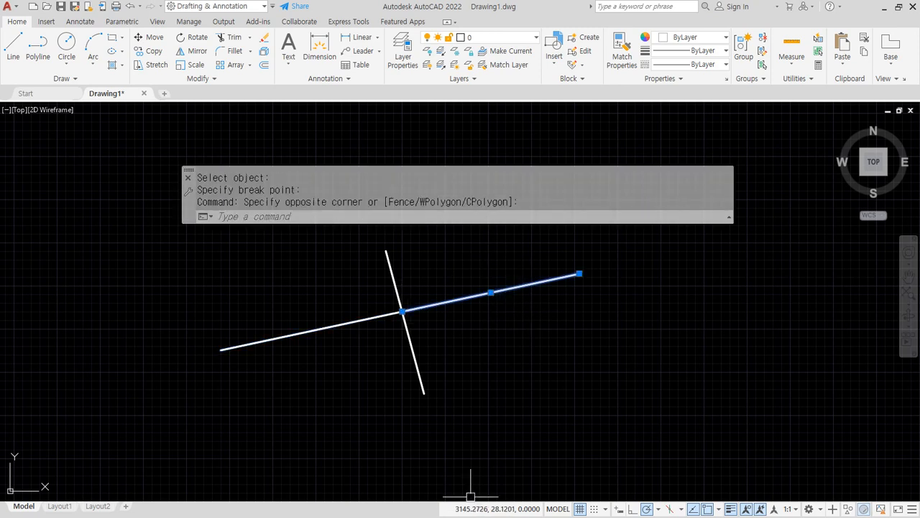
Pin the expanded Modify tools open, and undo the Break at Point on the slanted line.
left_click(212, 79)
left_click(135, 119)
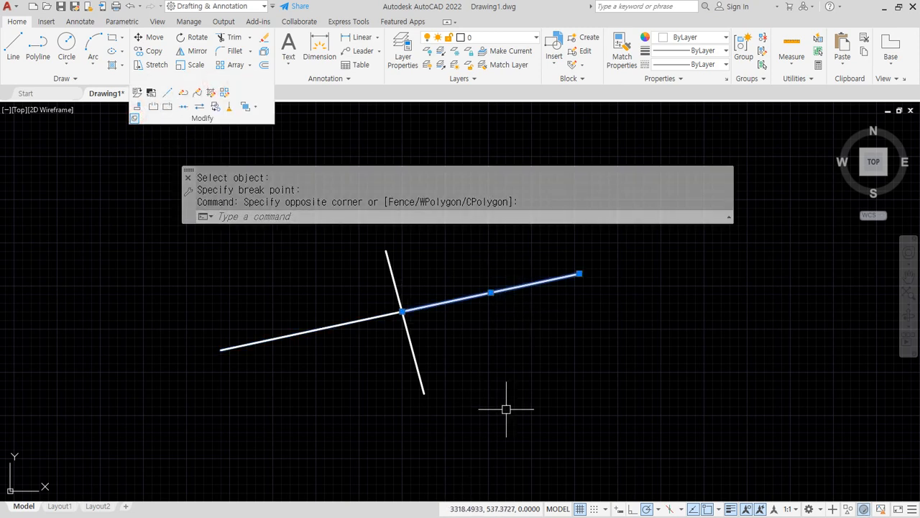
left_click(496, 384)
key("ctrl+z")
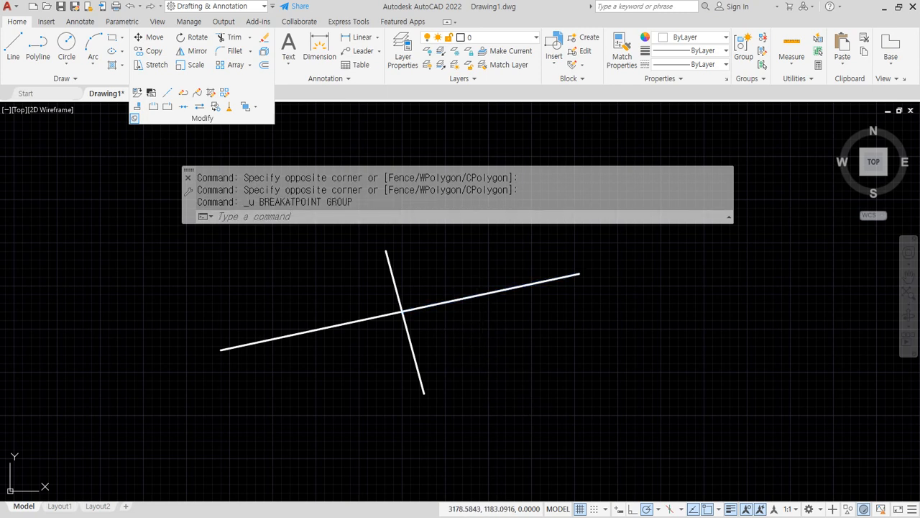
left_click(453, 301)
key("Escape")
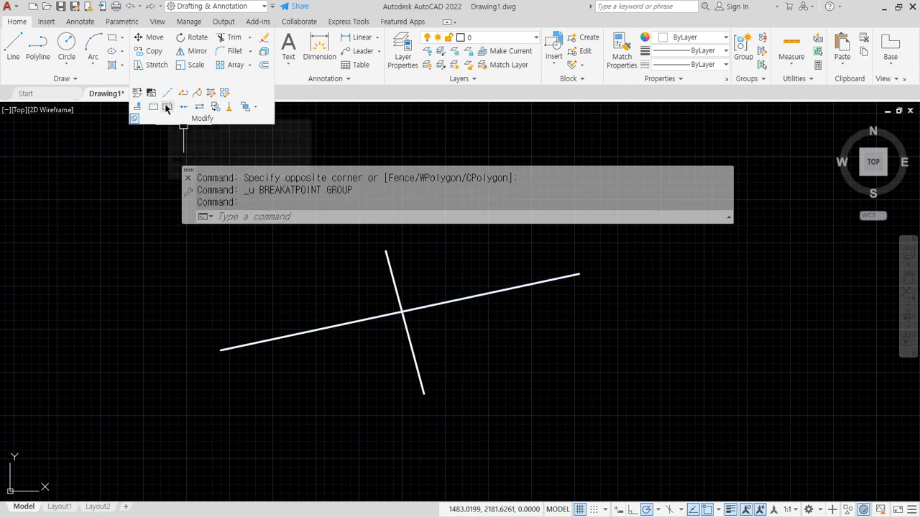
Split the steep line at its intersection with the slanted line using Break at Point.
left_click(167, 107)
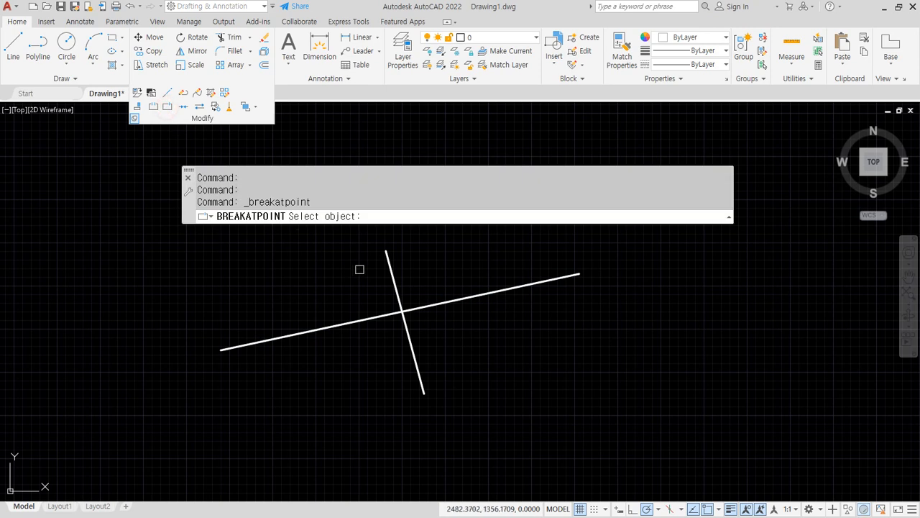
left_click(414, 350)
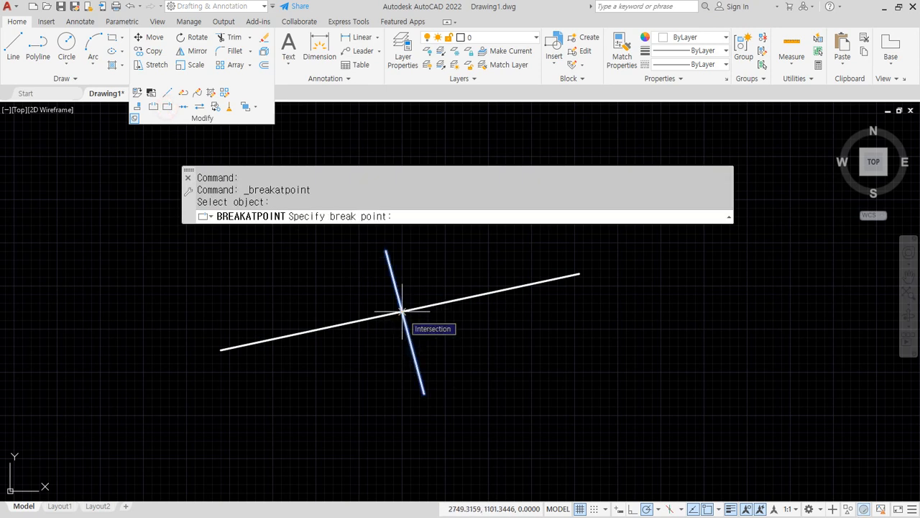
left_click(402, 311)
Move the steep line's lower piece down and to the right, clear of the slanted line.
type("m")
key("Return")
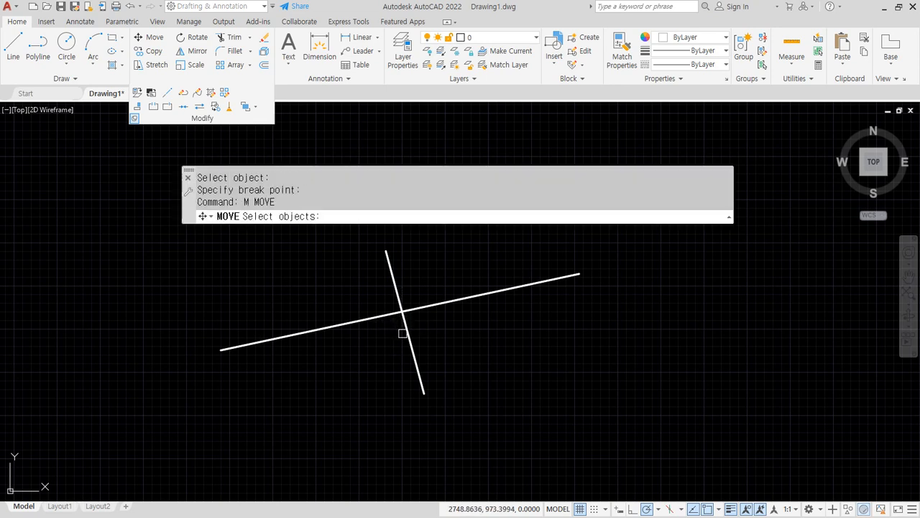
left_click(406, 331)
key("Return")
left_click(436, 343)
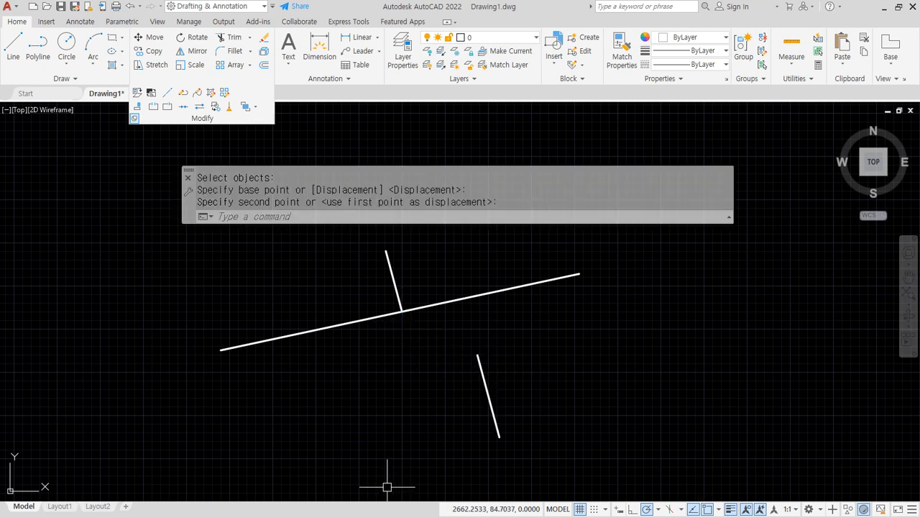
Split the slanted line with Break at Point where the upper steep piece meets it.
left_click(166, 107)
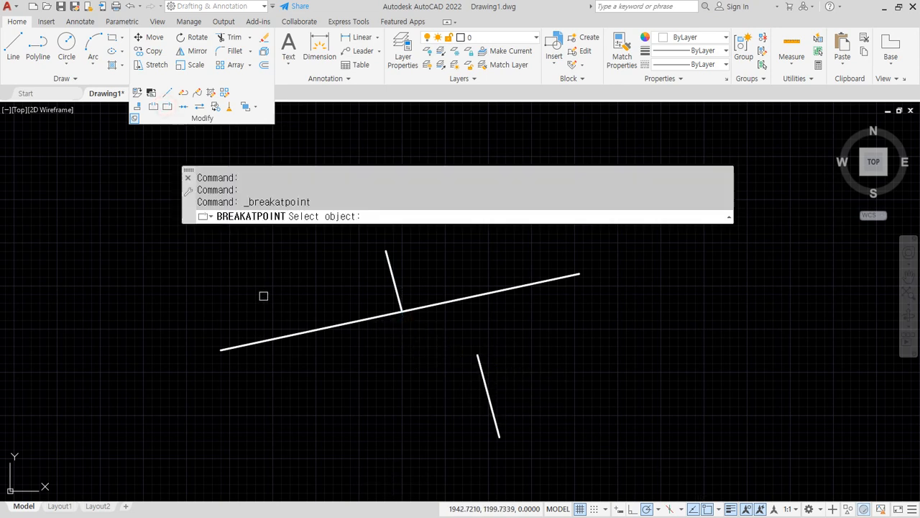
left_click(270, 338)
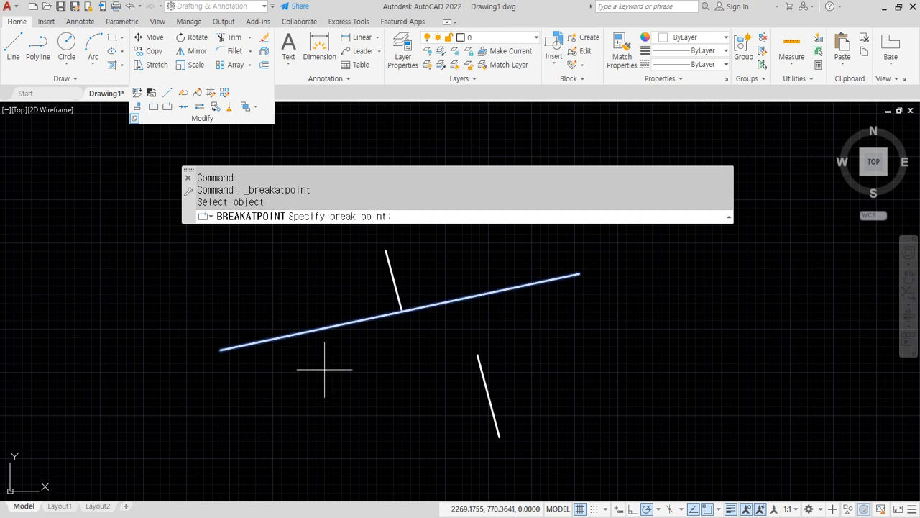
left_click(402, 311)
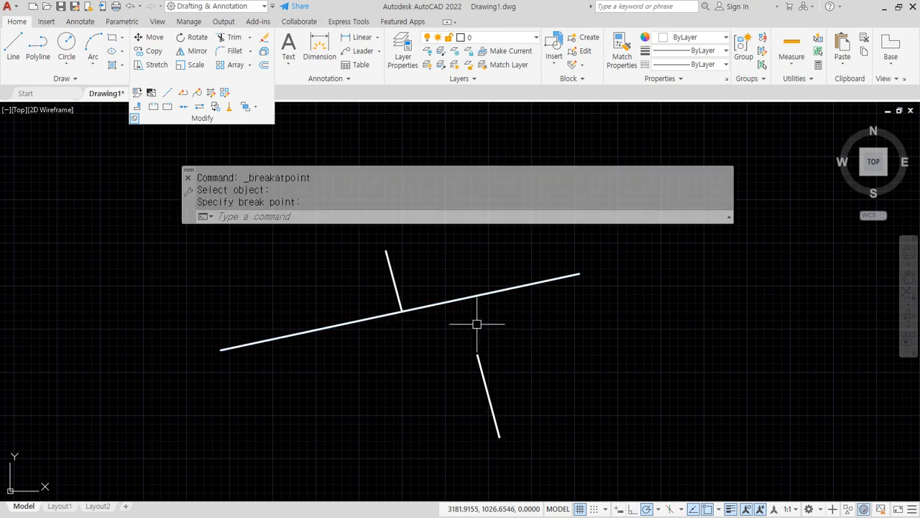
Move the slanted line's right half up and to the right, clear of the upper steep piece.
type("m")
key("Return")
left_click(461, 298)
key("Return")
left_click(508, 318)
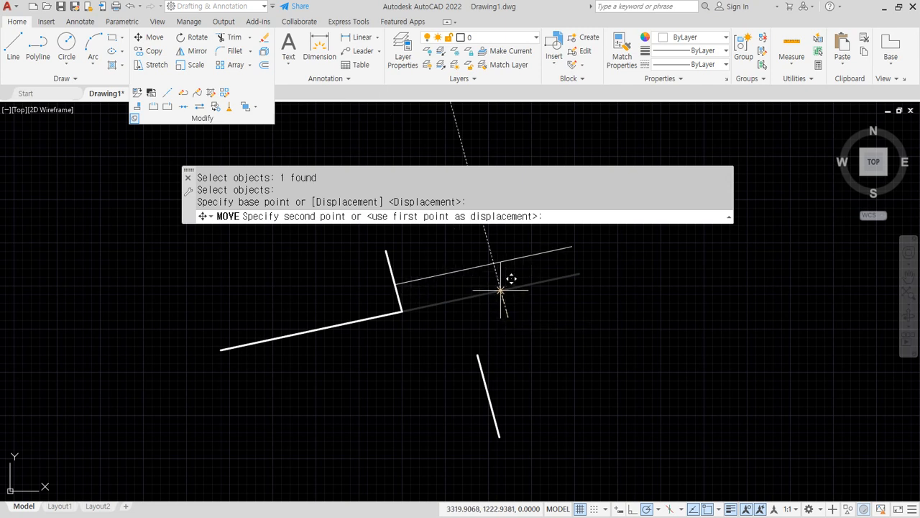
left_click(544, 281)
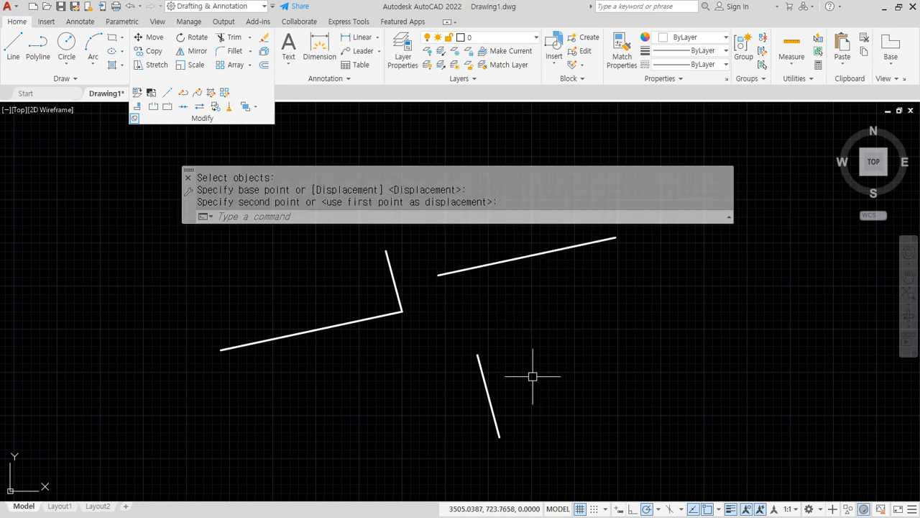
Move the detached right half down by its upper right endpoint so that it crosses the lower steep piece.
type("m")
key("Return")
left_click(554, 318)
left_click(521, 253)
key("Return")
left_click(615, 238)
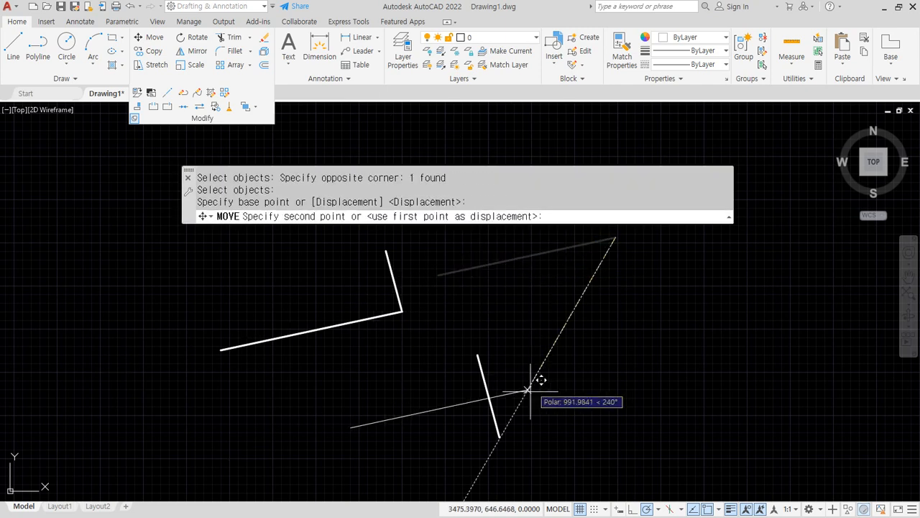
left_click(564, 375)
Break the lower slanted line with the First point option, using its intersection with the steep piece for both break points.
type("br")
key("Return")
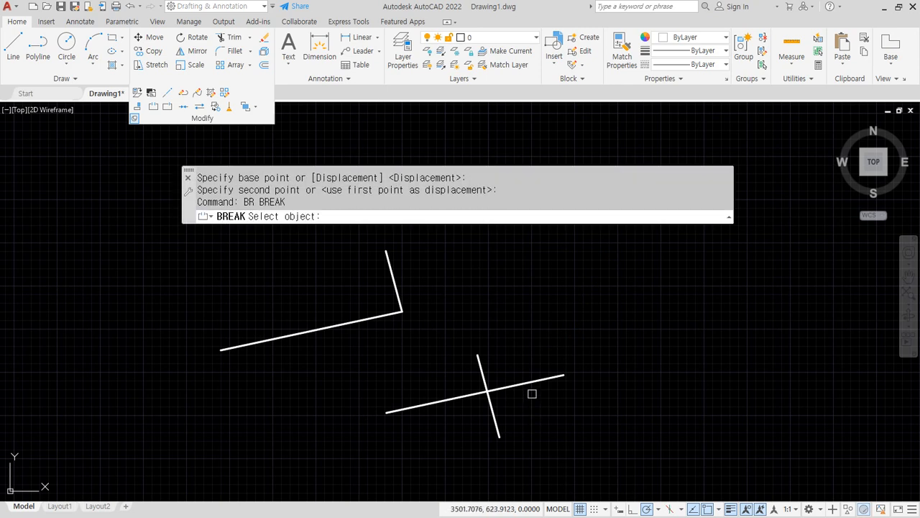
left_click(533, 382)
type("f")
key("Return")
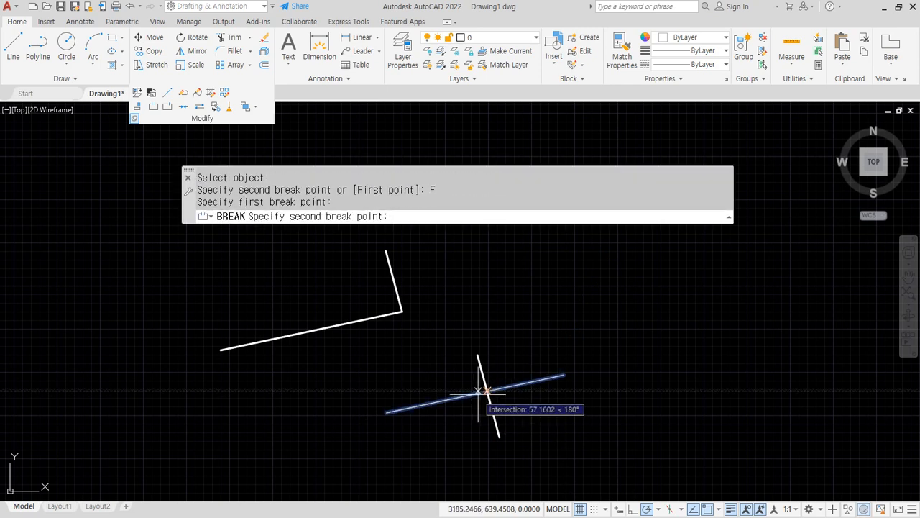
left_click(486, 390)
left_click(487, 391)
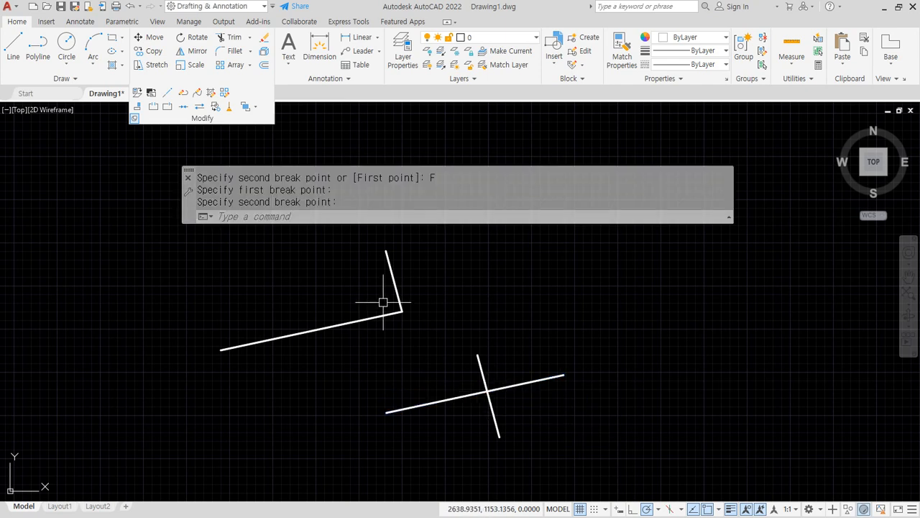
Move the right part of the lower slanted line up and to the right, clear of the steep piece.
type("m")
key("Return")
left_click(517, 383)
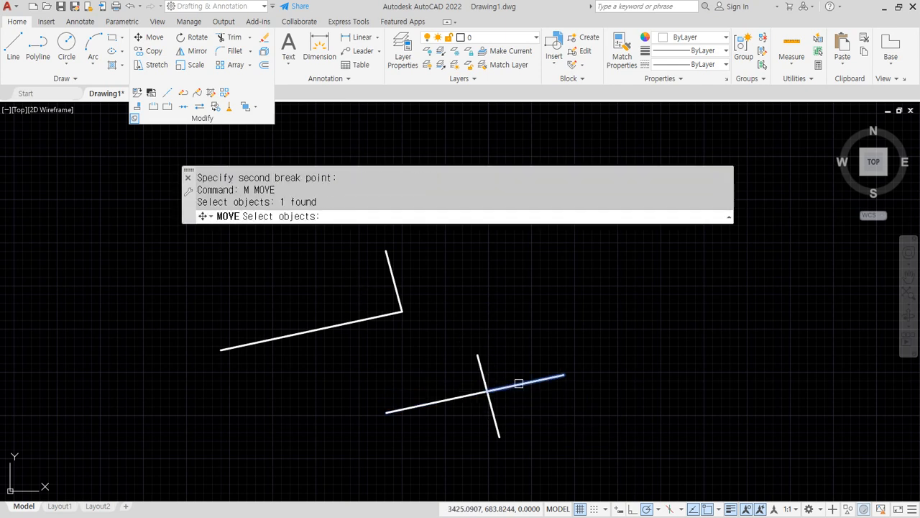
key("Return")
left_click(544, 410)
left_click(615, 370)
Move the remaining left half of the original slanted line up and to the right so it crosses the upper steep piece.
type("m")
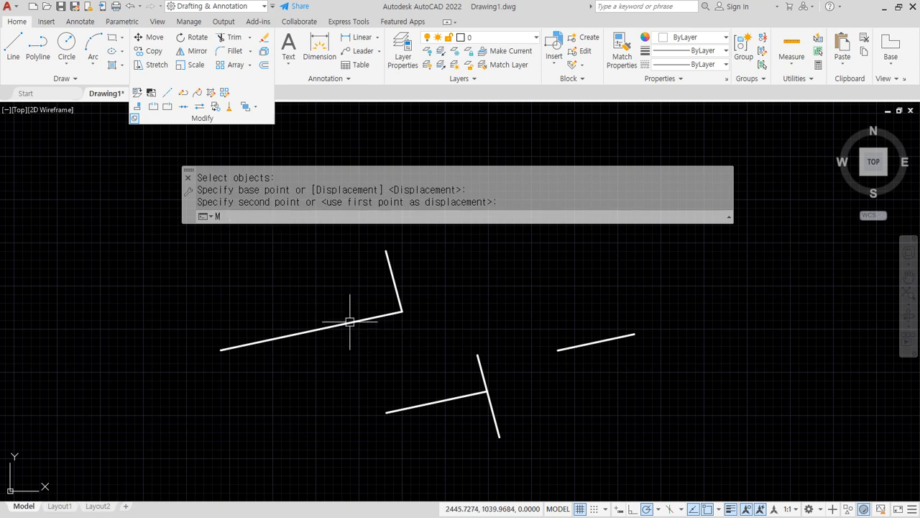
key("Return")
left_click(341, 339)
left_click(310, 305)
key("Return")
left_click(292, 377)
left_click(375, 328)
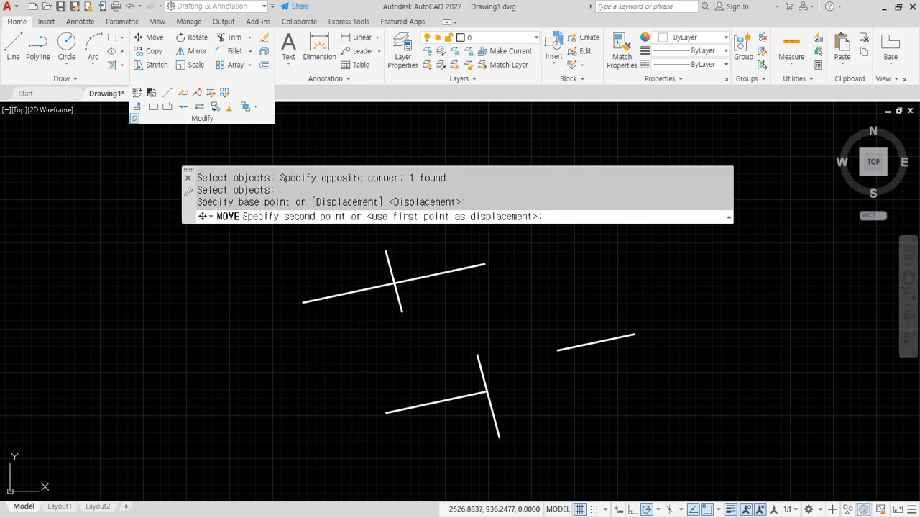
Split the upper slanted line at its intersection with the short steep piece using Break at Point.
left_click(168, 107)
left_click(439, 273)
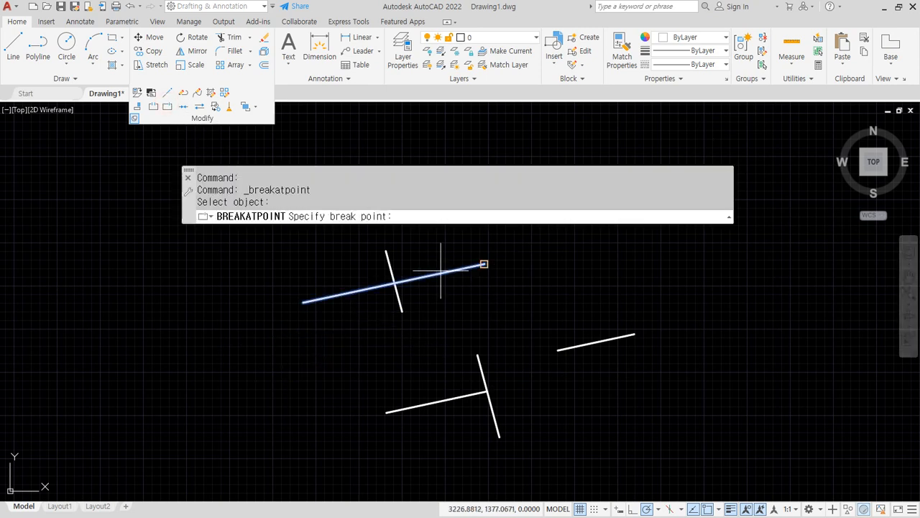
left_click(394, 283)
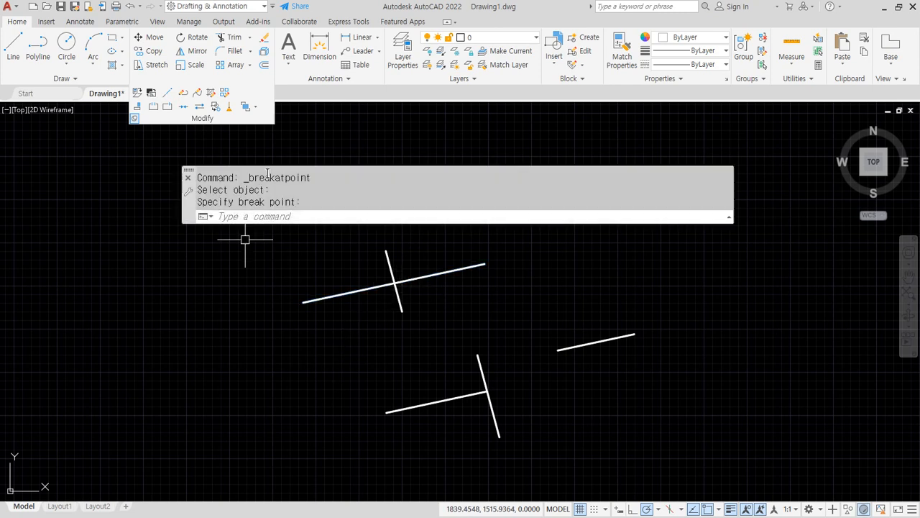
Review and mark the Explode, Join, Divide, Measure, Point and ptype entries in the Notepad notes, and return to AutoCAD.
key("alt+Tab")
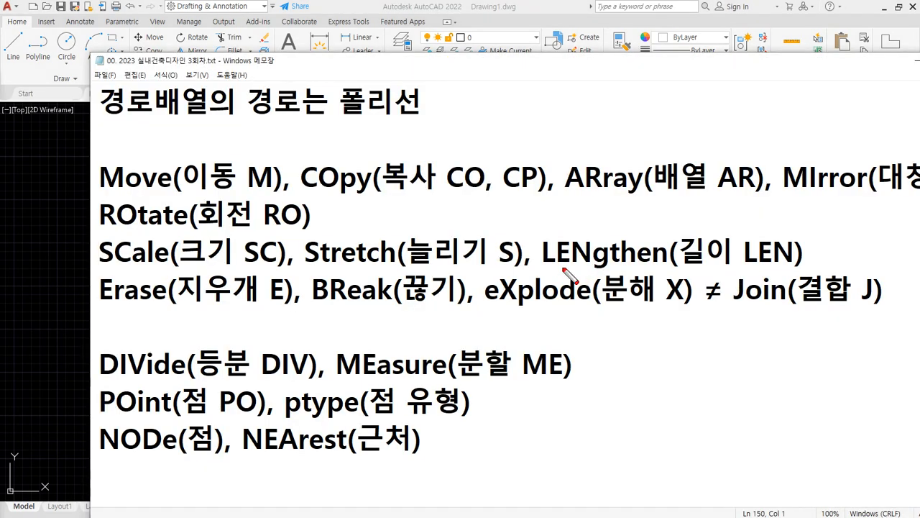
left_click_drag(493, 307, 660, 308)
left_click_drag(746, 307, 879, 305)
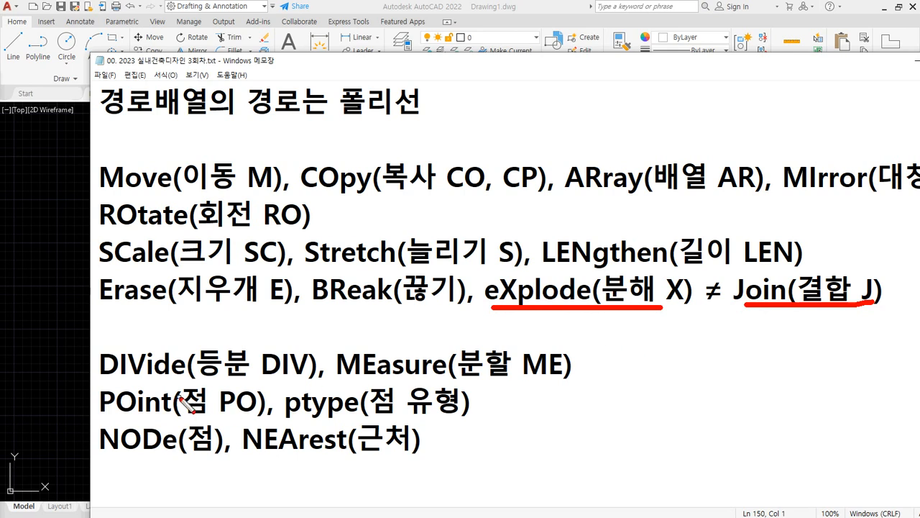
left_click_drag(96, 376, 532, 373)
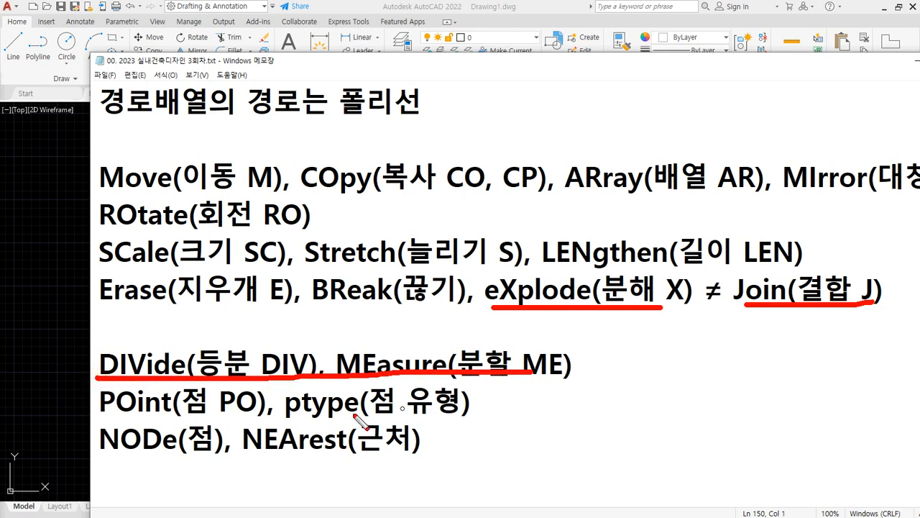
mouse_move(131, 429)
left_mouse_down()
mouse_move(126, 379)
mouse_move(427, 383)
mouse_move(424, 430)
mouse_move(141, 432)
left_mouse_up()
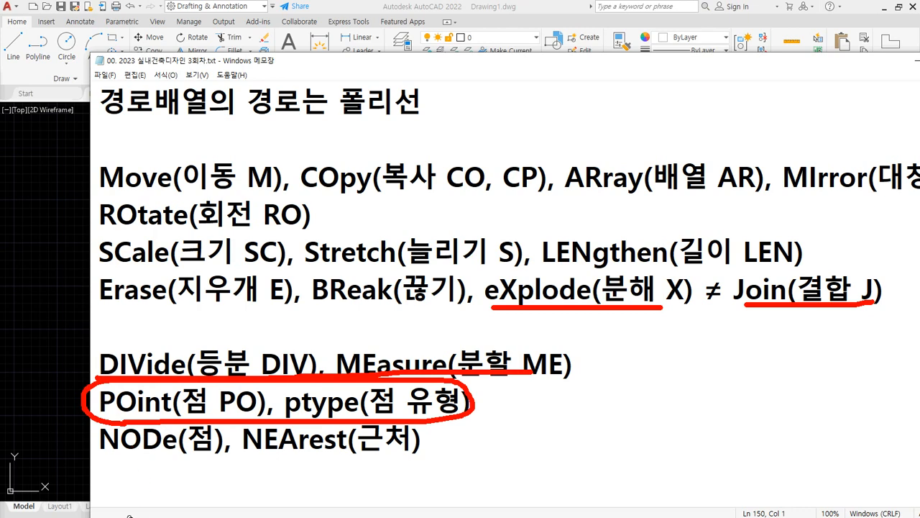
key("Escape")
left_click(53, 257)
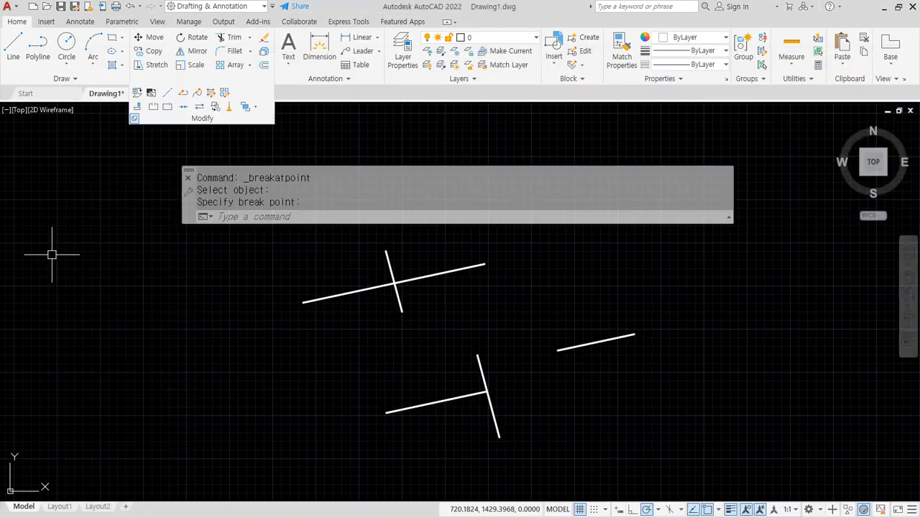
Pin the expanded Draw tools open, and erase all the line pieces from the drawing.
left_click(67, 77)
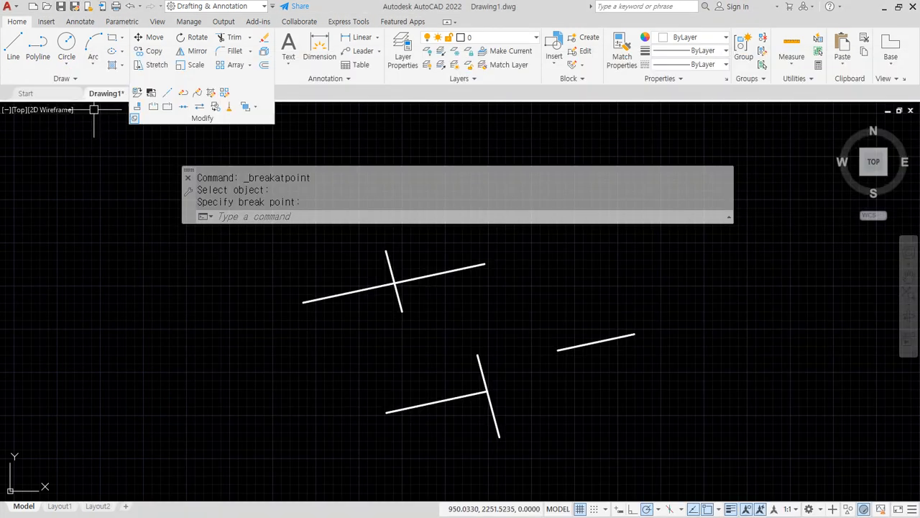
left_click(5, 119)
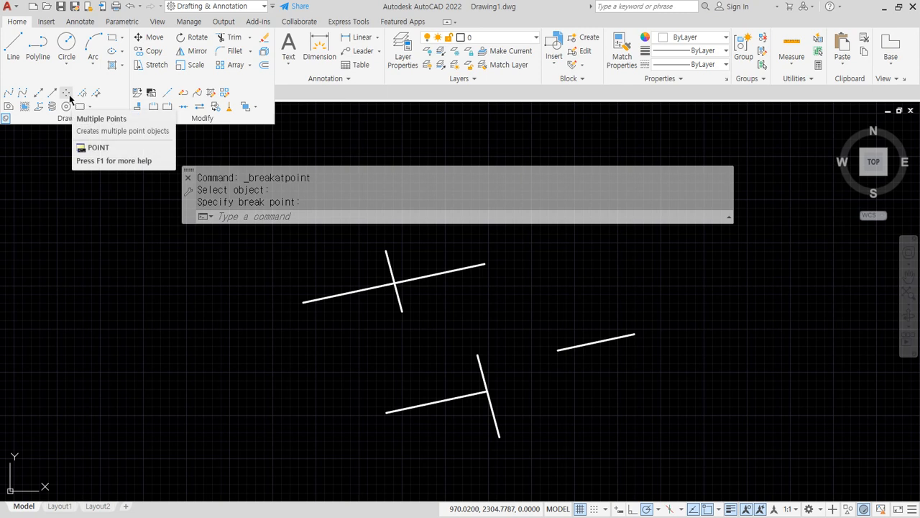
left_click(597, 397)
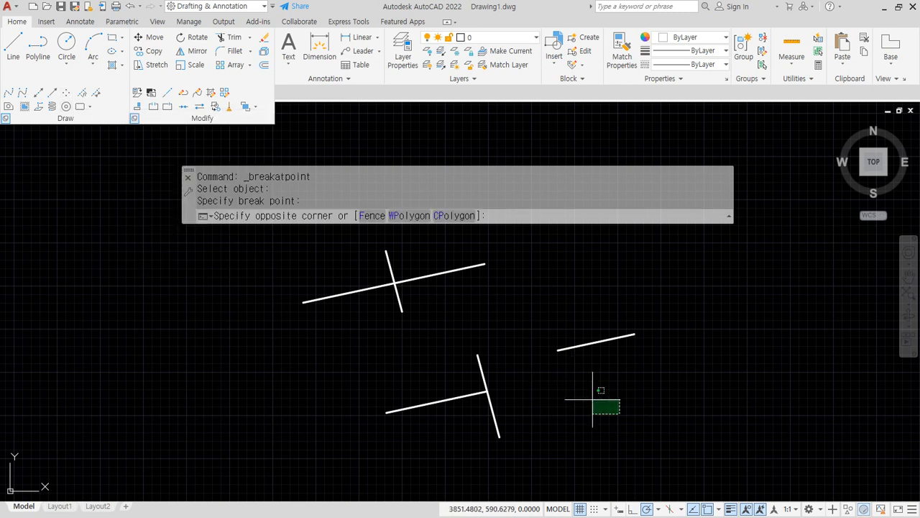
left_click(319, 263)
key("Delete")
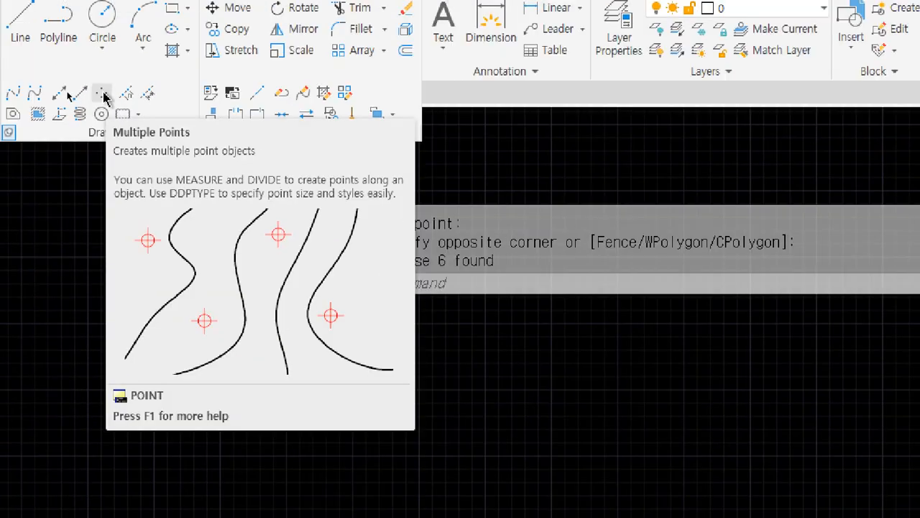
Place four scattered points in the empty drawing with the Point command.
key("Escape")
type("PO")
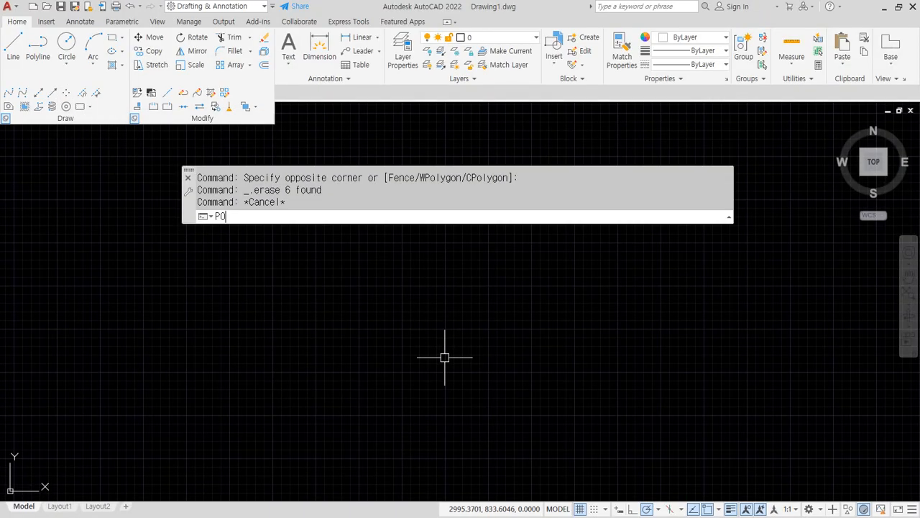
key("Return")
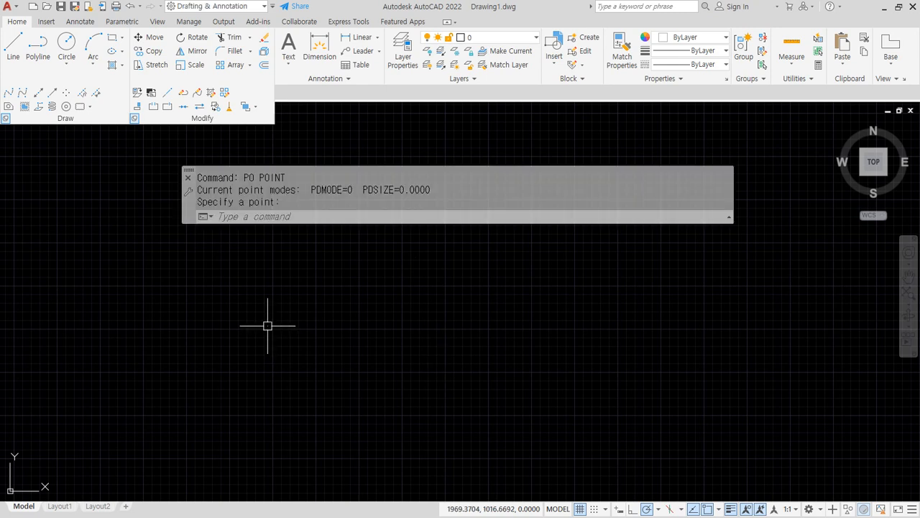
key("space")
left_click(314, 386)
key("space")
left_click(378, 334)
left_click(438, 382)
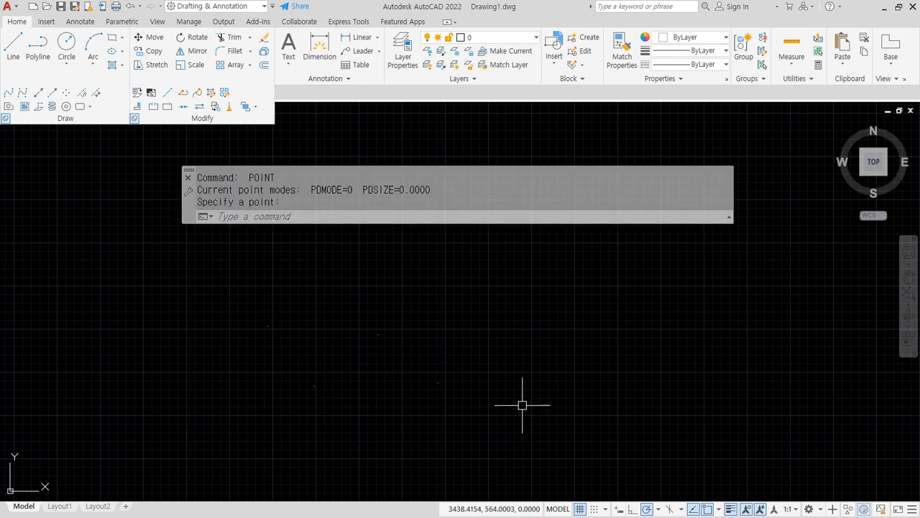
Window-select the four placed points to check their positions, and clear the selection.
left_click(538, 431)
left_click(175, 281)
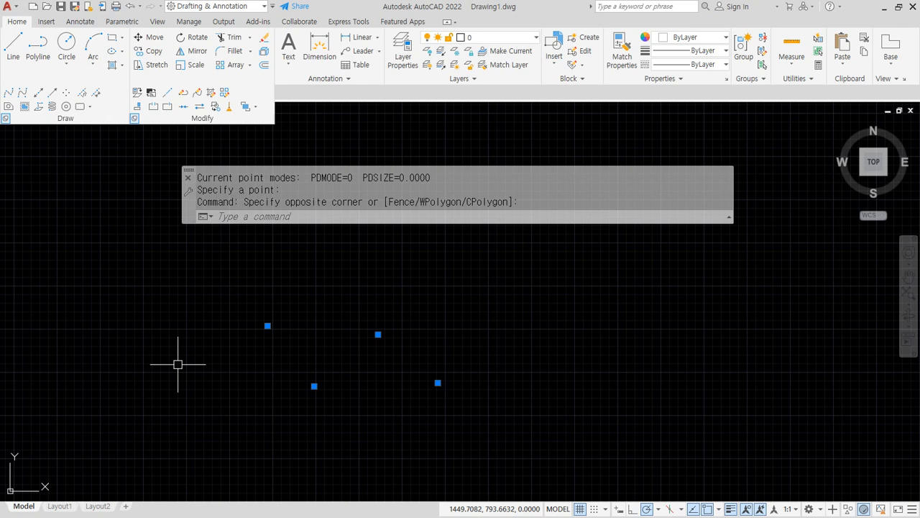
key("Escape")
Place four more points above and to the right of the existing ones with the Point command.
key("space")
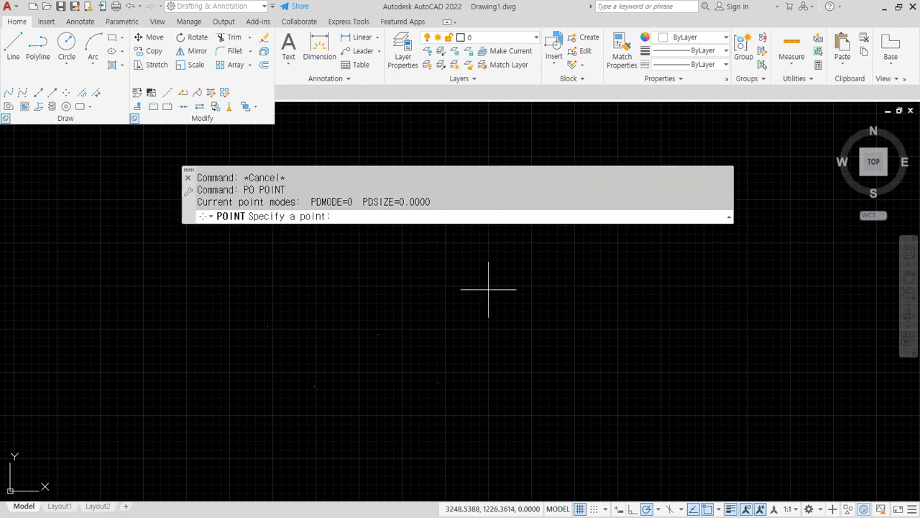
left_click(513, 354)
key("space")
left_click(395, 276)
key("space")
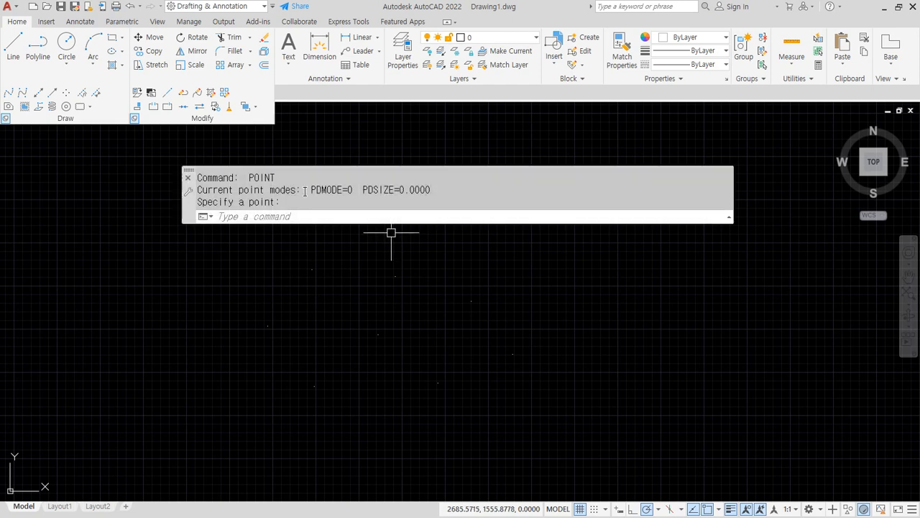
End the Point command and select all eight points to check their positions.
key("Escape")
left_click(211, 247)
left_click(670, 436)
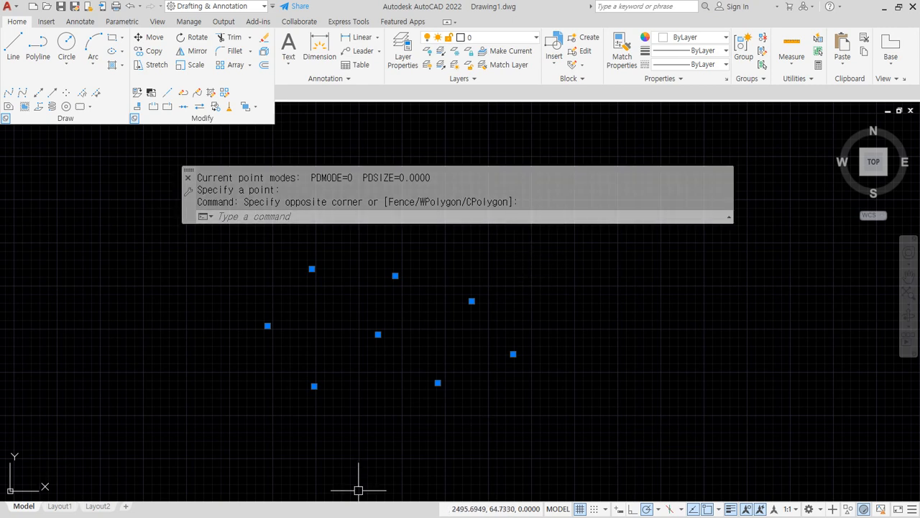
Highlight the ptype entry in the Notepad notes, return to AutoCAD and open the Point Style dialog with PTYPE.
key("alt+Tab")
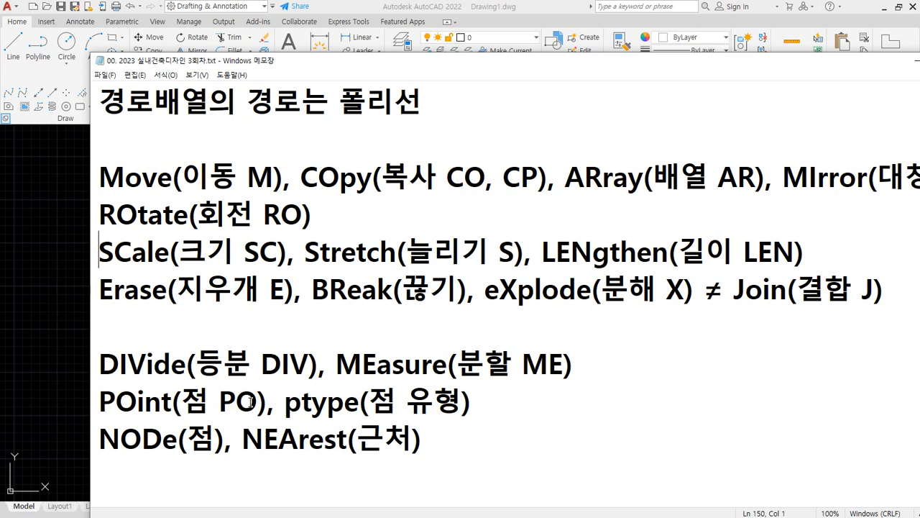
left_click_drag(265, 401, 536, 406)
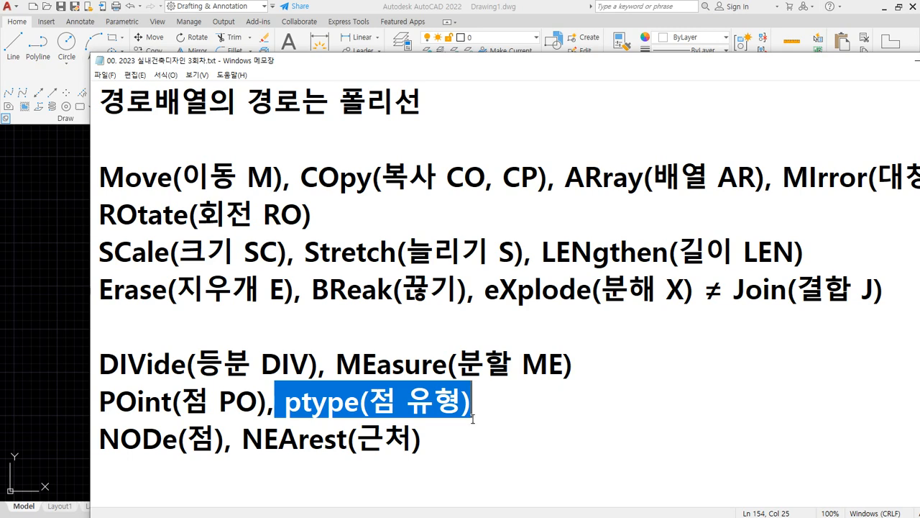
left_click(60, 275)
key("Escape")
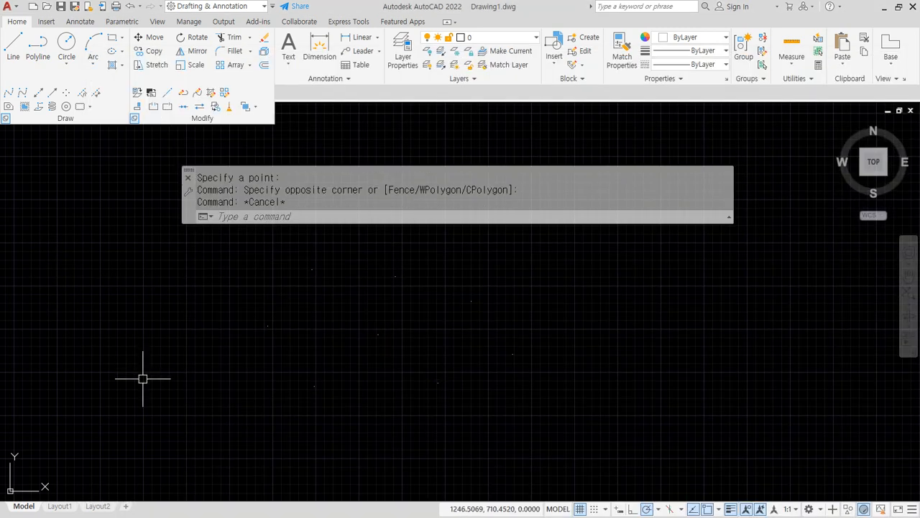
type("PTYPE")
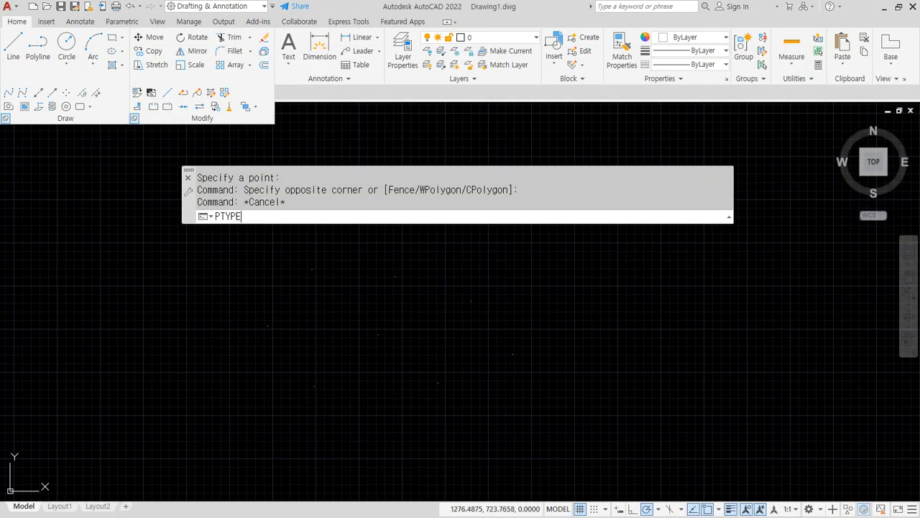
key("Return")
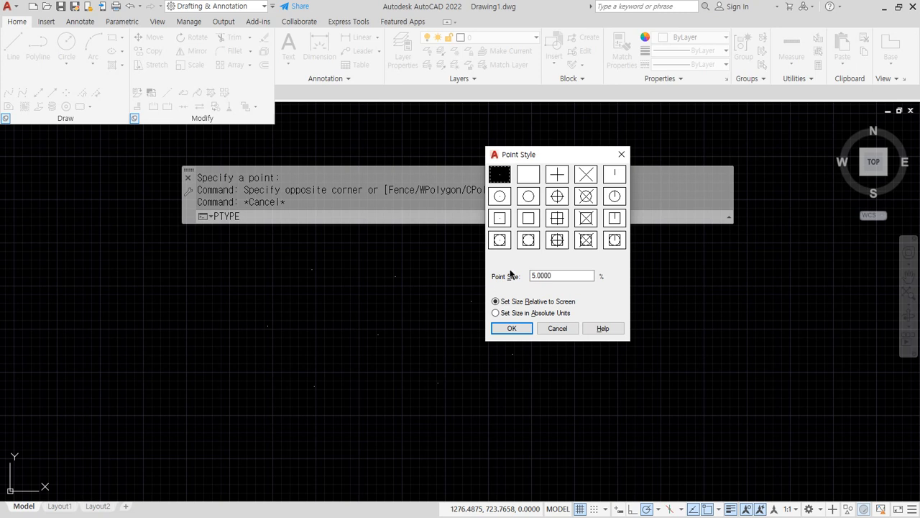
Set the point style to the circle inside a square with a diagonal cross and apply it.
left_click(585, 239)
left_click(512, 328)
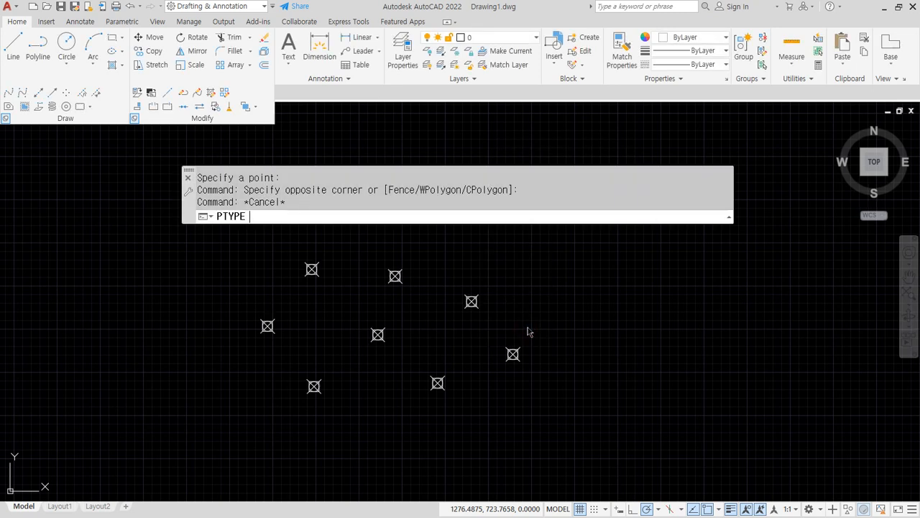
Place four more points above, to the right of and below the right part of the group with the Point command.
type("PO")
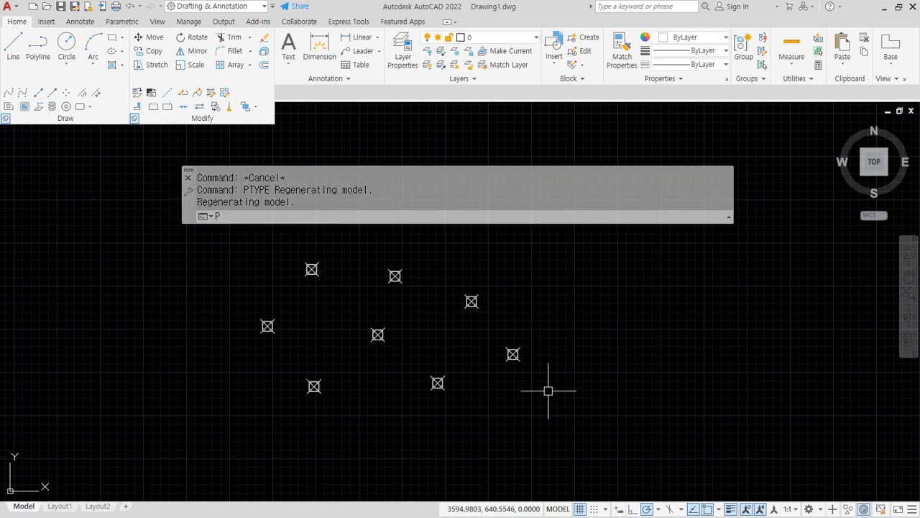
key("Return")
left_click(546, 300)
key("Return")
left_click(490, 250)
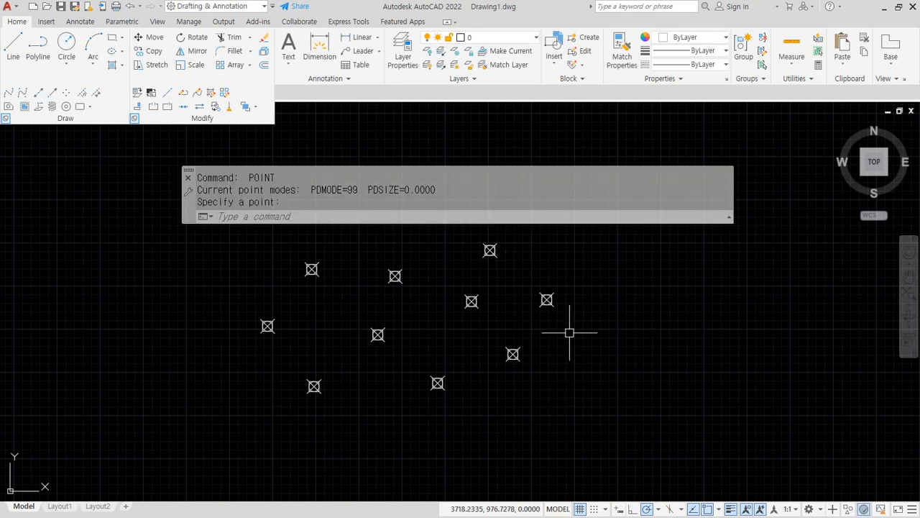
key("Return")
left_click(629, 368)
key("Return")
left_click(525, 430)
Place three more points around the left and lower-left side of the group and end the Point command.
key("Return")
left_click(192, 293)
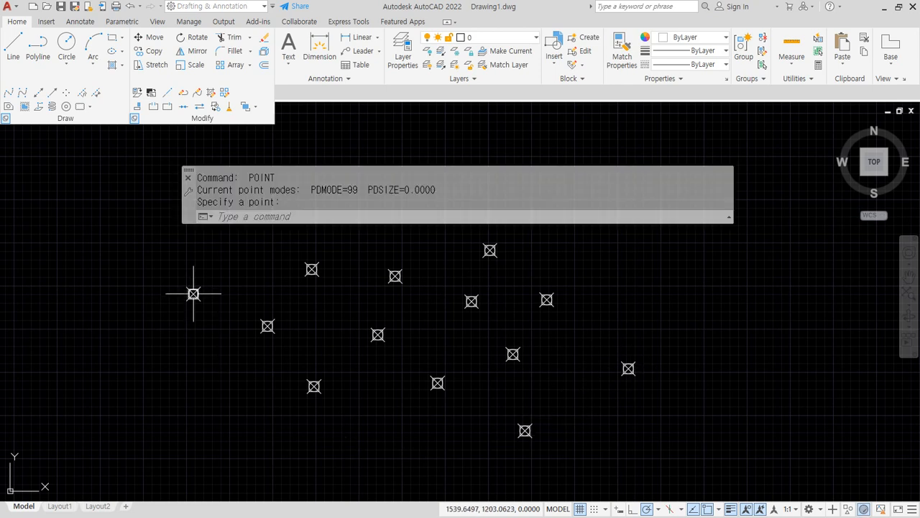
key("Return")
left_click(332, 430)
key("Return")
left_click(205, 396)
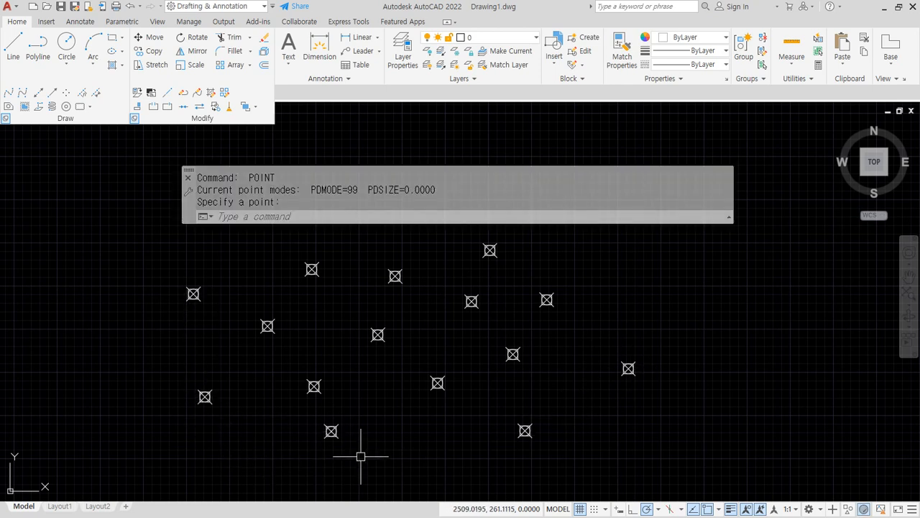
key("Escape")
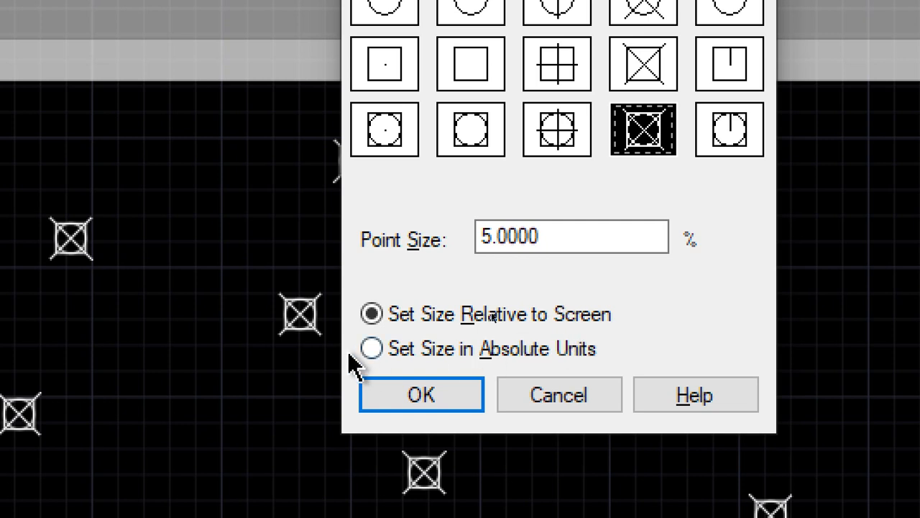
Switch the point size to absolute units, return it to relative to screen, and close the Point Style dialog.
left_click(371, 349)
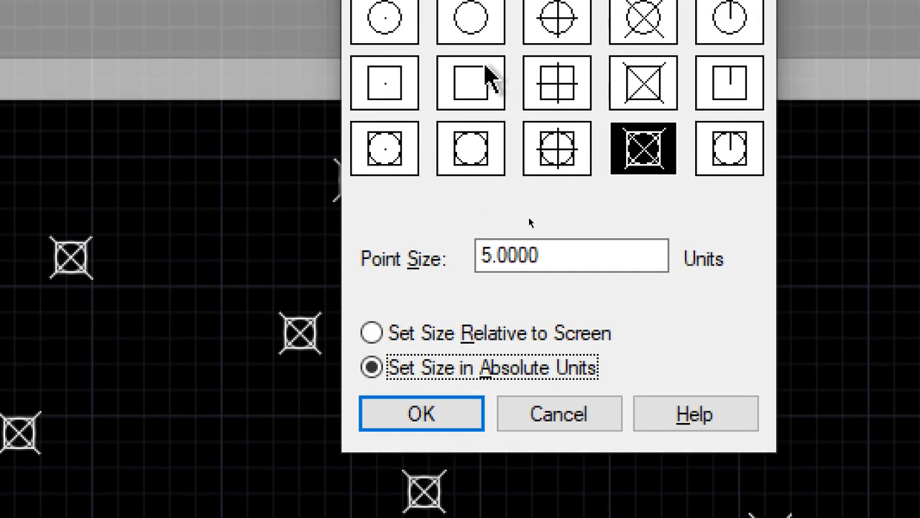
left_click(571, 233)
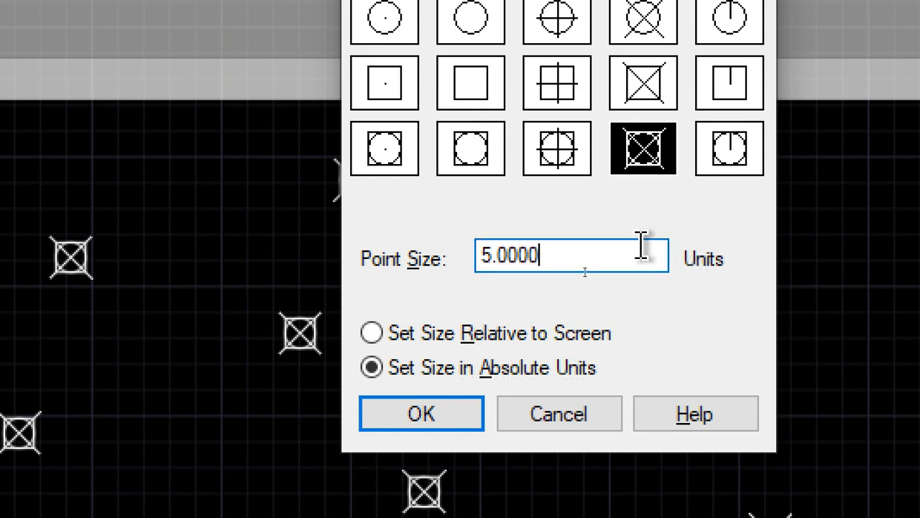
left_click(372, 333)
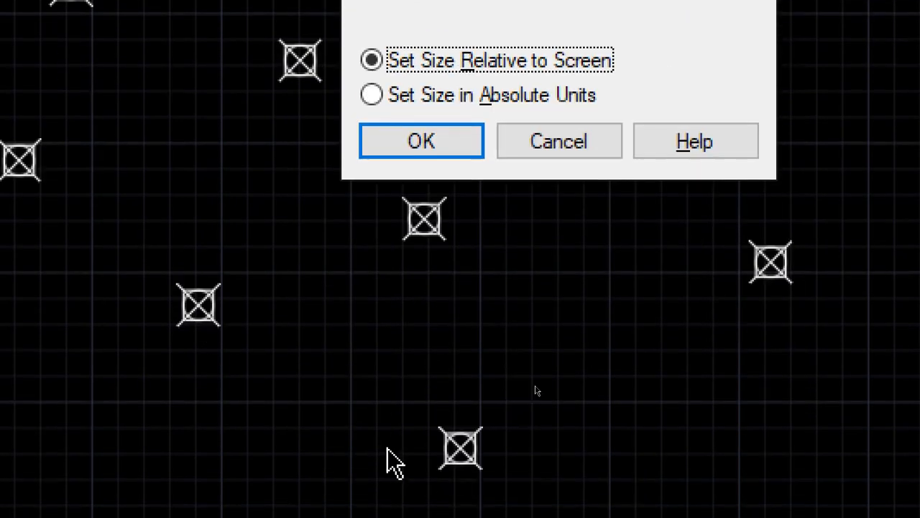
left_click(389, 404)
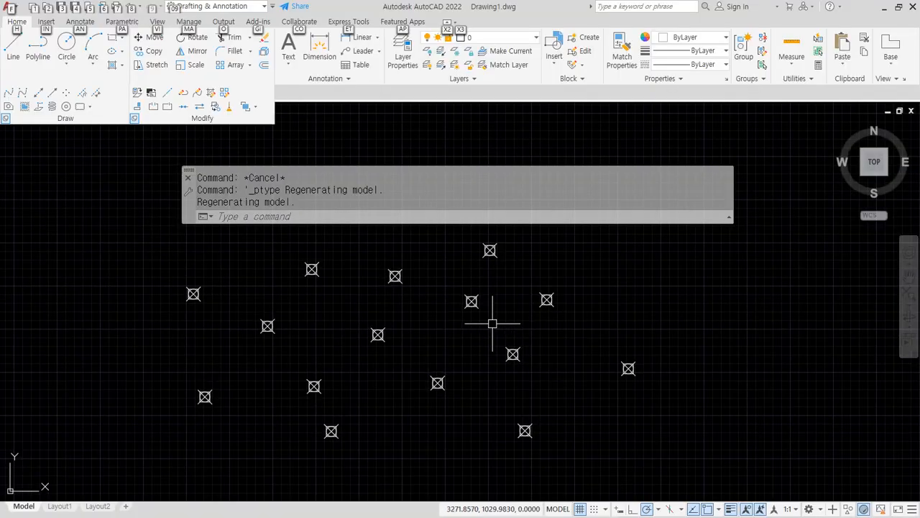
Regenerate the drawing at a close zoom and at a wide zoom to compare the display size of the point markers.
scroll(409, 253, "up", 3)
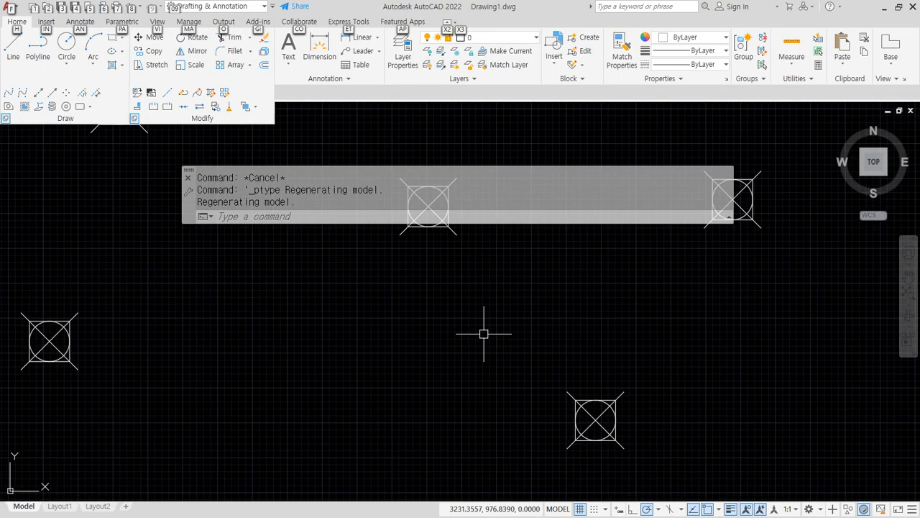
middle_click_drag(552, 252, 336, 294)
middle_click_drag(460, 337, 528, 341)
type("RE")
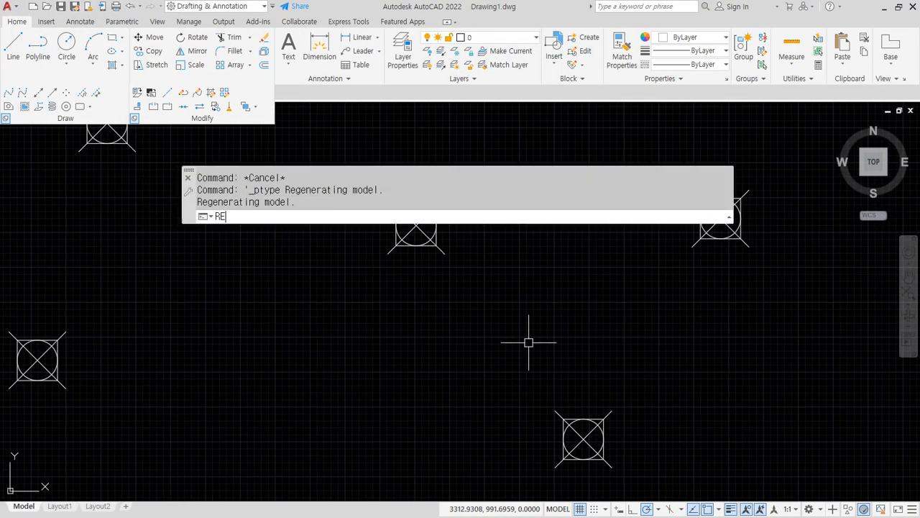
key("Return")
scroll(446, 357, "down", 4)
scroll(405, 353, "down", 4)
type("RE")
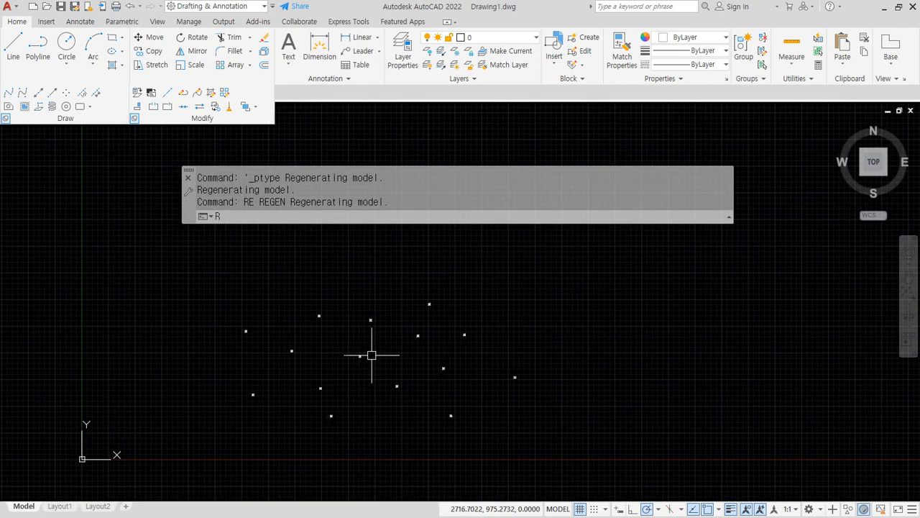
key("Return")
Repeat the regeneration at several further zoom levels to check how the point markers rescale relative to the screen.
scroll(371, 354, "up", 4)
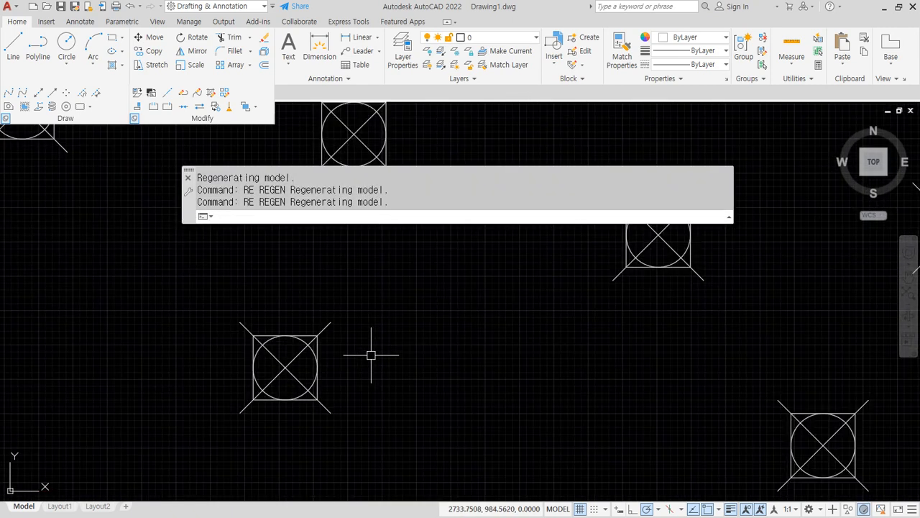
type("RE")
key("Return")
scroll(304, 405, "down", 8)
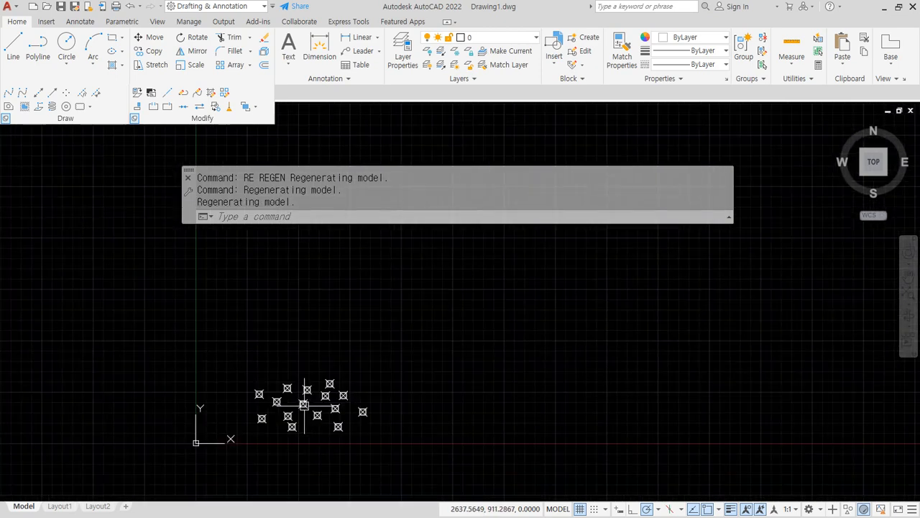
type("RE")
key("Return")
scroll(289, 429, "up", 8)
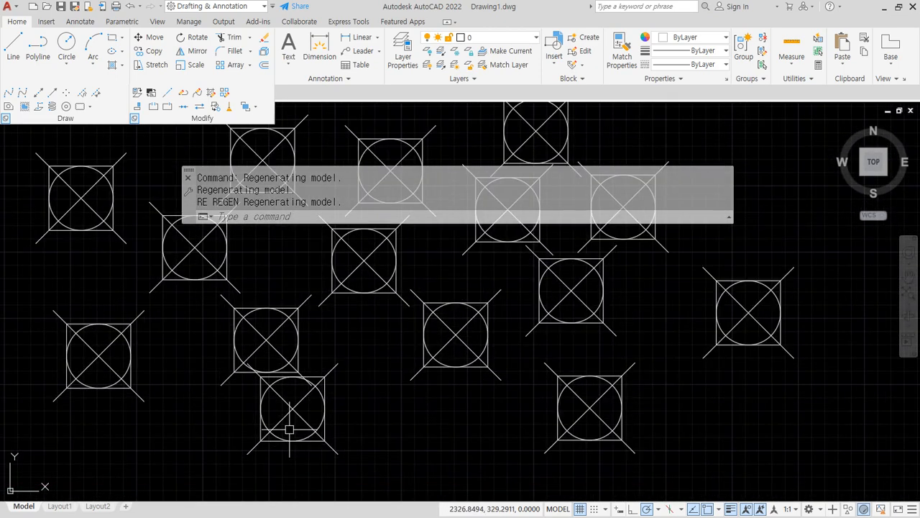
type("RE")
key("Return")
middle_click_drag(375, 340, 459, 341)
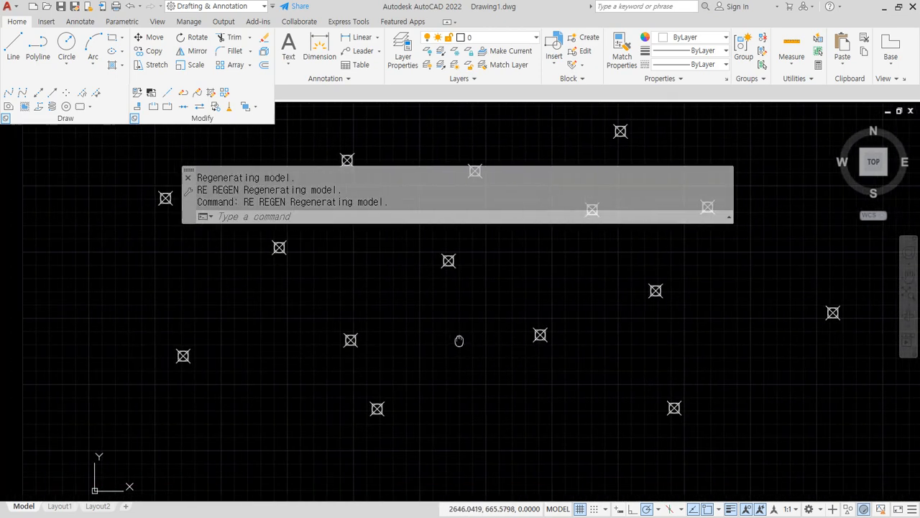
scroll(468, 343, "up", 2)
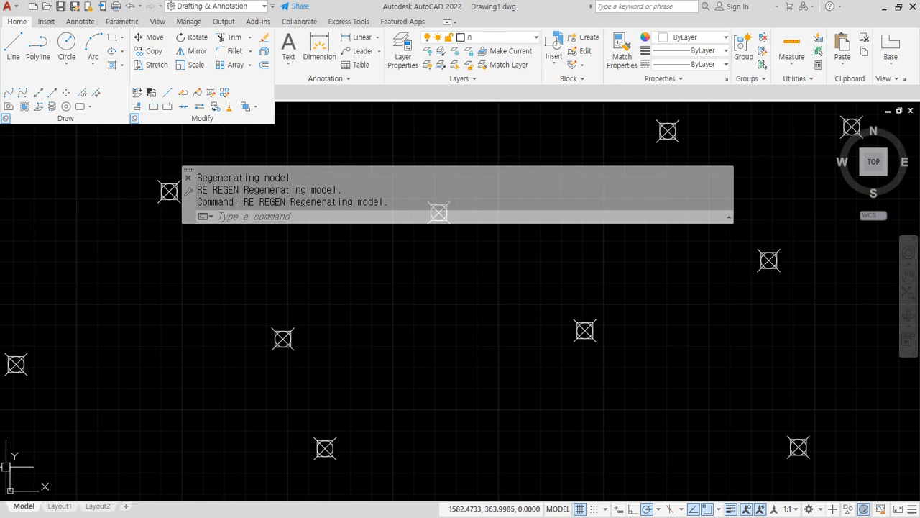
Review the NODe and NEArest entries in the Notepad notes and return to AutoCAD.
key("alt+Tab")
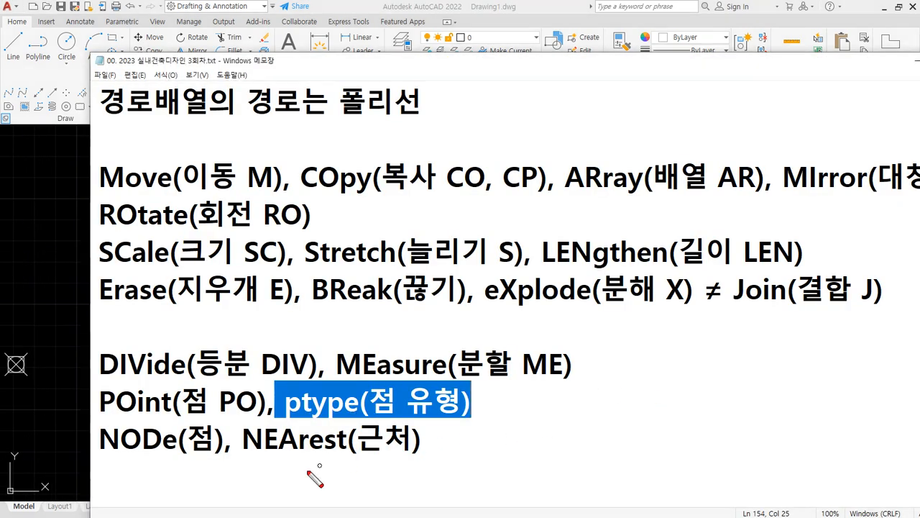
left_click_drag(90, 453, 492, 452)
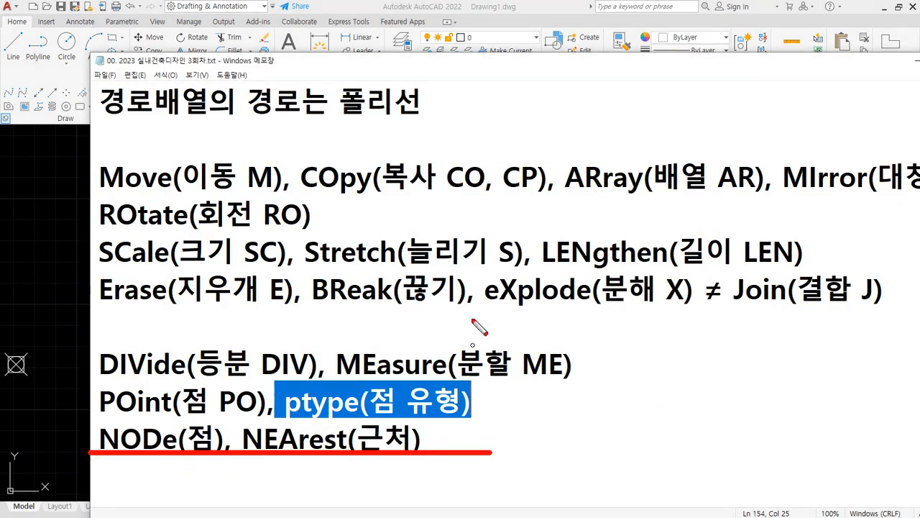
key("Escape")
key("alt+Tab")
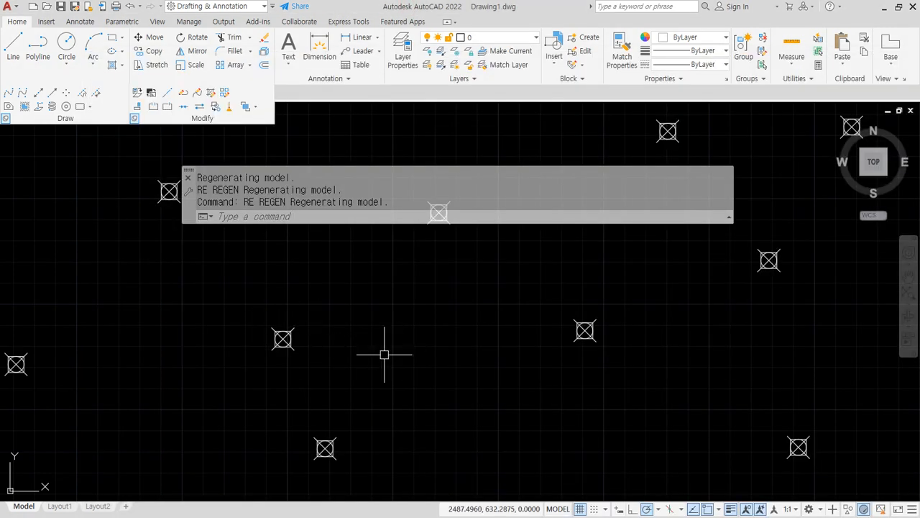
key("Escape")
Try to start a line at the centre of the upper point marker with the Intersection snap override.
scroll(360, 331, "up", 3)
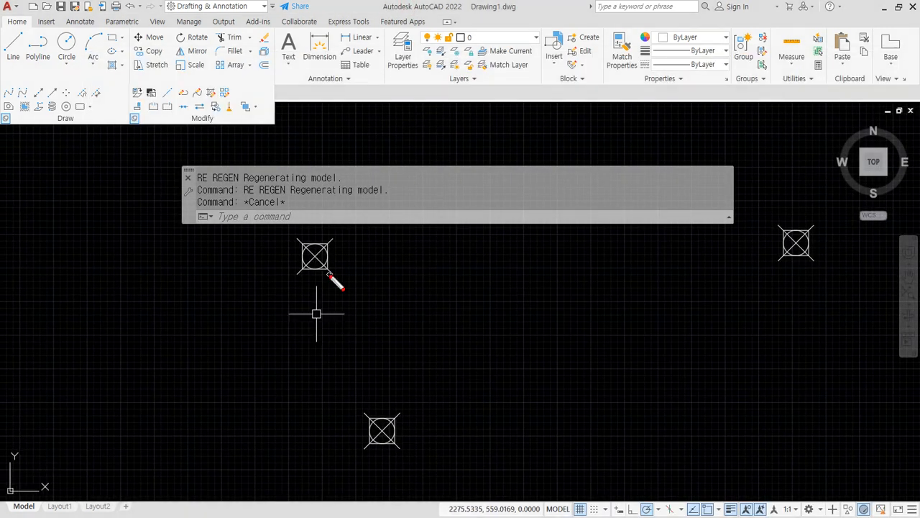
left_click_drag(328, 276, 332, 283)
mouse_move(409, 461)
left_mouse_down()
mouse_move(389, 469)
mouse_move(400, 455)
left_mouse_up()
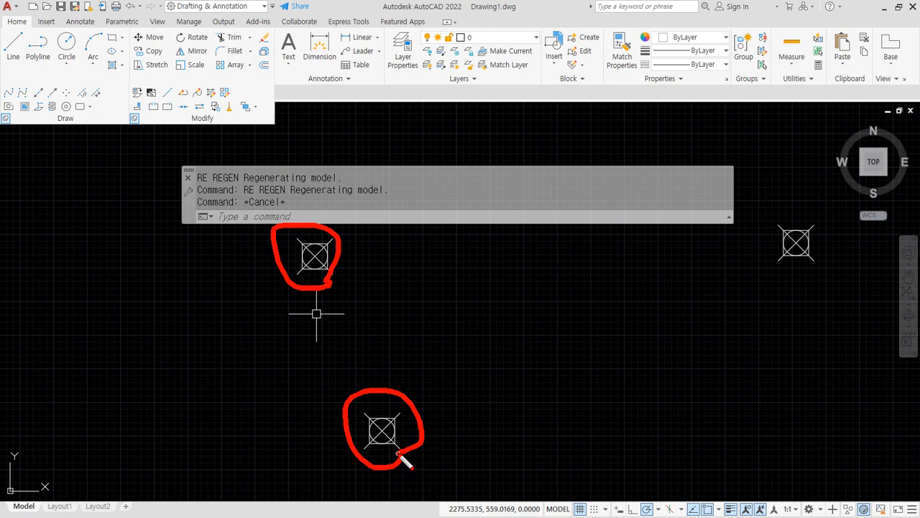
key("Escape")
type("l")
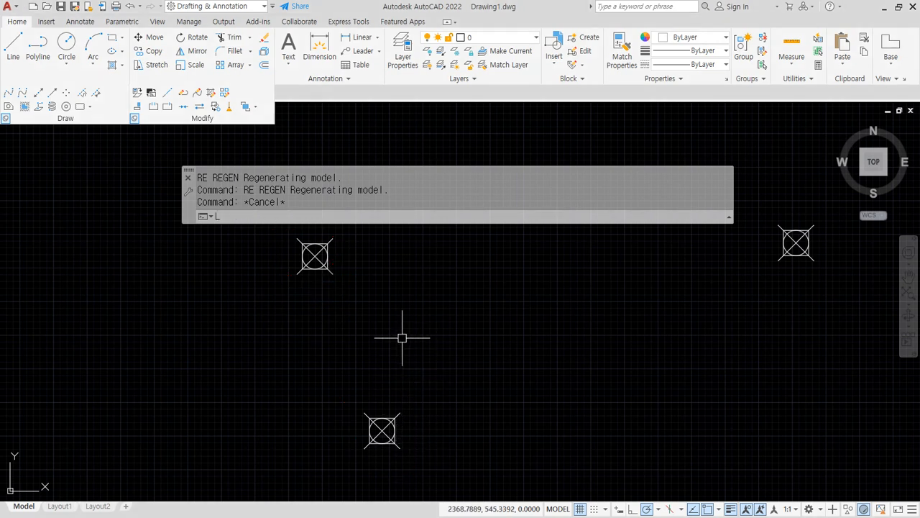
key("Return")
right_click(445, 231, "shift")
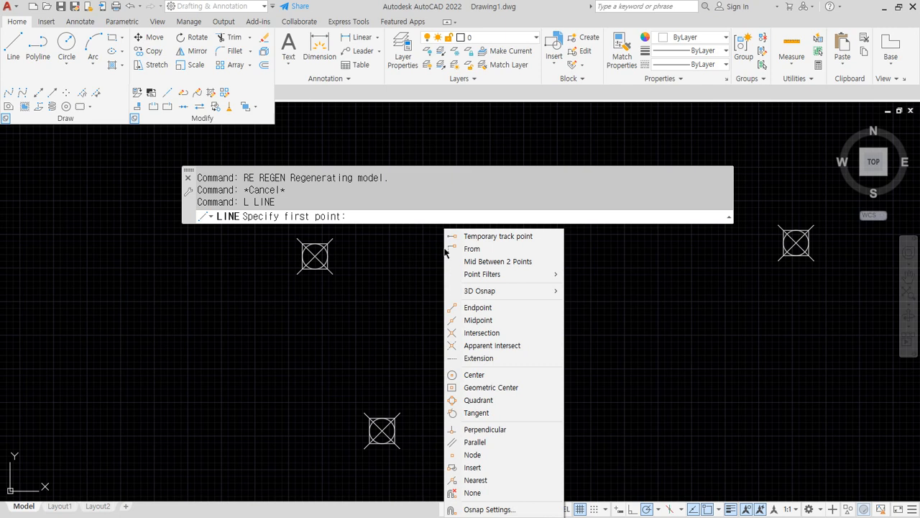
left_click(503, 334)
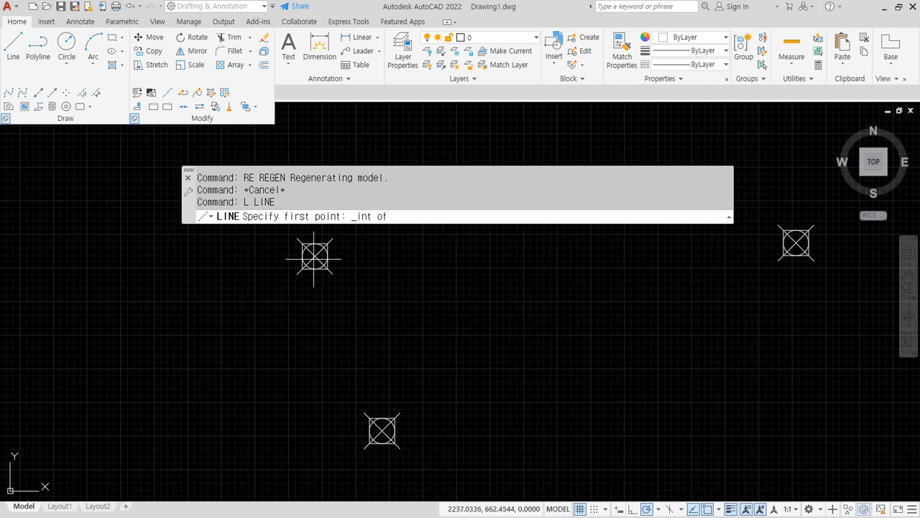
key("Escape")
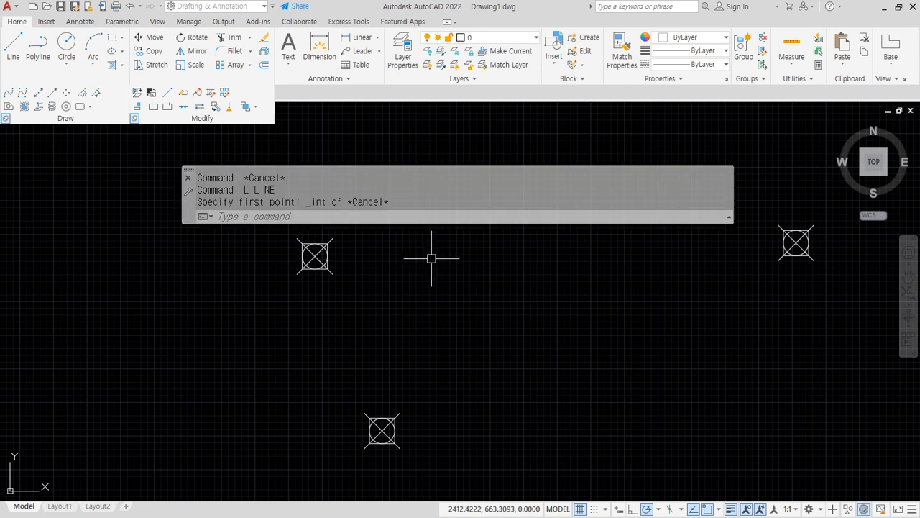
Try to start a line on the same point marker with the Center snap override.
key("Return")
right_click(441, 251, "shift")
left_click(496, 374)
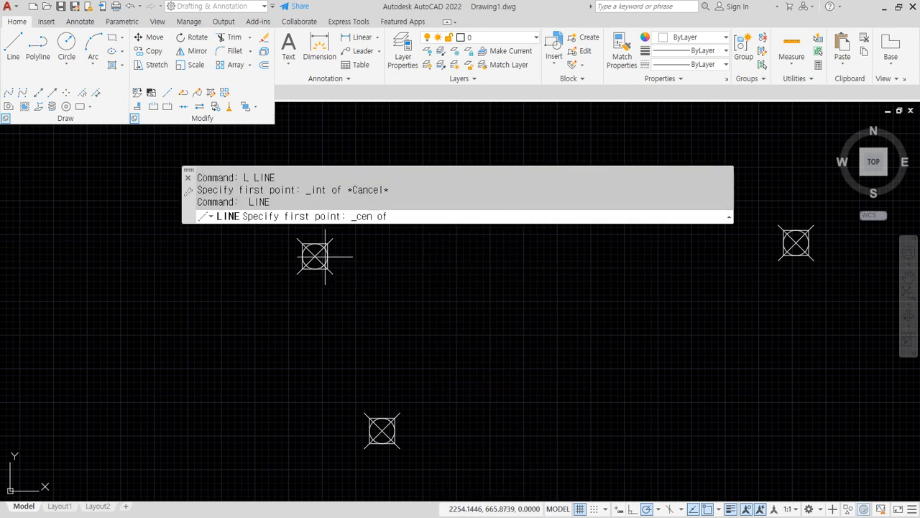
key("Escape")
key("Escape")
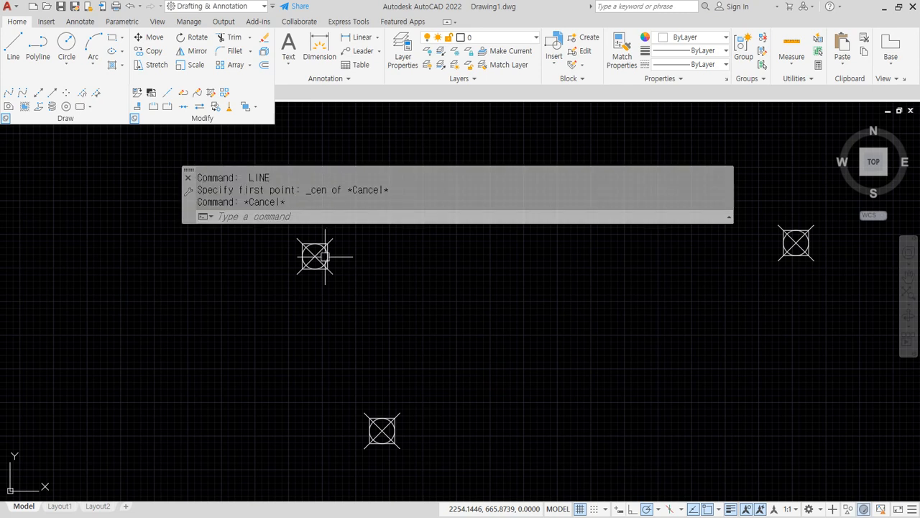
scroll(325, 256, "down", 4)
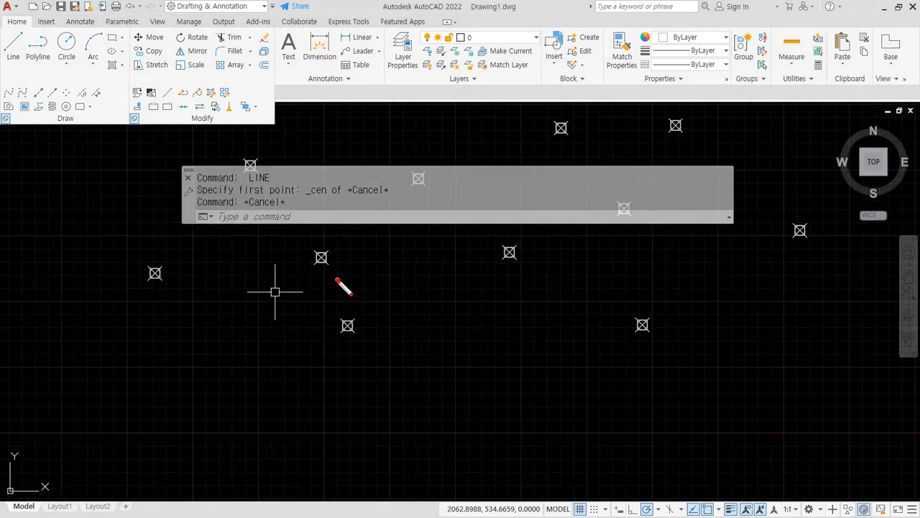
mouse_move(341, 280)
left_mouse_down()
mouse_move(340, 246)
mouse_move(337, 274)
left_mouse_up()
mouse_move(352, 349)
left_mouse_down()
mouse_move(329, 319)
mouse_move(371, 345)
mouse_move(351, 348)
left_mouse_up()
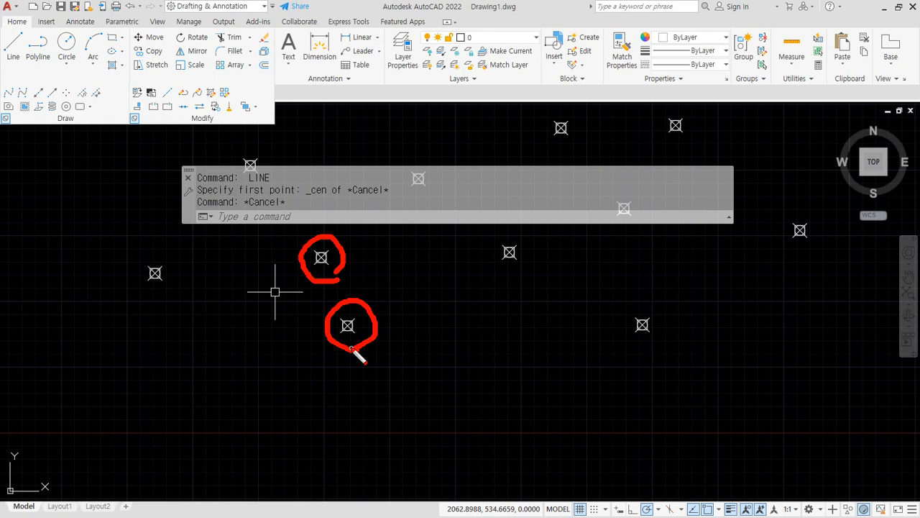
left_click_drag(517, 282, 550, 276)
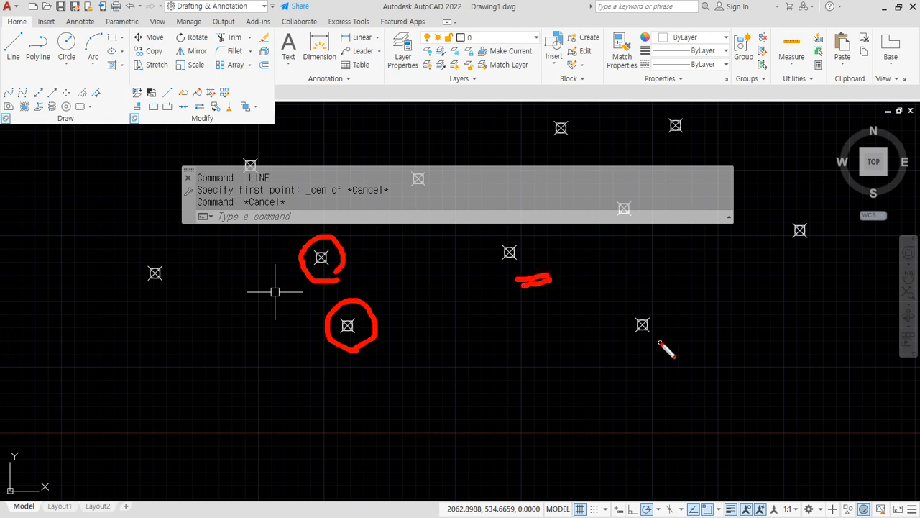
left_click_drag(639, 343, 661, 353)
key("Escape")
key("Escape")
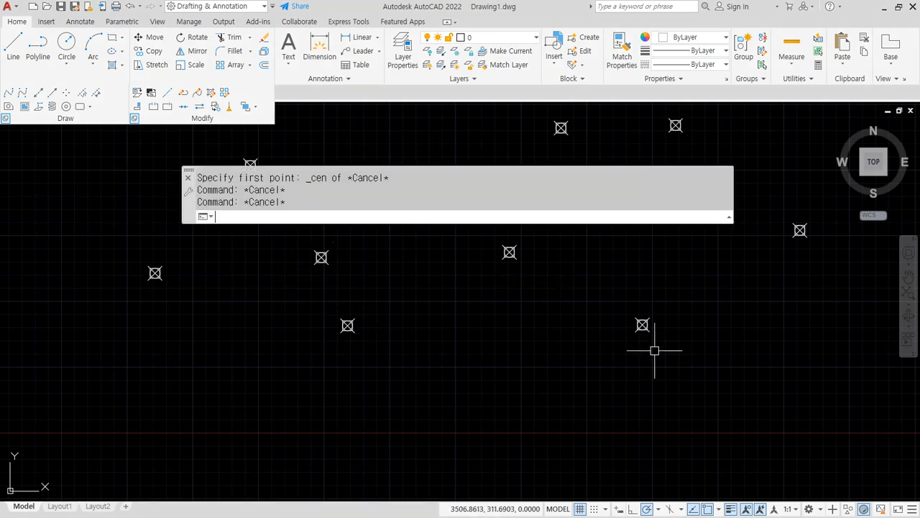
Set the point style to the plain single dot with PTYPE and apply it.
type("PTYPE")
key("Return")
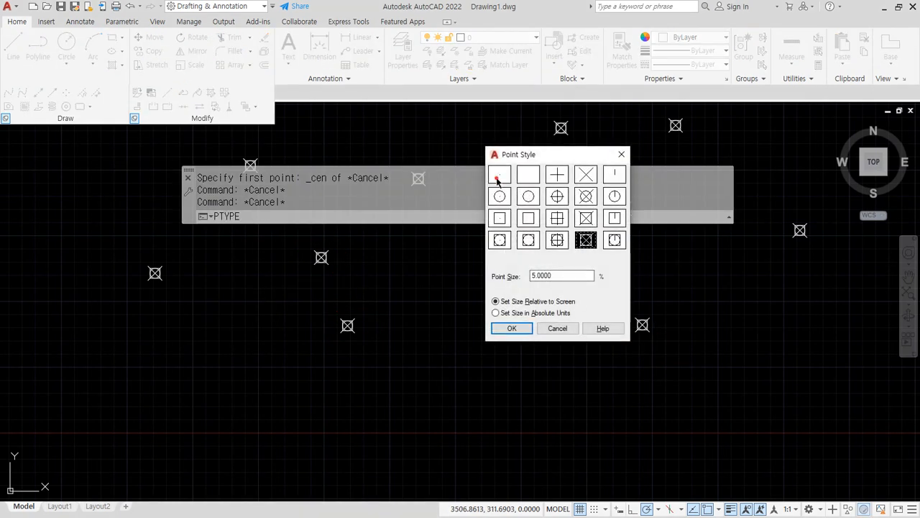
left_click(498, 180)
left_click(512, 328)
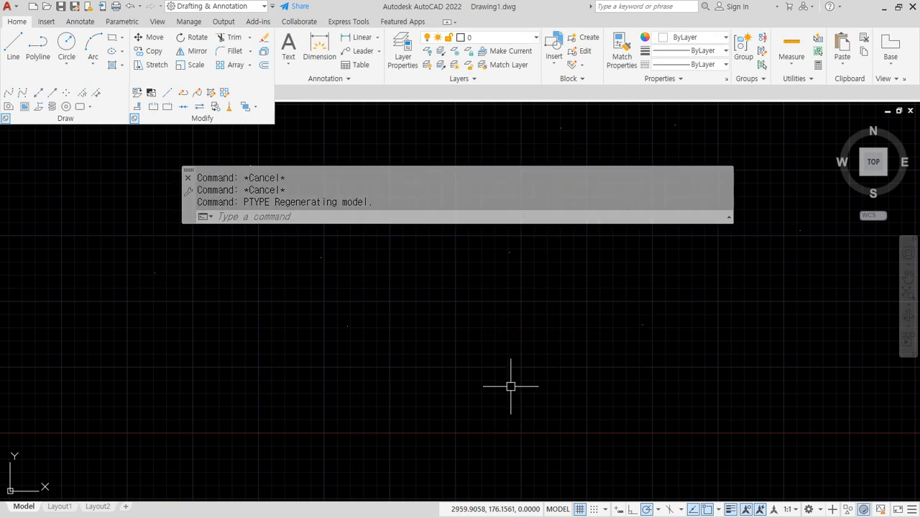
Select the dot-style points with a crossing window to locate them, and clear the selection.
left_click(770, 462)
left_click(59, 220)
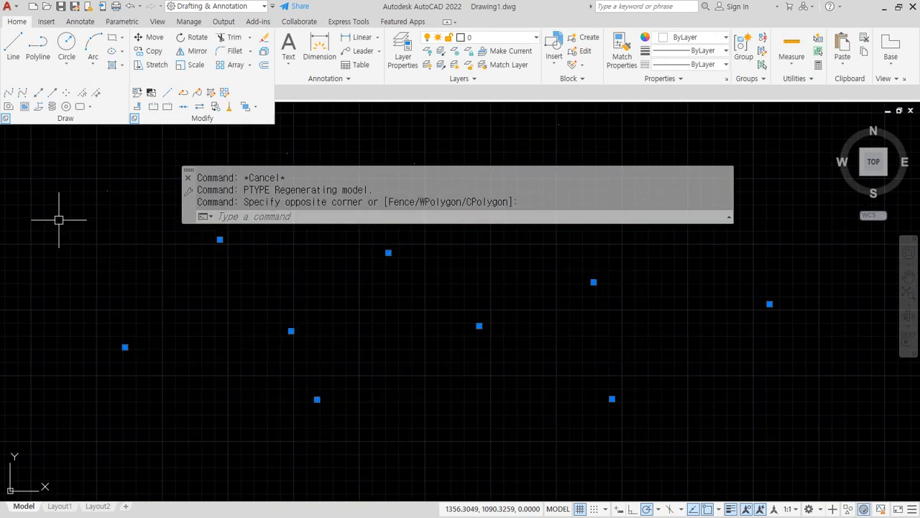
key("Escape")
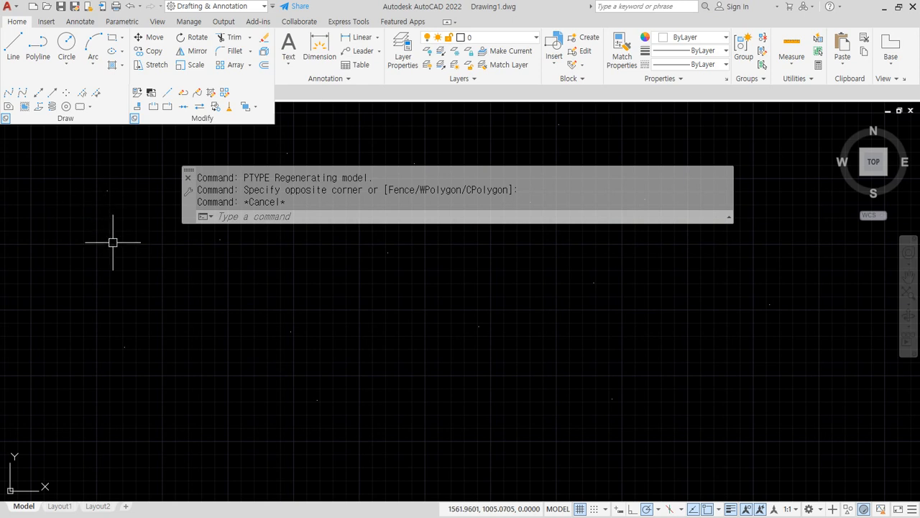
Set the point style with PTYPE to the circle inside a square crossed by an X, and apply it.
type("P")
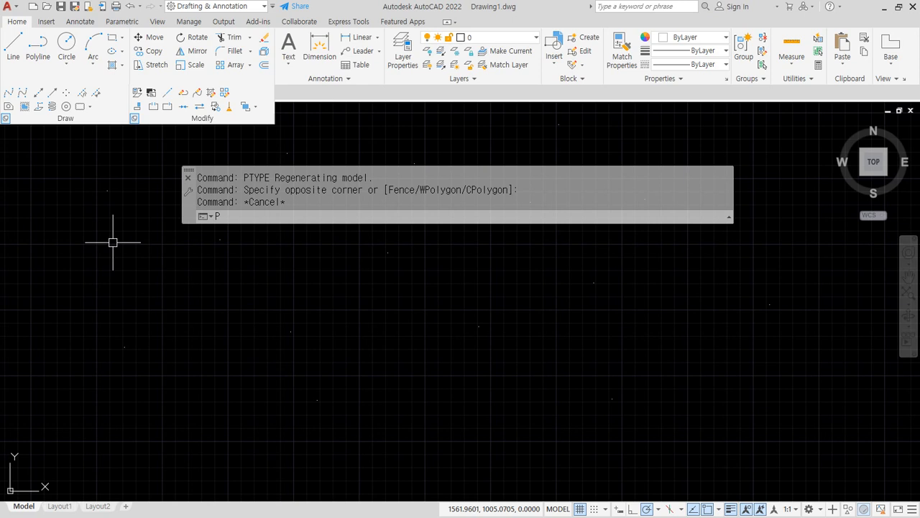
type("TYPE")
key("Return")
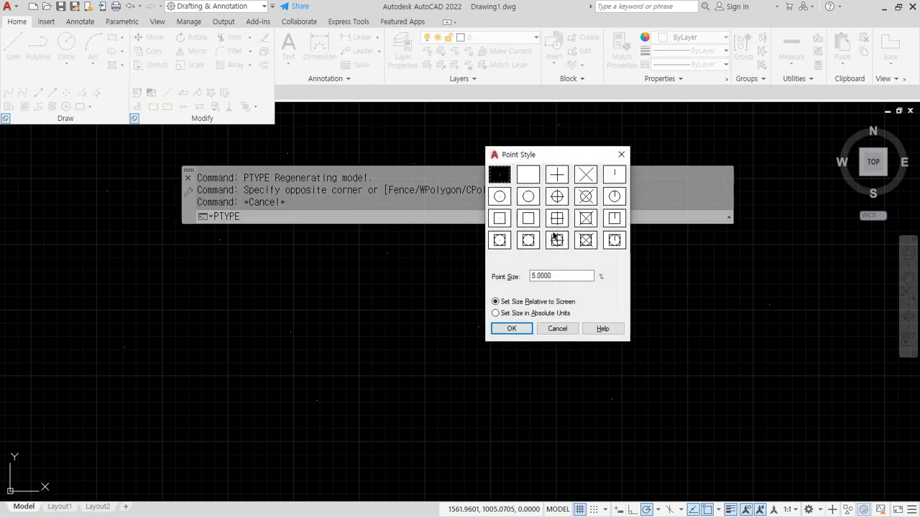
left_click(586, 239)
left_click(522, 326)
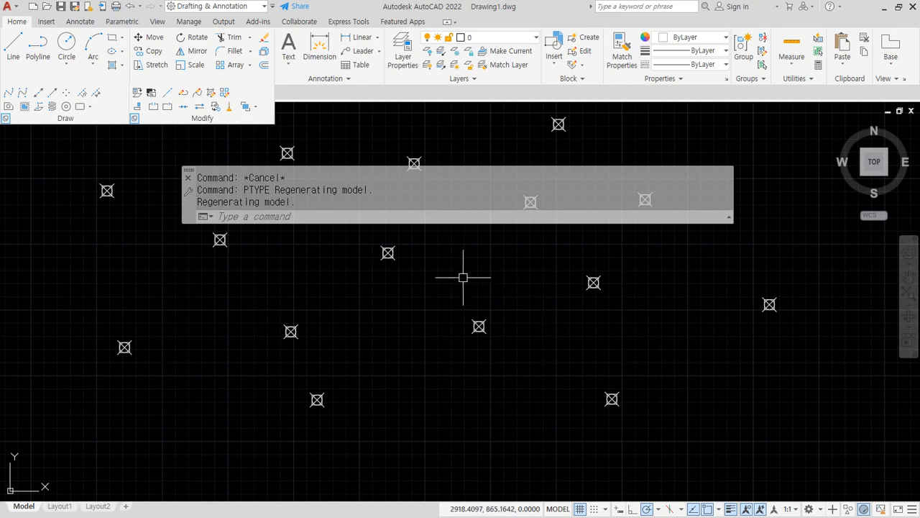
Review the NODe entry in the Notepad notes and return to AutoCAD.
key("alt+Tab")
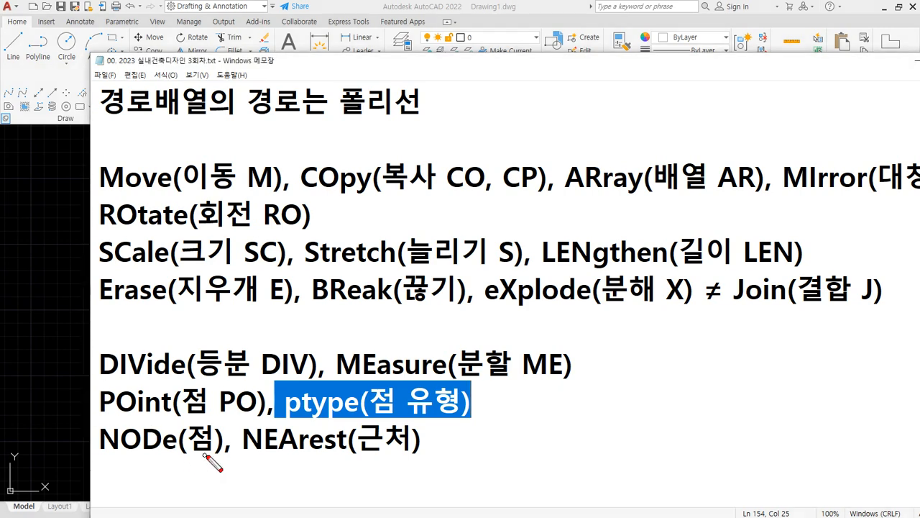
left_click_drag(207, 453, 80, 463)
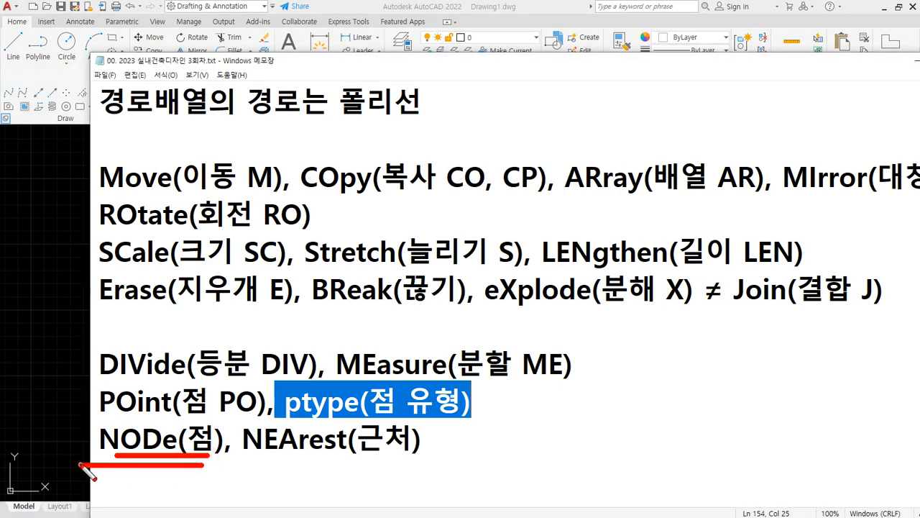
key("Escape")
key("alt+Tab")
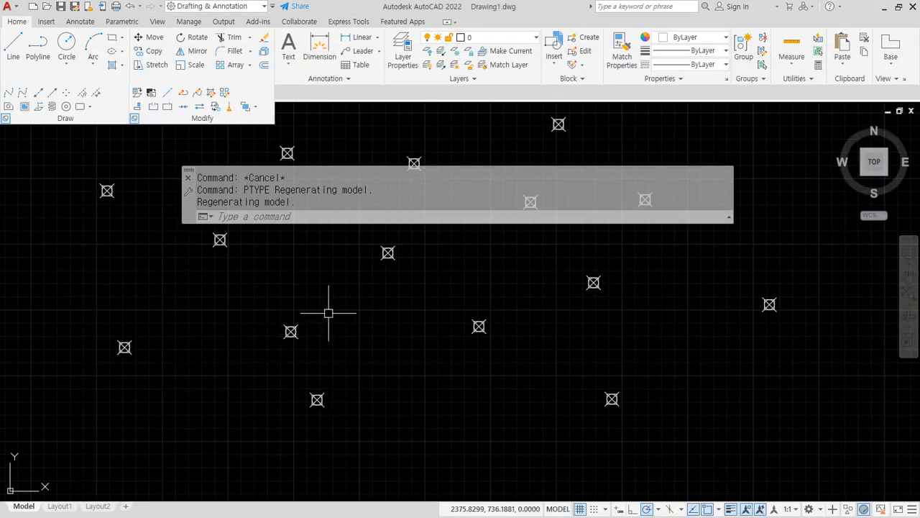
Draw a line from a lower point marker to the marker just below it, picking both points with the Node snap override.
type("l")
key("Return")
right_click(436, 229, "shift")
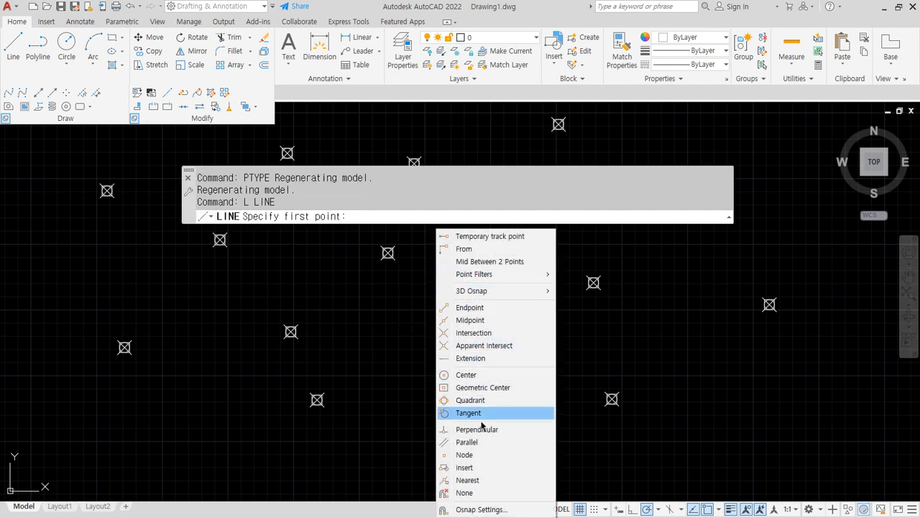
left_click(465, 455)
scroll(302, 346, "up", 6)
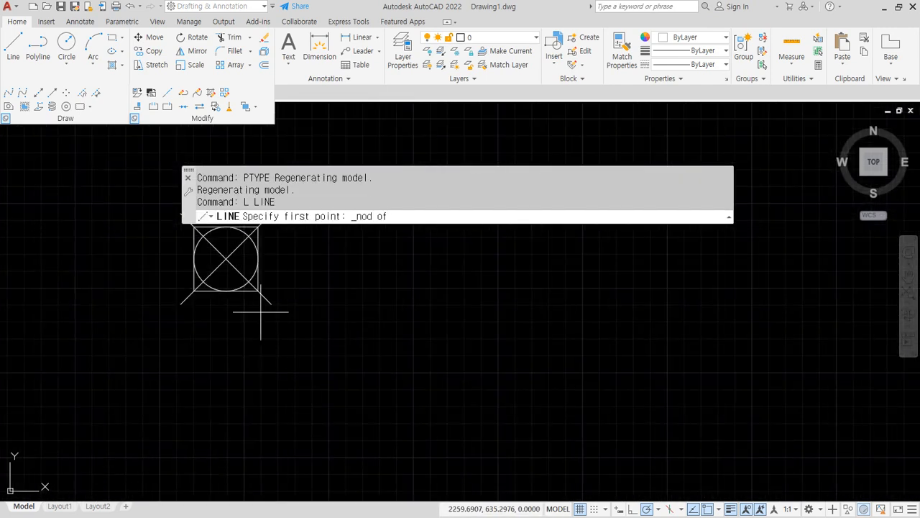
left_click(259, 291)
scroll(431, 365, "down", 6)
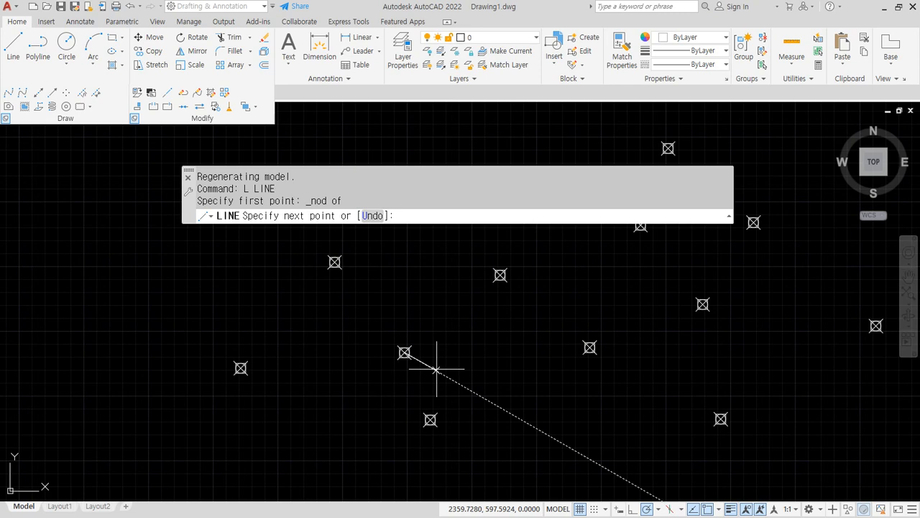
right_click(472, 353, "shift")
left_click(522, 287)
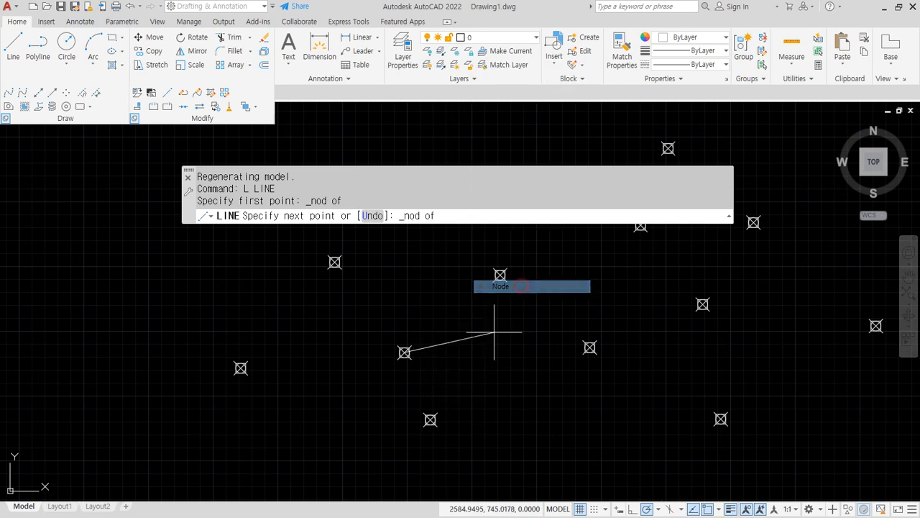
left_click(439, 412)
Continue the line with Node snaps through the markers to the right and above, back to the first marker, and finish the four-sided outline.
right_click(511, 345, "shift")
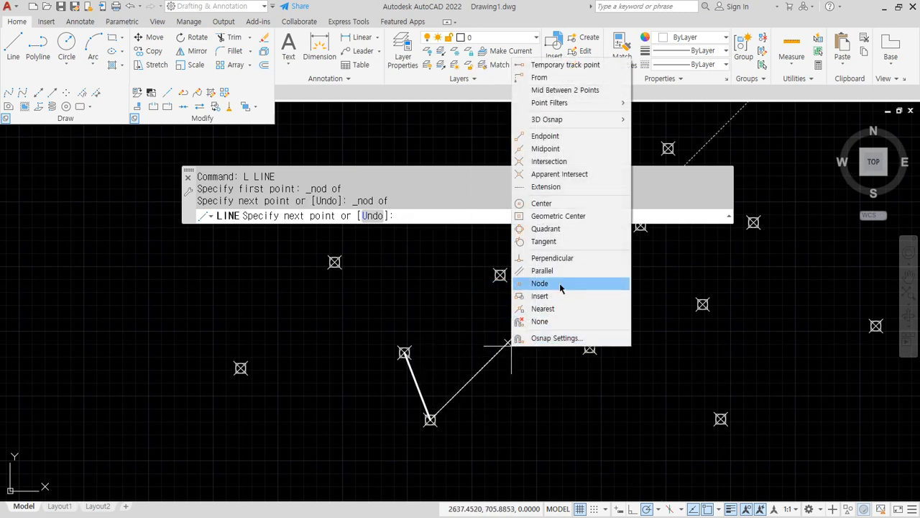
left_click(561, 288)
left_click(590, 349)
right_click(529, 331, "shift")
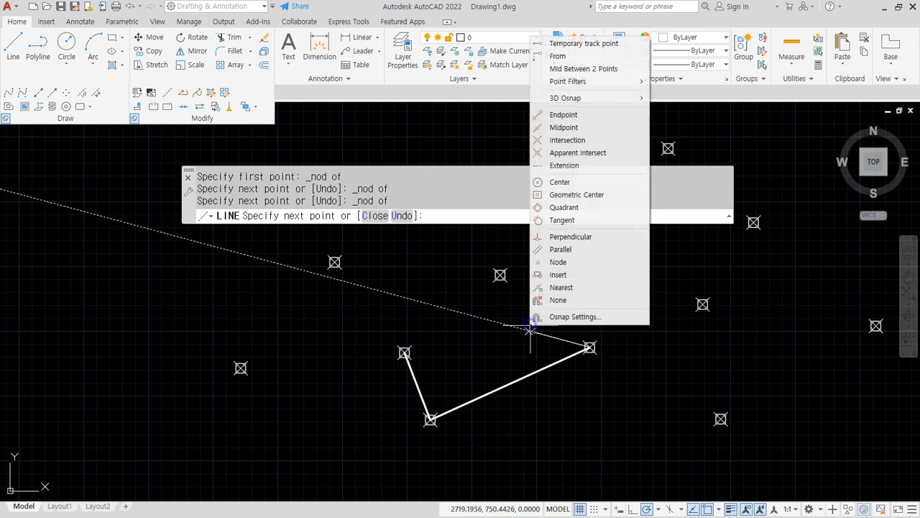
left_click(558, 262)
left_click(504, 272)
right_click(441, 291, "shift")
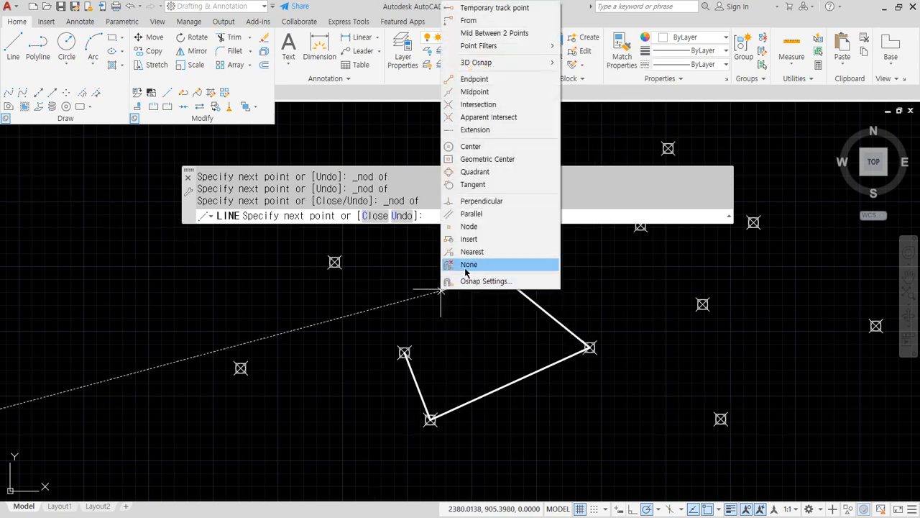
left_click(469, 226)
left_click(404, 353)
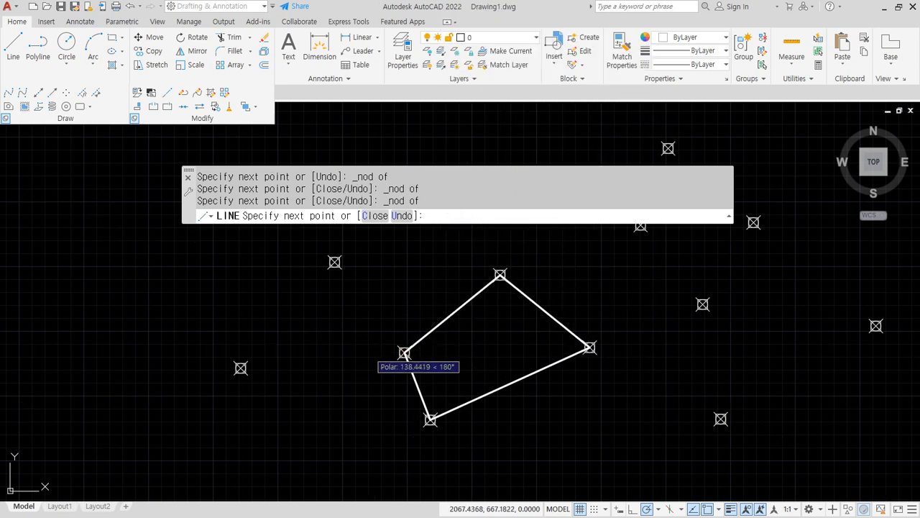
key("Return")
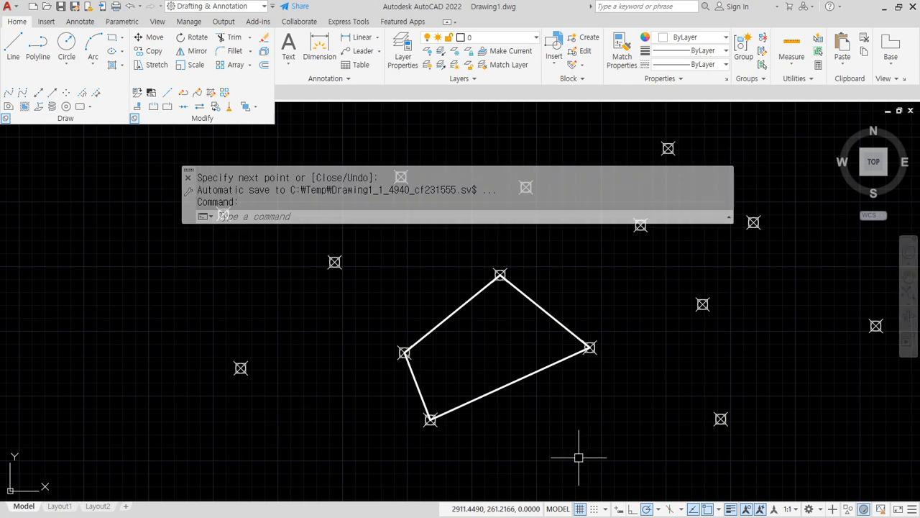
Draw a short line running down from the outline's lower long edge, starting it with the Nearest snap override.
scroll(533, 446, "up", 4)
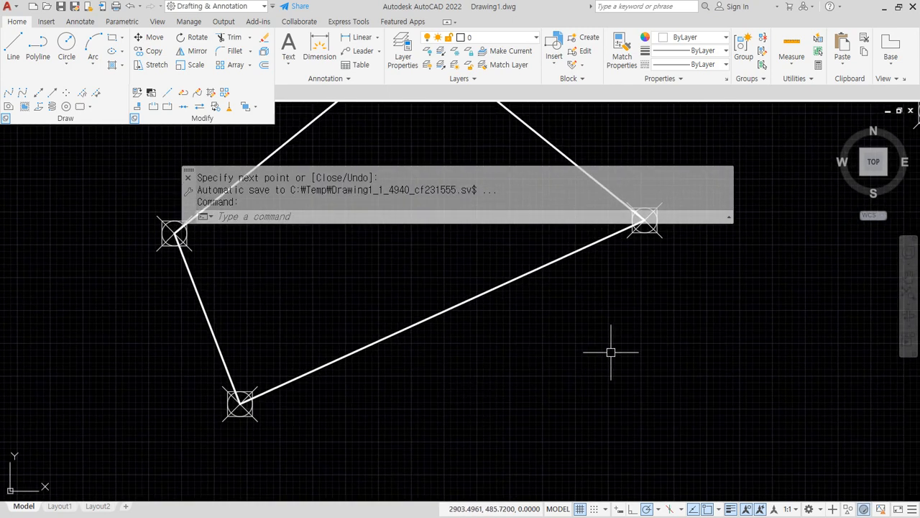
type("l")
key("Return")
right_click(632, 300, "shift")
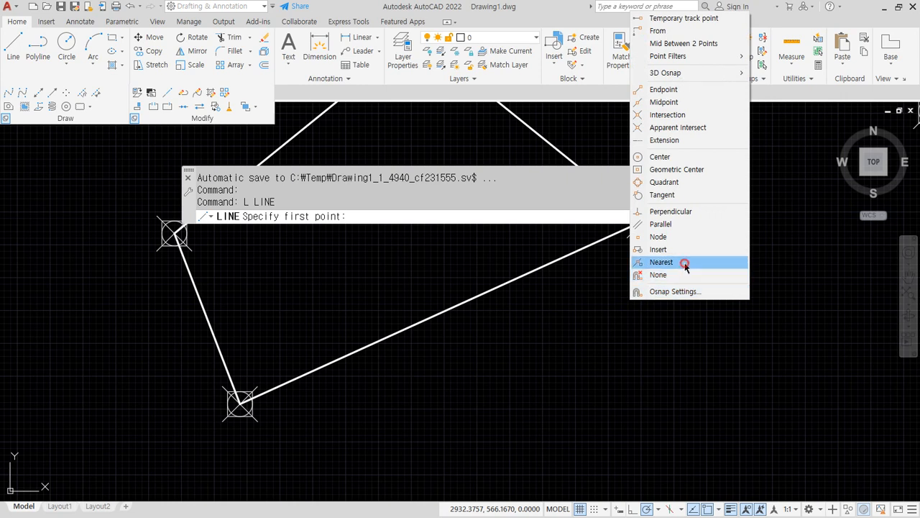
left_click(683, 263)
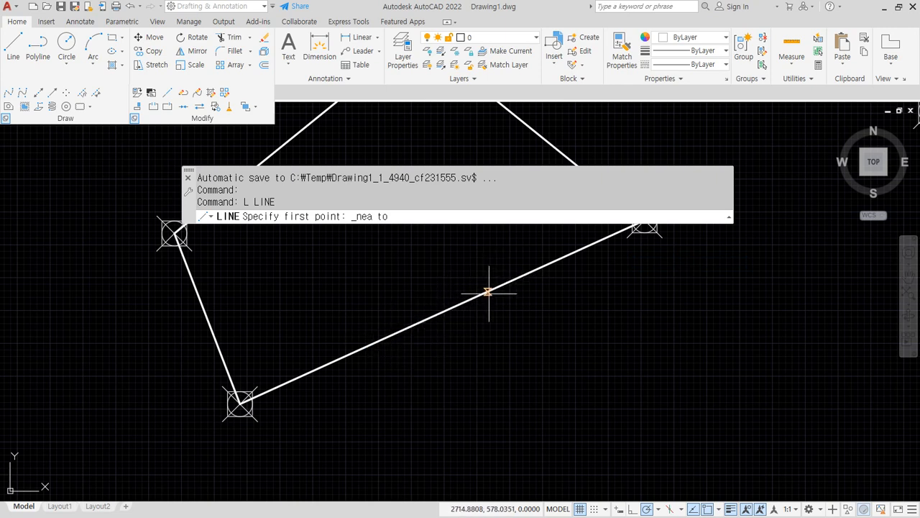
left_click(352, 355)
left_click(437, 438)
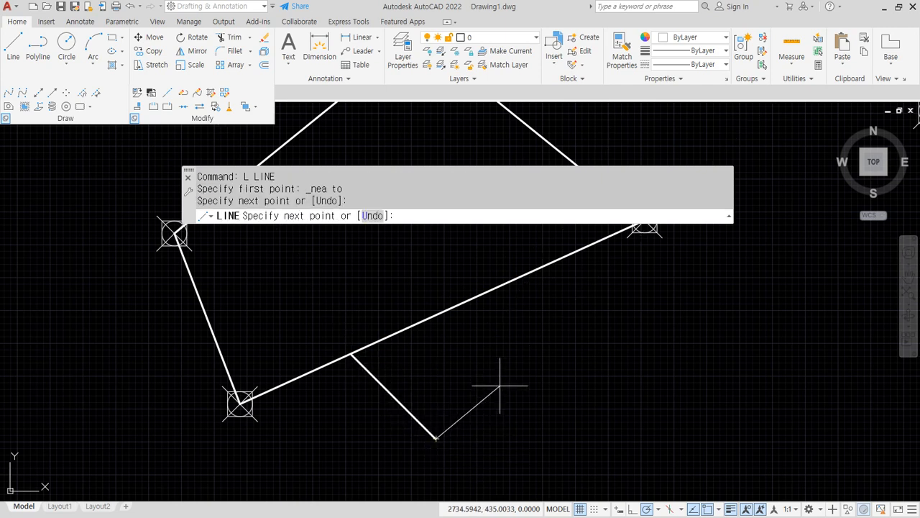
key("Return")
Erase the short line below the outline's lower long edge.
left_click(481, 412)
left_click(391, 446)
type("e")
key("Return")
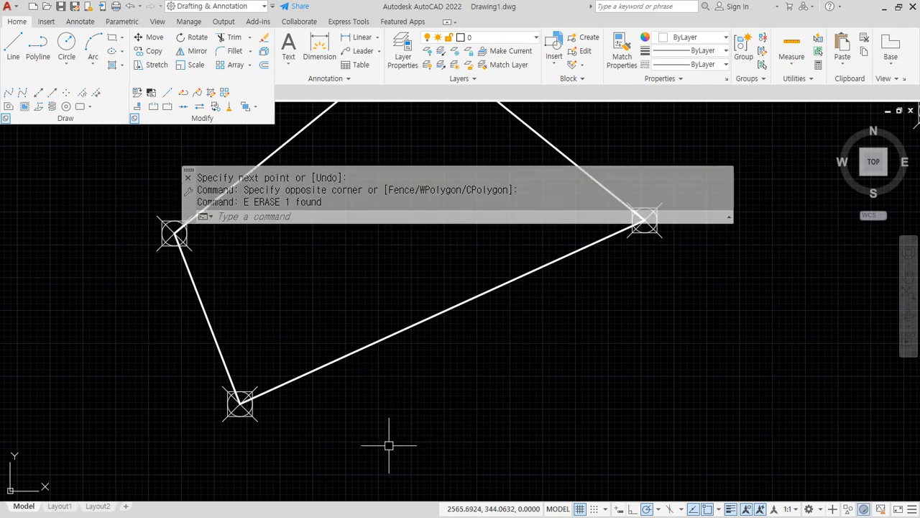
Draw an ellipse with both axis endpoints on the outline's lower long edge using the Nearest snap, and pick its width freehand.
type("EL")
key("Return")
right_click(548, 352, "shift")
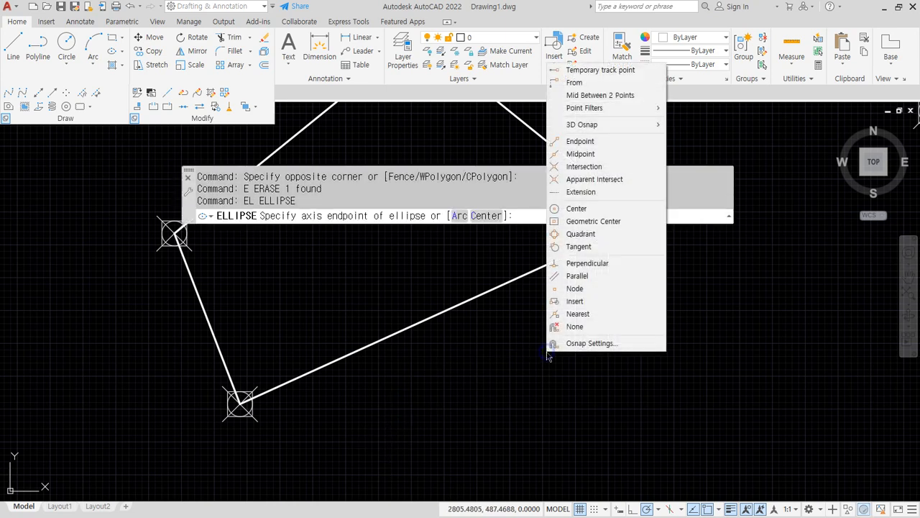
left_click(608, 314)
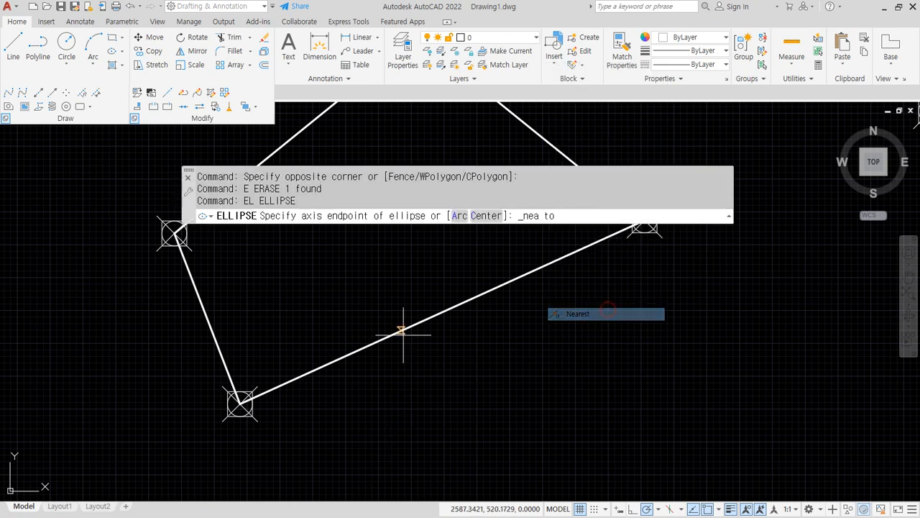
left_click(348, 353)
right_click(625, 356, "shift")
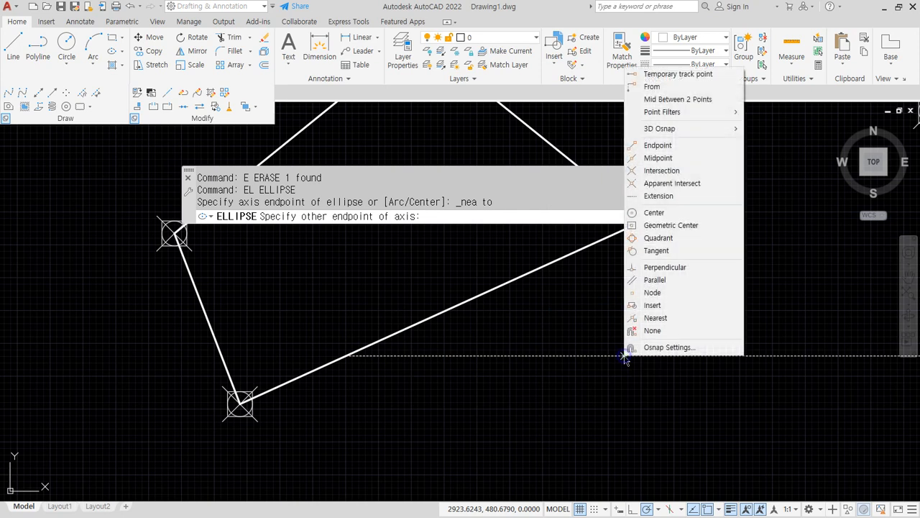
left_click(673, 317)
left_click(528, 276)
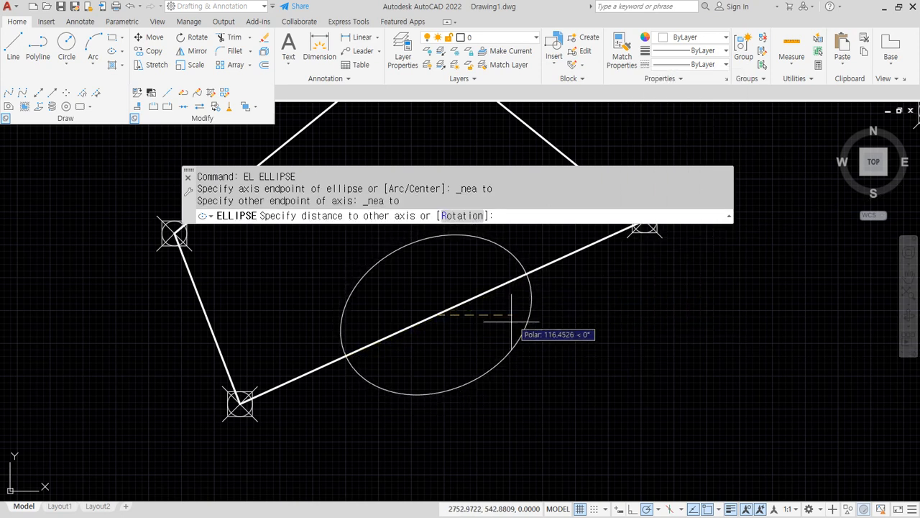
left_click(466, 363)
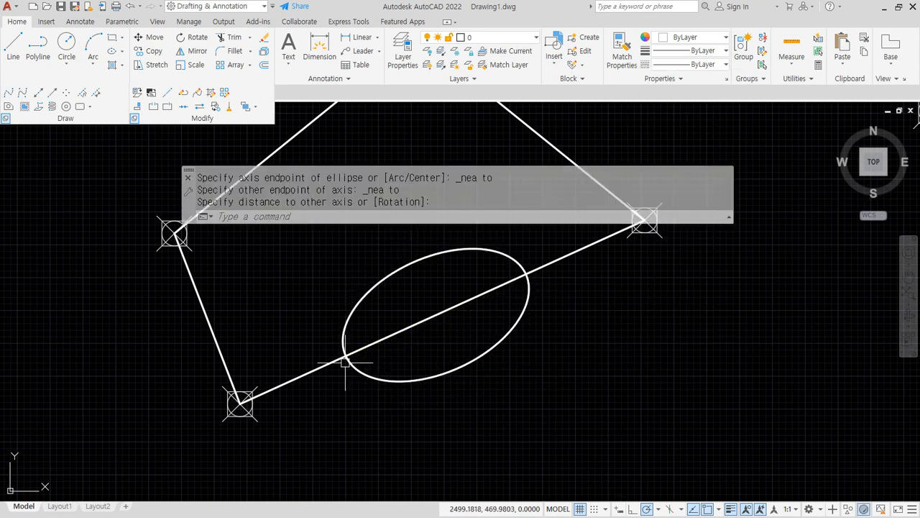
Examine where the ellipse's axis endpoints meet the edge by selecting the edge and the ellipse, and clear the selection.
left_click_drag(515, 286, 512, 284)
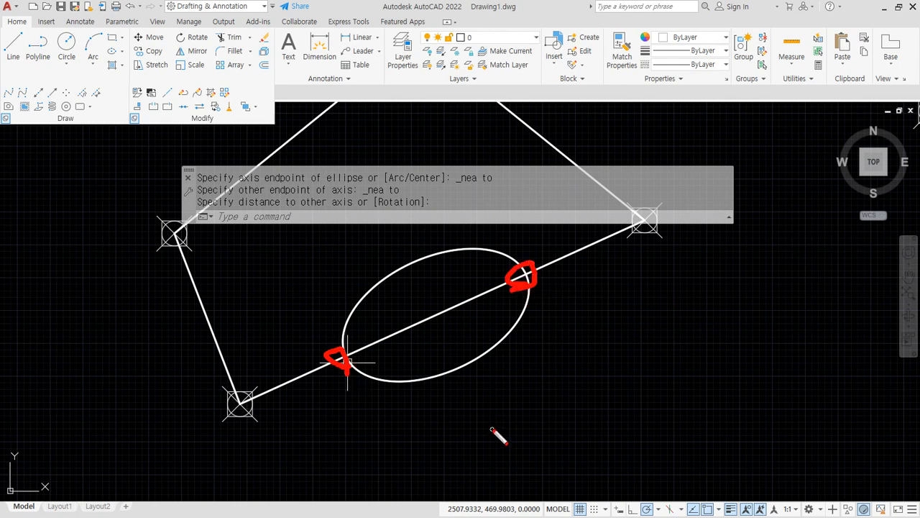
left_click(524, 371)
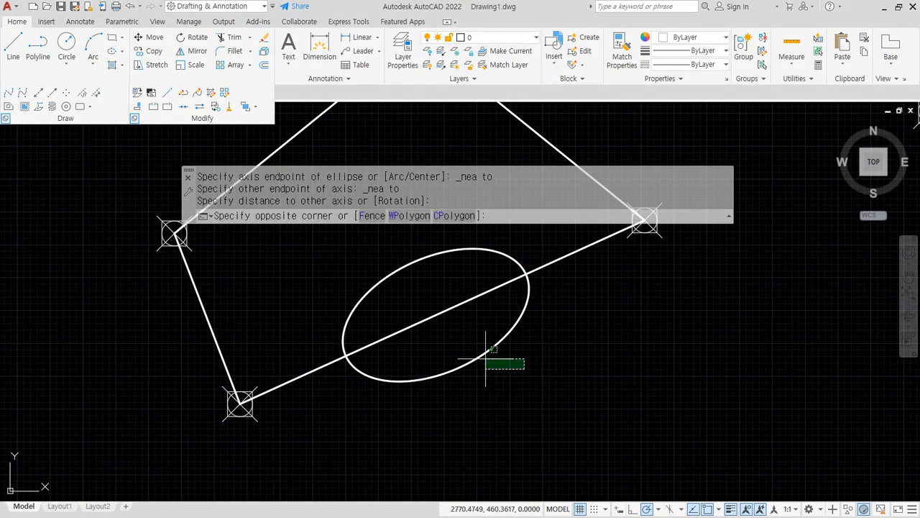
left_click(489, 357)
key("Escape")
left_click(558, 256)
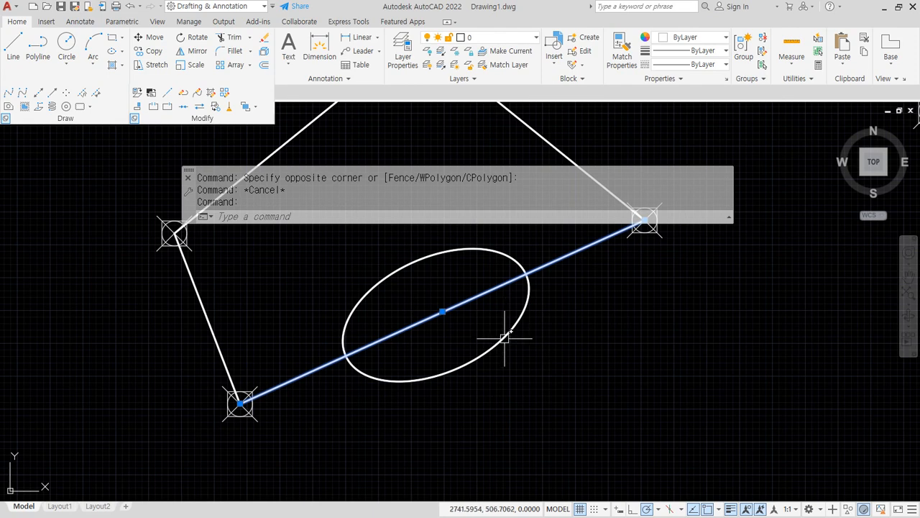
left_click(507, 338)
key("Escape")
key("Escape")
key("Escape")
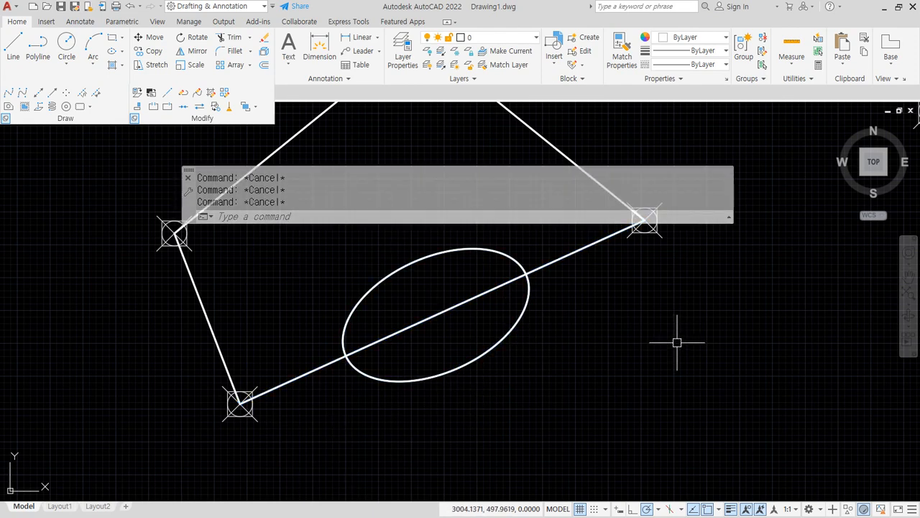
Draw a line between the two loose points beside the outline, using the Nearest snap override for both ends.
middle_click_drag(668, 302, 627, 403)
scroll(626, 402, "down", 2)
middle_click_drag(739, 344, 431, 347)
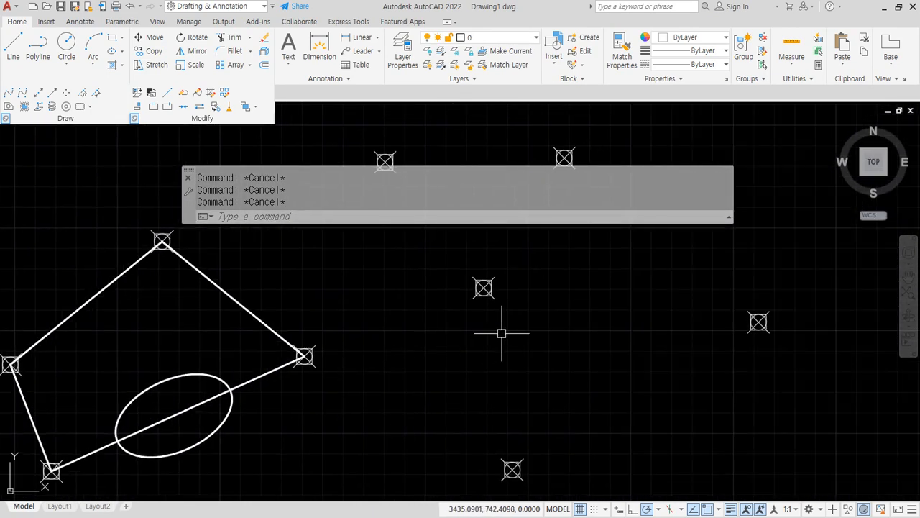
type("l")
key("Return")
right_click(606, 288, "shift")
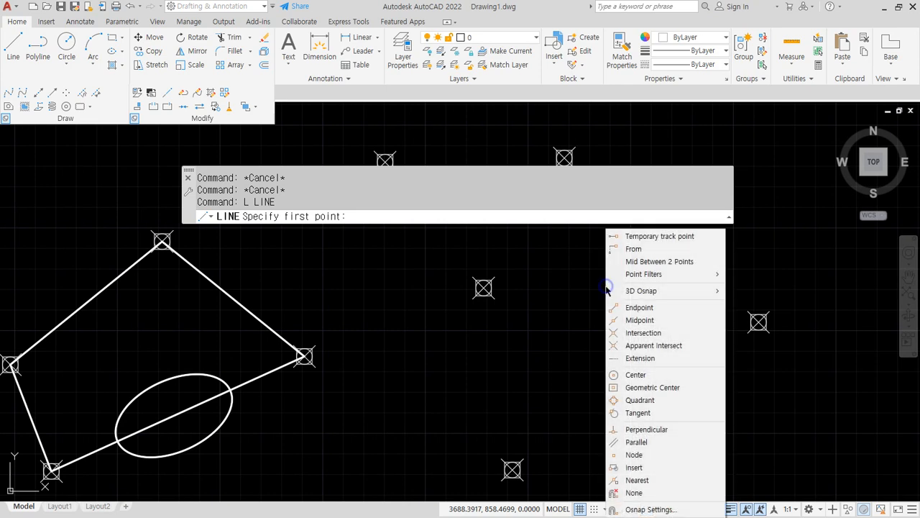
left_click(653, 481)
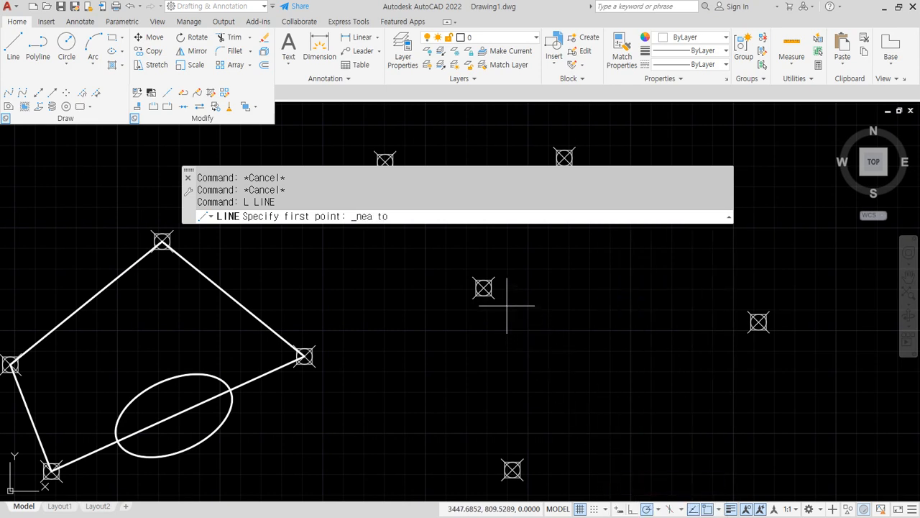
left_click(485, 289)
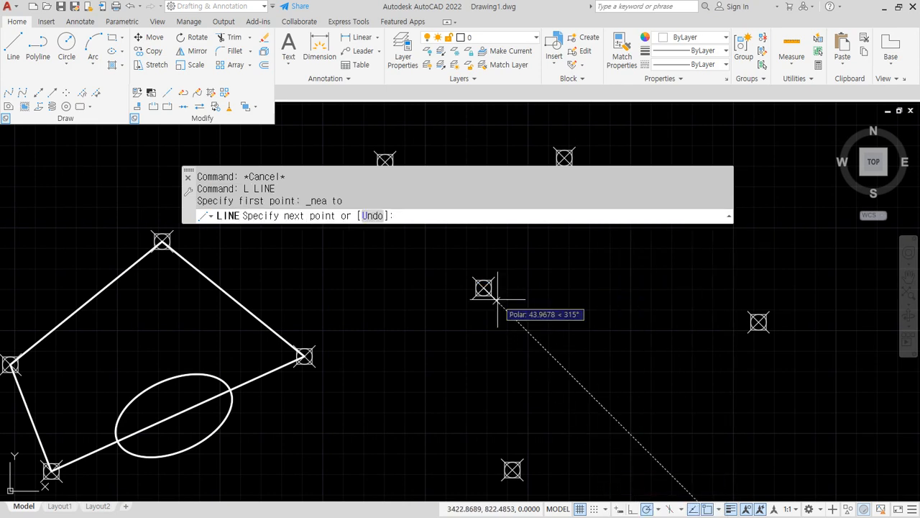
right_click(703, 317, "shift")
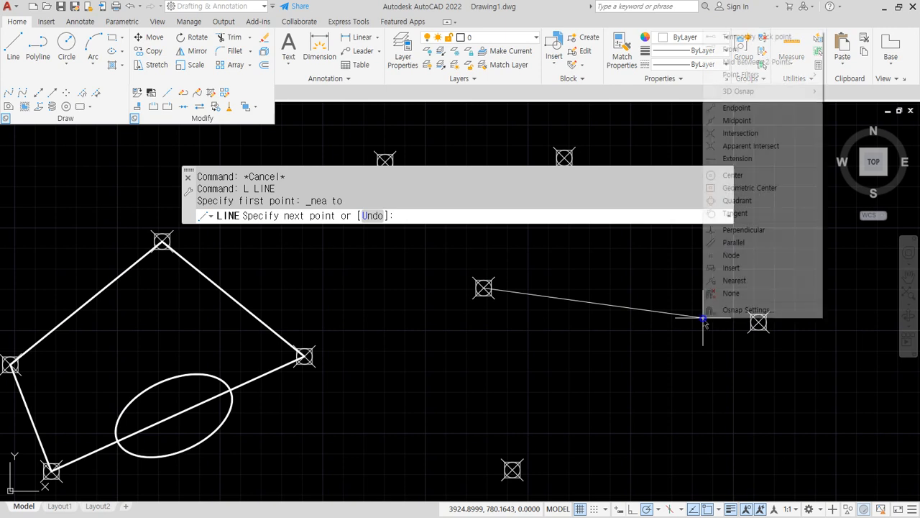
left_click(768, 280)
left_click(760, 320)
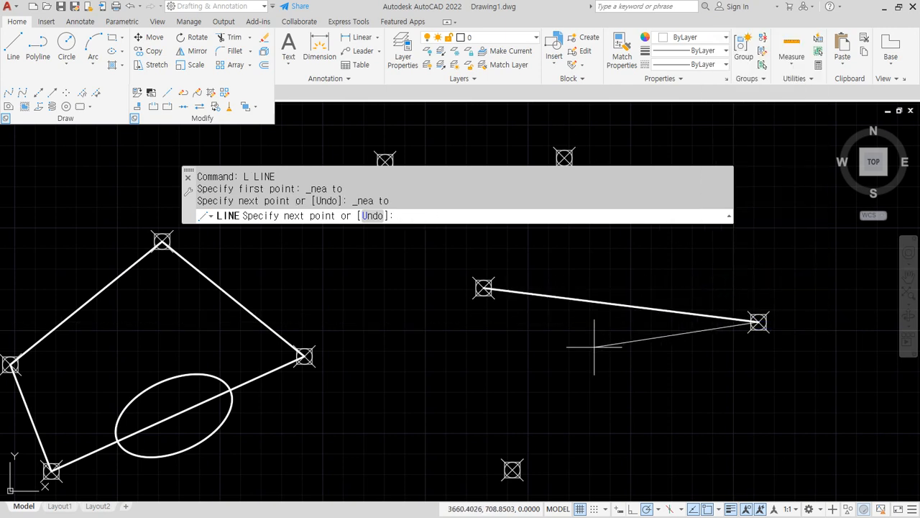
key("Return")
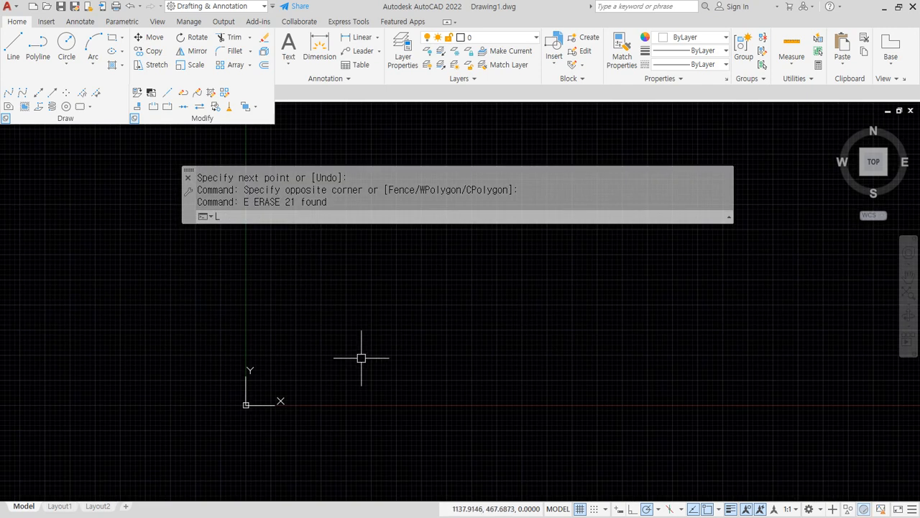
Draw a single sloping line 650 units long, rising from its lower-left start point near the origin.
type("l")
key("Return")
left_click(308, 371)
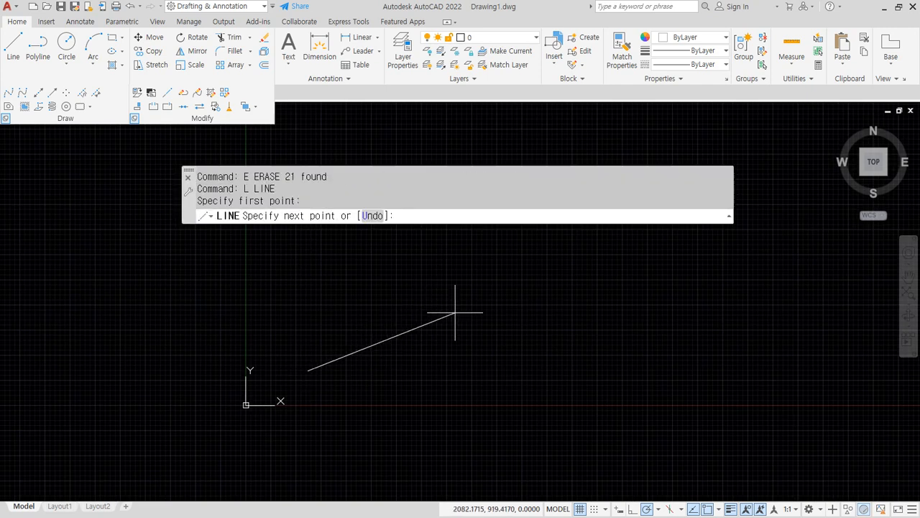
type("650")
key("Return")
key("Return")
scroll(294, 382, "up", 5)
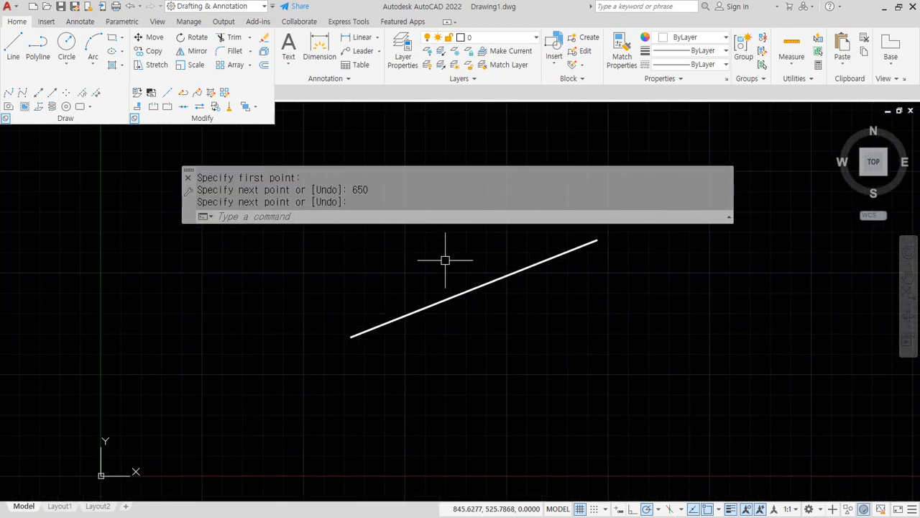
scroll(446, 270, "up", 2)
middle_click_drag(313, 317, 225, 395)
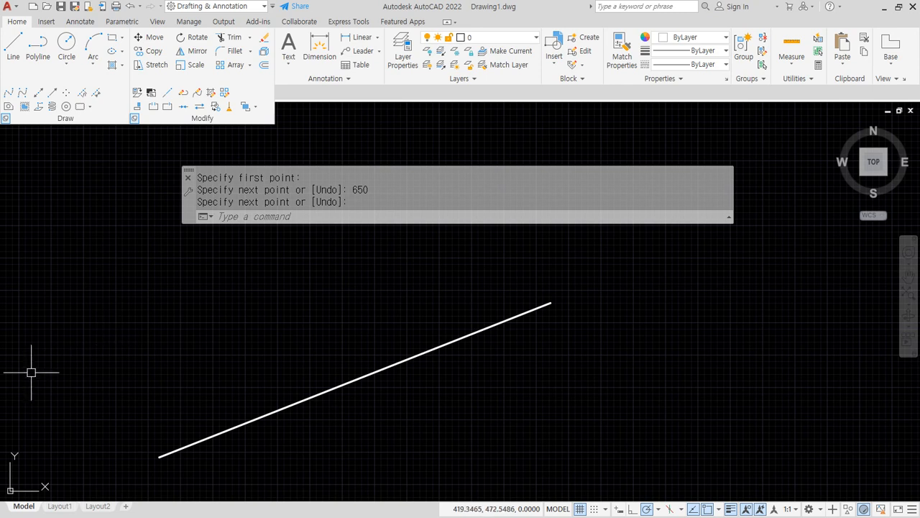
Divide the sloping line into 6 equal segments with the Divide command.
middle_click_drag(185, 383, 212, 330)
middle_click_drag(278, 369, 277, 408)
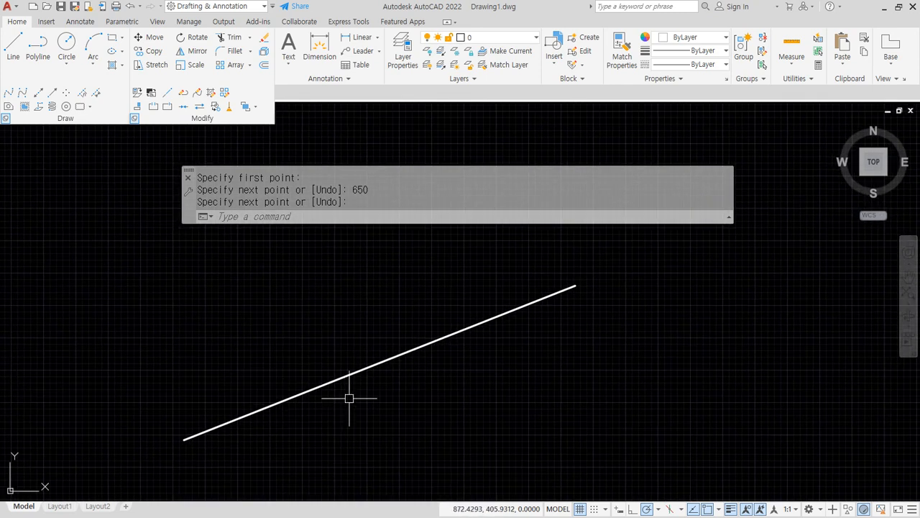
mouse_move(372, 389)
left_mouse_down()
mouse_move(320, 340)
mouse_move(355, 397)
left_mouse_up()
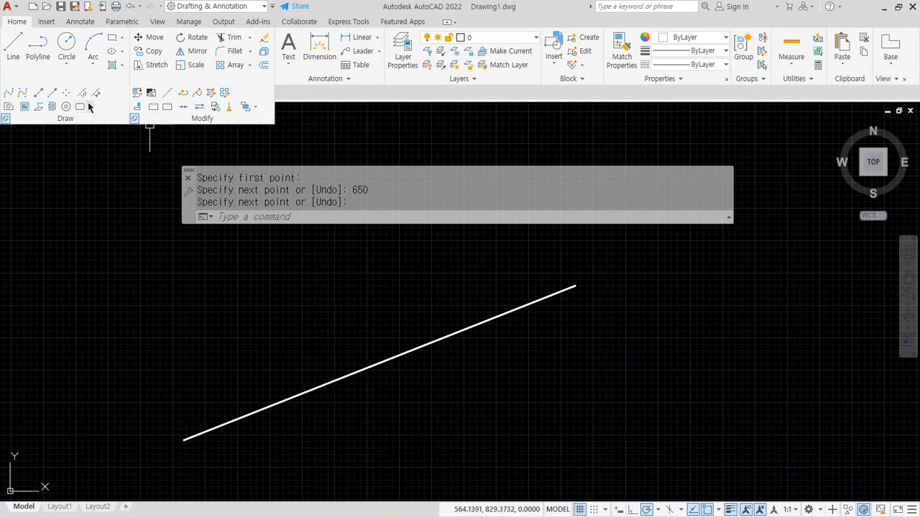
type("DIV")
key("Return")
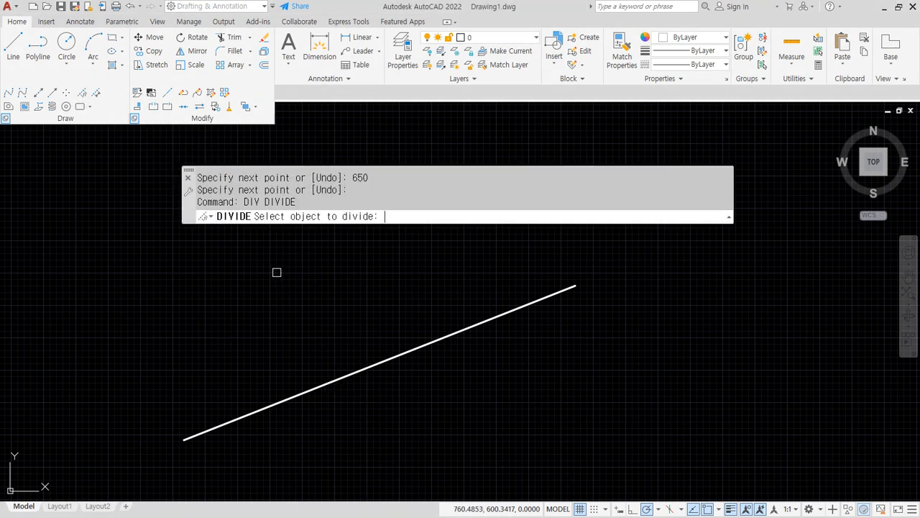
left_click(362, 373)
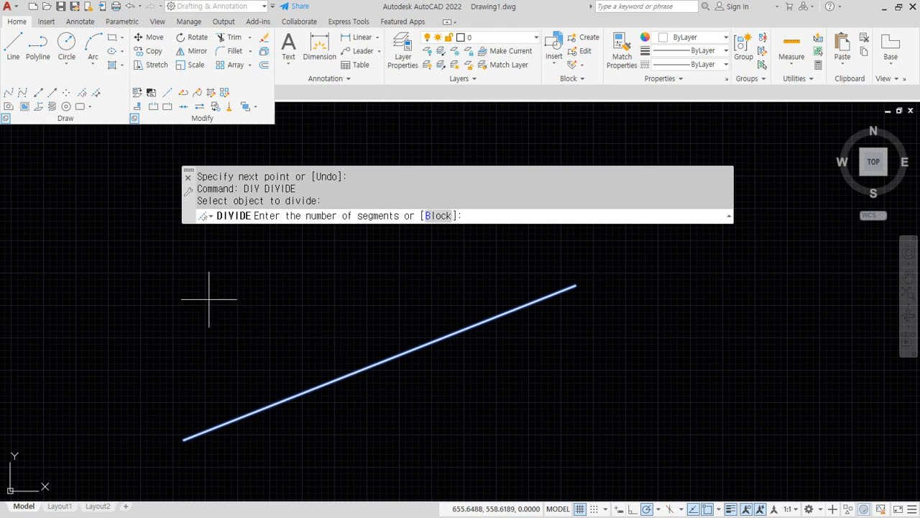
type("6")
key("Return")
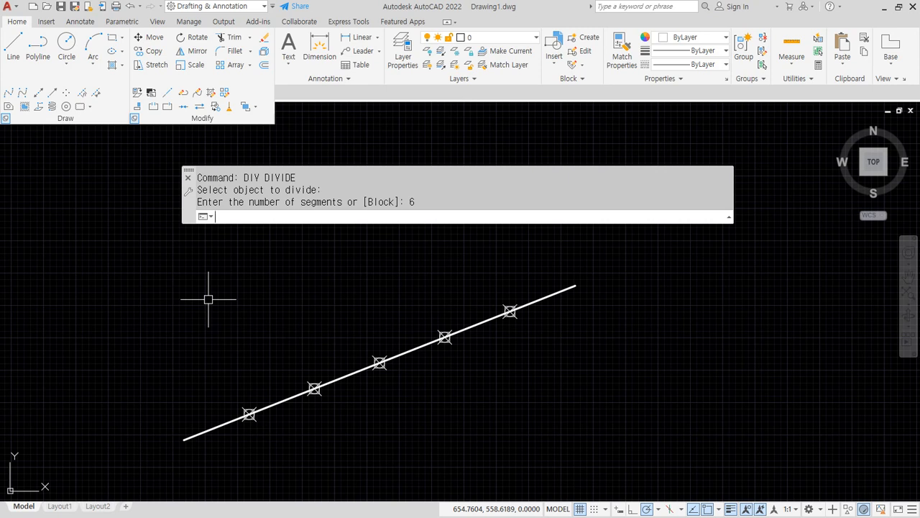
Set the point style to the plain single dot, the first style in the Point Style dialog.
type("PTYPE")
key("Return")
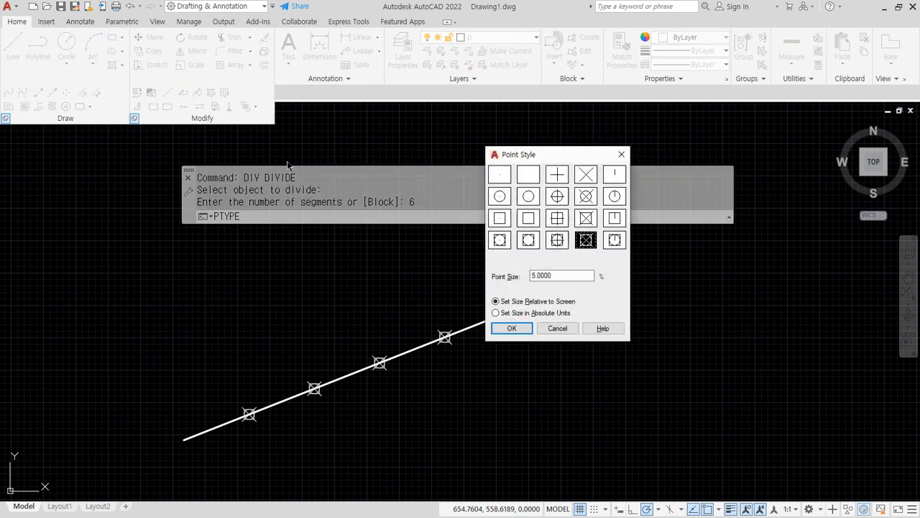
left_click(499, 175)
left_click(511, 328)
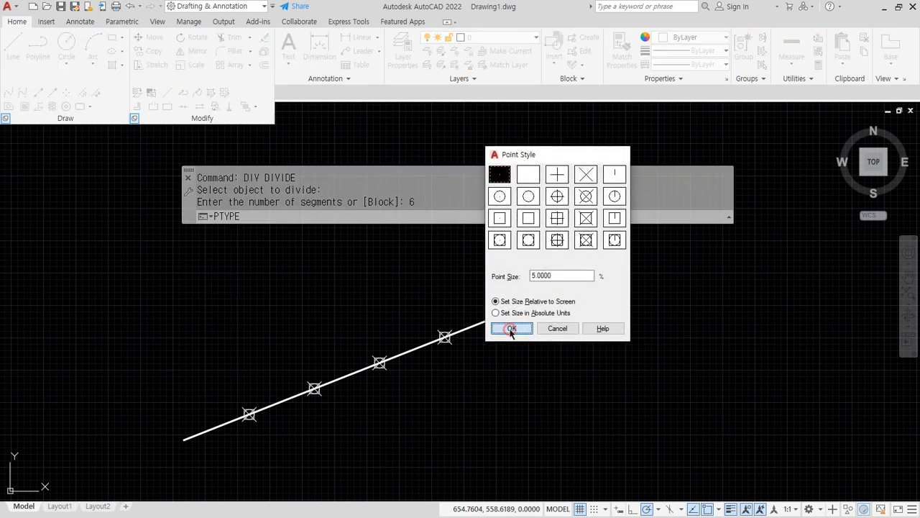
Examine the division points by selecting the line and everything on it, and clear the selection.
left_click(567, 290)
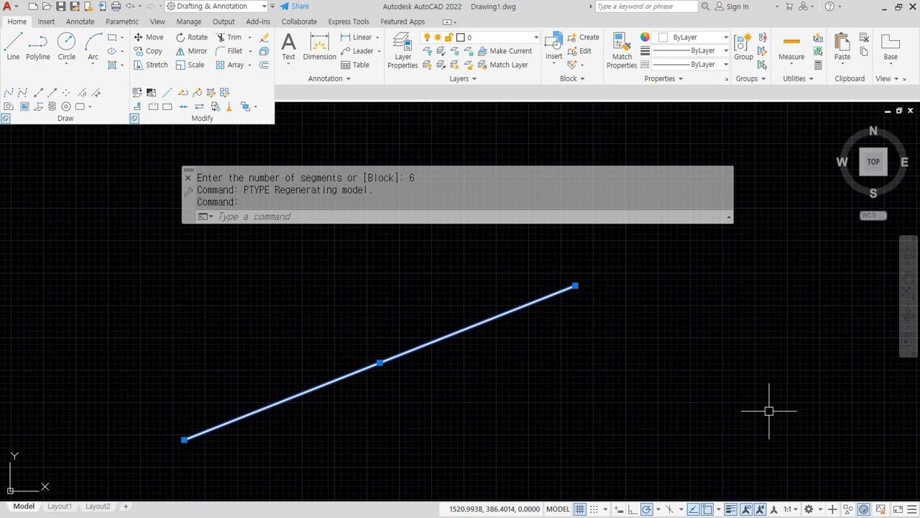
left_click(87, 231)
left_click(685, 473)
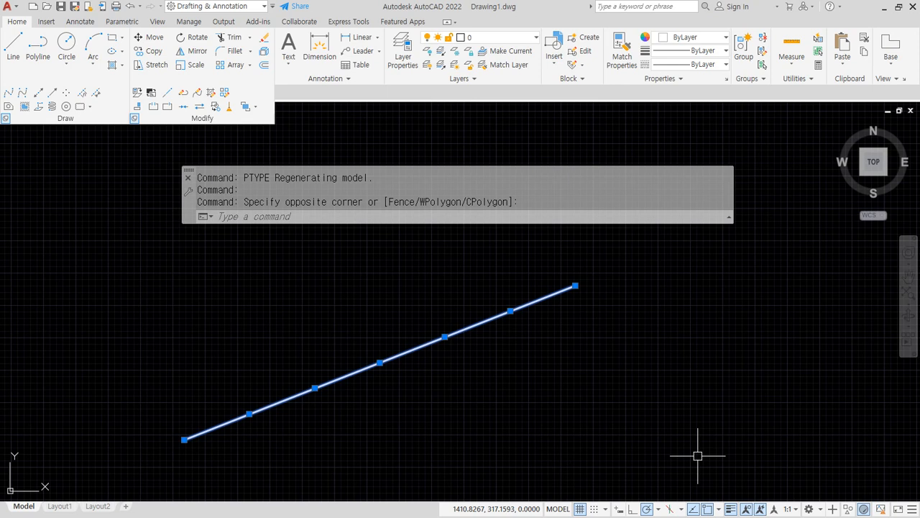
key("Escape")
Draw a line from the lowest division point to a free location above the sloping line, starting it with the Node snap.
type("l")
key("Return")
type("nod")
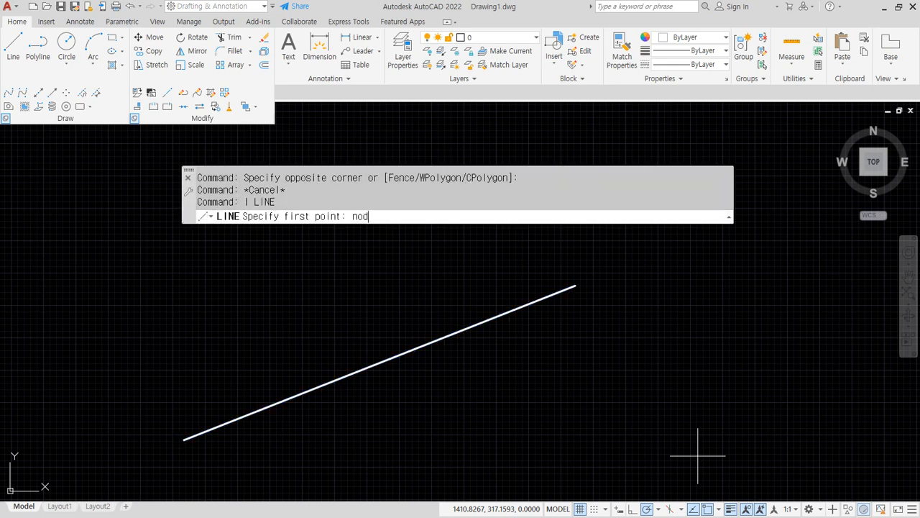
key("space")
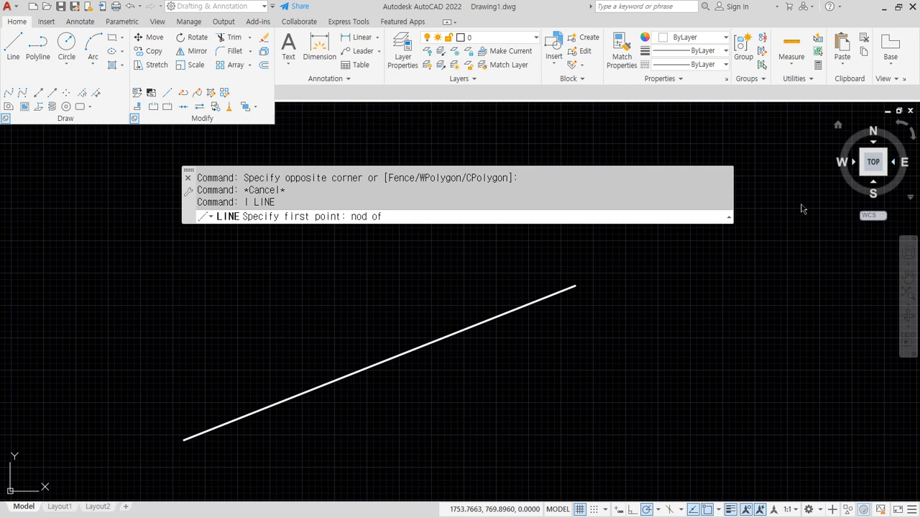
left_click(249, 414)
left_click(204, 299)
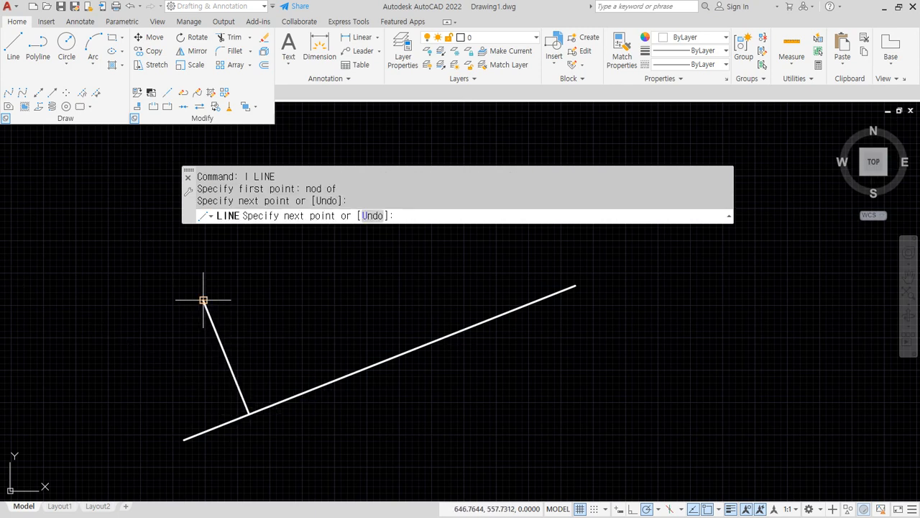
key("Return")
Set the point style to the X inside a circle and square.
type("ptype")
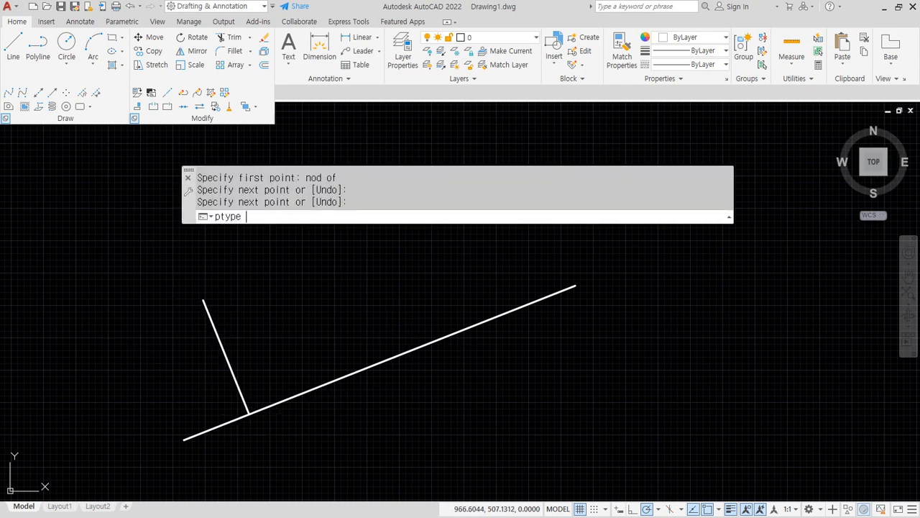
key("Return")
left_click(586, 239)
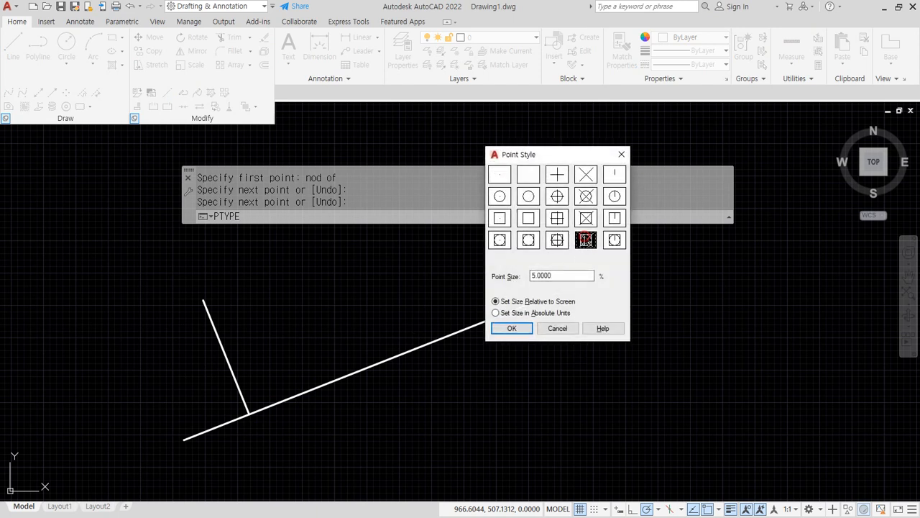
left_click(516, 328)
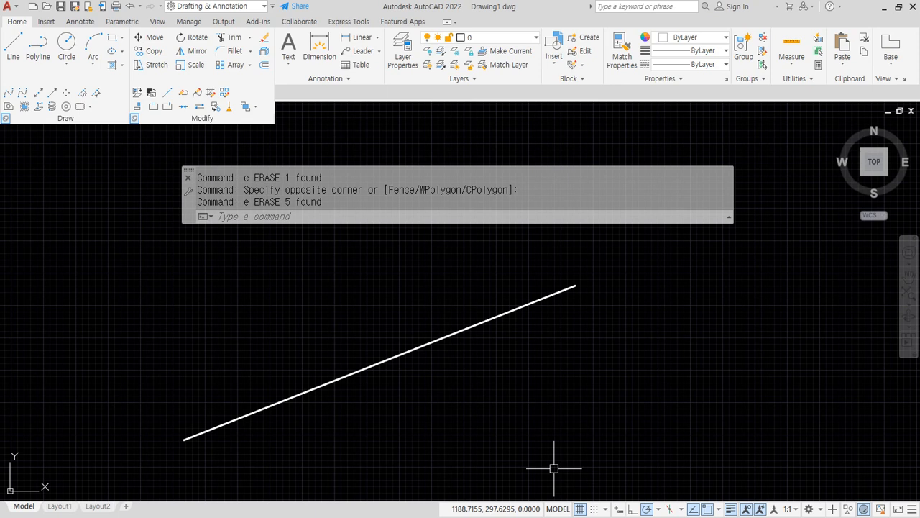
Place points every 200 units along the sloping line with the Measure command, starting from its lower-left end.
type("ME")
key("Return")
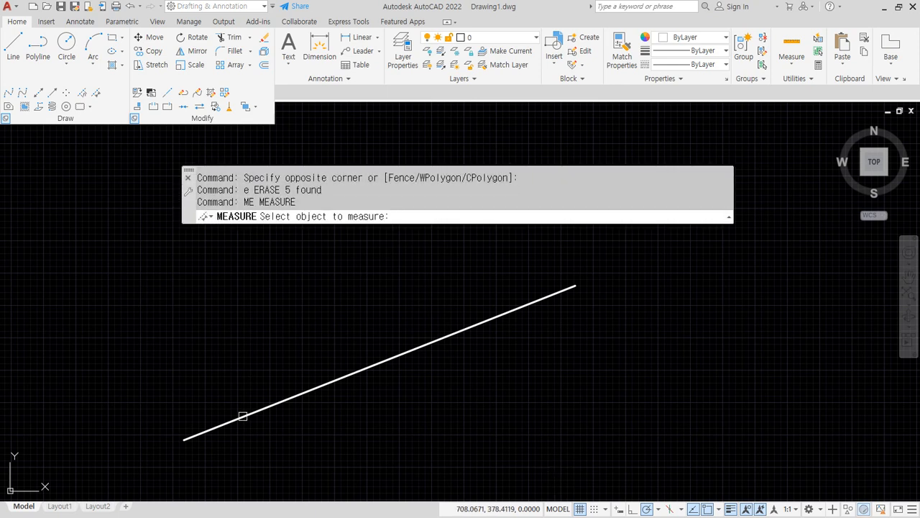
key("ctrl+2")
mouse_move(264, 429)
left_mouse_down()
mouse_move(240, 395)
mouse_move(271, 412)
mouse_move(248, 438)
mouse_move(189, 447)
mouse_move(183, 419)
left_mouse_up()
mouse_move(207, 452)
left_mouse_down()
mouse_move(222, 365)
mouse_move(298, 376)
mouse_move(508, 260)
left_mouse_up()
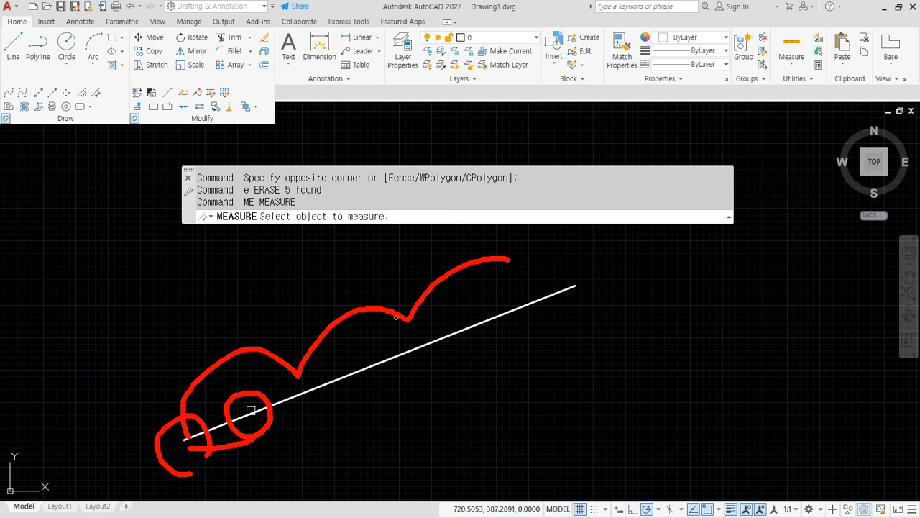
key("Escape")
left_click(246, 416)
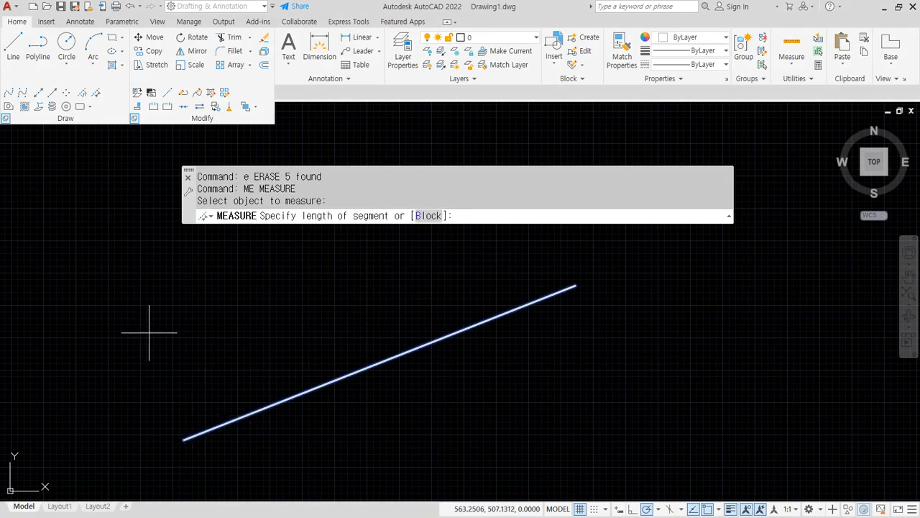
type("200")
key("Return")
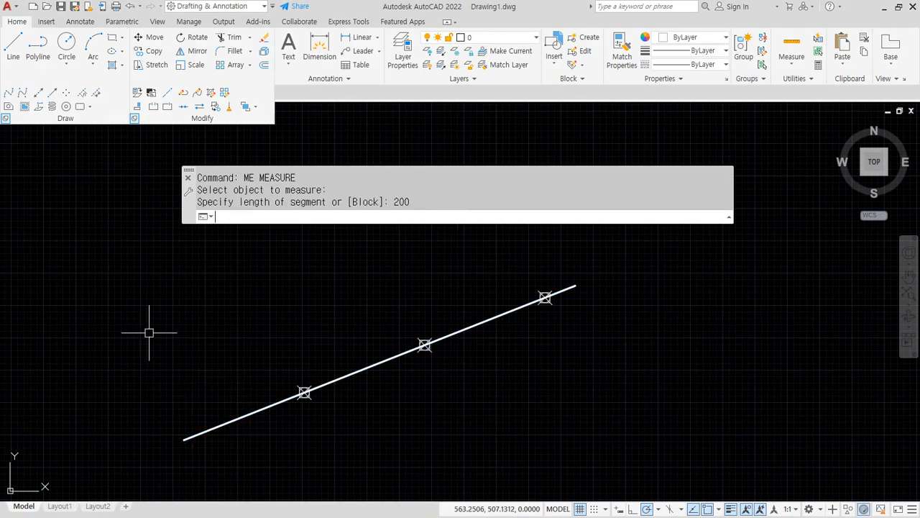
mouse_move(180, 432)
left_mouse_down()
mouse_move(297, 375)
mouse_move(351, 327)
mouse_move(401, 322)
mouse_move(578, 257)
mouse_move(538, 288)
left_mouse_up()
key("Escape")
key("Return")
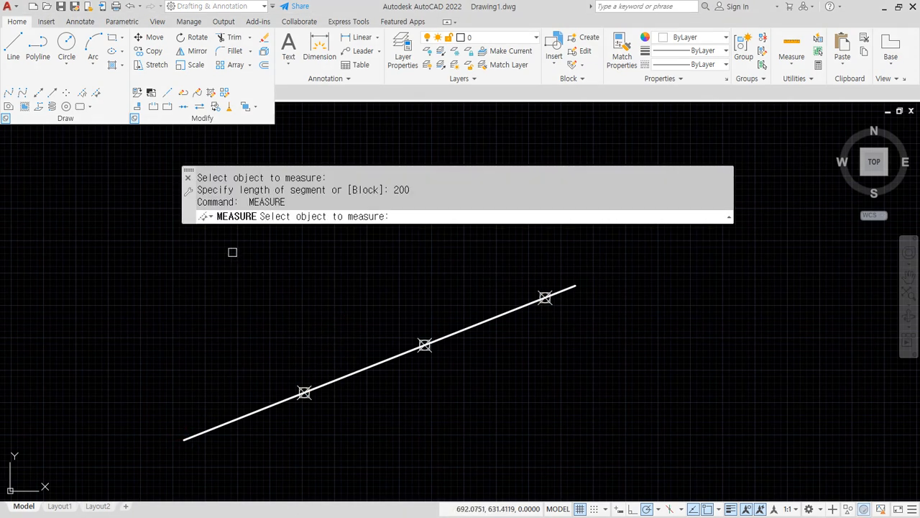
key("Escape")
Erase the measured points along the sloping line, keeping the line itself.
left_click(237, 235)
left_click(613, 427)
type("e")
key("Return")
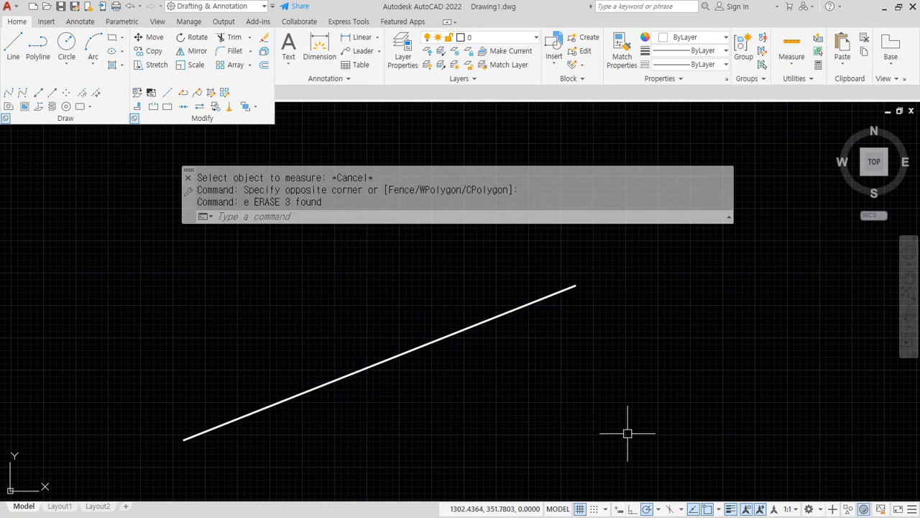
Place points every 200 units along the sloping line with the Measure command, starting from its upper-right end.
type("ME")
key("Return")
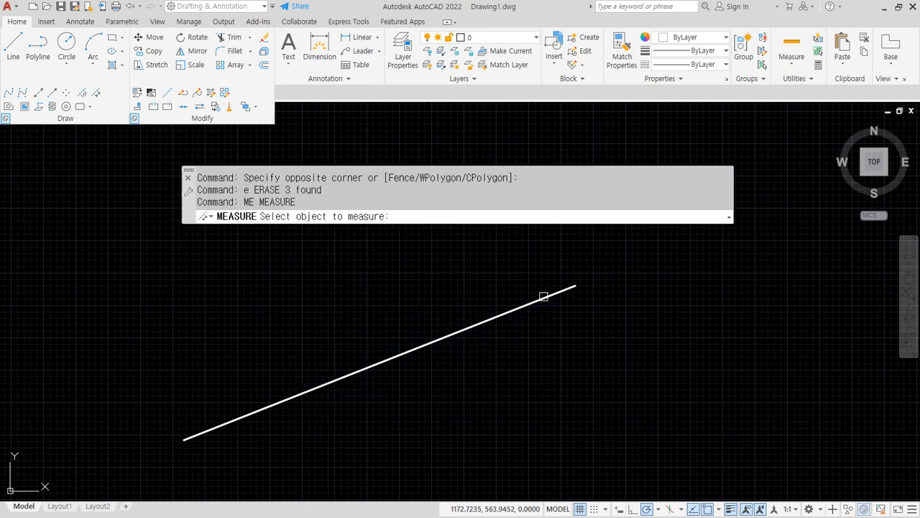
left_click(541, 298)
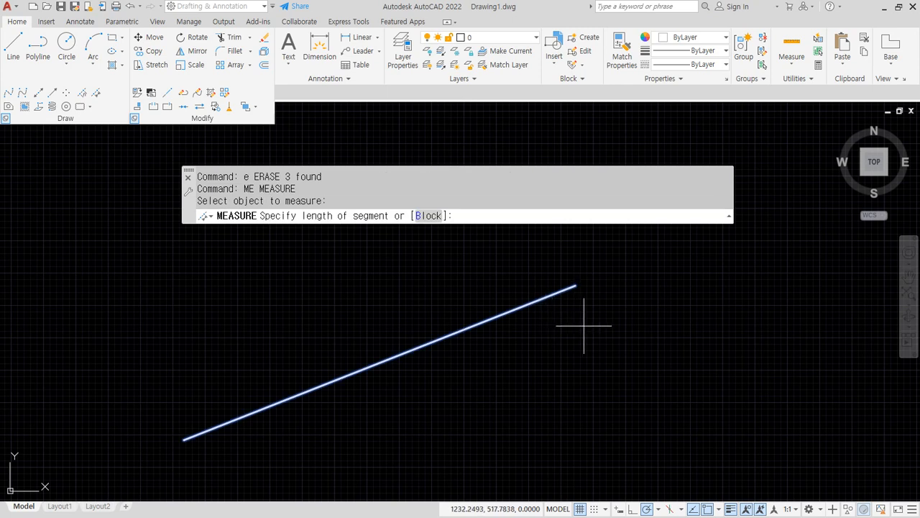
mouse_move(586, 290)
left_mouse_down()
mouse_move(577, 281)
mouse_move(355, 284)
mouse_move(385, 316)
left_mouse_up()
type("200")
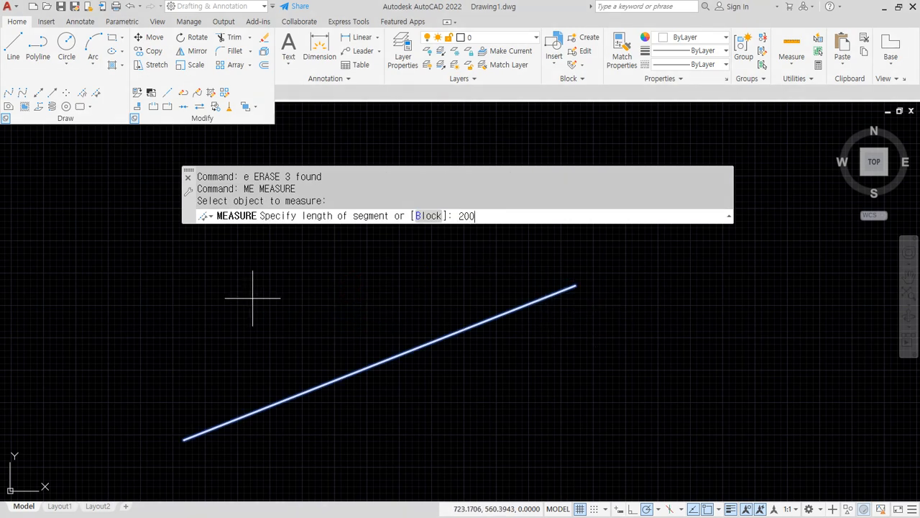
key("Return")
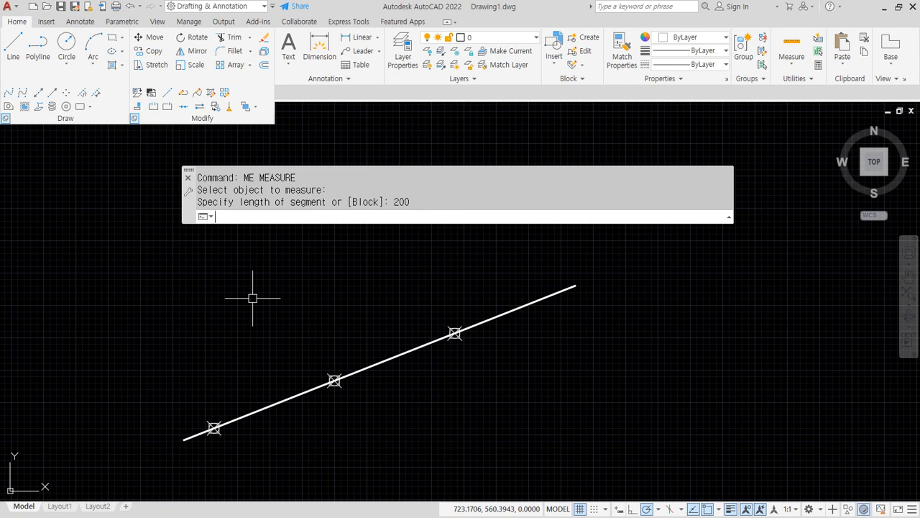
Erase the three measured points along the sloping line, keeping the line itself.
left_click(42, 262)
left_click(547, 473)
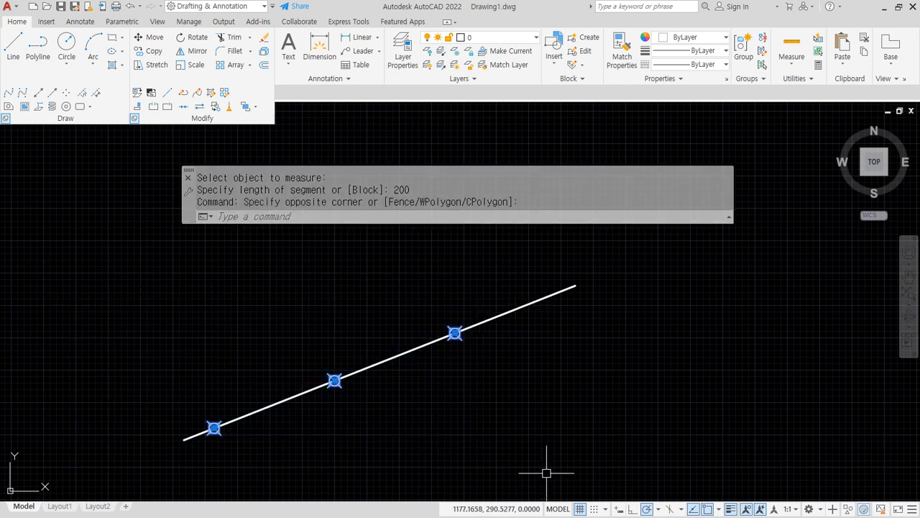
type("e")
key("Return")
Place points every 50 units along the sloping line with the Measure command, starting from its upper-right end.
type("me")
key("Return")
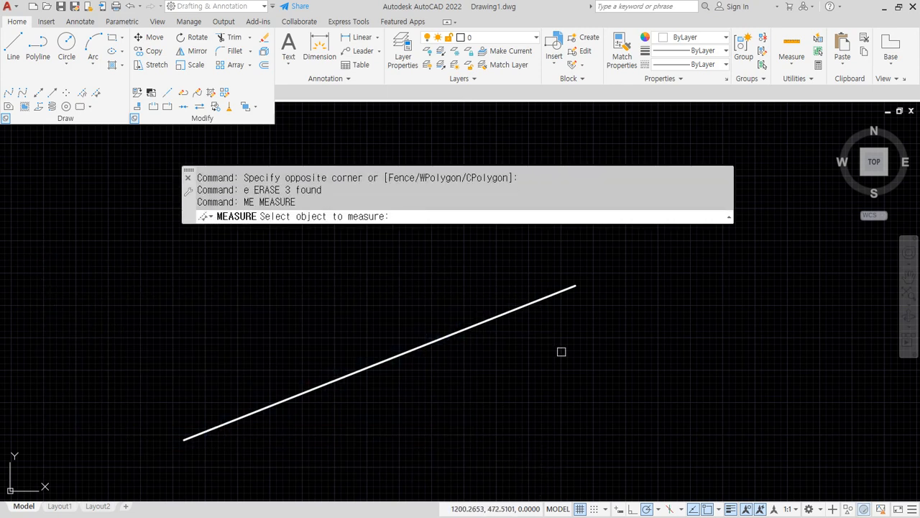
left_click(537, 301)
type("50")
key("Return")
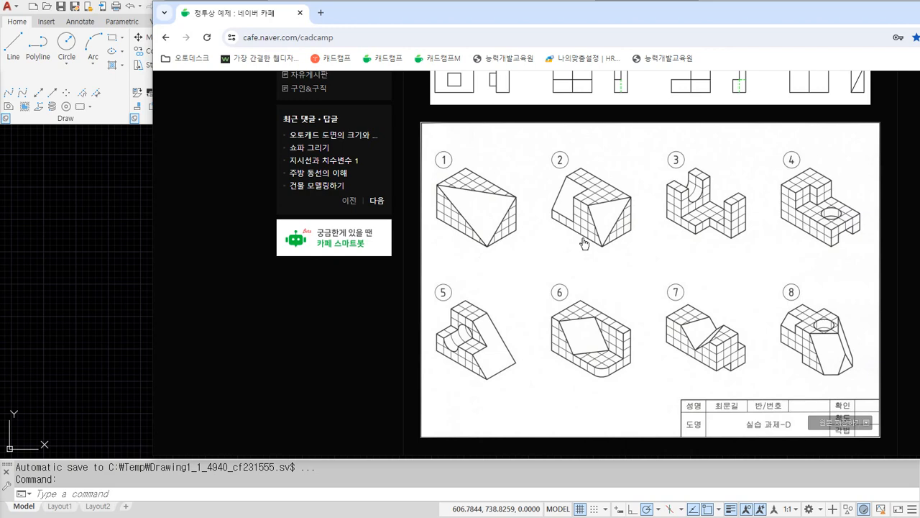
Look over the isometric block exercises higher up the web page and return to the AutoCAD drawing.
scroll(643, 220, "up", 10)
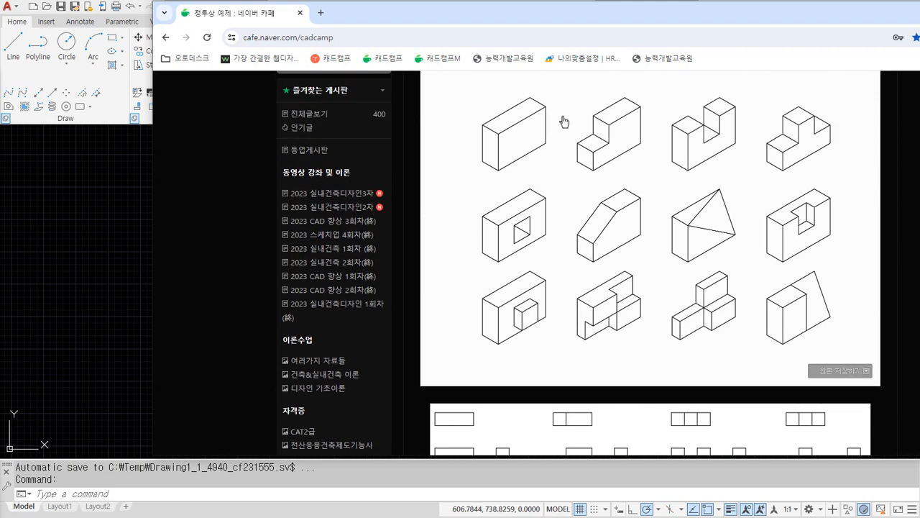
left_click_drag(611, 10, 0, 106)
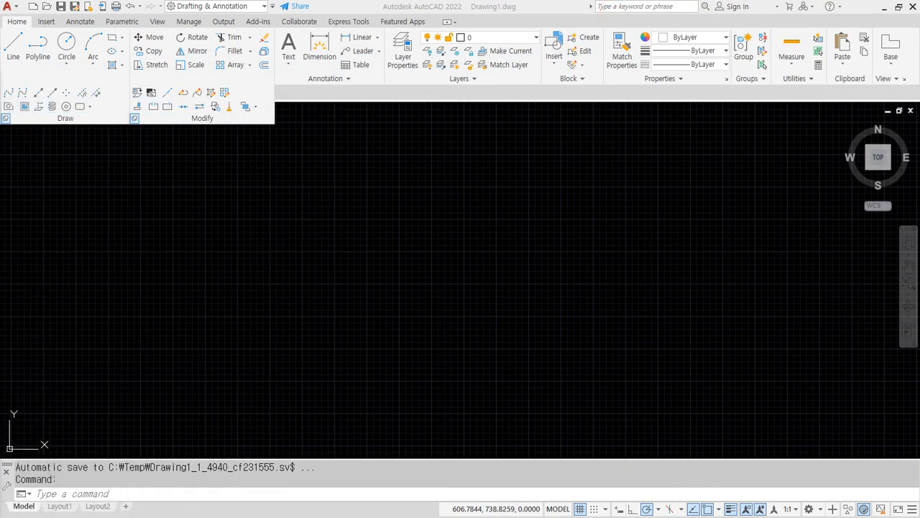
Create three new layers, Layer1 to Layer3, in the layer manager, removing any surplus one.
left_click(403, 50)
left_click(327, 151)
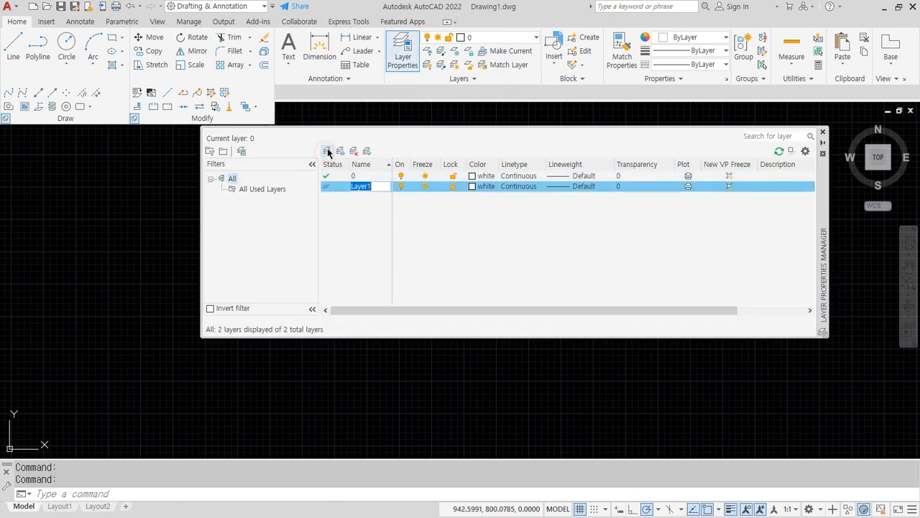
left_click(327, 152)
left_click(327, 152)
left_click(328, 152)
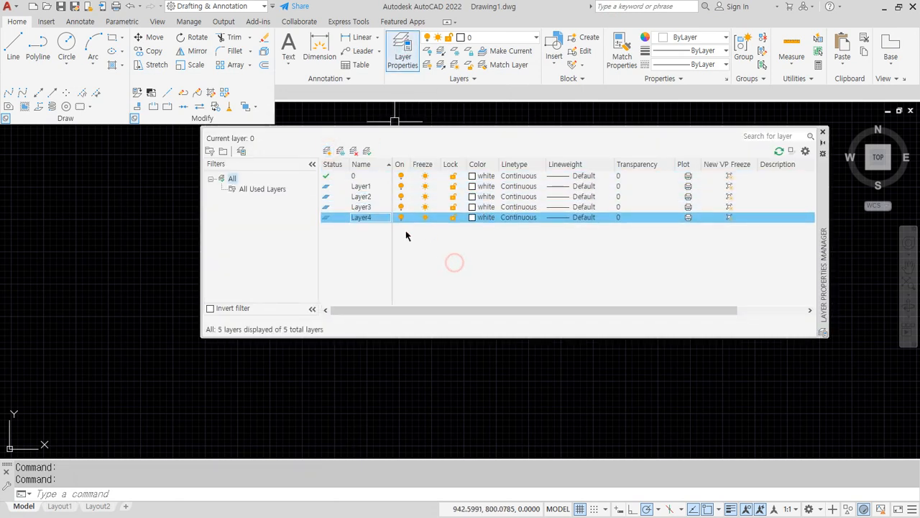
left_click(342, 233)
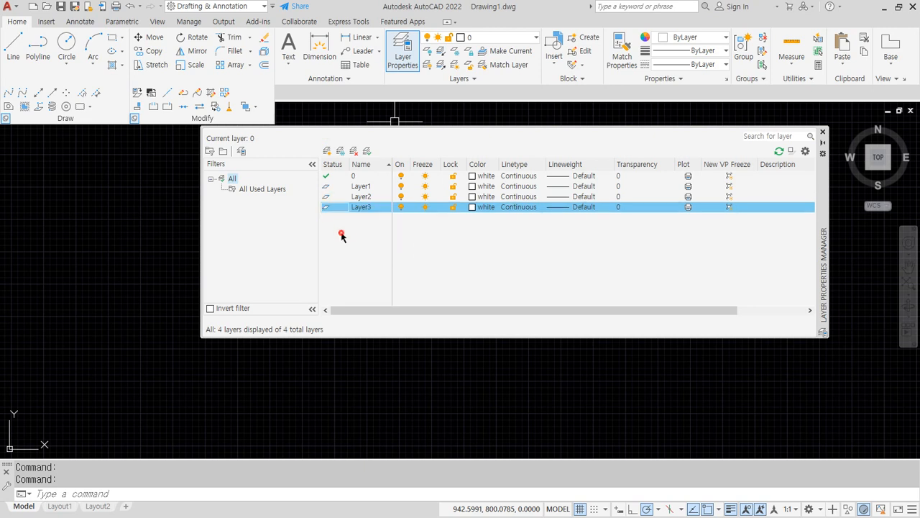
Set the layer colours to red for Layer1, yellow for Layer2 and green for Layer3.
left_click(473, 188)
type("1")
key("Return")
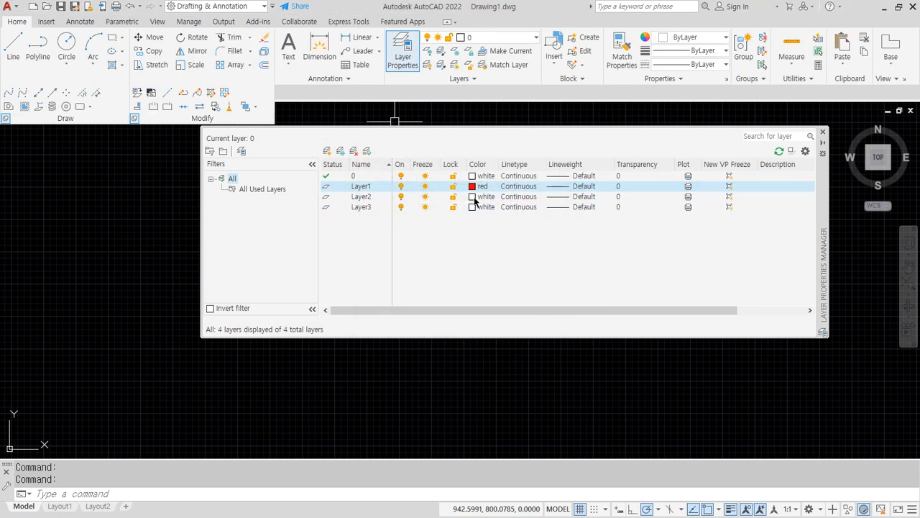
left_click(472, 197)
type("2")
key("Return")
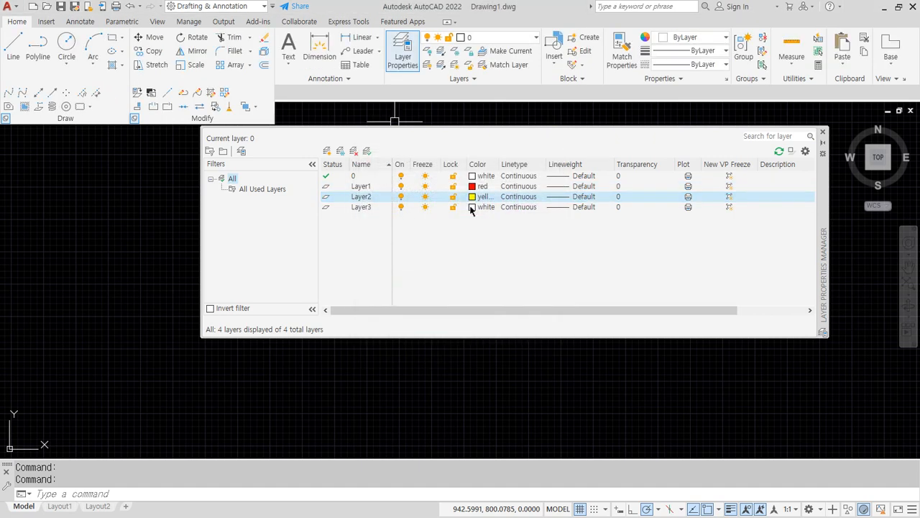
left_click(472, 207)
type("3")
key("Return")
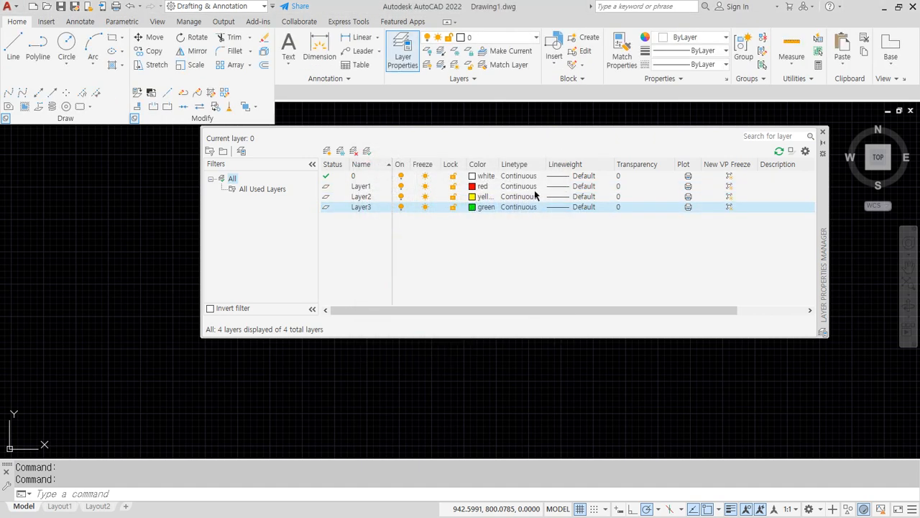
Load the CENTER linetype and assign it to Layer1.
left_click(536, 186)
left_click(490, 328)
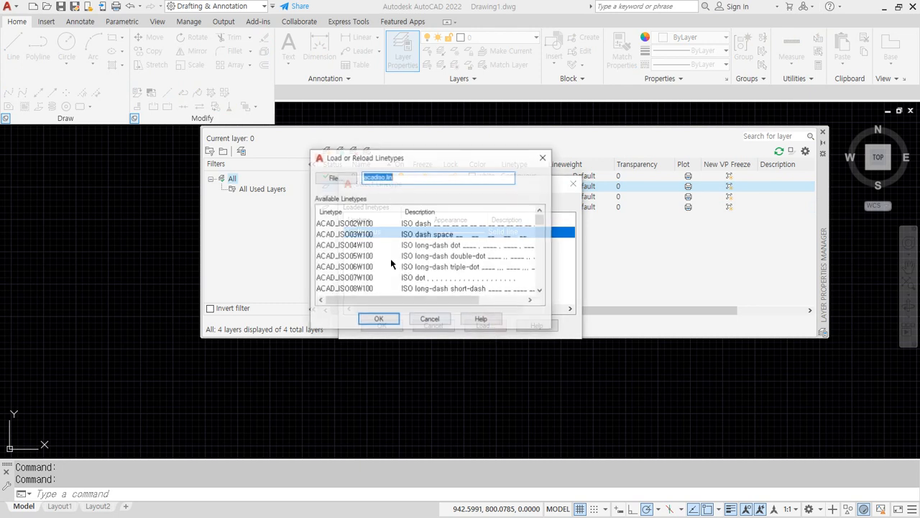
left_click(374, 245)
key("c")
left_click(371, 310)
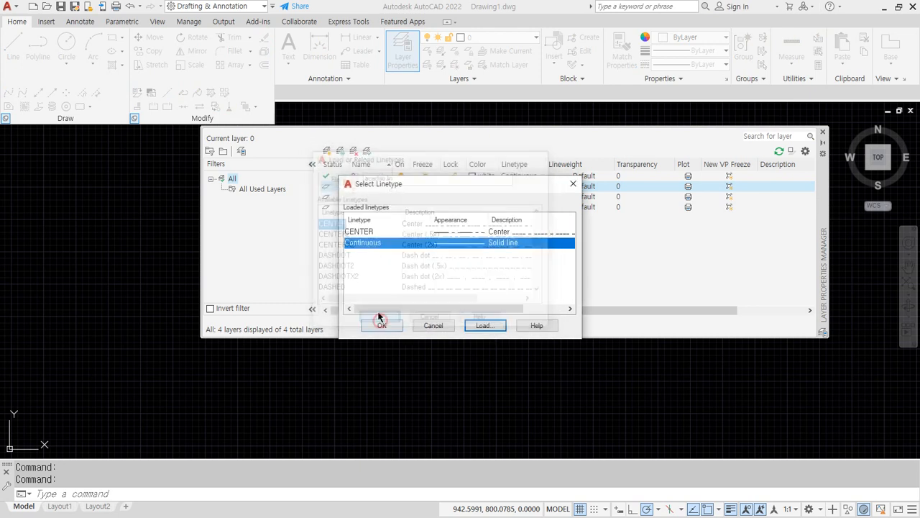
left_click(355, 221)
left_click(374, 221)
left_click(363, 233)
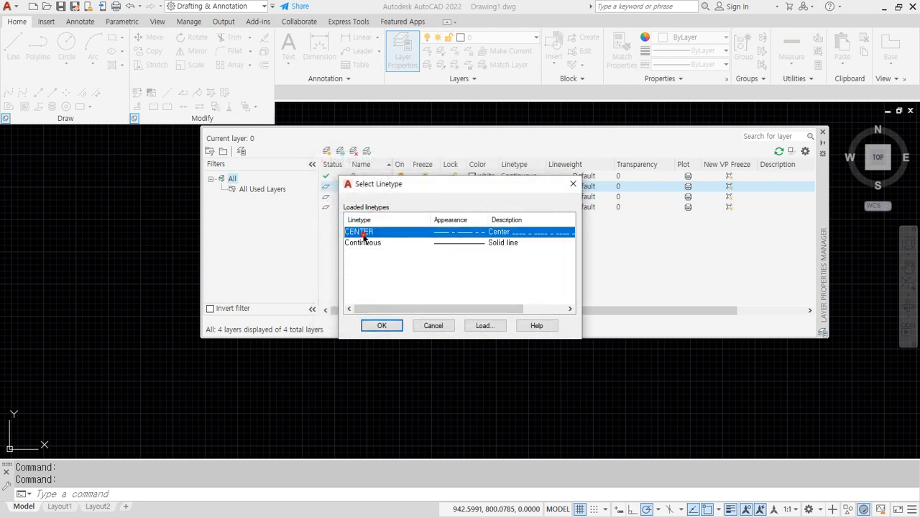
left_click(371, 325)
Load the HIDDEN linetype and assign it to Layer2.
left_click(519, 197)
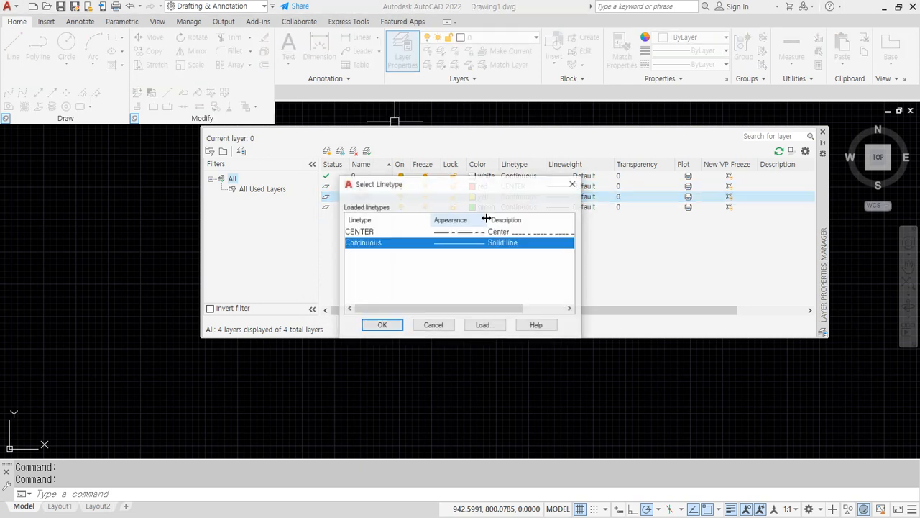
left_click(485, 325)
left_click(356, 236)
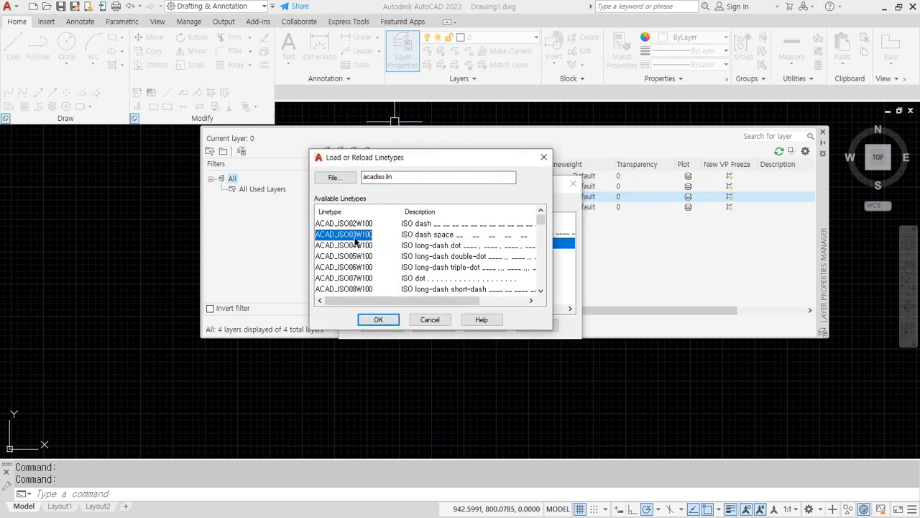
key("h")
left_click(377, 323)
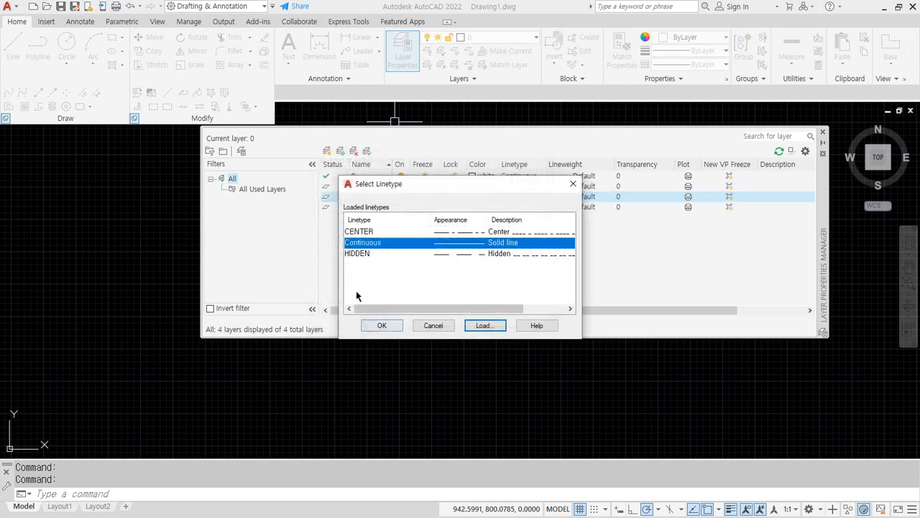
left_click(352, 253)
left_click(382, 325)
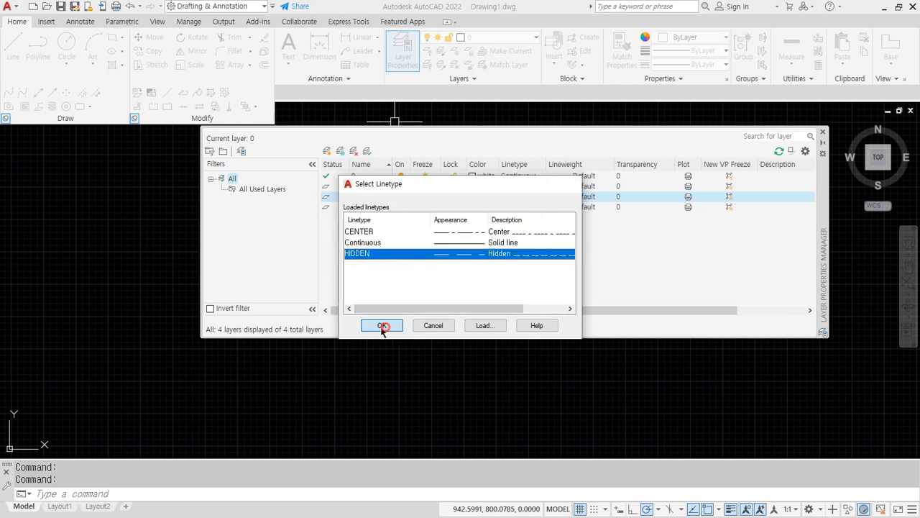
mouse_move(539, 216)
left_mouse_down()
mouse_move(507, 230)
mouse_move(458, 178)
left_mouse_up()
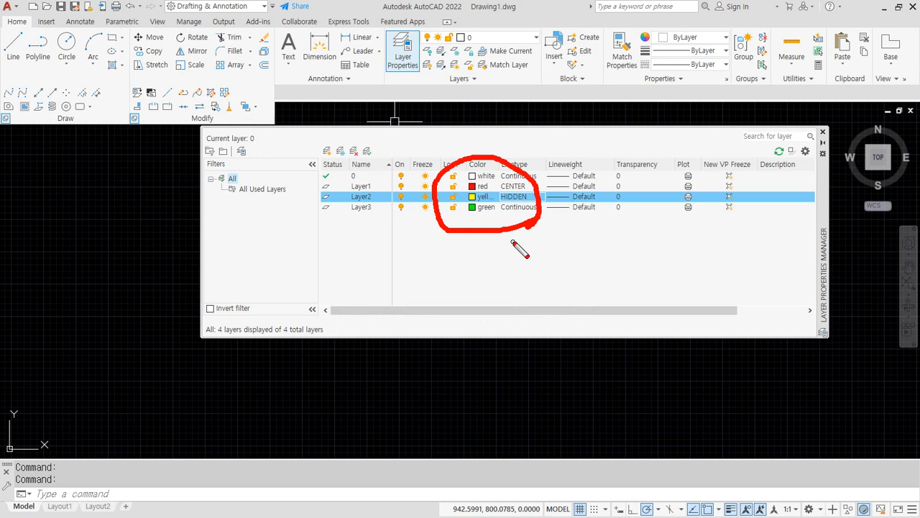
key("Escape")
Rename Layer1 as 중심선, Layer2 as 운선 and Layer3 as 외형선.
double_click(357, 186)
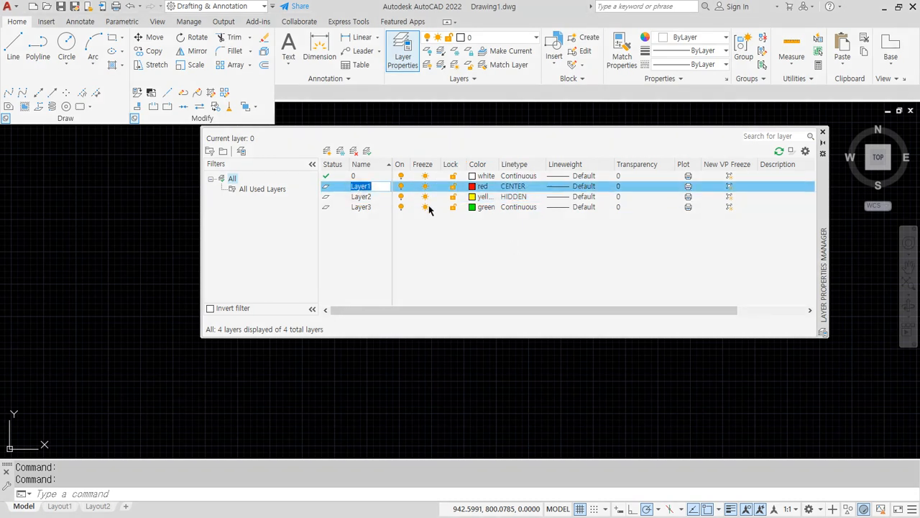
key("Return")
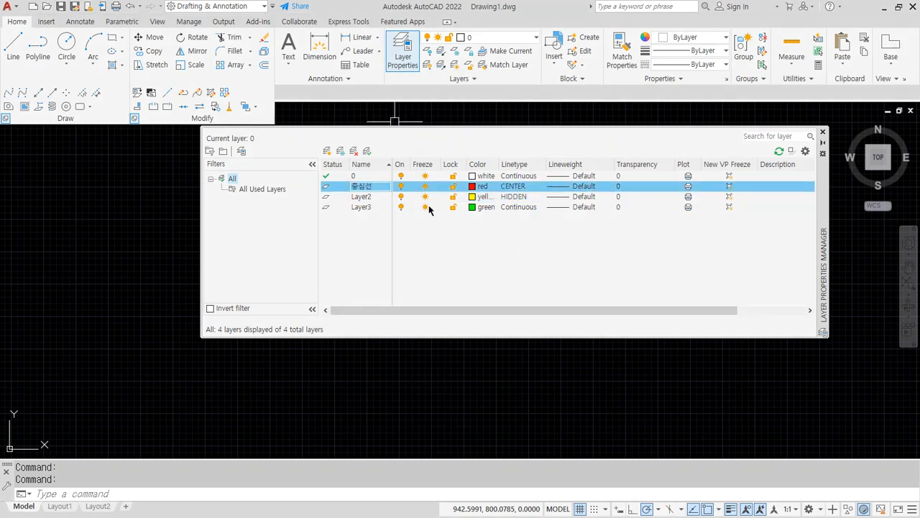
key("Down")
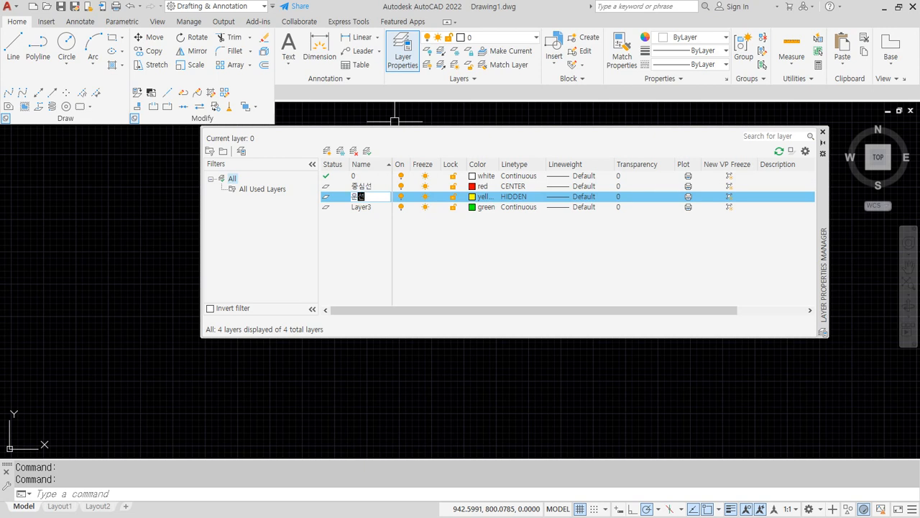
key("Down")
key("F2")
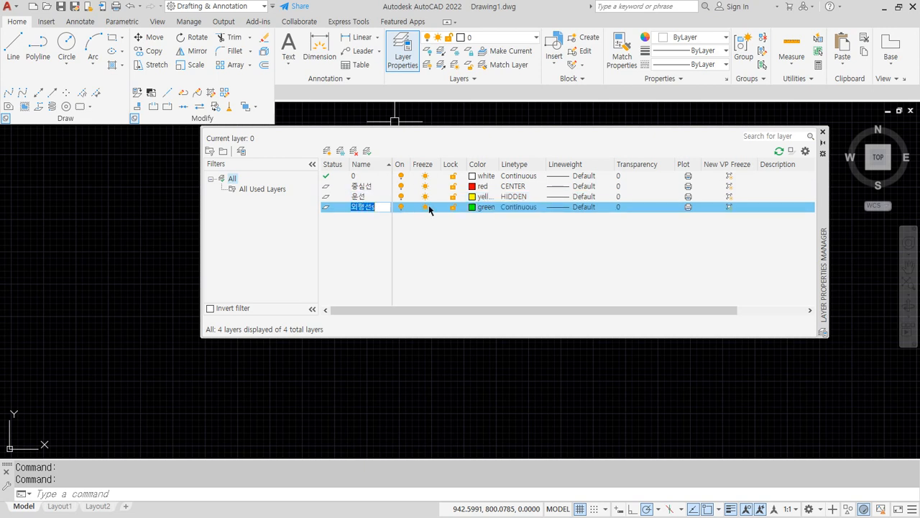
key("Return")
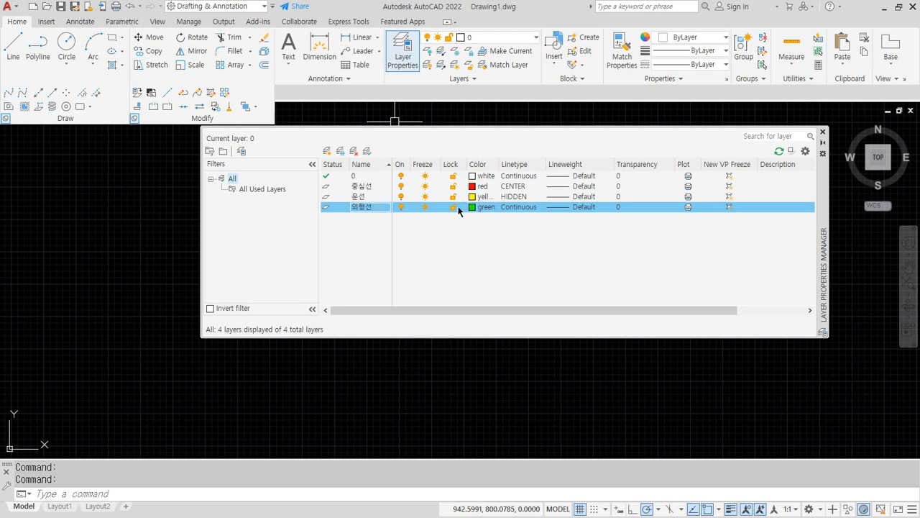
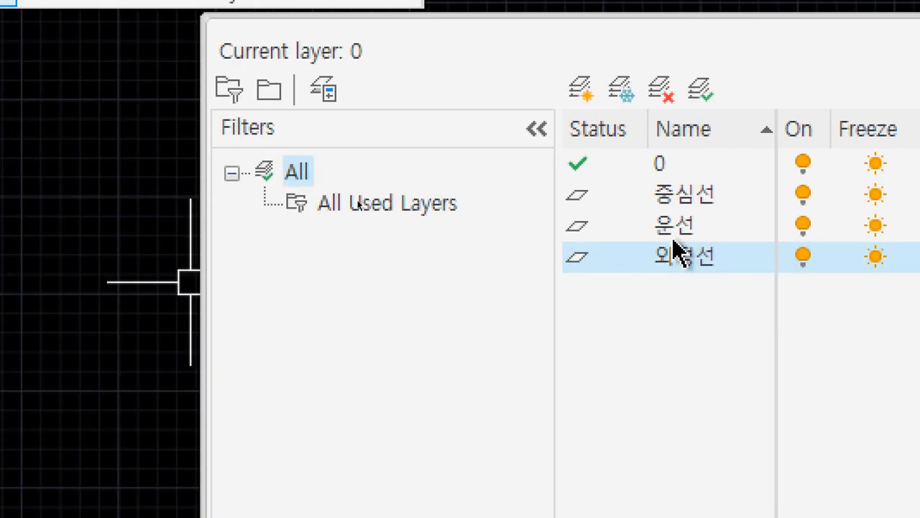
Correct the name of the yellow HIDDEN layer to 은선.
left_click(330, 235)
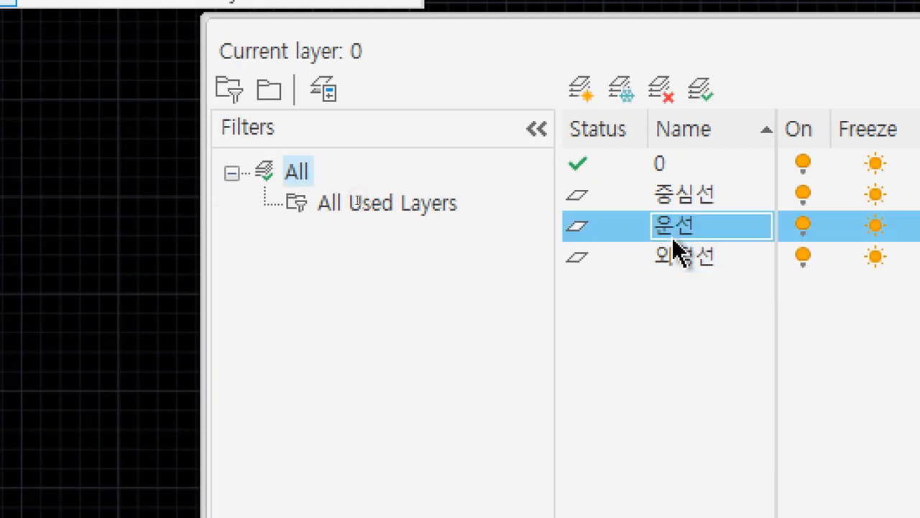
left_click(680, 228)
type("은")
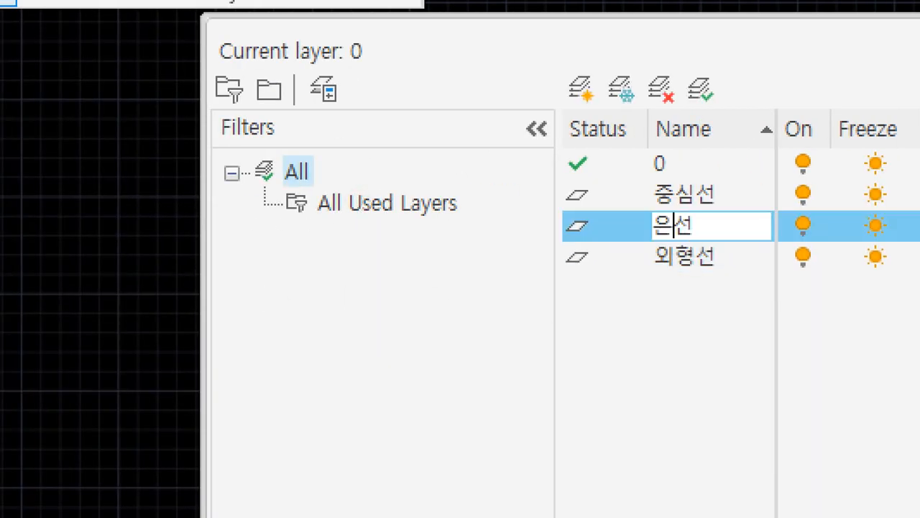
key("Return")
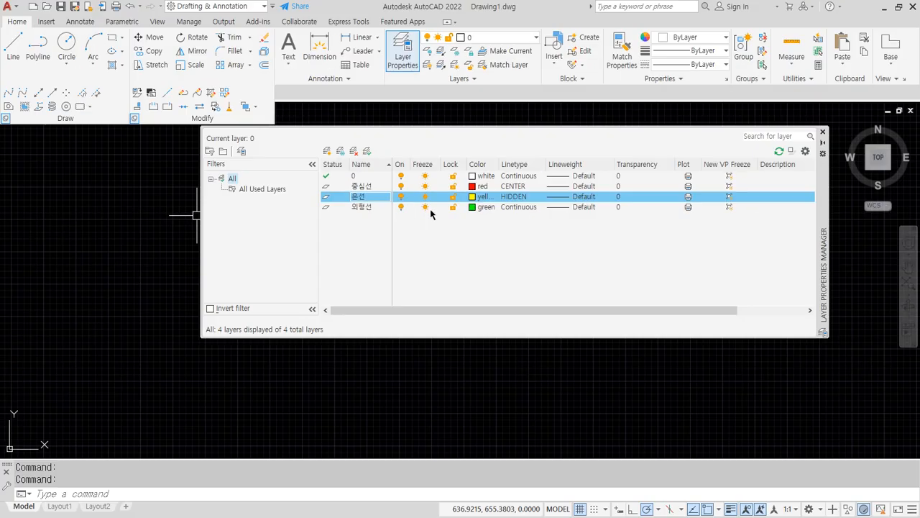
Make the 외형선 layer current and close the layer manager.
double_click(244, 258)
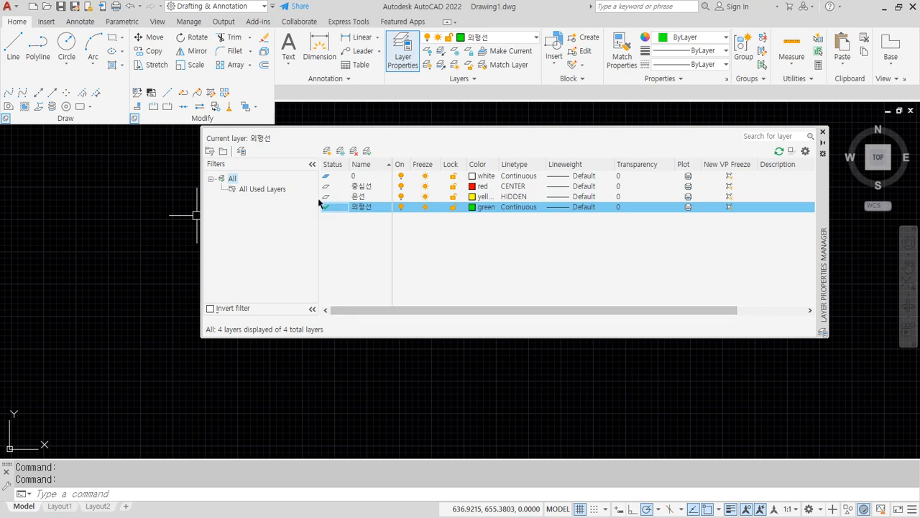
left_click(177, 330)
left_click(97, 325)
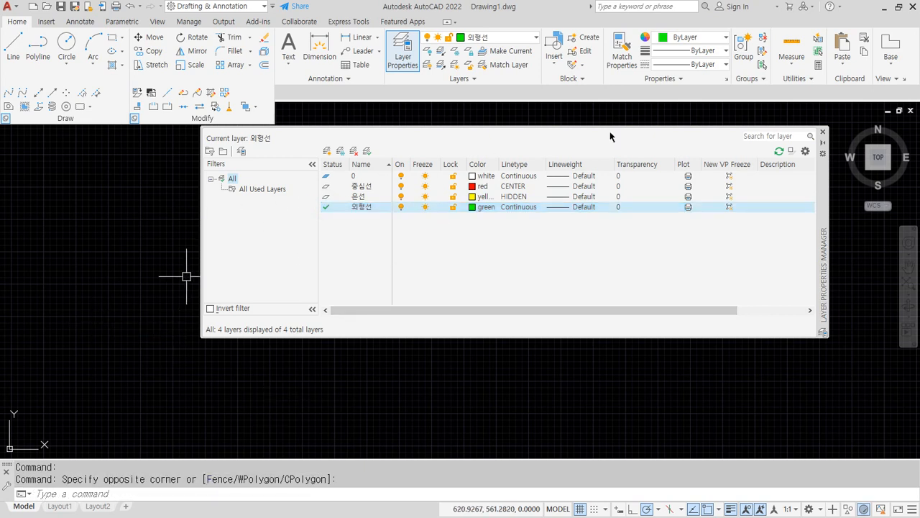
key("Escape")
left_click(823, 132)
Draw a horizontal, a vertical and a 45-degree construction line through one common point, using a suitable polar tracking angle.
type("z")
key("Return")
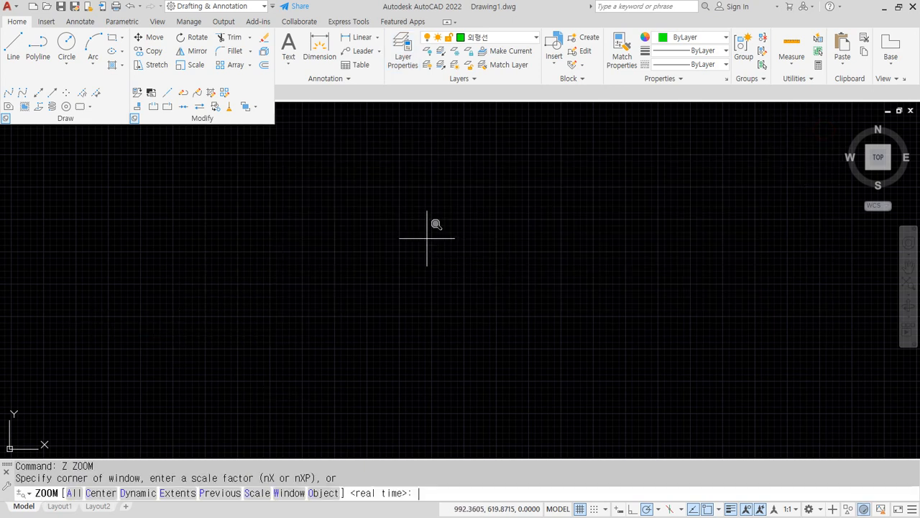
type("a")
key("Return")
type("xl")
key("Return")
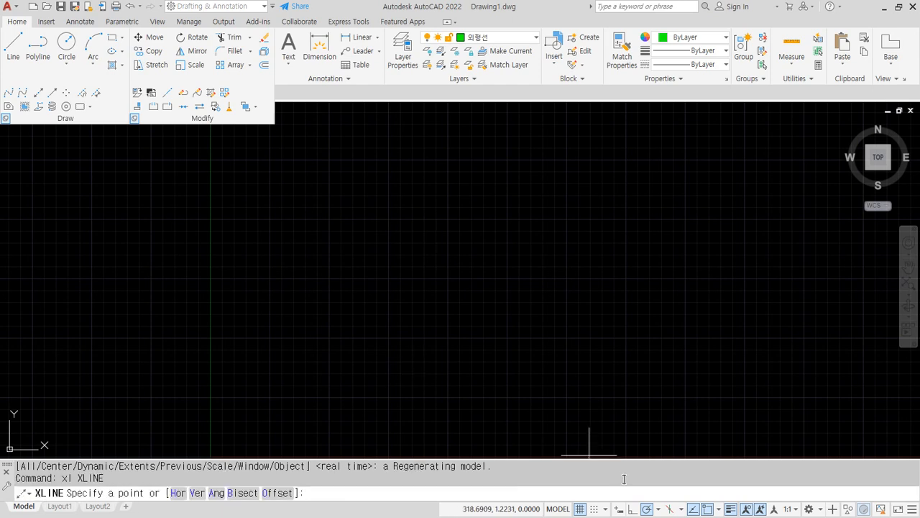
left_click(656, 509)
left_click(655, 401)
left_click(392, 347)
left_click(425, 347)
left_click(392, 316)
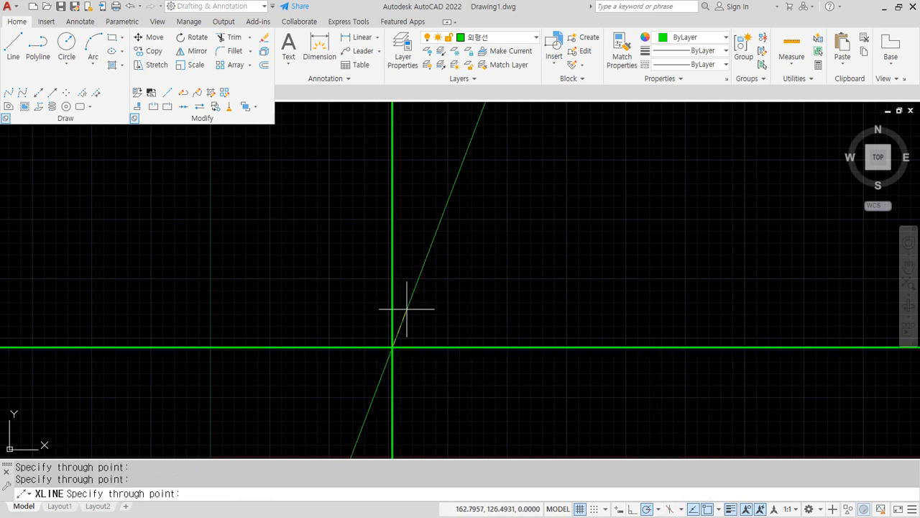
left_click(417, 319)
key("Return")
Trim away the part of the diagonal construction line below the intersection, leaving only its upper-right half.
type("tr")
key("Return")
left_click(368, 372)
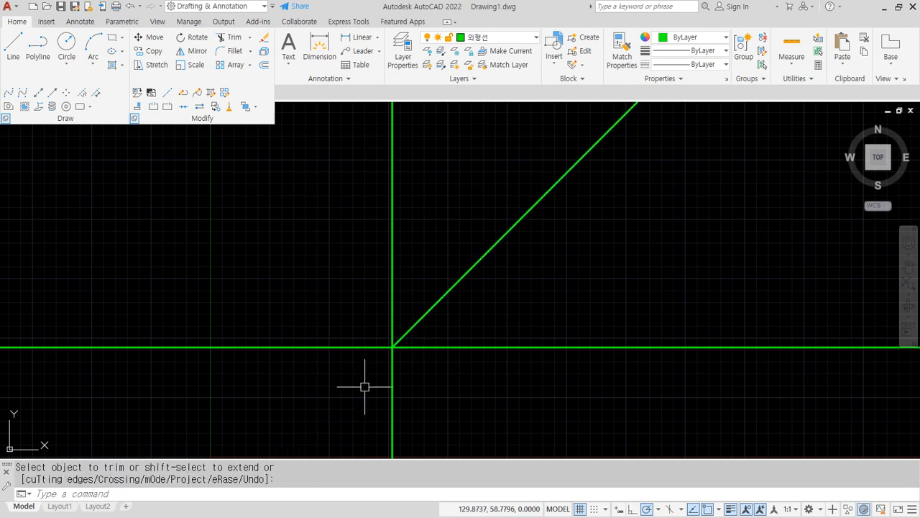
key("Escape")
Offset the vertical construction line 30 to its left side.
type("o")
key("Return")
type("30")
key("Return")
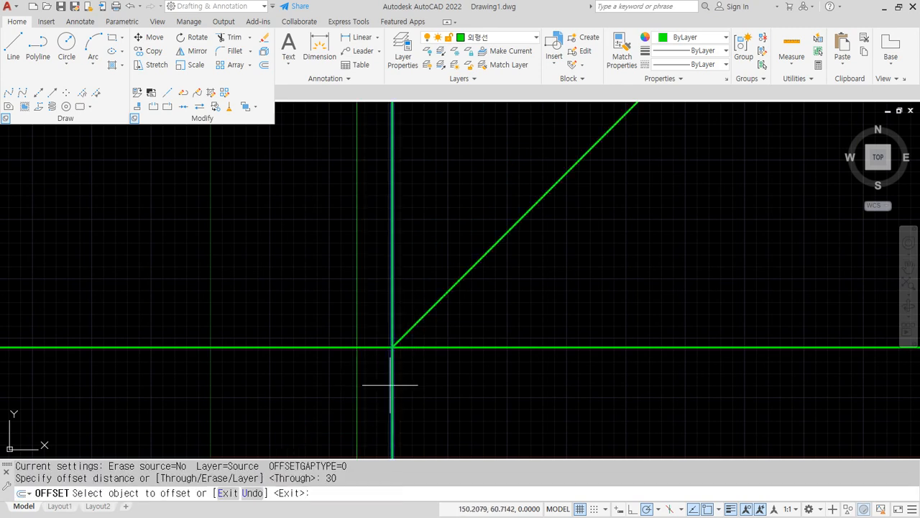
left_click(392, 374)
left_click(366, 370)
scroll(384, 367, "up", 5)
Offset the horizontal construction line 20 downward.
key("Return")
type("20")
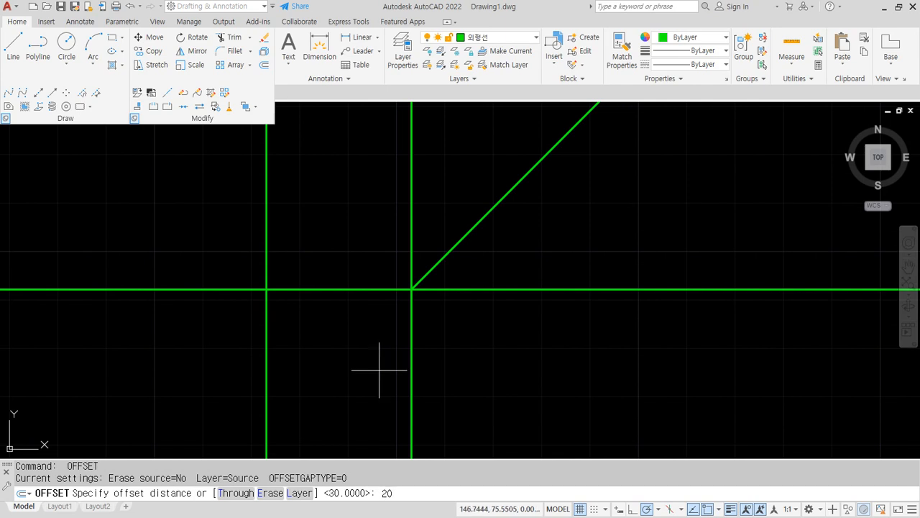
key("Return")
left_click(356, 289)
left_click(372, 327)
key("Return")
Trim the construction line ends that extend past the lower and left sides of the 30 by 20 frame.
type("tr")
key("Return")
mouse_move(497, 419)
left_mouse_down()
mouse_move(211, 422)
mouse_move(191, 237)
left_mouse_up()
key("Return")
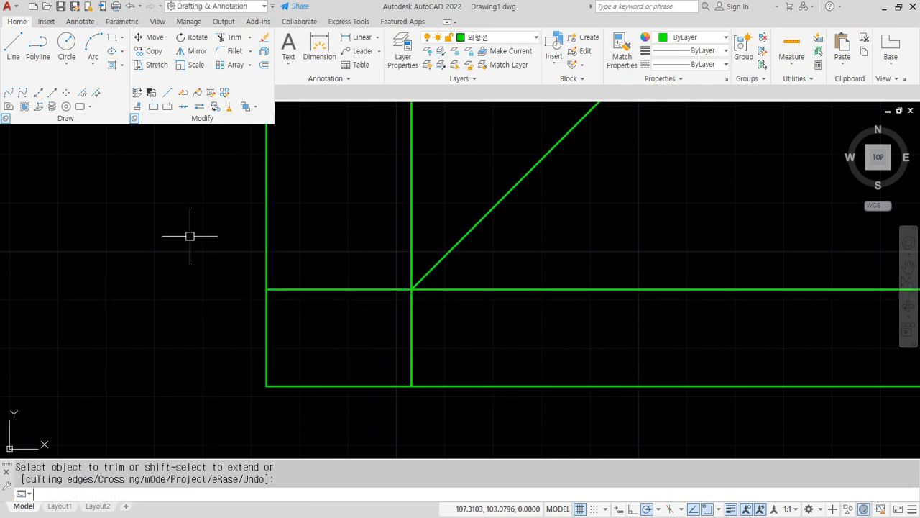
Draw a horizontal line above the front view frame to the diagonal, continuing vertically down to the frame's base line.
type("l")
key("Return")
left_click(211, 230)
left_click(471, 231)
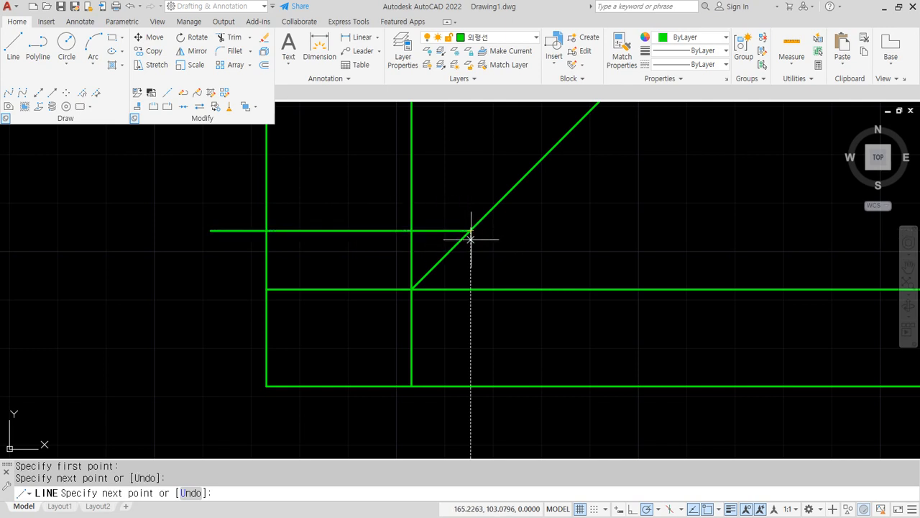
left_click(471, 386)
key("Return")
Offset the side-view vertical line 10 to the right and the top-view horizontal line 10 upward.
type("o")
key("Return")
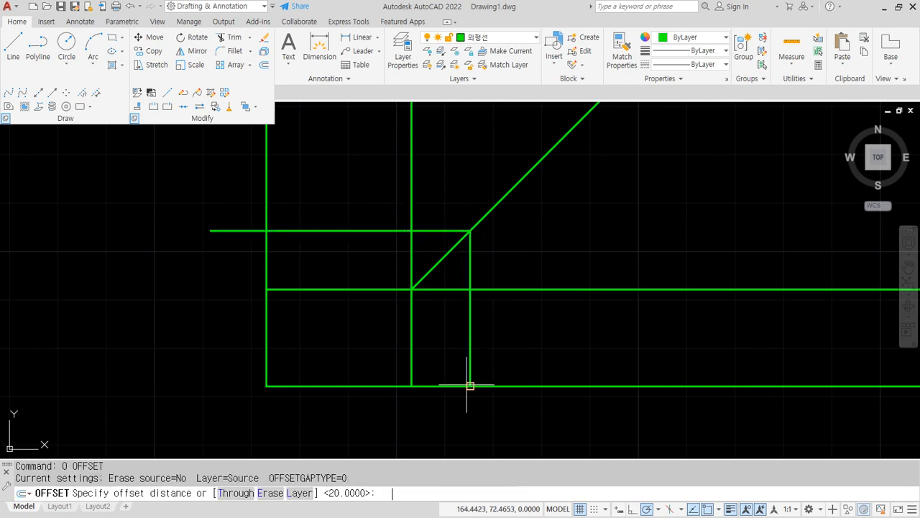
type("10")
key("Return")
left_click(469, 355)
left_click(530, 343)
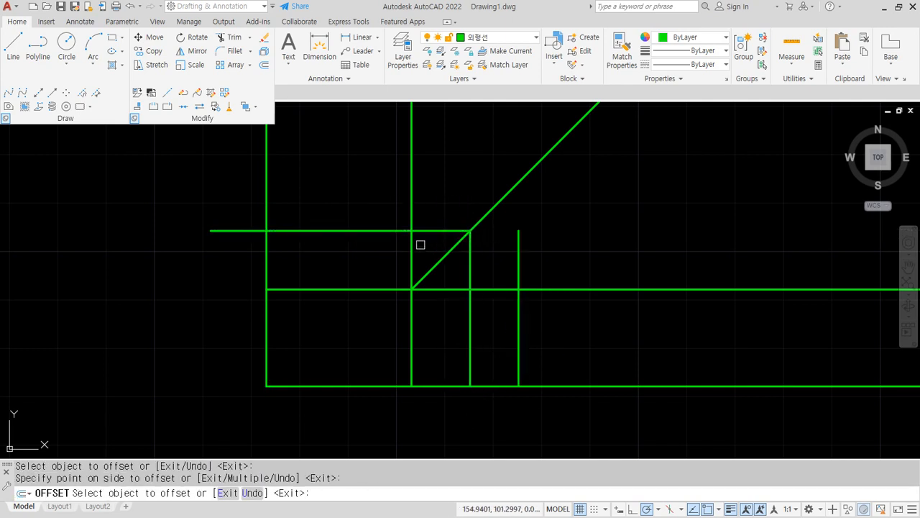
left_click(417, 231)
left_click(512, 215)
key("Return")
Fillet the outer side-view vertical with the diagonal so they meet at a sharp corner.
type("f")
key("Return")
left_click(518, 237)
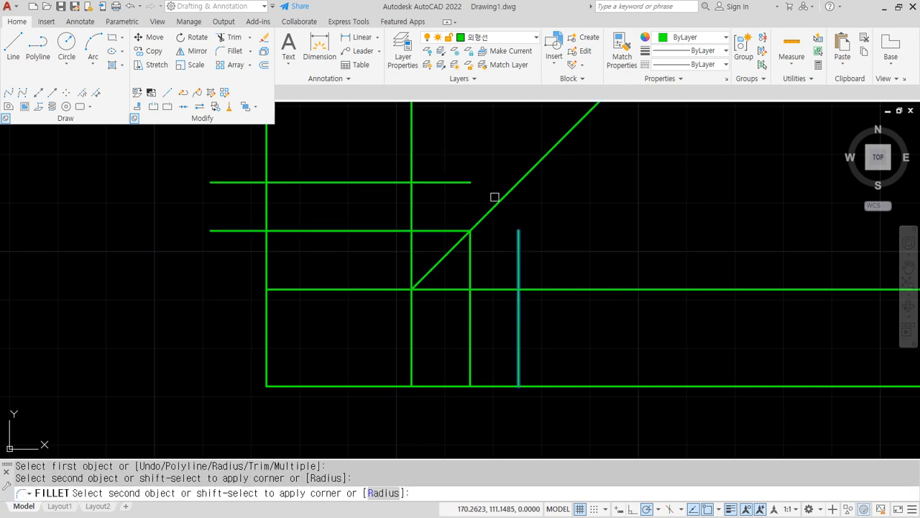
left_click(493, 209)
Trim the excess lines around and between the views, leaving three separate rectangles and the diagonal.
type("tr")
key("Return")
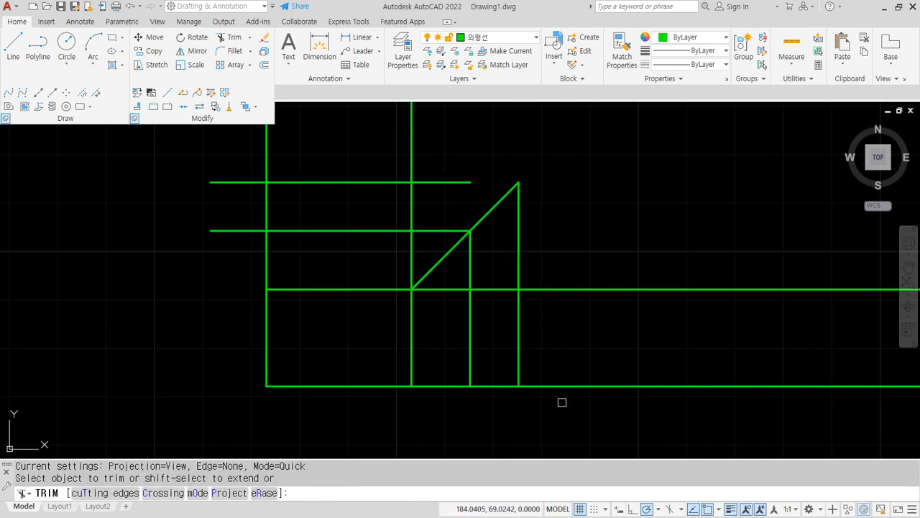
mouse_move(561, 417)
left_mouse_down()
mouse_move(541, 248)
mouse_move(456, 268)
mouse_move(427, 435)
left_mouse_up()
mouse_move(222, 263)
left_mouse_down()
mouse_move(423, 256)
mouse_move(439, 140)
mouse_move(244, 144)
mouse_move(220, 248)
mouse_move(190, 295)
left_mouse_up()
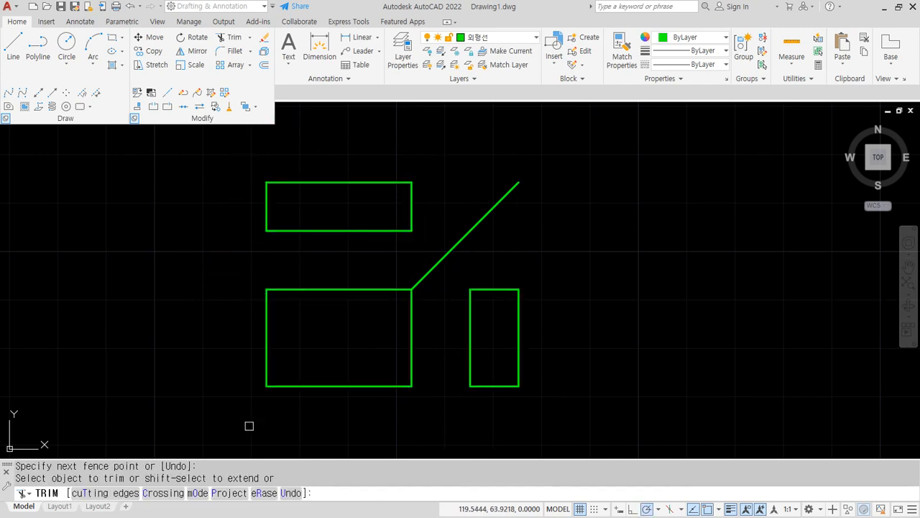
Start a rectangular array of the three view outlines together with the diagonal line.
scroll(422, 270, "down", 4)
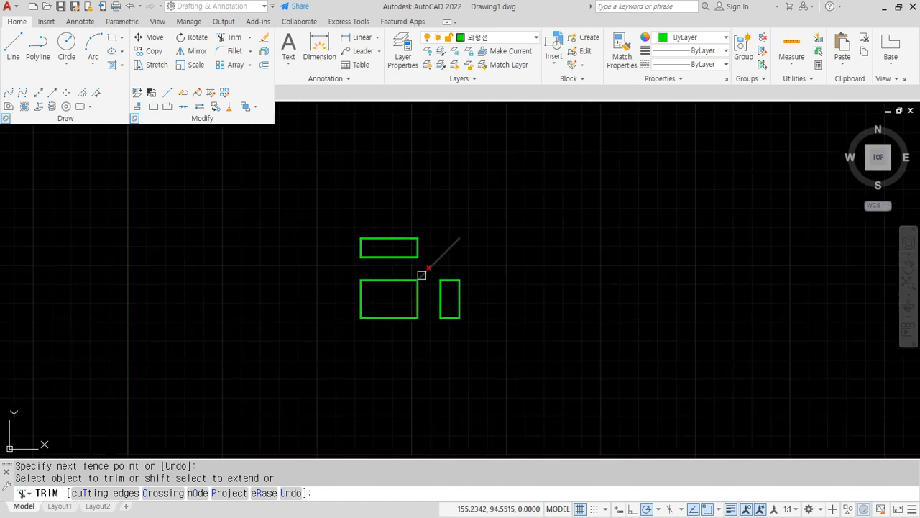
type("ar")
key("Escape")
key("Escape")
key("Escape")
type("ar")
key("Return")
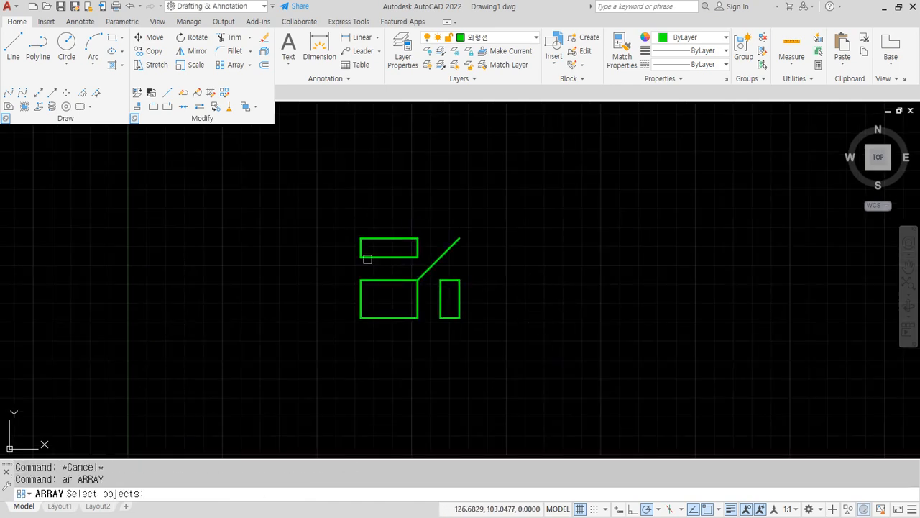
left_click(300, 209)
left_click(445, 316)
key("Return")
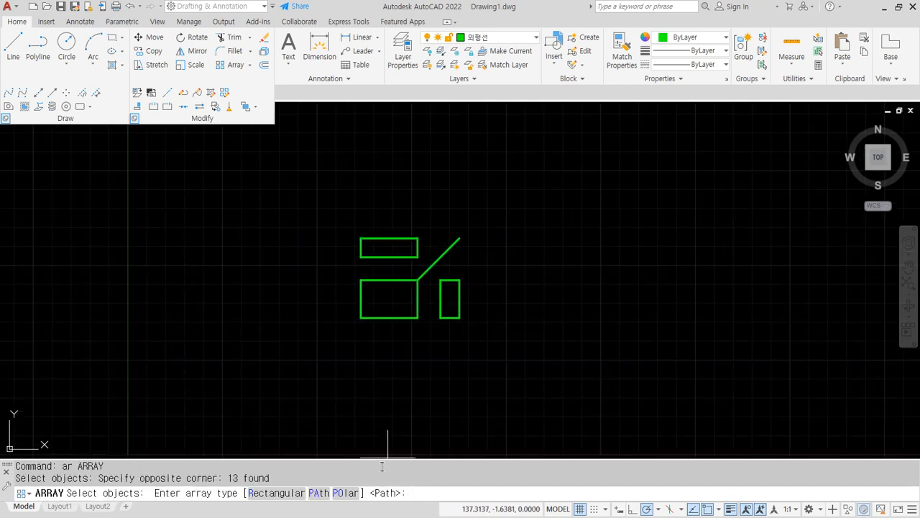
left_click(268, 493)
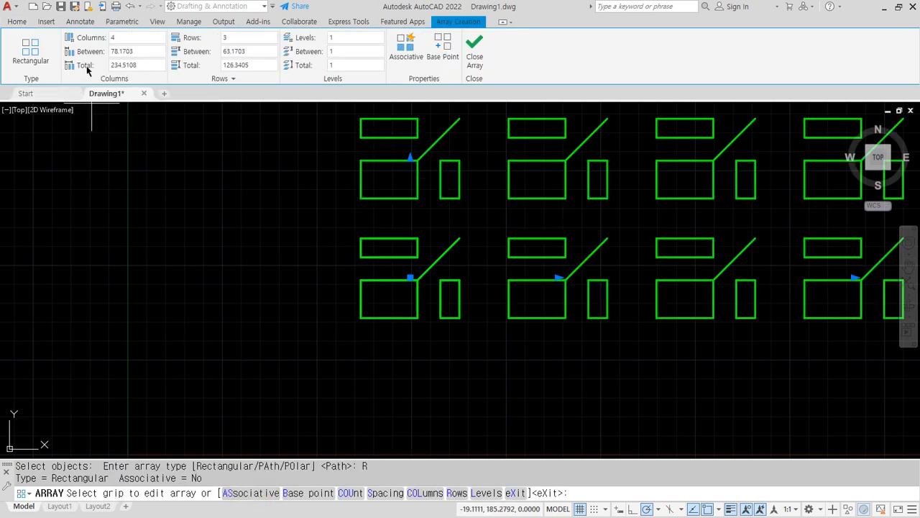
Set the array spacing to 120 between columns and 100 between rows, keep 4 columns by 3 rows, and finish the array.
left_click(135, 51)
key("Return")
left_click(252, 51)
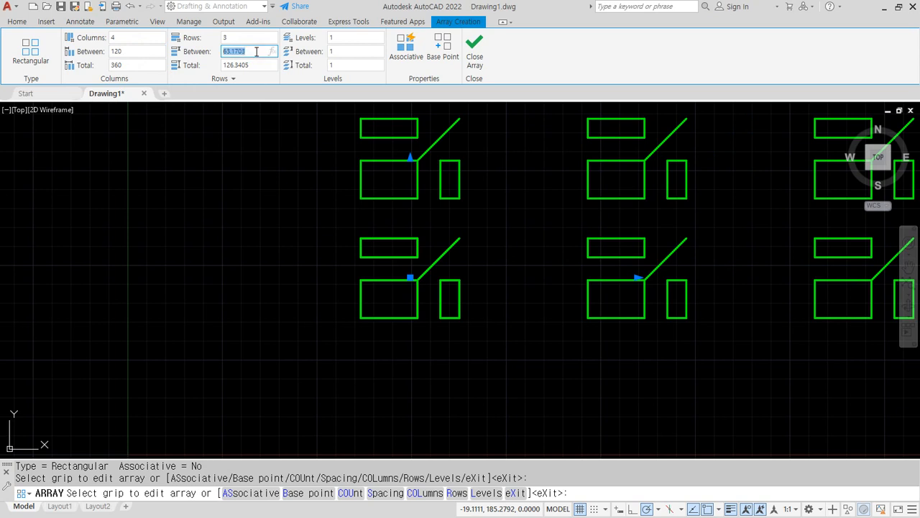
key("Return")
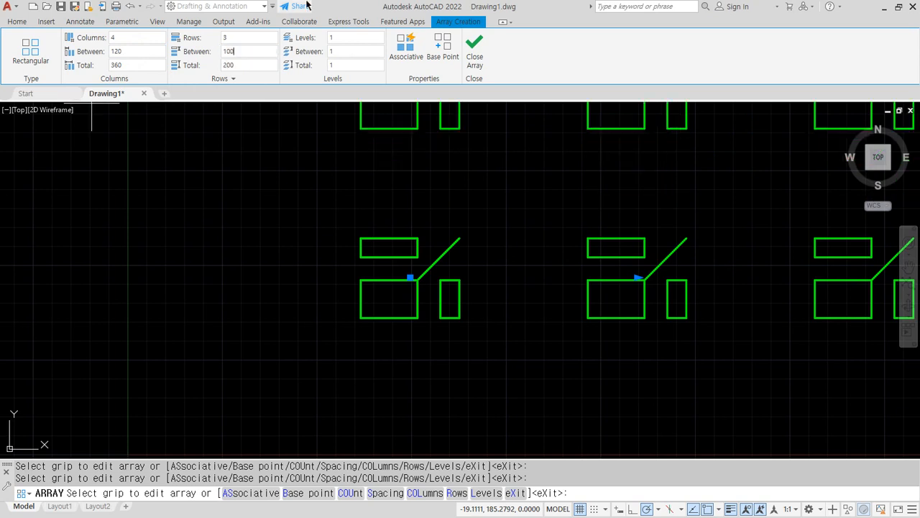
scroll(437, 182, "down", 4)
middle_click_drag(479, 206, 329, 323)
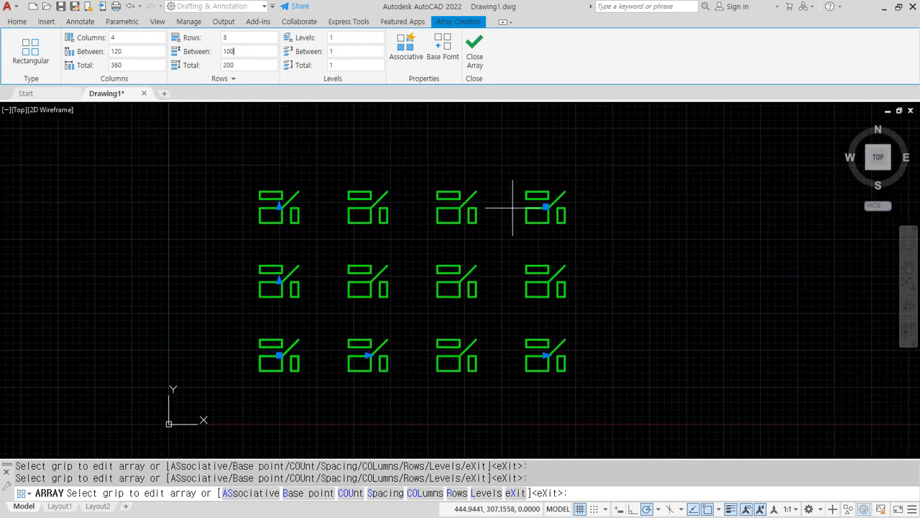
left_click_drag(417, 72, 388, 41)
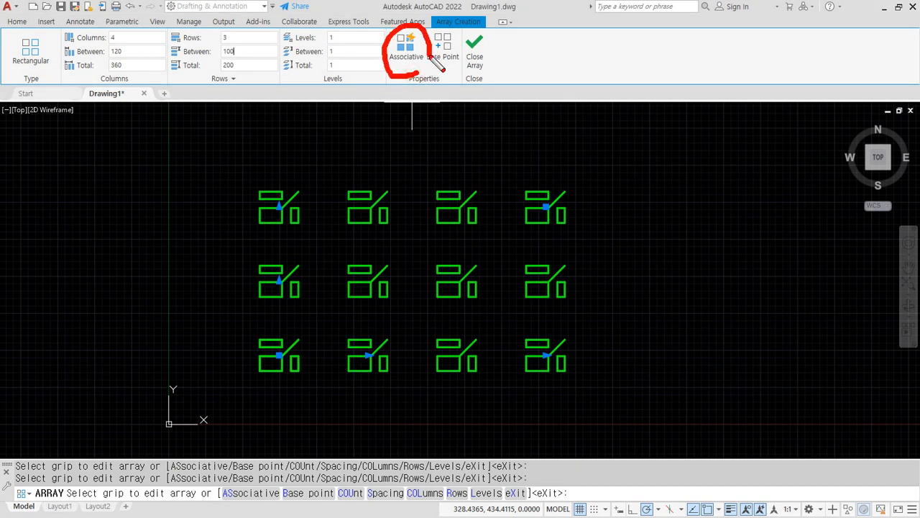
left_click(475, 50)
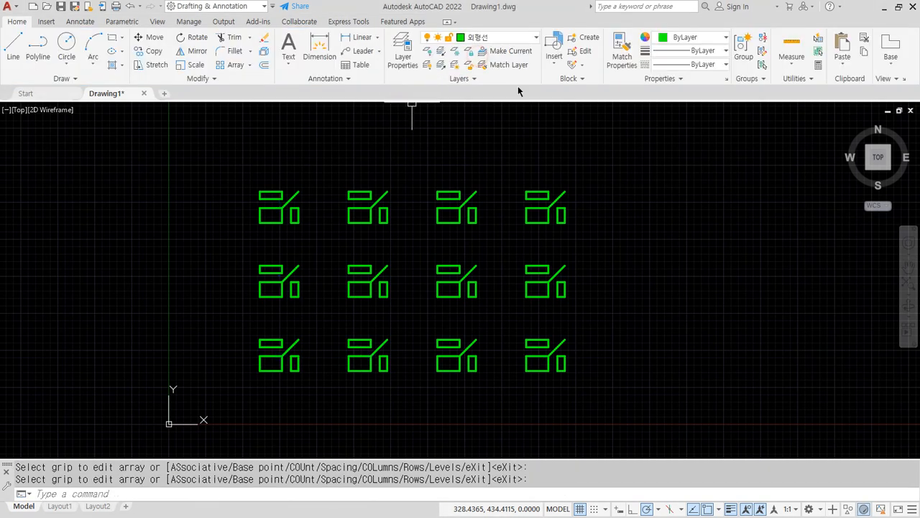
Erase the diagonal construction line in the upper-left set of views.
scroll(294, 184, "up", 5)
left_click(283, 208)
left_click(267, 233)
type("e")
key("Return")
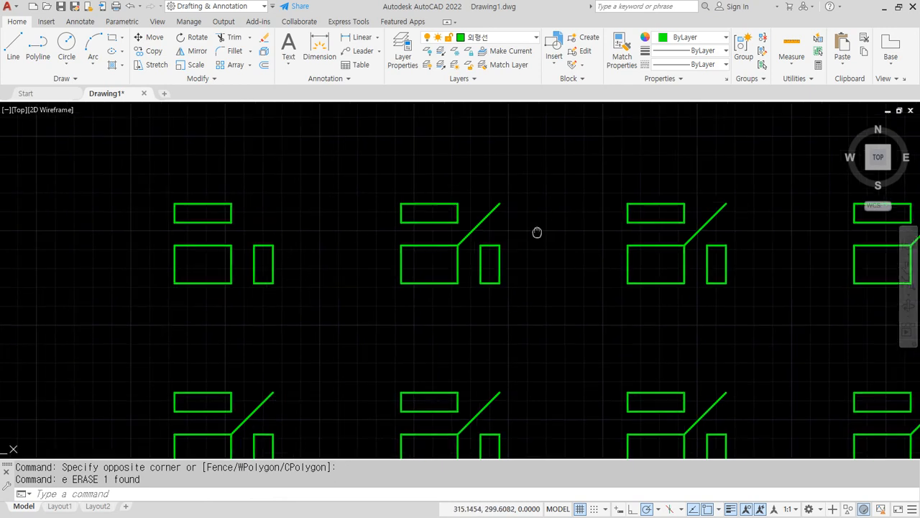
In the second set of the upper row, offset the front view's left and upper edges 10 inward.
scroll(355, 272, "up", 4)
type("o")
key("Return")
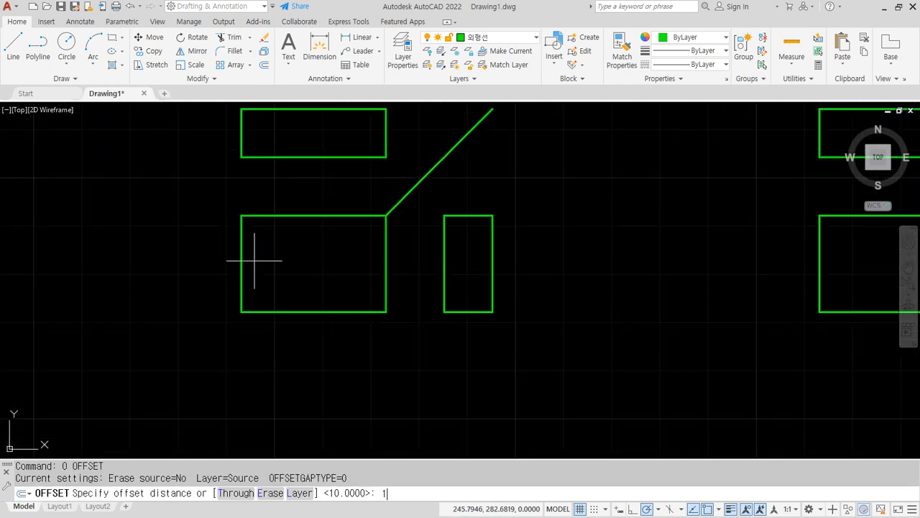
key("Return")
left_click(240, 251)
left_click(278, 237)
left_click(279, 215)
left_click(284, 244)
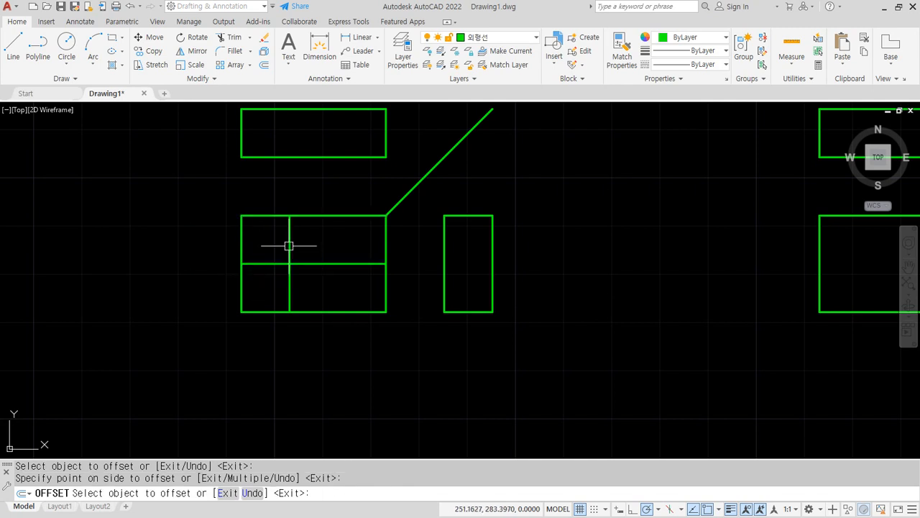
Fillet the front view's edges with the offset lines at radius 0 to form a step notch in its upper-left corner.
key("Return")
type("f")
key("Return")
left_click(296, 216)
left_click(289, 246)
key("Return")
left_click(289, 246)
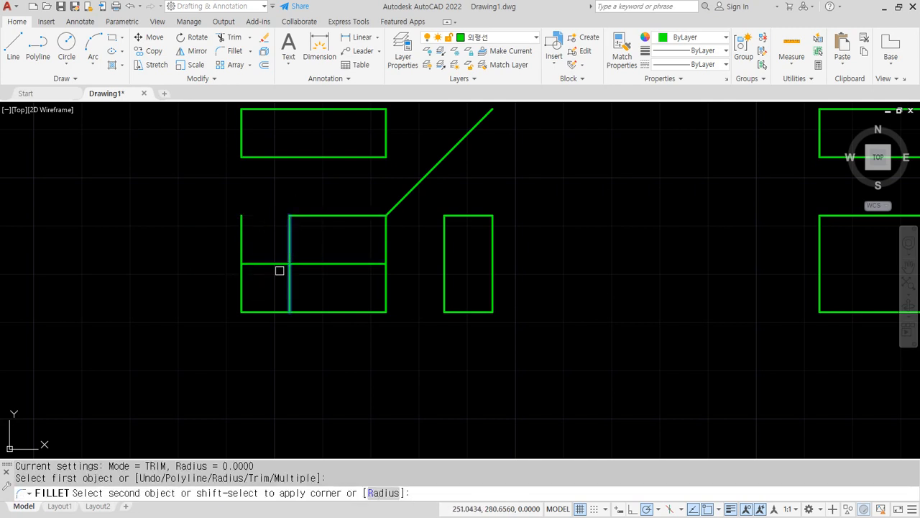
left_click(260, 264)
key("Return")
left_click(251, 264)
left_click(242, 275)
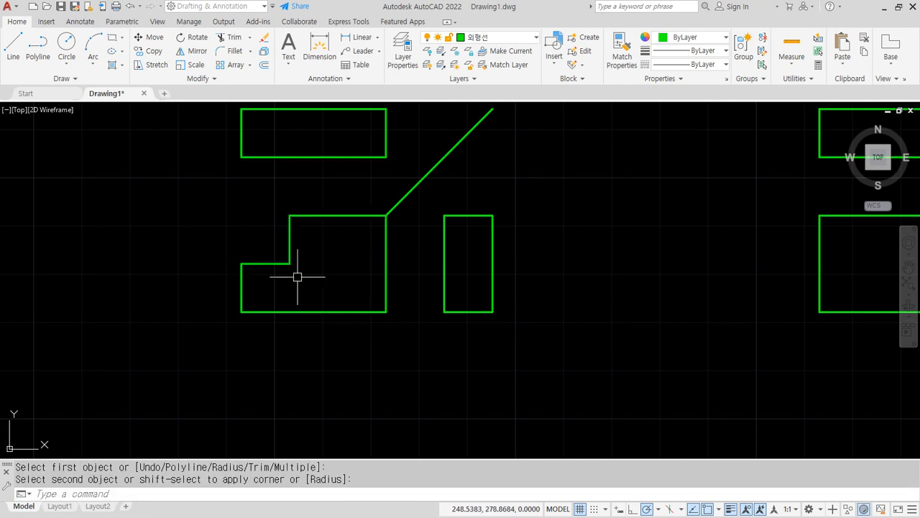
Project the notch's vertical edge up through the top view and erase the segment between the two views.
type("l")
key("Return")
left_click(290, 215)
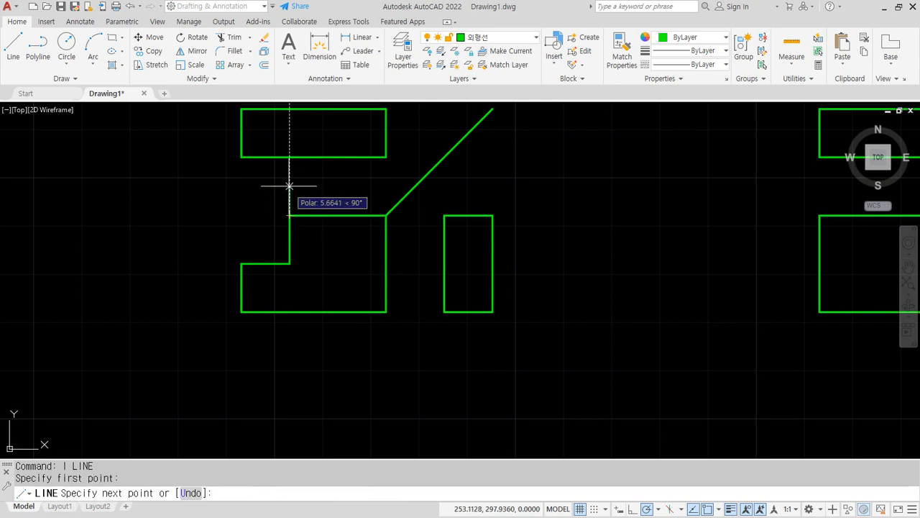
left_click(290, 157)
left_click(290, 108)
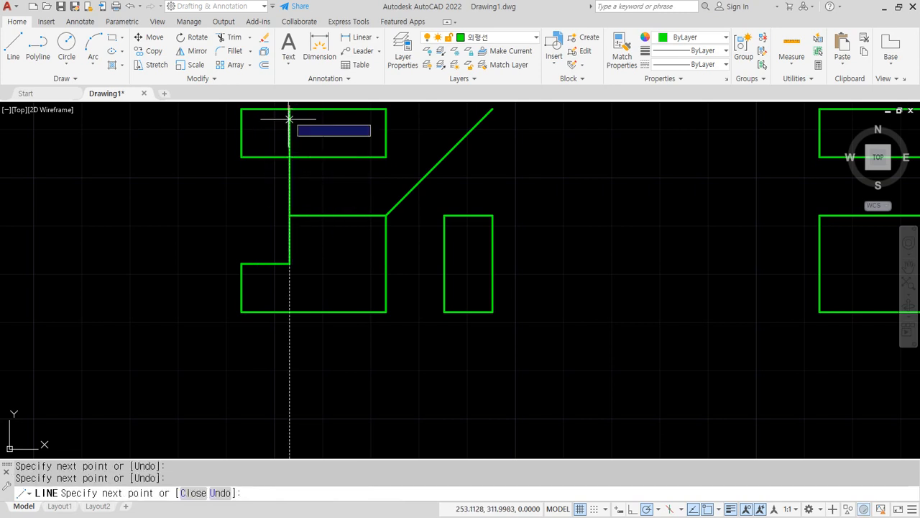
key("Return")
left_click(290, 175)
type("e")
key("Return")
Draw a horizontal projection line from the notch's inner corner to the side view and on across it.
type("l")
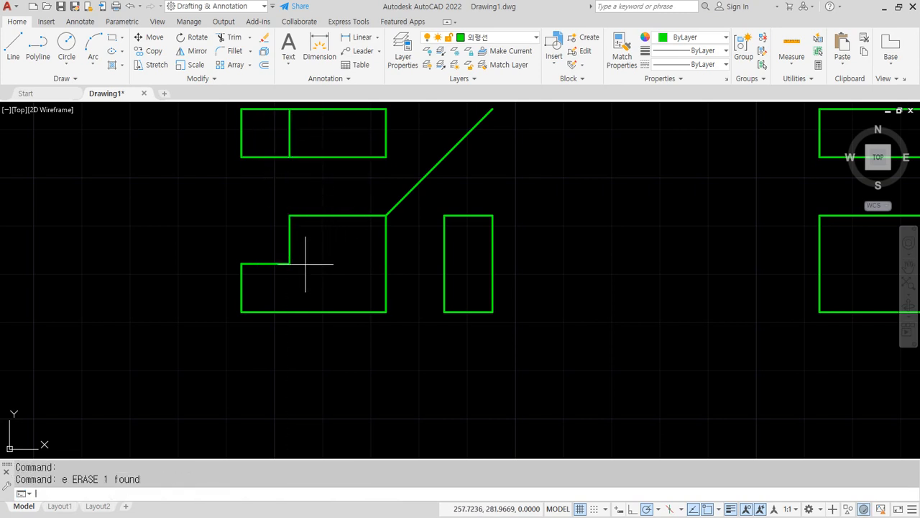
key("Return")
left_click(290, 264)
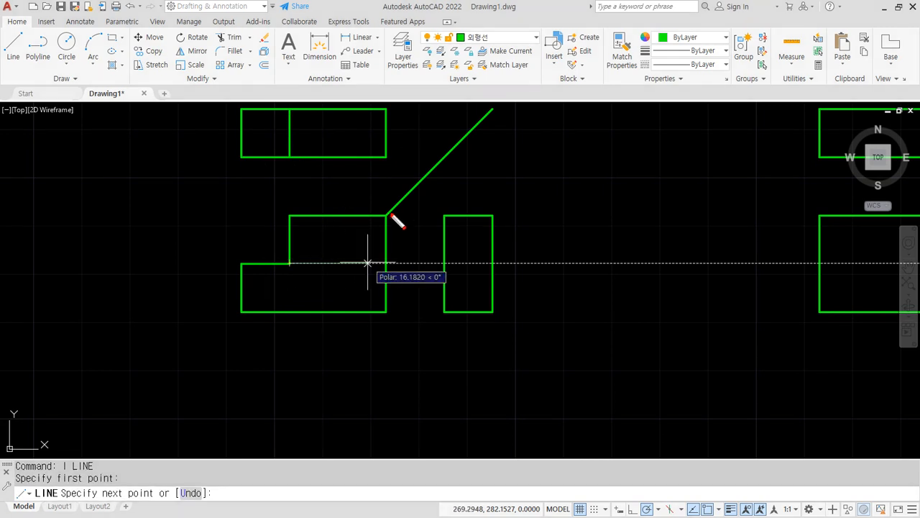
left_click_drag(389, 210, 383, 316)
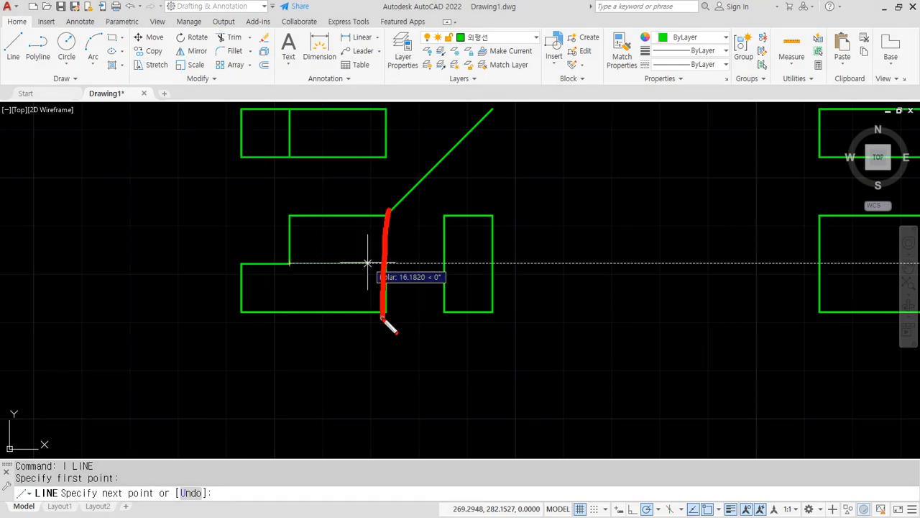
left_click(445, 263)
left_click(493, 263)
key("Escape")
Put the line inside the side view on the 은선 layer and erase the projection segment leading to it.
left_click(481, 263)
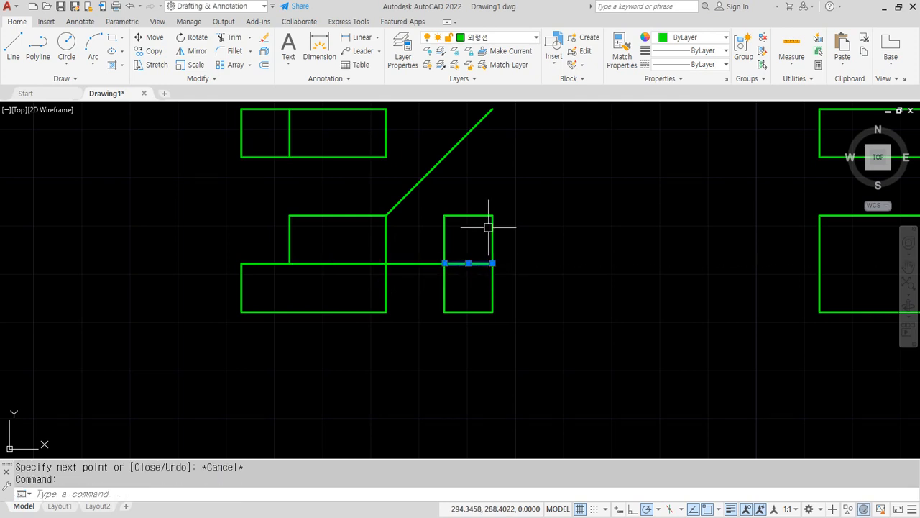
left_click(496, 38)
left_click(486, 76)
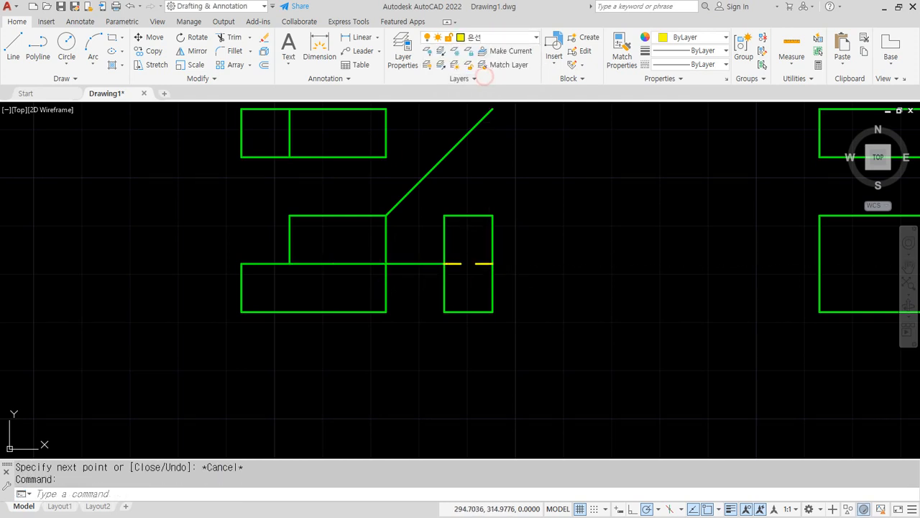
key("Escape")
left_click(362, 265)
type("e")
key("Return")
Set the global linetype scale to 0.3.
type("lt")
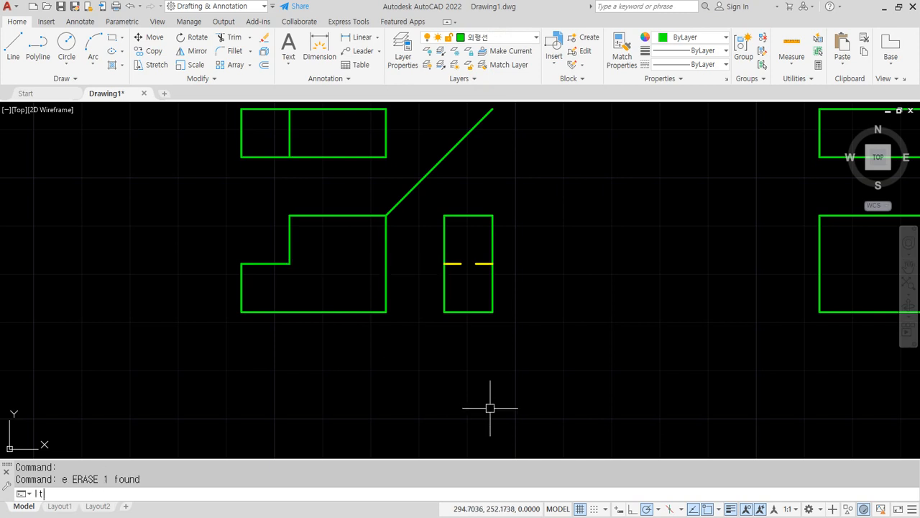
type("s")
key("Return")
type("0.3")
key("Return")
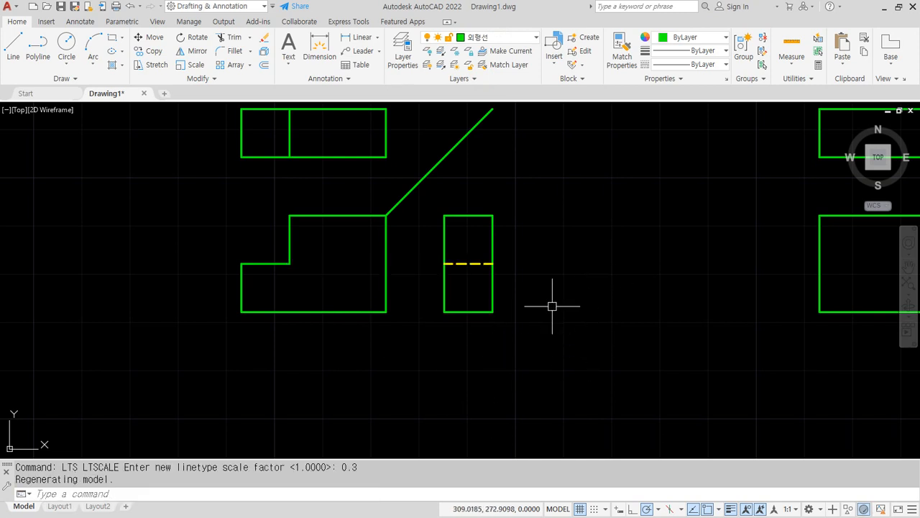
Erase the diagonal construction line of the step-notched block's views.
left_click(415, 186)
type("e")
key("Return")
In the third set of the upper row, offset the front view's left, right and upper edges 10 inward.
mouse_move(668, 273)
middle_mouse_down()
mouse_move(222, 336)
mouse_move(201, 322)
middle_mouse_up()
type("o")
key("Return")
type("10")
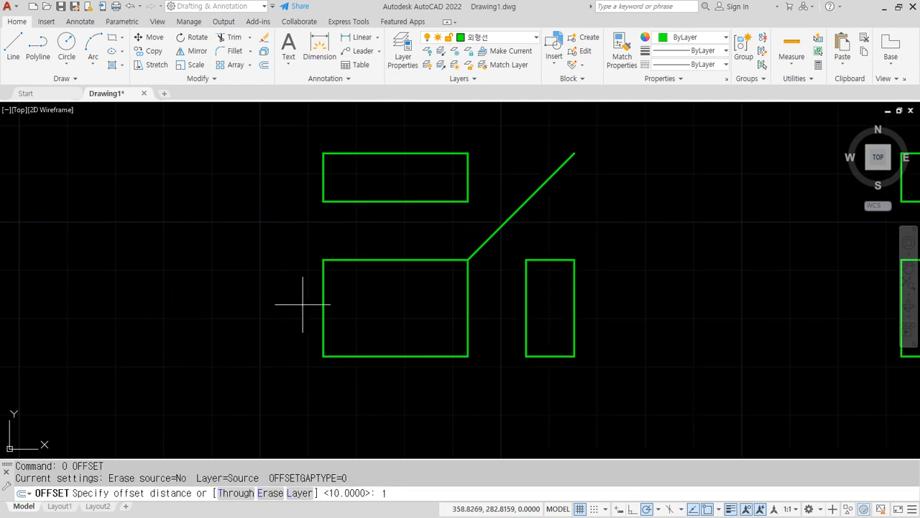
key("Return")
left_click(323, 292)
left_click(417, 289)
left_click(467, 291)
left_click(435, 284)
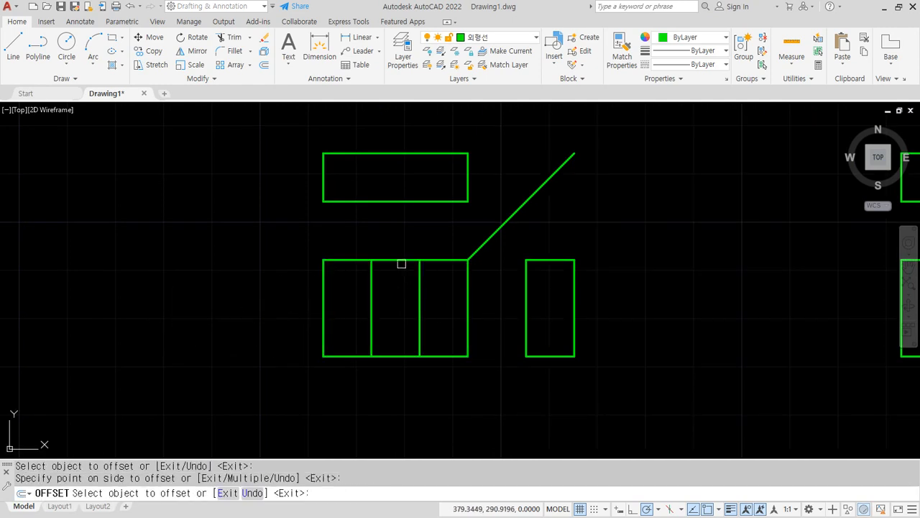
left_click(401, 260)
left_click(401, 310)
key("Return")
Fillet the horizontal offset line with both vertical offset lines to square off the bottom corners of the front view's notch.
type("f")
key("Return")
left_click(419, 299)
left_click(381, 307)
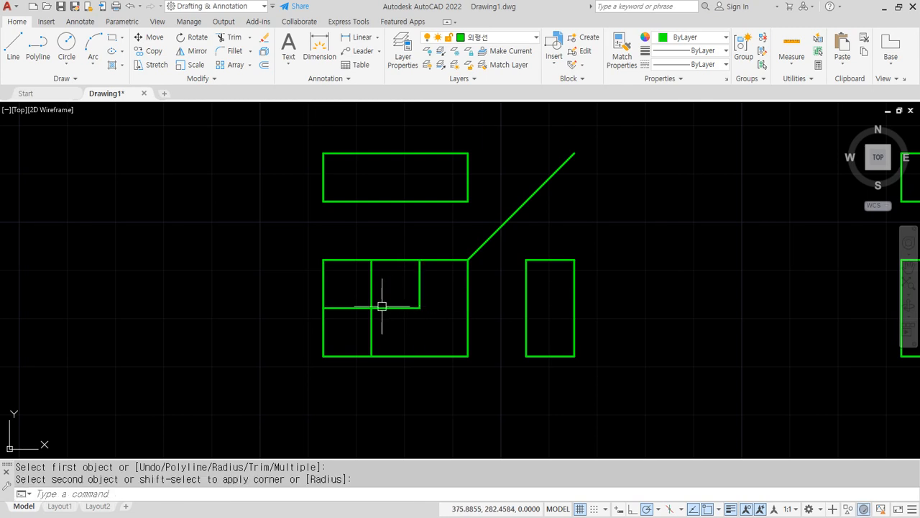
key("Return")
left_click(380, 307)
left_click(371, 292)
Trim the front view's upper edge between the two notch sides to open the notch.
type("tr")
key("Return")
left_click_drag(397, 271, 394, 246)
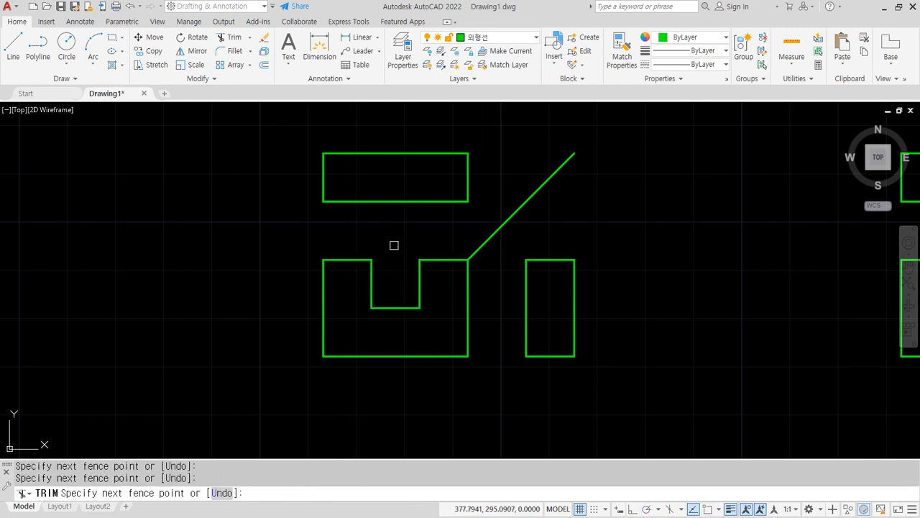
key("Return")
type(";")
key("Escape")
key("Escape")
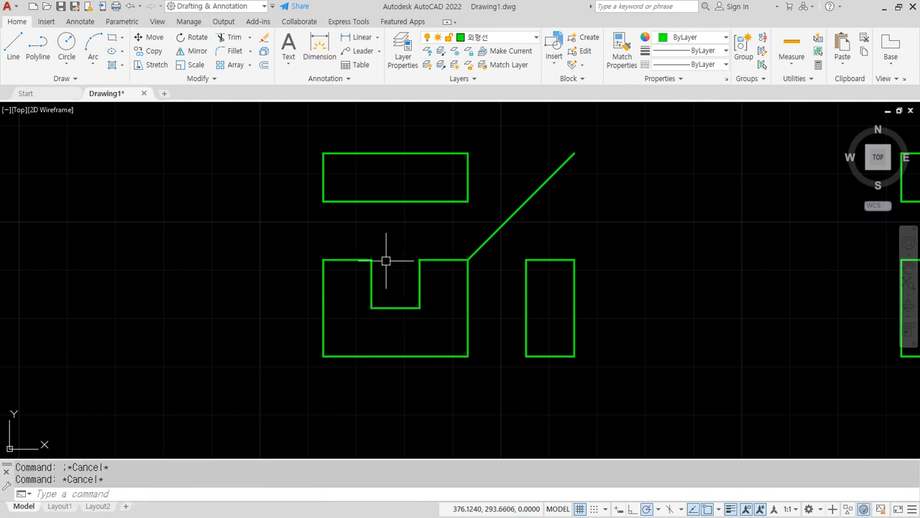
Draw lines from the notch's two upper corners up through the top view to its far edge.
type("l")
key("Return")
left_click(371, 260)
left_click(372, 202)
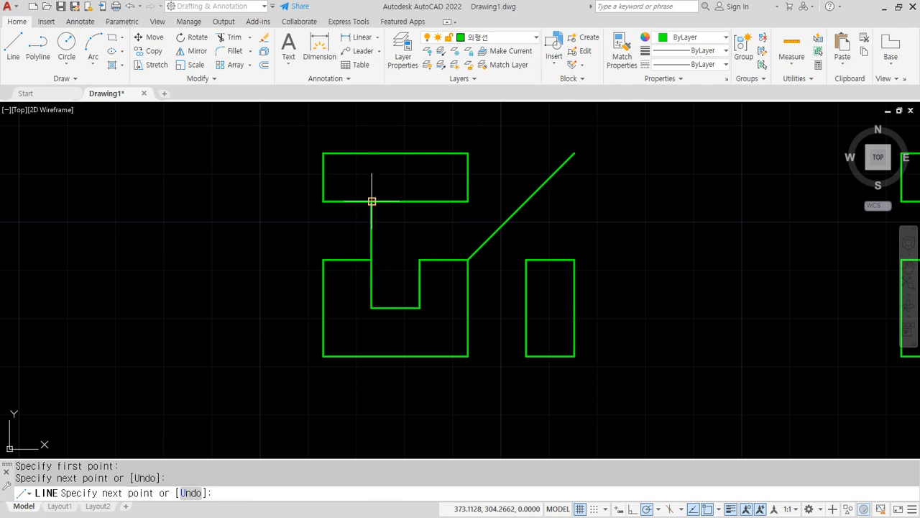
left_click(372, 152)
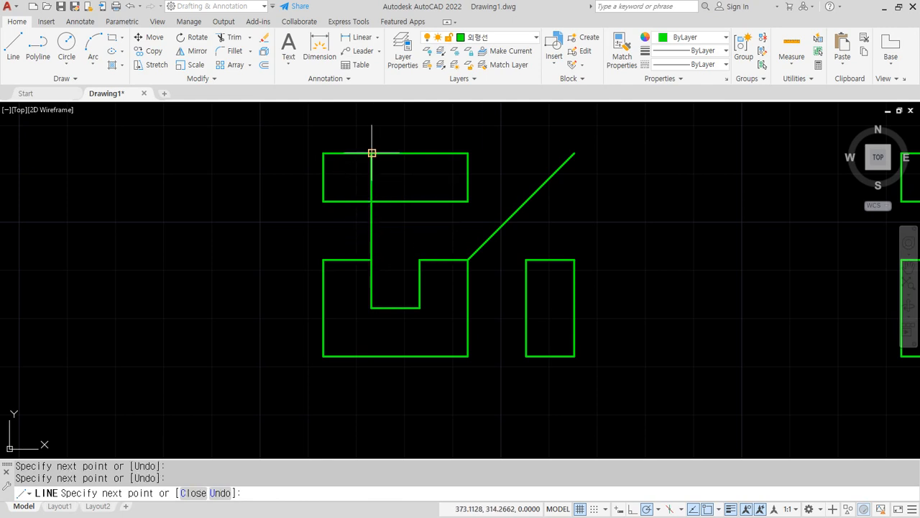
left_click(420, 260)
left_click(420, 153)
key("Return")
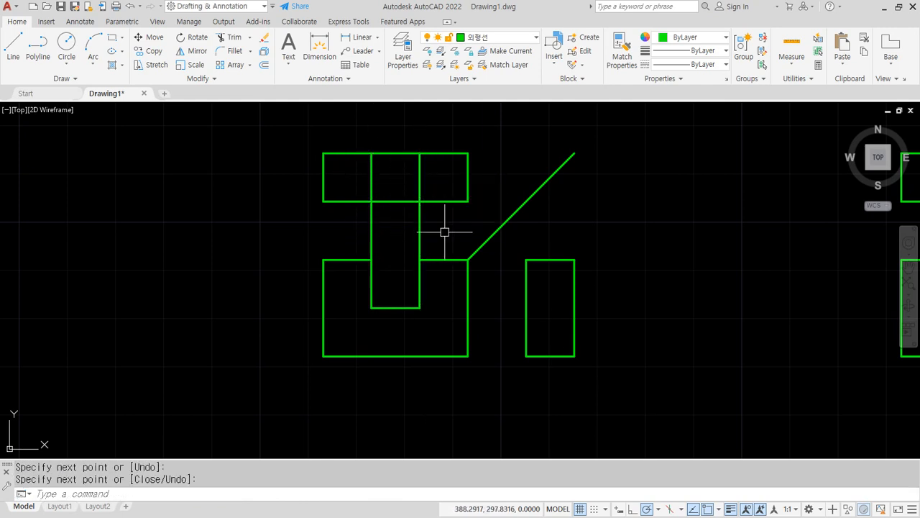
Erase the two vertical projection segments between the front and top views.
left_click(447, 231)
left_click(348, 230)
key("Delete")
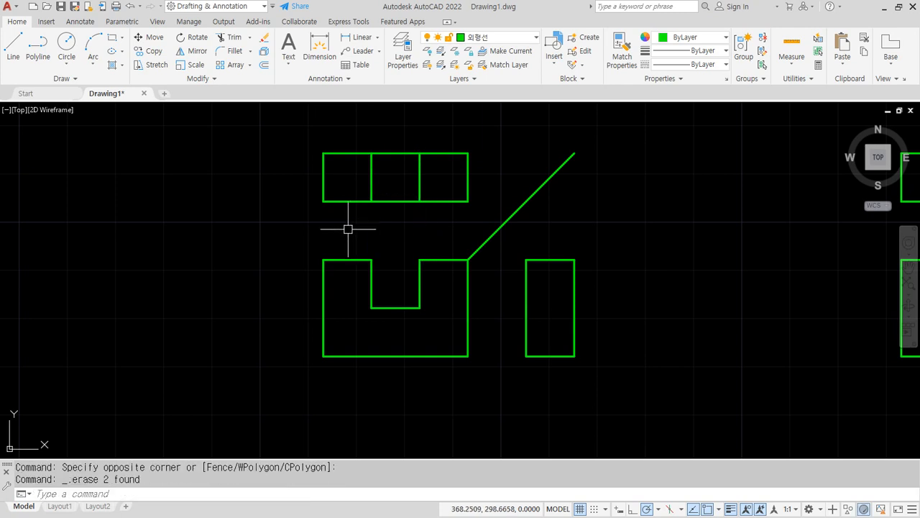
Draw a line from the notch floor's corner to the side view and on across it.
type("l")
key("Return")
left_click(420, 307)
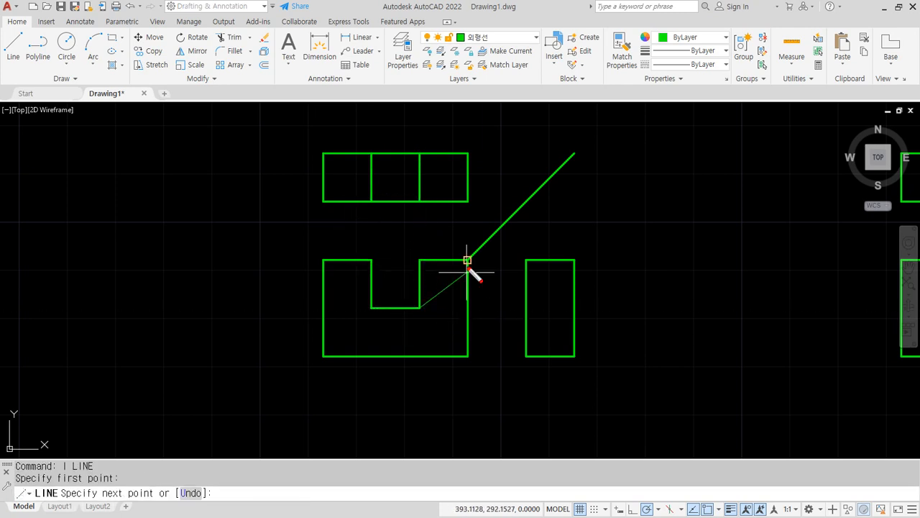
left_click(526, 307)
left_click(575, 308)
key("Escape")
Put the horizontal line inside the U-notched block's side view on the 은선 layer.
left_click(561, 309)
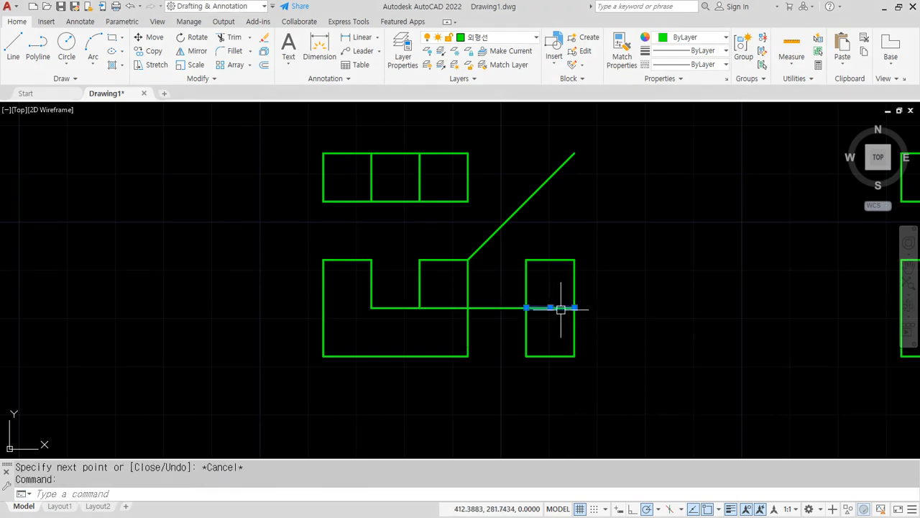
left_click(481, 42)
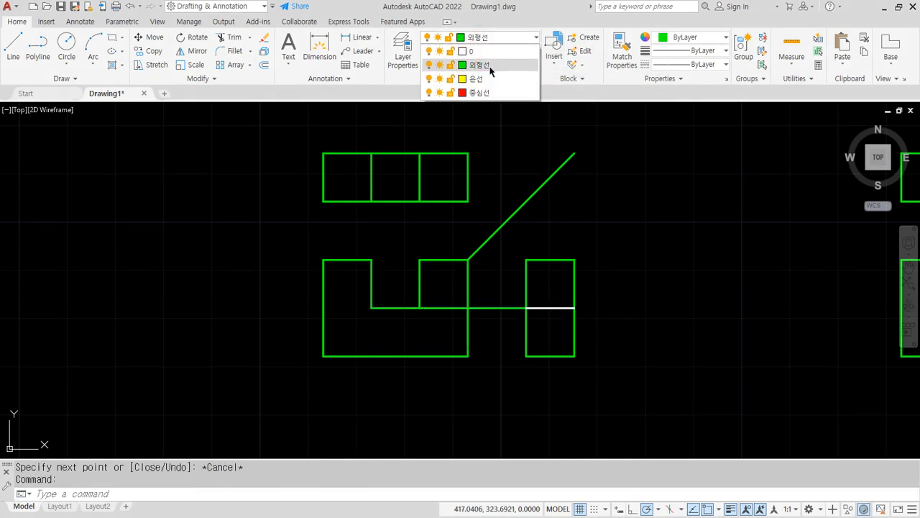
left_click(491, 52)
key("Escape")
Erase the horizontal projection segment leading to the side view and the set's diagonal construction line.
key("Delete")
left_click(485, 243)
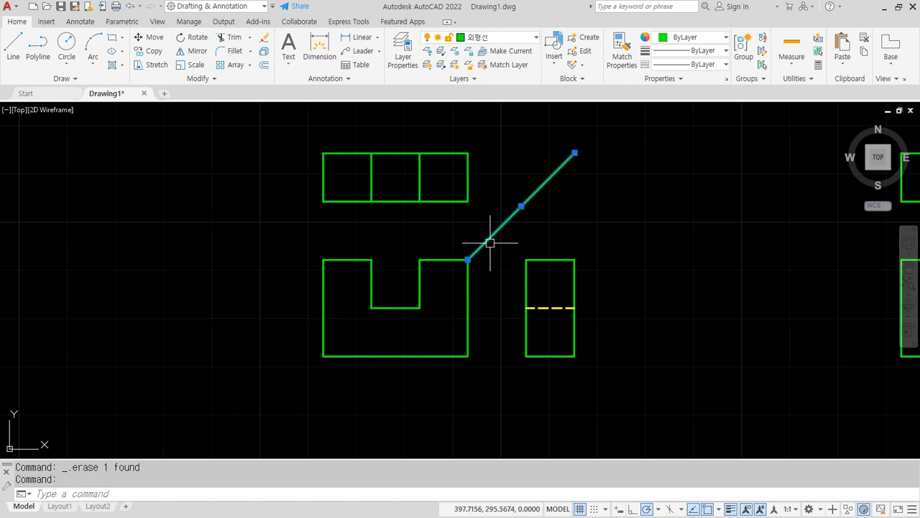
key("Delete")
In the fourth set of the upper row, offset the front view's left and upper edges 10 inward and the new vertical line another 10.
scroll(611, 297, "down", 5)
scroll(610, 295, "up", 8)
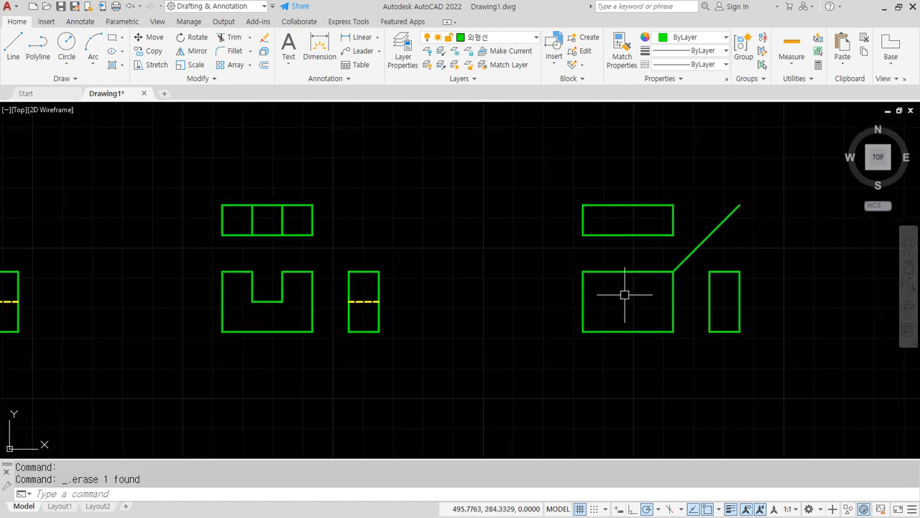
type("O")
key("Return")
type("10")
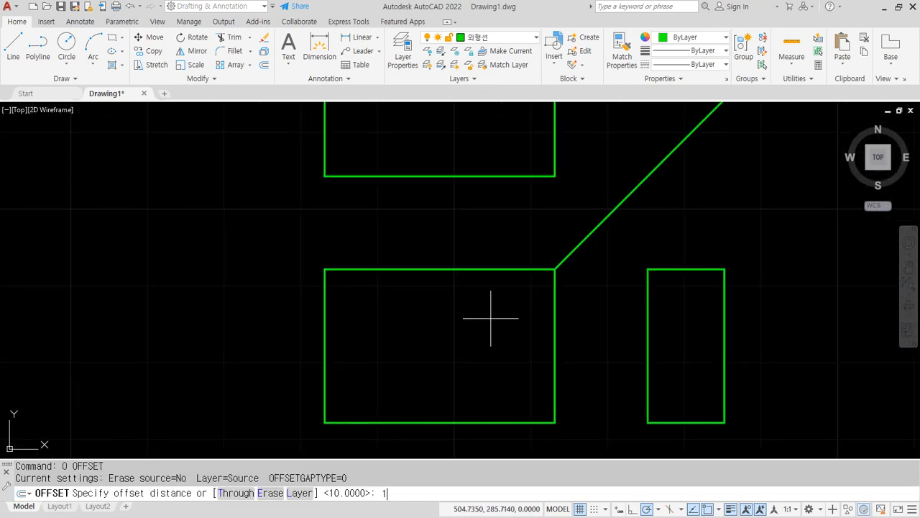
key("Return")
left_click(324, 330)
left_click(399, 322)
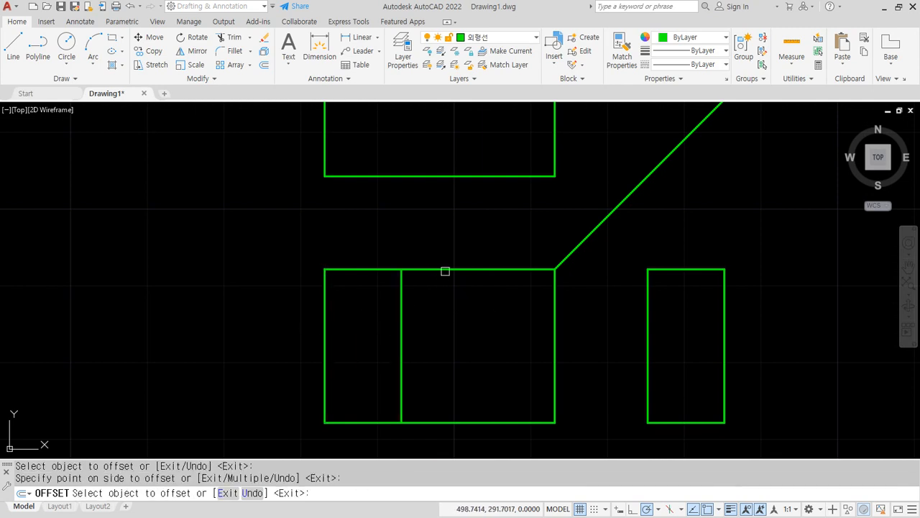
left_click(445, 269)
left_click(446, 320)
left_click(395, 315)
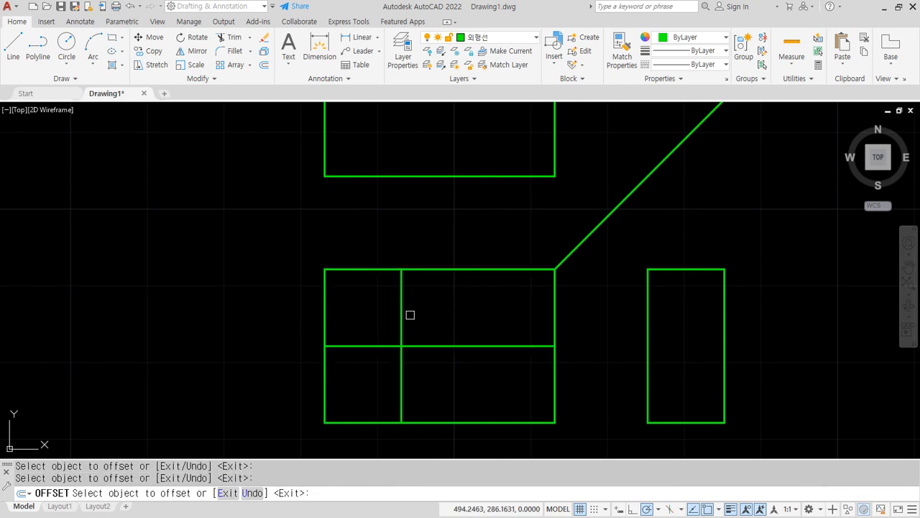
left_click(402, 315)
left_click(513, 304)
key("Return")
Trim the front view's upper corner areas and the inner lines below to leave an inverted T outline.
type("tr")
key("Return")
left_click(574, 306)
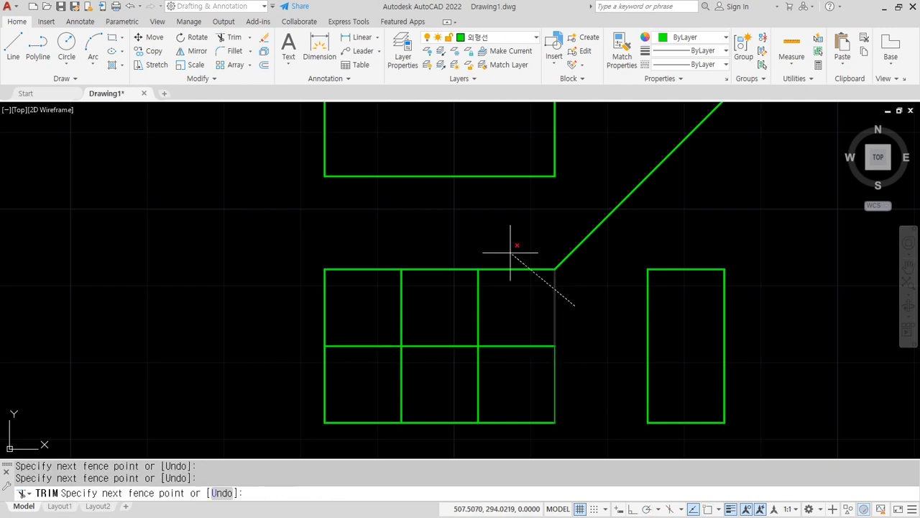
left_click(511, 252)
key("Return")
left_click_drag(353, 258, 364, 251)
left_click_drag(281, 319, 375, 241)
mouse_move(382, 393)
left_mouse_down()
mouse_move(443, 328)
mouse_move(436, 333)
mouse_move(505, 397)
left_mouse_up()
key("Return")
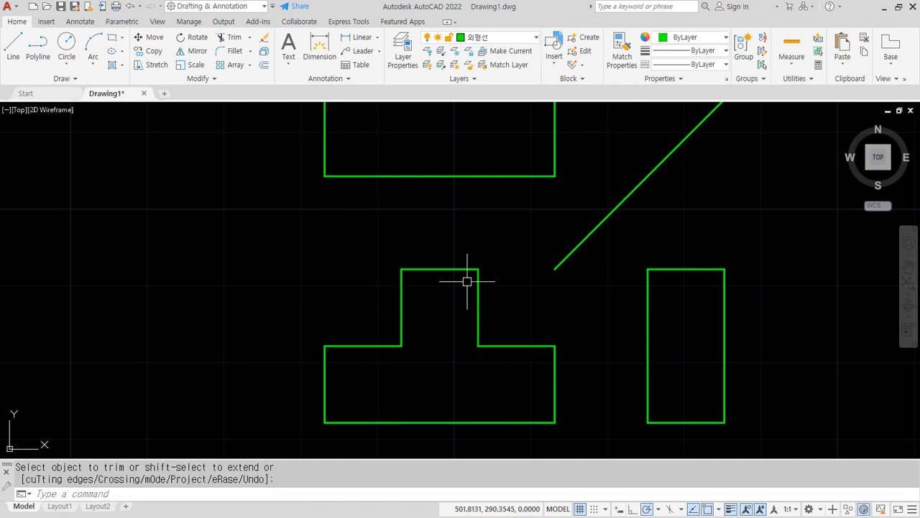
Draw two vertical lines across the top view, aligned with the sides of the inverted T's stem.
scroll(395, 321, "down", 2)
type("l")
key("Return")
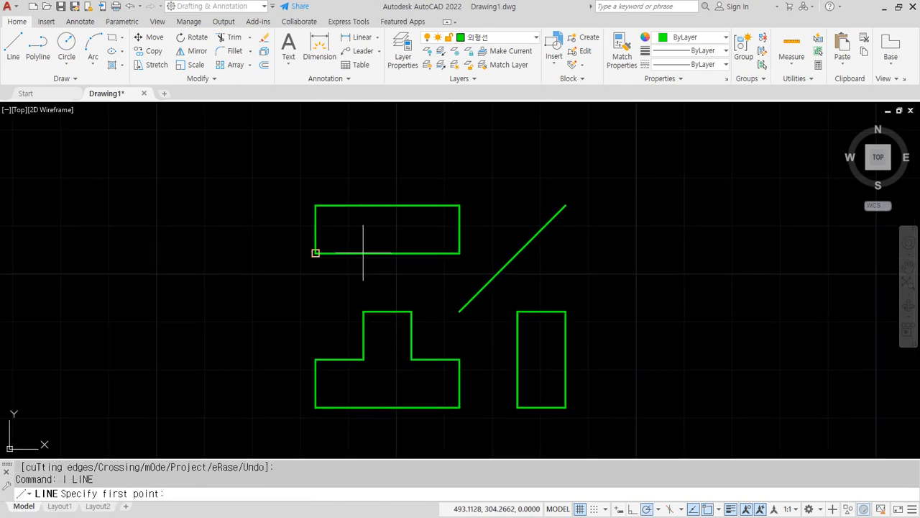
left_click(364, 253)
left_click(364, 206)
key("Return")
key("Return")
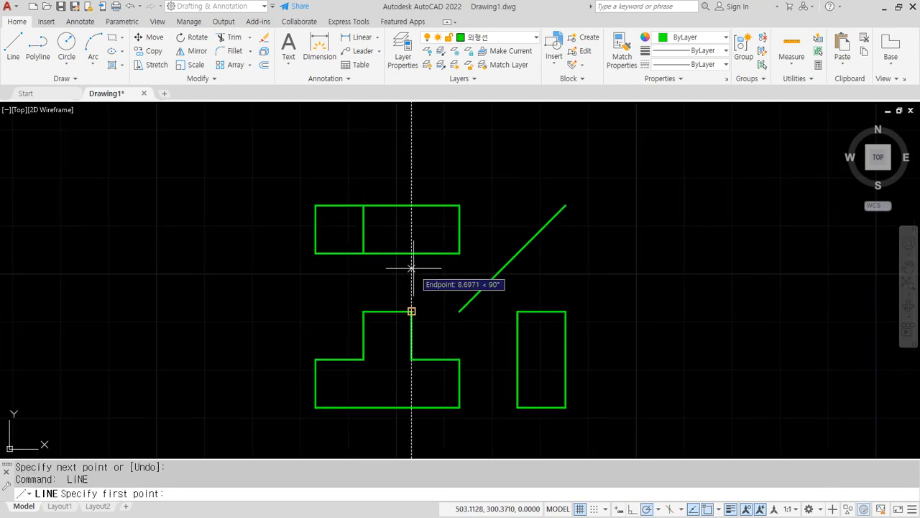
left_click(411, 311)
left_click(411, 206)
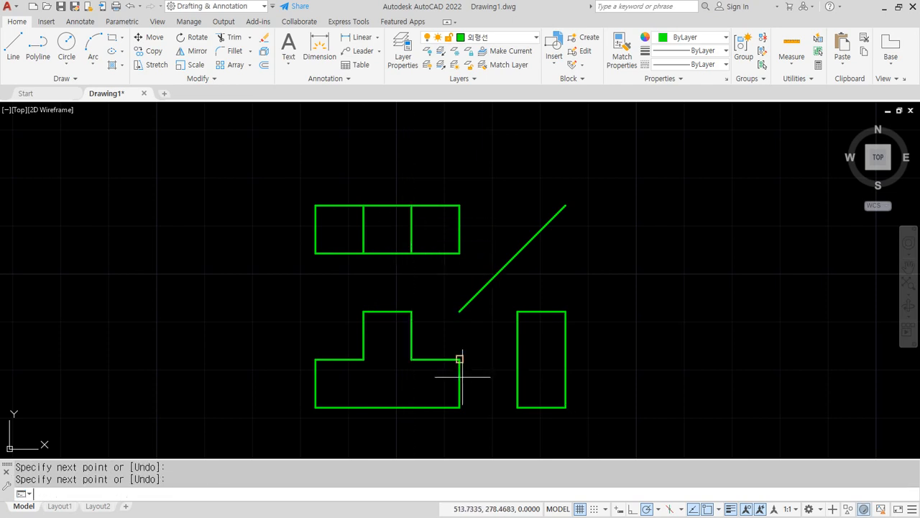
key("Return")
Draw a horizontal line across the side view at the height of the inverted T's shoulders.
key("Return")
left_click(518, 359)
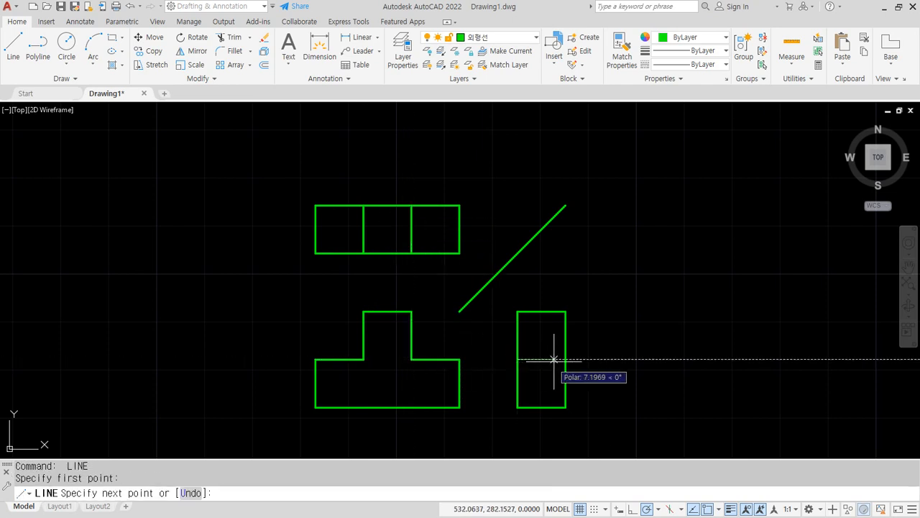
left_click(566, 359)
key("Return")
Erase the diagonal construction line of the inverted T block's views.
left_click(540, 209)
left_click(465, 326)
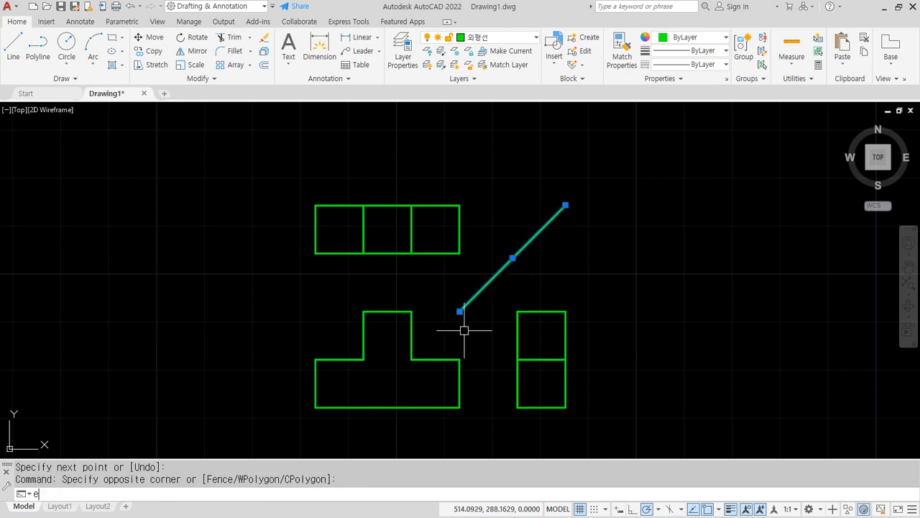
type("e")
key("Return")
In the first set of the second row, offset the front view's left edge 10 inward and the new line another 10.
scroll(145, 355, "down", 6)
scroll(144, 355, "up", 2)
middle_click_drag(145, 355, 308, 263)
scroll(389, 309, "up", 2)
middle_click_drag(424, 323, 366, 294)
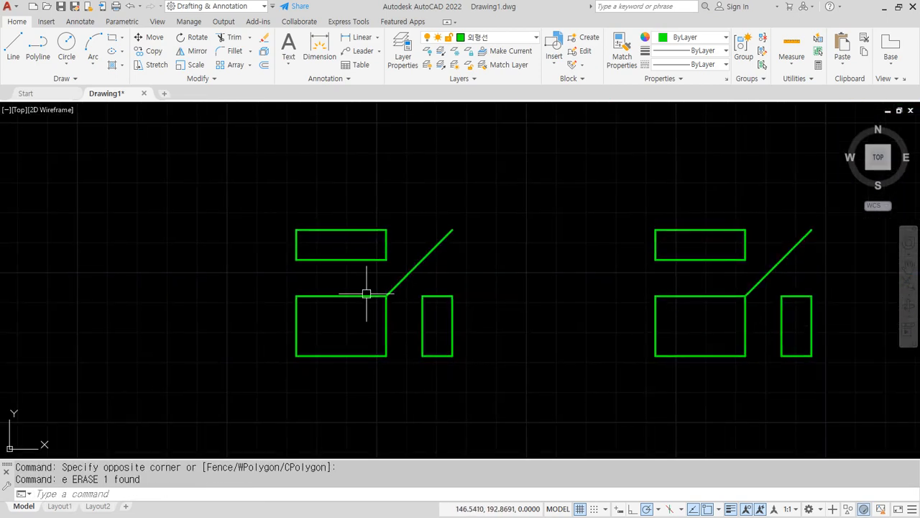
type("o")
key("Return")
type("1")
key("Return")
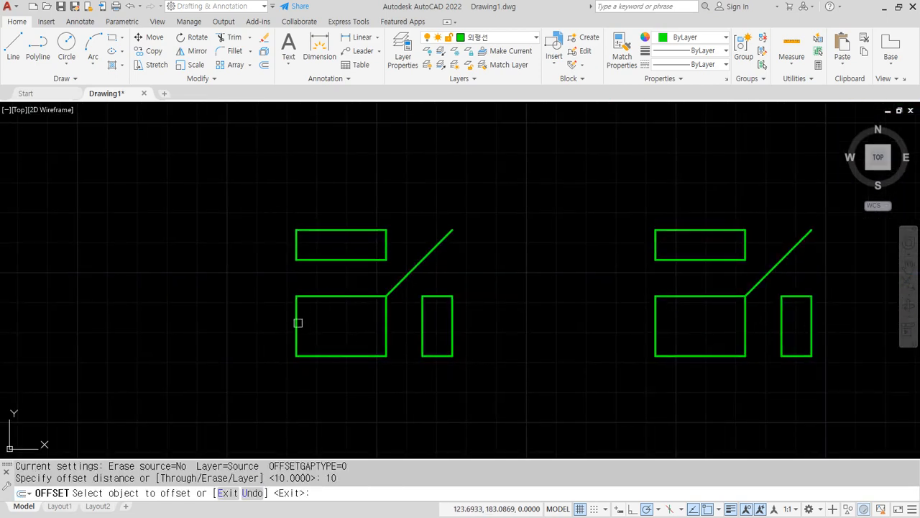
left_click(298, 323)
left_click(335, 326)
scroll(335, 327, "up", 2)
left_click(320, 328)
left_click(411, 320)
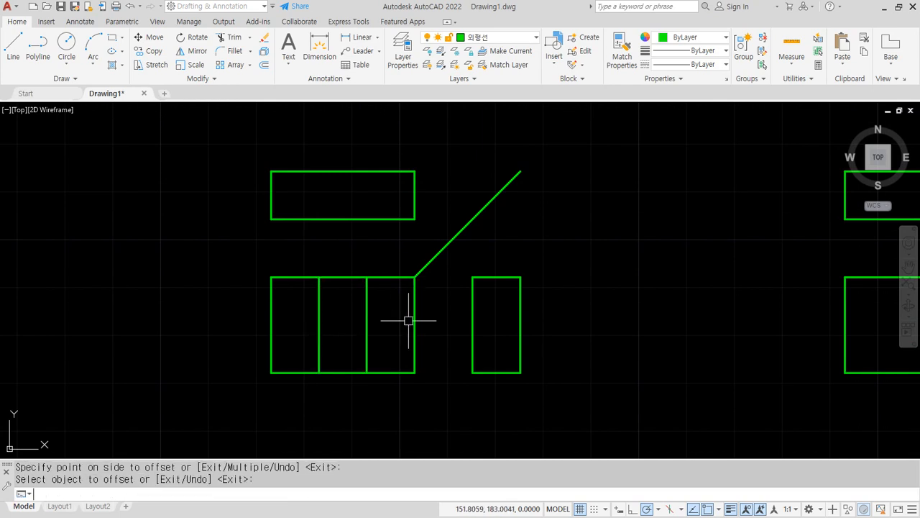
key("Return")
Offset the front view's upper and lower edges 5 inward.
key("Return")
type("5")
key("Return")
left_click(393, 277)
left_click(408, 330)
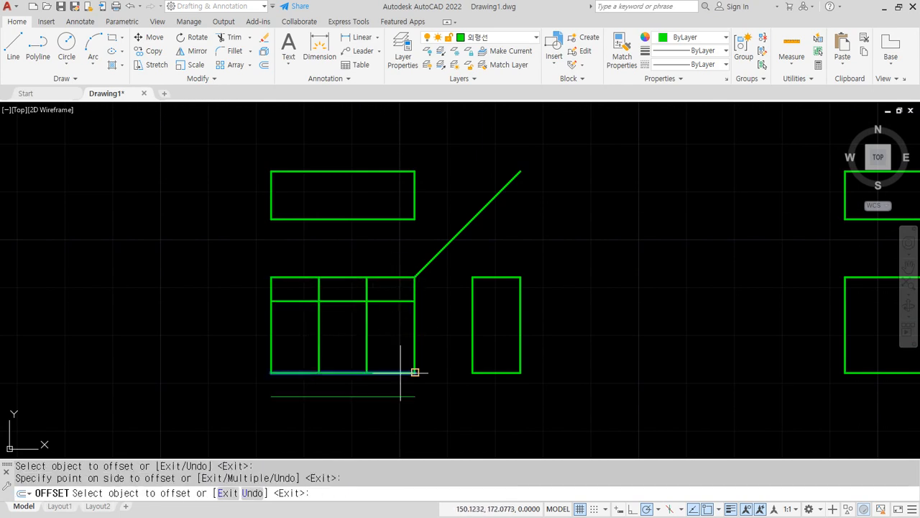
left_click(396, 346)
key("Return")
Trim the offset lines around the center with a fence to leave a square opening inside the front view.
type("tr")
key("Return")
type("f")
key("Return")
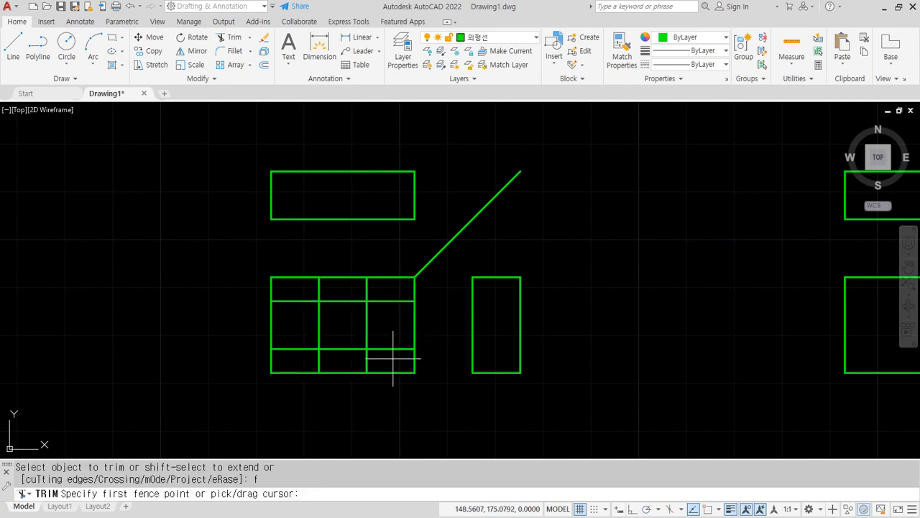
left_click_drag(393, 358, 389, 290)
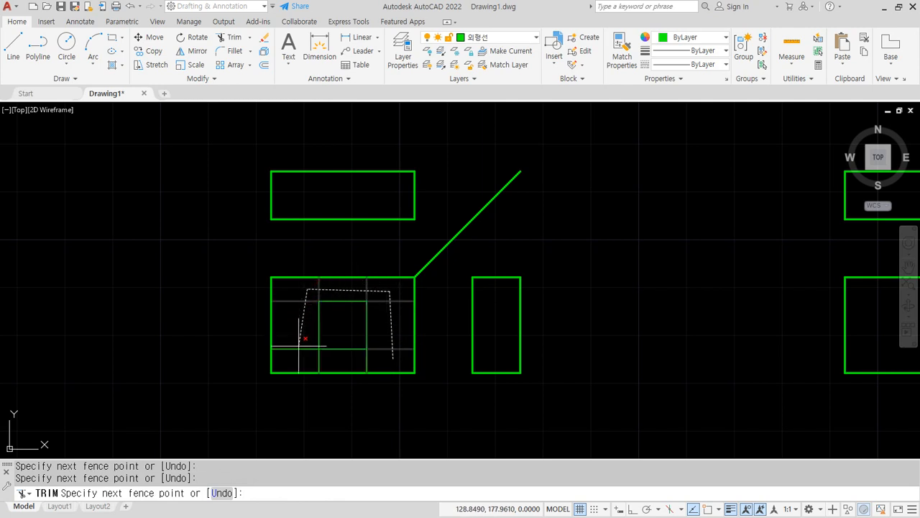
left_click_drag(369, 367, 396, 366)
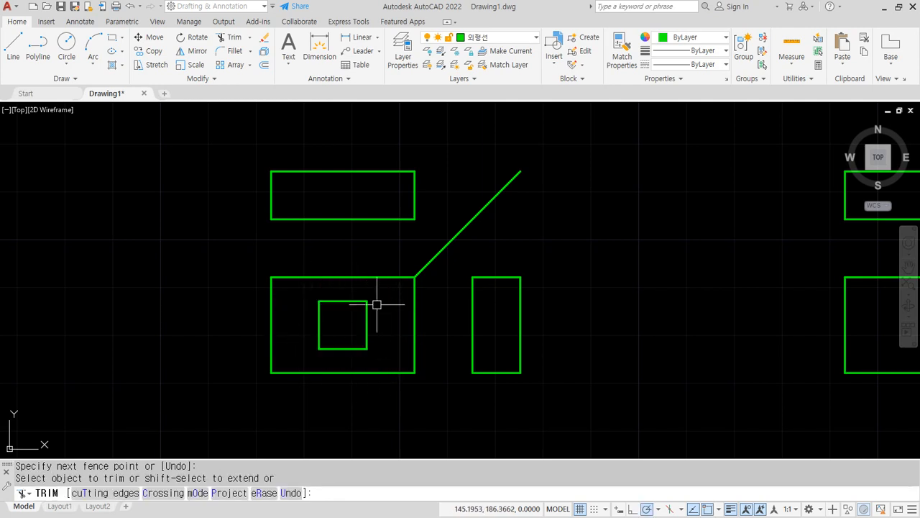
key("Escape")
Draw two vertical lines across the top view, aligned with the sides of the square opening.
type("l")
key("Return")
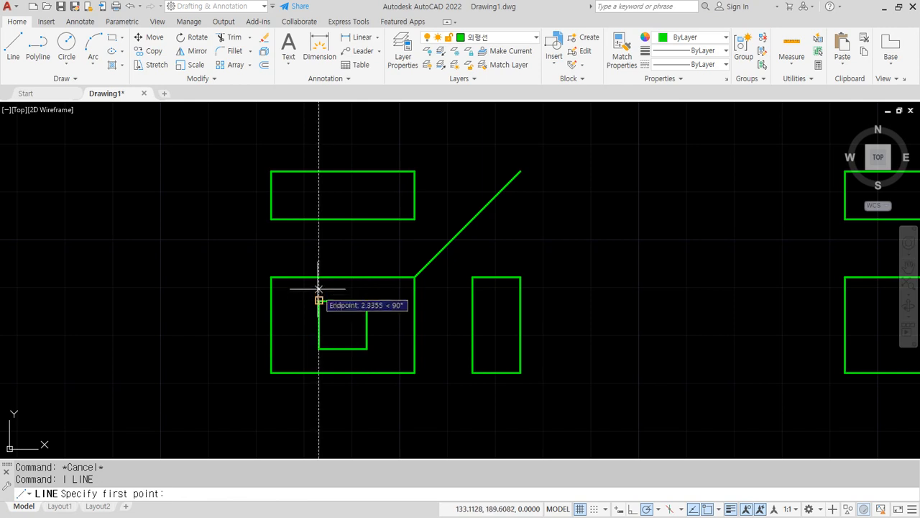
left_click(319, 219)
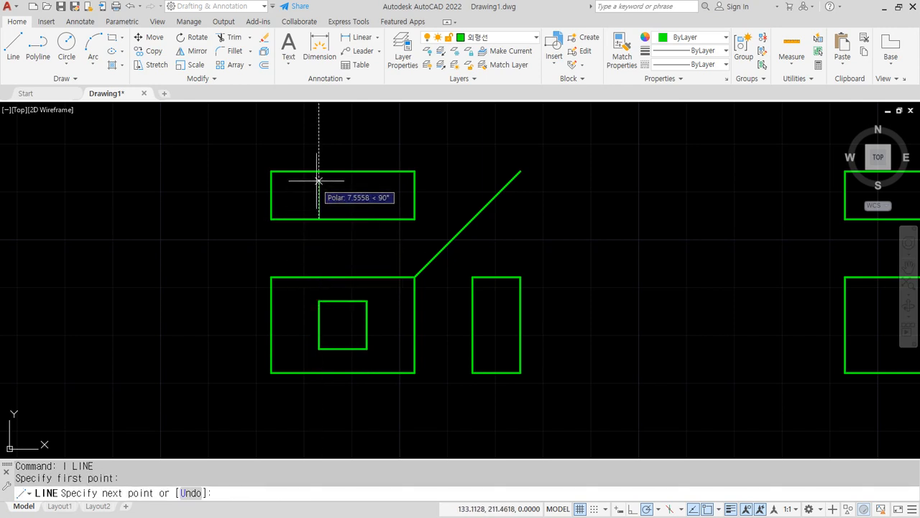
left_click(318, 171)
key("Return")
key("Return")
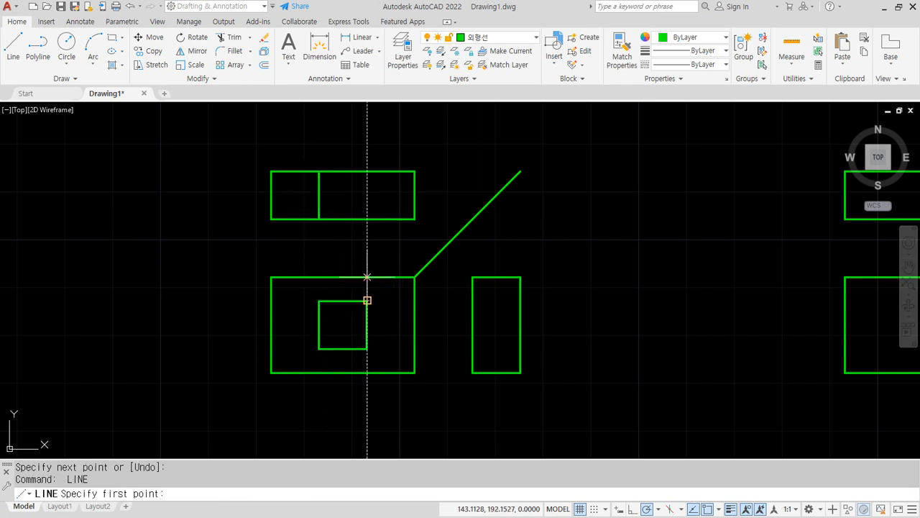
left_click(366, 218)
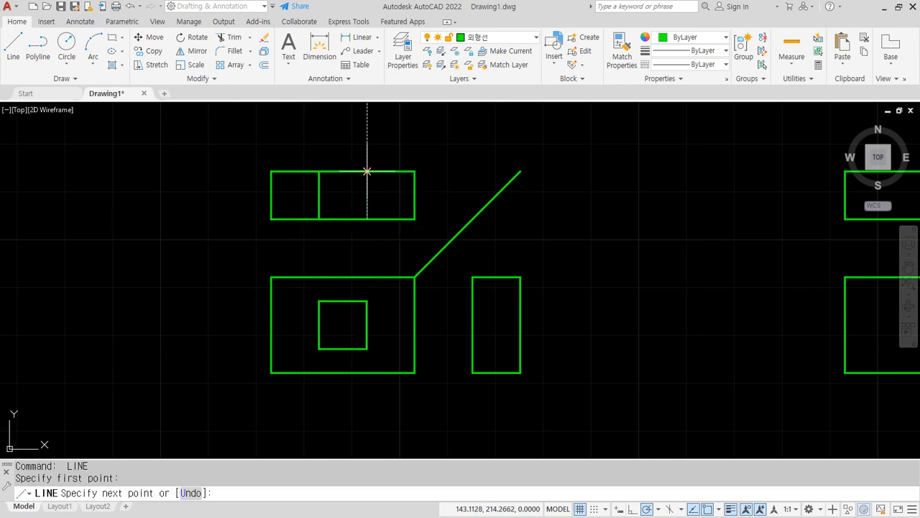
left_click(367, 172)
key("Return")
Put the two vertical lines inside the top view on the 은선 layer.
left_click(384, 194)
left_click(310, 203)
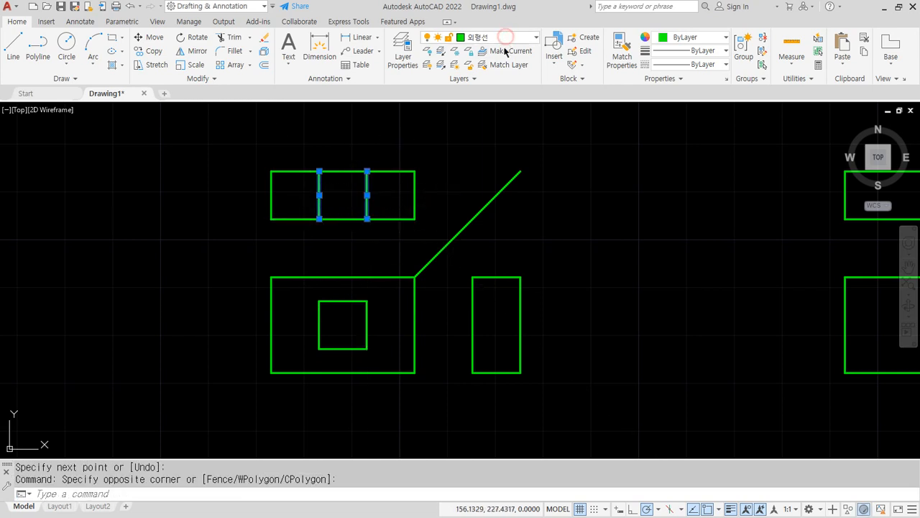
left_click(506, 37)
left_click(497, 76)
key("Escape")
key("Escape")
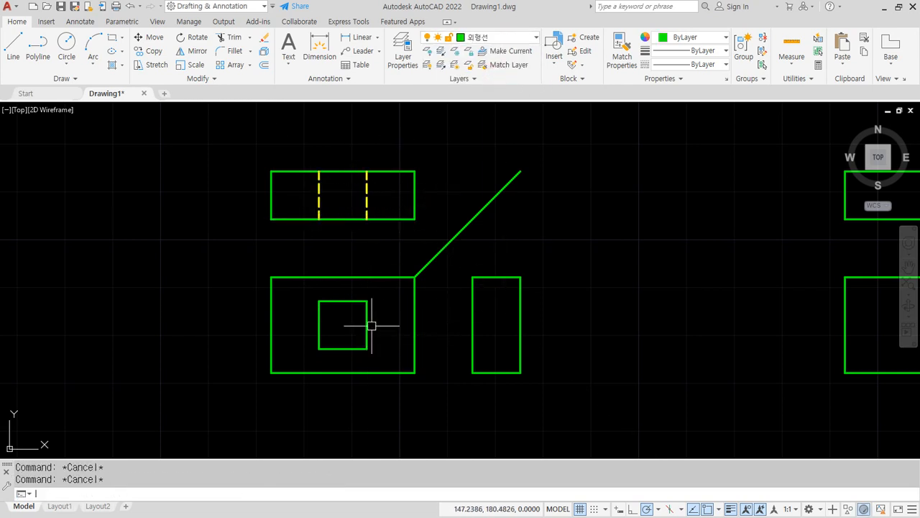
Draw two horizontal lines across the side view, aligned with the upper and lower edges of the square opening.
type("l")
key("Return")
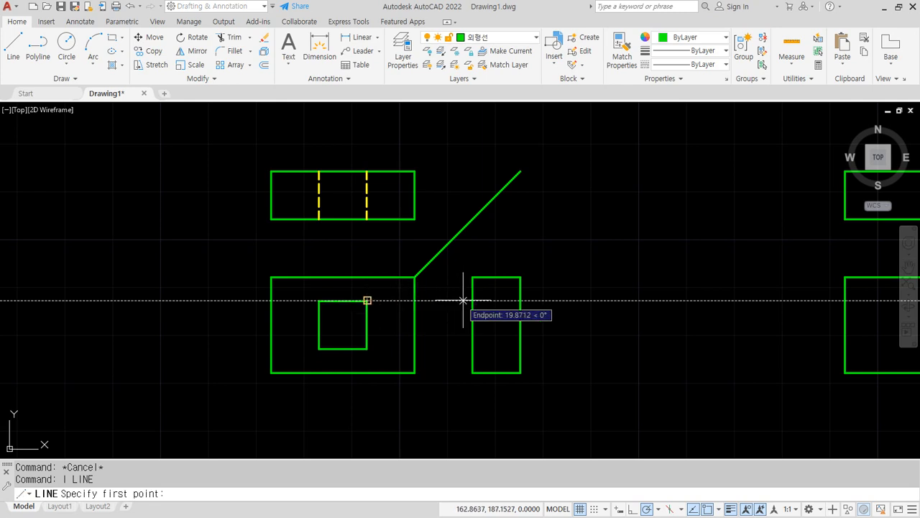
left_click(520, 300)
left_click(473, 299)
key("Return")
key("Return")
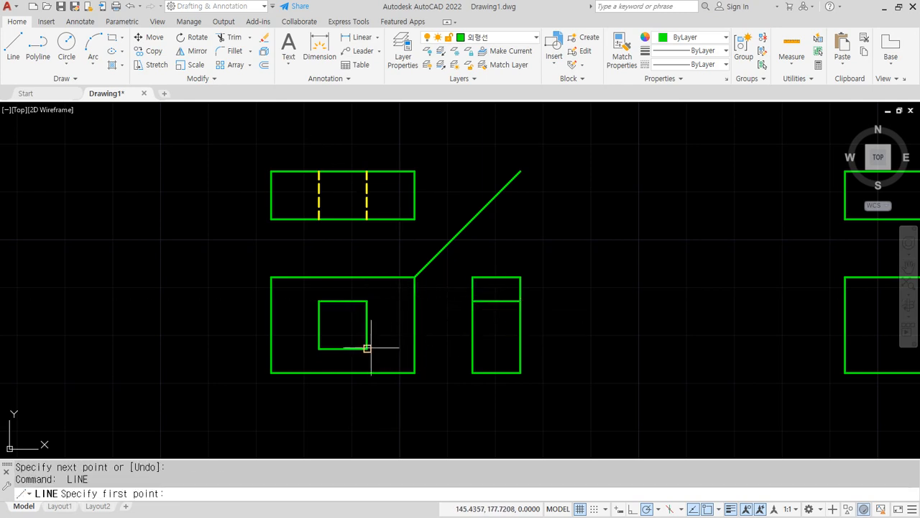
left_click(367, 349)
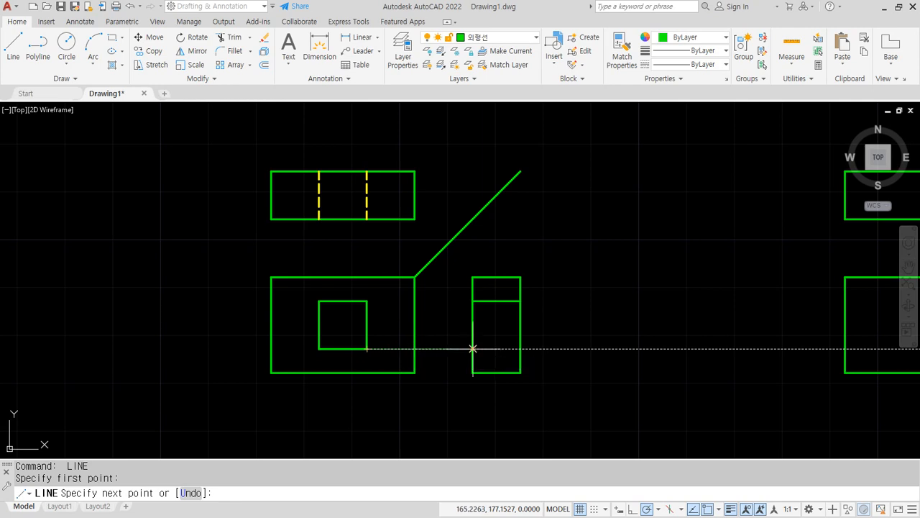
left_click(521, 349)
key("Return")
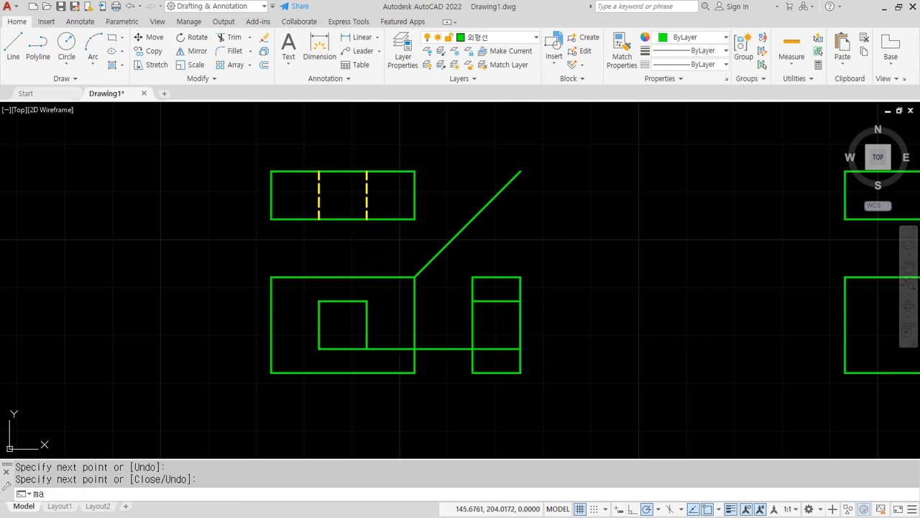
Match the properties of a dashed line in the top view onto the two horizontal lines in the side view.
type("ma")
key("Return")
left_click(368, 201)
left_click(492, 301)
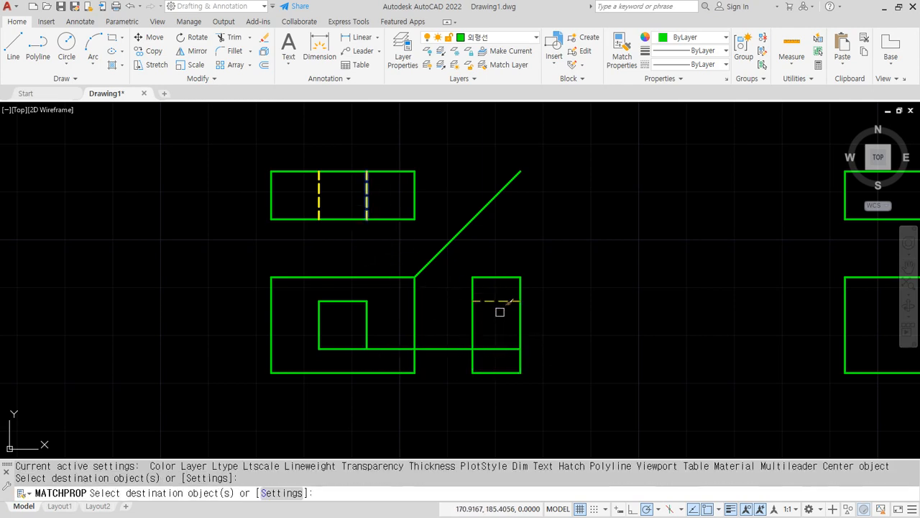
left_click(493, 350)
key("Return")
Erase the stray segment between the front and side views and this copy's 45° line.
left_click(448, 353)
left_click(435, 335)
type("e")
key("Return")
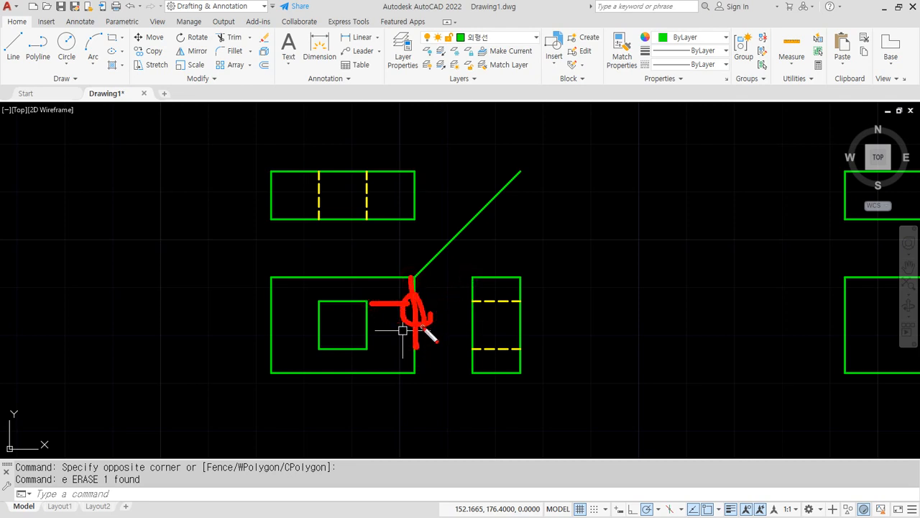
key("Escape")
left_click(400, 178)
key("Escape")
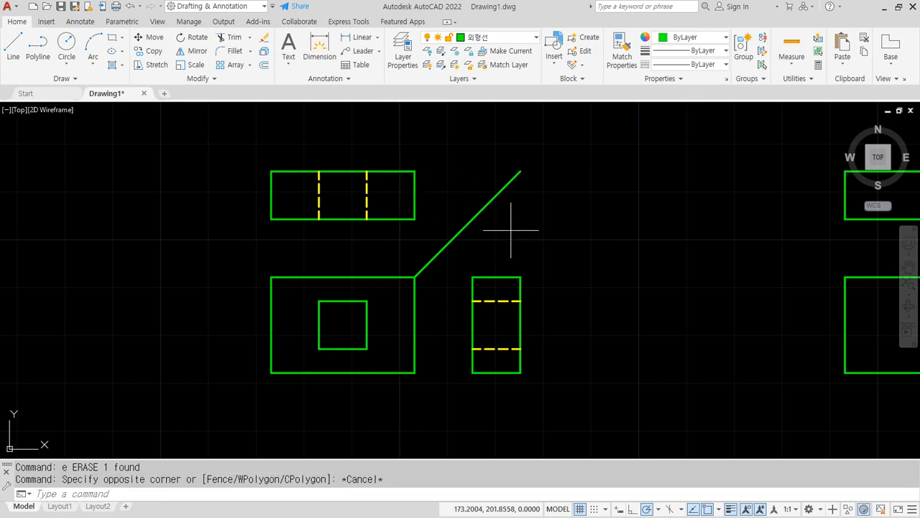
In the next copy, turn on the Midpoint snap and draw a sloped line from the front view's left edge midpoint to its upper edge midpoint.
middle_click_drag(111, 265, 171, 269)
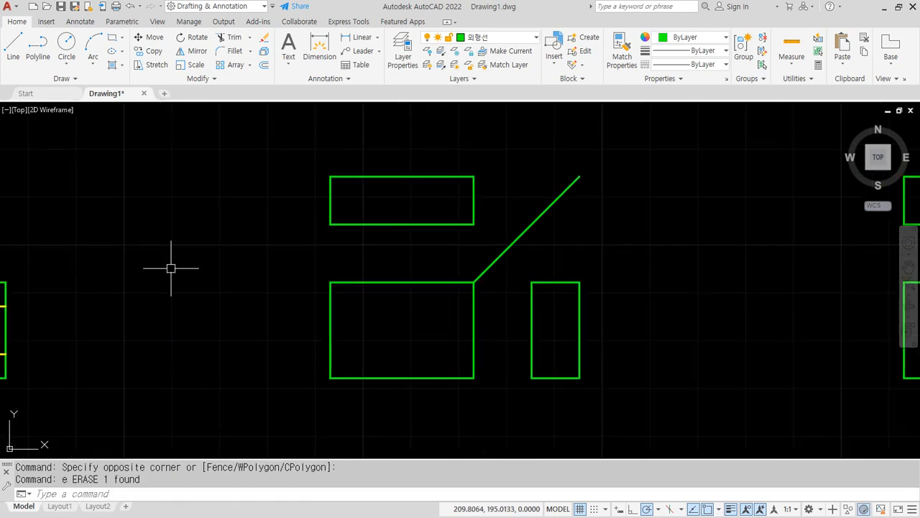
type("l")
key("Return")
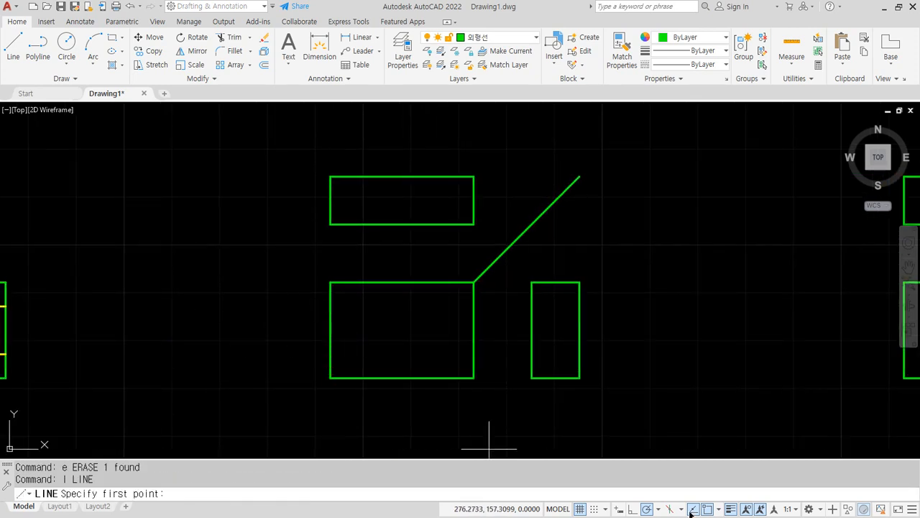
left_click(720, 509)
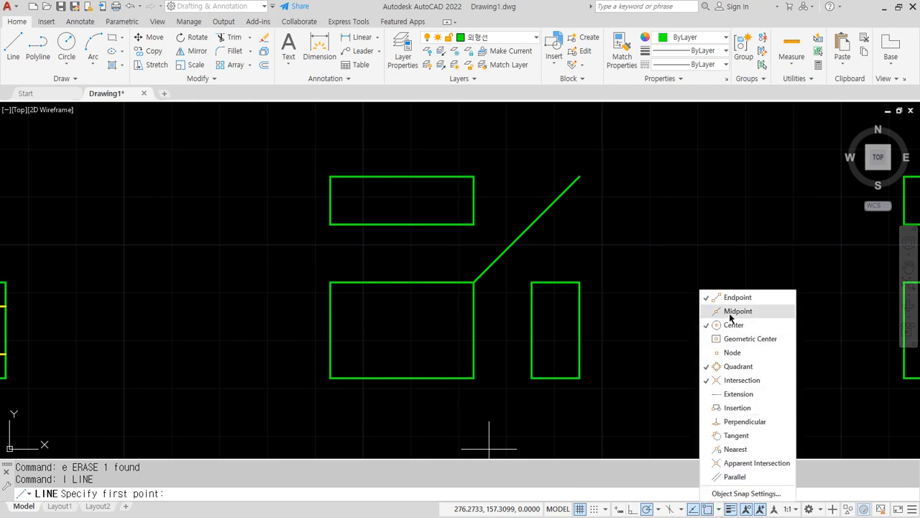
left_click(330, 329)
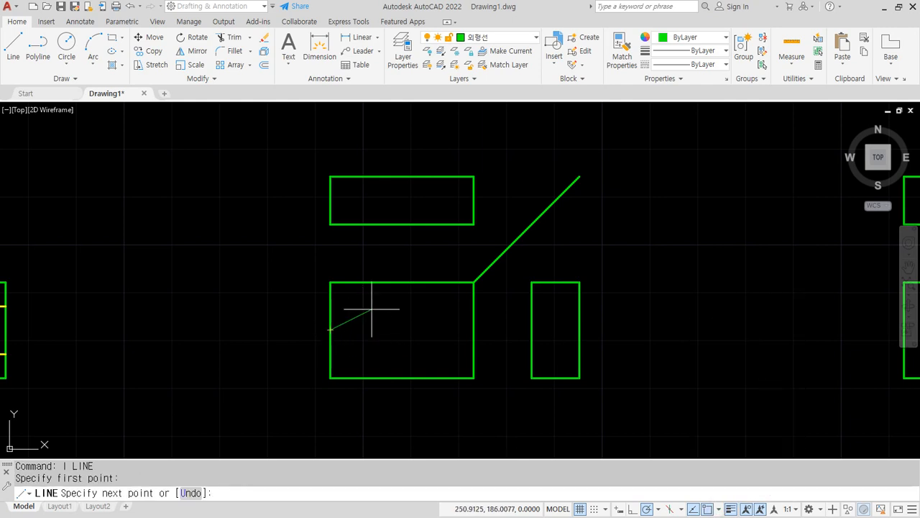
left_click(403, 282)
key("Return")
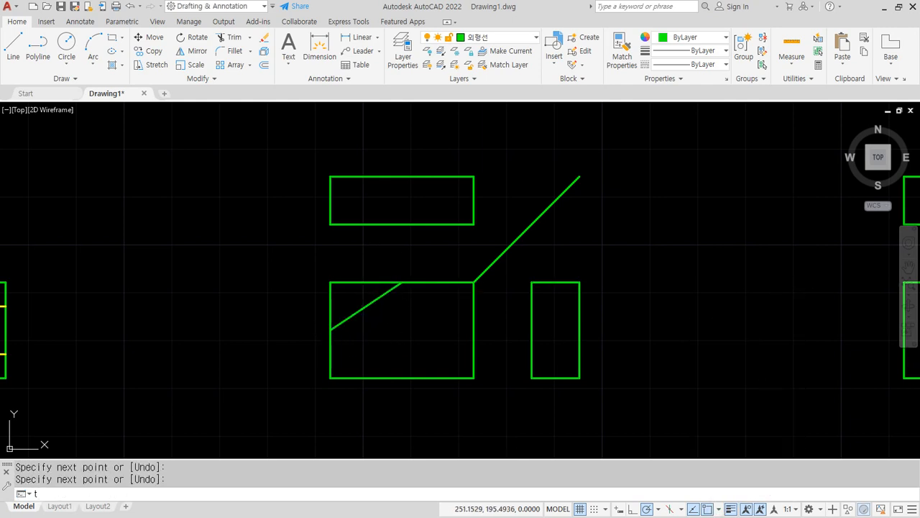
Trim away the front view's upper left corner outside the sloped line.
type("t")
key("Return")
left_click(290, 311)
key("Escape")
key("Escape")
type("tr")
key("Return")
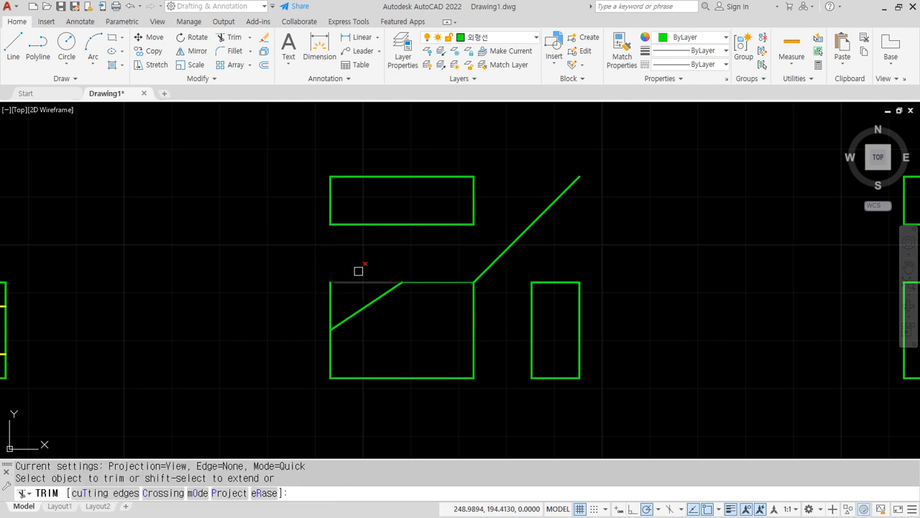
left_click_drag(358, 271, 306, 317)
key("Return")
Draw a vertical line across the top view at the slope's upper end and a horizontal line across the side view at its lower end.
type("l")
key("Return")
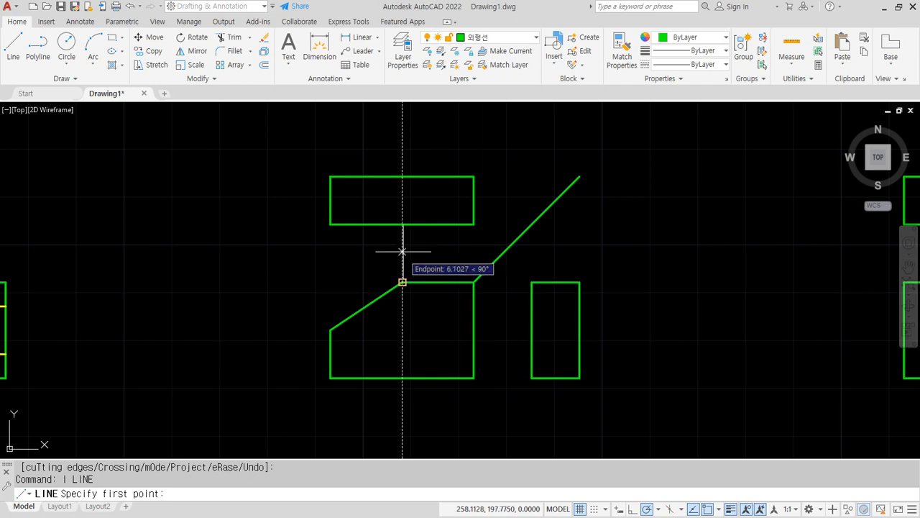
left_click(402, 225)
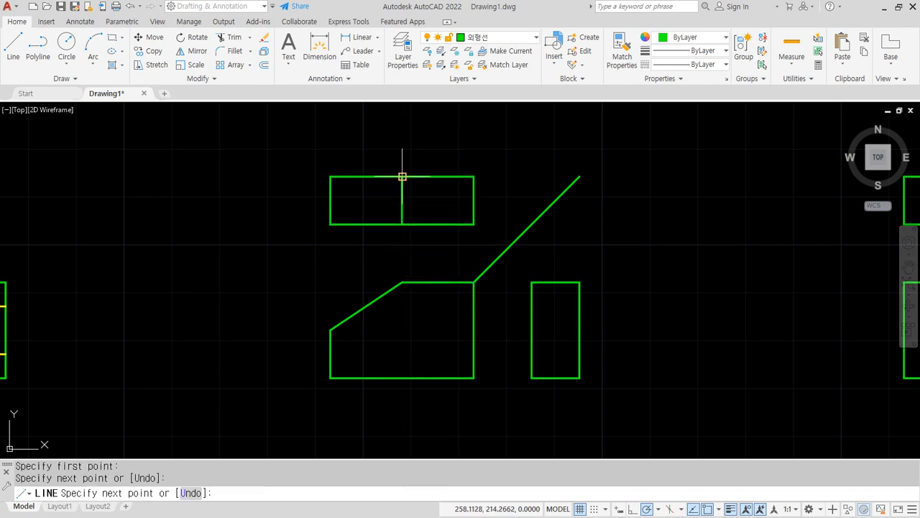
key("Return")
key("Return")
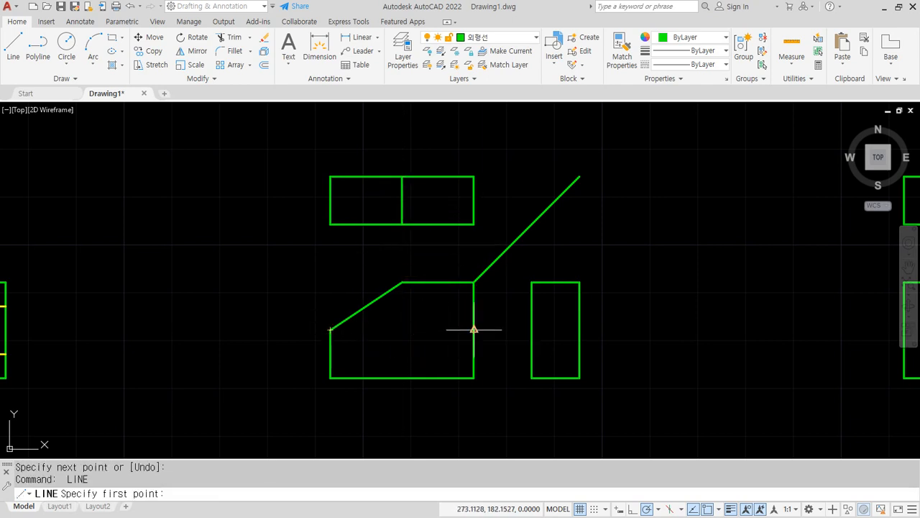
left_click(531, 330)
left_click(580, 329)
key("Return")
Put the horizontal line inside the side view on the 은선 layer.
left_click(564, 330)
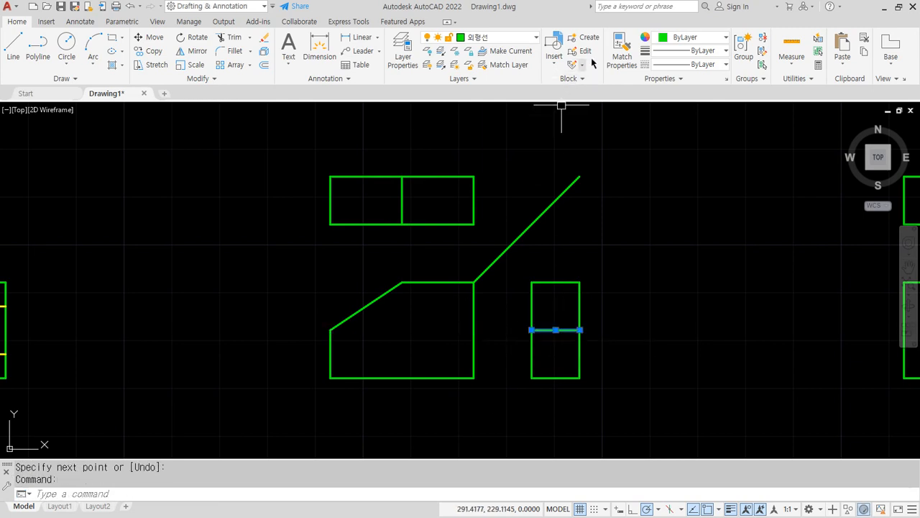
left_click(494, 39)
left_click(485, 82)
key("Escape")
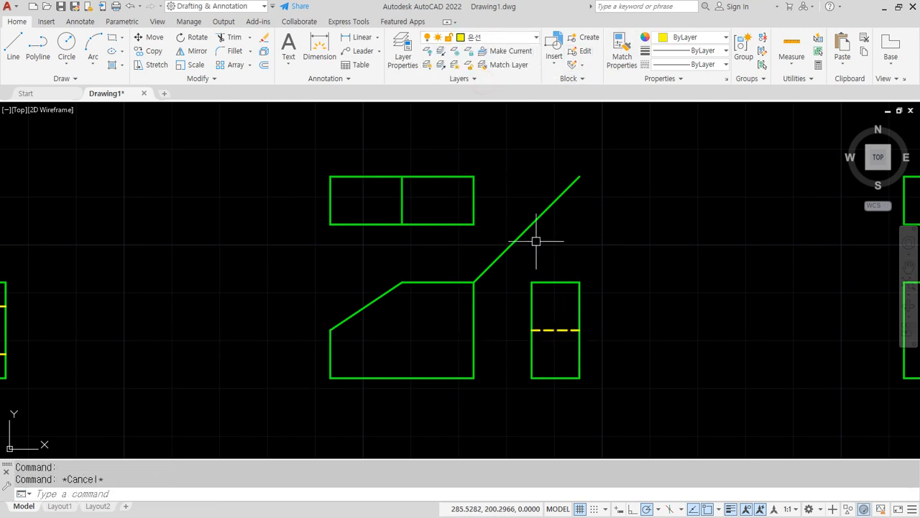
Erase the 45° line of the copy with the sloped front view.
left_click(536, 241)
left_click(534, 177)
type("e")
key("Return")
In the next untouched copy, draw a diagonal across the top view from its lower left to its upper right corner.
scroll(612, 267, "down", 3)
scroll(339, 263, "up", 5)
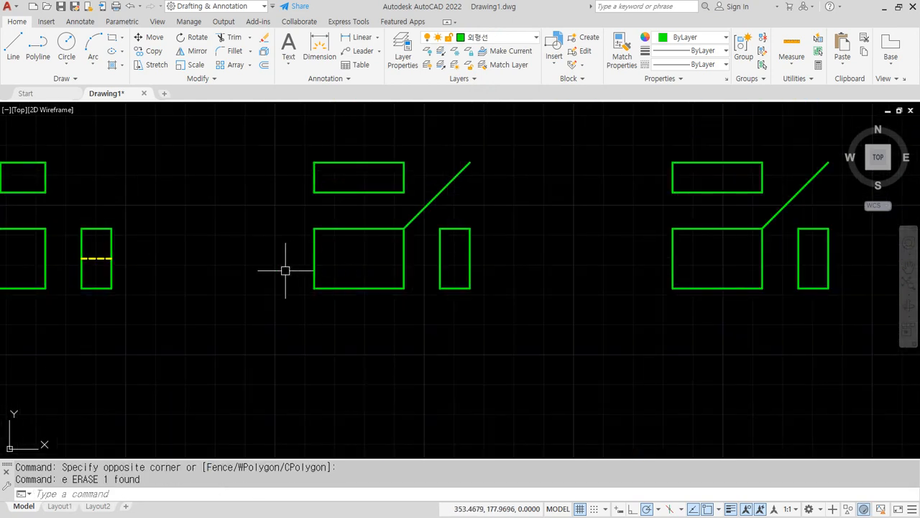
type("l")
key("Return")
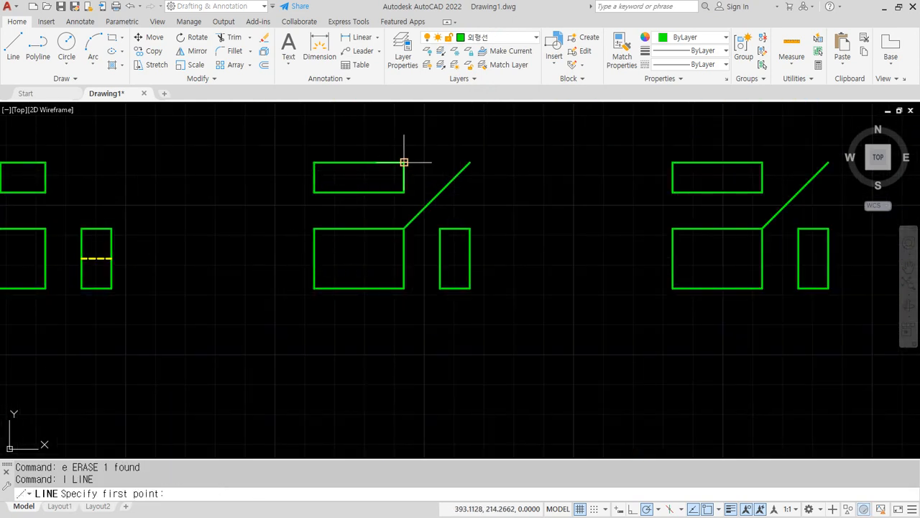
left_click(404, 162)
key("Return")
Draw diagonals across the front view from upper left to lower right and across the side view from lower left to upper right.
key("Return")
left_click(315, 229)
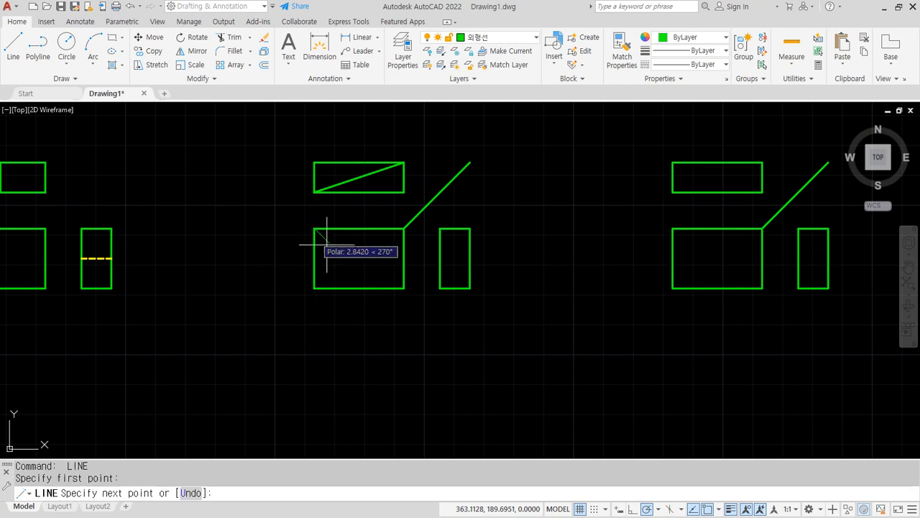
left_click(404, 288)
key("Return")
key("Return")
left_click(441, 289)
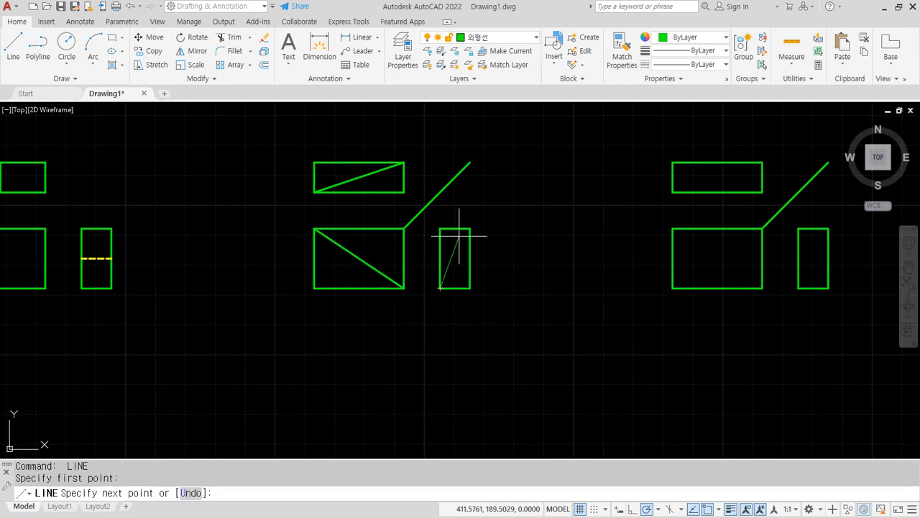
left_click(469, 230)
key("Return")
Erase the 45° line of the copy with the three diagonals.
left_click(463, 184)
left_click(430, 156)
type("e")
key("Return")
In the last copy of the row, offset the front view's left, lower and right edges 10 inward.
mouse_move(573, 260)
middle_mouse_down()
mouse_move(281, 247)
mouse_move(307, 272)
middle_mouse_up()
type("o")
key("Return")
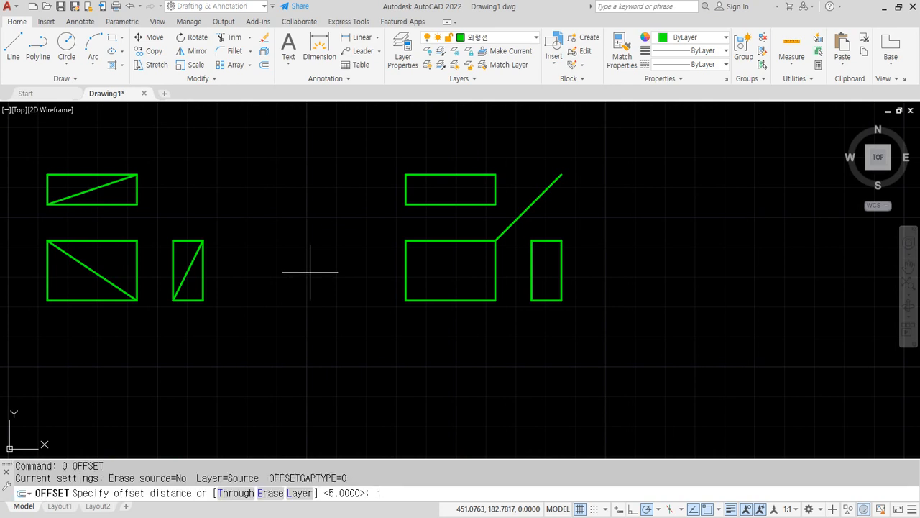
type("1")
key("Return")
left_click(405, 266)
left_click(421, 267)
left_click(450, 300)
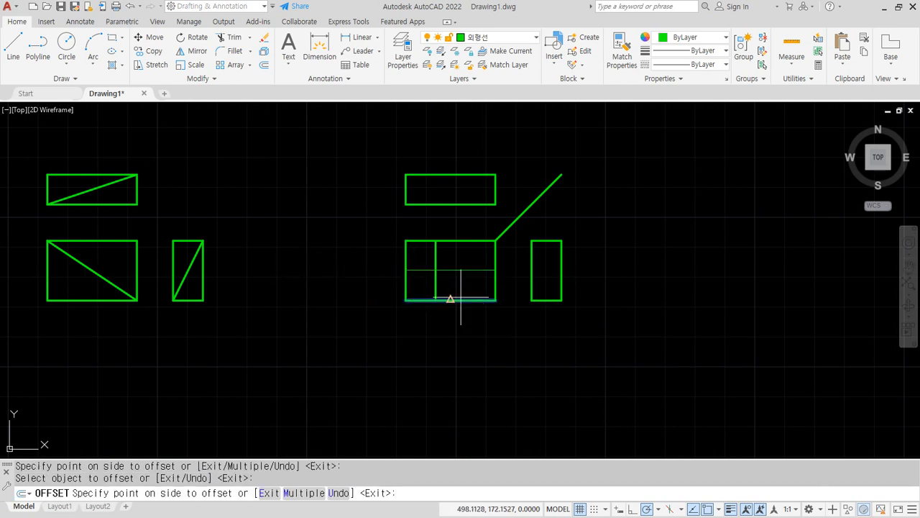
left_click(461, 296)
left_click(495, 268)
left_click(456, 270)
scroll(462, 273, "up", 4)
key("Return")
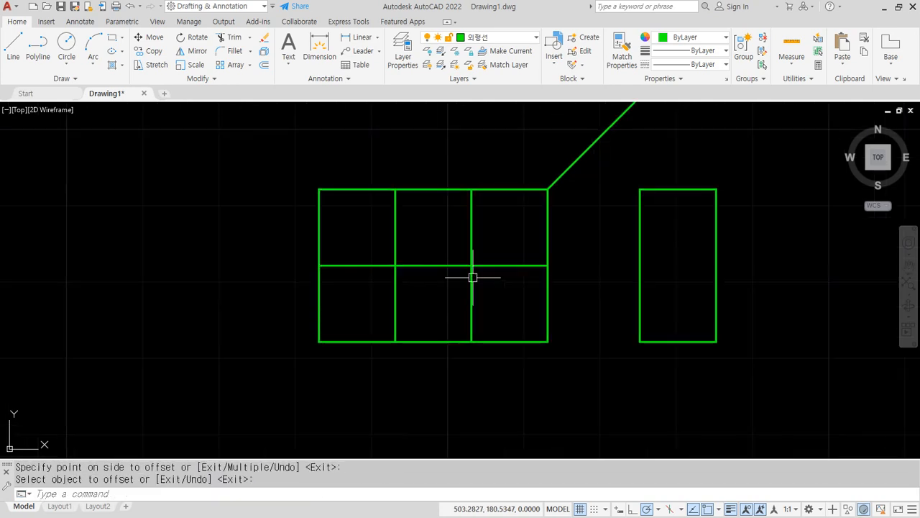
Trim the offset lines with fences to leave a square notch at the middle of the front view's upper edge.
type("tr")
key("Return")
mouse_move(503, 252)
left_mouse_down()
mouse_move(507, 243)
mouse_move(505, 295)
left_mouse_up()
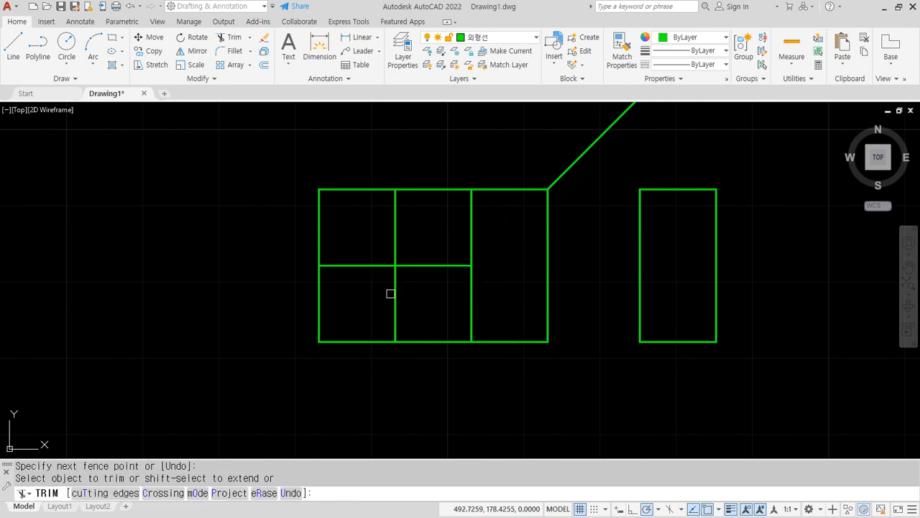
mouse_move(364, 292)
left_mouse_down()
mouse_move(485, 296)
mouse_move(345, 228)
left_mouse_up()
key("Return")
middle_click_drag(360, 210, 289, 338)
type("o")
key("Return")
key("Escape")
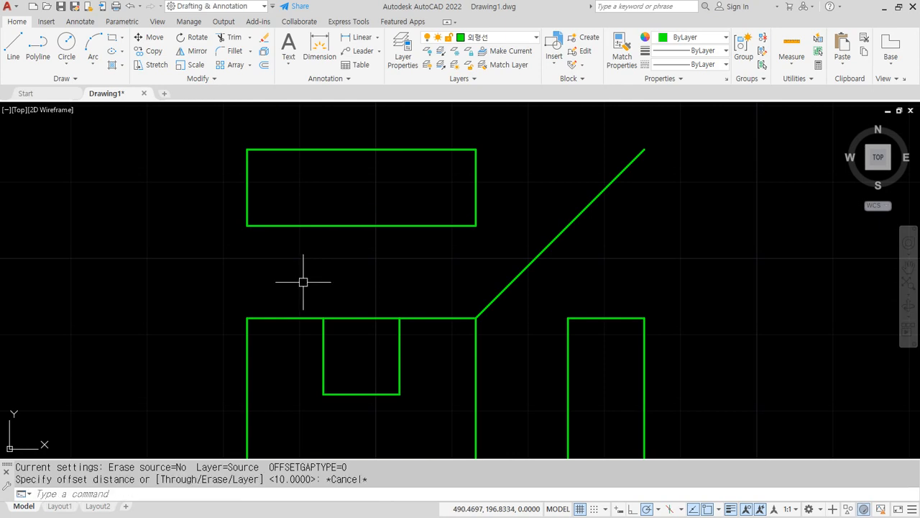
Draw two vertical lines from the top view's lower edge, aligned with the notch sides and stopping short of the upper edge.
type("l")
key("Return")
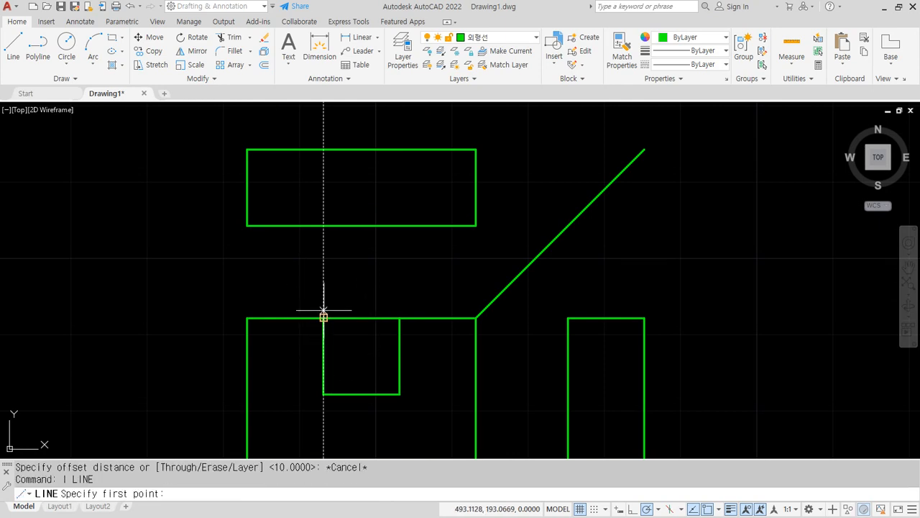
left_click(324, 225)
left_click(323, 159)
key("Return")
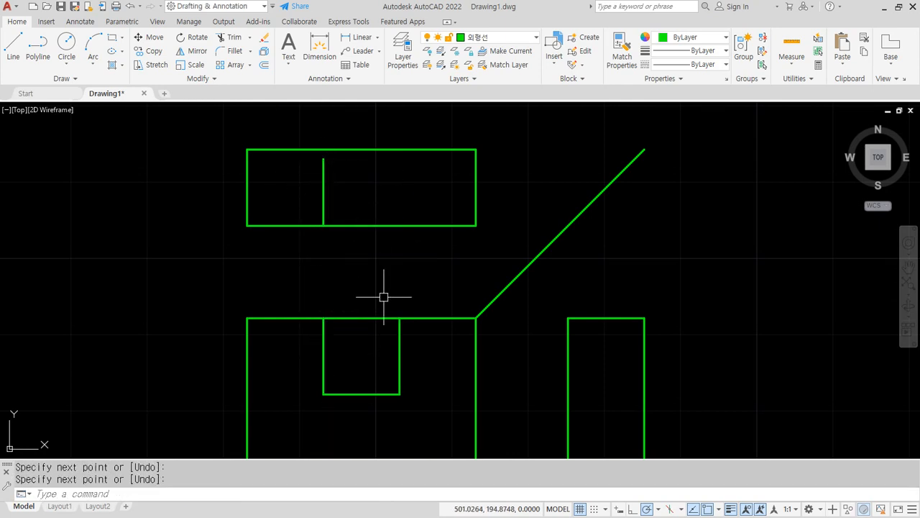
key("Return")
left_click(400, 225)
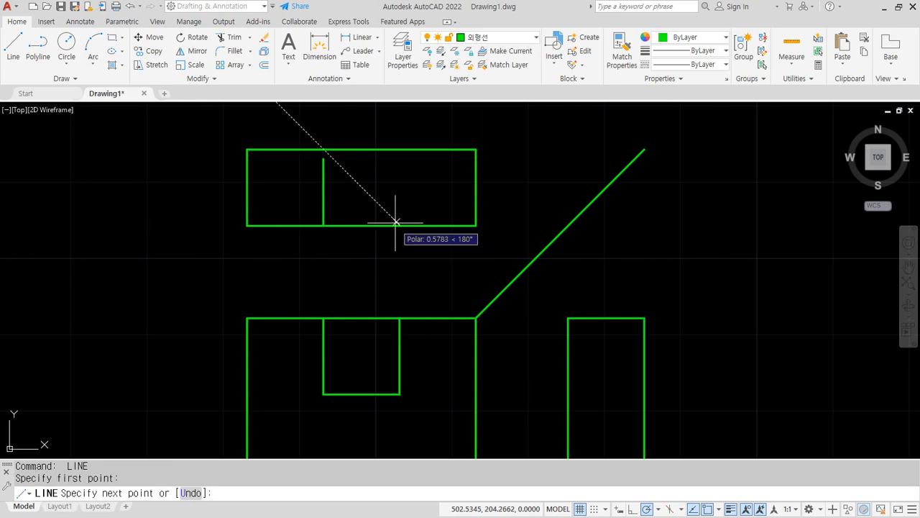
left_click(399, 165)
key("Return")
Draw a horizontal line from the side view's left edge at the notch floor level, stopping short of the right edge.
key("Return")
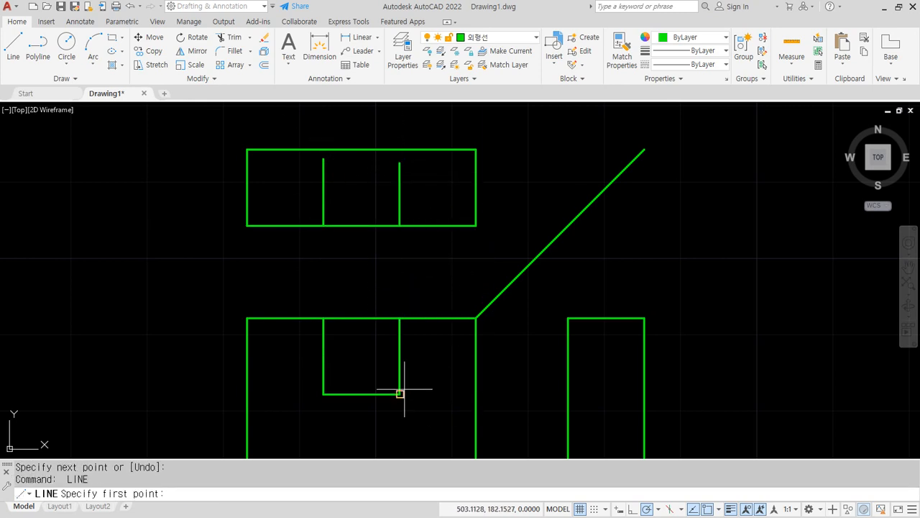
left_click(575, 394)
left_click(628, 394)
key("Return")
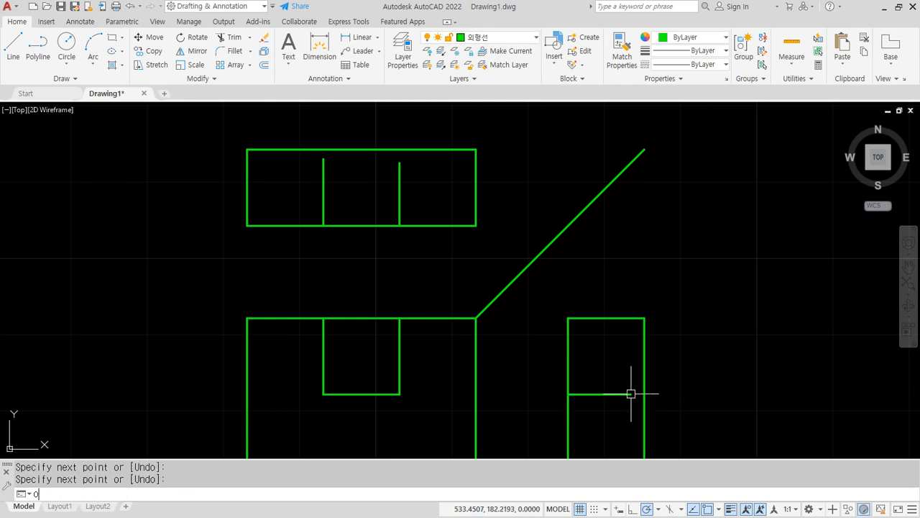
Offset the side view's left edge 5 inward.
type("o")
key("Return")
type("5")
key("Return")
left_click(570, 376)
left_click(595, 373)
key("Return")
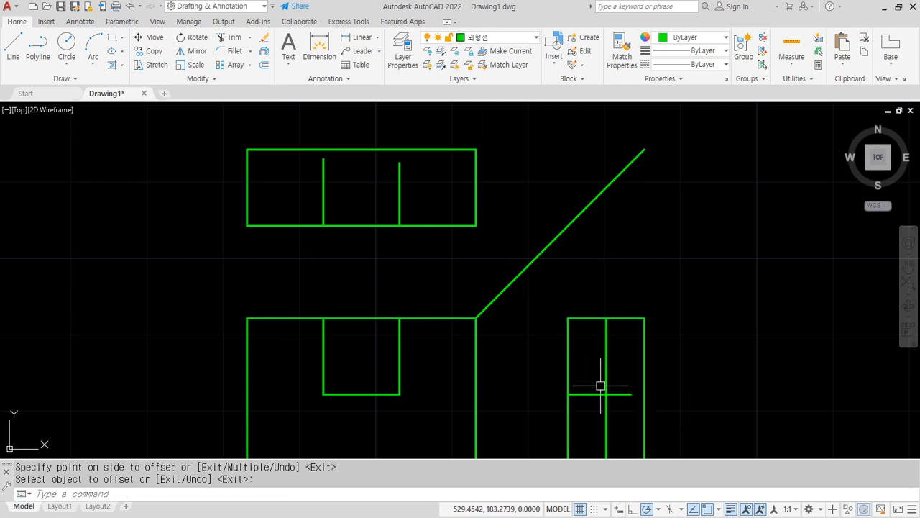
Fillet the side view's offset line and horizontal line into a sharp corner outlining the notch.
type("f")
key("Return")
left_click(598, 393)
left_click(606, 380)
Put the side view's two notch lines on the 은선 layer.
left_click(617, 410)
left_click(598, 371)
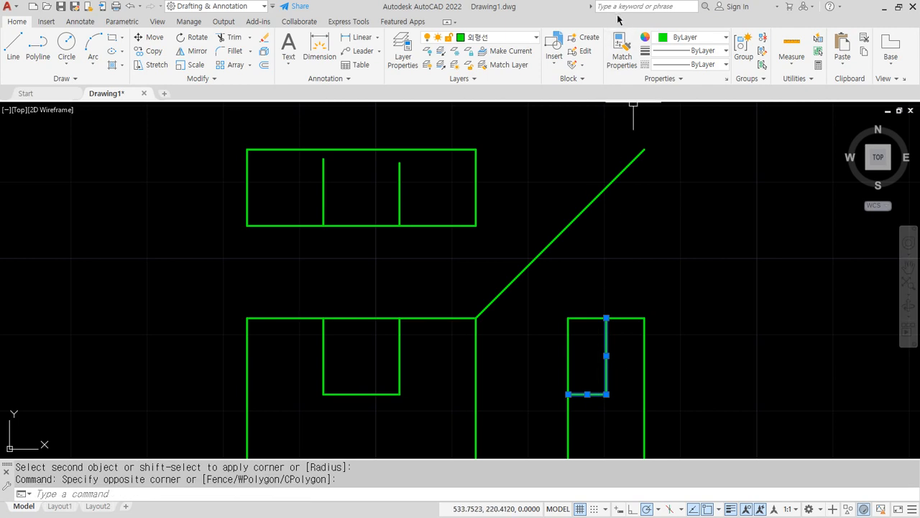
left_click(527, 41)
left_click(496, 77)
key("Escape")
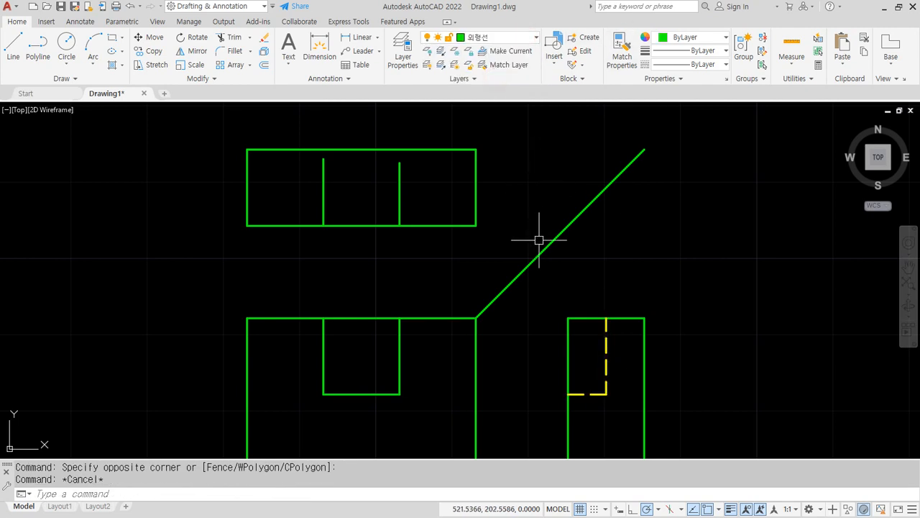
Draw a horizontal line from the diagonal miter line at the notch depth across the top view, past both notch lines.
key("Escape")
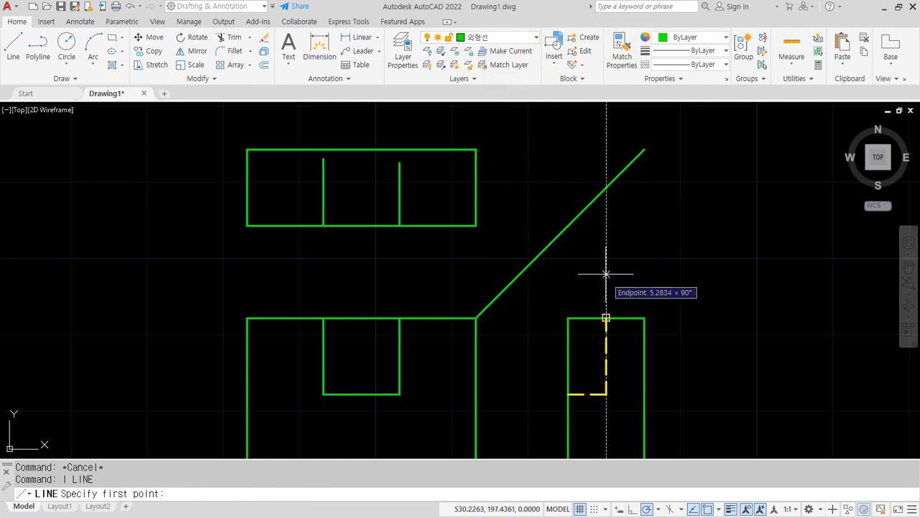
left_click(606, 187)
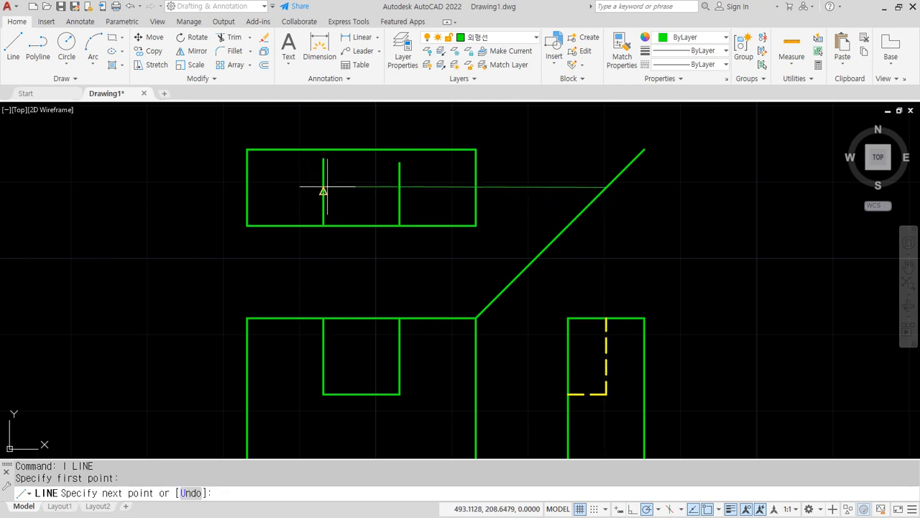
scroll(328, 187, "up", 3)
left_click(169, 194)
key("Return")
Draw a vertical projection line from the miter line down to the hidden line on the side view's top edge.
scroll(266, 234, "down", 4)
key("Return")
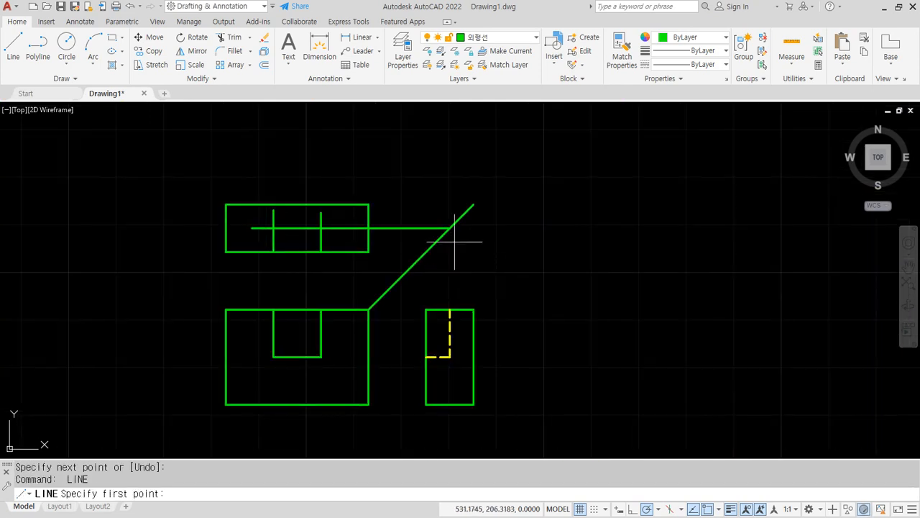
left_click(450, 228)
left_click(450, 309)
key("Return")
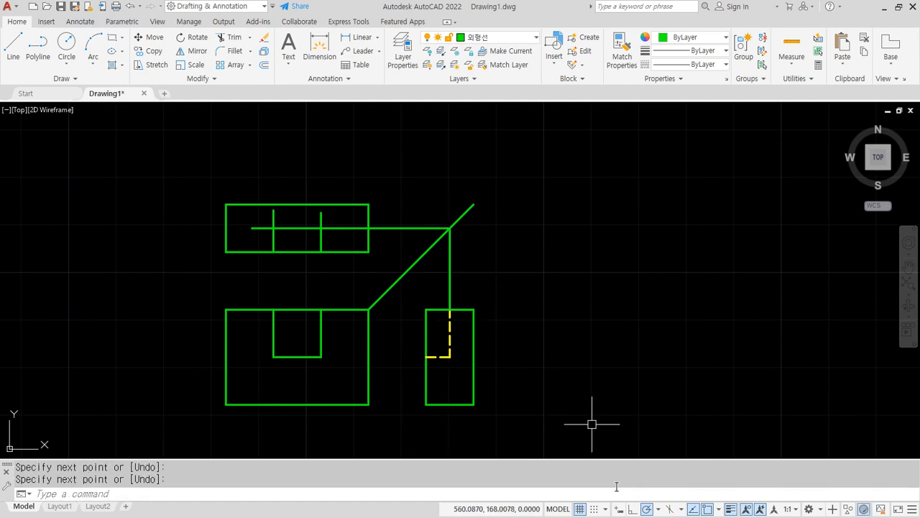
Fillet the top view's horizontal line with both vertical notch lines into sharp corners outlining the notch.
scroll(459, 405, "up", 2)
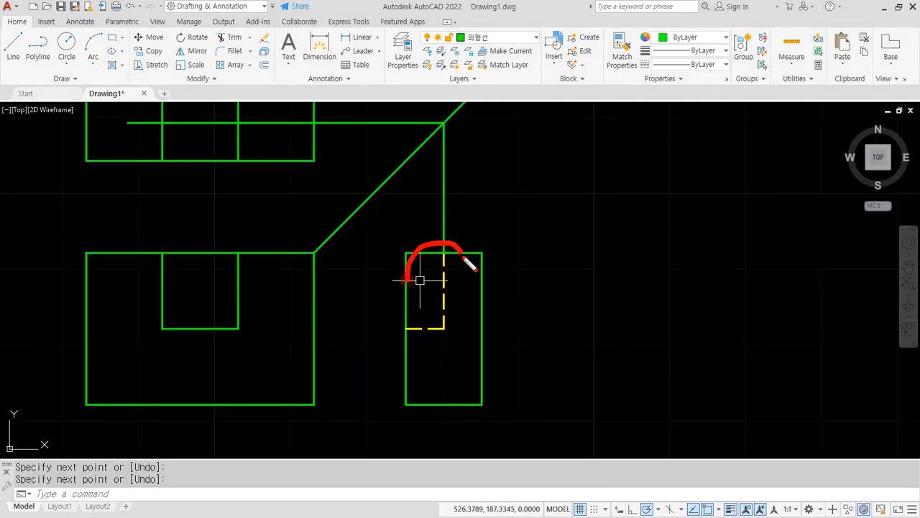
key("Escape")
middle_click_drag(248, 177, 305, 259)
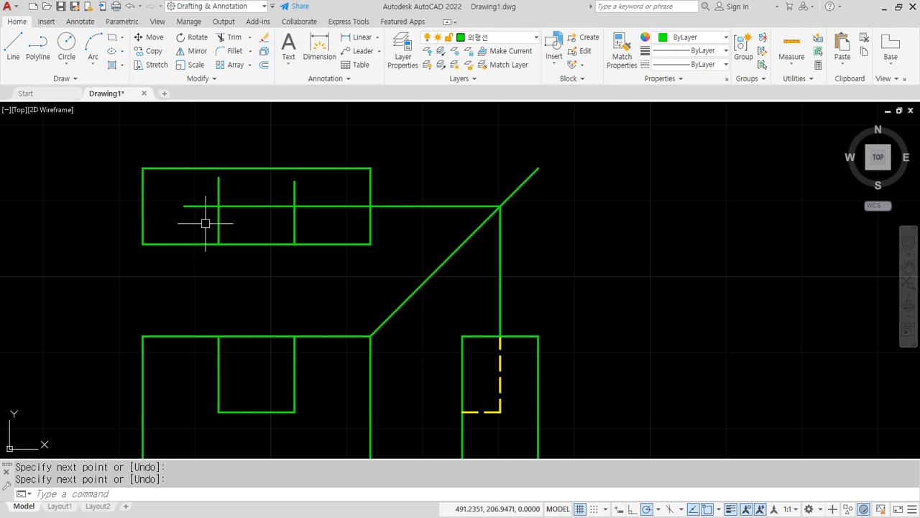
type("f")
key("space")
left_click(218, 217)
left_click(228, 207)
key("space")
left_click(261, 207)
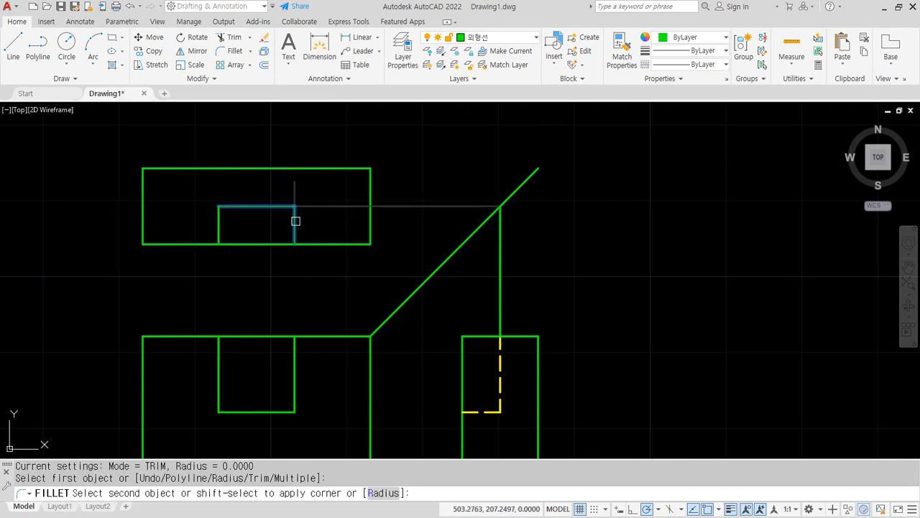
left_click(295, 221)
Erase the vertical projection line and the diagonal miter line of the notched block's views.
left_click(536, 263)
left_click(491, 302)
type("e")
key("space")
left_click(485, 291)
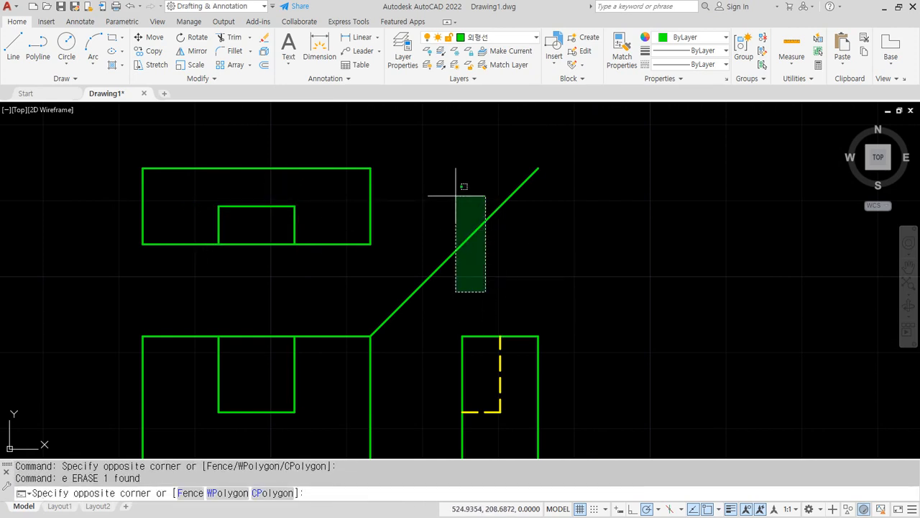
left_click(455, 195)
type("e")
key("space")
In the next unedited template copy, offset the front view's left edge 10 inward twice to divide its width into thirds.
scroll(532, 298, "down", 2)
middle_click_drag(268, 356, 621, 186)
middle_click_drag(208, 305, 520, 206)
middle_click_drag(36, 348, 354, 269)
scroll(394, 264, "up", 2)
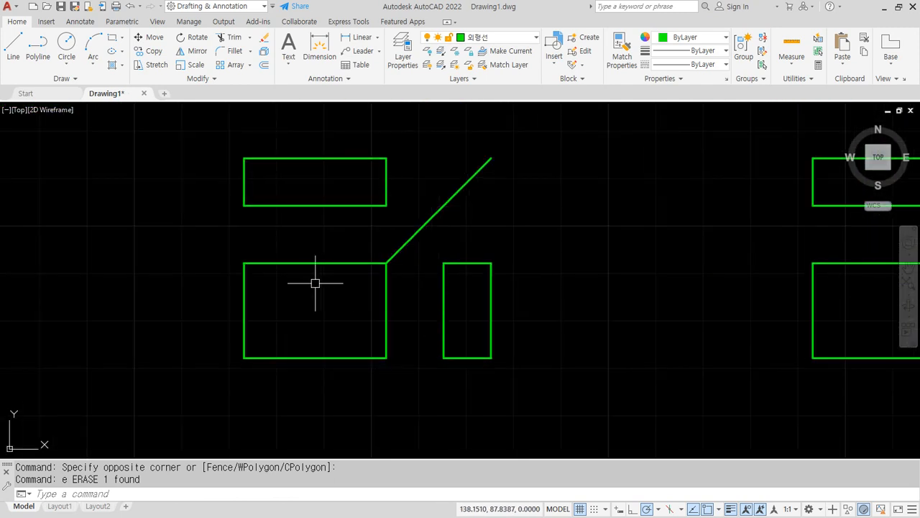
type("o")
key("space")
type("10")
key("space")
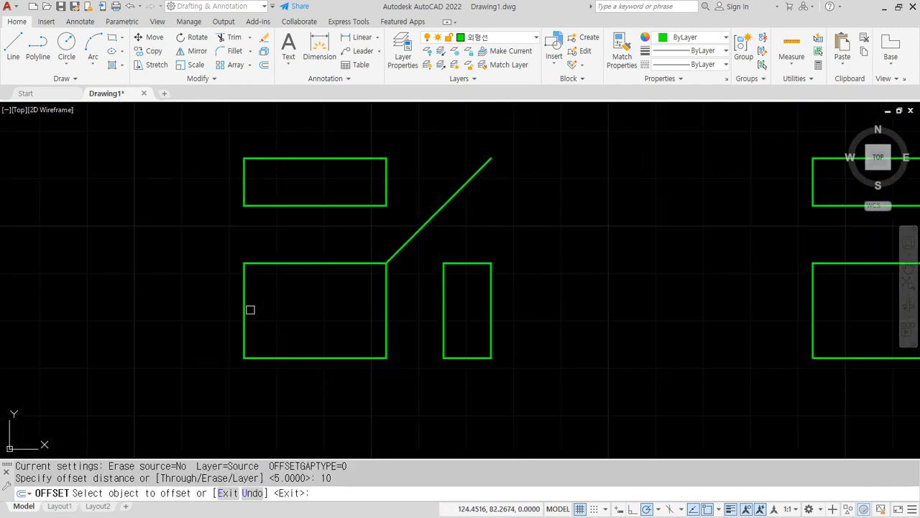
left_click(244, 312)
left_click(288, 314)
left_click(292, 316)
left_click(352, 321)
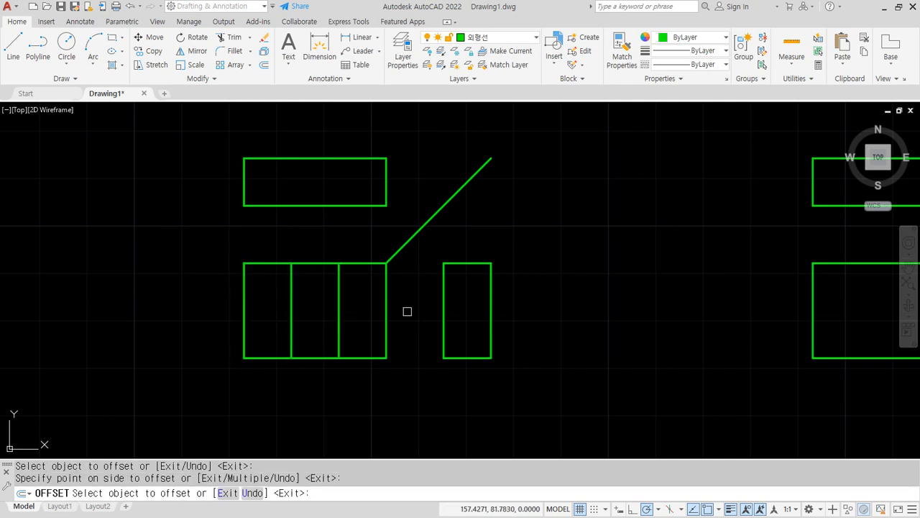
Offset the top view's left and right edges 10 inward.
left_click(244, 195)
left_click(302, 182)
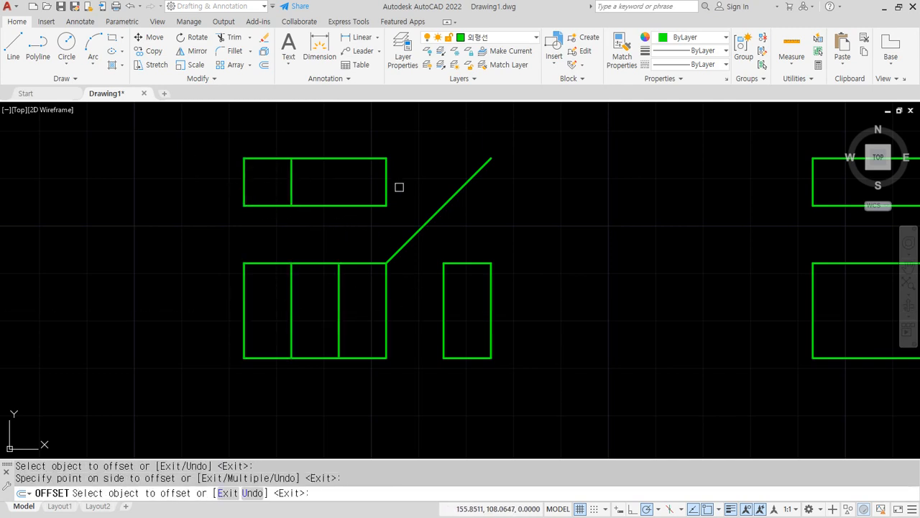
left_click(387, 185)
left_click(370, 186)
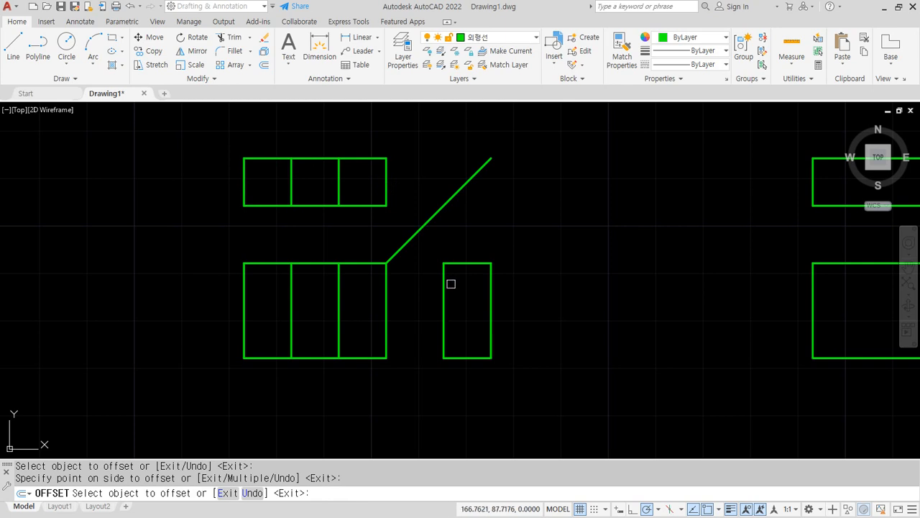
key("space")
Offset the front view's top and bottom edges 5 inward.
key("space")
type("5")
key("Return")
left_click(308, 263)
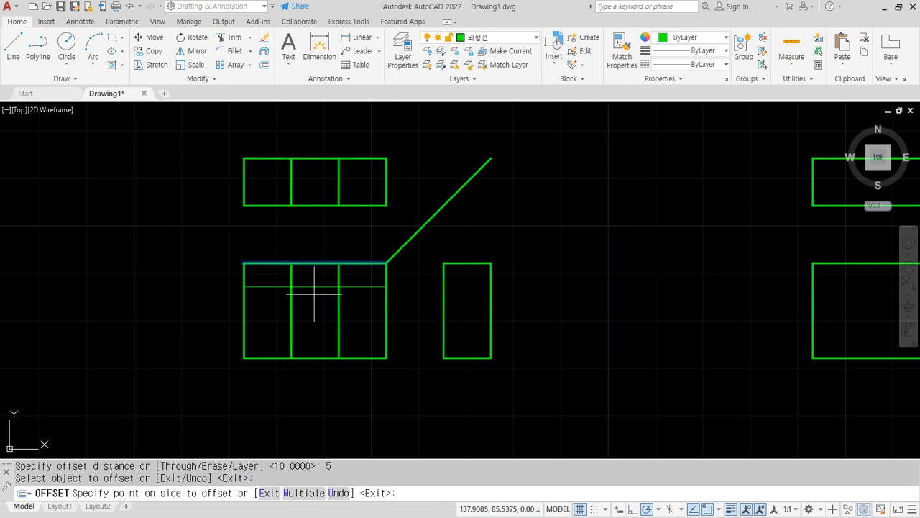
left_click(309, 272)
left_click(314, 358)
left_click(315, 349)
Offset the top view's lower edge 5 downward and the side view's left edge 5 outward.
left_click(317, 205)
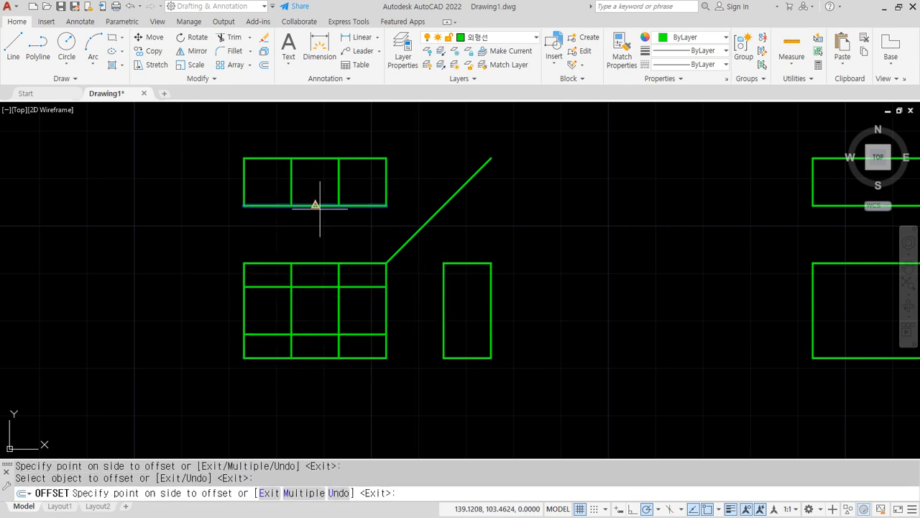
left_click(323, 226)
left_click(446, 312)
left_click(417, 313)
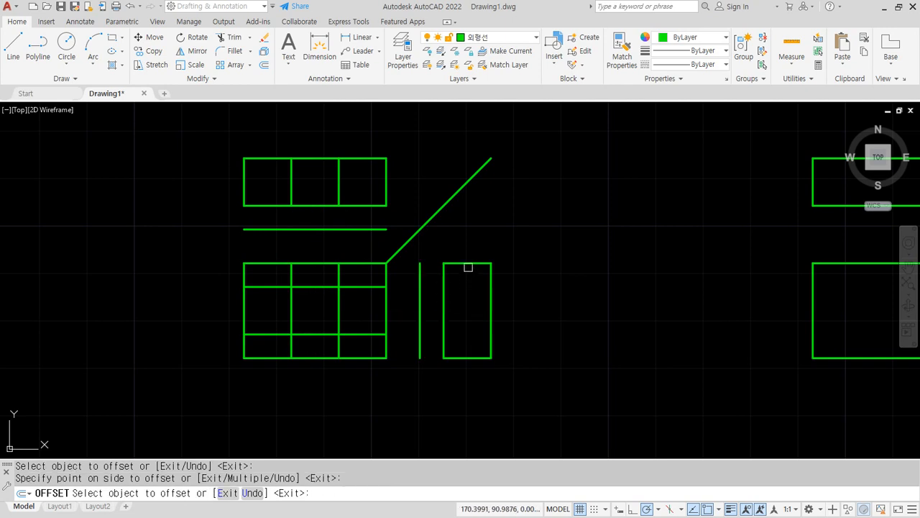
Offset the side view's top and bottom edges 5 inward.
left_click(468, 264)
left_click(463, 304)
left_click(460, 342)
key("Return")
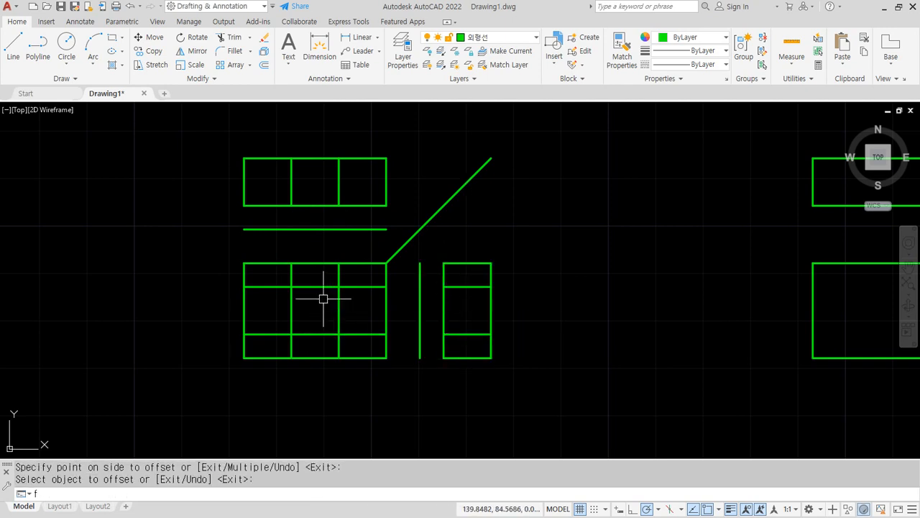
Fillet the front view's four offset lines at radius 0 into a closed square in the middle.
type("f")
key("Return")
left_click(309, 286)
left_click(291, 309)
key("Return")
left_click(291, 309)
left_click(303, 335)
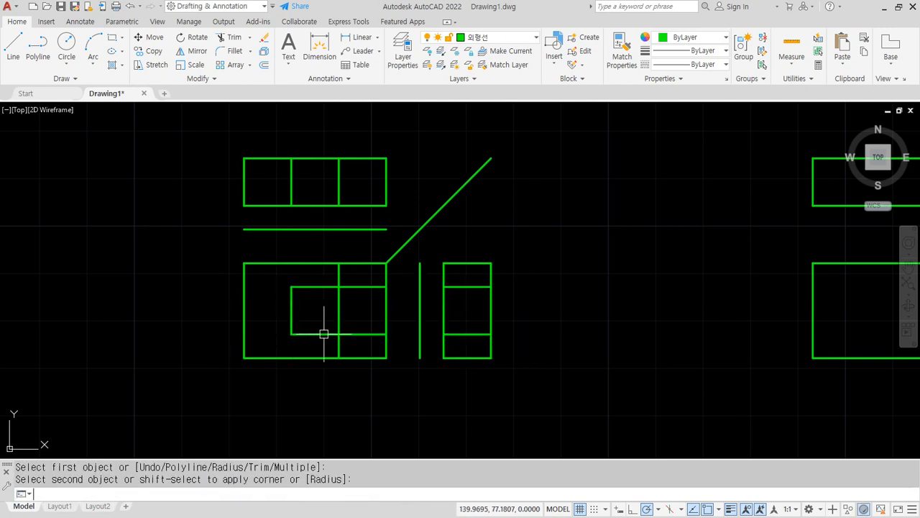
key("Return")
left_click(324, 334)
left_click(337, 315)
key("Return")
left_click(337, 294)
left_click(317, 287)
Fillet the line below the top view with the two inner vertical lines to outline the protruding boss.
key("Return")
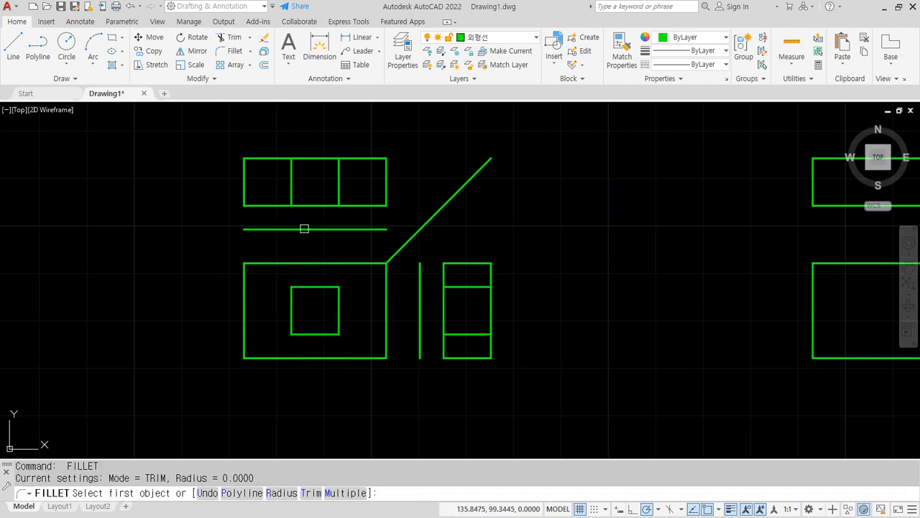
left_click(304, 229)
left_click(294, 192)
key("Return")
left_click(321, 227)
left_click(341, 189)
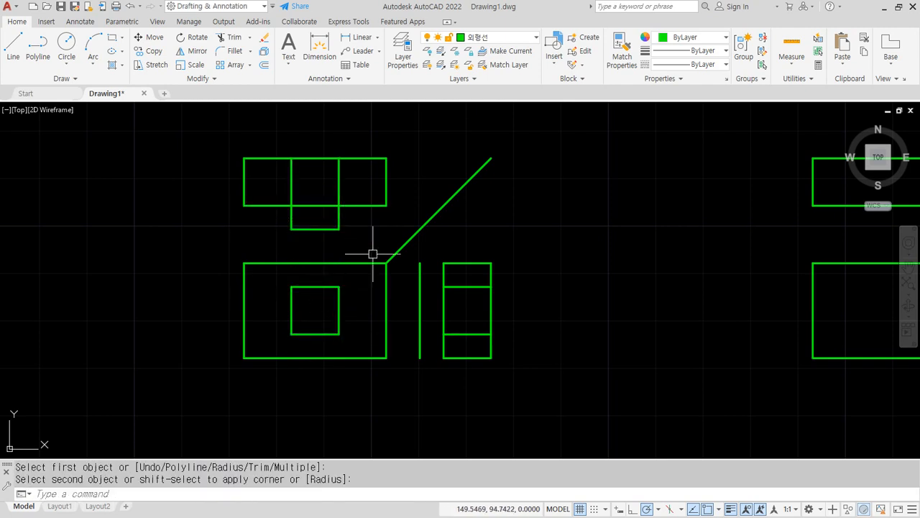
Fillet the line outside the side view with the two inner horizontal lines to outline the protruding boss.
left_click(422, 302)
key("Return")
left_click(458, 334)
left_click(420, 322)
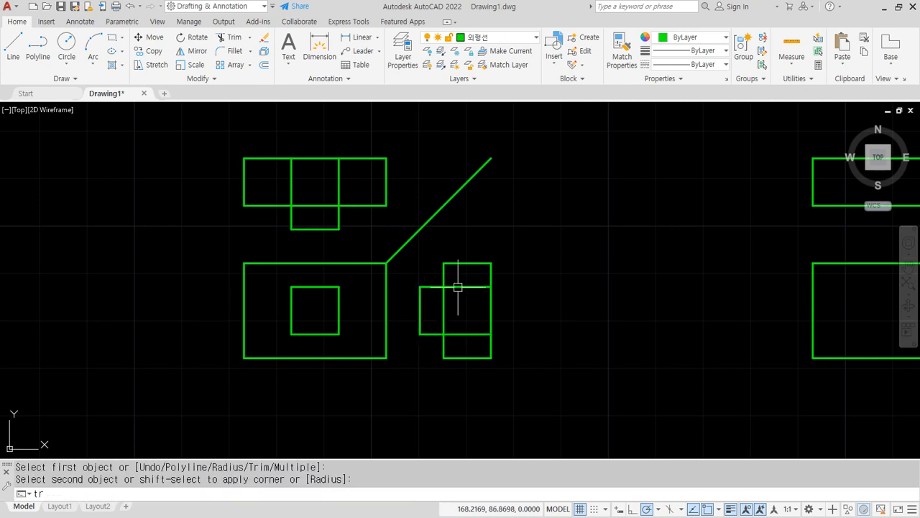
Trim the boss lines that run inside the side view and top view rectangles.
type("tr")
key("Return")
left_click_drag(464, 268, 470, 343)
left_click_drag(358, 192, 286, 173)
key("Escape")
Erase the diagonal miter line of the block with the square boss.
middle_click_drag(519, 319, 202, 286)
left_click(181, 158)
left_click(134, 133)
type("e")
key("Return")
In the next template copy, draw vertical and horizontal lines between the front view's edge midpoints, dividing it into quarters.
middle_click_drag(577, 314, 434, 355)
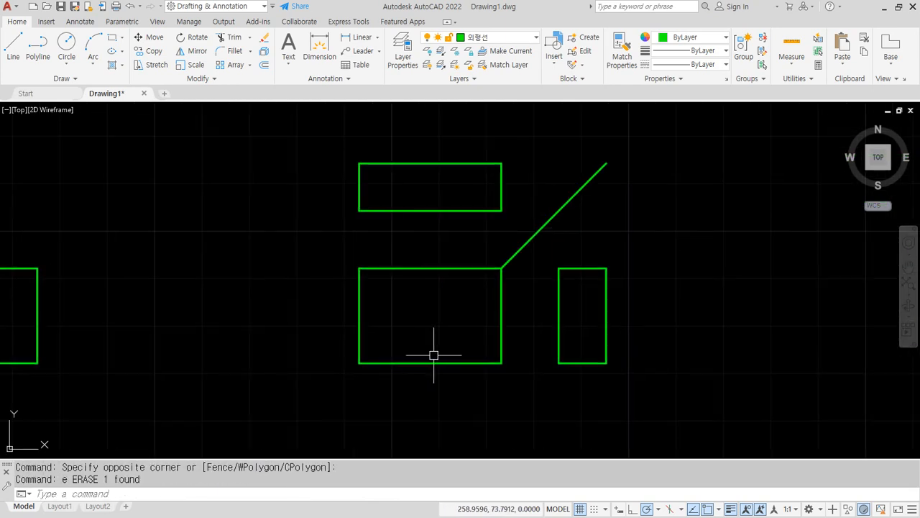
type("l")
key("Return")
left_click(430, 268)
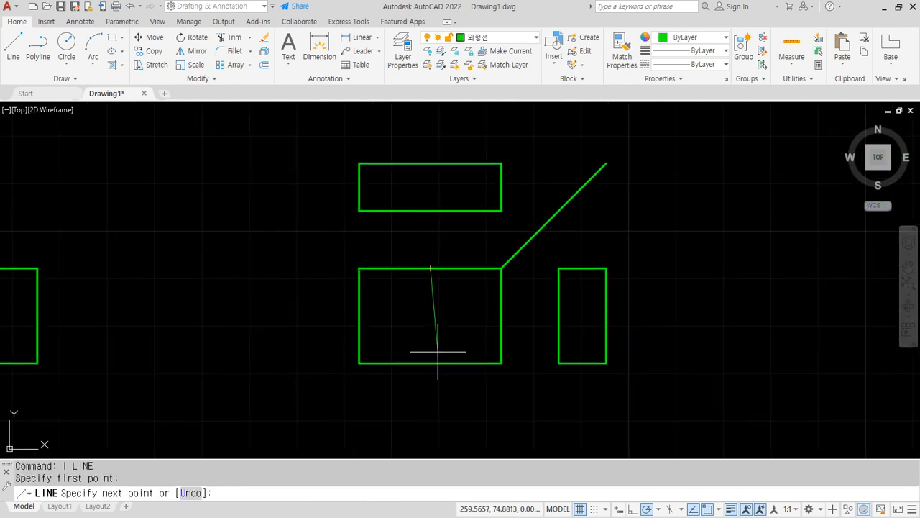
left_click(434, 364)
key("Return")
key("Return")
left_click(360, 315)
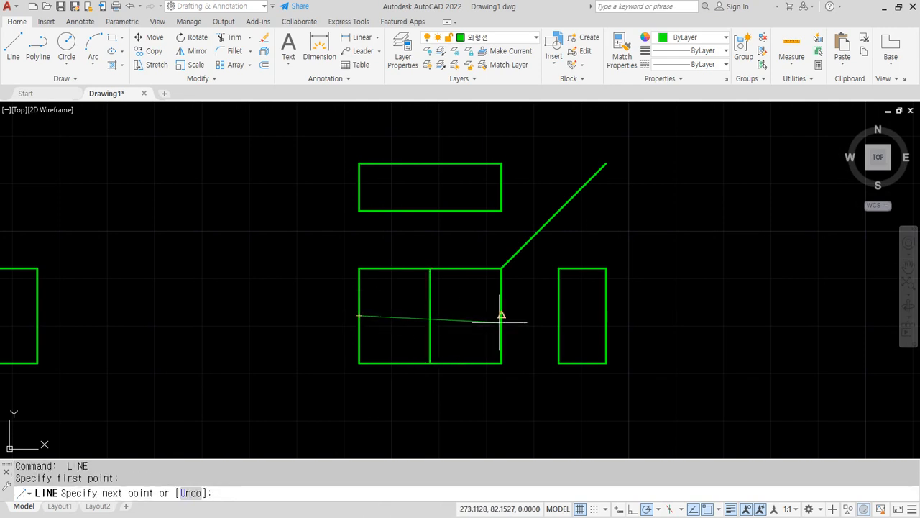
left_click(501, 316)
key("Return")
Draw horizontal and vertical lines between the top view's edge midpoints, dividing it into quarters.
key("Return")
left_click(359, 187)
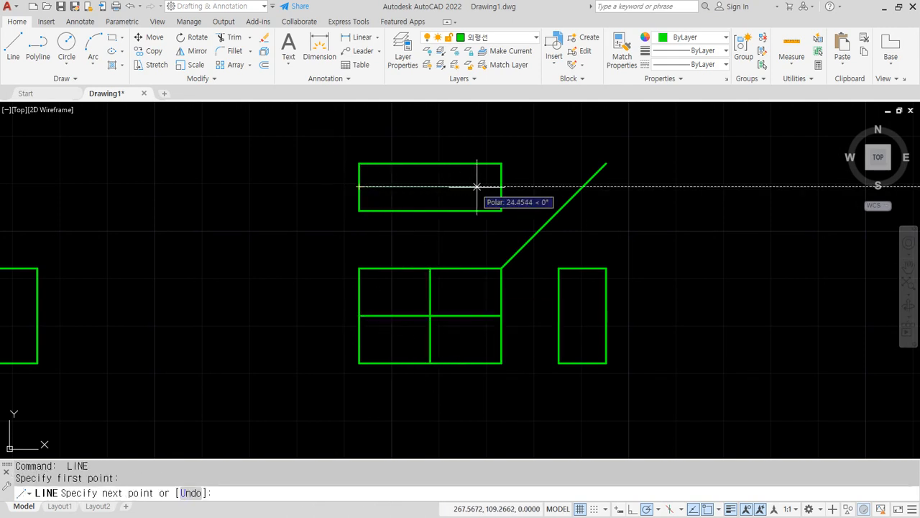
left_click(501, 187)
key("Return")
key("Return")
left_click(430, 163)
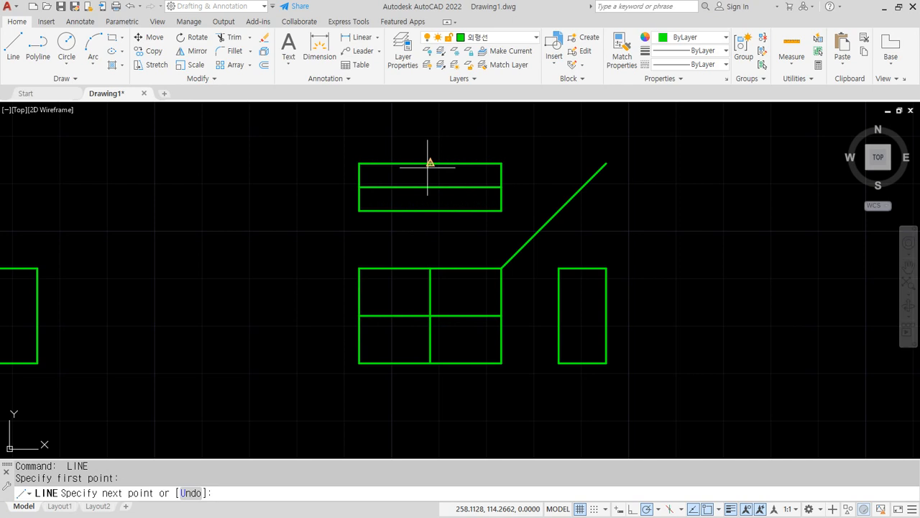
left_click(431, 211)
key("Return")
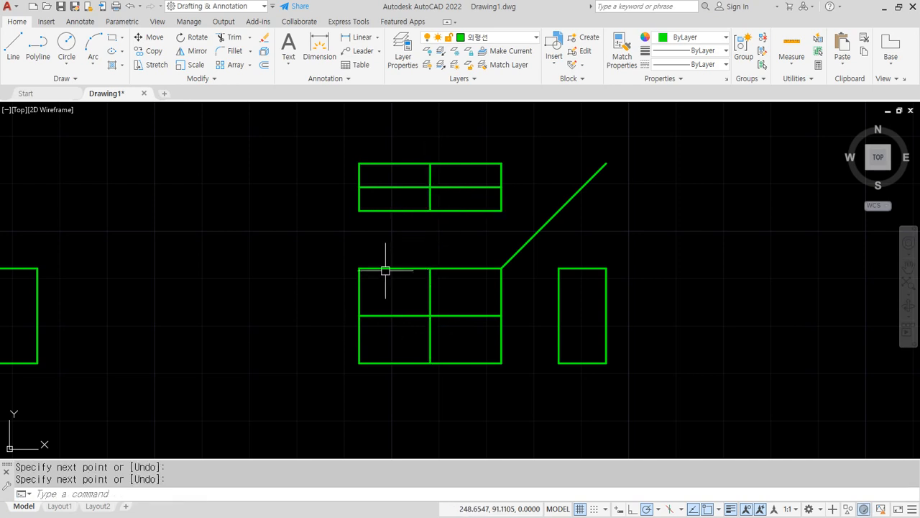
Trim the left half of the top view's horizontal midline and the upper half of its vertical midline.
left_click_drag(407, 209, 432, 217)
key("Escape")
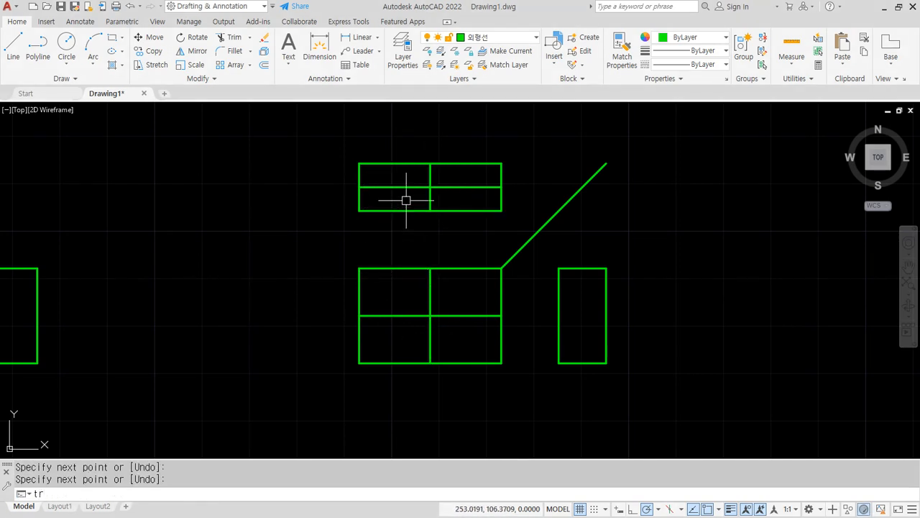
type("tr")
key("Return")
left_click(402, 187)
key("Return")
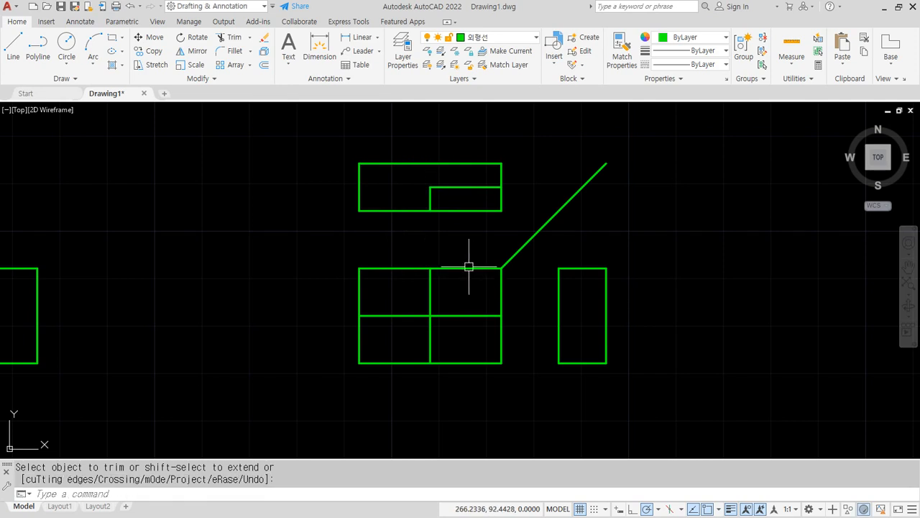
Draw lines from the top view's upper edge midpoint to its centre and on to the left edge midpoint.
type("l")
key("Return")
left_click(430, 163)
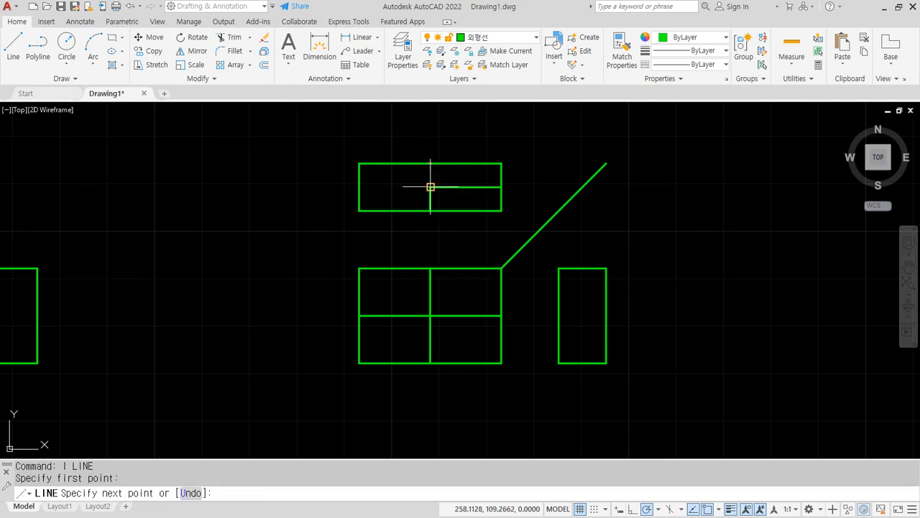
left_click(430, 186)
left_click(358, 186)
key("Escape")
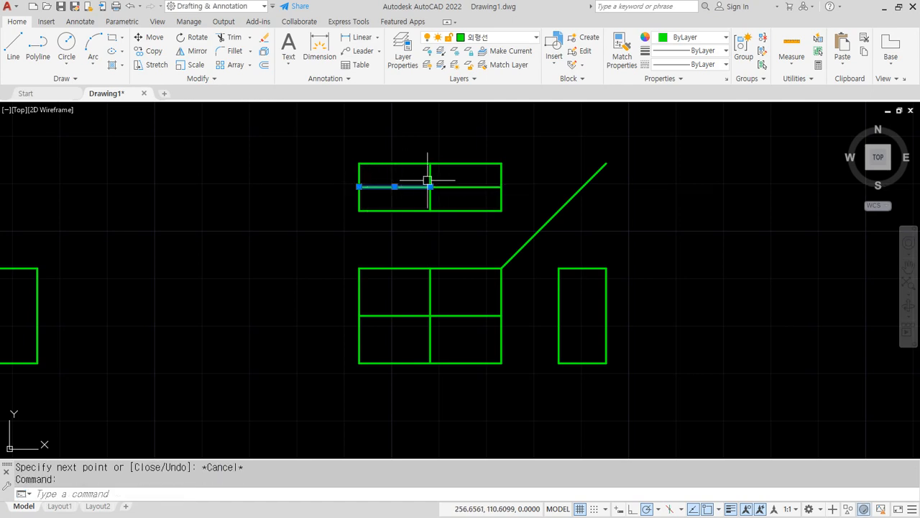
Put the top view's two new centre-to-edge lines on the 은선 layer.
left_click(493, 37)
left_click(488, 78)
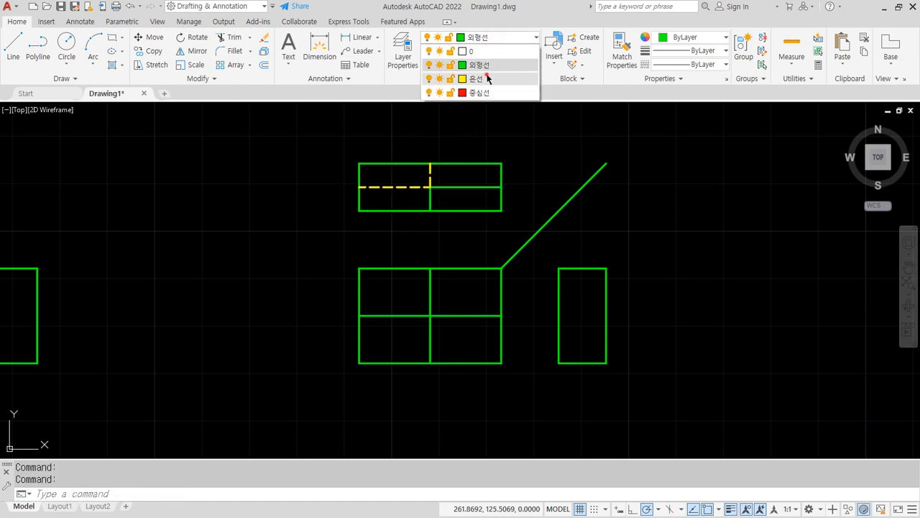
left_click(489, 77)
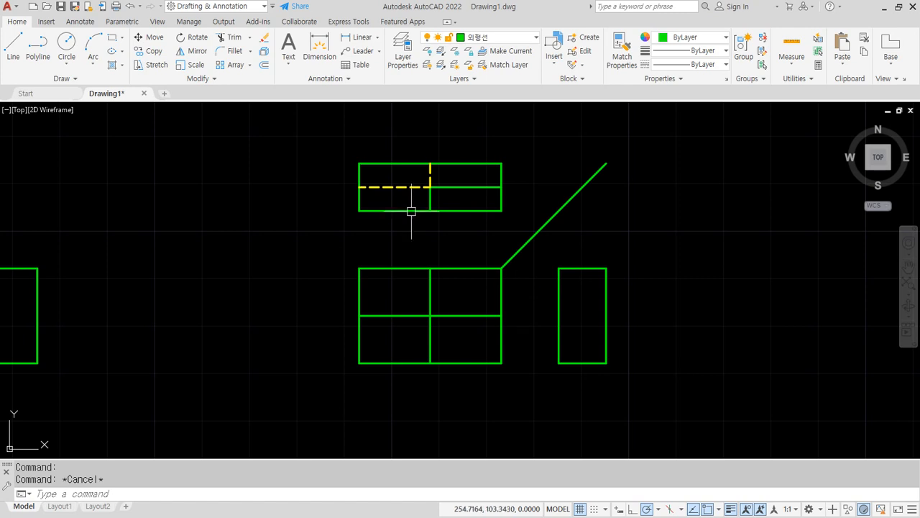
Erase the vertical hidden line in the upper half of the top view.
left_click(426, 177)
left_click(434, 173)
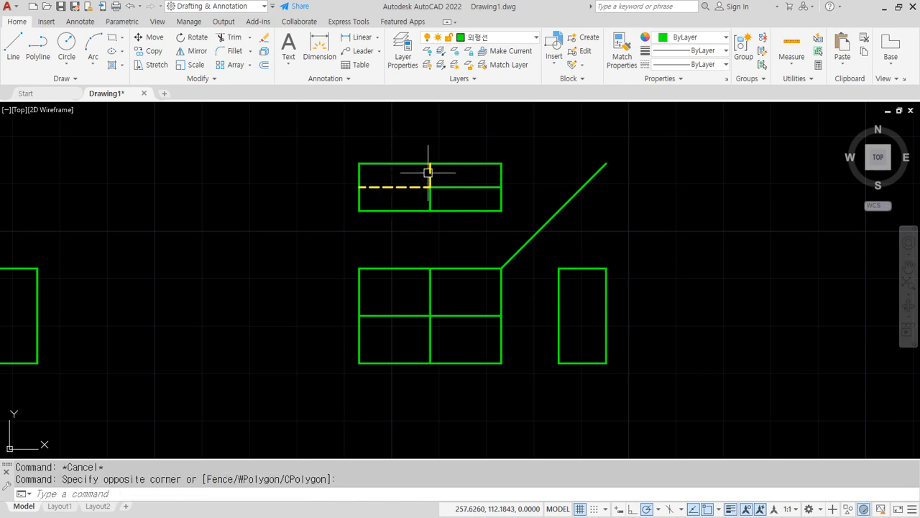
type("e")
key("Return")
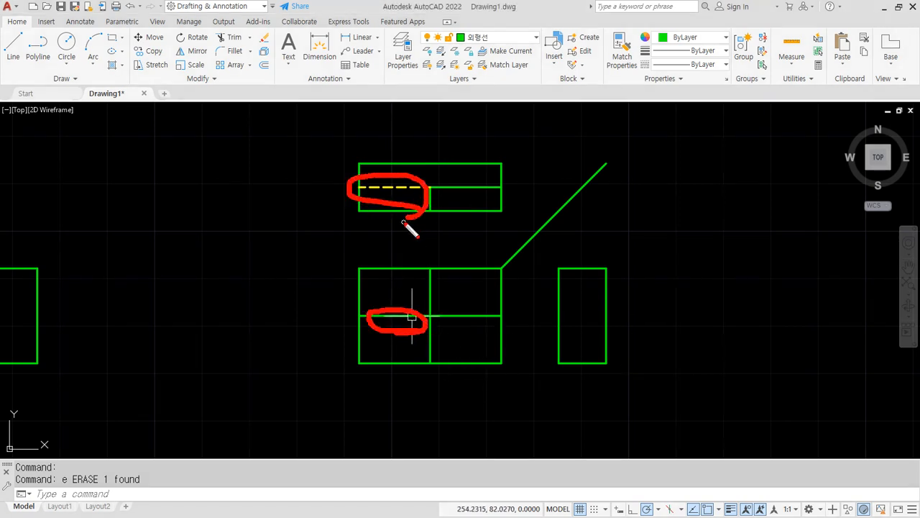
Draw horizontal and vertical midlines across the side view, connecting the midpoints of its opposite edges.
key("Escape")
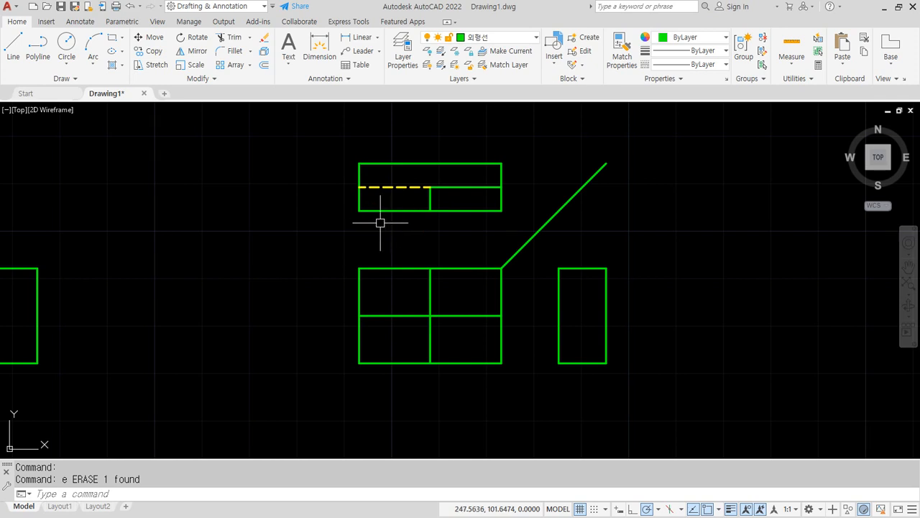
type("l")
key("Return")
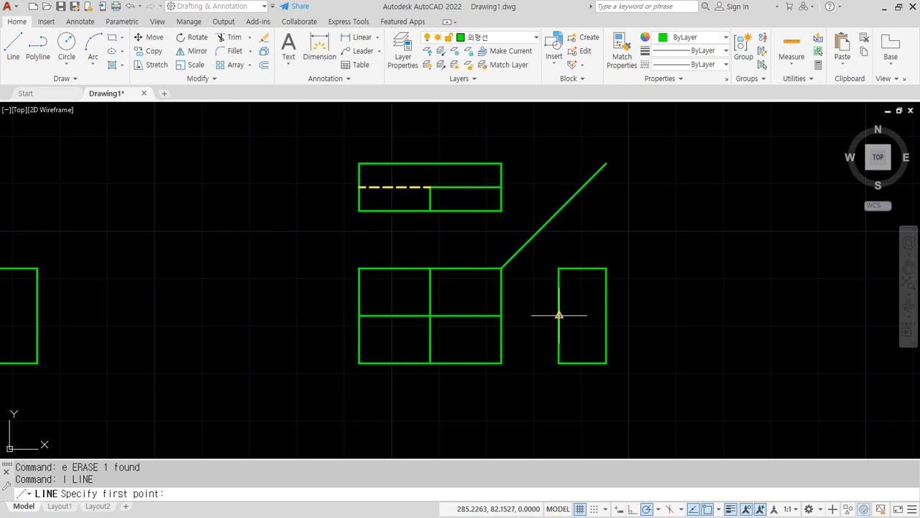
left_click(558, 315)
left_click(606, 315)
key("Return")
key("Return")
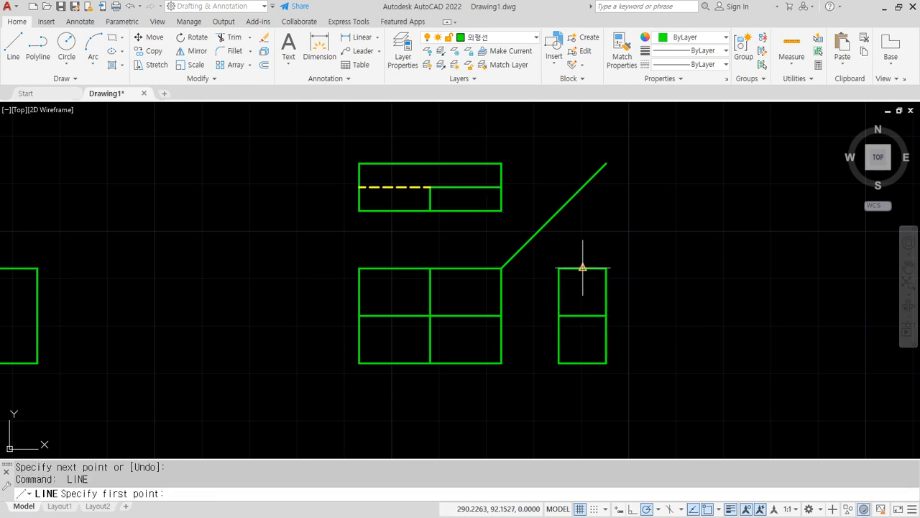
left_click(582, 267)
left_click(582, 362)
key("Return")
Trim the right half of the side view's horizontal midline and the lower half of its vertical midline.
type("tr")
key("Return")
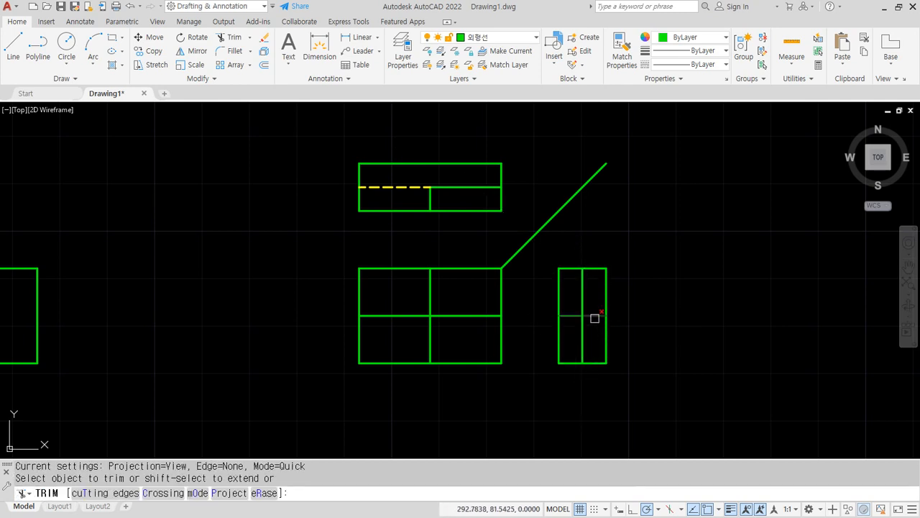
left_click(594, 316)
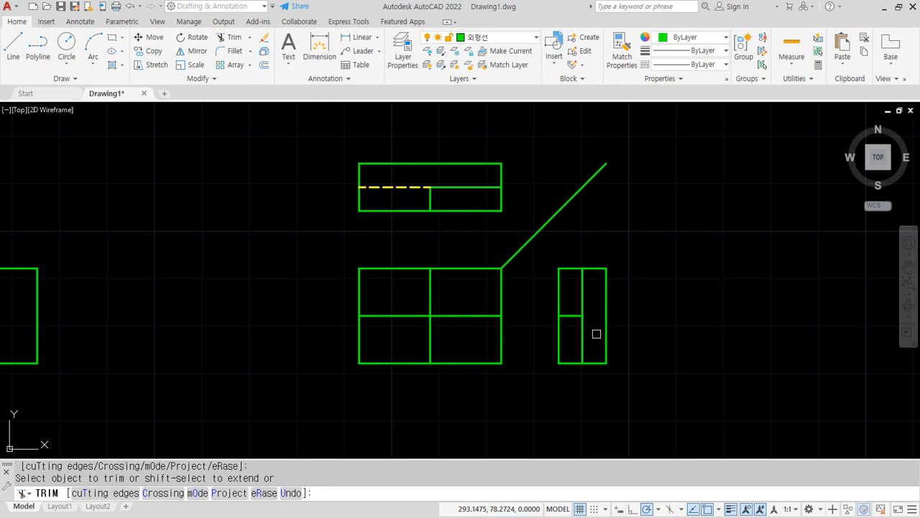
key("Return")
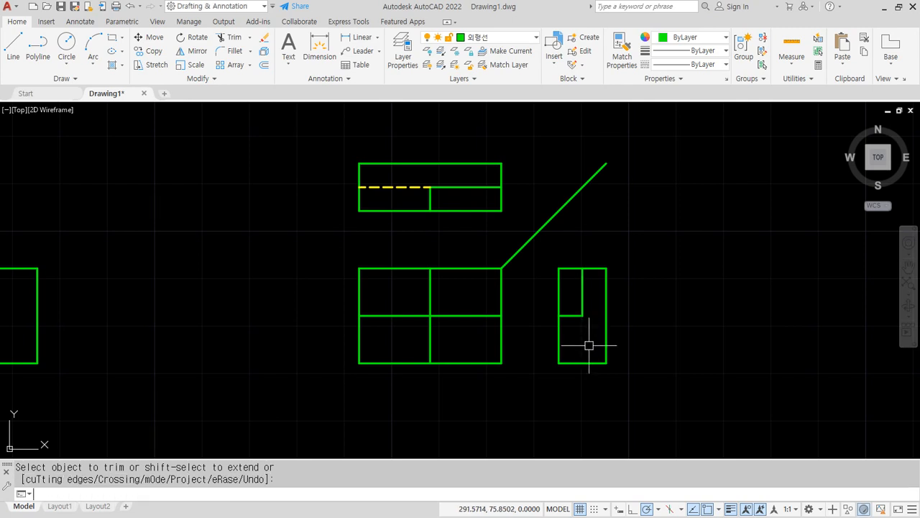
Draw a line from the side view's centre down to the midpoint of its lower edge.
type("l")
key("Return")
left_click(583, 316)
left_click(582, 363)
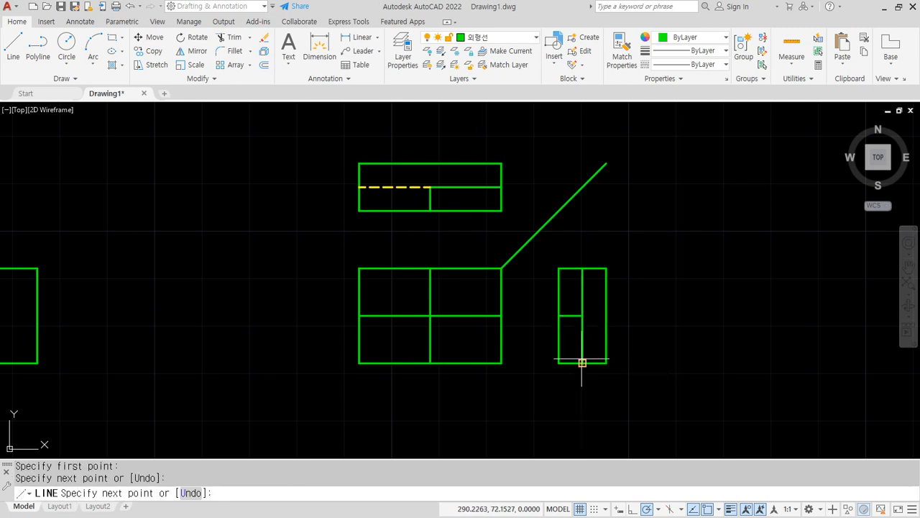
key("Return")
Match the properties of the side view's lower centre line to the top view's dashed hidden line.
type("ma")
key("Return")
left_click(392, 187)
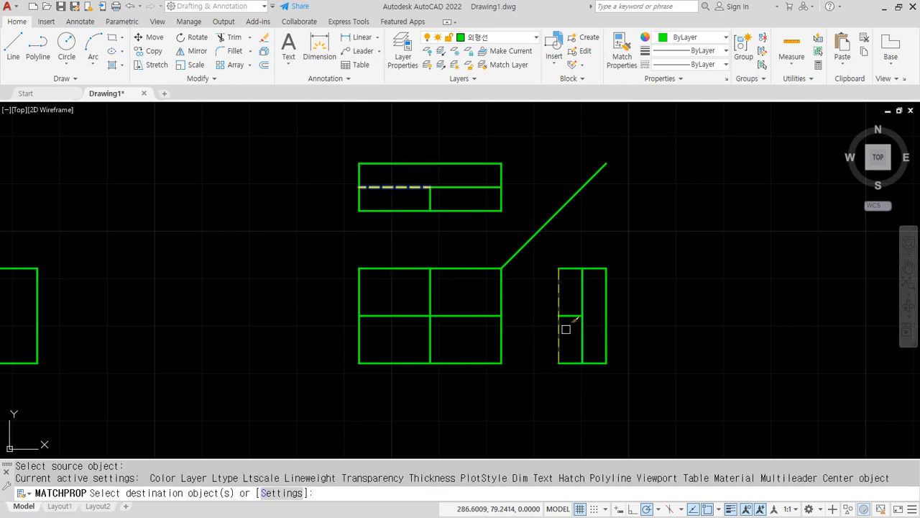
left_click(582, 329)
key("Return")
Erase the diagonal projection line between this block's top view and side view.
left_click(565, 206)
type("e")
key("Return")
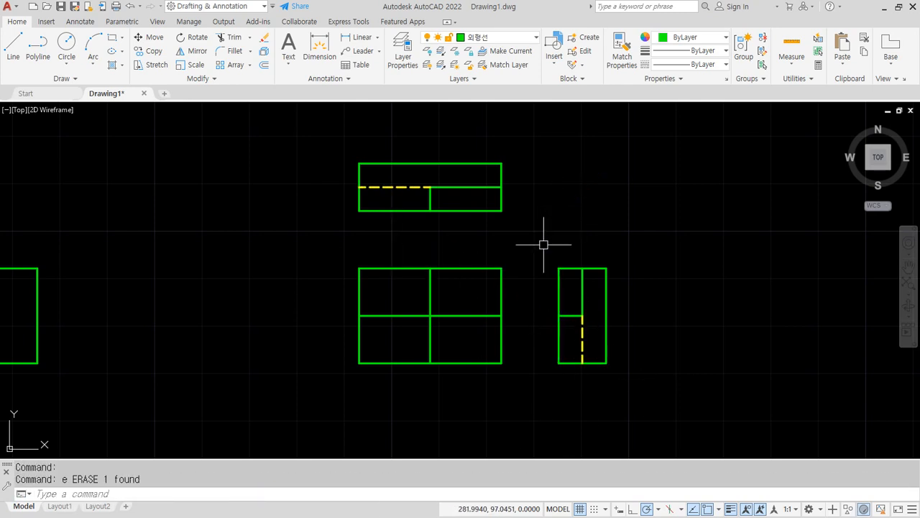
In the next template copy to the right, draw horizontal and vertical midlines across the front view.
scroll(711, 261, "down", 2)
middle_click_drag(711, 261, 290, 236)
scroll(489, 246, "up", 2)
middle_click_drag(489, 245, 459, 278)
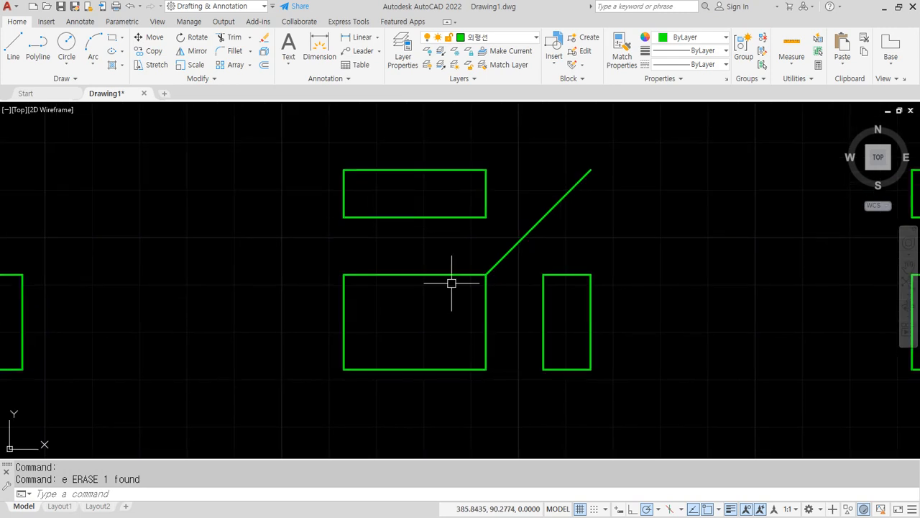
type("l")
key("Return")
left_click(344, 322)
left_click(486, 321)
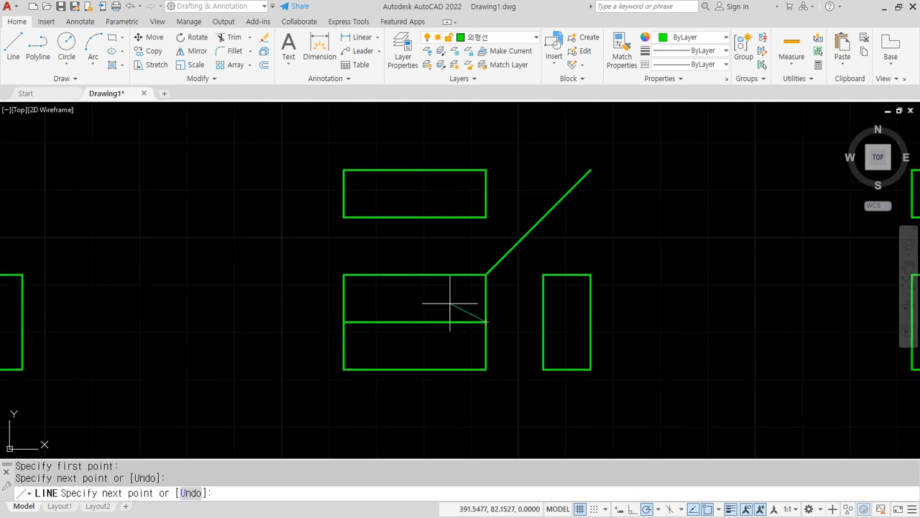
key("Return")
key("Return")
left_click(415, 274)
left_click(415, 368)
key("Return")
Trim the front view's outline around its upper-left quarter, up to the two midlines.
type("tr")
key("Return")
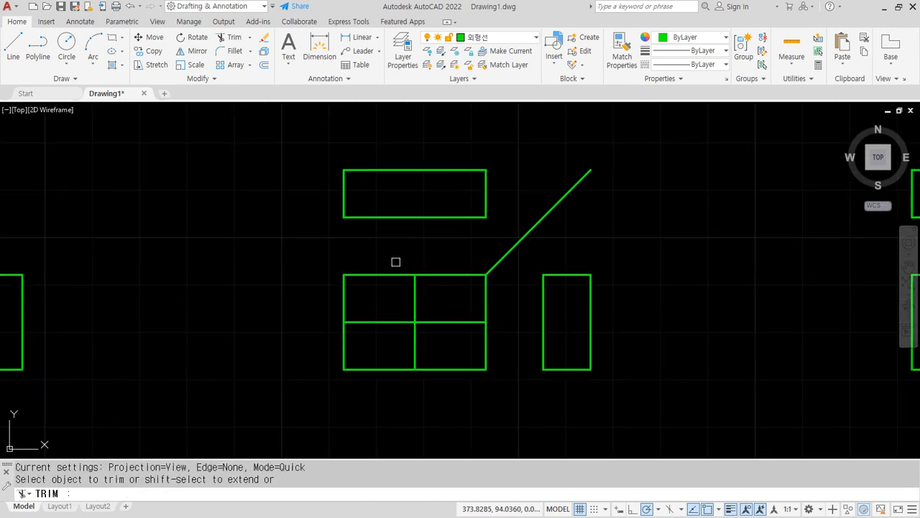
left_click(395, 261)
left_click(318, 302)
key("Return")
Draw vertical and horizontal midlines across this copy's top view, connecting its edge midpoints.
type("l")
key("Return")
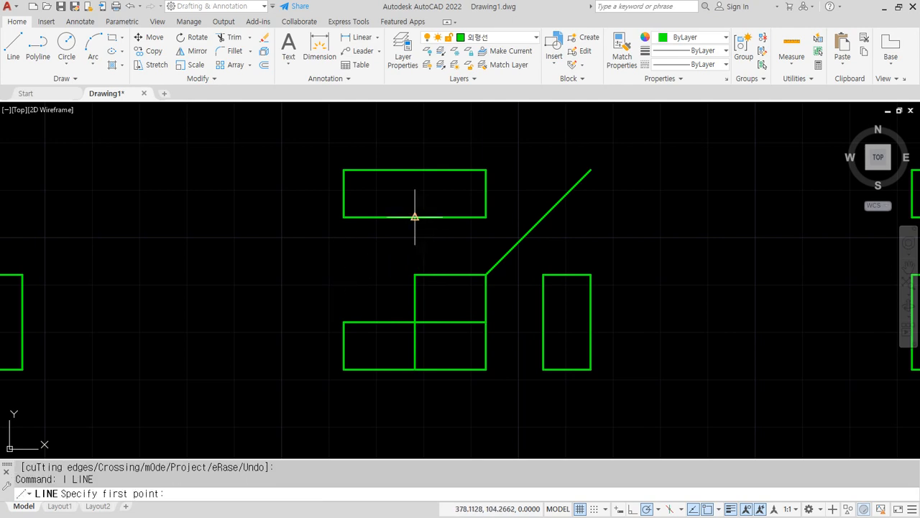
left_click(415, 217)
left_click(415, 170)
key("Return")
key("Return")
left_click(343, 193)
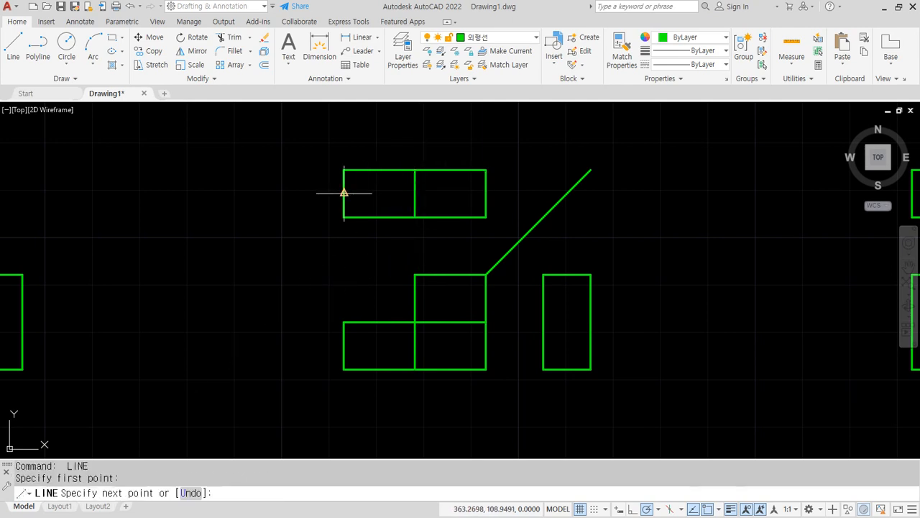
left_click(486, 192)
key("Return")
Trim the top view's outline around its lower-left quarter, up to the two midlines.
type("tr")
key("Return")
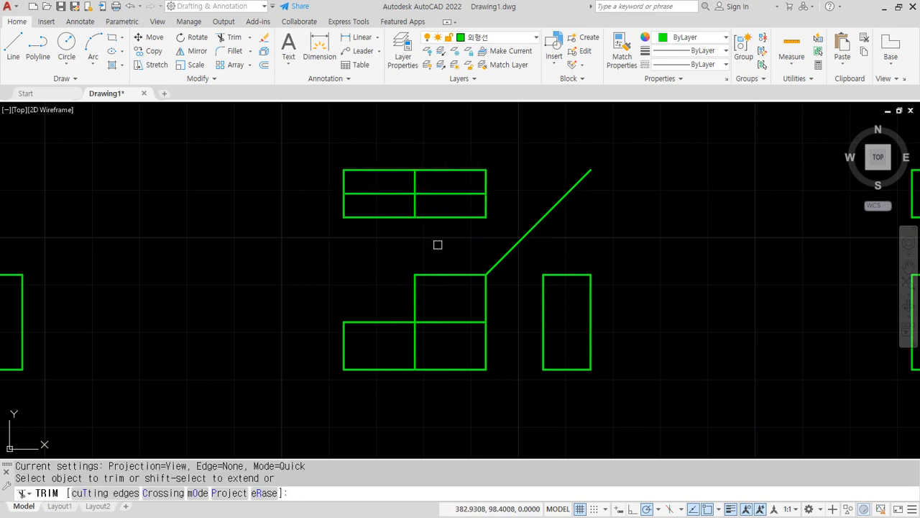
left_click_drag(401, 238, 314, 193)
key("Return")
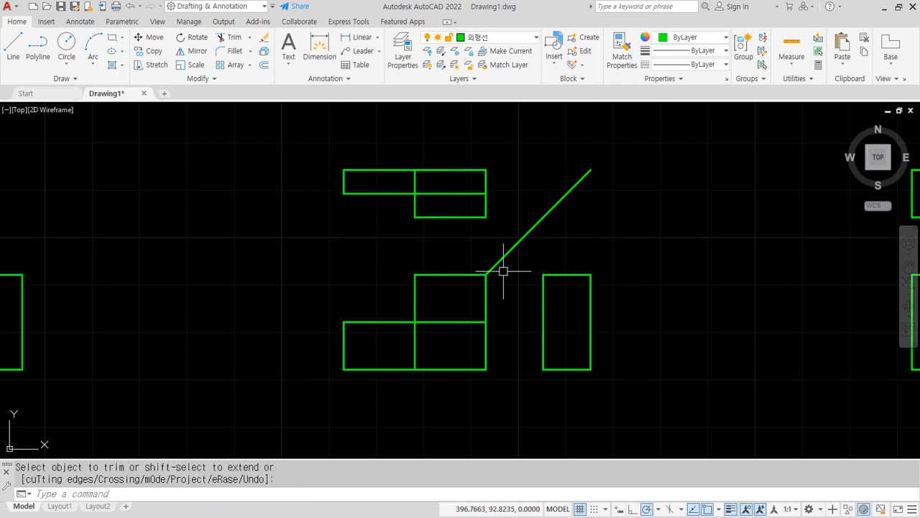
key("Return")
Draw this copy's side view horizontal midline and start a vertical midline from its upper edge midpoint.
type("l")
key("Return")
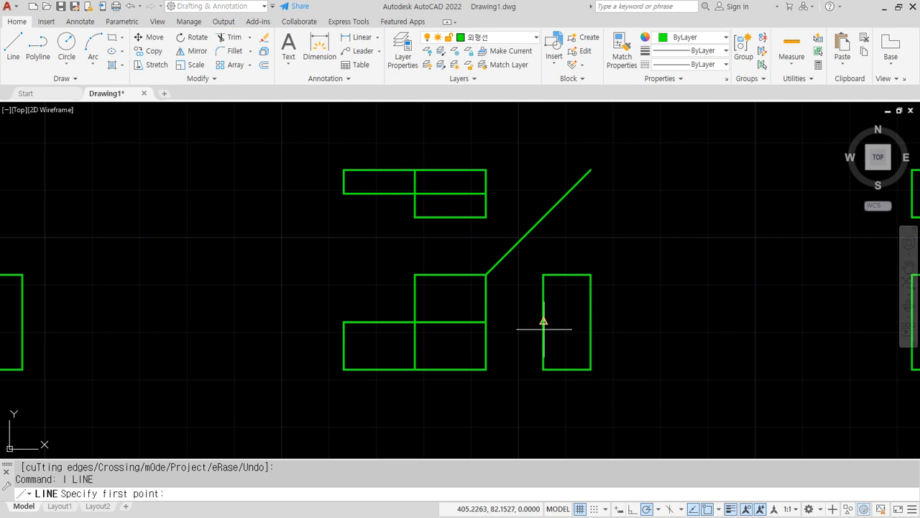
left_click(543, 321)
left_click(590, 321)
key("Return")
key("Return")
left_click(567, 274)
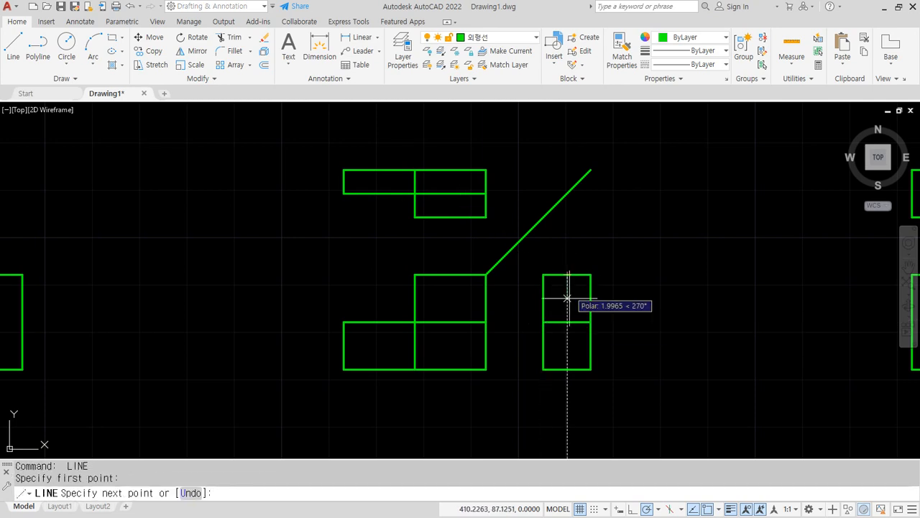
Divide the side view with a vertical line through its middle and trim the view to an L-shaped outline.
left_click(568, 369)
key("Return")
type("tr")
key("Return")
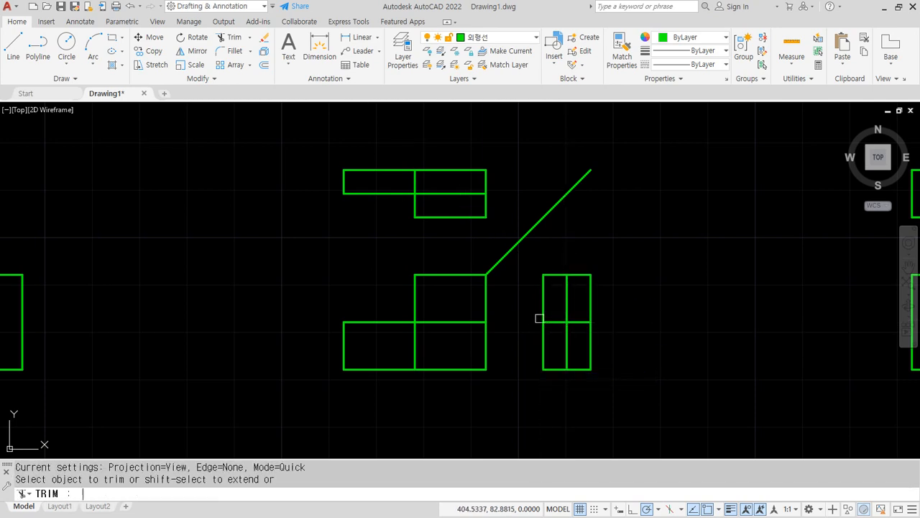
left_click_drag(539, 316, 556, 255)
key("Return")
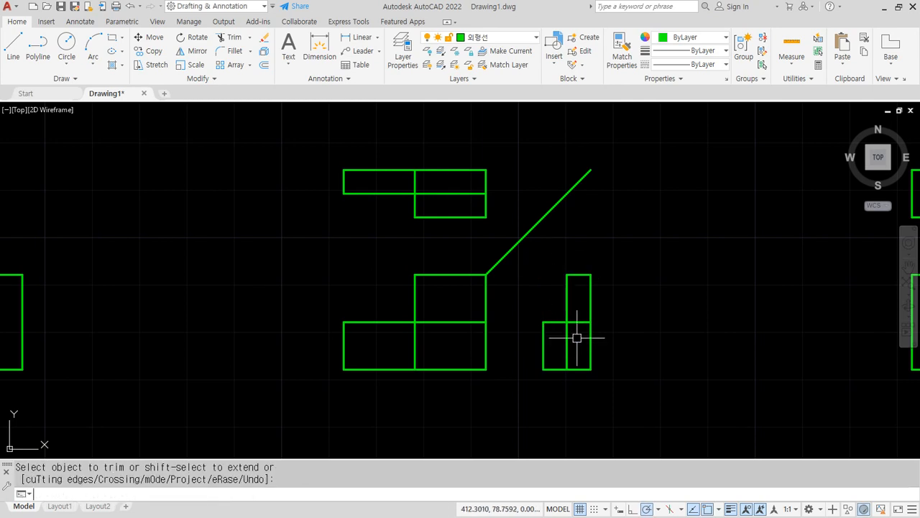
key("Return")
left_click(568, 335)
key("Return")
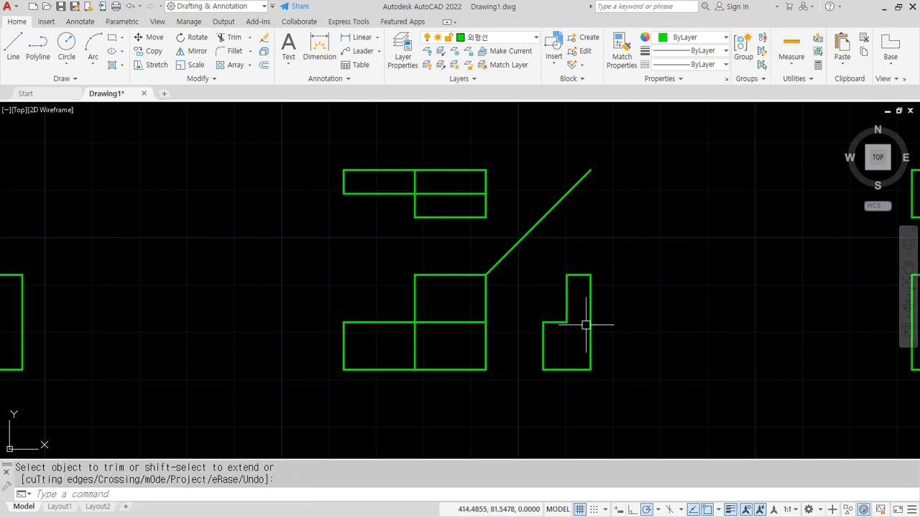
Draw the side view's two inner edges from the L-corner, one to the right side and one down to the base.
type("l")
key("Return")
left_click(567, 322)
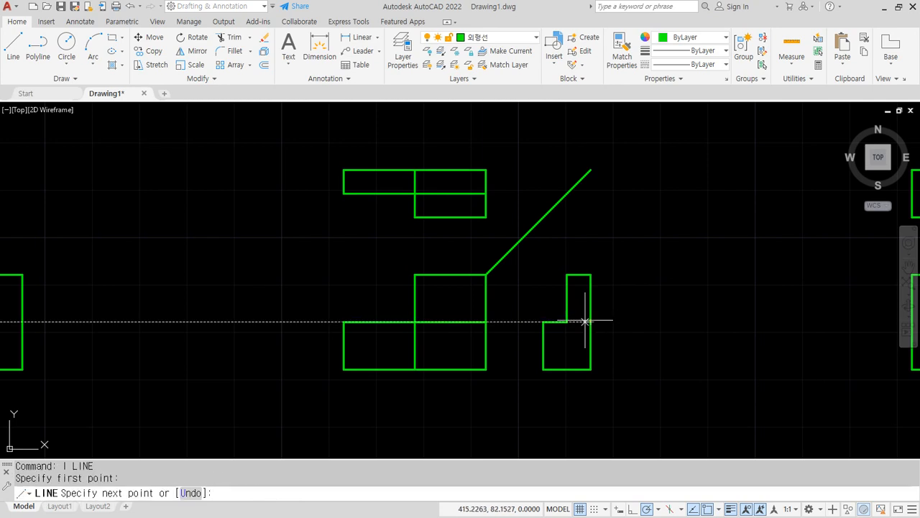
left_click(567, 369)
key("Return")
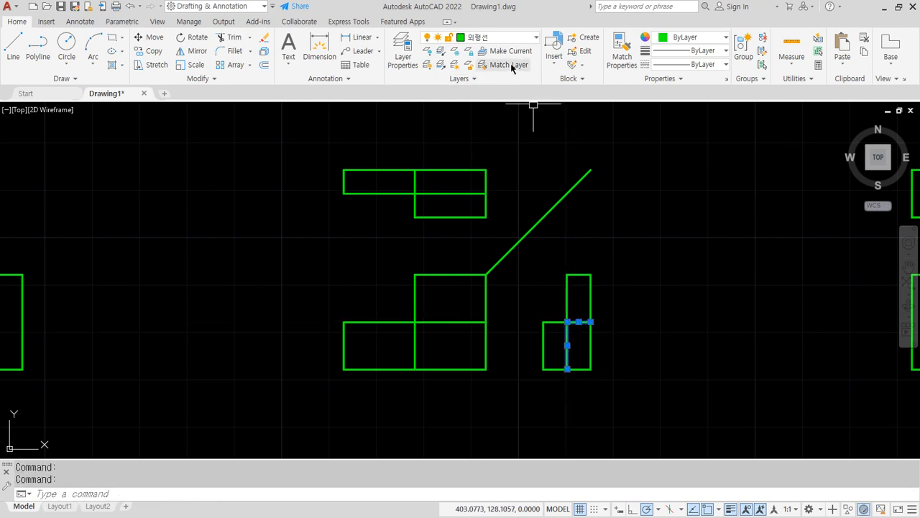
Put the side view's two inner edges on the yellow dashed hidden-line layer.
left_click(511, 43)
left_click(499, 79)
key("Escape")
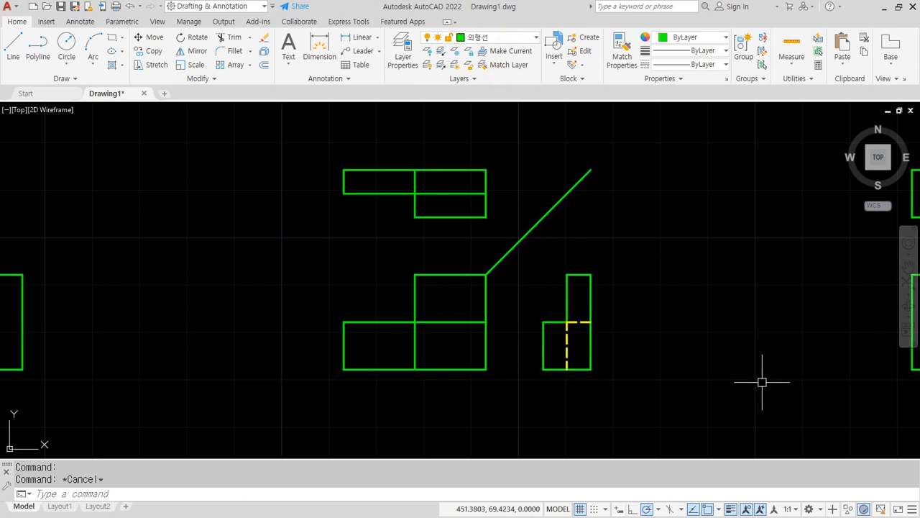
In the next set of views, draw vertical lines joining the midpoints of the horizontal edges in the front and top views.
scroll(763, 381, "down", 2)
middle_click_drag(790, 357, 351, 328)
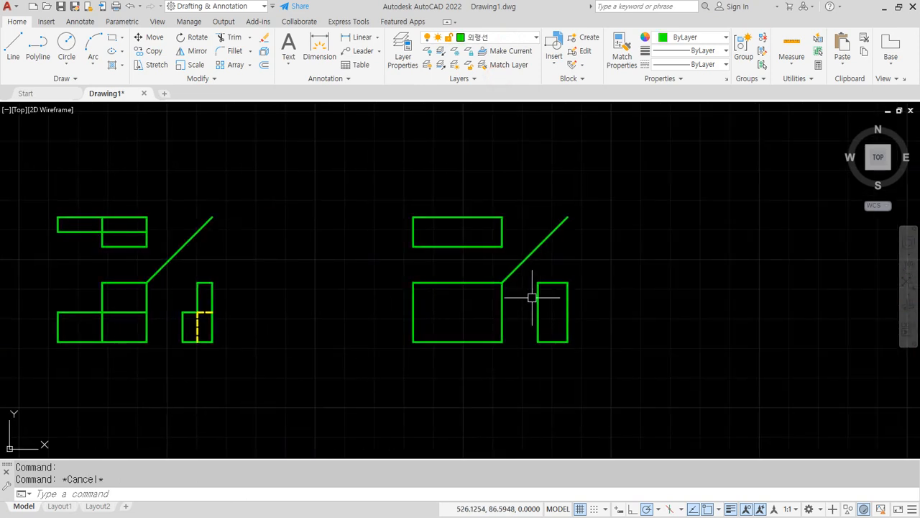
scroll(515, 294, "up", 2)
type("l")
key("Return")
left_click(427, 276)
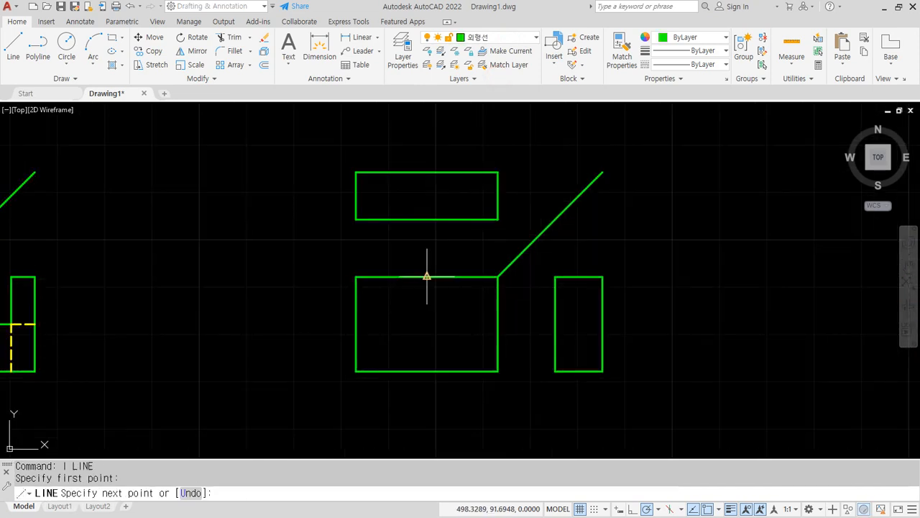
left_click(428, 370)
key("Return")
key("Return")
left_click(427, 172)
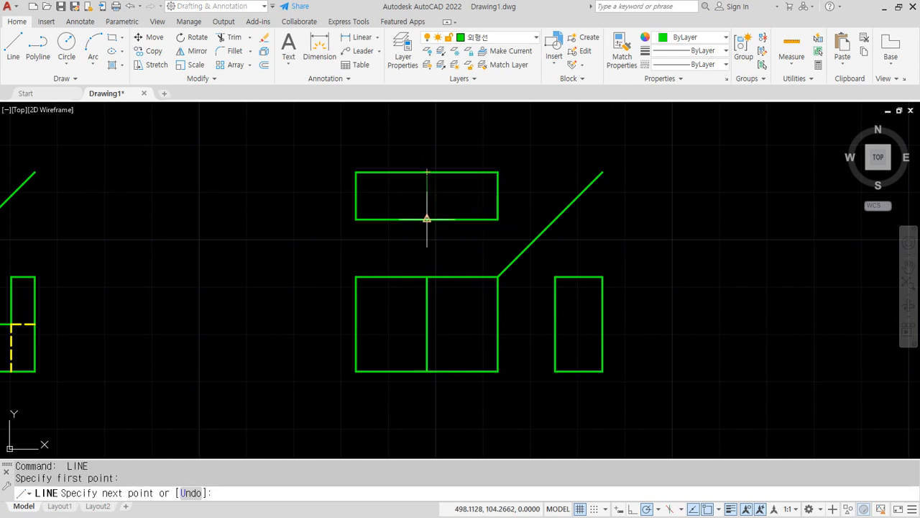
left_click(427, 219)
key("Return")
Draw a diagonal in the side view from its upper-right corner to its lower-left corner.
key("Return")
left_click(602, 276)
left_click(554, 370)
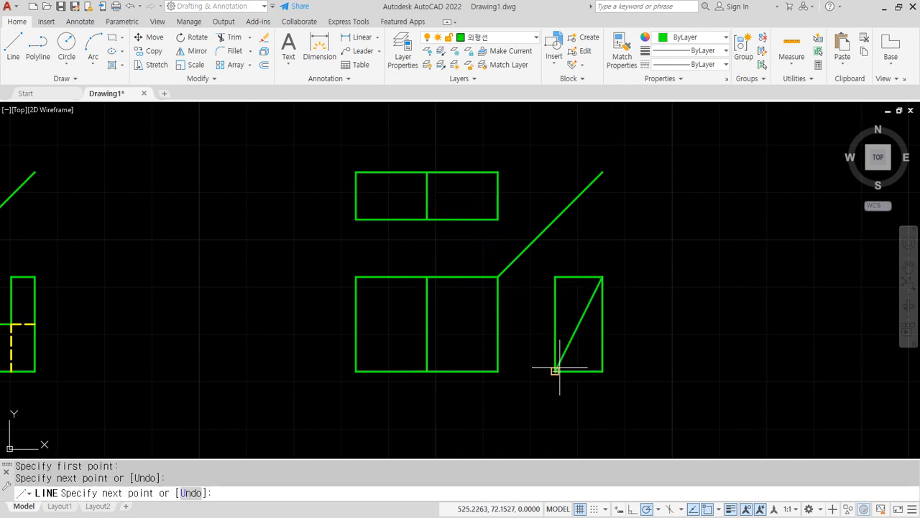
key("Return")
Erase the 45° projection lines from the finished set and the neighbouring set of views.
left_click(586, 220)
left_click(561, 191)
type("e")
key("Return")
scroll(374, 266, "down", 4)
scroll(227, 247, "up", 2)
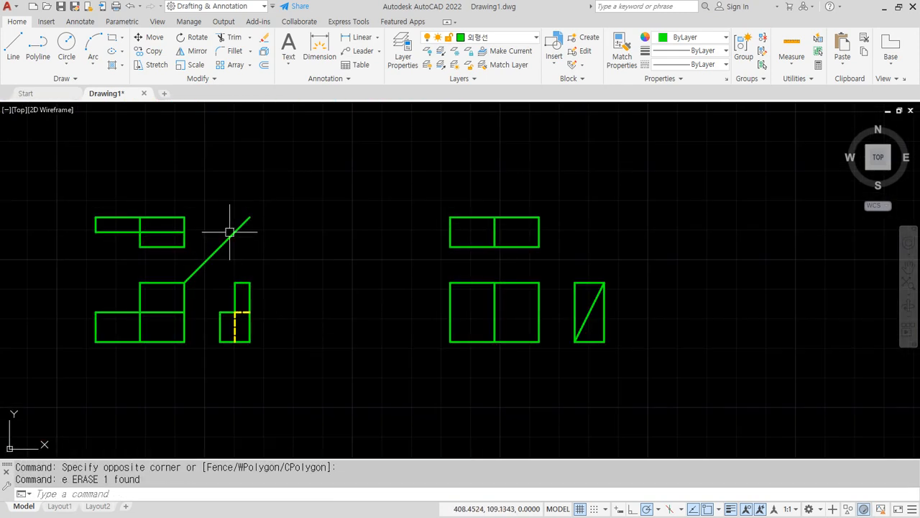
left_click(227, 238)
type("e")
key("Return")
scroll(315, 324, "down", 4)
mouse_move(308, 328)
middle_mouse_down()
mouse_move(497, 361)
mouse_move(548, 396)
middle_mouse_up()
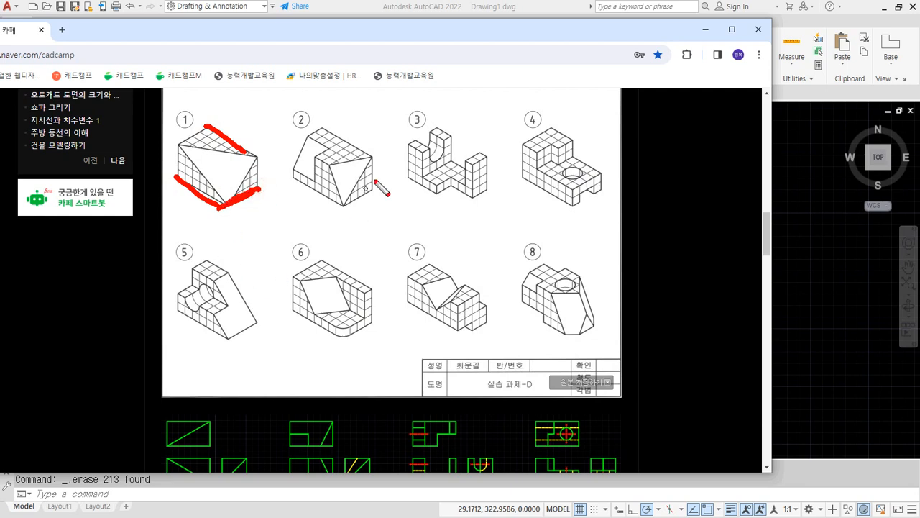
Exit the screen pen, move the browser with the practice sheet out of the way, and return to AutoCAD.
key("Escape")
left_click_drag(417, 30, 0, 137)
left_click(295, 281)
Draw horizontal, vertical and 45° construction lines through one common point in the empty drawing.
type("x")
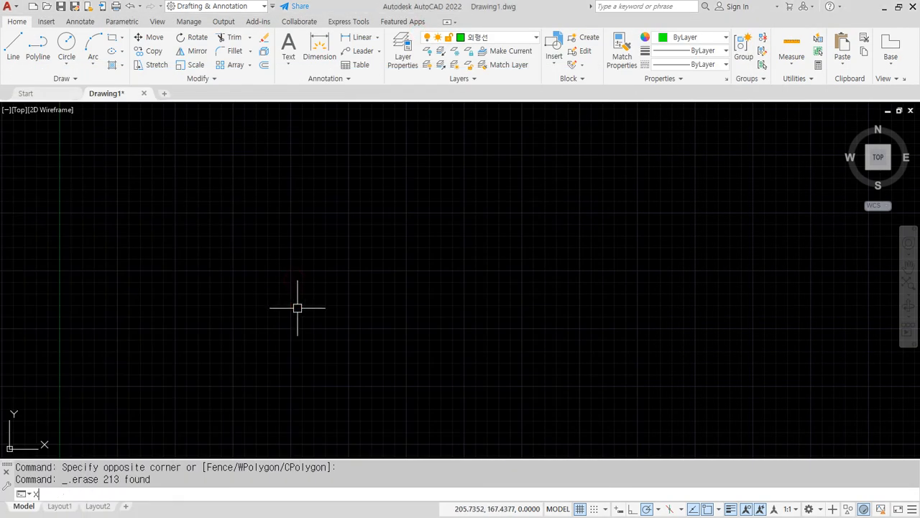
type("l")
key("Return")
left_click(237, 339)
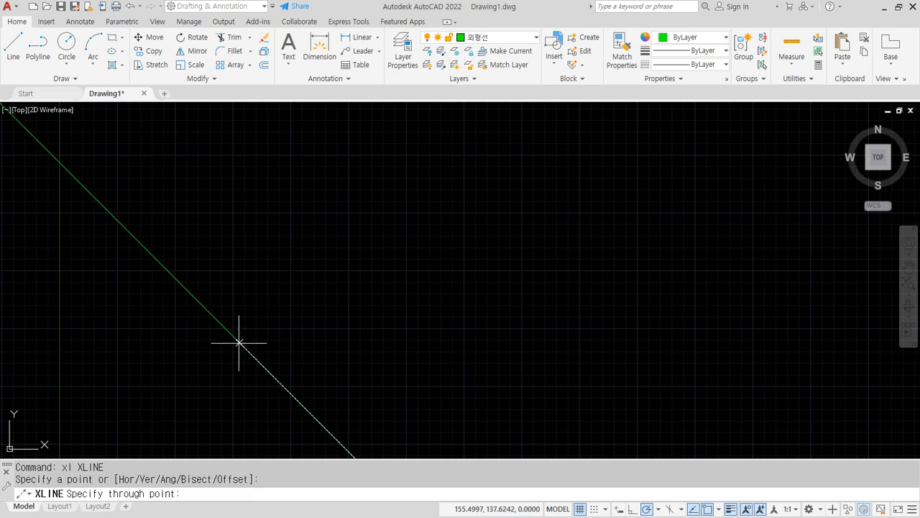
left_click(303, 339)
left_click(236, 302)
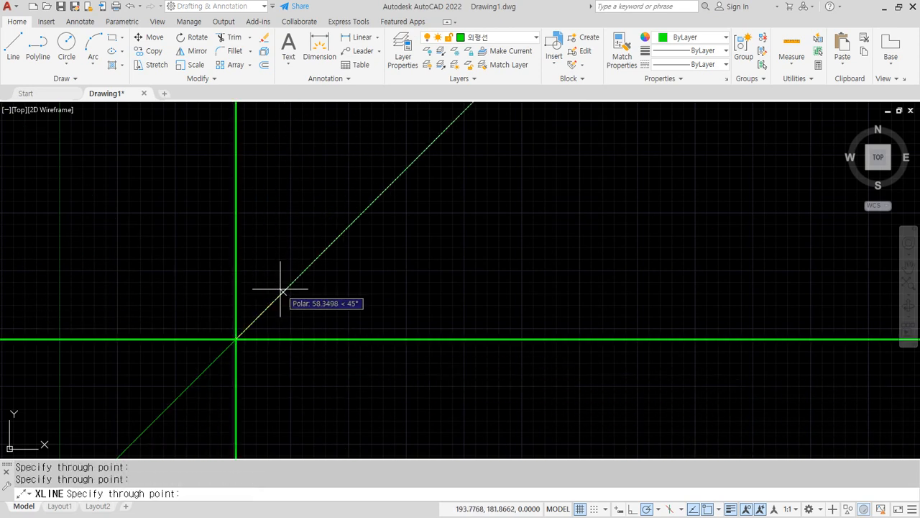
left_click(281, 291)
key("Return")
Trim off the part of the 45° line below the intersection of the construction lines.
type("tr")
key("Return")
left_click(217, 357)
key("Return")
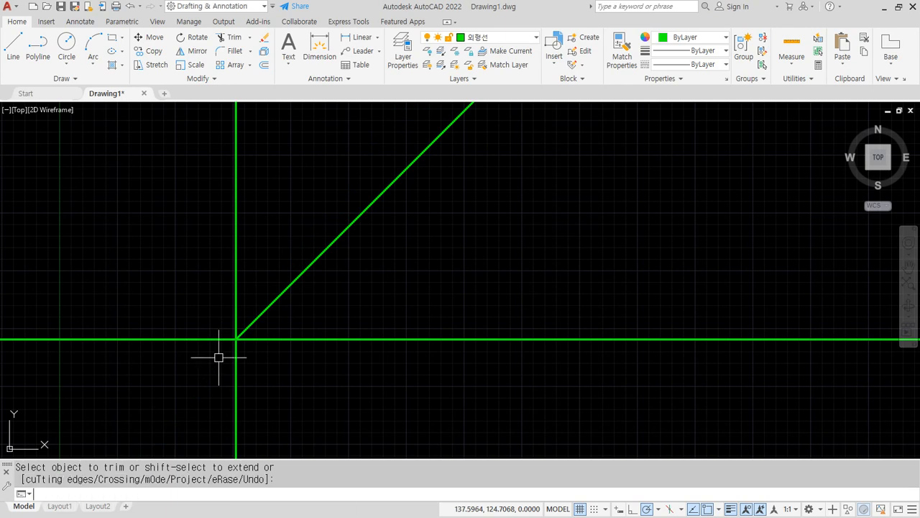
Offset the vertical construction line 70 to the left.
type("o")
key("Return")
type("70")
key("Return")
left_click(235, 363)
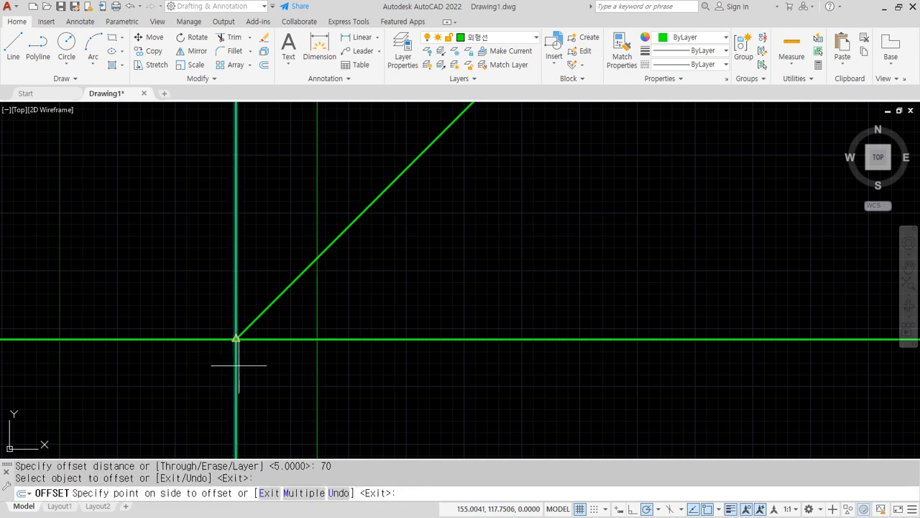
left_click(152, 376)
key("Return")
Offset the horizontal construction line 40 downward.
key("Return")
type("40")
key("Return")
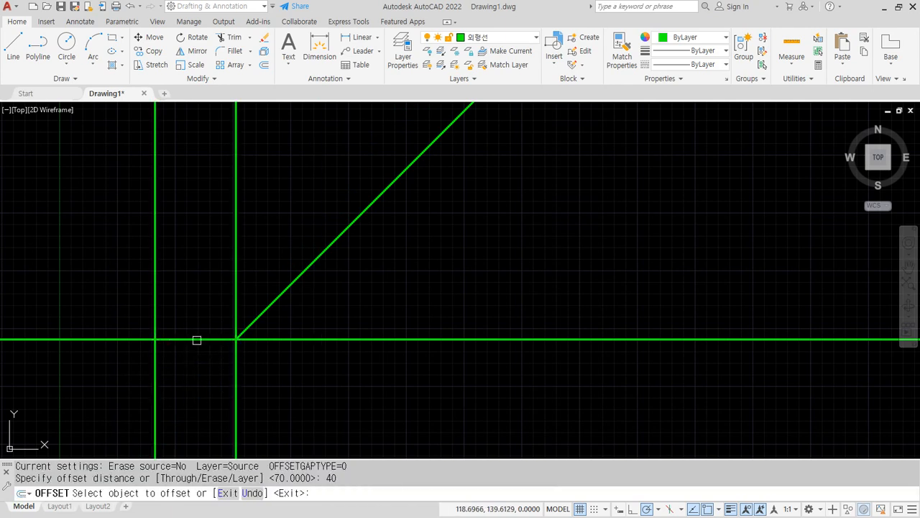
left_click(195, 339)
left_click(247, 407)
key("Return")
Trim the vertical lines below the lower horizontal line and the horizontal lines beyond the left vertical line.
type("tr")
key("Return")
left_click_drag(318, 410, 108, 410)
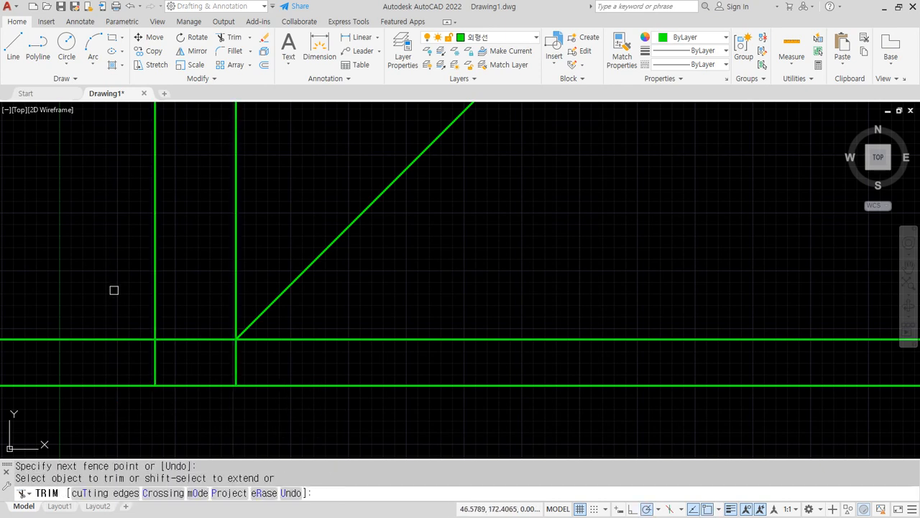
left_click_drag(114, 287, 105, 416)
key("Return")
type("l")
key("Return")
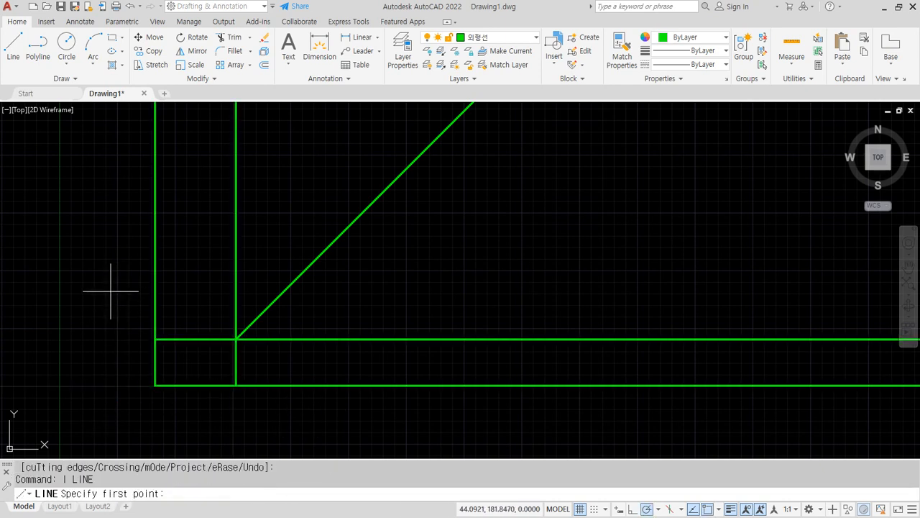
left_click(110, 291)
key("Escape")
key("Escape")
Draw a horizontal line above the front view to the 45° line, then straight down to the base line.
key("Return")
left_click(131, 309)
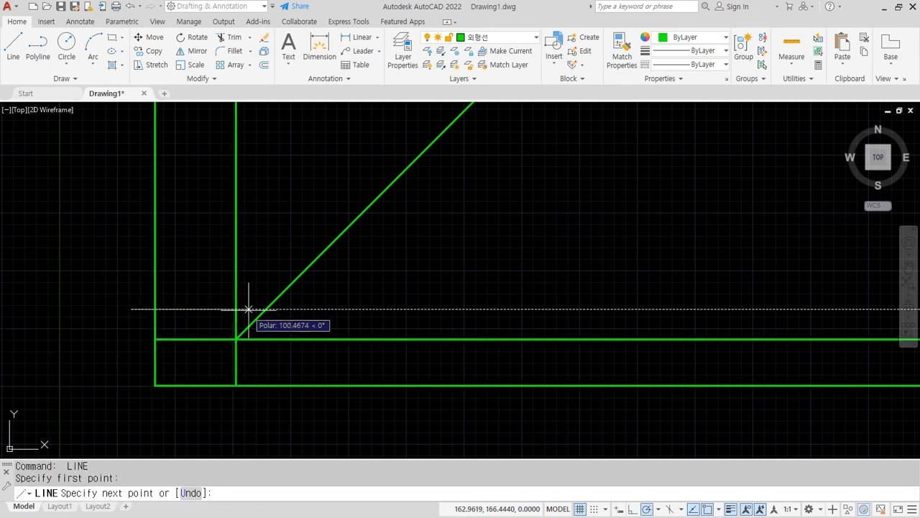
left_click(266, 310)
left_click(266, 385)
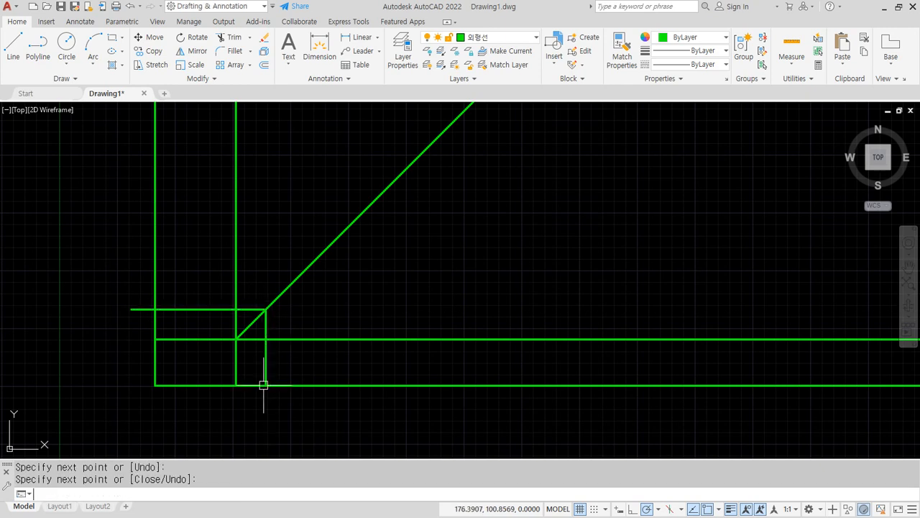
key("Escape")
Offset the new vertical line 40 to the right and the new horizontal line 40 upward.
type("o")
key("Return")
type("40")
key("Return")
left_click(267, 362)
left_click(288, 353)
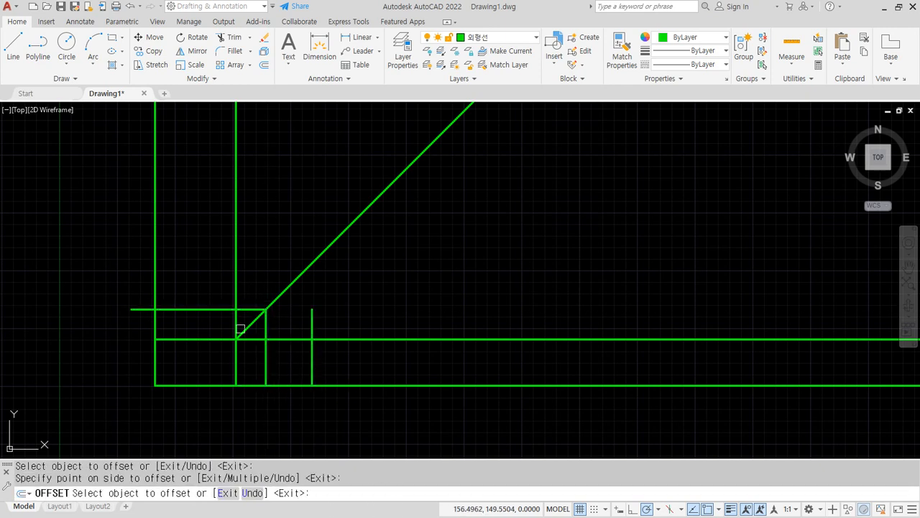
left_click(203, 309)
left_click(201, 288)
key("Return")
Fillet the rightmost vertical line and the 45° line with radius 0 so they meet in a corner.
type("f")
key("Return")
left_click(311, 329)
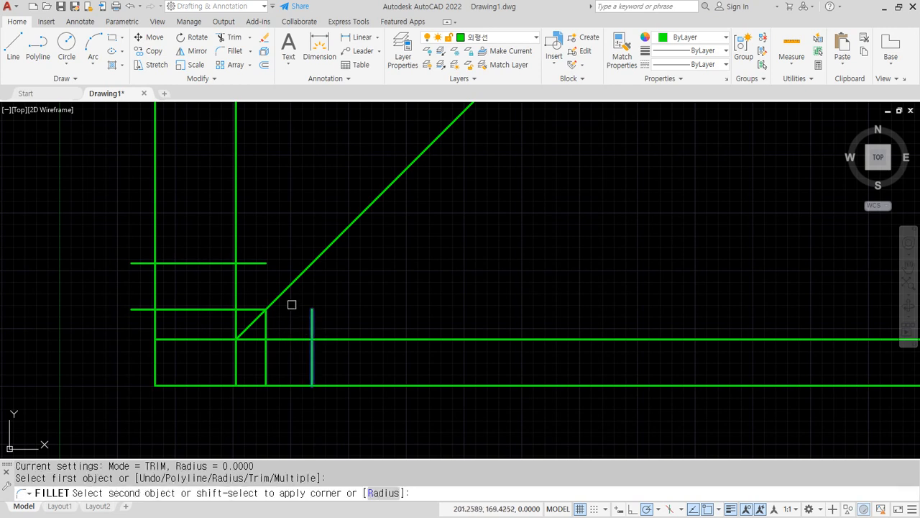
left_click(284, 292)
Trim the excess lines around the side view, leaving a square separated from the front view rectangle.
type("tr")
key("Return")
left_click(344, 407)
left_click(340, 323)
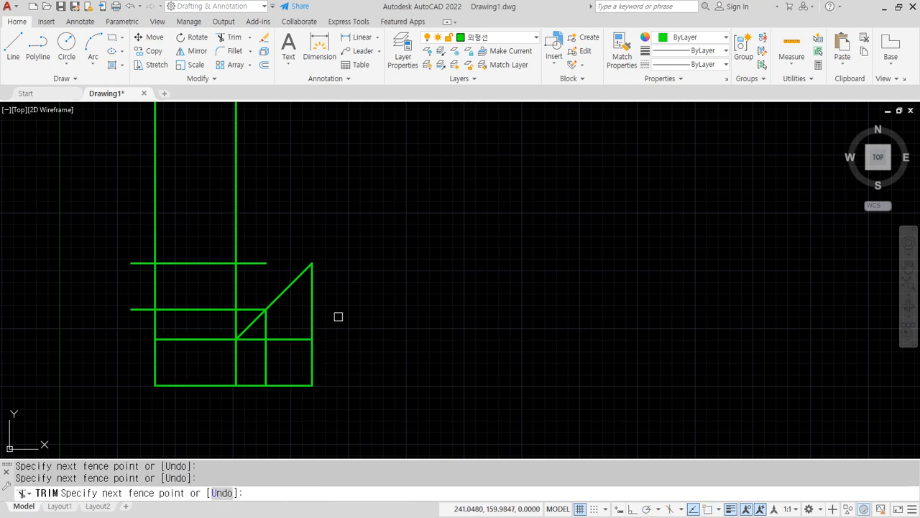
left_click(345, 309)
left_click(264, 322)
left_click(255, 339)
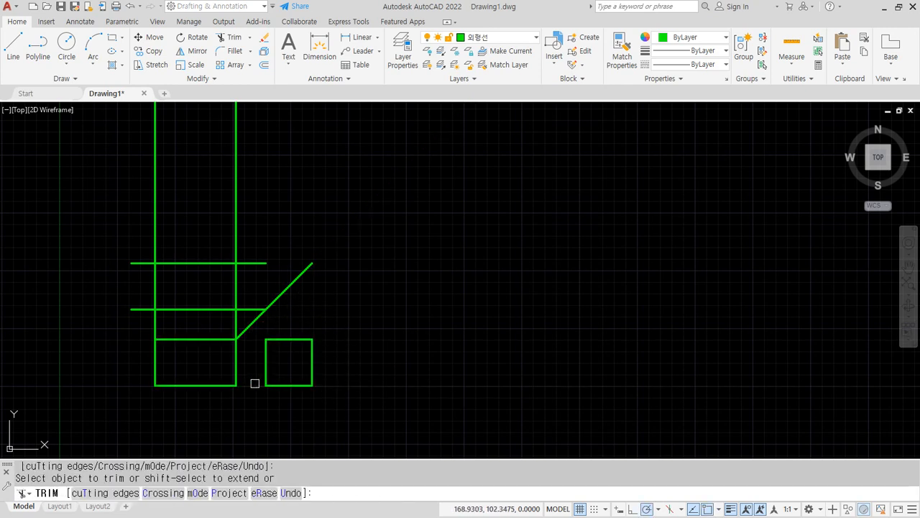
Trim the remaining vertical and horizontal excess around the top view, leaving a closed rectangle above the front view.
left_click(141, 325)
left_click(245, 317)
left_click(246, 317)
left_click(250, 252)
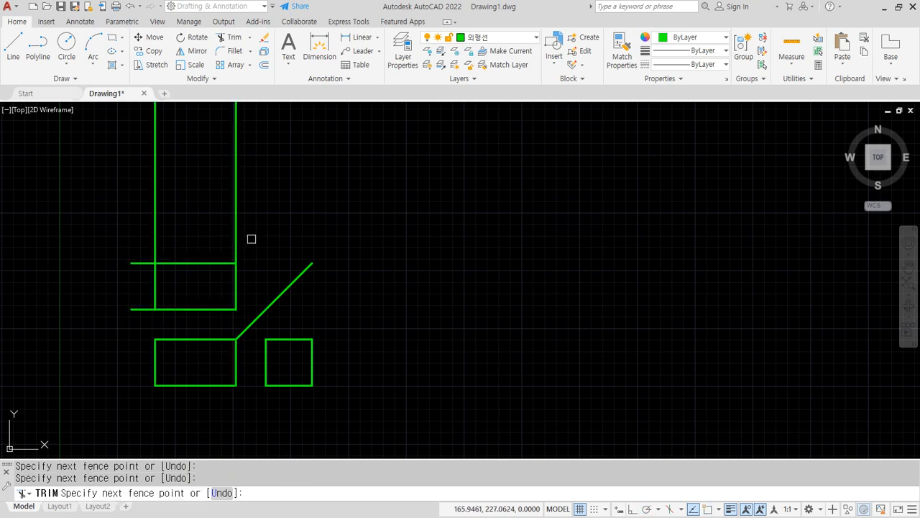
left_click(282, 225)
left_click(141, 213)
left_click(139, 319)
key("Return")
key("Return")
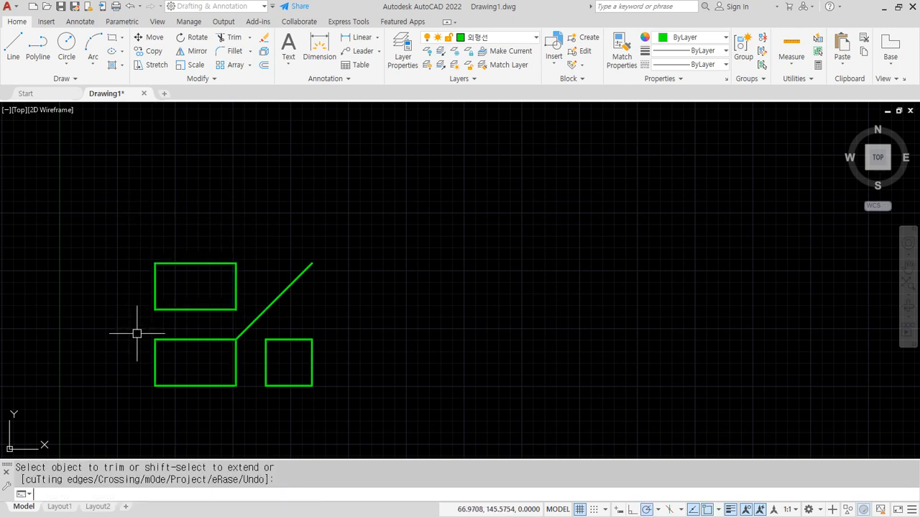
Create a rectangular array from the three view outlines and their 45° line.
type("ar")
key("Return")
left_click(96, 231)
left_click(364, 418)
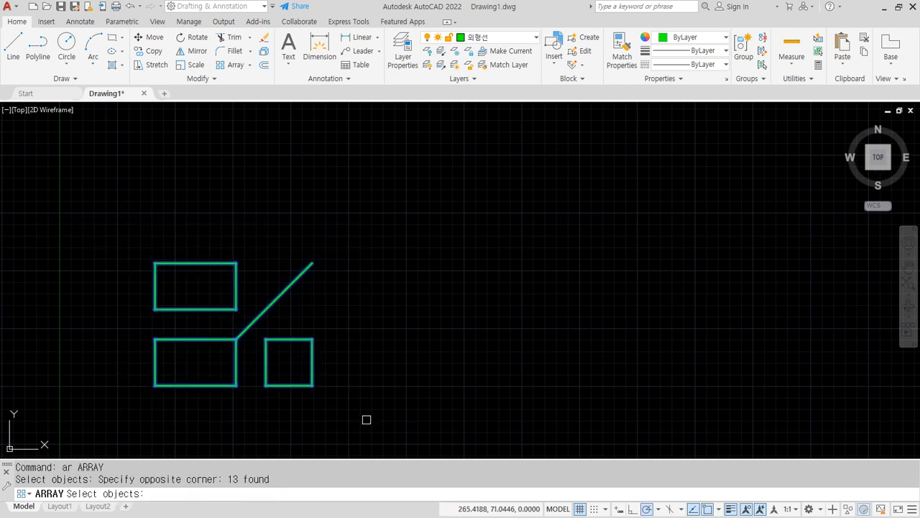
key("Return")
left_click(276, 493)
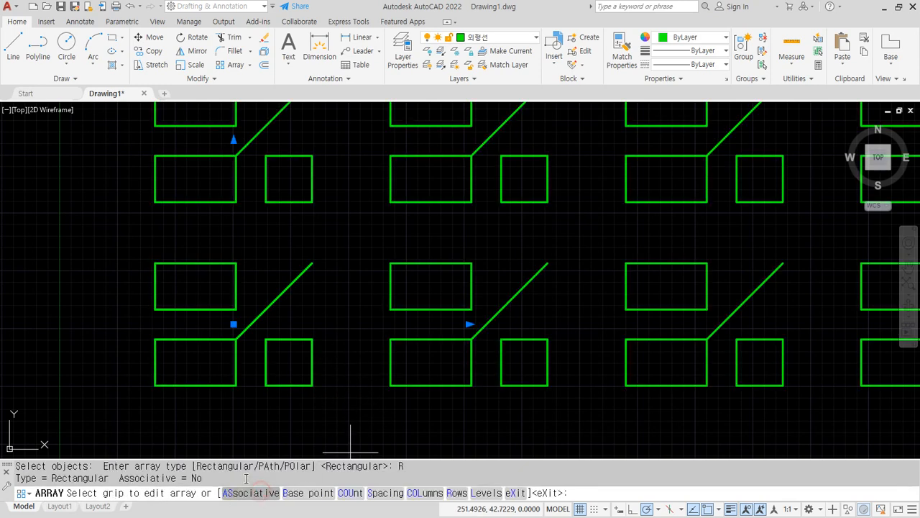
Set the array to 2 rows with a column spacing of 250 and a row spacing of 180.
scroll(320, 308, "down", 2)
scroll(320, 307, "down", 1)
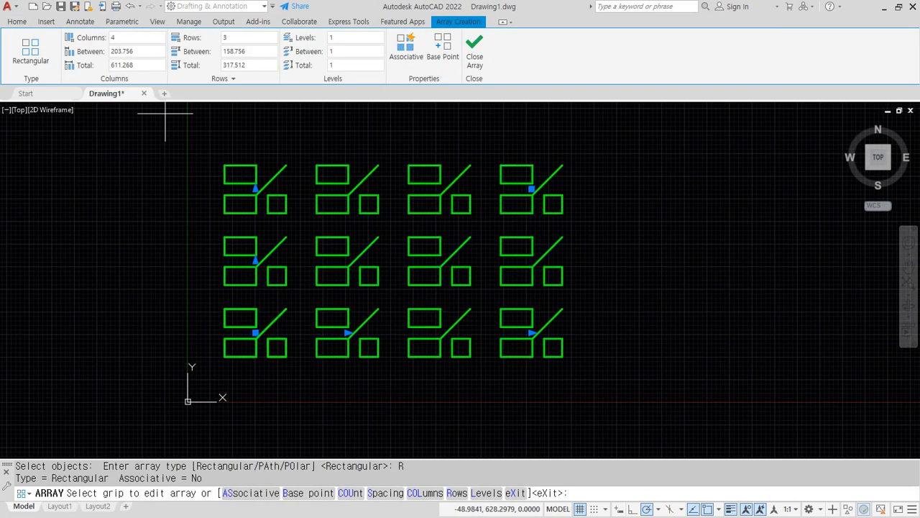
type("2")
key("Return")
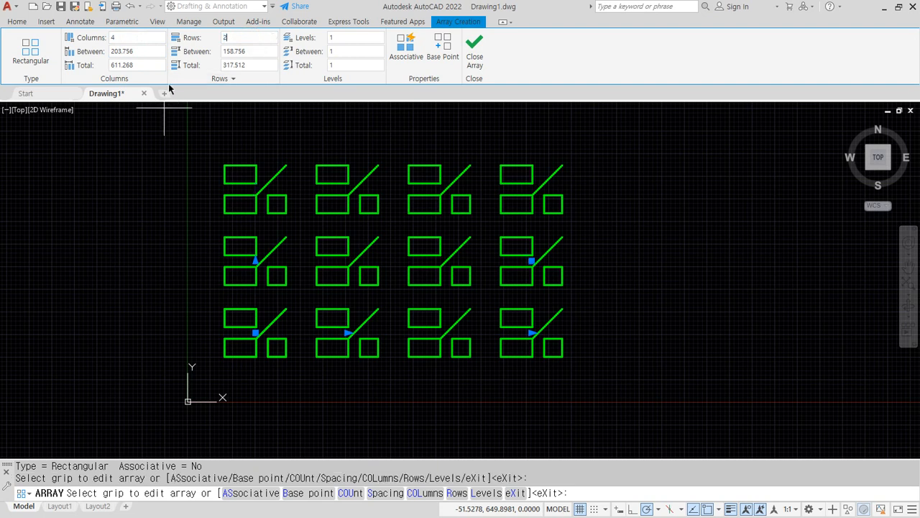
left_click(136, 51)
type("250")
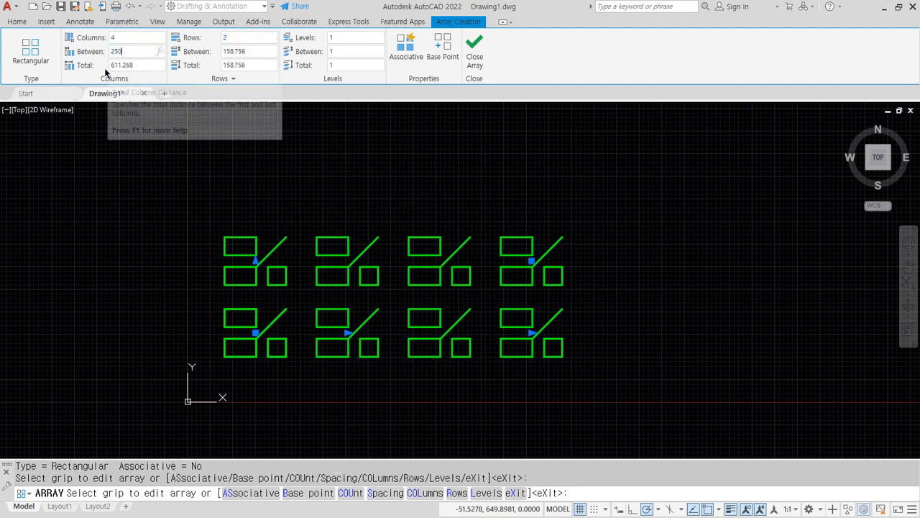
key("Return")
left_click(262, 52)
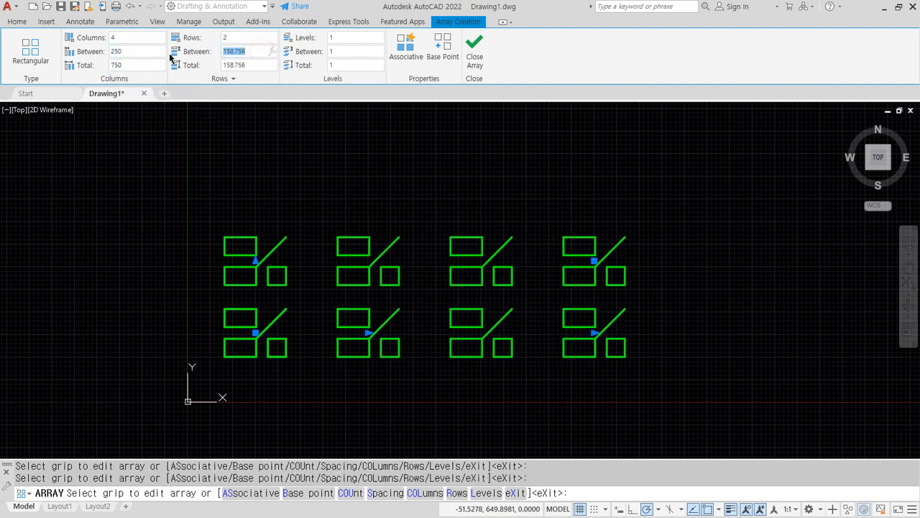
key("Return")
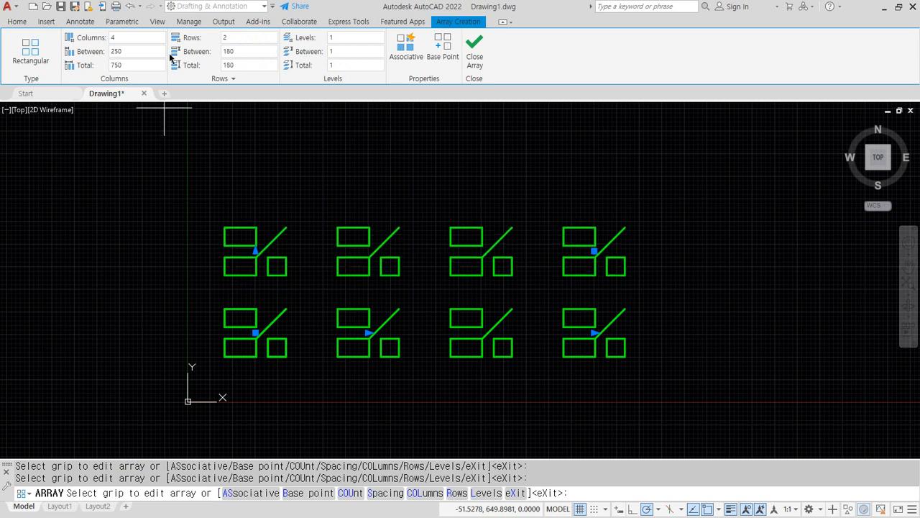
Finish the array and draw a diagonal in the first figure's top view from its upper-right to its lower-left corner.
left_click(474, 50)
scroll(212, 286, "up", 6)
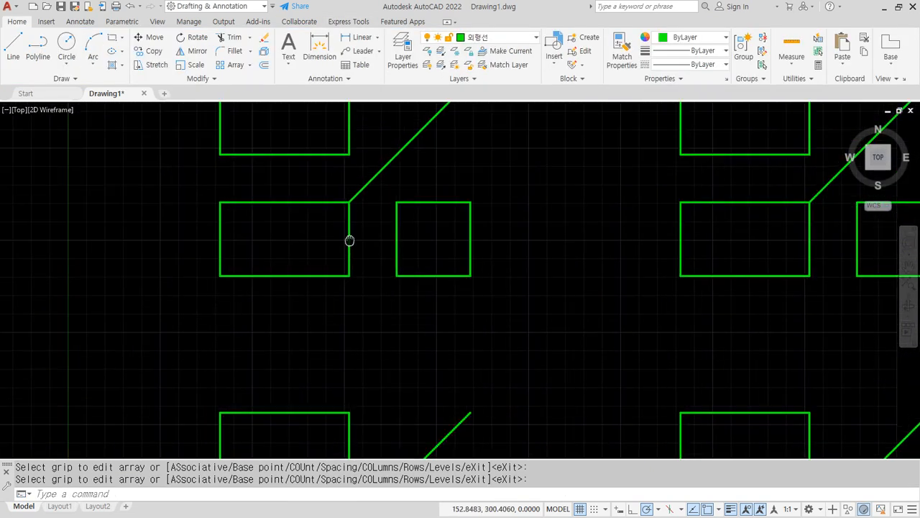
type("l")
key("Return")
left_click(331, 107)
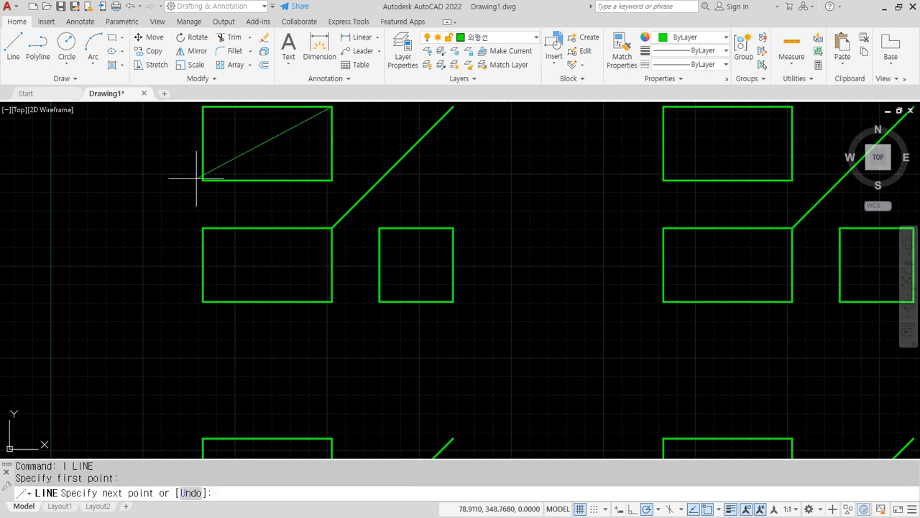
left_click(203, 179)
key("Return")
Draw a diagonal from upper-left to lower-right in the front view and from lower-left to upper-right in the side view.
key("Return")
left_click(203, 228)
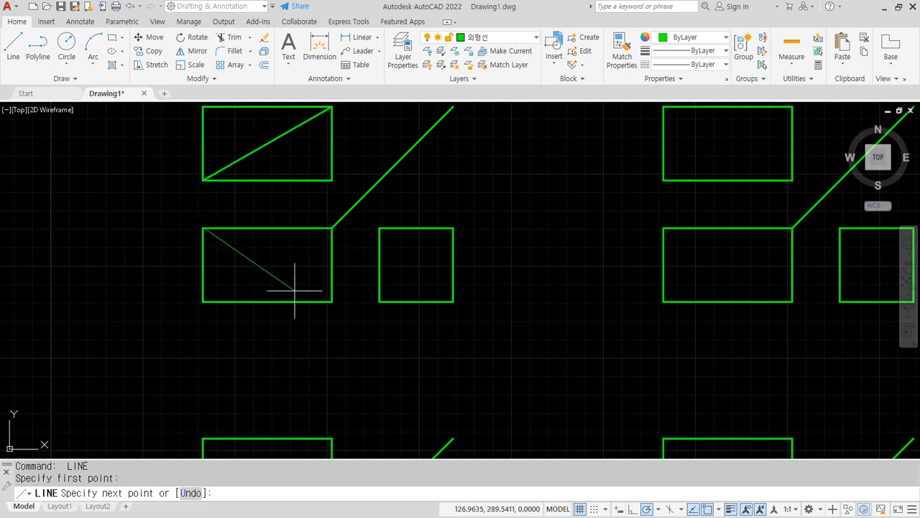
left_click(332, 300)
key("Return")
key("Return")
left_click(380, 301)
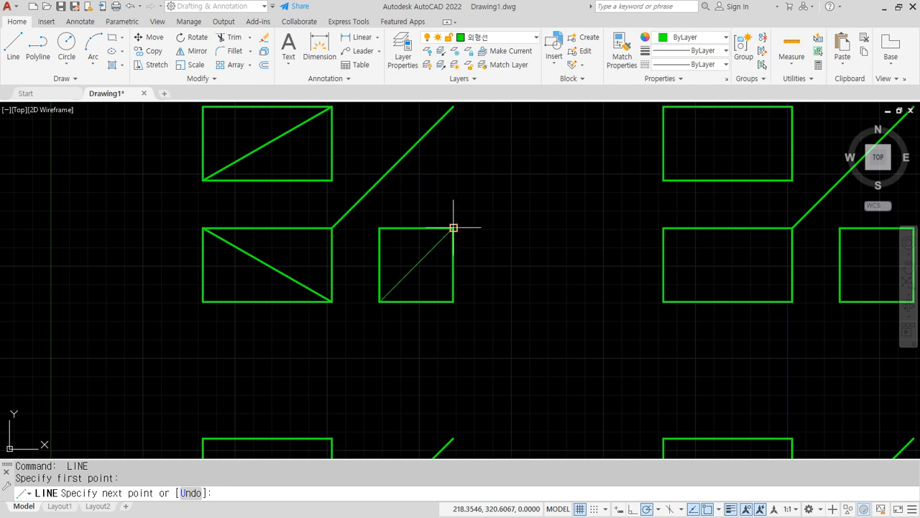
left_click(453, 228)
key("Return")
Erase the first figure's 45° projection line.
left_click(433, 172)
left_click(373, 183)
type("e")
key("Return")
Offset the left edge of the second figure's front view 30 inward.
mouse_move(661, 208)
middle_mouse_down()
mouse_move(538, 241)
mouse_move(402, 309)
middle_mouse_up()
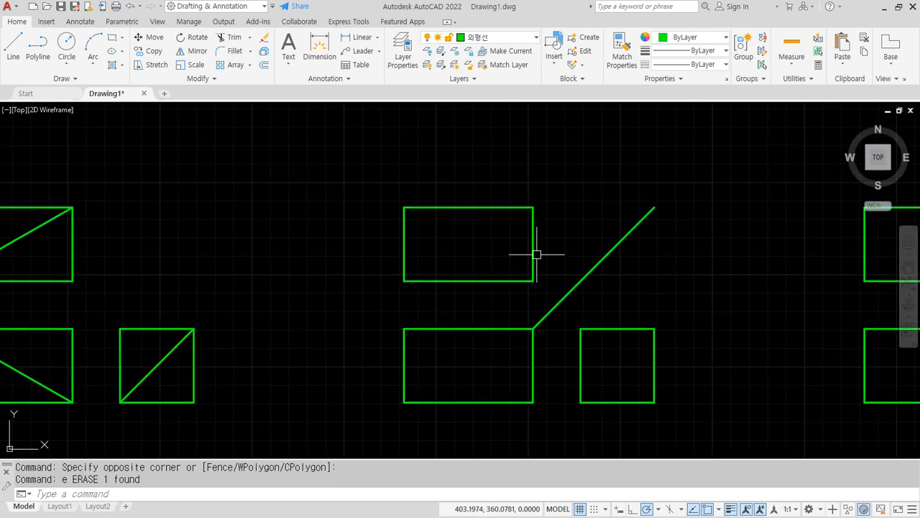
middle_click_drag(464, 262, 352, 197)
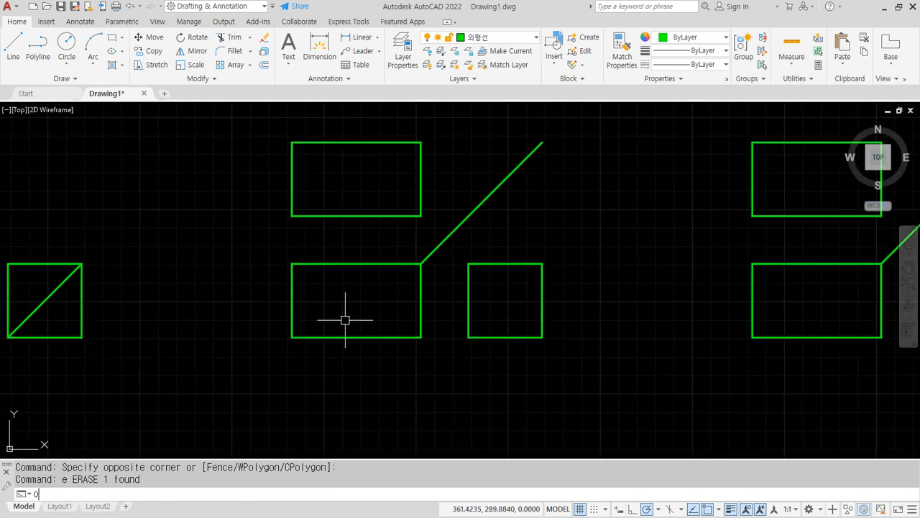
type("o")
key("Return")
type("30")
key("Return")
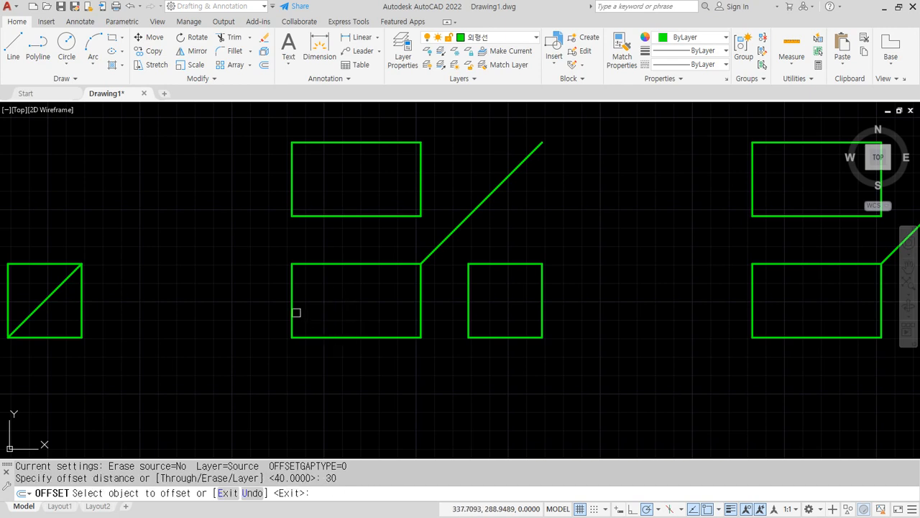
left_click(293, 311)
left_click(335, 304)
key("Return")
Offset the front view's bottom edge 10 upward and fillet it with the inner vertical line into an upper-left notch.
key("Return")
type("10")
key("Return")
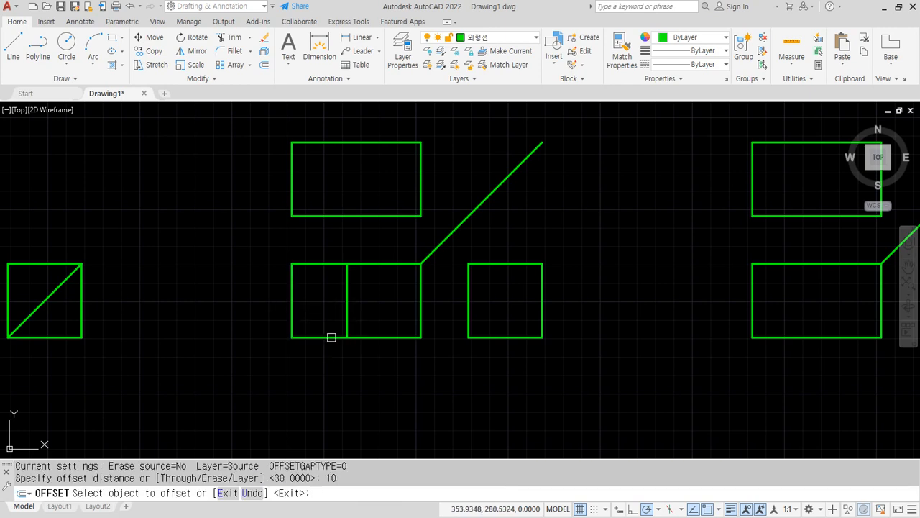
left_click(328, 336)
left_click(326, 311)
key("Return")
type("f")
key("Return")
left_click(332, 318)
left_click(347, 305)
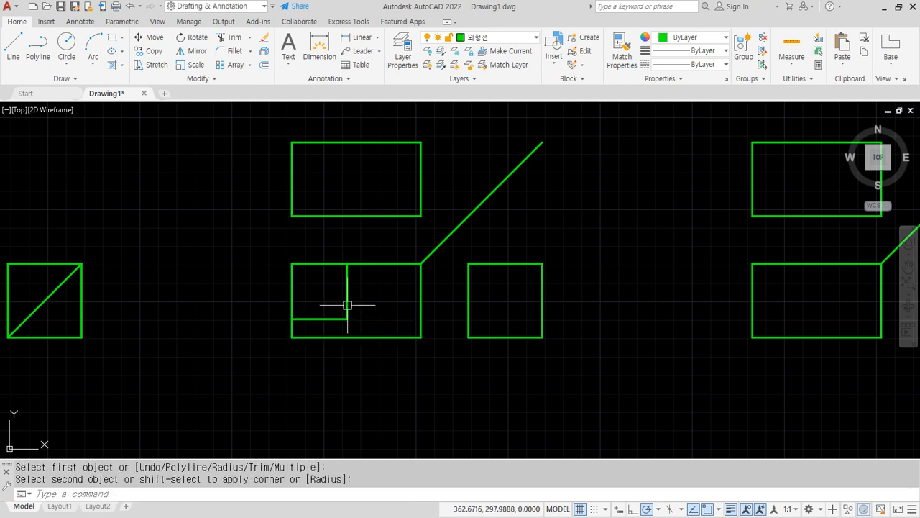
Offset the right edge of the second figure's front view 20 inward.
type("o")
key("Return")
type("20")
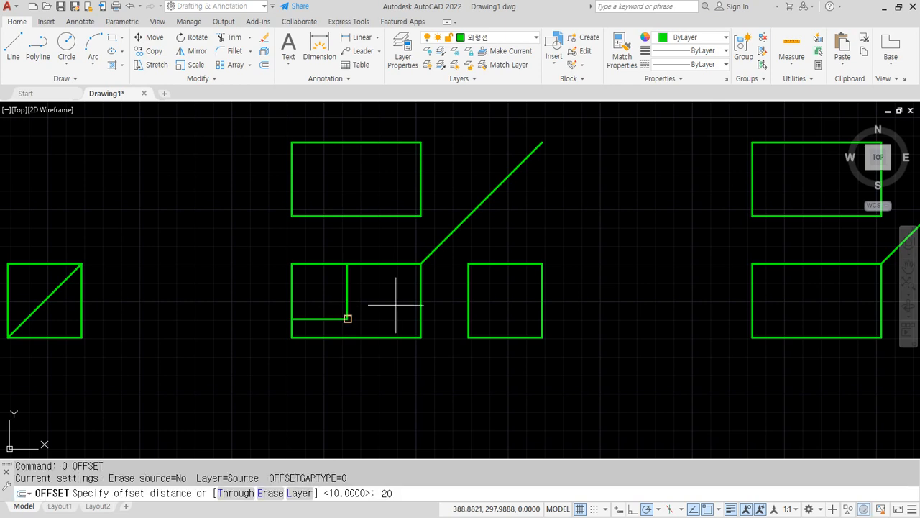
key("Return")
left_click(421, 302)
left_click(381, 302)
key("Return")
Draw a slanted line from the front view's lower-right corner to the 20 offset line's top end, and erase that vertical helper.
type("l")
key("Return")
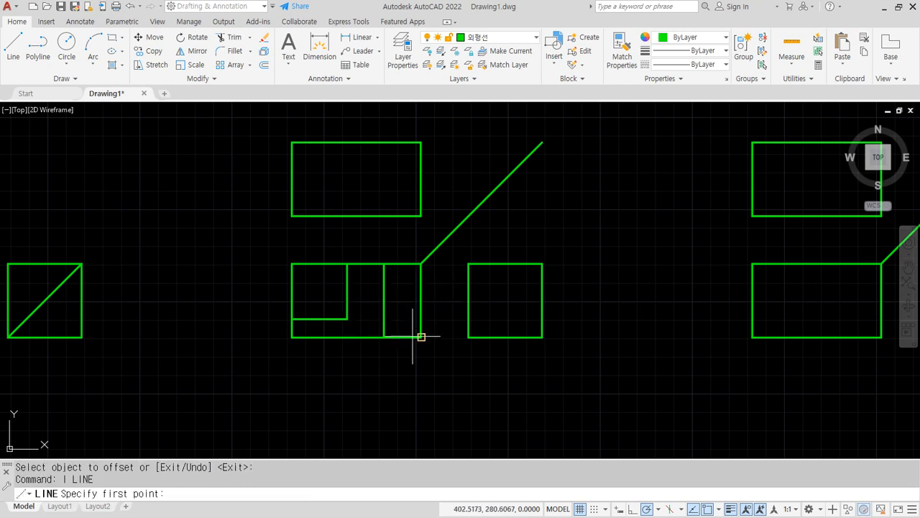
left_click(420, 337)
left_click(384, 264)
key("Return")
type("e")
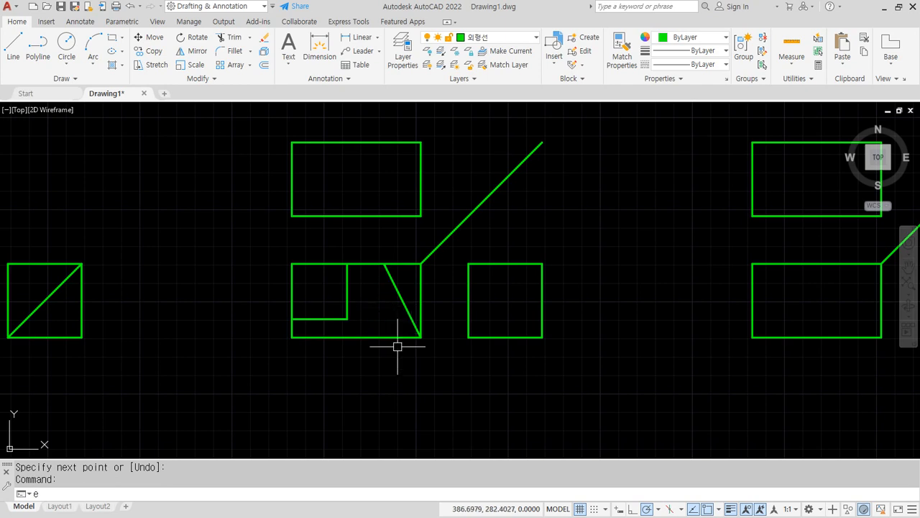
key("Return")
Offset the left edge of the second figure's top view 30 inward.
middle_click_drag(341, 196, 330, 220)
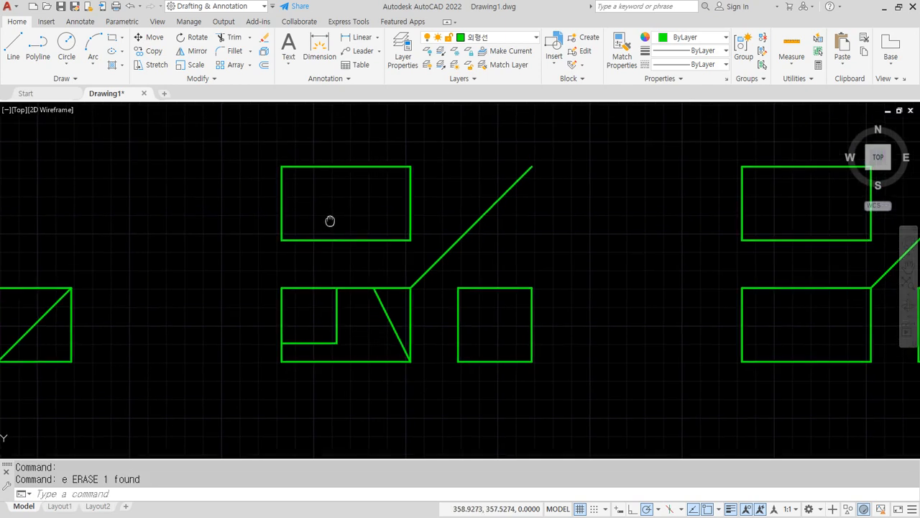
type("O")
key("Return")
type("3")
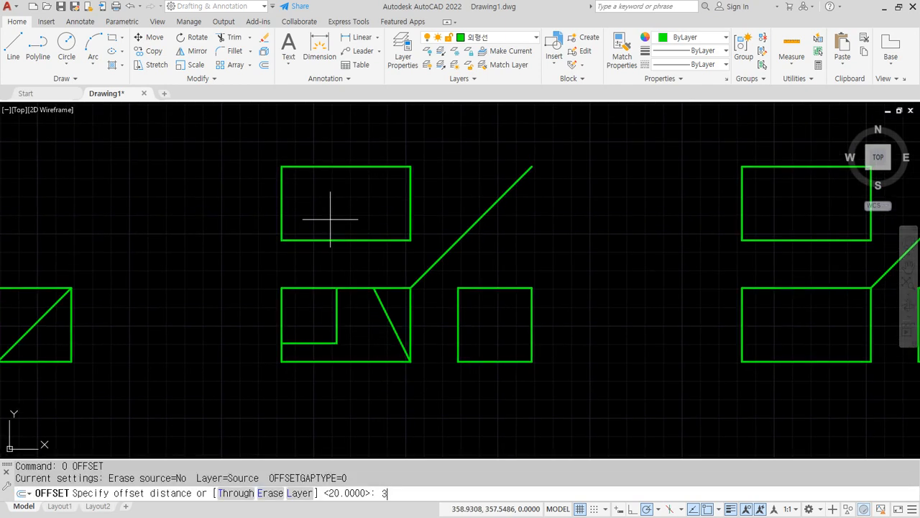
type("0")
key("Return")
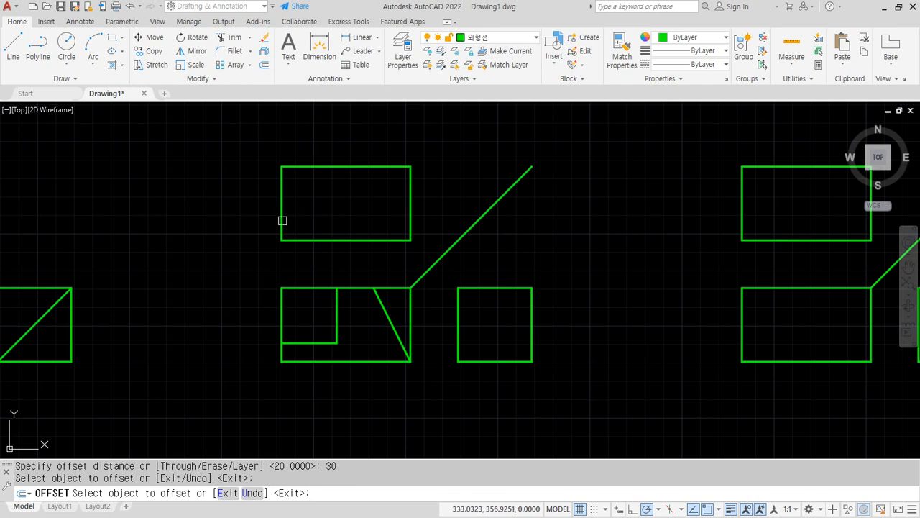
left_click(283, 220)
left_click(344, 207)
key("Return")
Offset the top view's bottom edge 20 upward and fillet it with the inner vertical line into a lower-left notch.
key("Return")
type("2")
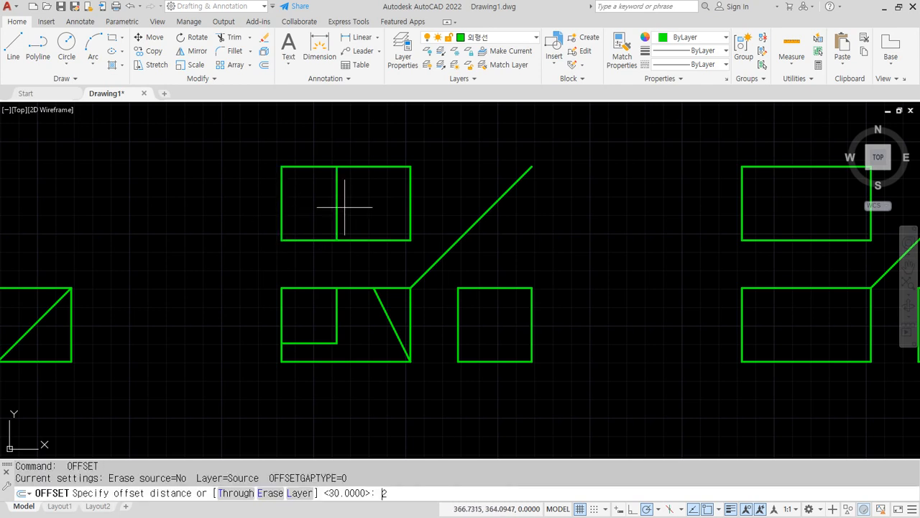
key("Return")
left_click(281, 239)
left_click(319, 206)
key("Return")
type("f")
key("Return")
left_click(335, 220)
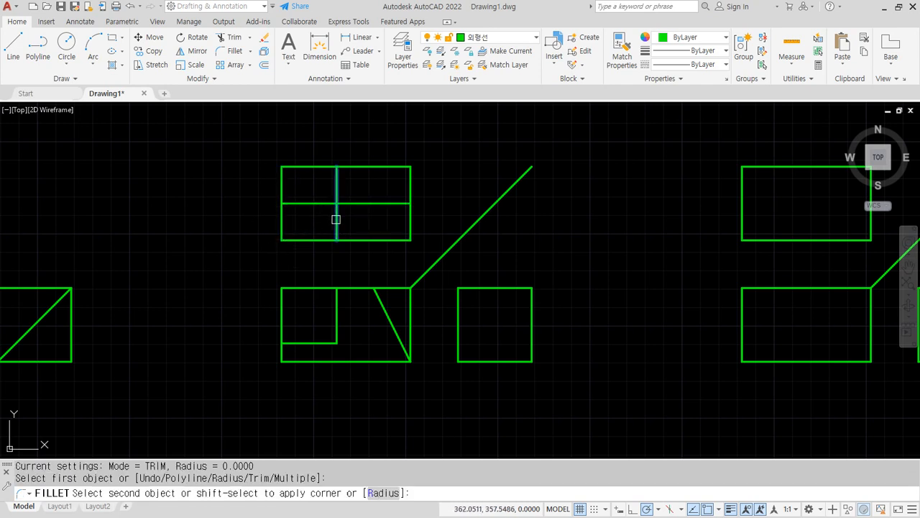
left_click(322, 202)
Project the front view's slant endpoint to the top view, draw a slanted line to its upper-right corner, and erase the projection line.
type("l")
key("Return")
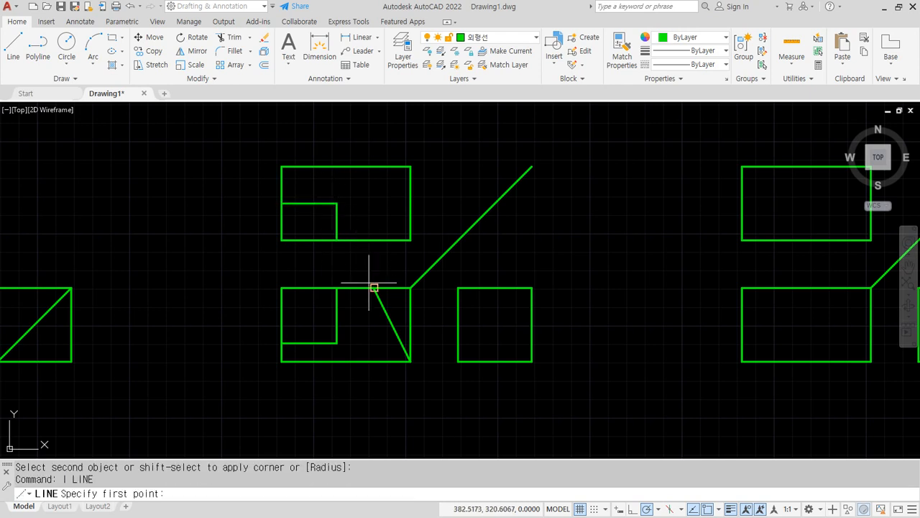
left_click(374, 286)
left_click(374, 239)
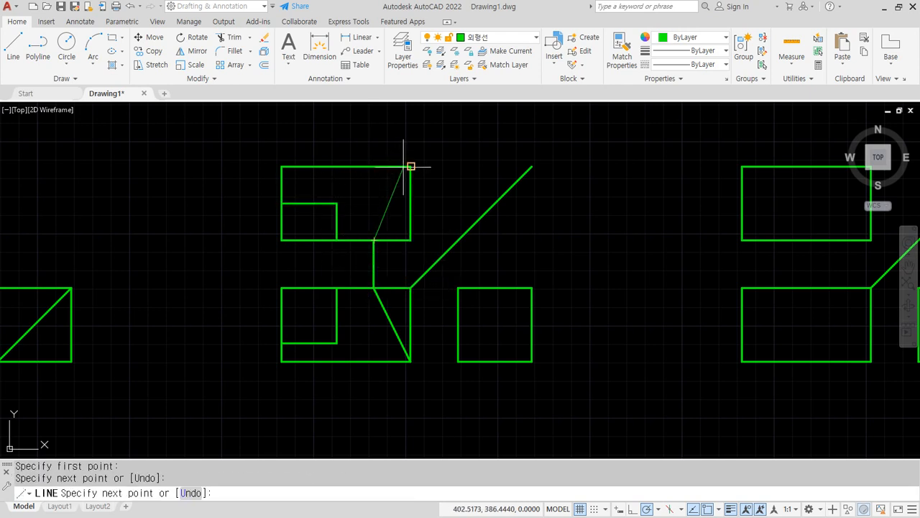
left_click(411, 166)
key("Return")
left_click(371, 257)
type("e")
key("Return")
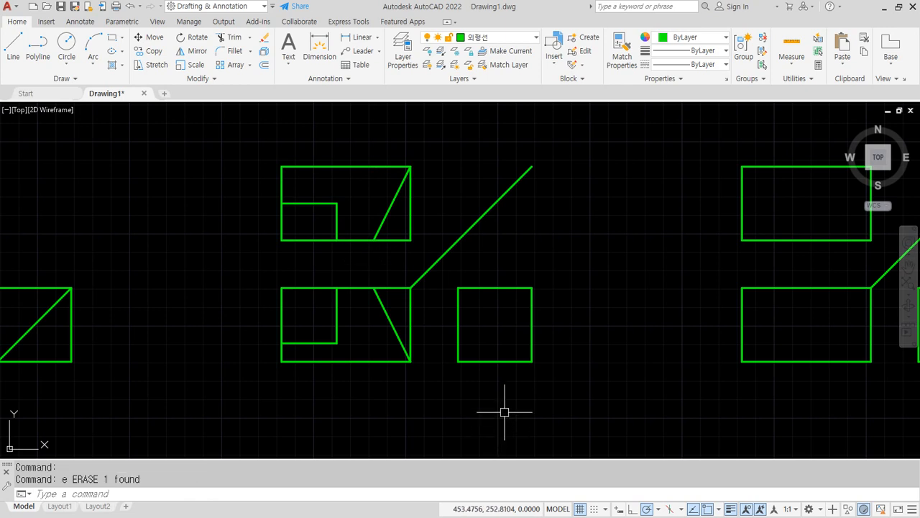
Draw a diagonal in the second figure's side view from its upper-right to its lower-left corner.
type("l")
key("Return")
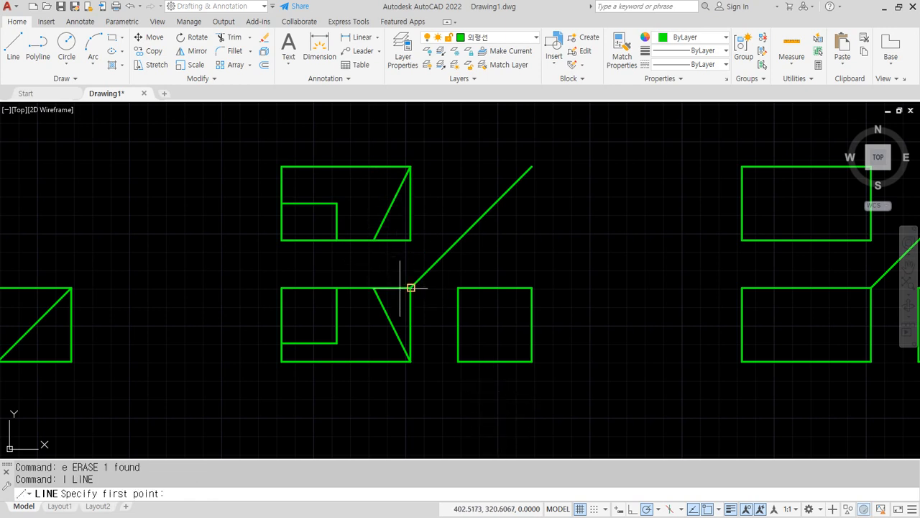
left_click(532, 287)
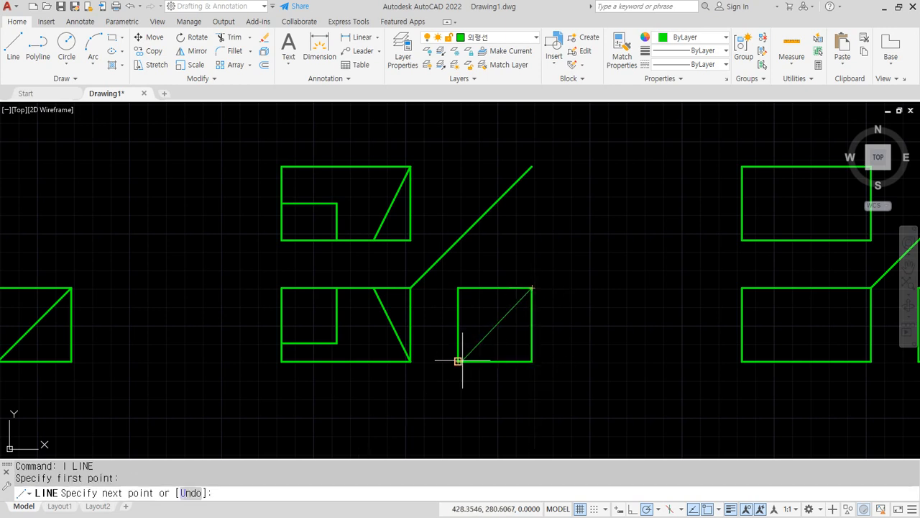
left_click(458, 361)
key("Return")
Project the front and top view notch corners to the side view, using the 45° line, and join the projected points with a slanted line.
key("Return")
left_click(338, 343)
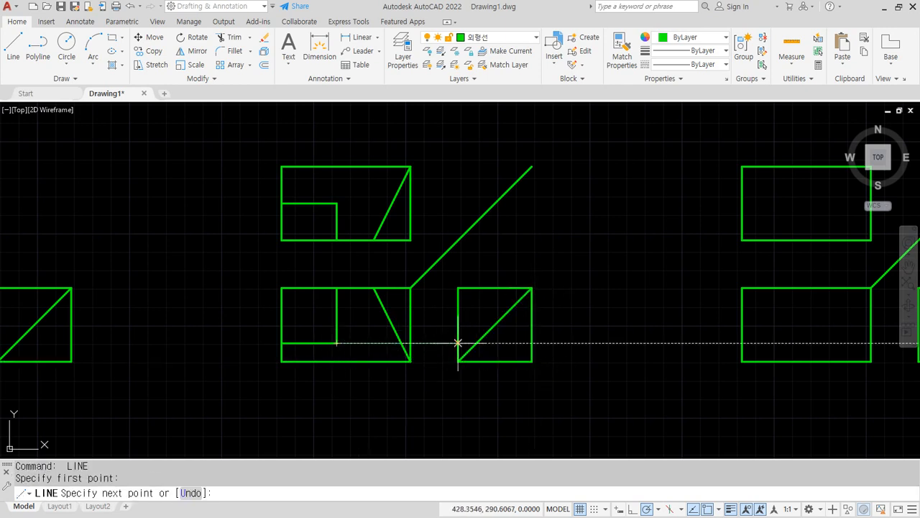
left_click(458, 343)
key("Return")
key("Return")
left_click(338, 203)
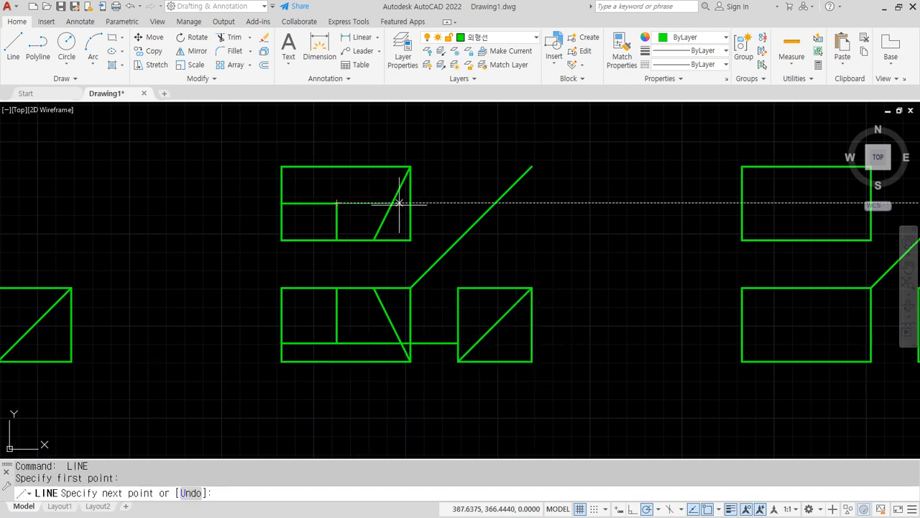
left_click(495, 203)
left_click(495, 287)
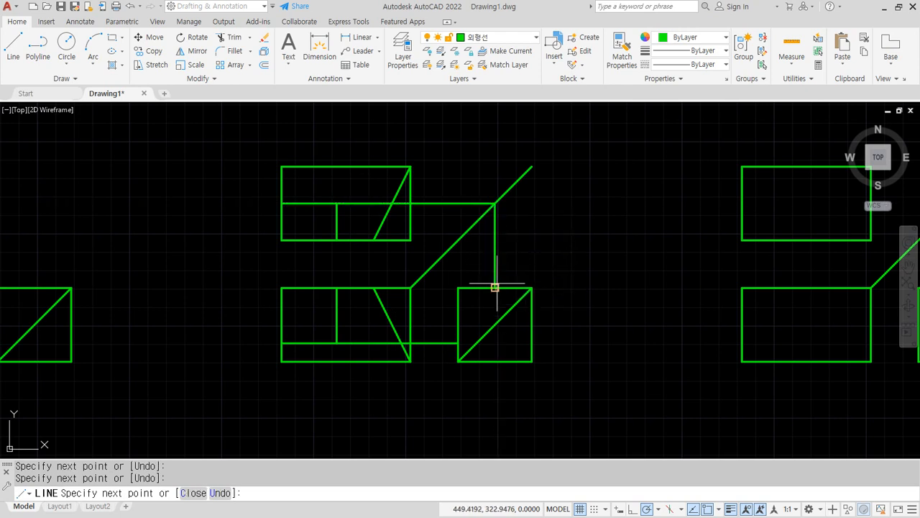
left_click(458, 343)
key("Return")
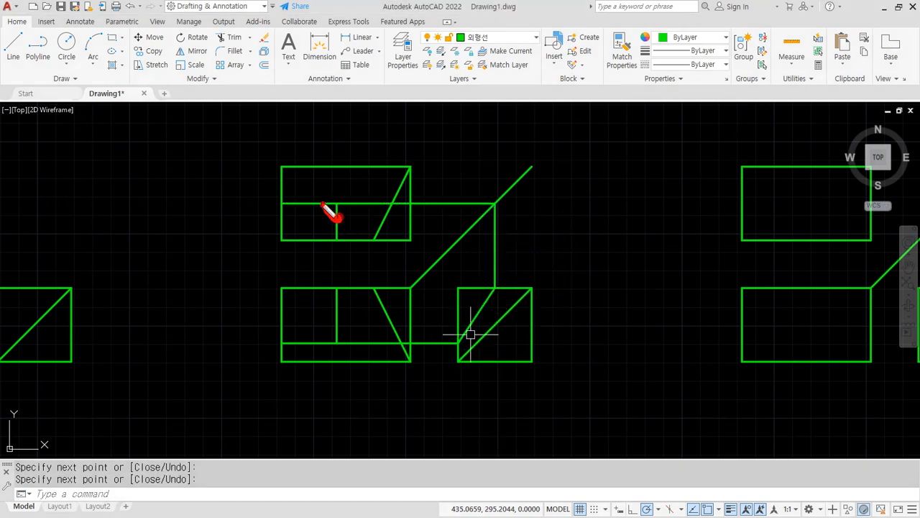
Move the side view's shorter slanted line to the 은선 layer.
left_click(476, 315)
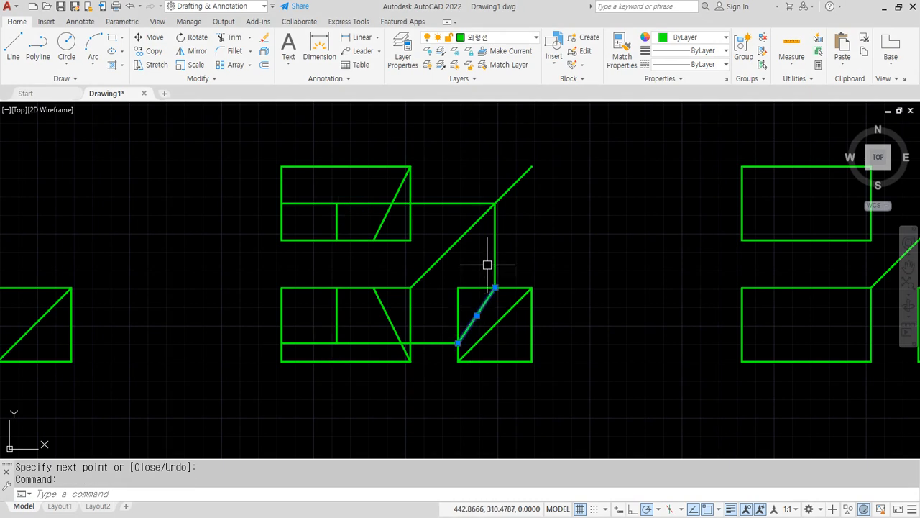
left_click(507, 37)
left_click(496, 79)
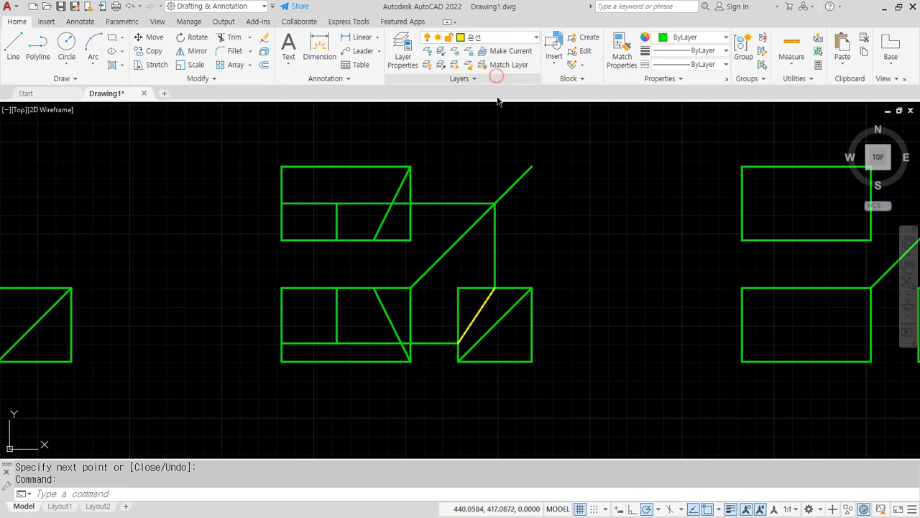
key("Escape")
Erase the second figure's projection lines and its 45° line.
left_click(431, 348)
left_click(415, 325)
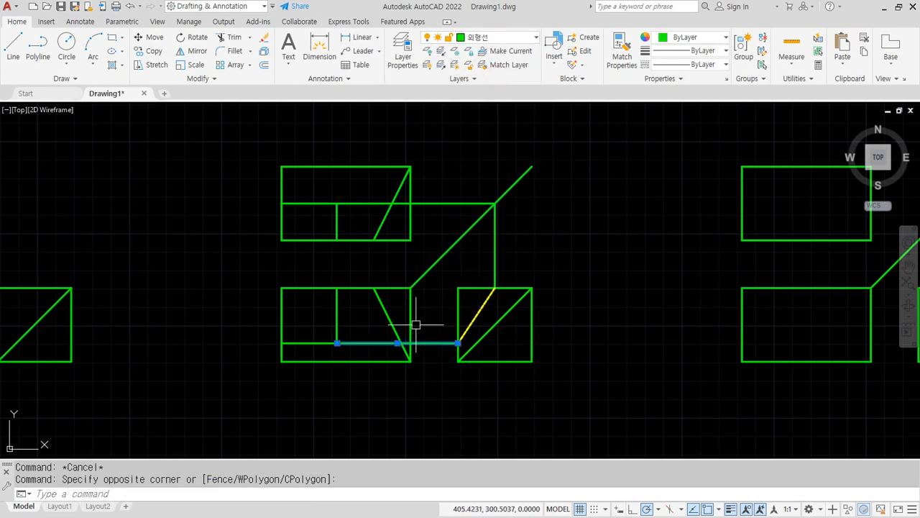
left_click(496, 247)
left_click(467, 199)
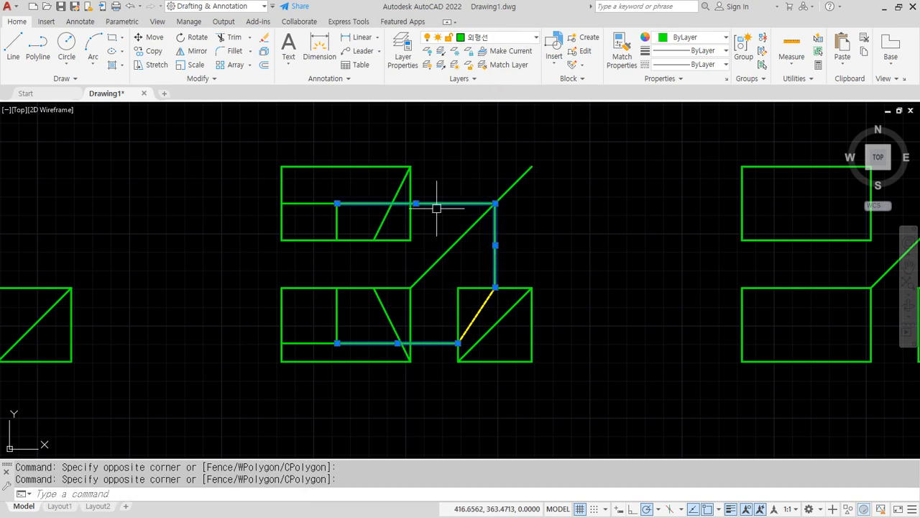
type("e")
key("Return")
left_click(549, 219)
left_click(469, 151)
type("e")
key("Return")
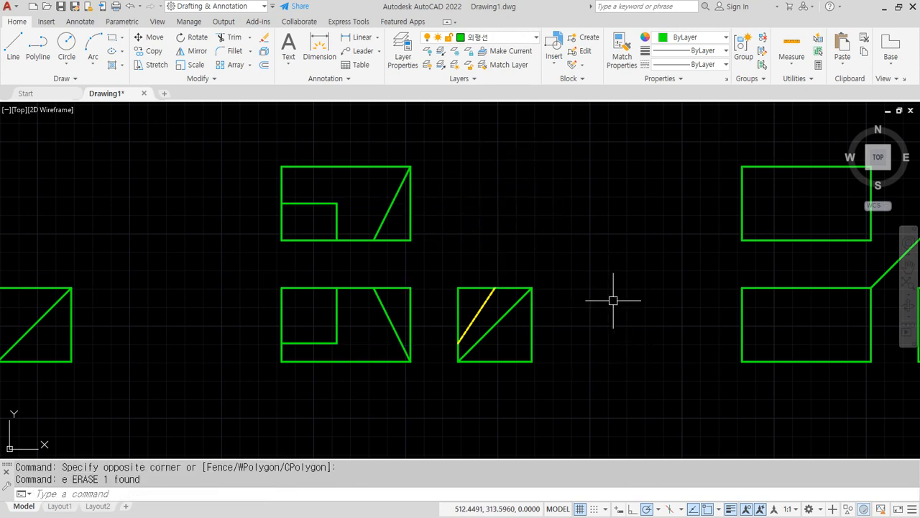
Offset the left edge of the third figure's front view 20 inward.
mouse_move(612, 300)
middle_mouse_down()
mouse_move(522, 304)
mouse_move(501, 293)
mouse_move(452, 312)
middle_mouse_up()
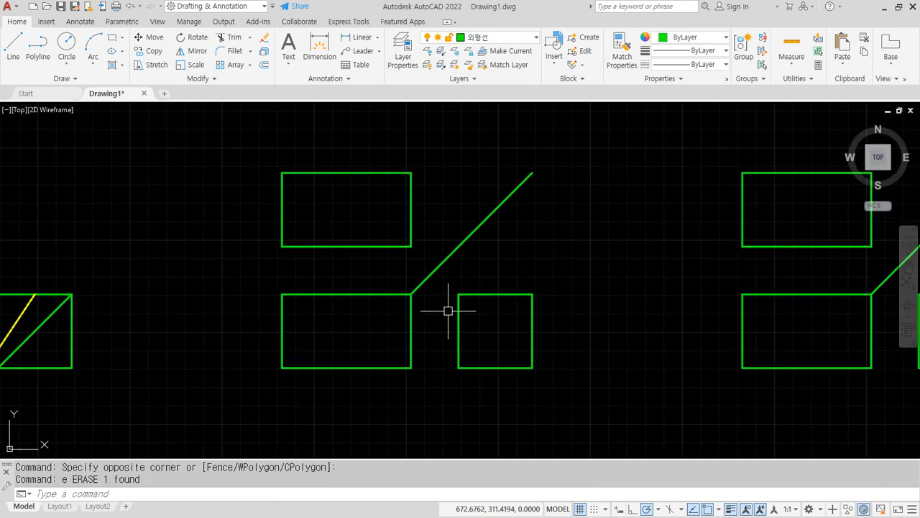
type("o")
key("Return")
type("20")
key("Return")
left_click(282, 330)
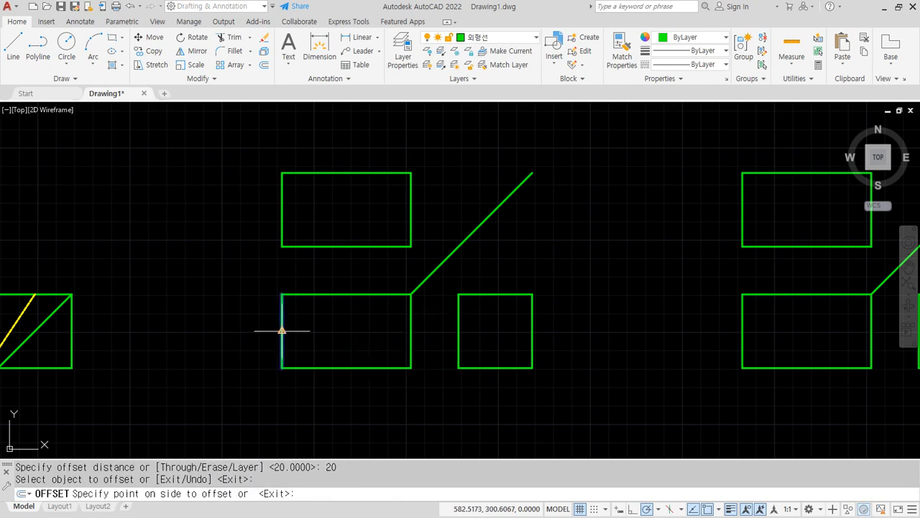
left_click(313, 331)
key("Return")
Try offsetting the top edge of the third figure's front view 10 downward, and erase the offset line.
key("Return")
type("10")
key("Return")
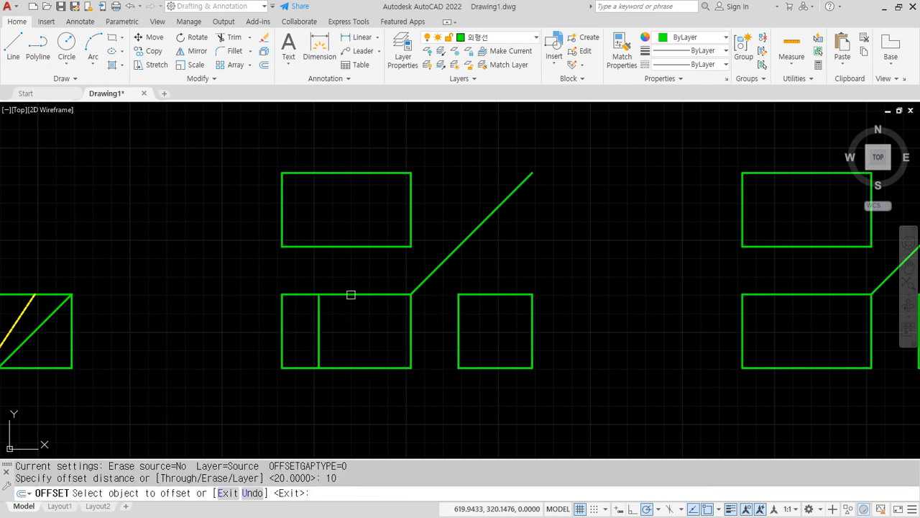
left_click(349, 294)
left_click(362, 344)
key("Escape")
left_click(353, 312)
type("e")
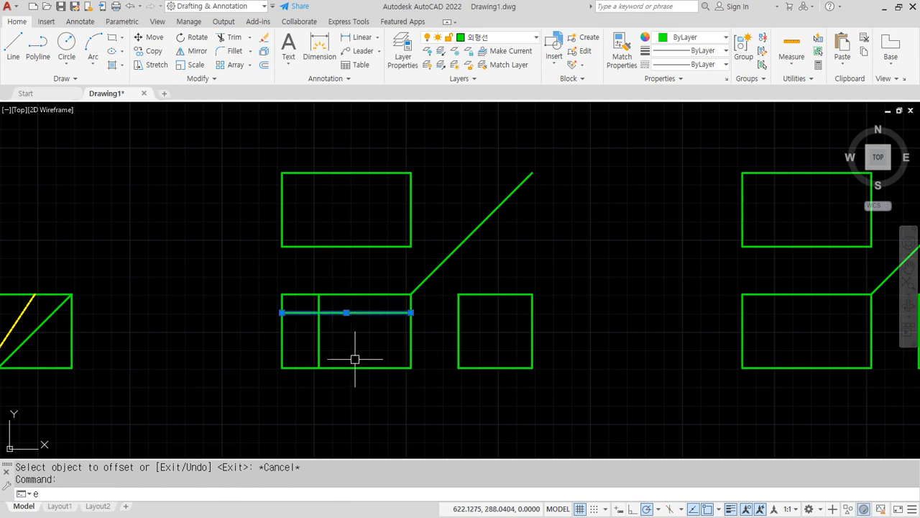
key("Return")
Offset the bottom edge of the third figure's front view 10 upward and its right edge 10 inward.
type("o")
key("Return")
type("10")
key("Return")
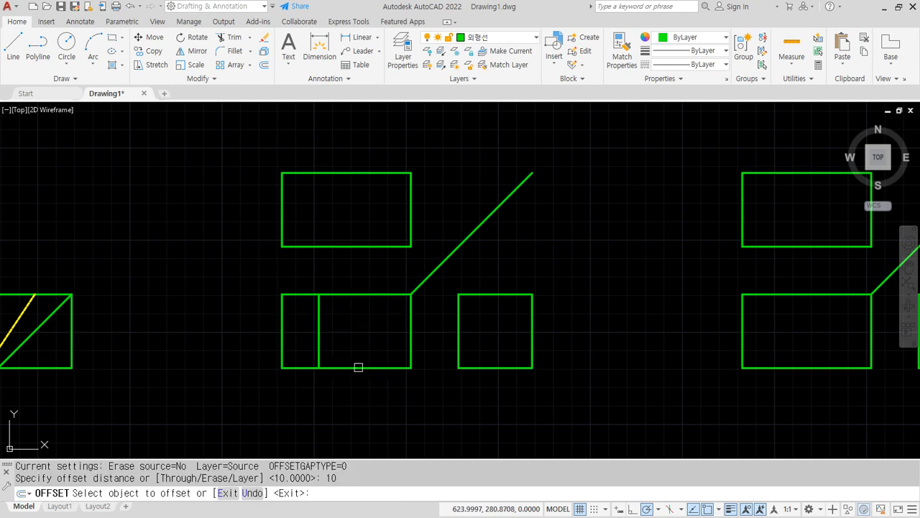
left_click(358, 368)
left_click(376, 335)
left_click(410, 330)
left_click(366, 328)
key("Return")
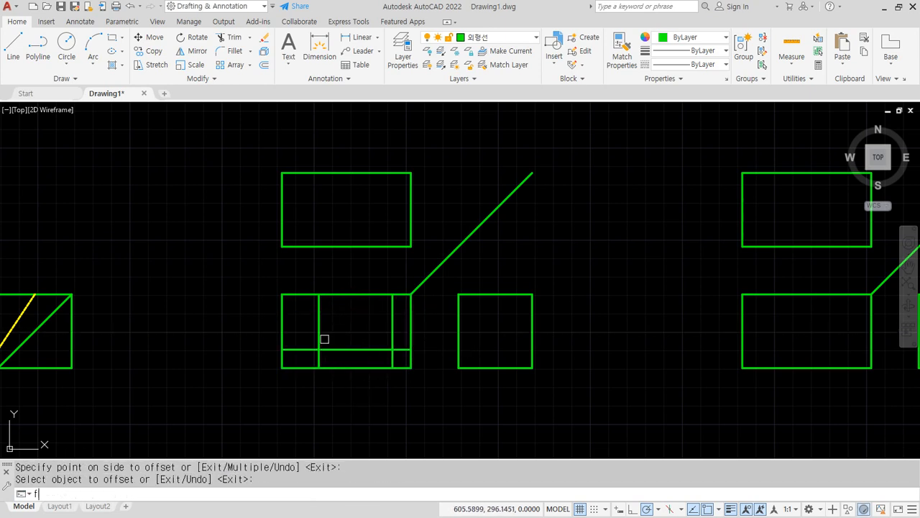
Fillet the three offset lines in the front view into a square-cornered U-shaped notch.
type("f")
key("Return")
left_click(319, 335)
left_click(365, 350)
key("Return")
left_click(365, 350)
left_click(392, 340)
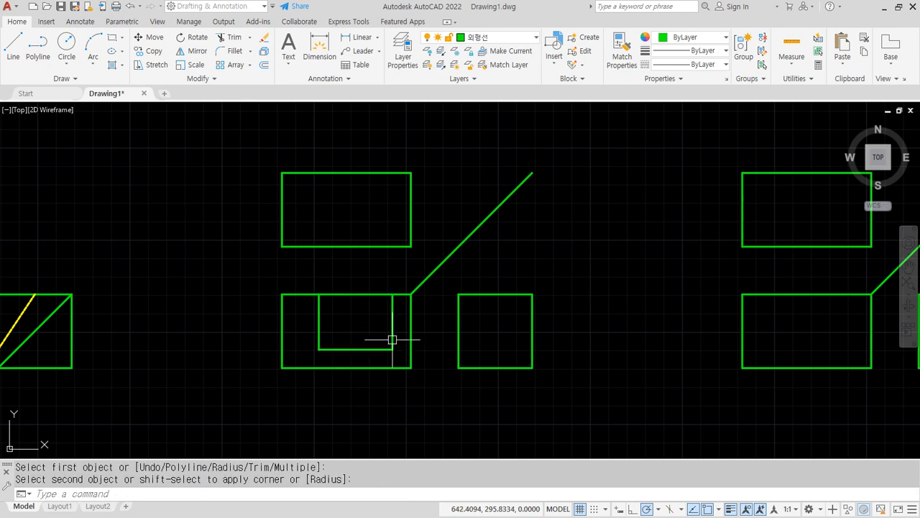
key("Escape")
Offset the right edge of the third figure's front view 30 inward.
type("o")
key("Return")
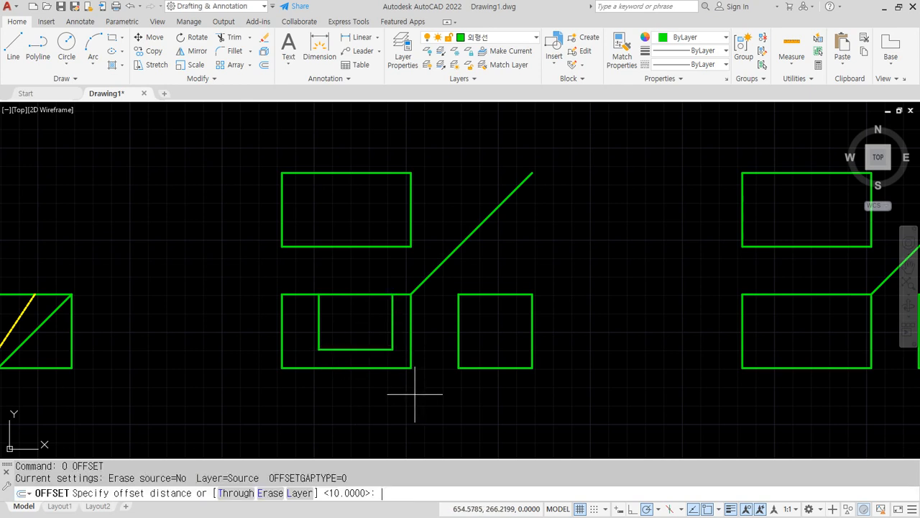
type("30")
key("Return")
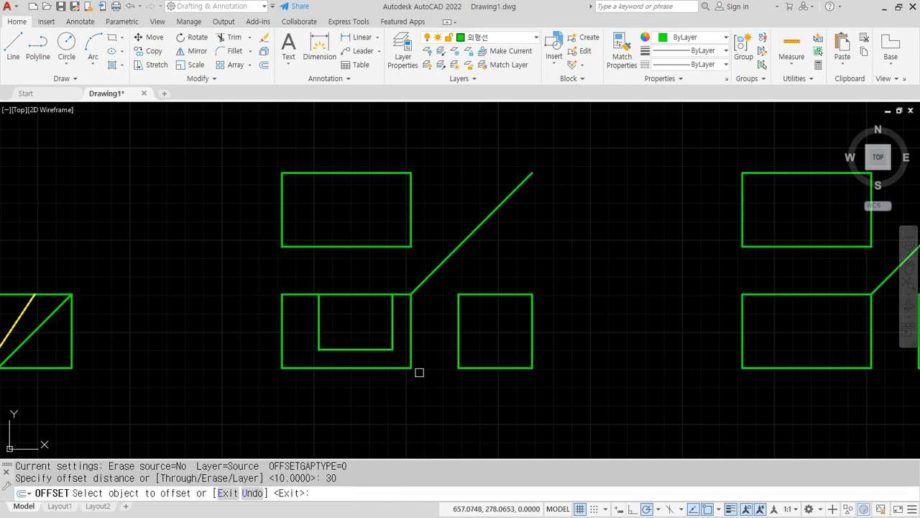
left_click(410, 363)
left_click(372, 321)
key("Return")
Trim the front view's top edge across the notch opening and the new vertical line above the notch floor.
type("tr")
key("Return")
left_click(347, 293)
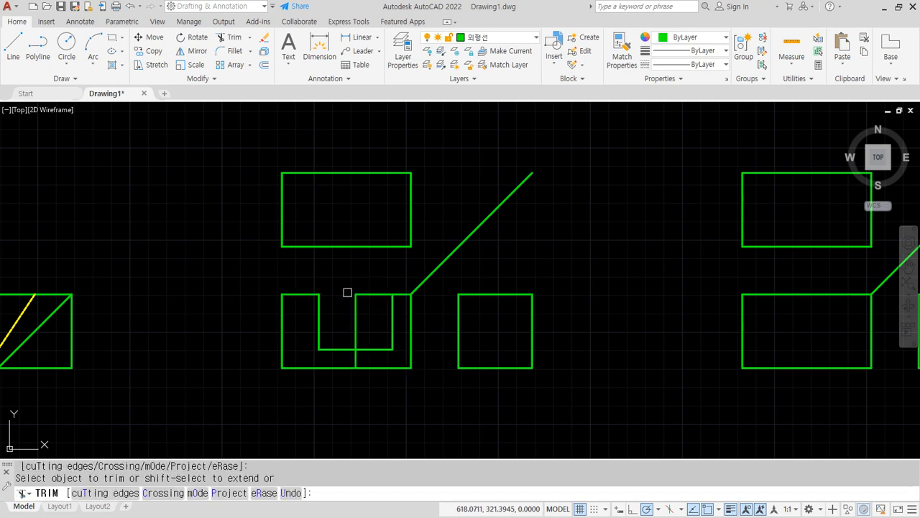
key("Return")
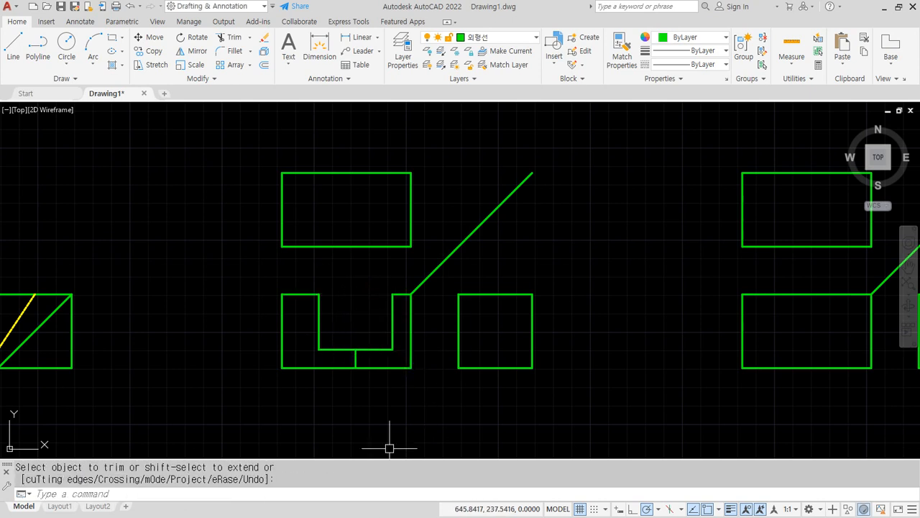
Draw a vertical line across the full top view, aligned with the left side of the front view's notch.
type("l")
key("Return")
left_click(318, 247)
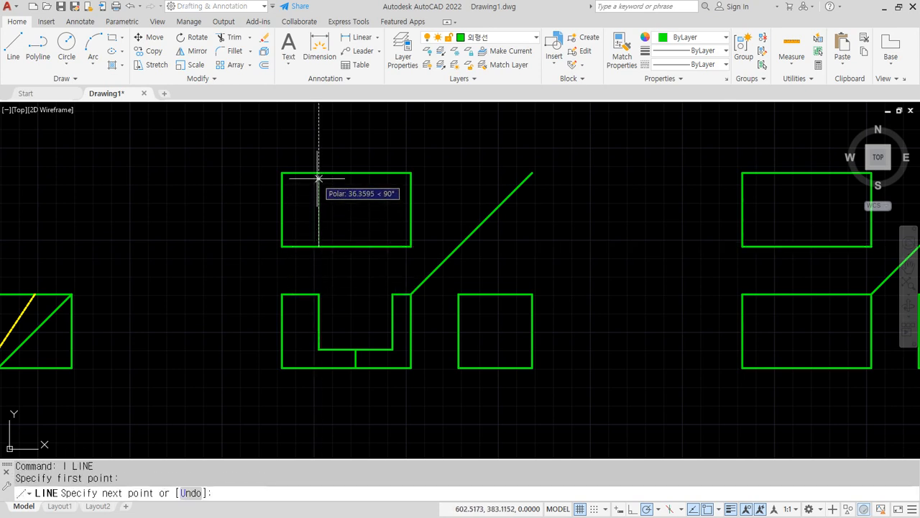
left_click(318, 172)
key("Return")
Draw the top view's corner cutout from the bottom edge, aligned with the front view's short vertical line, up and across to the right edge's midpoint.
key("Return")
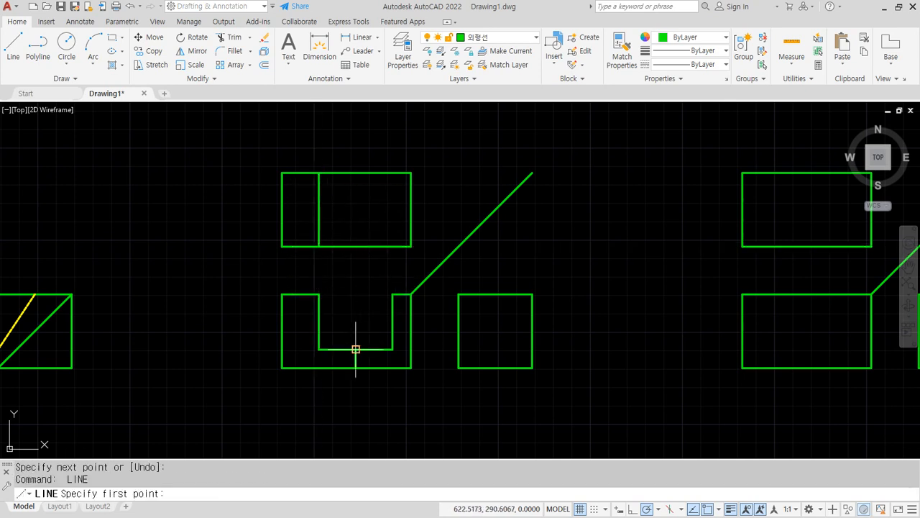
left_click(355, 246)
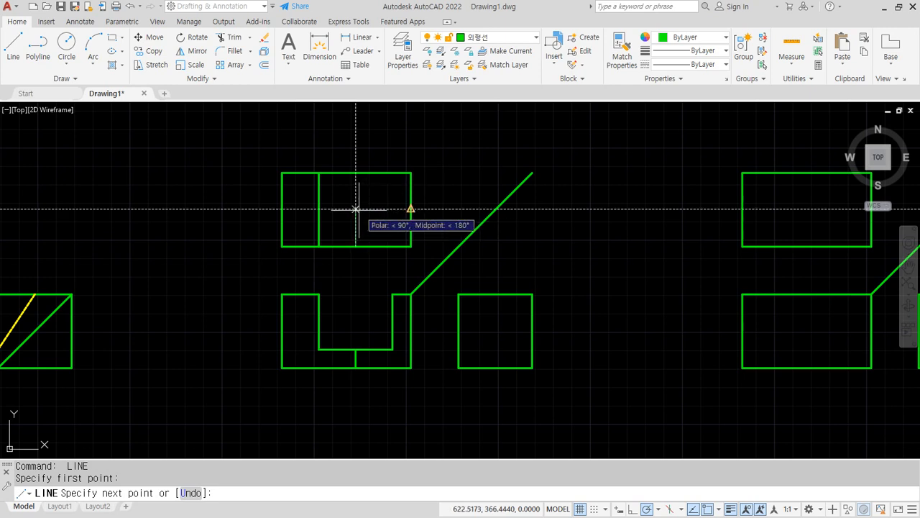
left_click(355, 209)
left_click(411, 209)
key("Return")
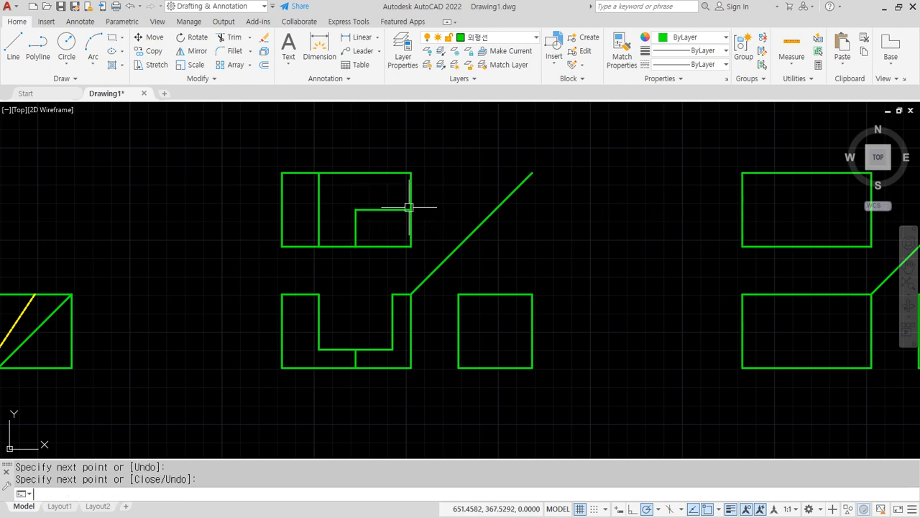
Offset the right edge of the third figure's top view 10 inward.
key("Return")
type("10")
key("Return")
left_click(411, 194)
left_click(397, 194)
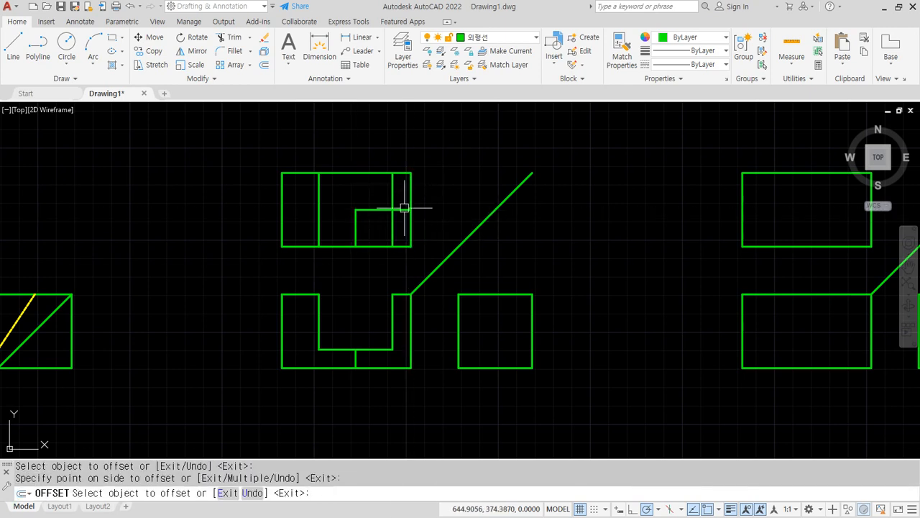
key("Return")
Remove the lines inside the top view's lower-right corner cutout by trimming them and erasing the leftover bottom segment.
type("TR")
key("Return")
left_click(429, 221)
left_click(362, 253)
left_click(417, 217)
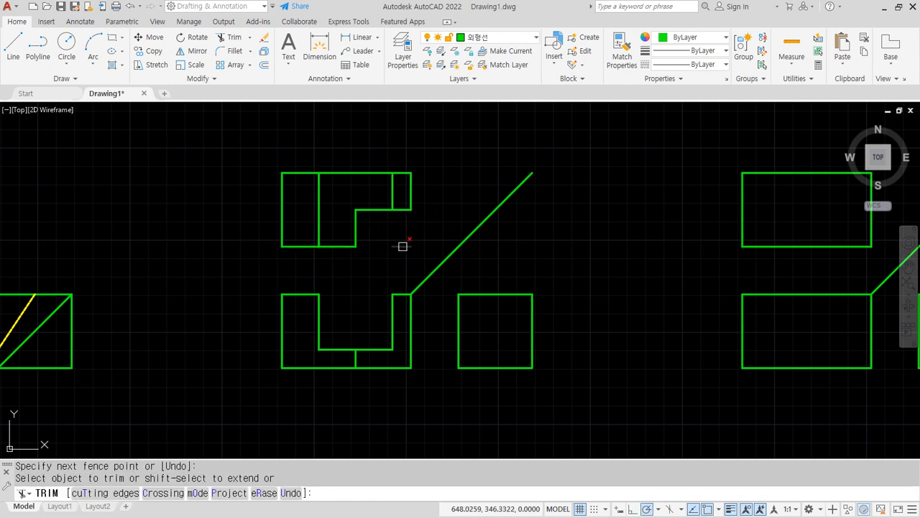
key("Return")
left_click(398, 248)
type("e")
key("Return")
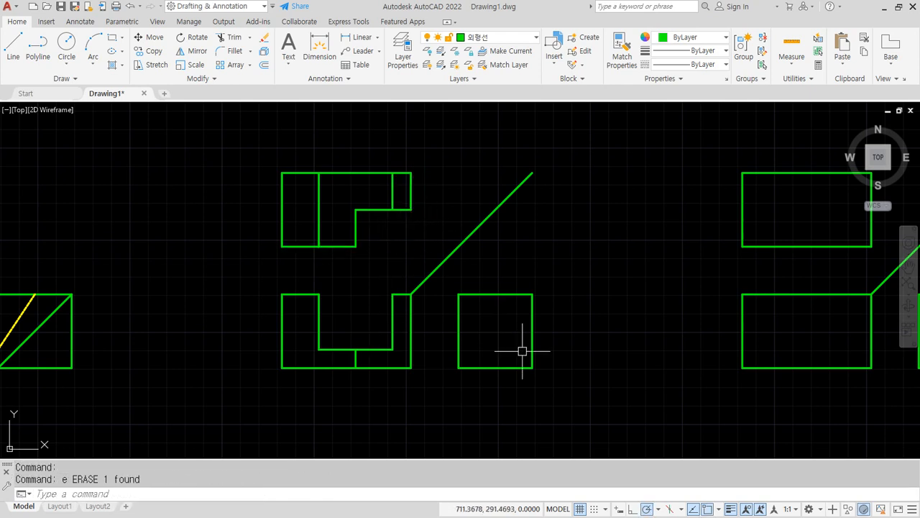
Draw a horizontal line across the third figure's side view at the height of the front view's notch floor.
middle_click_drag(522, 351, 497, 350)
type("l")
key("Return")
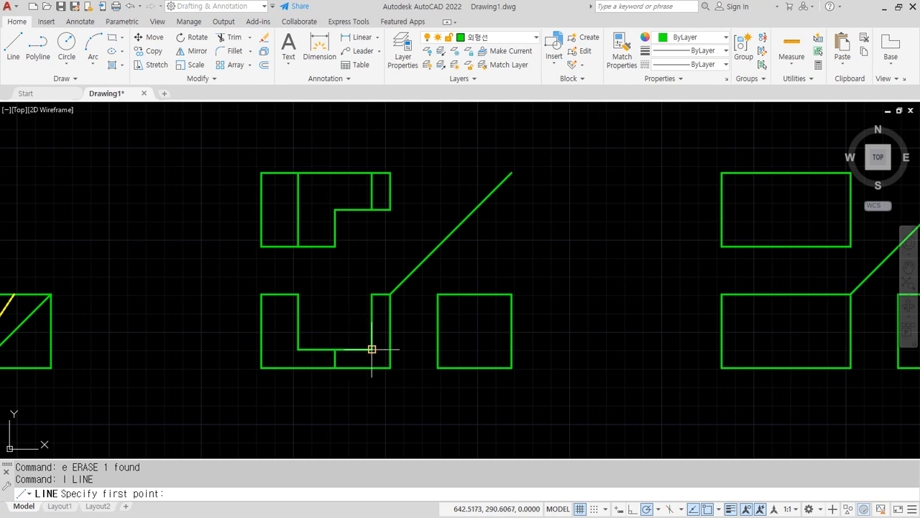
left_click(441, 349)
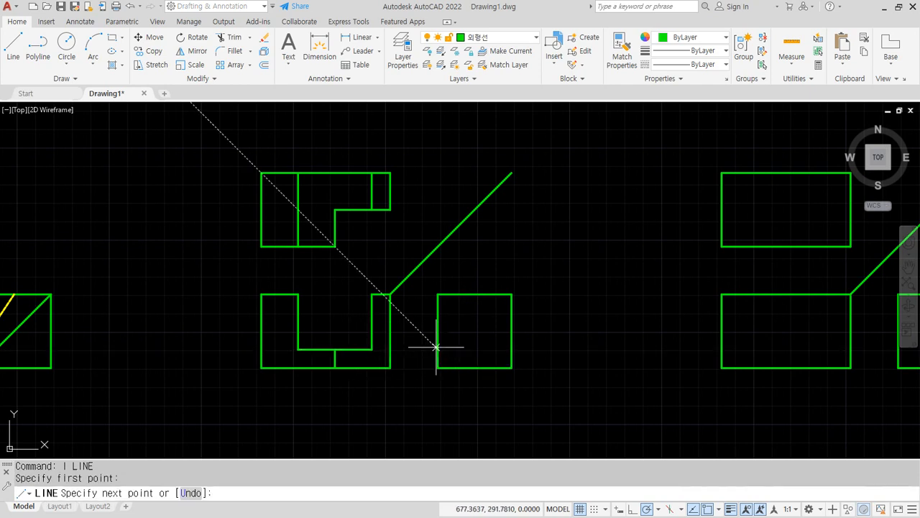
left_click(512, 350)
key("Return")
Draw a vertical line through the side view from the top edge's midpoint to the bottom edge.
key("Return")
left_click(474, 293)
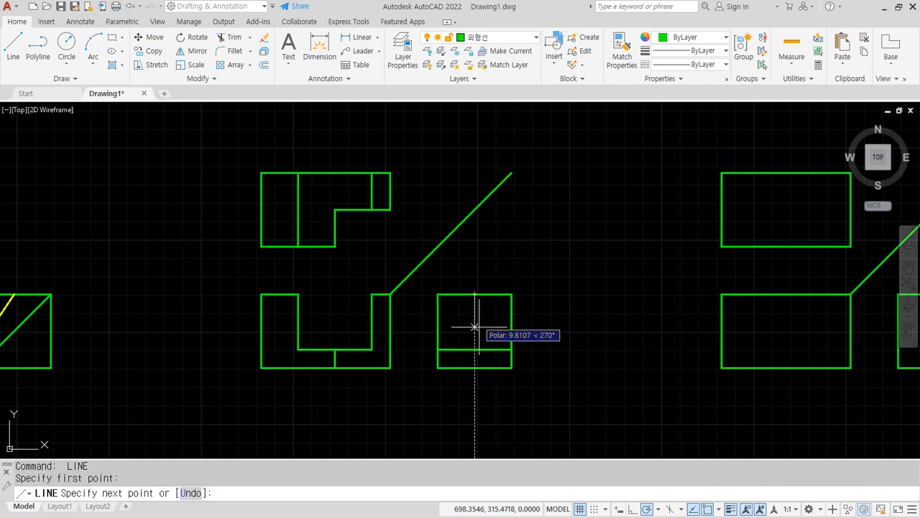
left_click(475, 368)
key("Return")
Offset the side view's vertical middle line 10 to both sides and its top edge 10 downward.
type("o")
key("Return")
type("2")
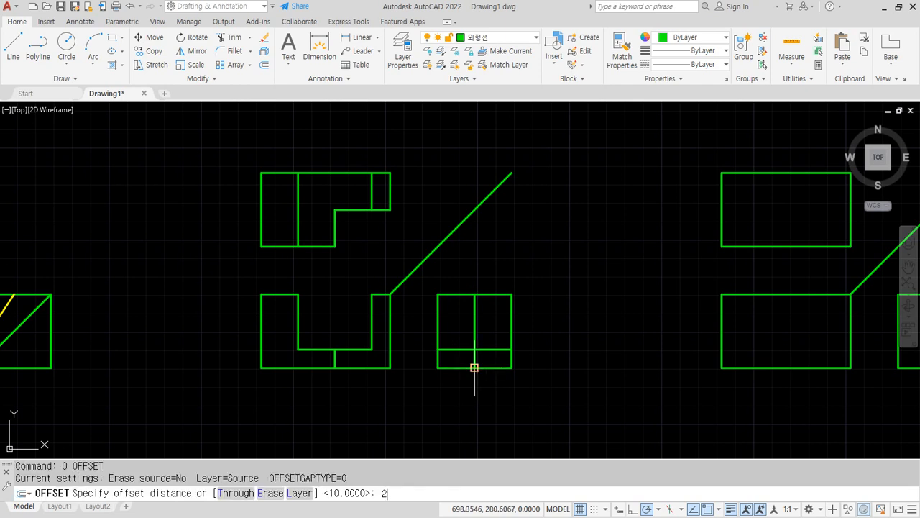
key("BackSpace")
type("10")
key("Return")
scroll(472, 329, "up", 2)
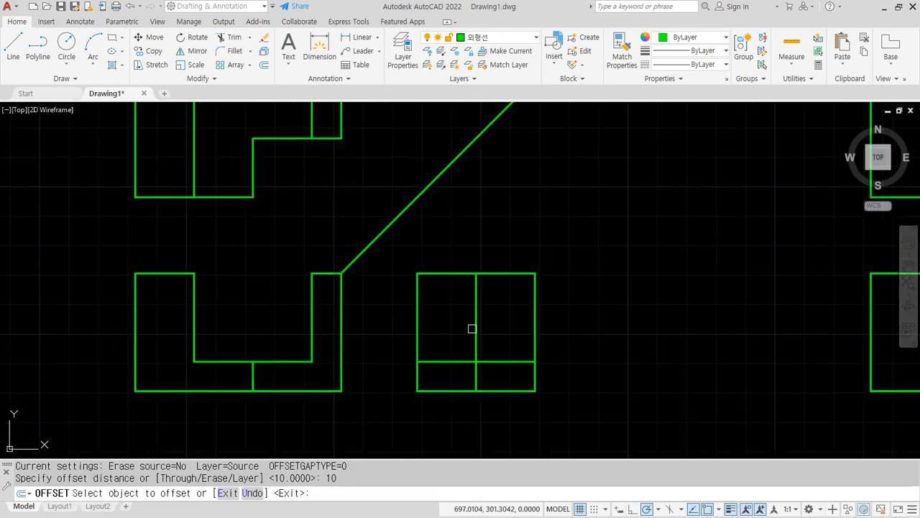
left_click(473, 310)
left_click(479, 304)
left_click(476, 273)
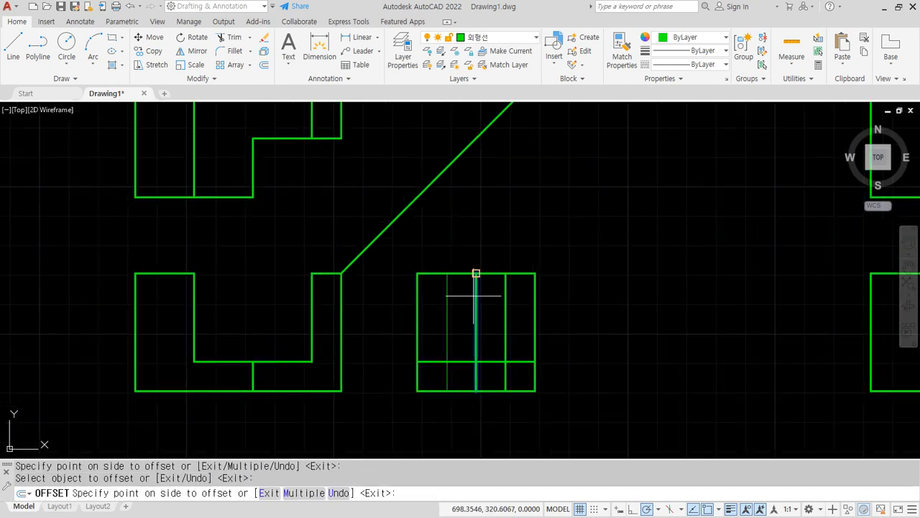
left_click(460, 301)
left_click(472, 273)
left_click(475, 320)
key("Return")
Draw a circle of radius 10 centred where the side view's middle line meets the line offset from the top edge.
type("c CIRCLE")
key("Return")
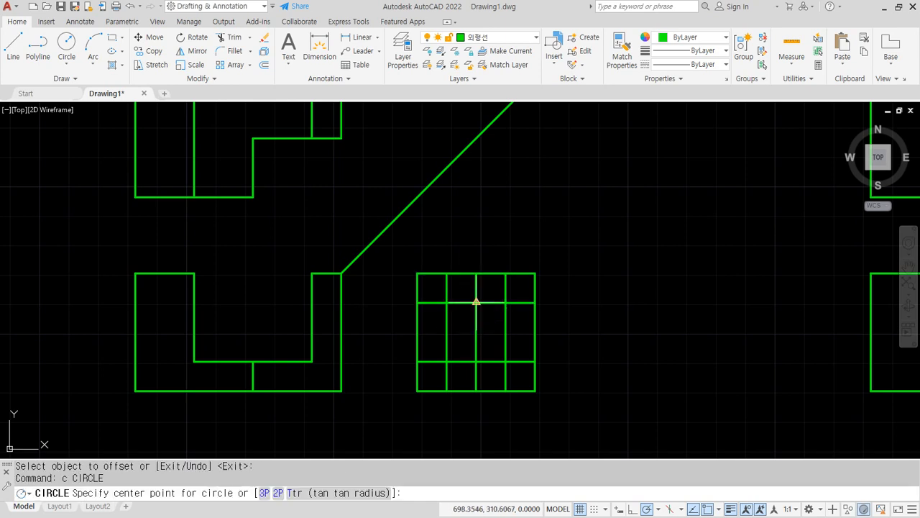
left_click(476, 302)
key("Return")
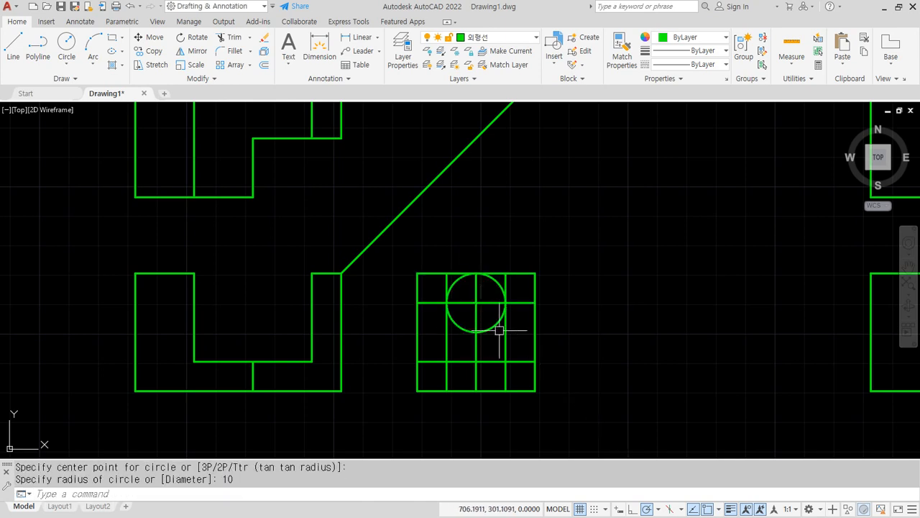
Fillet the two vertical lines beside the circle to it with radius 0, removing their parts below the tangent points.
scroll(501, 312, "up", 2)
type("f")
key("Return")
left_click(509, 278)
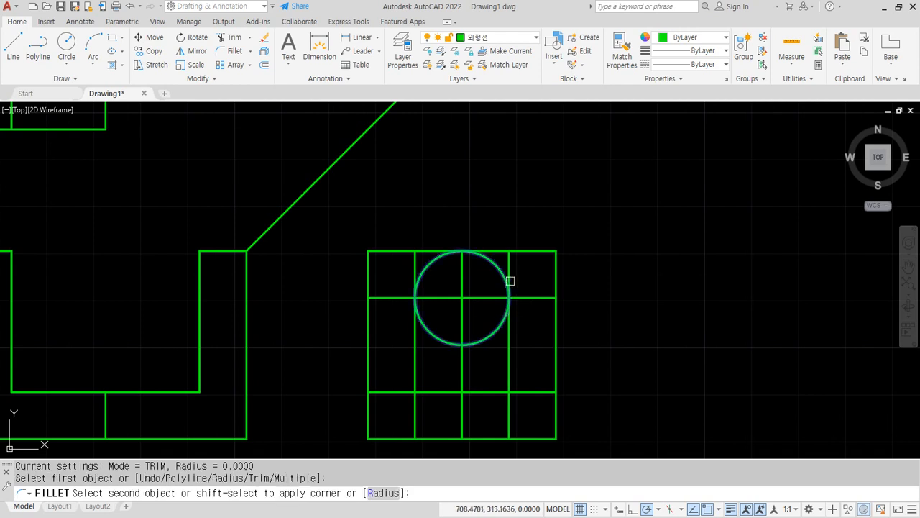
key("Return")
left_click(431, 330)
left_click(415, 267)
Trim the circle's upper half and the side view's top edge between the slot's left side and the middle line.
type("tr")
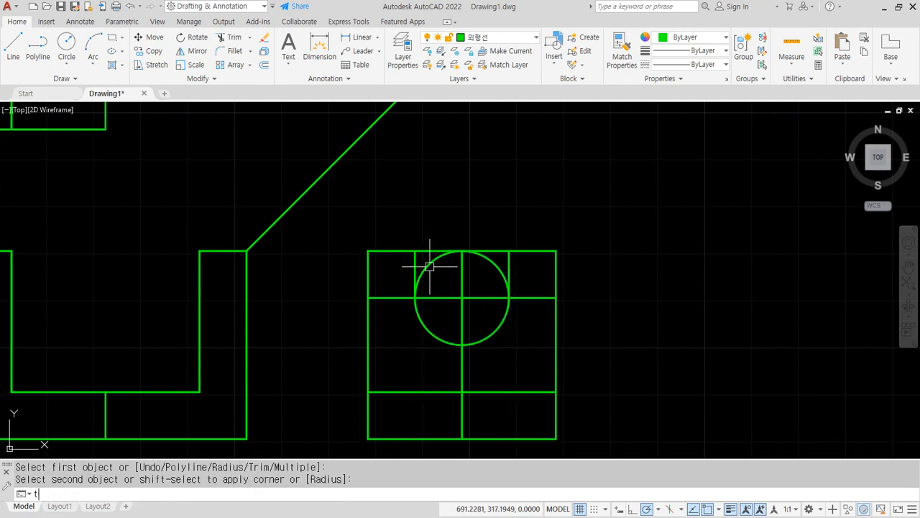
key("Return")
left_click(429, 265)
left_click(485, 257)
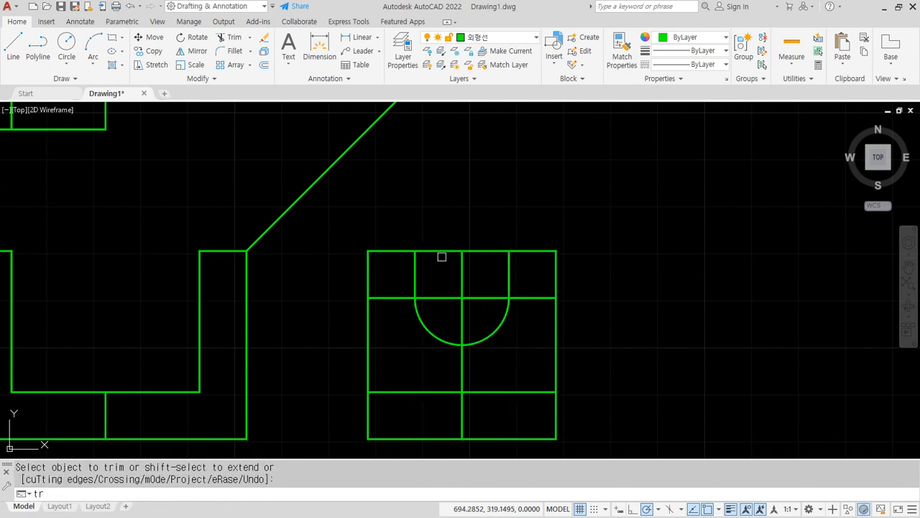
left_click(442, 251)
key("Return")
Erase the horizontal guide line that runs through the slot arc's centre.
left_click(435, 296)
type("e")
key("Return")
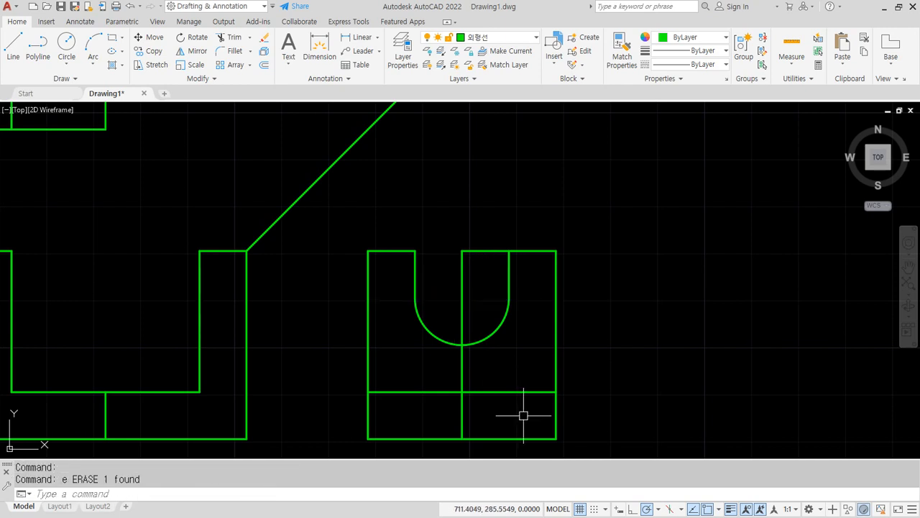
Move the slot's right vertical line in the side view to the 은선 layer.
left_click(512, 277)
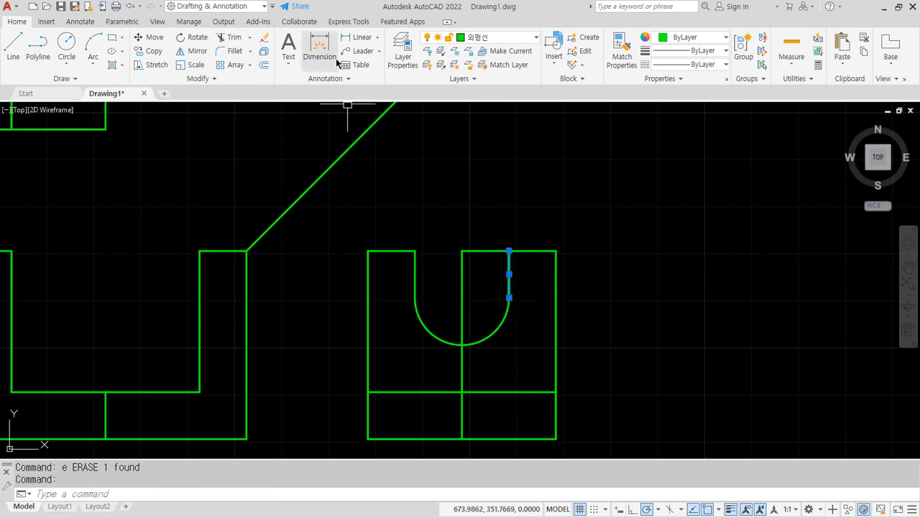
left_click(504, 40)
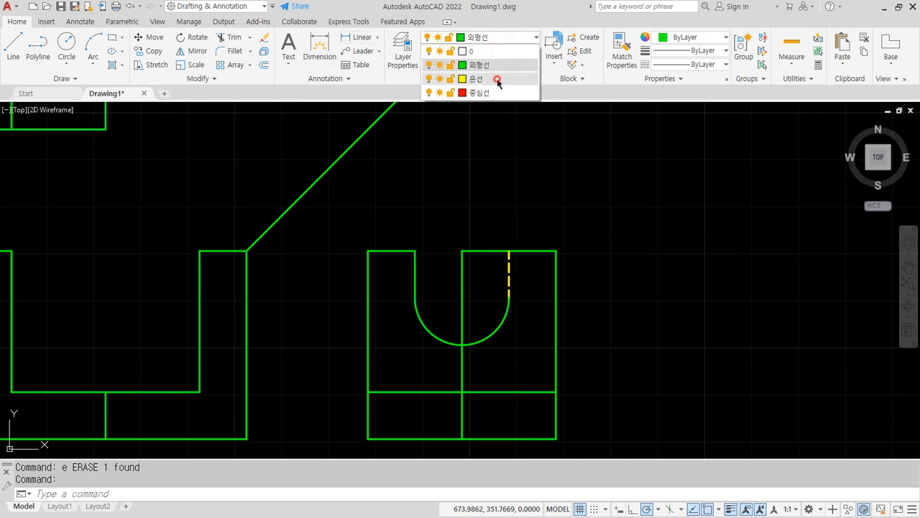
left_click(498, 80)
key("Escape")
key("Escape")
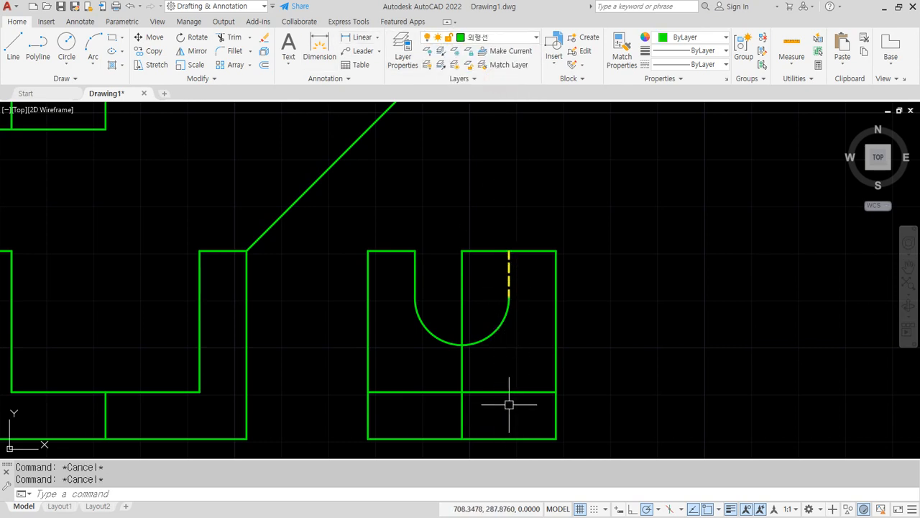
mouse_move(464, 257)
left_mouse_down()
mouse_move(465, 375)
mouse_move(541, 367)
left_mouse_up()
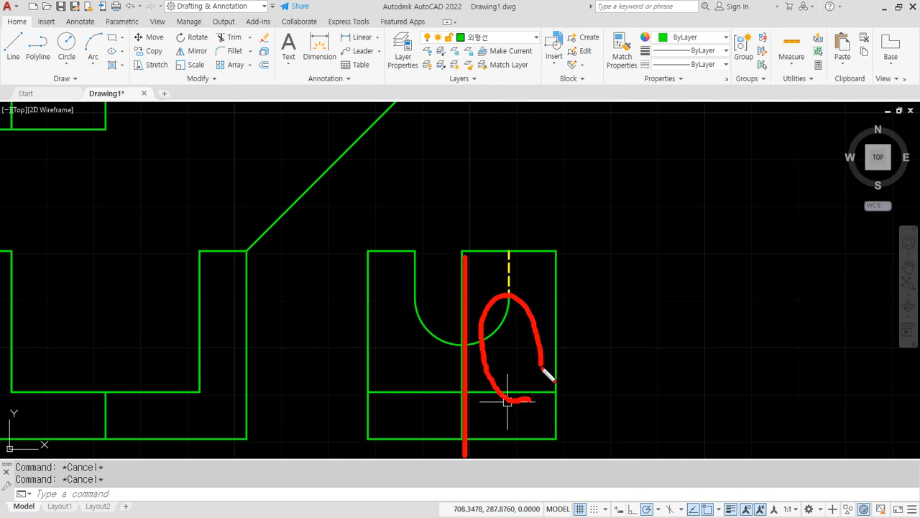
key("Escape")
Trim the side view's notch-floor line to the right of the vertical middle line.
left_click(509, 393)
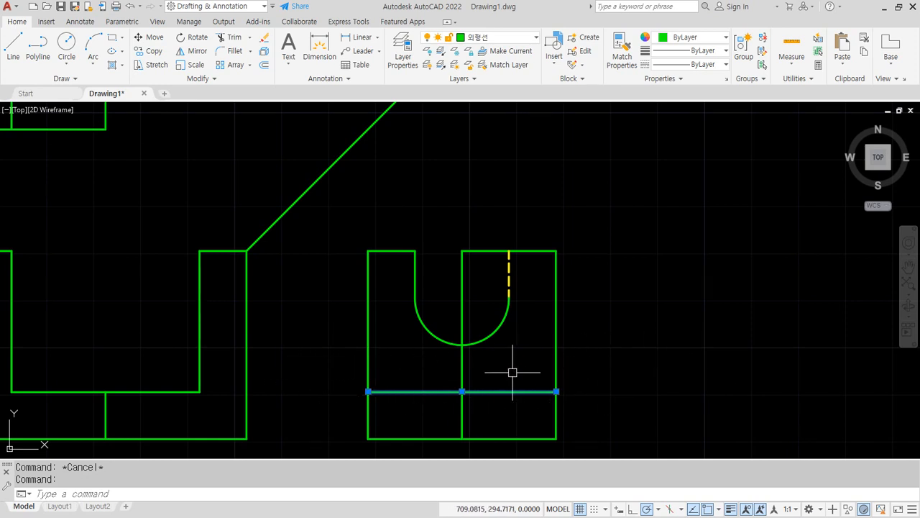
key("Escape")
type("tr")
key("Return")
left_click(510, 391)
key("Escape")
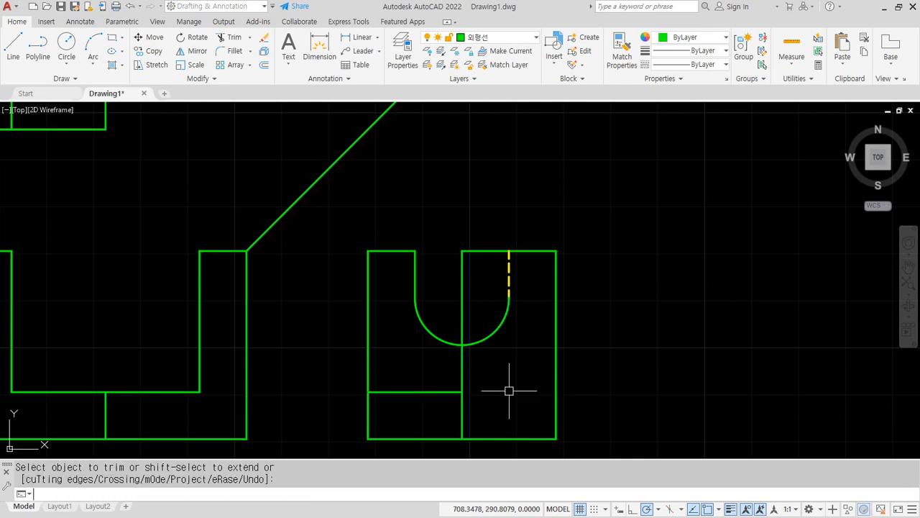
Draw a horizontal line at notch-floor height from the side view's vertical middle line to its right edge.
type("l")
key("Return")
left_click(462, 392)
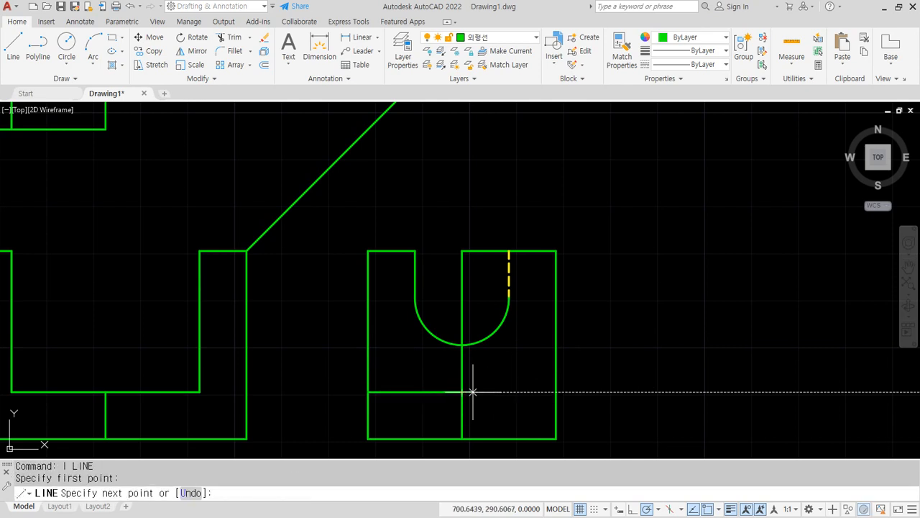
left_click(556, 392)
key("Escape")
Match the new right-hand notch-floor line's properties to the dashed slot line.
type("ma")
key("Return")
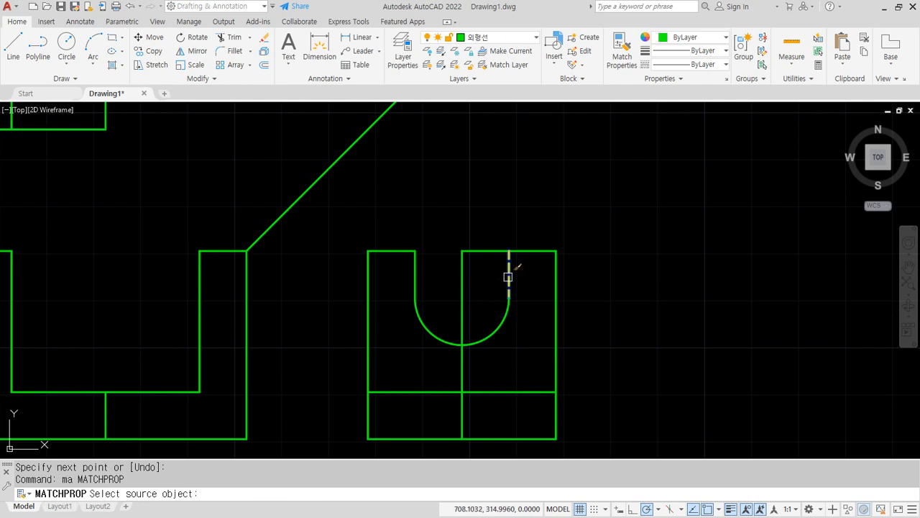
left_click(510, 273)
left_click(502, 392)
key("Return")
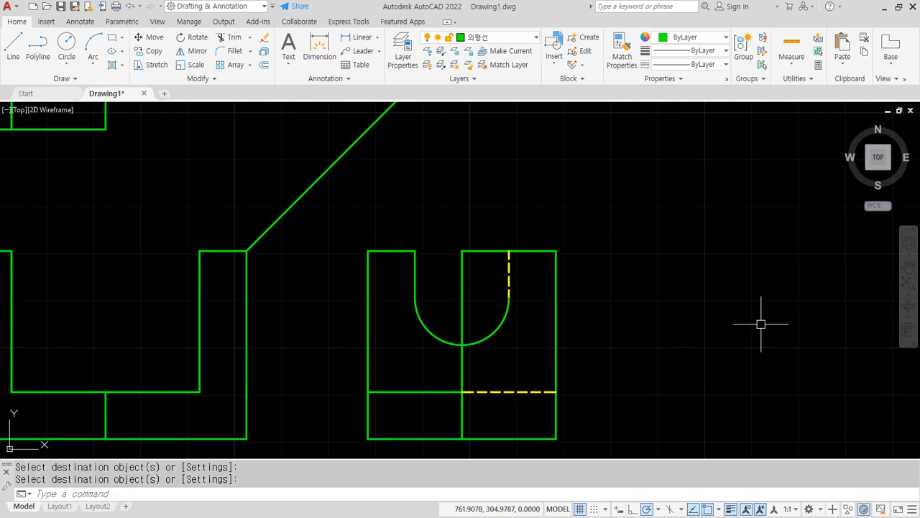
Undo the property match, the added notch-floor line and the earlier trim of the notch floor.
key("ctrl+z")
key("ctrl+z")
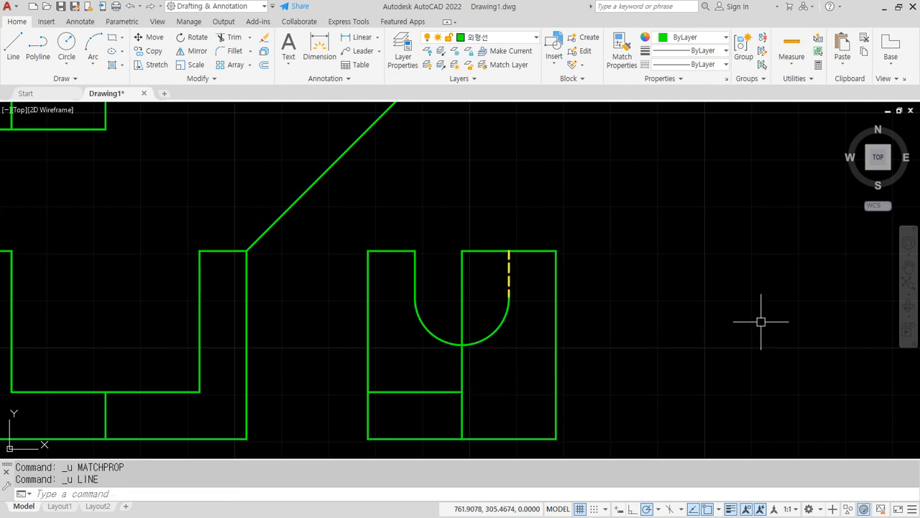
key("ctrl+z")
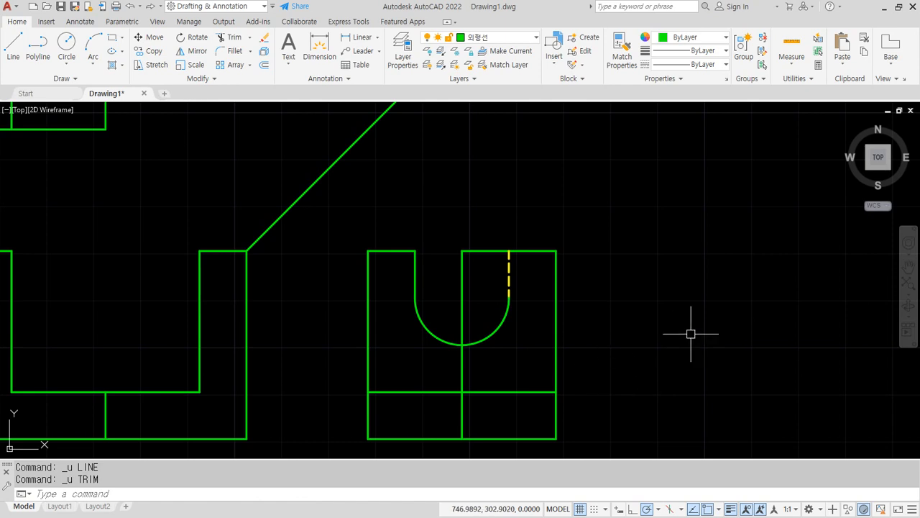
Break the side view's notch-floor line at its intersection with the vertical middle line.
left_click(173, 78)
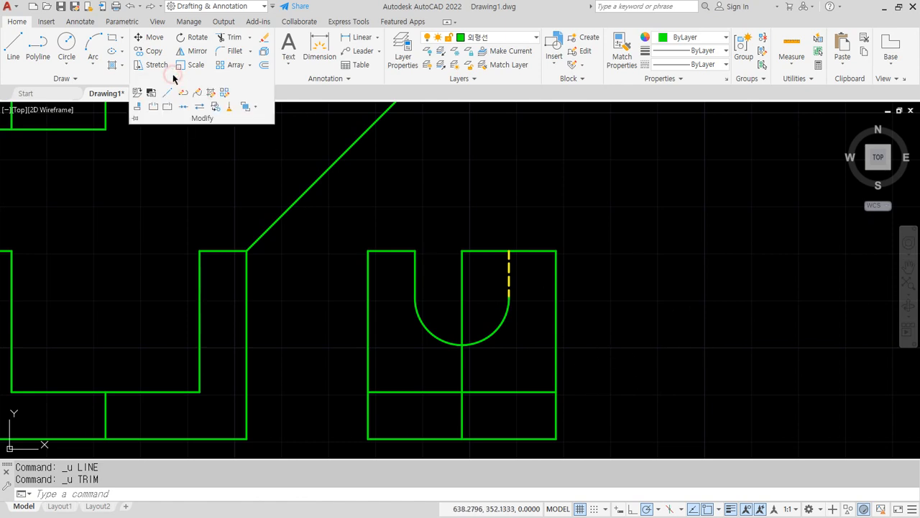
left_click(167, 106)
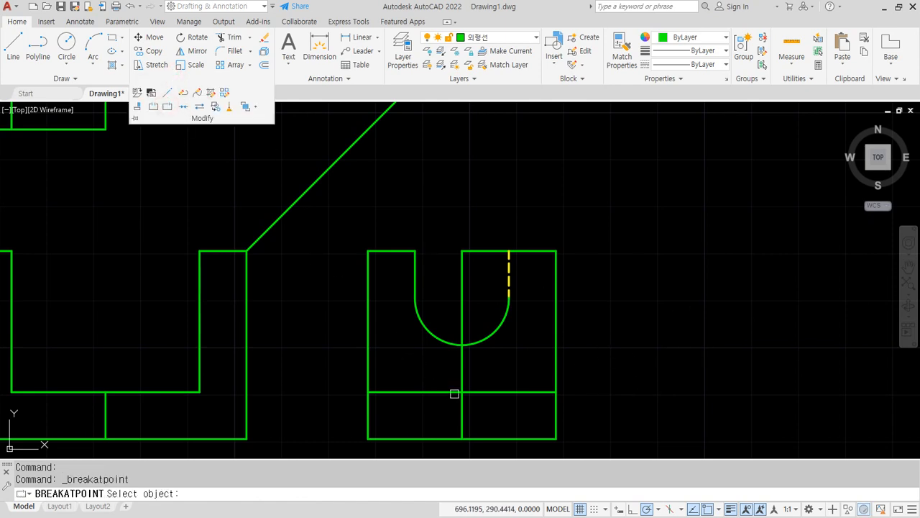
left_click(499, 392)
left_click(462, 392)
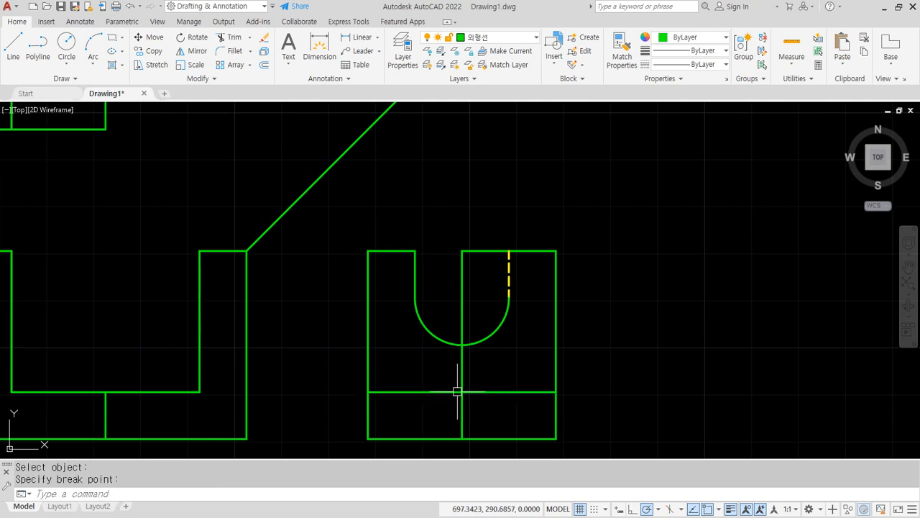
Match the right part of the broken notch-floor line to the dashed slot line's properties.
type("ma")
key("Return")
left_click(507, 267)
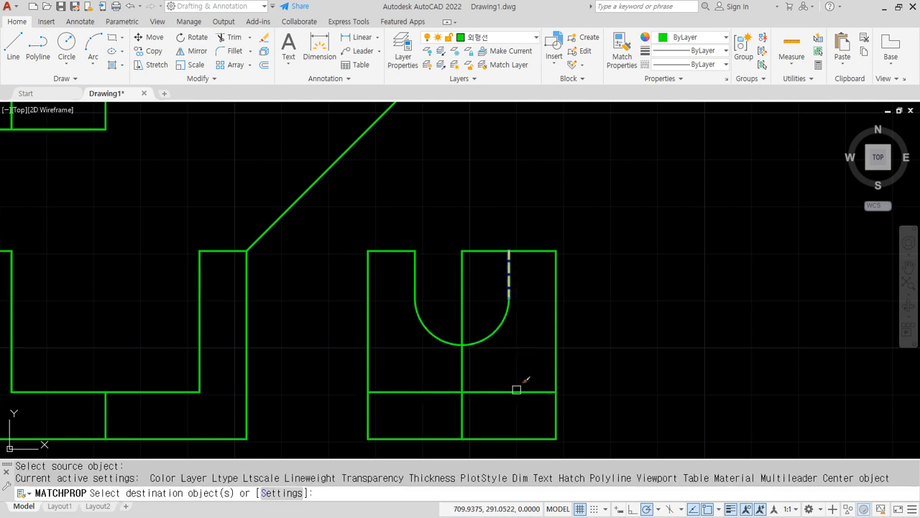
left_click(525, 382)
left_click(498, 400)
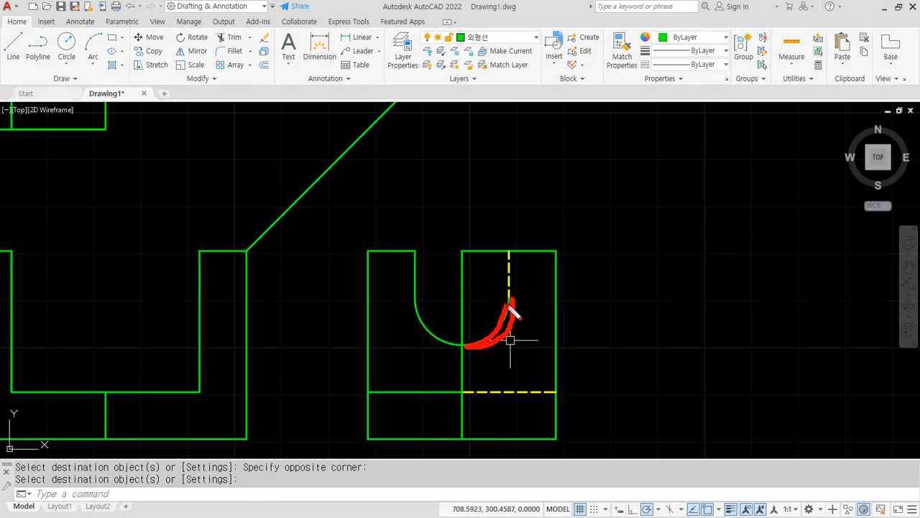
Trim away the slot arc's right half up to the side view's vertical middle line.
type("tr")
key("Return")
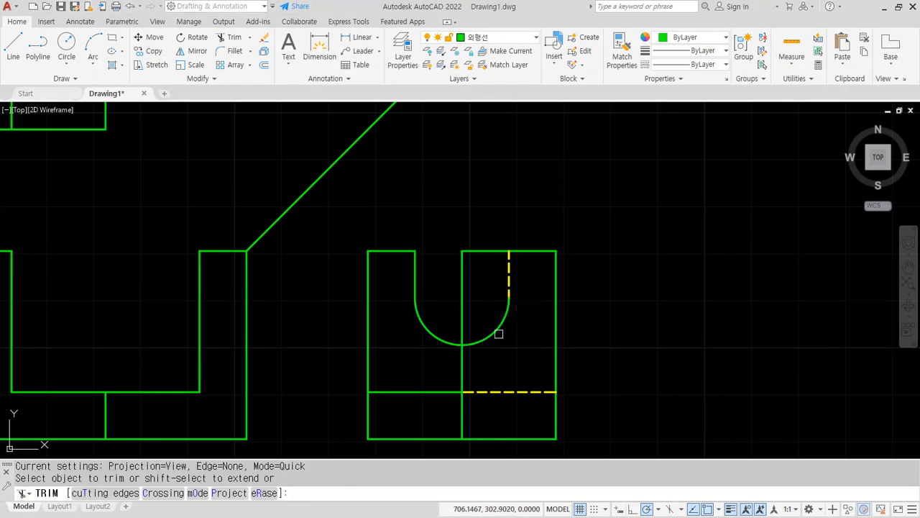
left_click(496, 332)
key("Return")
left_click(93, 64)
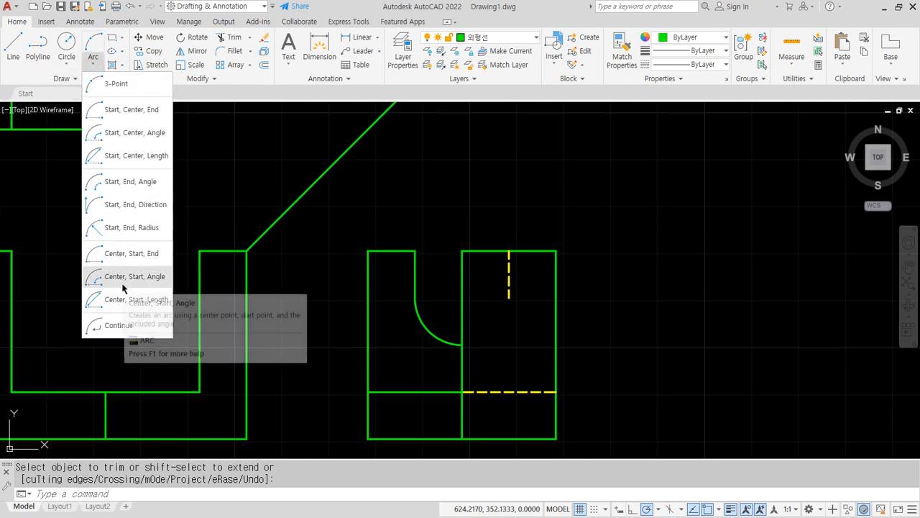
left_click(127, 109)
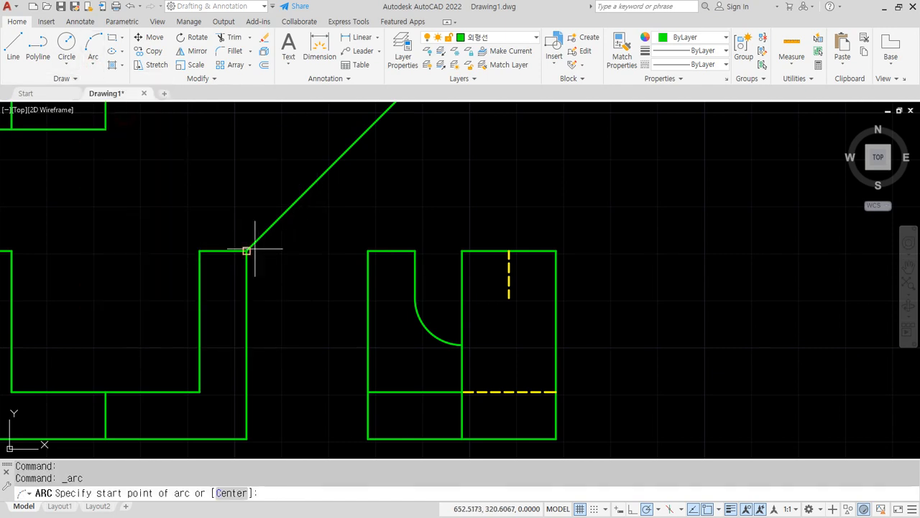
left_click(510, 298)
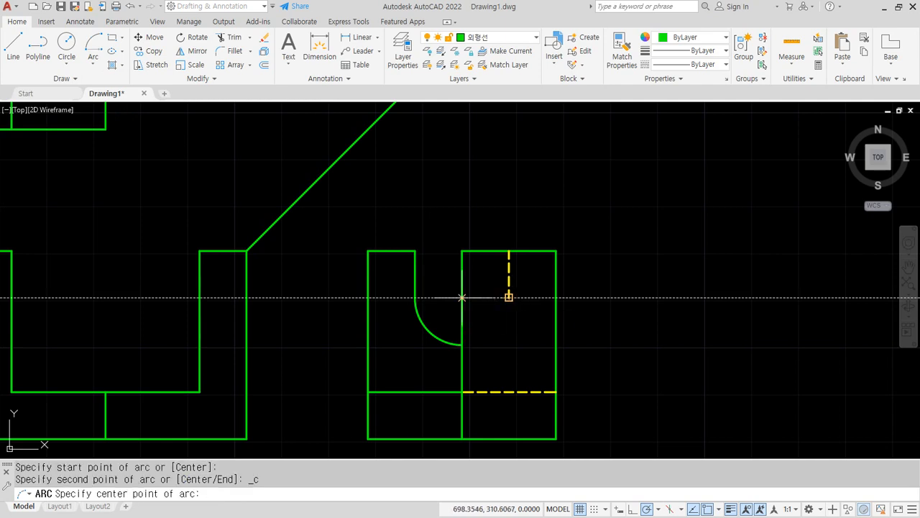
left_click(462, 297)
key("Escape")
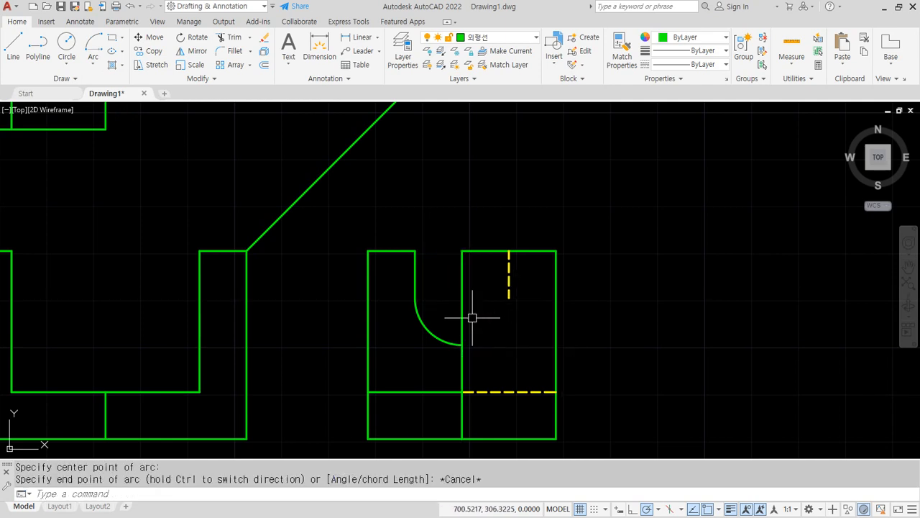
key("Return")
left_click(462, 345)
left_click(462, 297)
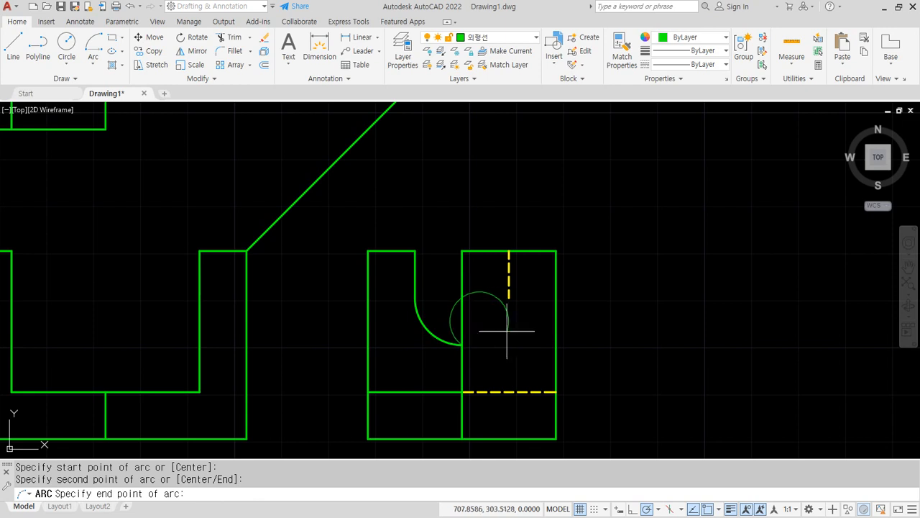
key("Escape")
key("Escape")
Draw a Start, Center, End arc from the slot's lowest point to the lower end of the dashed slot line.
left_click(93, 45)
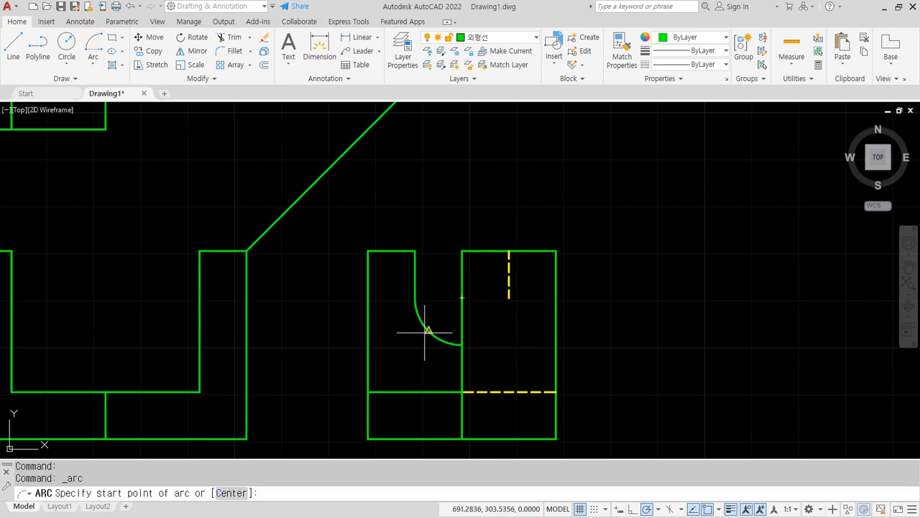
left_click(462, 345)
left_click(462, 297)
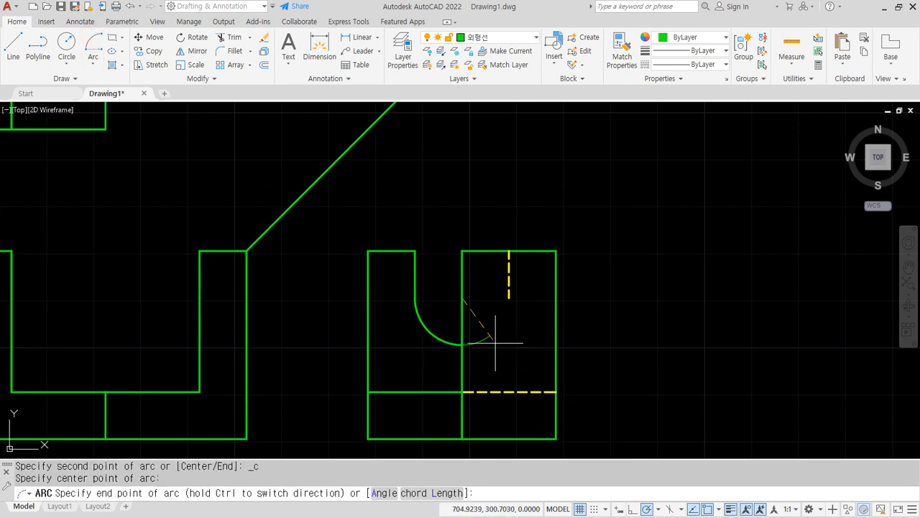
left_click(509, 296)
Match the redrawn quarter arc's properties to the dashed slot line.
type("ma")
key("Return")
left_click(508, 272)
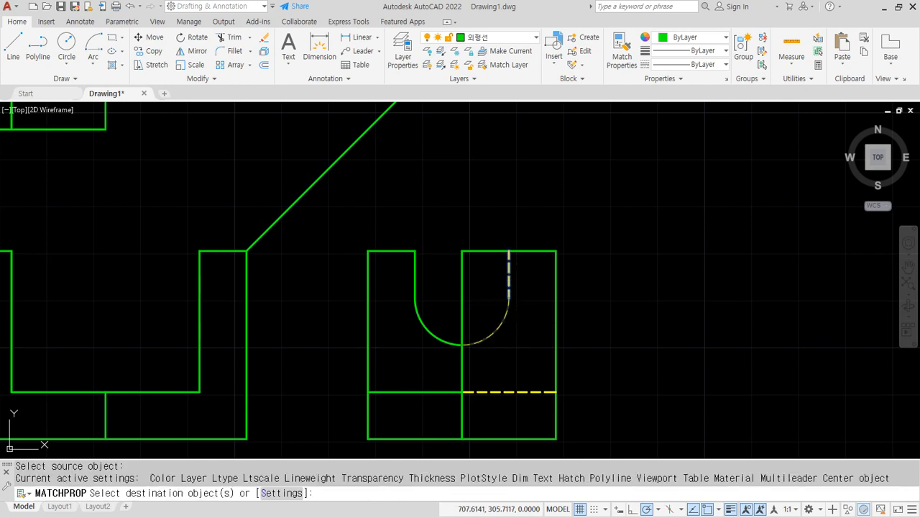
left_click(496, 330)
Undo the redrawn quarter arc and the trim of the slot arc's right half.
key("ctrl+z")
key("ctrl+z")
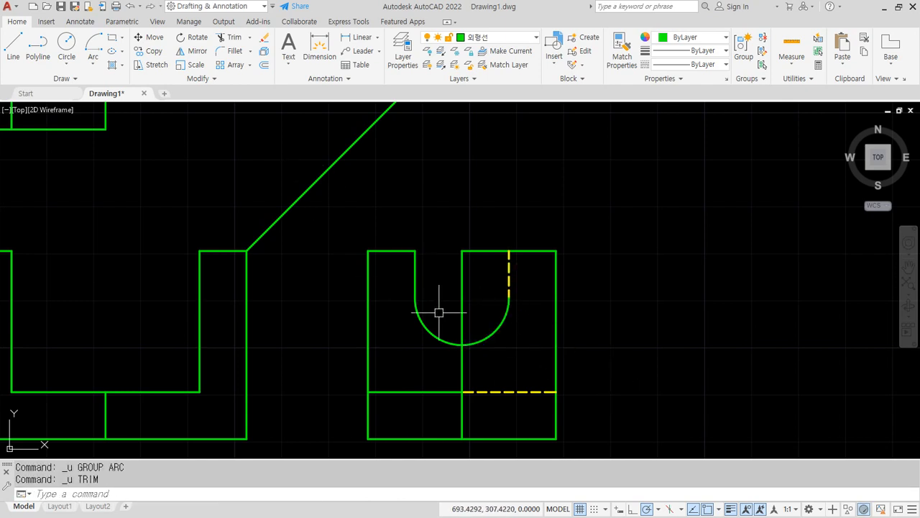
left_click(497, 329)
key("Escape")
key("Escape")
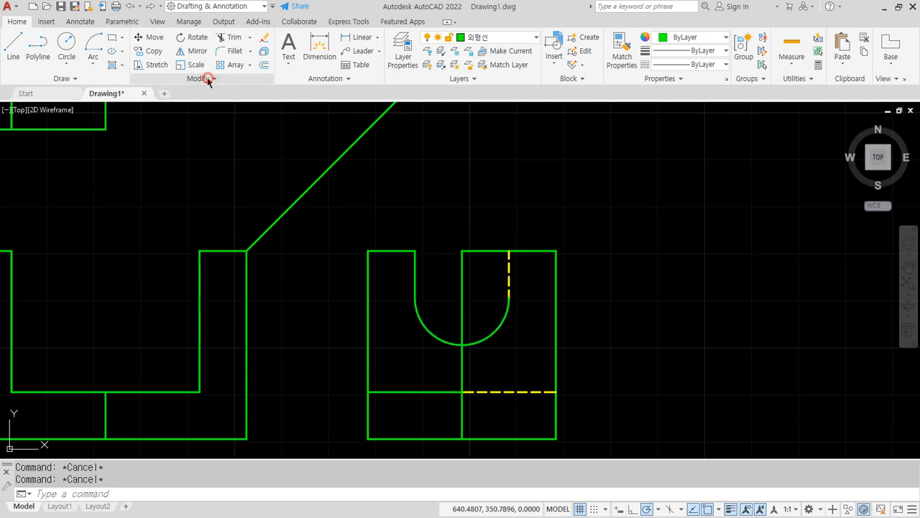
Break the slot arc at its lowest point on the side view's vertical middle line.
left_click(207, 78)
left_click(169, 112)
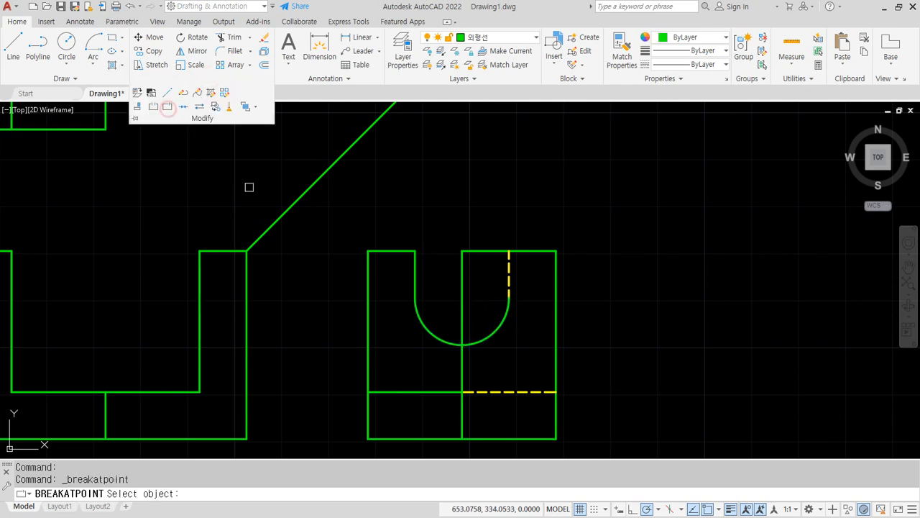
left_click(489, 336)
left_click(462, 345)
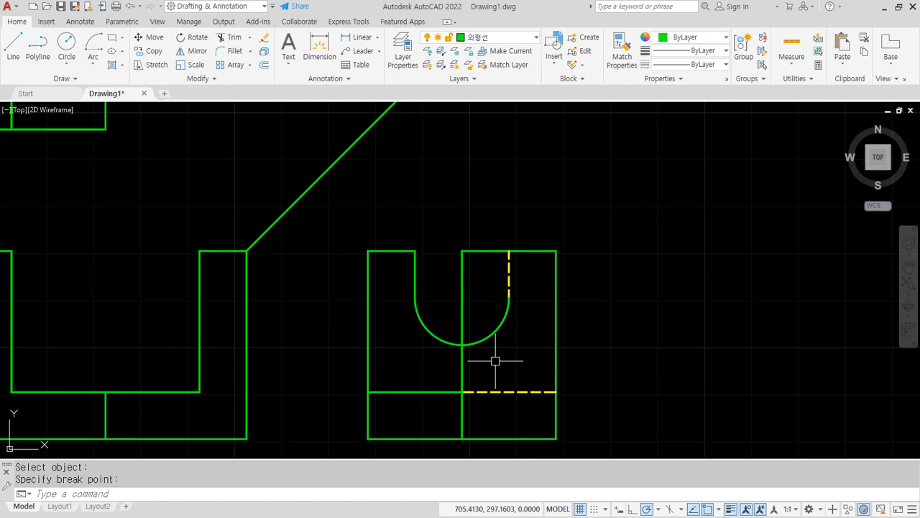
Match the slot arc's right half to the dashed notch-floor line's properties.
type("ma")
key("Return")
left_click(500, 391)
left_click(489, 336)
key("Return")
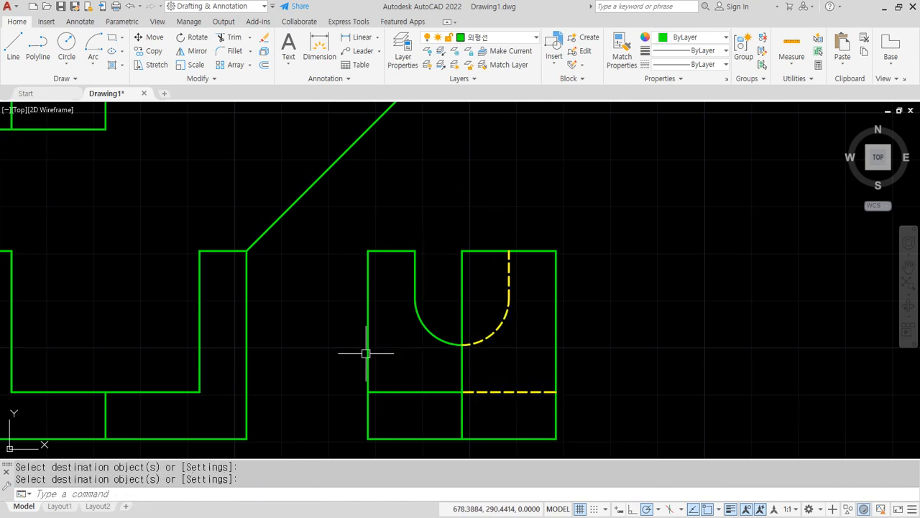
Draw a horizontal line from the slot arc's lowest point through the front view's left block to its outer left edge.
scroll(366, 353, "down", 3)
middle_click_drag(448, 354, 523, 353)
type("l")
key("Return")
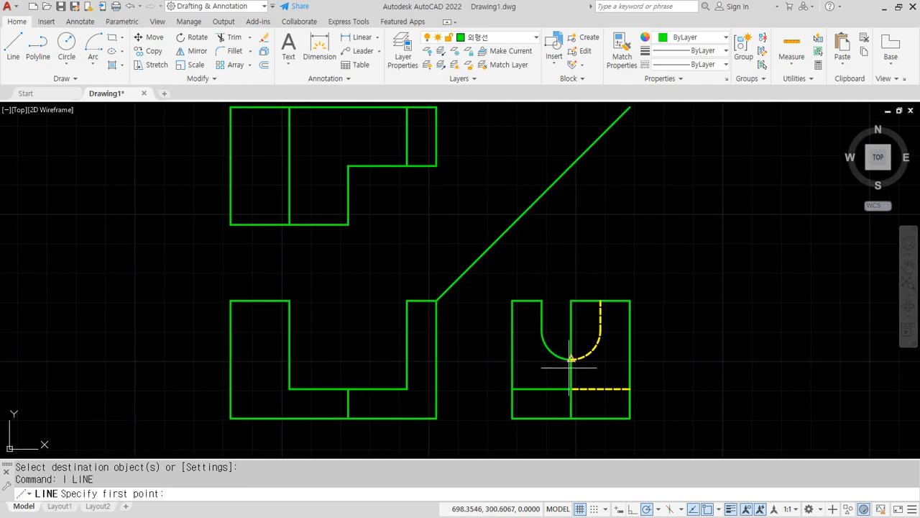
left_click(571, 359)
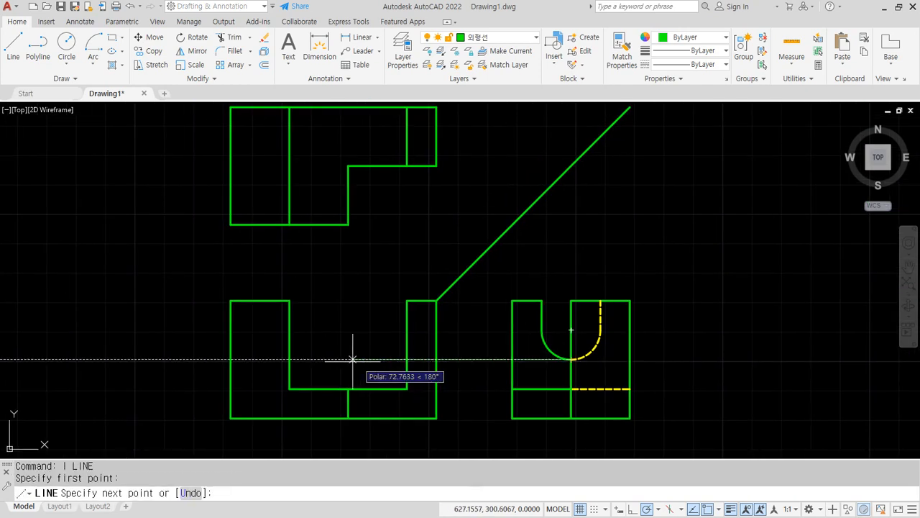
left_click(289, 359)
left_click(230, 358)
key("Return")
Erase the projection segment between the front view's left block and the side view's slot.
left_click(327, 358)
type("e")
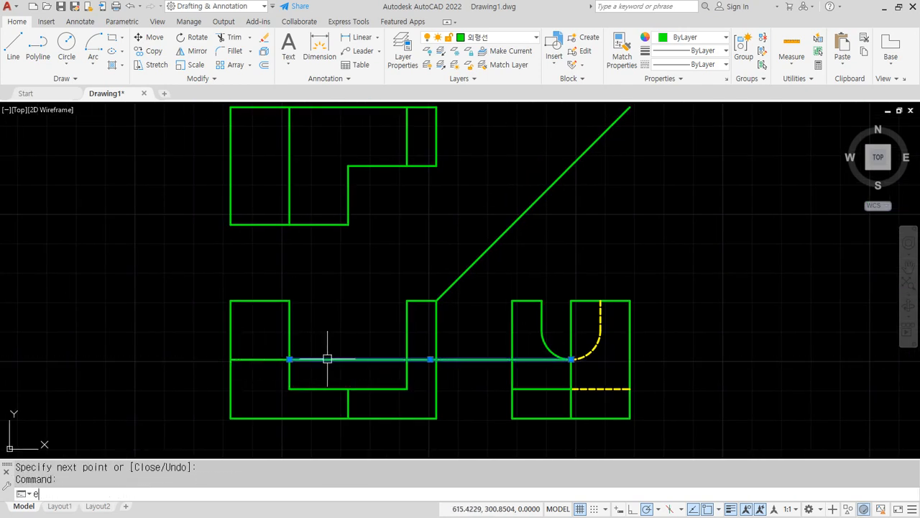
key("Return")
Match the slot-depth line in the front view's left block to the dashed slot arc's properties.
type("ma")
key("Return")
left_click(594, 350)
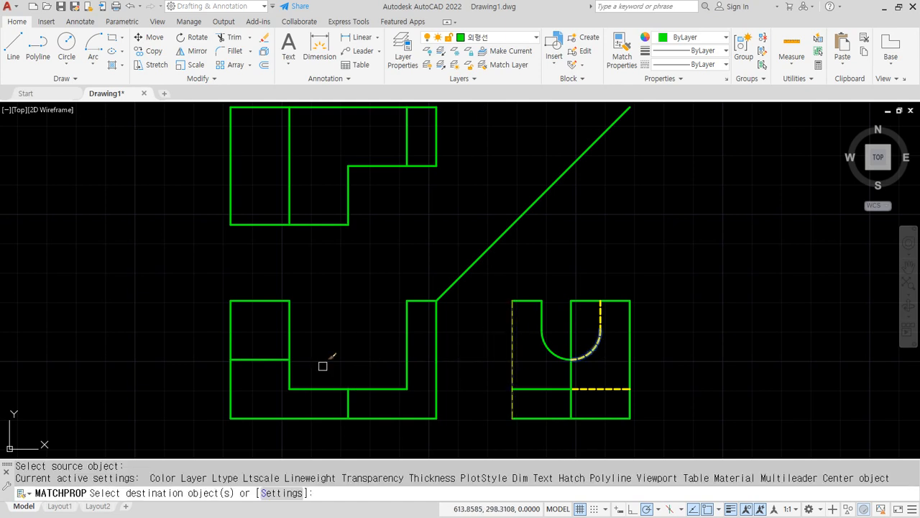
left_click(260, 359)
key("Return")
Project the slot's left side up to the 45-degree line and across to the top view's left edge.
type("l")
key("Return")
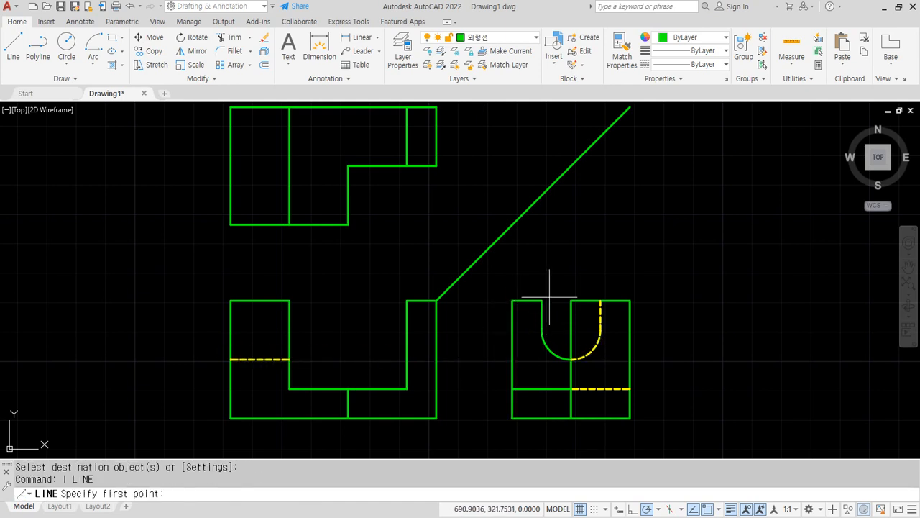
left_click(541, 300)
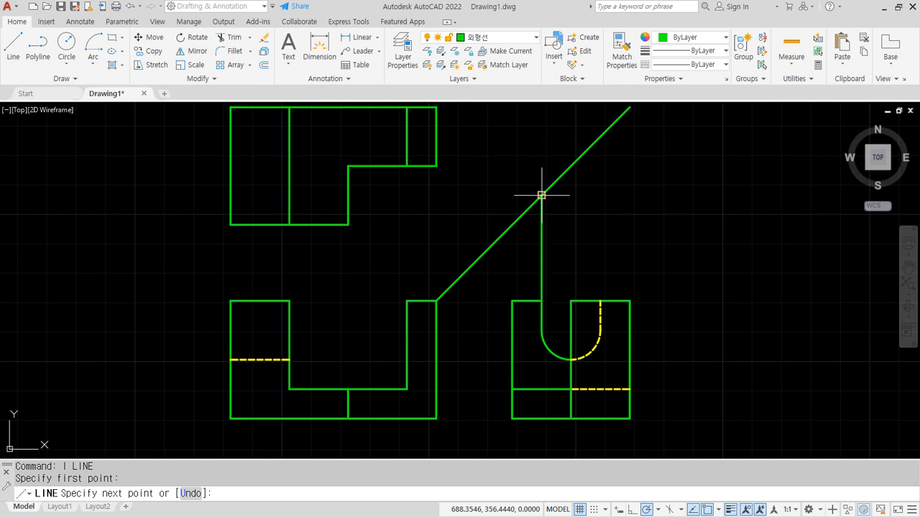
left_click(542, 195)
left_click(230, 195)
key("Return")
Project the dashed slot line up to the 45-degree line and across to the top view's left edge.
key("Return")
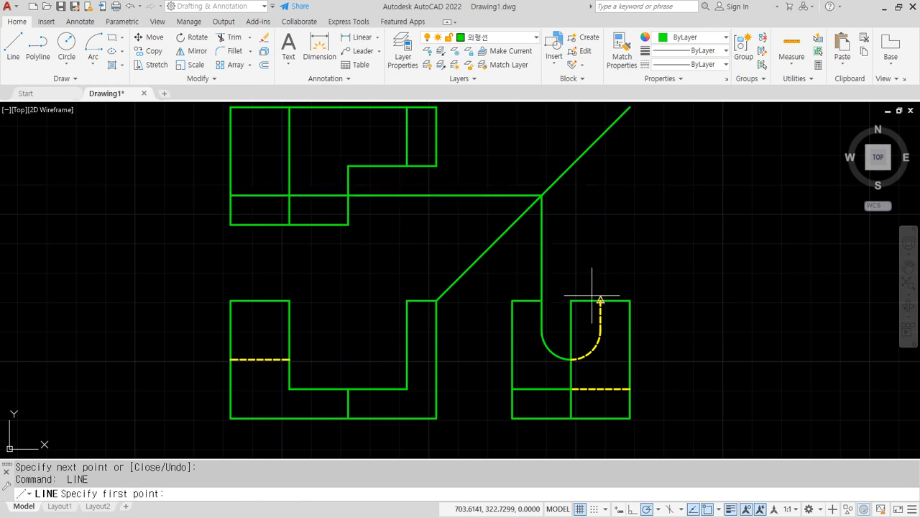
left_click(600, 300)
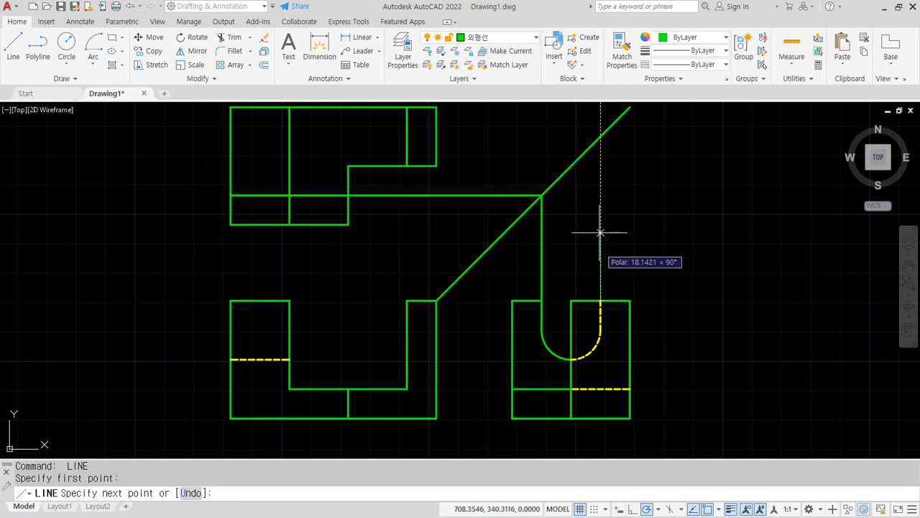
left_click(600, 135)
left_click(230, 136)
key("Return")
Trim the two horizontal projection lines beyond the top view's left block, using the block's right edge as cutting edge.
type("t")
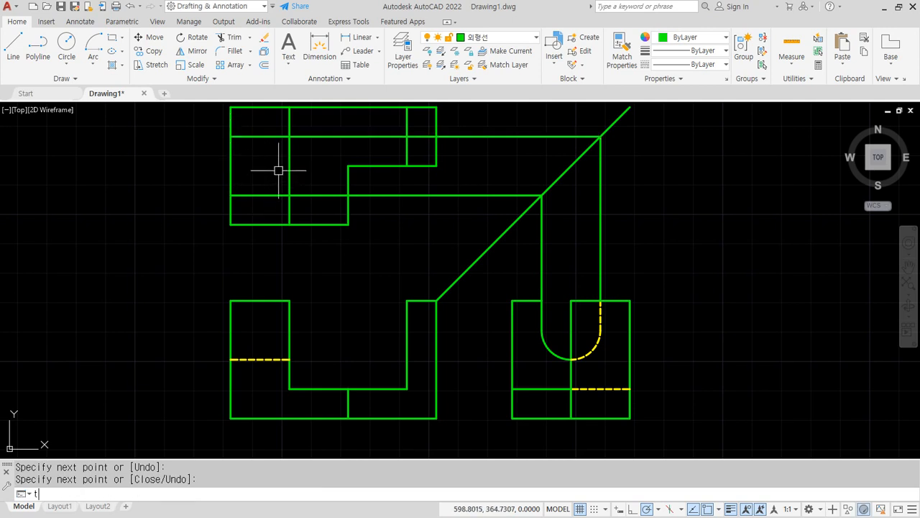
key("Return")
key("Escape")
type("tr")
key("Return")
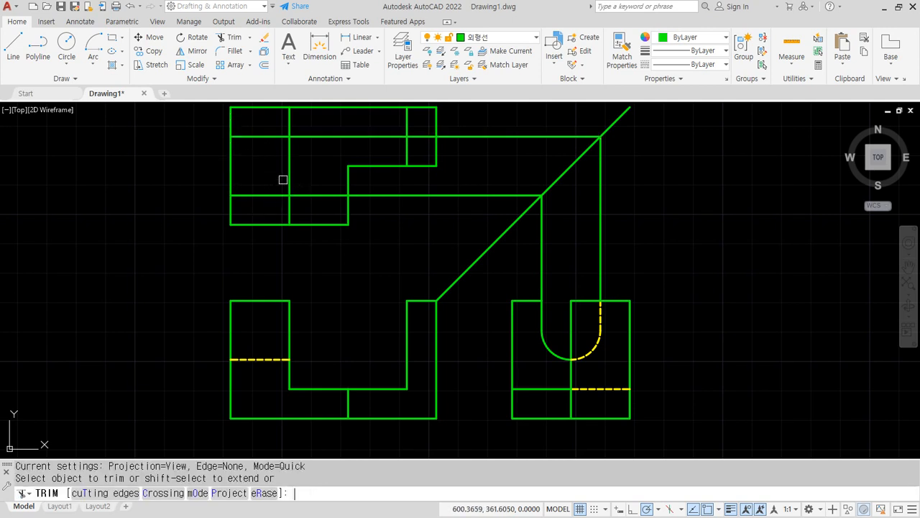
left_click(100, 494)
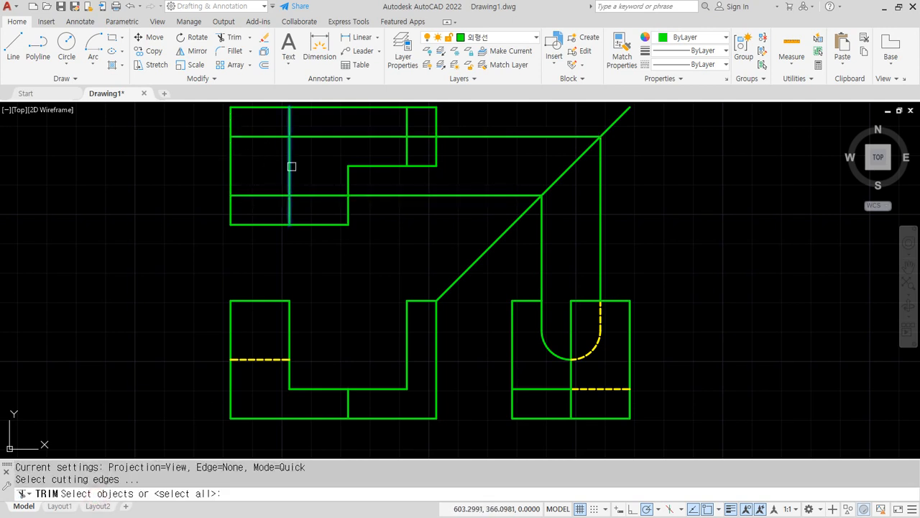
left_click(292, 166)
key("Return")
left_click(427, 211)
left_click(451, 106)
key("Return")
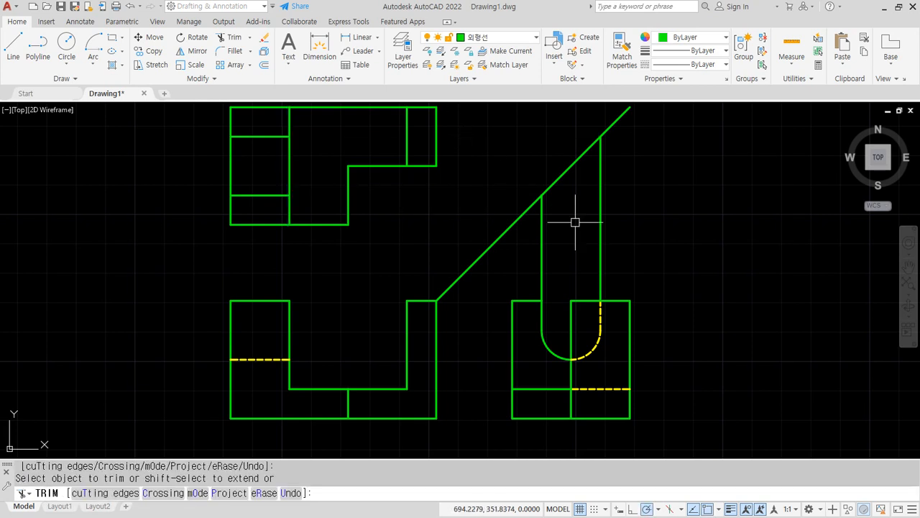
key("Return")
Erase the two vertical projection lines above the side view and the 45-degree line of the third figure.
left_click(617, 251)
left_click(525, 254)
type("e")
key("Return")
left_click(524, 269)
left_click(507, 212)
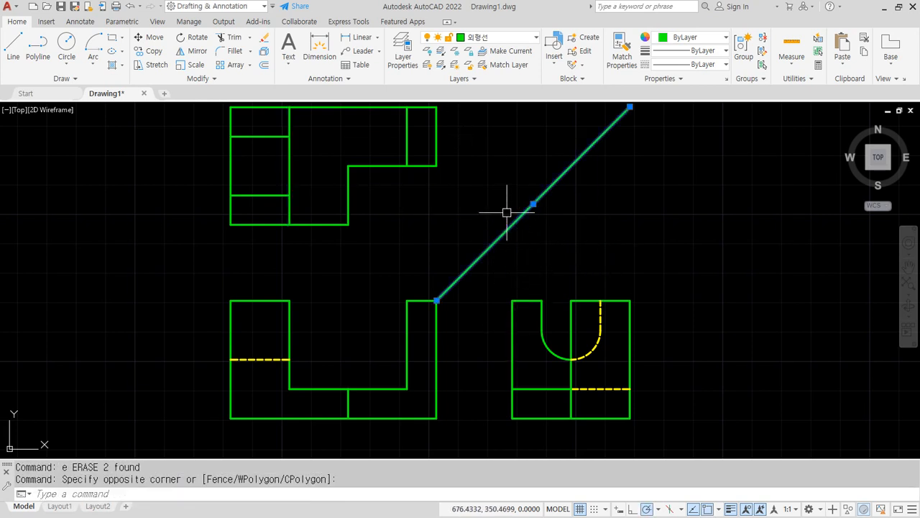
type("e")
key("Return")
In the fourth figure's top view, offset the left edge 20 inward and the lower edge 20 upward.
scroll(499, 286, "down", 2)
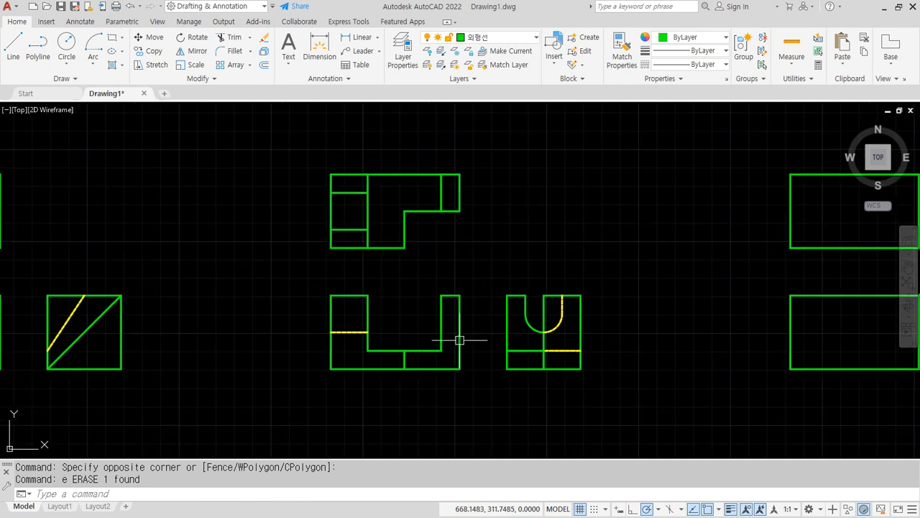
middle_click_drag(620, 259, 125, 257)
scroll(325, 257, "up", 2)
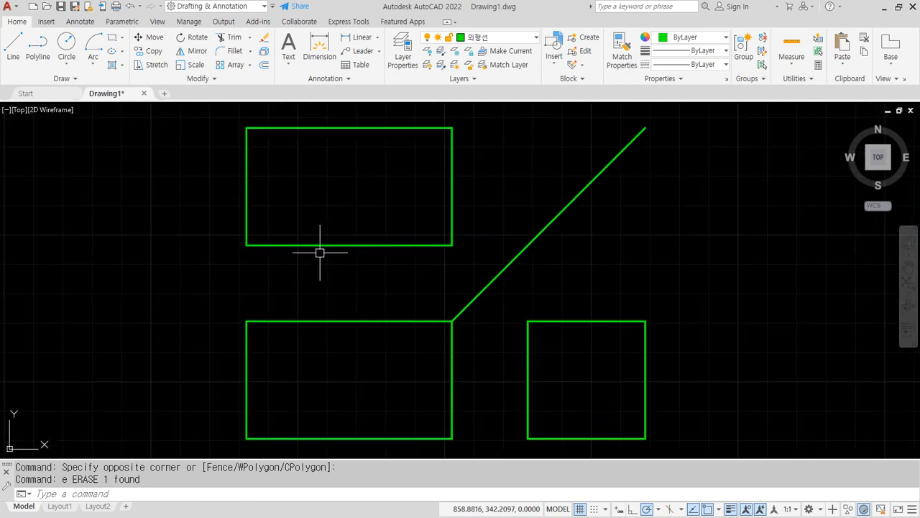
key("Return")
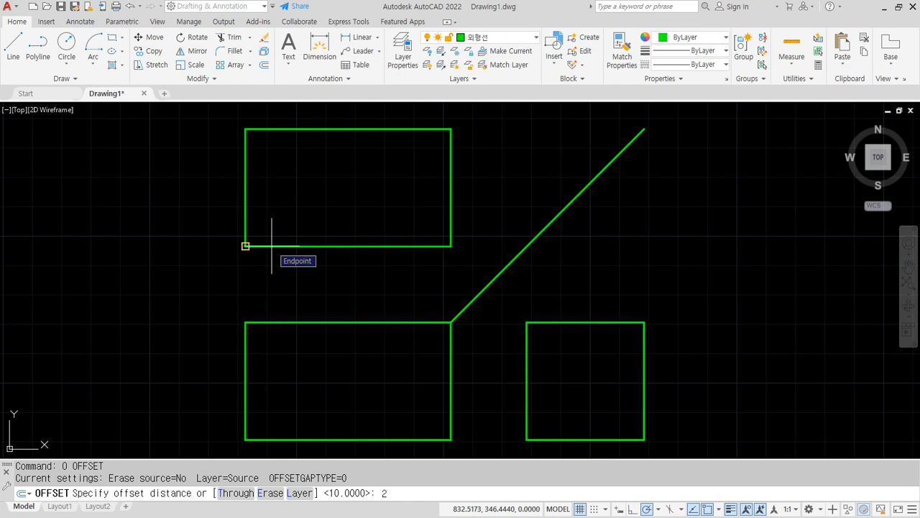
type("2")
key("Return")
left_click(246, 204)
left_click(282, 204)
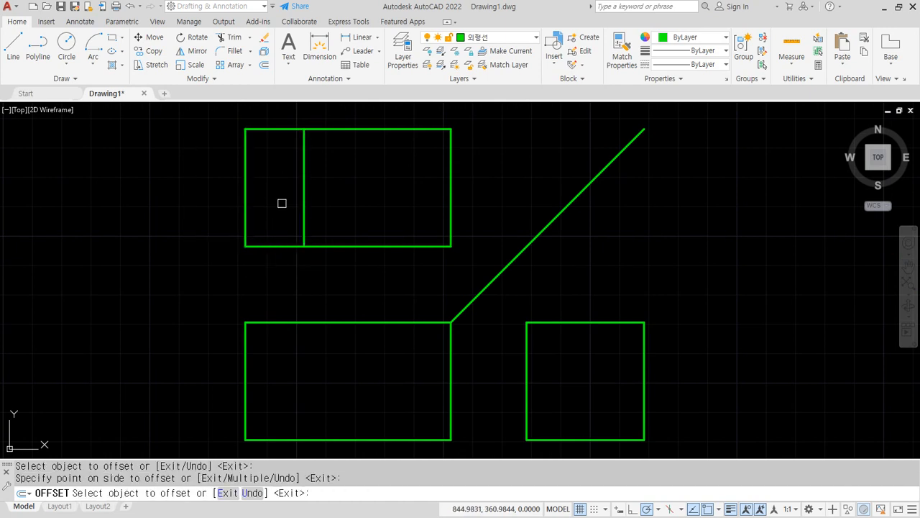
left_click(279, 246)
left_click(269, 191)
key("Return")
Offset the top view's inner vertical line 10 to the right.
key("Return")
type("10")
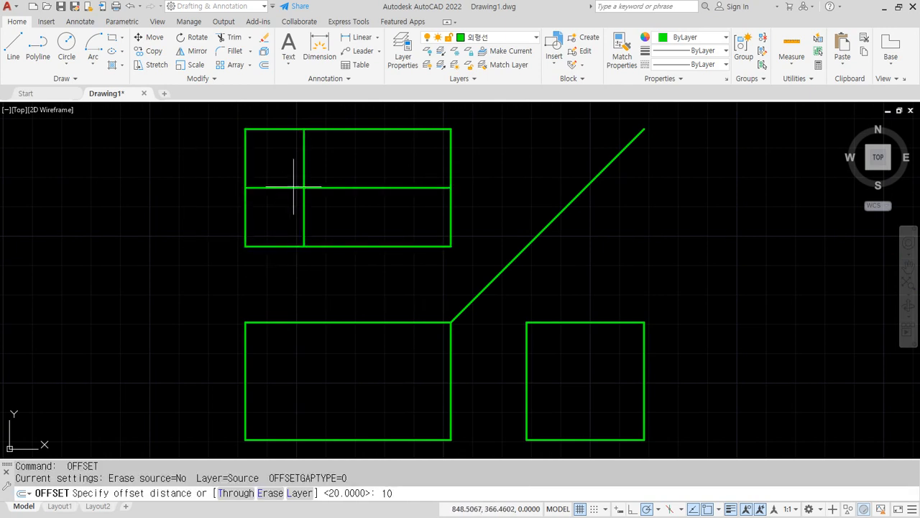
key("Return")
left_click(305, 169)
left_click(335, 174)
key("Return")
Fillet the top view's inner lines with radius 0 to form the stepped edge of the left block.
type("f")
key("Return")
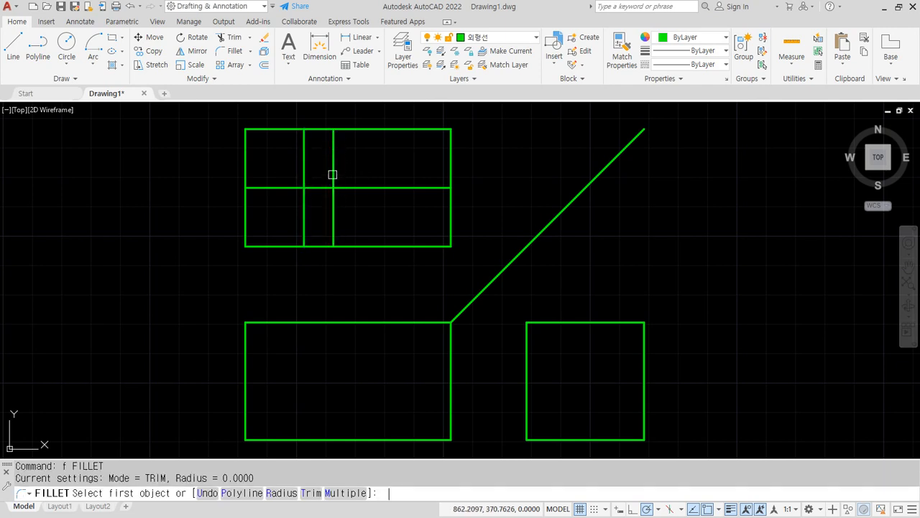
left_click(332, 174)
left_click(310, 187)
key("Return")
left_click(303, 211)
left_click(318, 187)
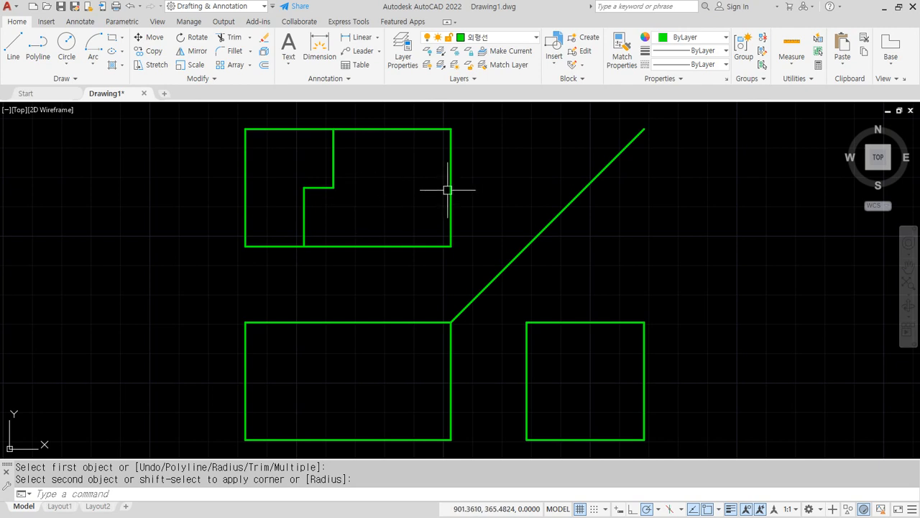
Offset the top view's right edge 20 inward as a guide for the hole centre.
type("o")
key("Return")
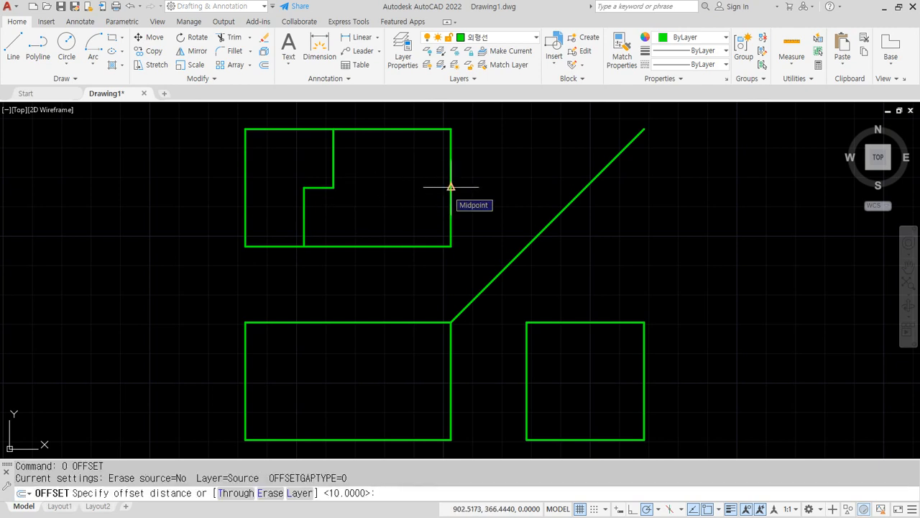
type("2")
key("Return")
left_click(451, 187)
left_click(386, 186)
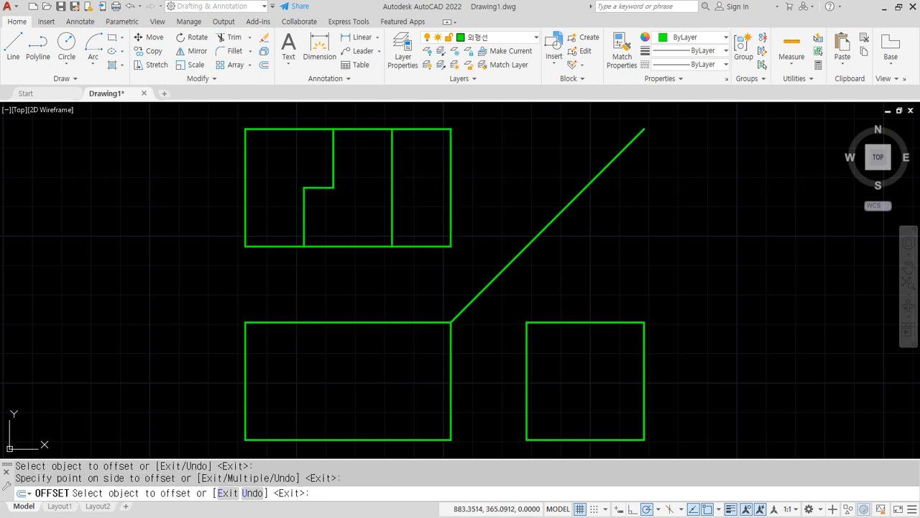
key("Return")
Draw a circle of radius 10 at the guide line's midpoint in the top view and erase the guide line.
type("c")
key("Return")
left_click(392, 186)
type("1")
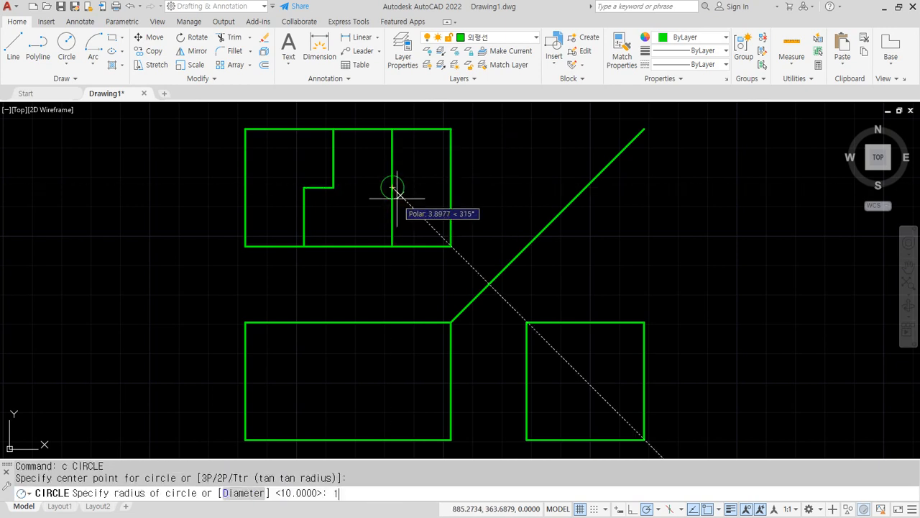
key("Return")
left_click(392, 198)
type("e")
key("Return")
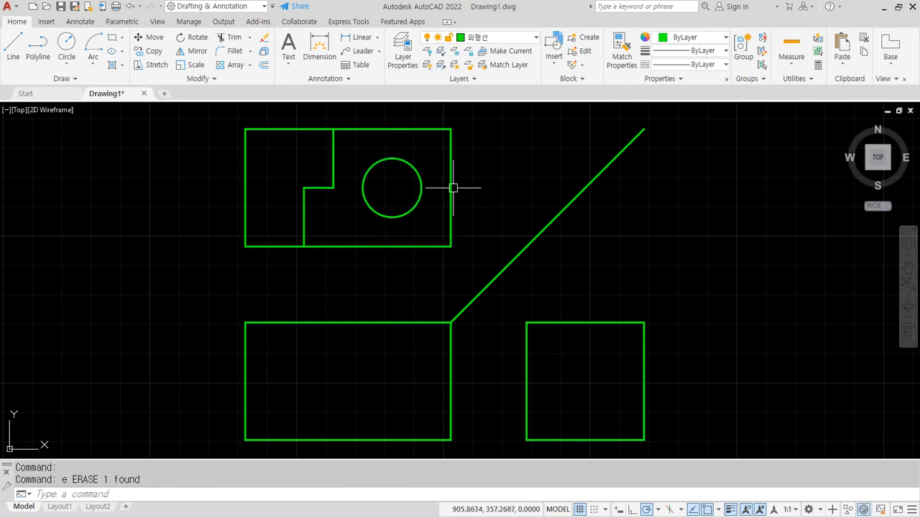
Offset the top view's upper and lower edges 10 inward.
type("o")
key("Return")
type("10")
key("Return")
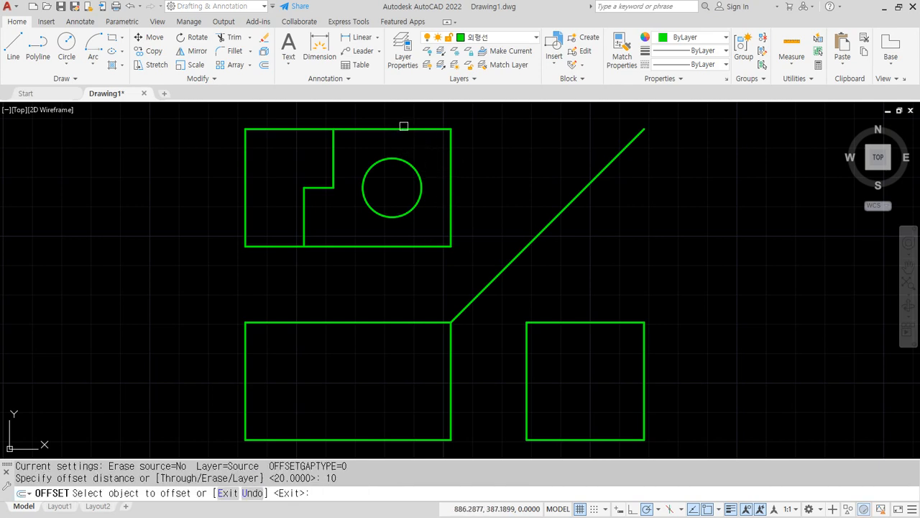
left_click(406, 129)
left_click(427, 210)
left_click(419, 248)
left_click(429, 220)
key("Return")
Move the two offset horizontal lines in the top view to the 은선 layer.
left_click(433, 216)
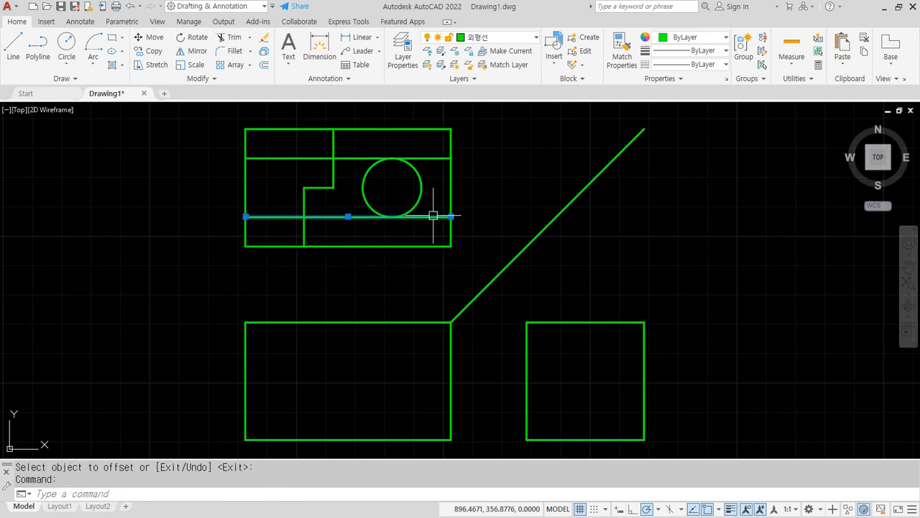
left_click(432, 157)
left_click(501, 40)
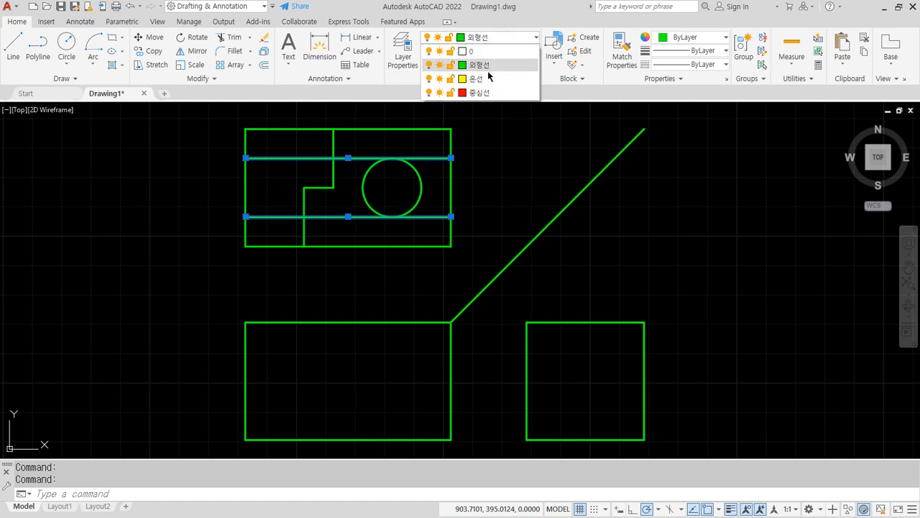
left_click(489, 64)
key("Escape")
key("Escape")
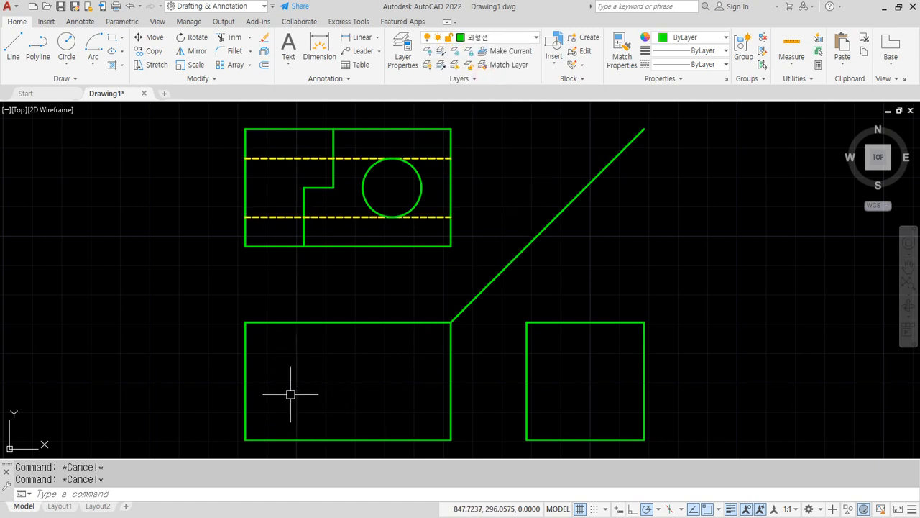
Draw a horizontal line across the front view between the midpoints of its right and left edges.
type("l")
key("Return")
left_click(451, 380)
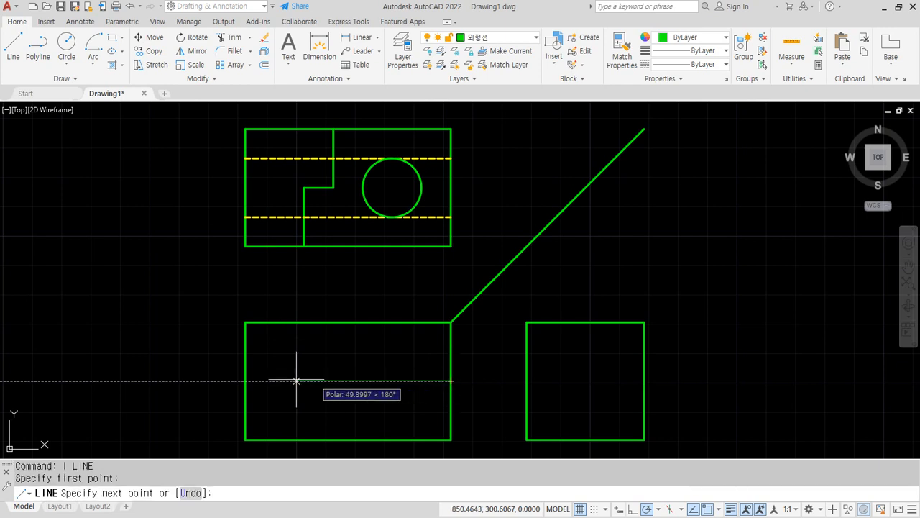
left_click(245, 381)
key("Return")
Project the two vertical segments of the top view's stepped edge down to the front view's middle line.
key("Return")
left_click(304, 246)
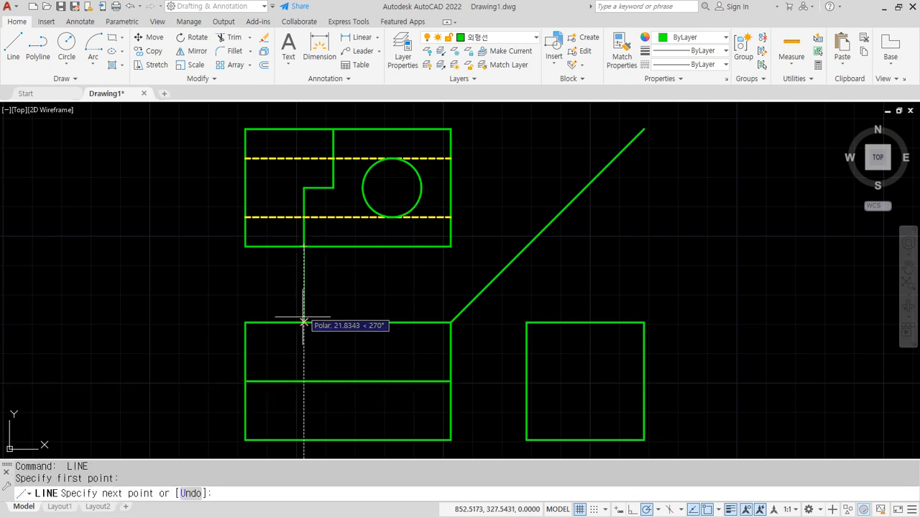
left_click(303, 380)
key("Return")
key("Return")
left_click(333, 189)
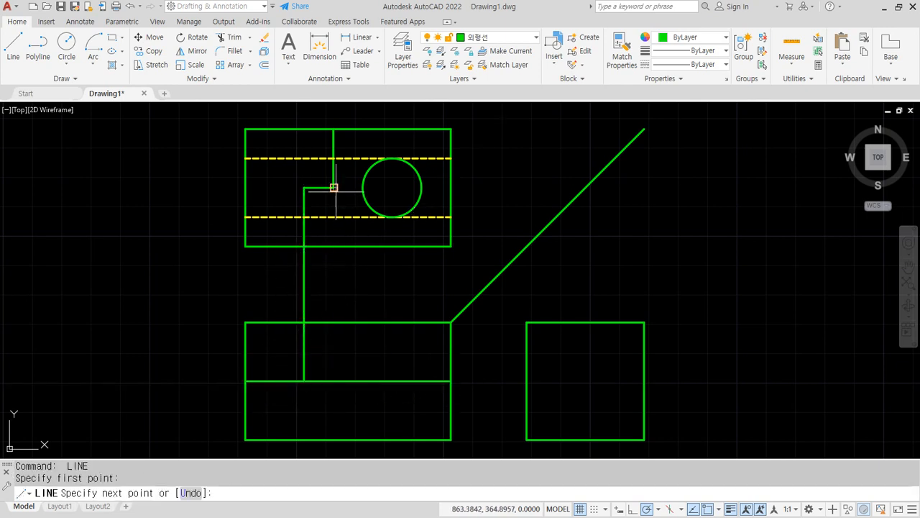
left_click(333, 381)
key("Return")
Trim the projection lines between the top and front views and erase the leftover segment in the top view.
type("tr")
key("Return")
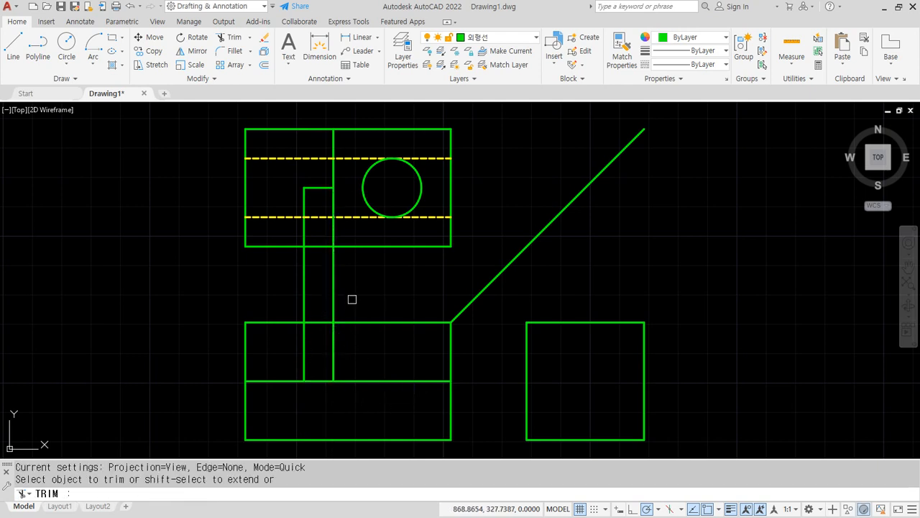
left_click(352, 299)
left_click(283, 286)
key("Return")
left_click(335, 236)
type("e")
key("Return")
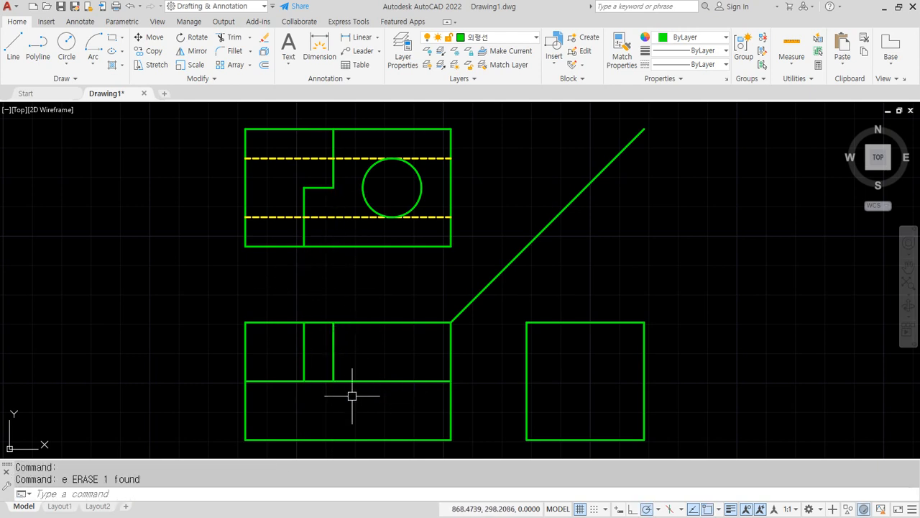
Trim away the front view's upper-right outline and the middle line inside its left block.
type("tr")
key("Return")
left_click(456, 347)
left_click(366, 302)
key("Return")
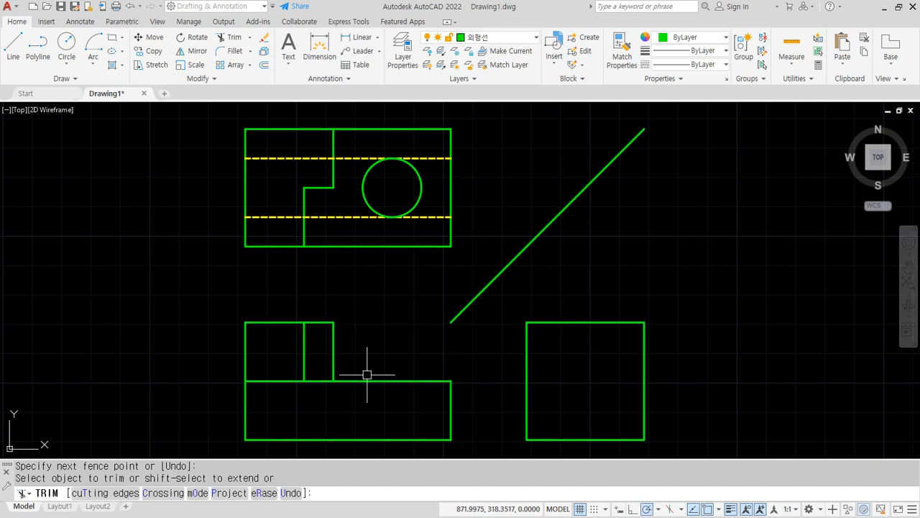
left_click(276, 380)
key("Return")
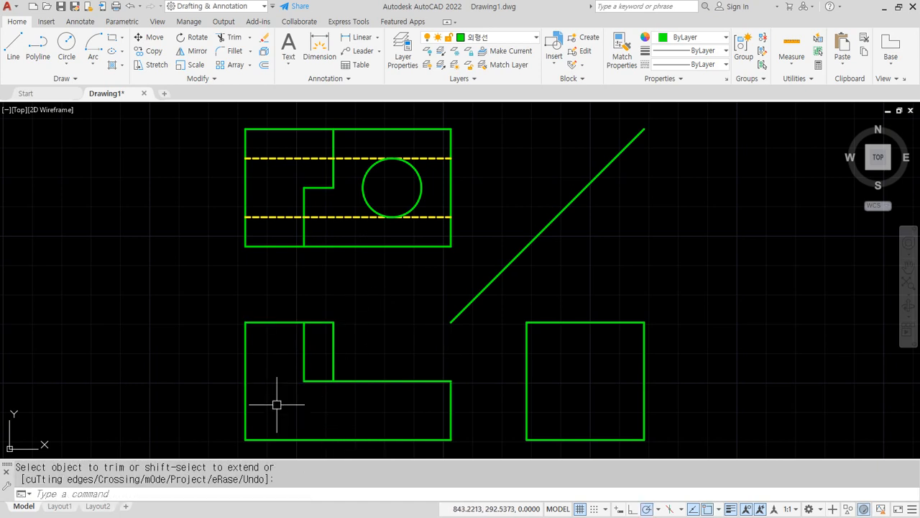
Offset the front view's bottom edge 10 upward.
type("o")
key("Return")
type("10")
key("Return")
left_click(348, 439)
left_click(350, 403)
key("Return")
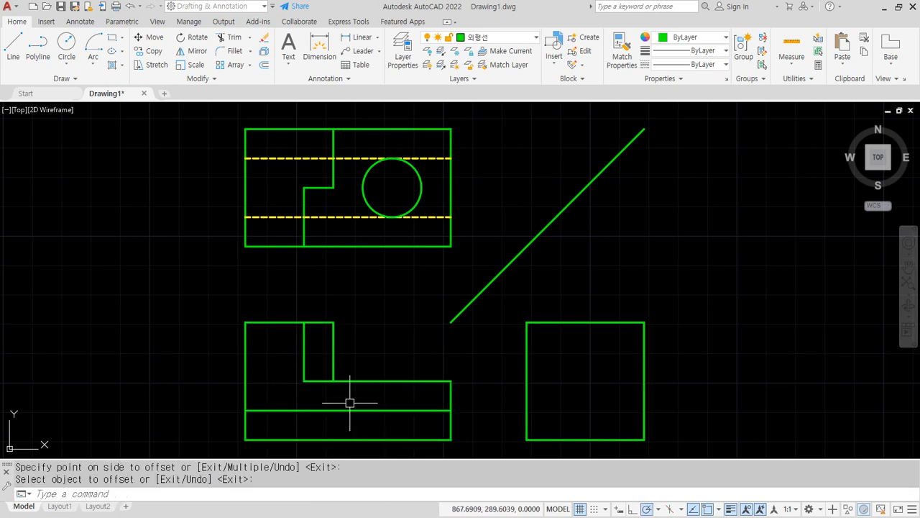
Match the front view's offset line to the properties of the top view's dashed line.
type("ma")
key("Return")
left_click(432, 216)
left_click(397, 409)
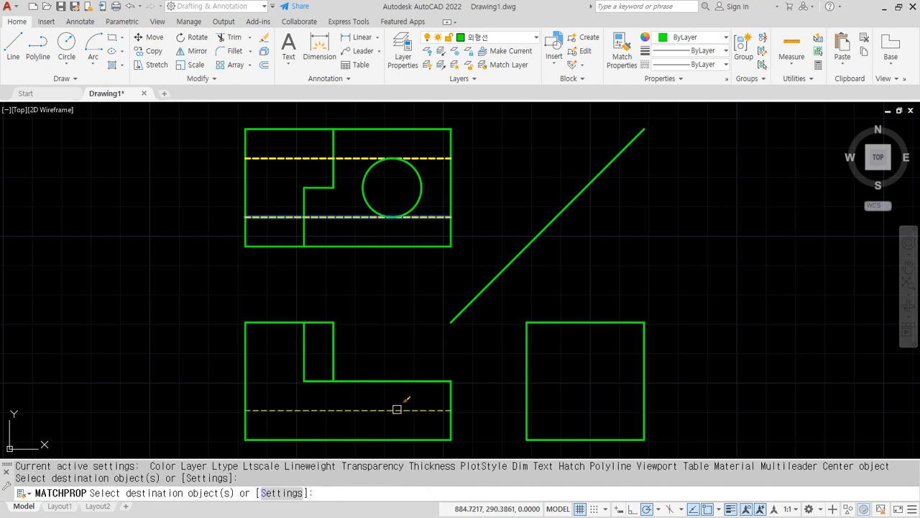
key("Return")
Draw the hole's two sides in the front view, aligned with the circle's quadrants, from the step surface to the dashed line.
type("l")
key("Return")
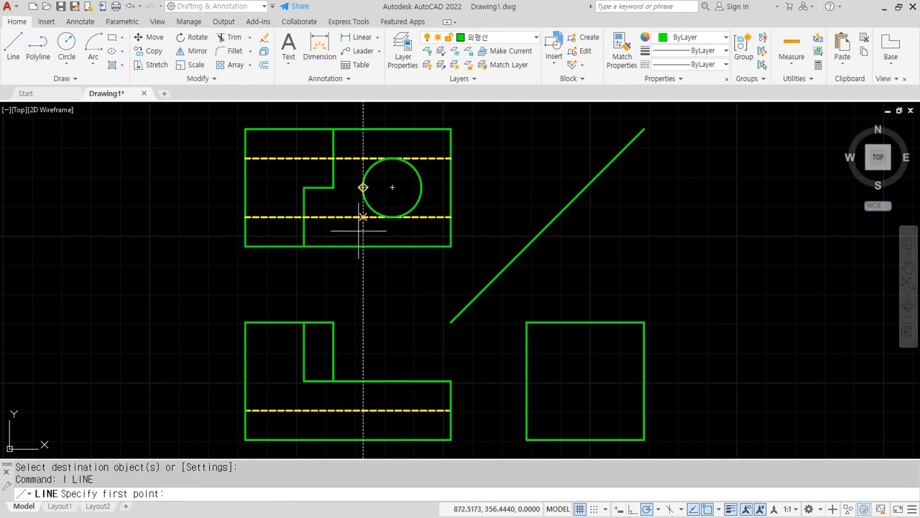
left_click(364, 388)
left_click(363, 410)
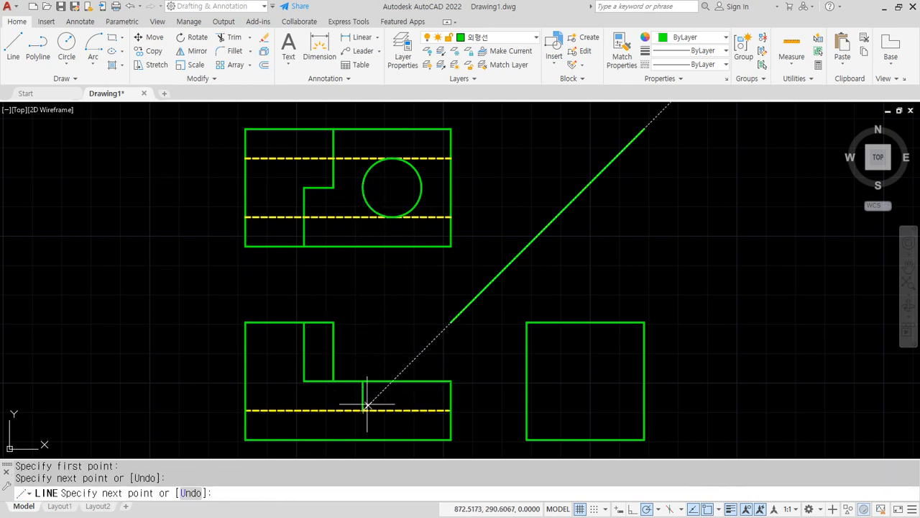
key("Return")
key("Return")
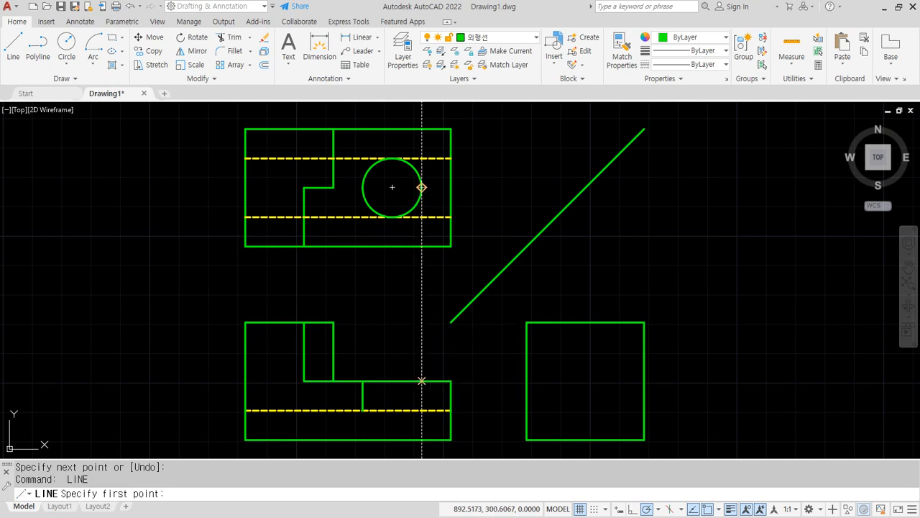
left_click(422, 382)
left_click(422, 410)
key("Return")
Match the hole's two side lines in the front view to the dashed horizontal line's properties.
type("ma")
key("Return")
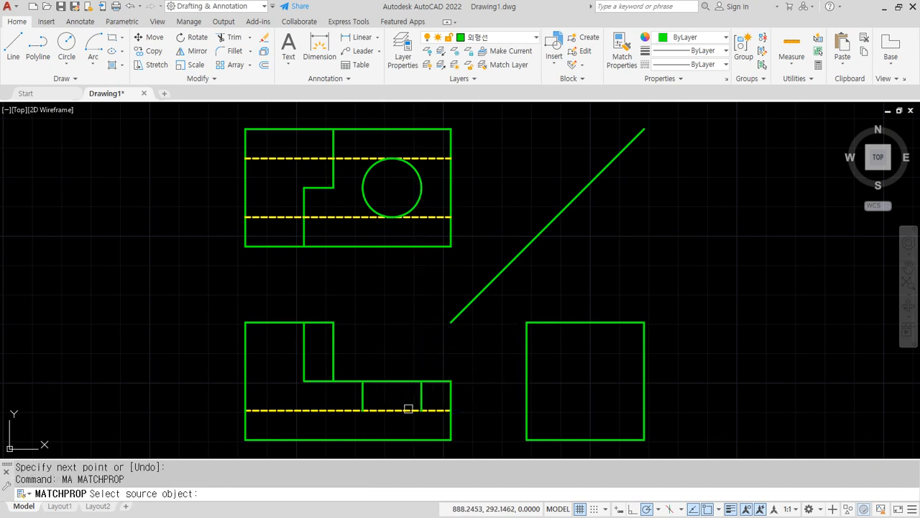
left_click(412, 410)
left_click(363, 395)
left_click(421, 396)
key("Return")
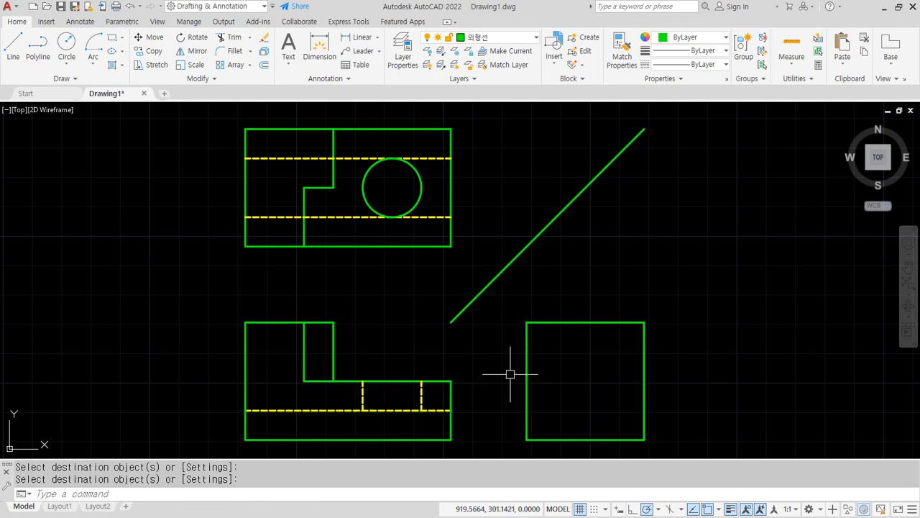
In the side view, draw a vertical line from the top edge's midpoint to the center and a horizontal line across the middle.
middle_click_drag(510, 371, 446, 365)
type("l")
key("Return")
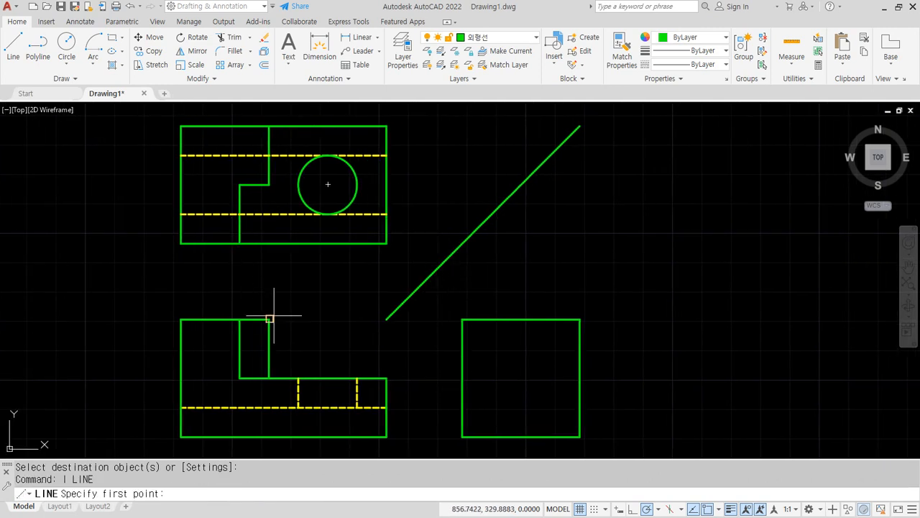
left_click(521, 318)
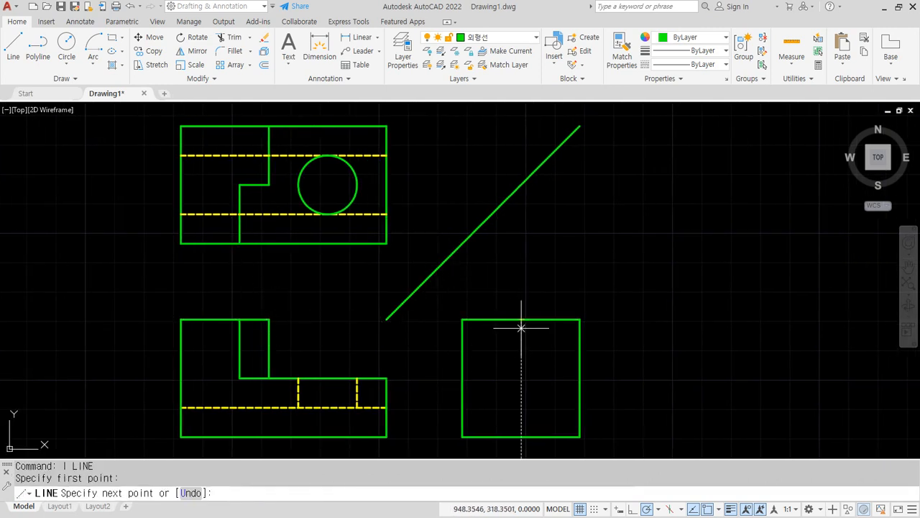
left_click(522, 378)
key("Return")
key("Return")
left_click(579, 378)
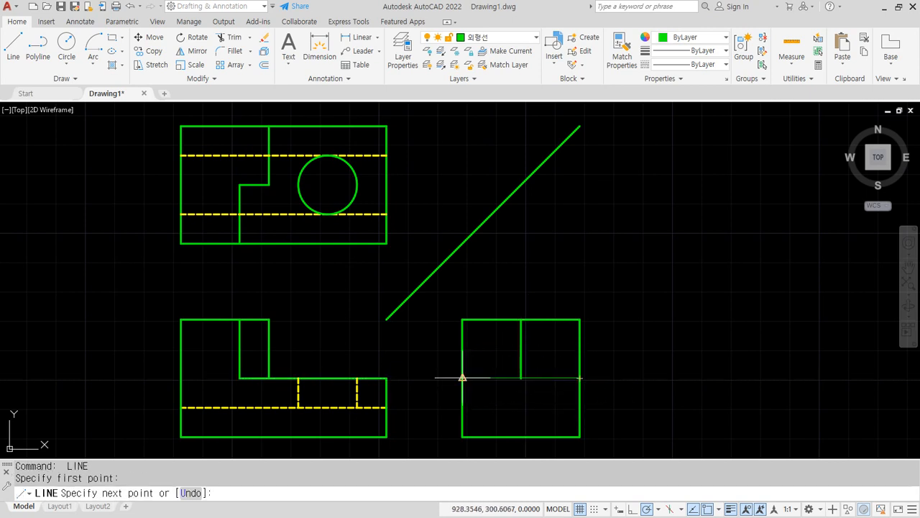
left_click(463, 378)
key("Return")
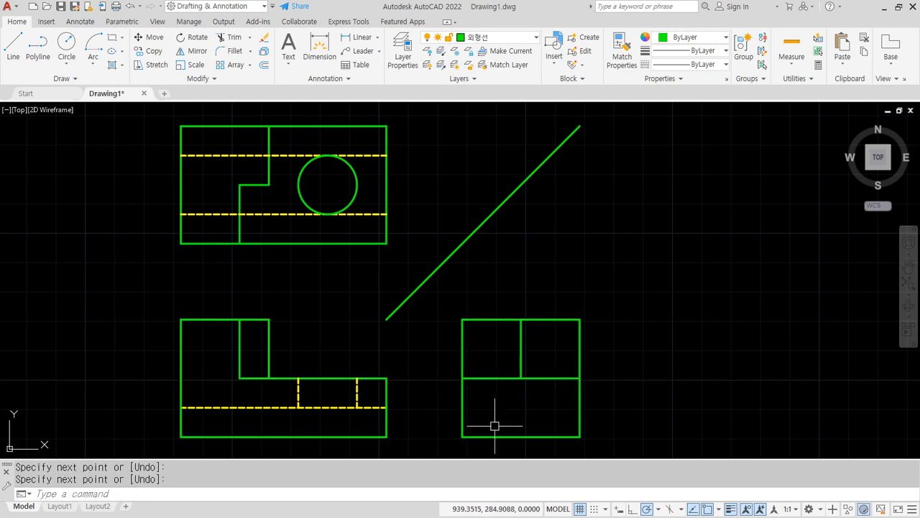
Offset the side view's left, bottom and right edges 10 inward.
type("o")
key("Return")
type("10")
key("Return")
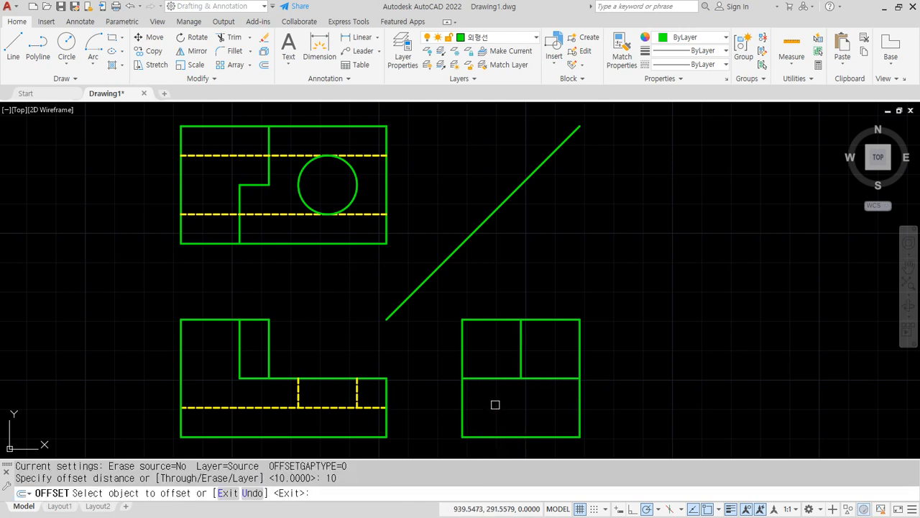
left_click(463, 417)
left_click(496, 422)
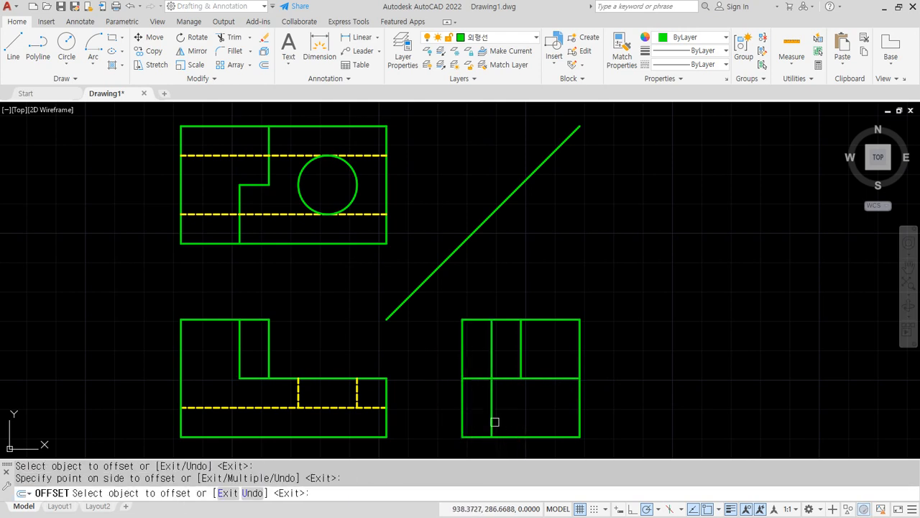
left_click(514, 437)
left_click(535, 402)
left_click(579, 416)
left_click(552, 426)
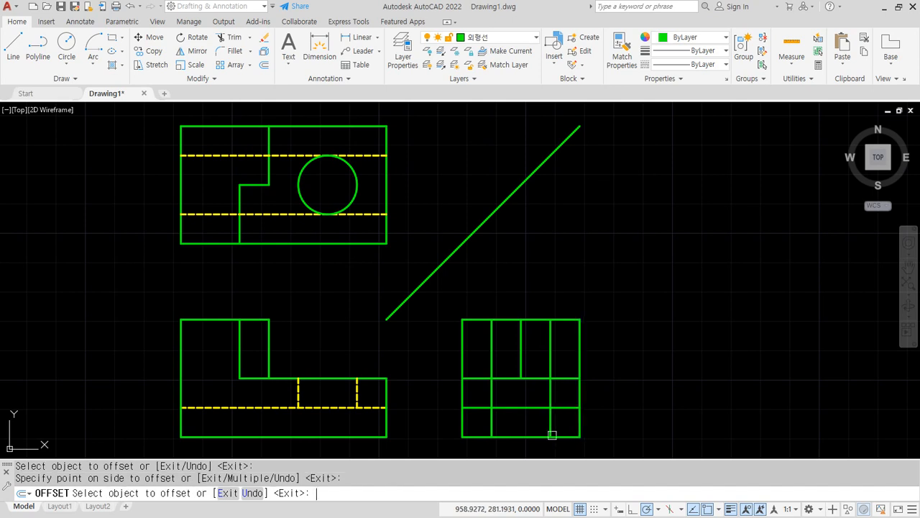
key("Return")
Trim the bottom edge between the offset lines and fillet both upper corners to form the side view's bottom slot.
type("tr")
key("Return")
left_click(535, 437)
key("Return")
type("f")
left_click(551, 425)
left_click(520, 408)
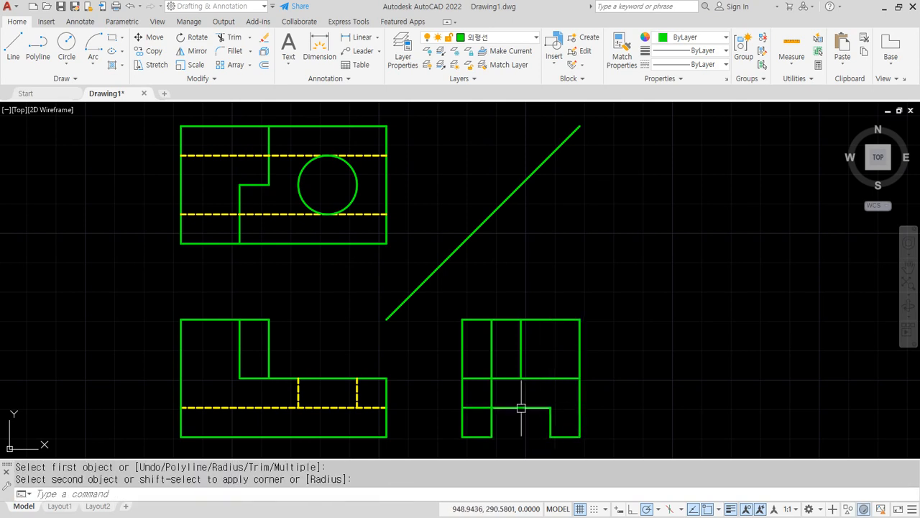
key("Return")
left_click(520, 408)
left_click(492, 421)
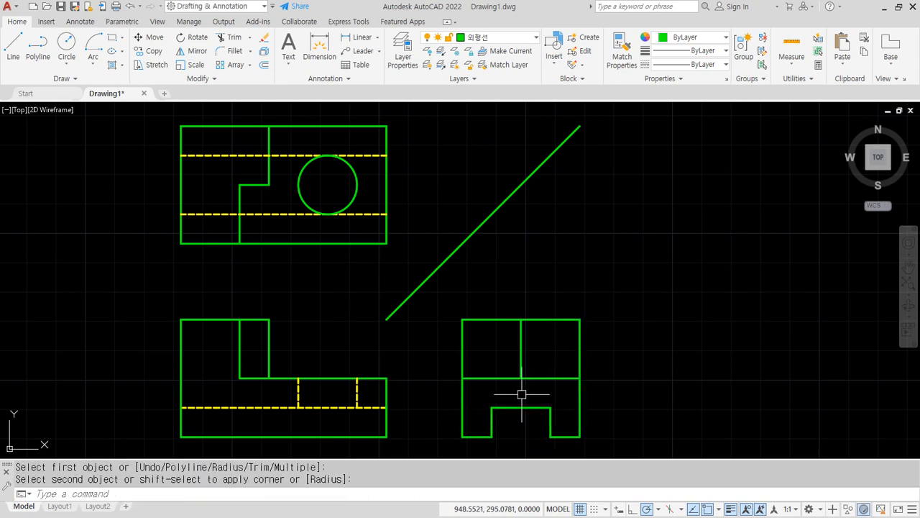
Draw two vertical lines from the slot's upper corners up to the horizontal middle line in the side view.
type("l")
key("Return")
left_click(492, 408)
left_click(492, 378)
key("Return")
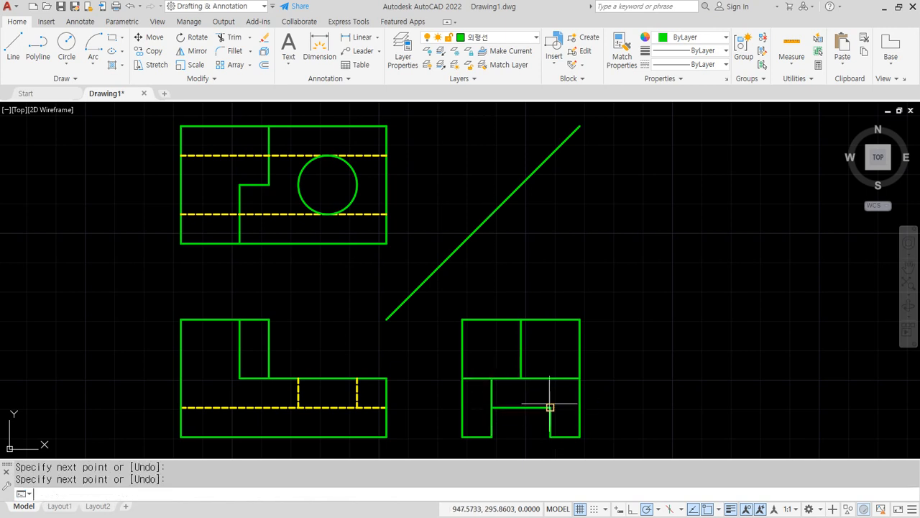
key("Return")
left_click(550, 408)
left_click(550, 378)
key("Return")
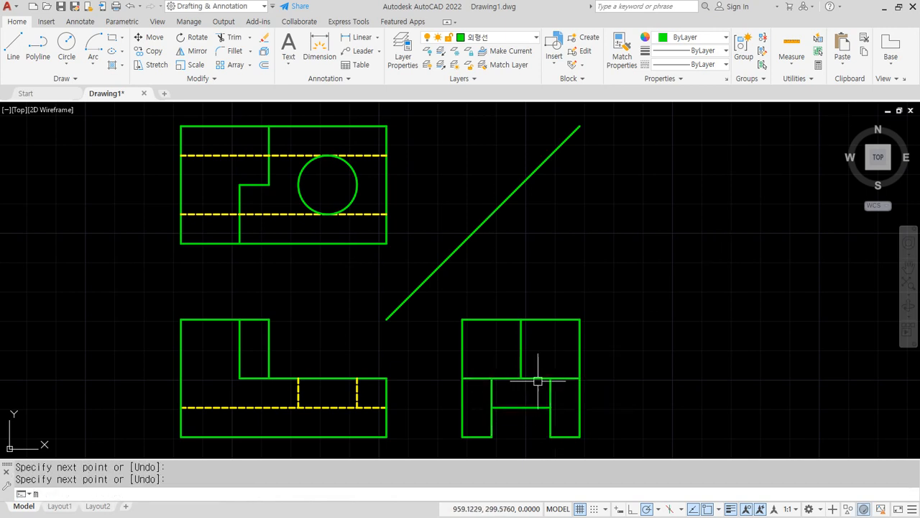
Match the side view's two short hole lines to the properties of the front view's dashed hole line.
type("ma")
key("Return")
left_click(358, 387)
left_click(489, 390)
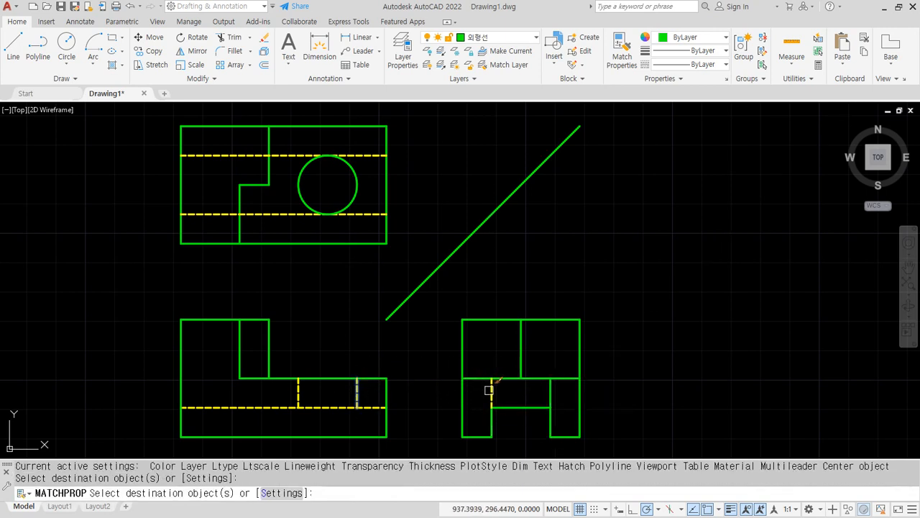
left_click(548, 389)
key("Return")
left_click_drag(544, 383, 556, 408)
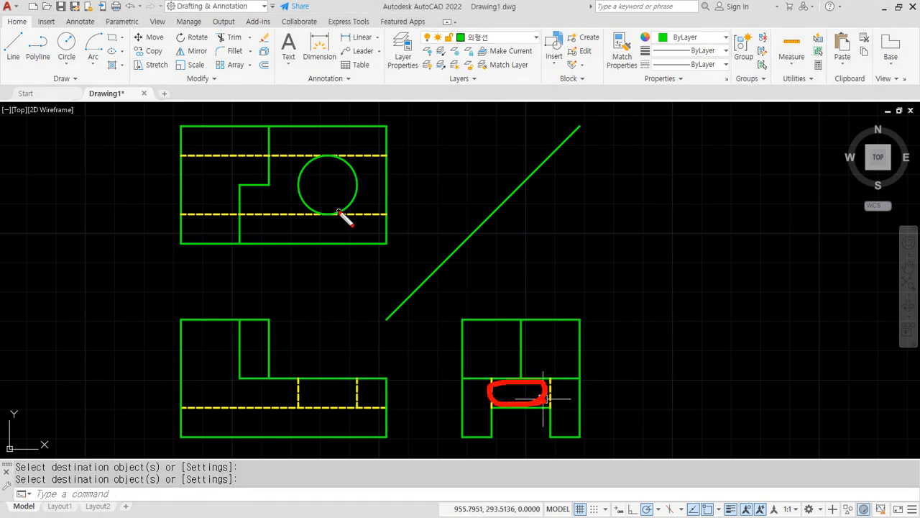
left_click_drag(339, 211, 345, 208)
key("Escape")
Erase the fourth figure's diagonal projection line.
left_click(554, 228)
left_click(480, 170)
type("e")
key("Return")
In the fifth frame, at the start of the lower row, offset the front view's left edge 30 to the right.
scroll(418, 296, "down", 7)
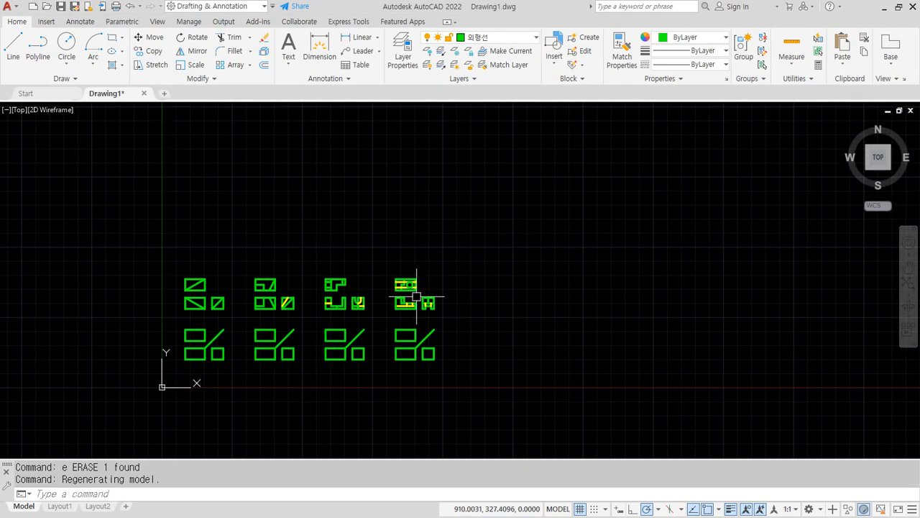
scroll(186, 354, "up", 8)
scroll(302, 304, "up", 2)
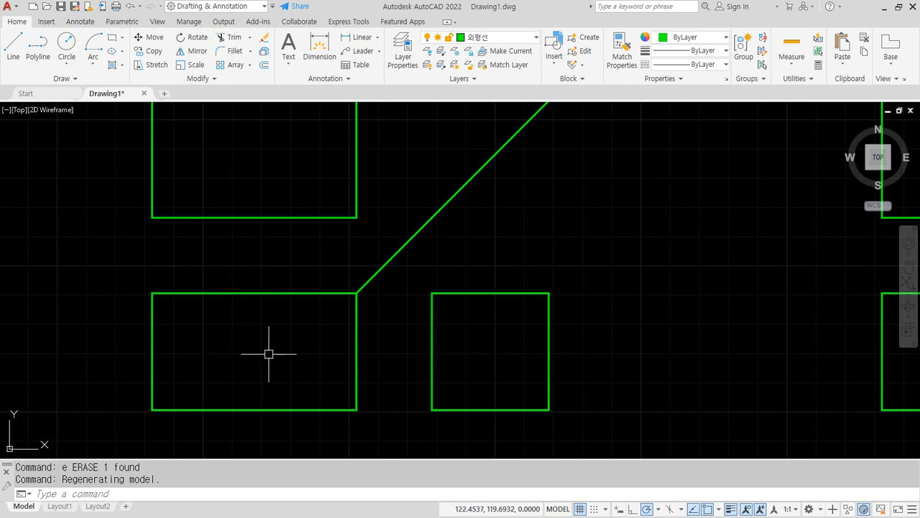
scroll(269, 354, "down", 3)
type("o")
key("Return")
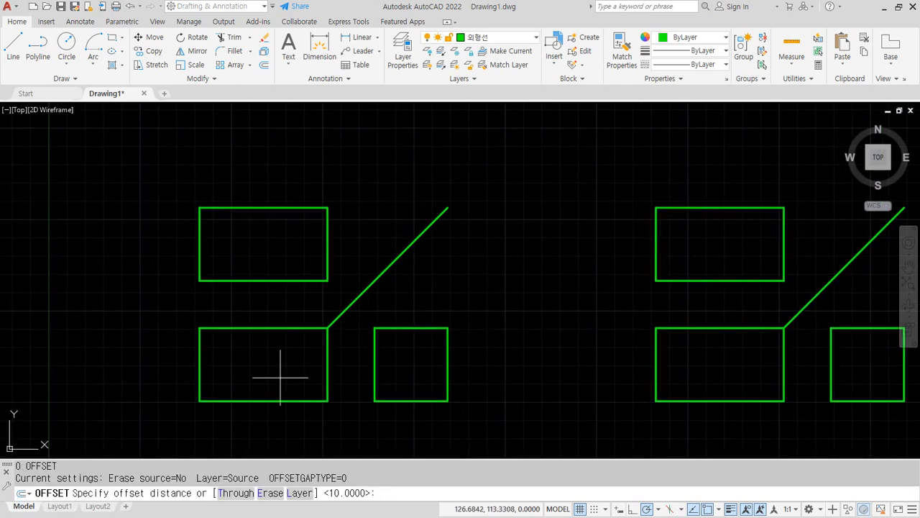
type("30")
key("Return")
left_click(200, 370)
left_click(245, 334)
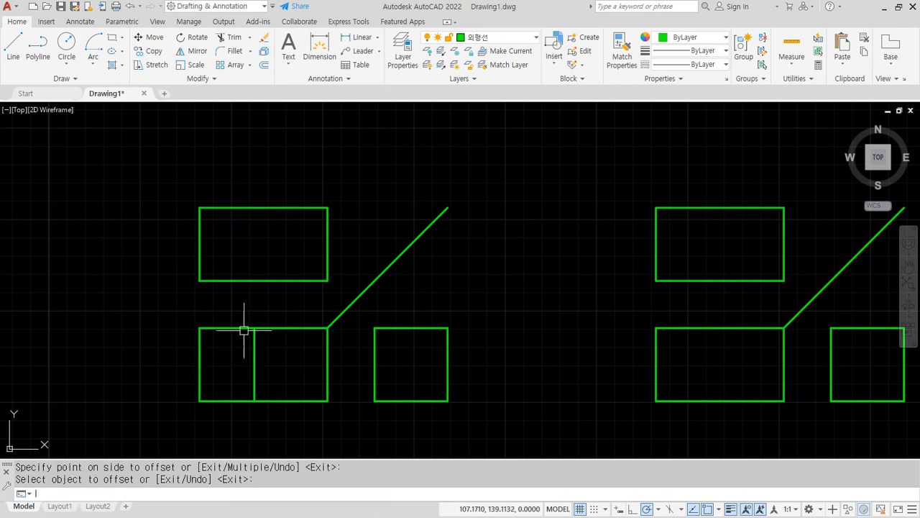
key("Return")
Draw a slanted line from the offset line's top end to the front view's lower right corner.
type("l")
key("Return")
left_click(254, 328)
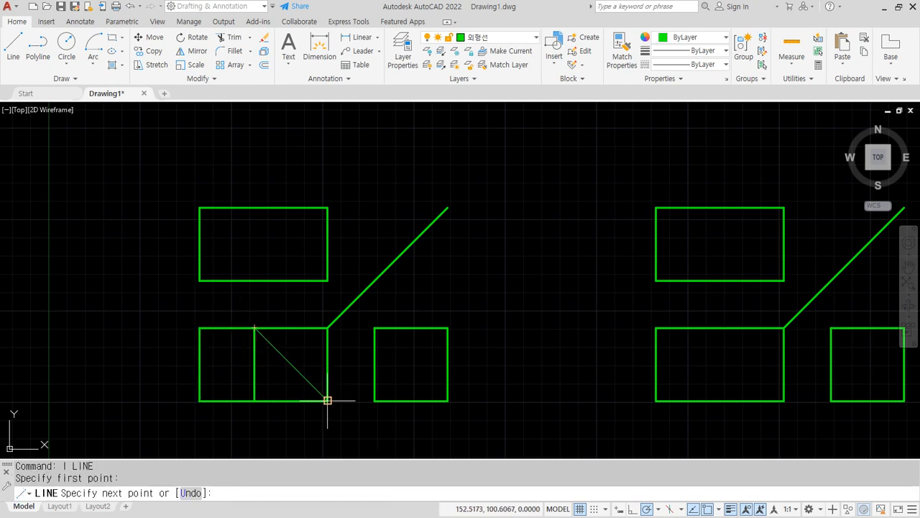
left_click(327, 400)
key("Return")
Erase the vertical offset line and trim the front view's top and right edges outside the slanted line.
left_click(280, 359)
left_click(236, 363)
type("e")
key("Return")
type("tr")
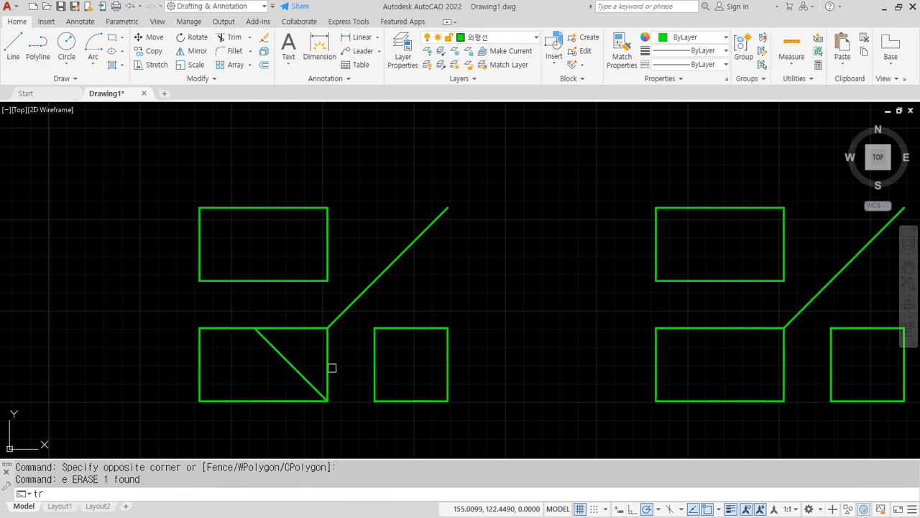
key("Return")
left_click_drag(333, 366, 299, 318)
key("Return")
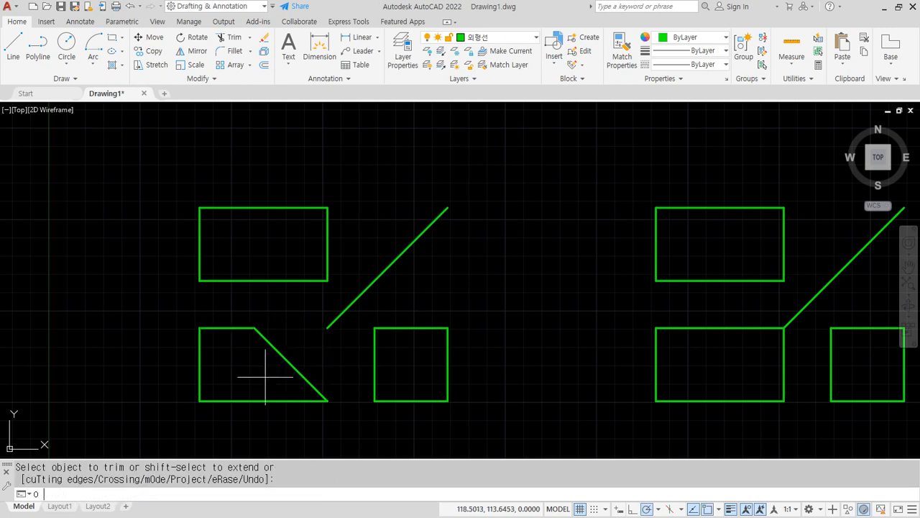
Offset the front view's bottom edge 20 upward and trim the part extending beyond the slanted edge.
type("o")
key("Return")
type("20")
key("Return")
left_click(266, 400)
left_click(259, 381)
key("Return")
type("tr")
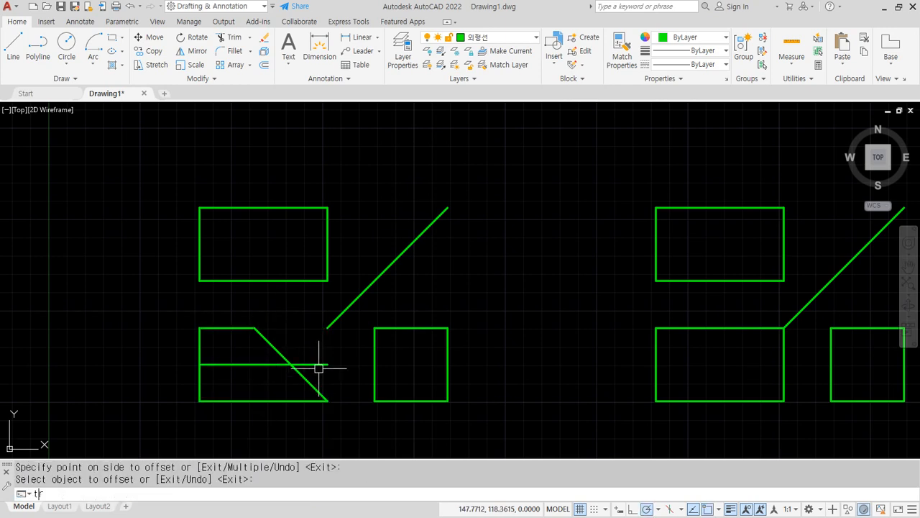
key("Return")
left_click(319, 365)
key("Return")
Offset the front view's left edge 20 to the right.
type("o")
key("Return")
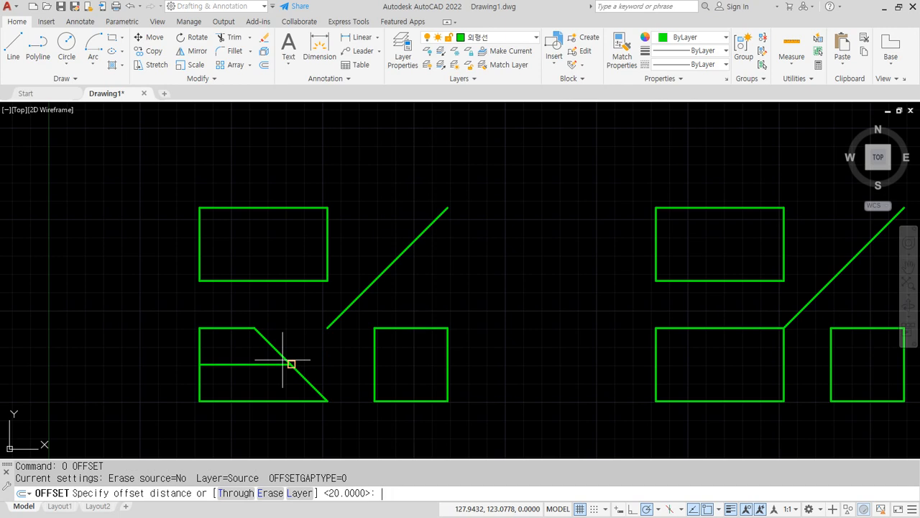
type("20")
key("Return")
left_click(200, 352)
left_click(224, 356)
key("Return")
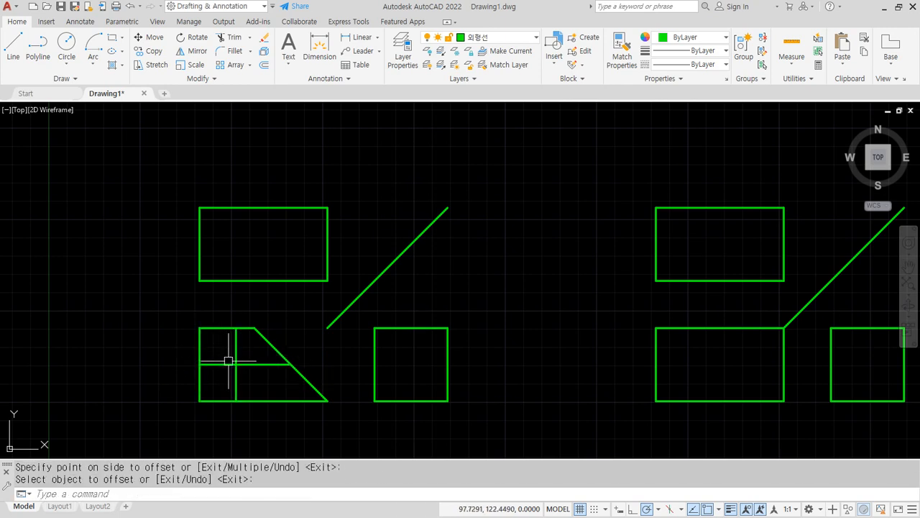
Draw a circle of radius 10 centered where the offset vertical line crosses the front view's horizontal line.
type("c")
key("Return")
left_click(236, 364)
type("10")
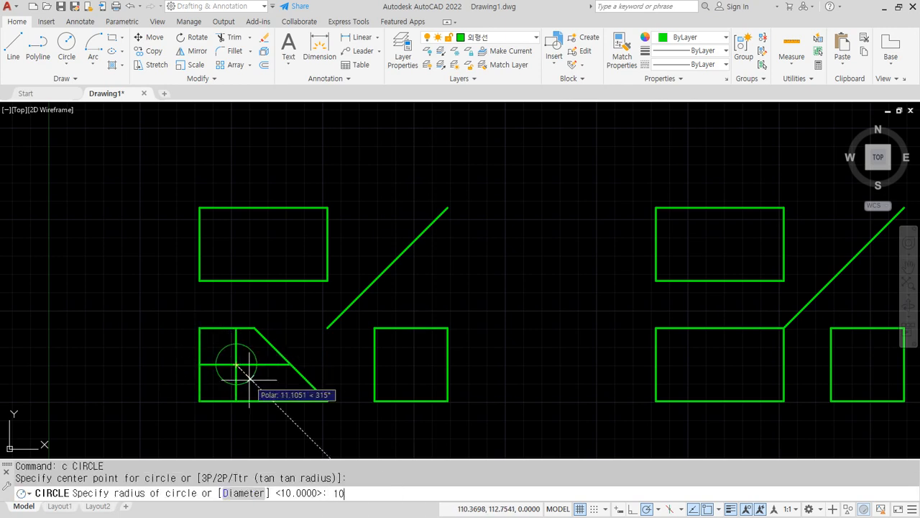
key("Return")
Erase the vertical line through the circle and trim the horizontal line inside the circle.
left_click(236, 339)
key("Delete")
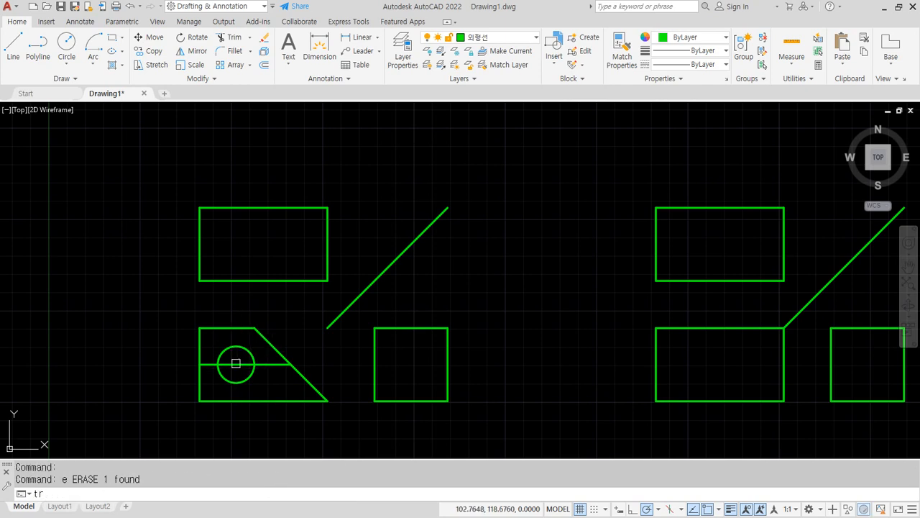
type("tr")
key("Return")
scroll(246, 394, "up", 2)
scroll(258, 324, "down", 2)
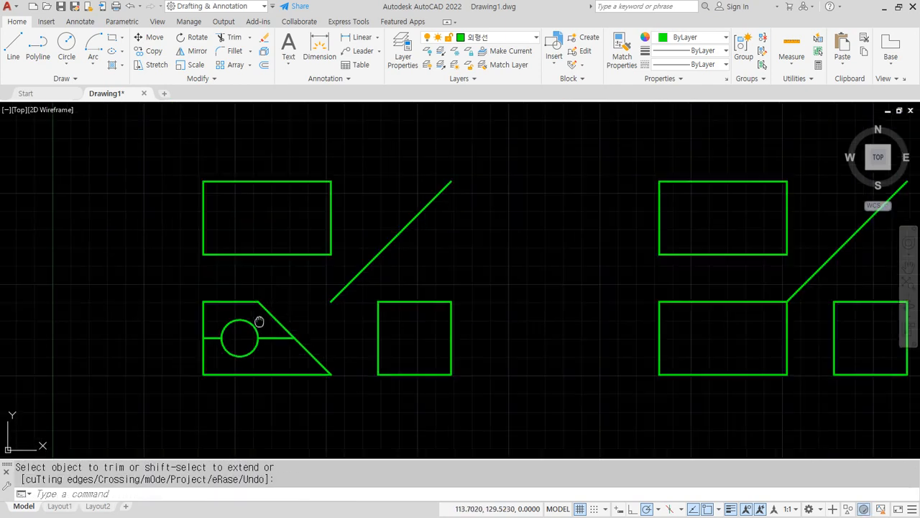
middle_click_drag(259, 322, 247, 353)
type("o")
key("Return")
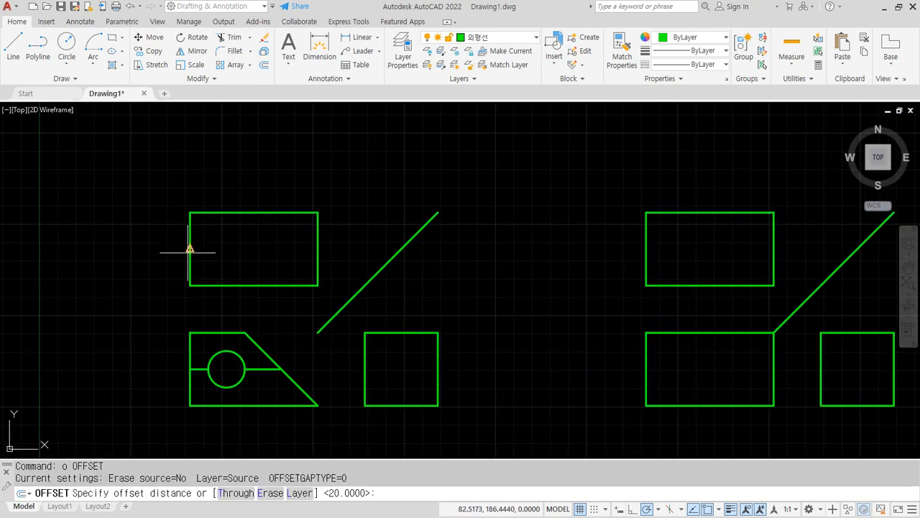
left_click(318, 249)
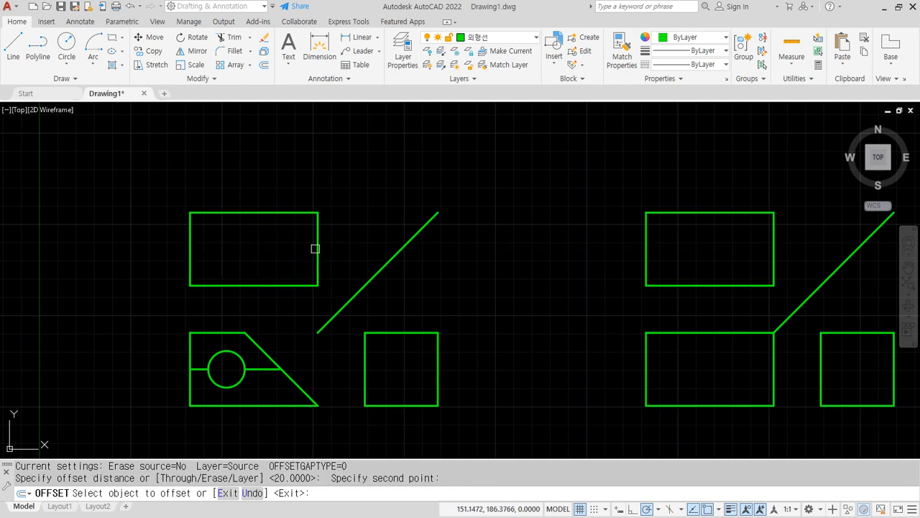
key("Escape")
key("Escape")
Draw a horizontal line across the top view between the midpoints of its left and right edges.
type("l")
key("Return")
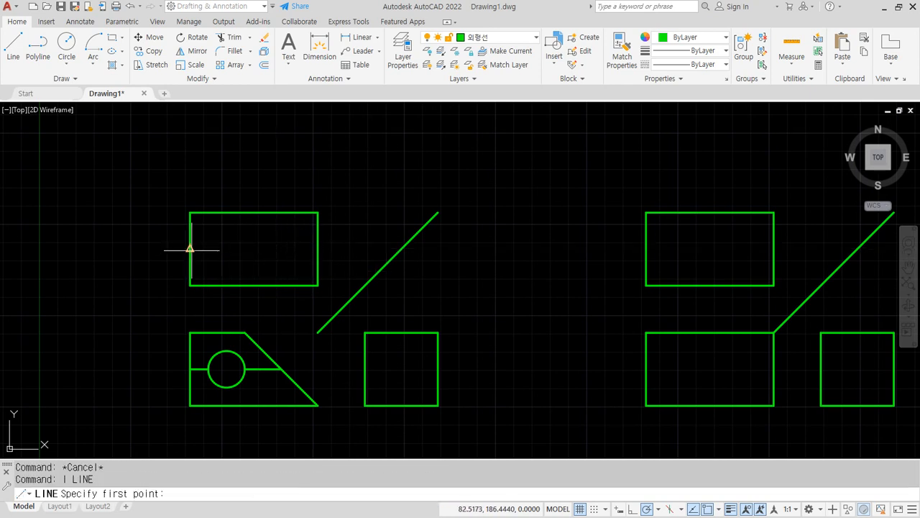
left_click(190, 249)
left_click(318, 249)
key("Return")
Draw a vertical projection line from the slanted edge's upper end to the top view's upper edge.
key("Return")
left_click(245, 332)
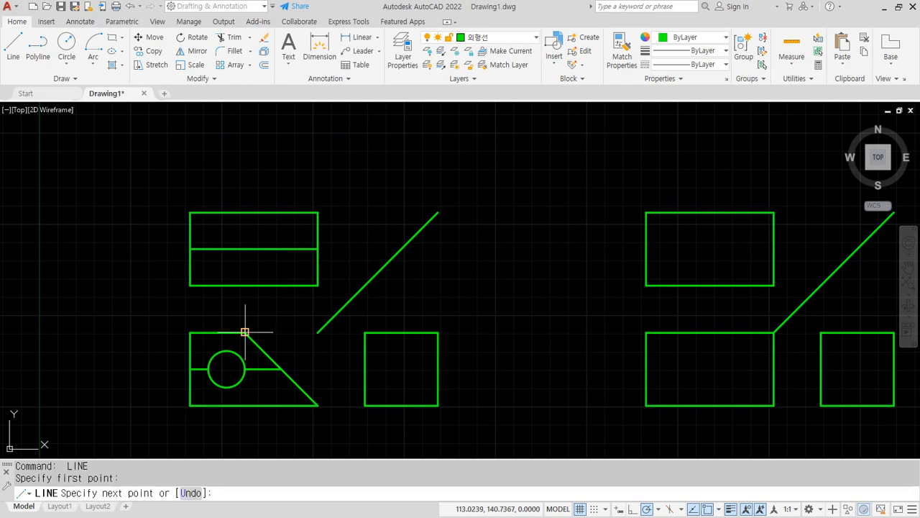
left_click(245, 212)
key("Return")
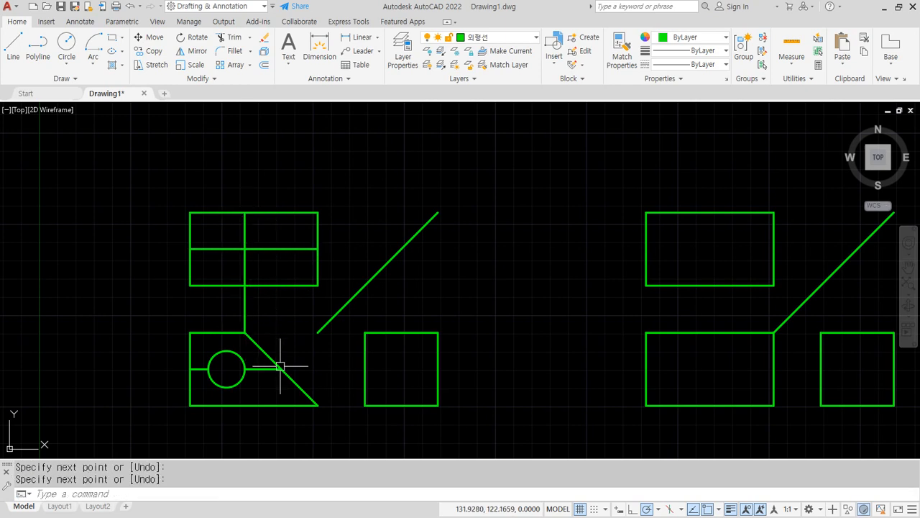
left_click_drag(242, 212, 324, 252)
key("Escape")
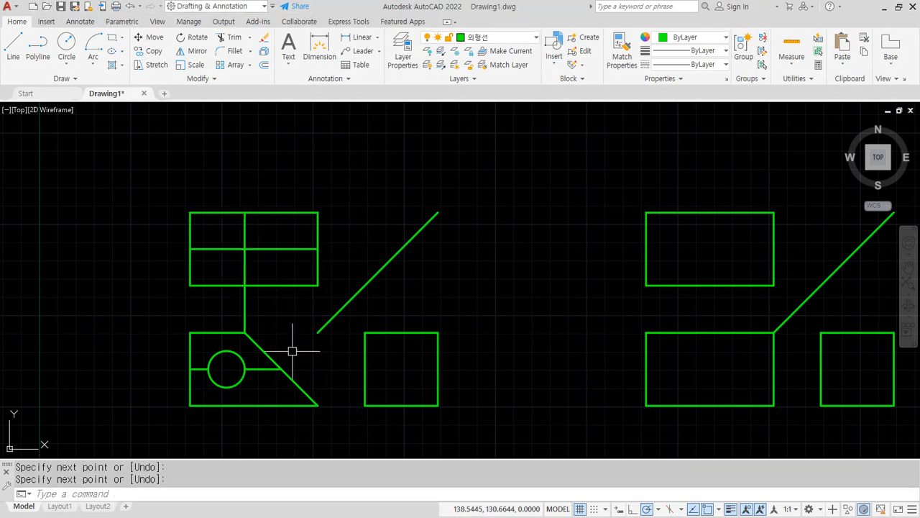
Draw a vertical projection line from the horizontal line's end on the slanted edge up to the top view's middle line.
key("Return")
left_click(280, 368)
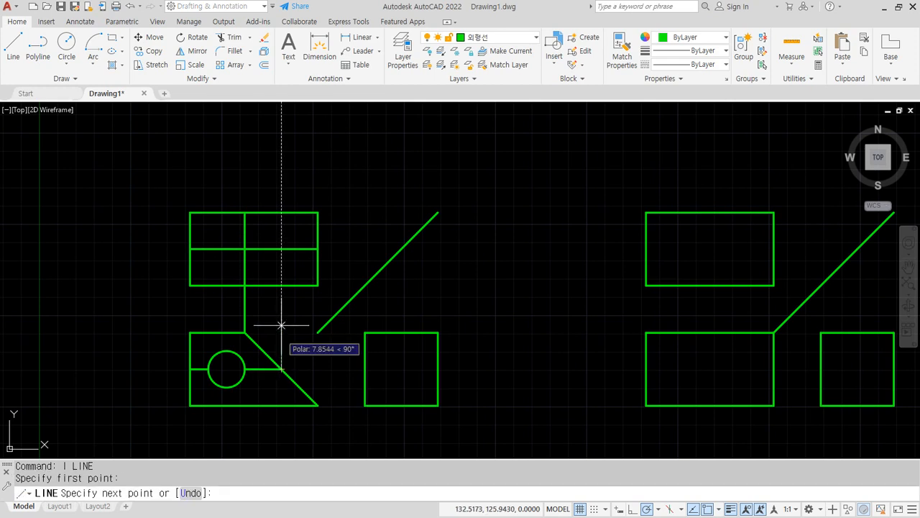
left_click(280, 248)
key("Return")
Fillet the second projection line with the top view's middle line into a corner, keeping the middle line's left part.
type("f")
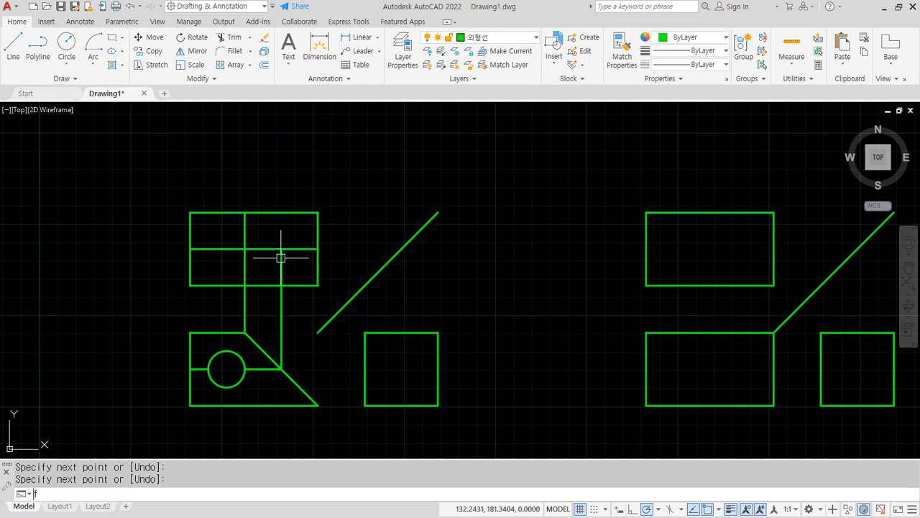
key("Return")
left_click(280, 256)
left_click(267, 249)
type("t")
key("Return")
type("rner: r")
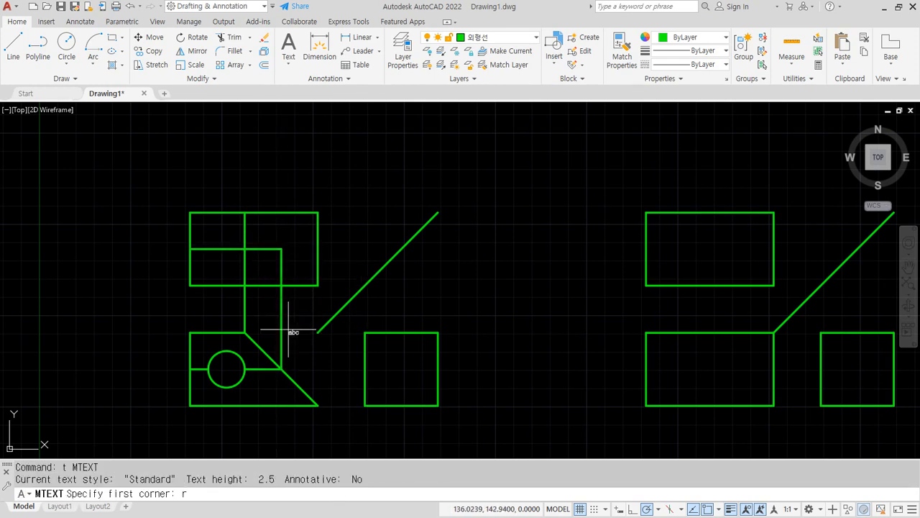
key("Escape")
Trim away both vertical projection lines between the front view and the top view.
type("tr")
key("Return")
mouse_move(284, 314)
left_mouse_down()
mouse_move(252, 302)
mouse_move(92, 339)
left_mouse_up()
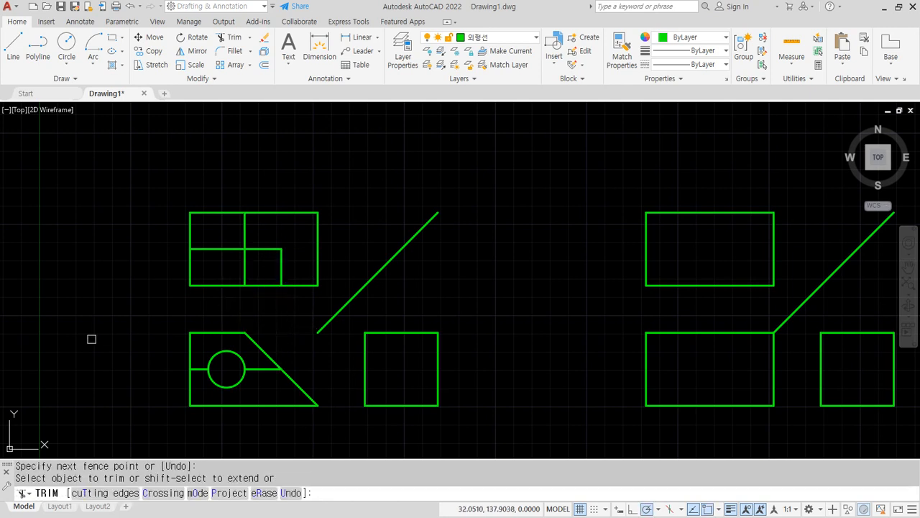
key("Return")
Trim the top view's full-height vertical line below the horizontal middle line.
type("tr")
key("Return")
left_click(245, 269)
key("Return")
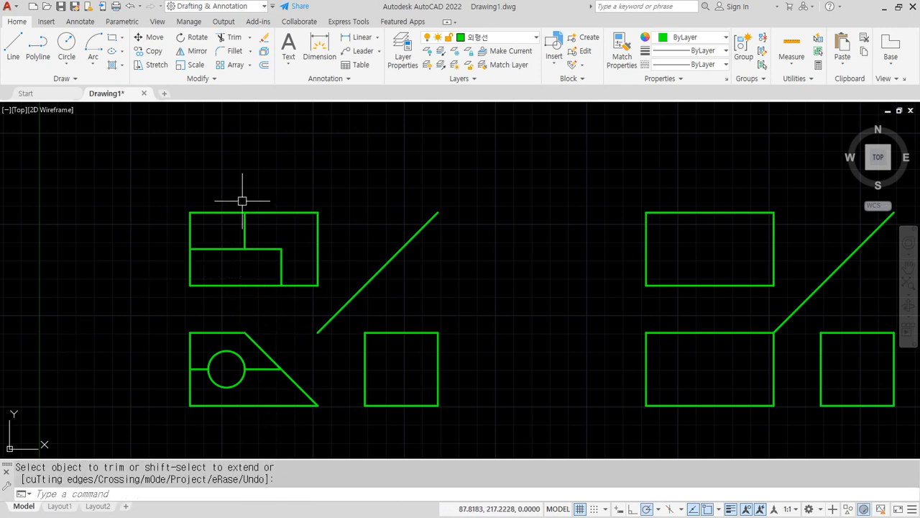
key("Escape")
Draw a vertical line from the top view's lower edge to its middle line, aligned with the circle's right quadrant.
type("l")
key("Return")
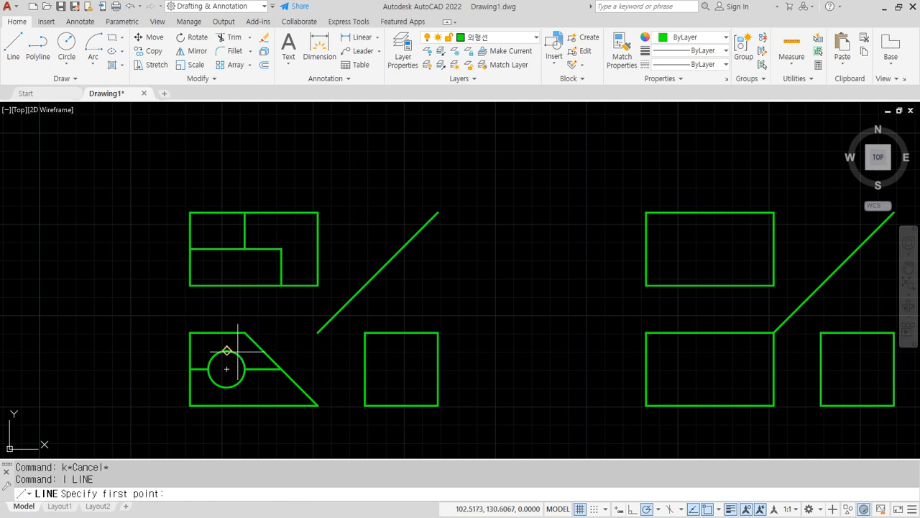
left_click(245, 285)
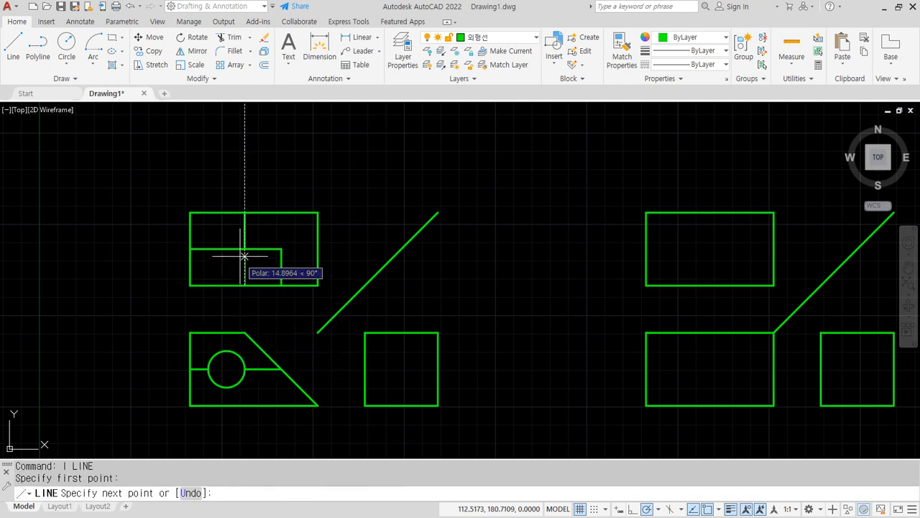
left_click(245, 249)
key("Return")
Draw a two-segment vertical line from the top view's lower edge through the middle line to the upper edge, aligned with the circle's left quadrant.
key("Return")
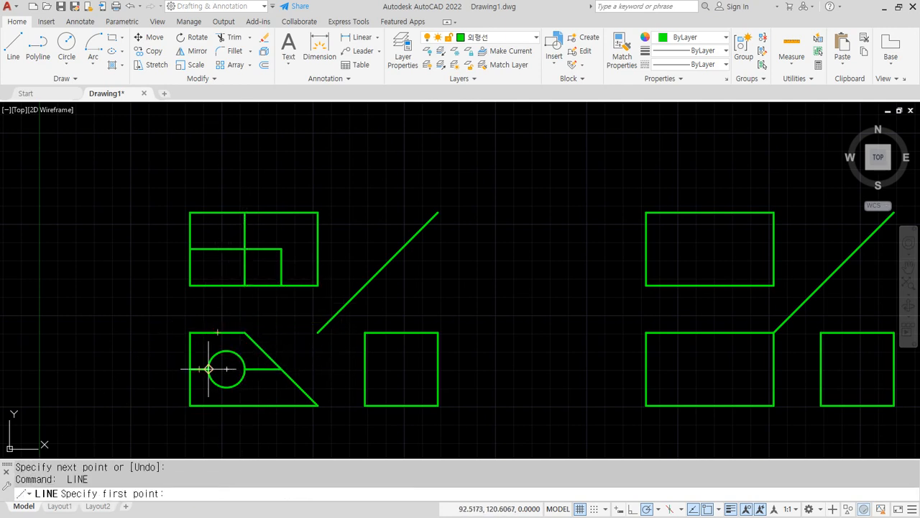
left_click(208, 285)
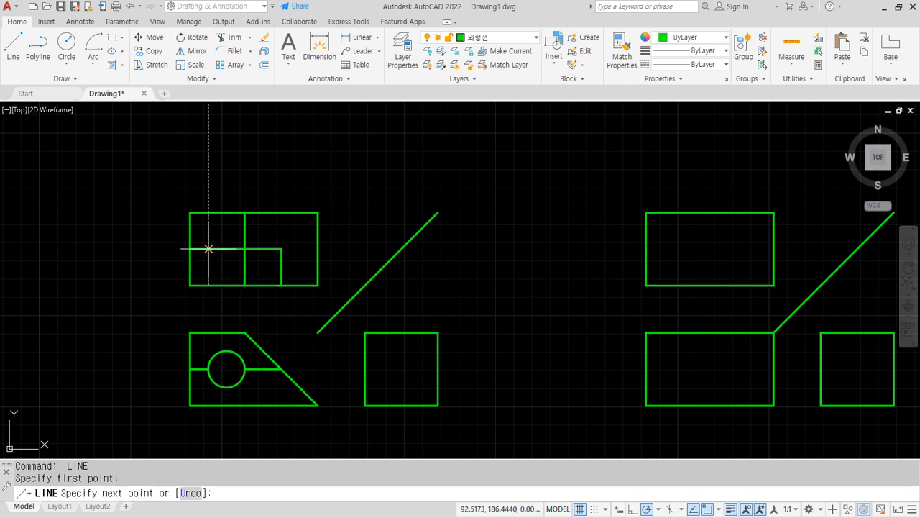
left_click(209, 212)
key("Return")
left_click(223, 233)
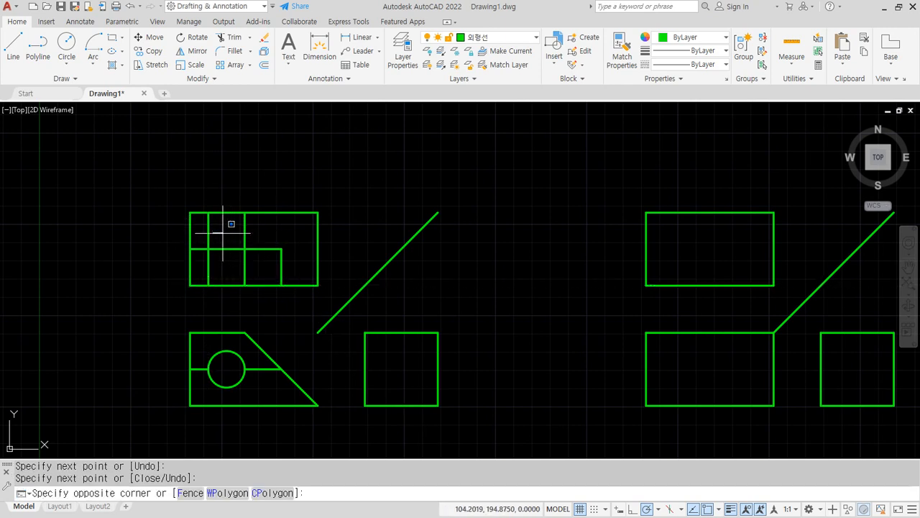
key("Escape")
Move the upper segment of the top view's left inner vertical line to the 은선 layer.
left_click(209, 231)
left_click(500, 37)
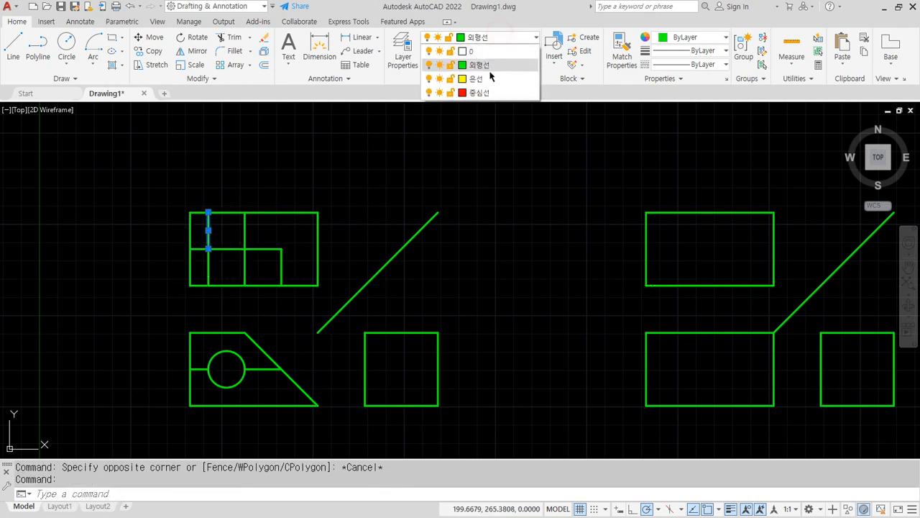
left_click(487, 78)
key("Escape")
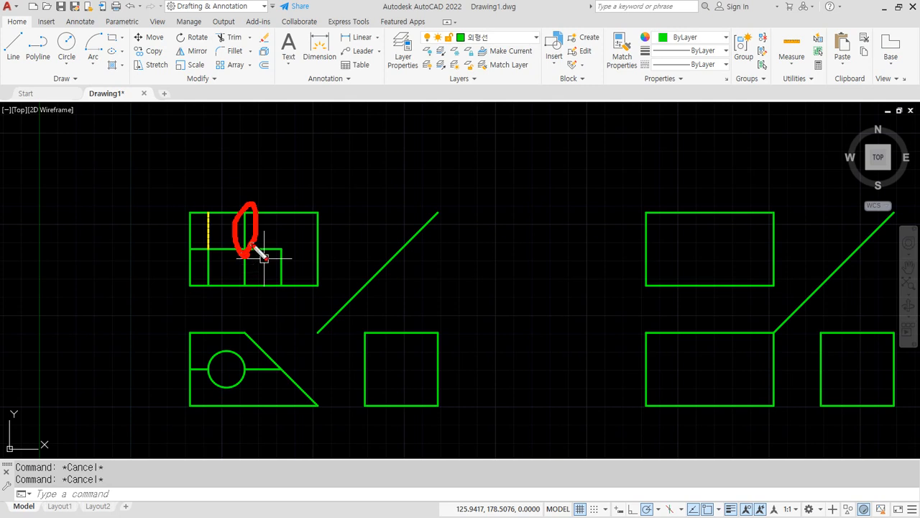
Draw a vertical line down the middle of the side view, from its upper edge to its lower edge.
middle_click_drag(381, 353, 294, 327)
type("l")
key("Return")
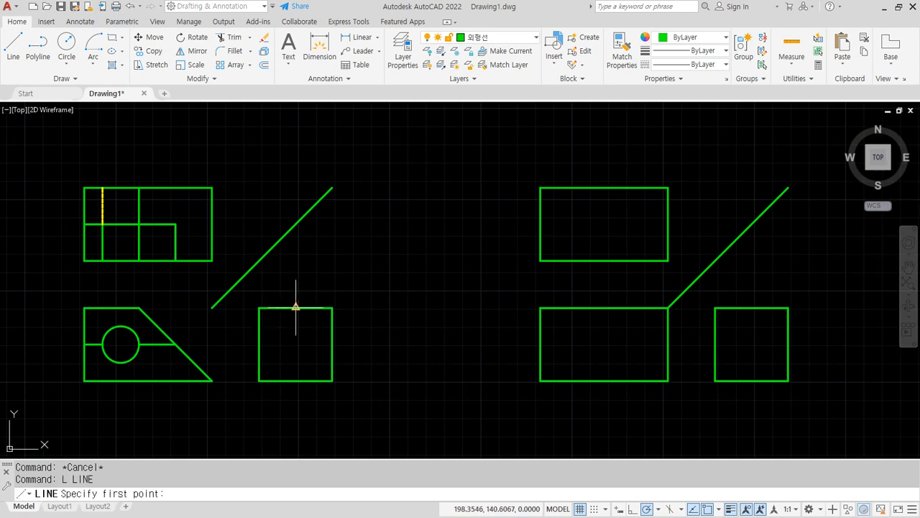
left_click(295, 308)
left_click(296, 380)
key("Return")
Draw a horizontal line from the side view's left edge to its middle line, level with the front view's horizontal line.
key("Return")
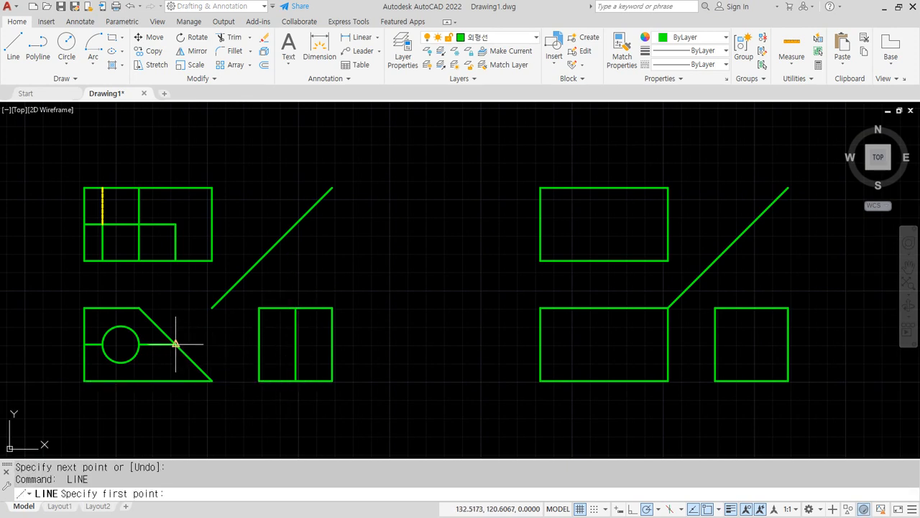
left_click(295, 344)
key("Return")
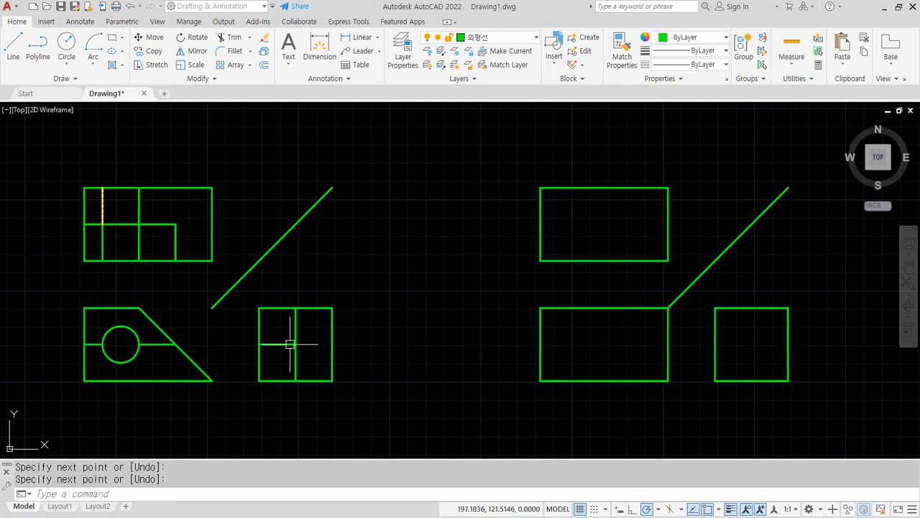
Fillet the side view's horizontal line with the upper part of its vertical middle line into a sharp corner.
type("f")
key("Return")
left_click(284, 344)
left_click(294, 329)
Trim the side view's outline edges around the upper-left quarter to leave a stepped profile.
type("tr")
key("Return")
left_click_drag(277, 294, 225, 334)
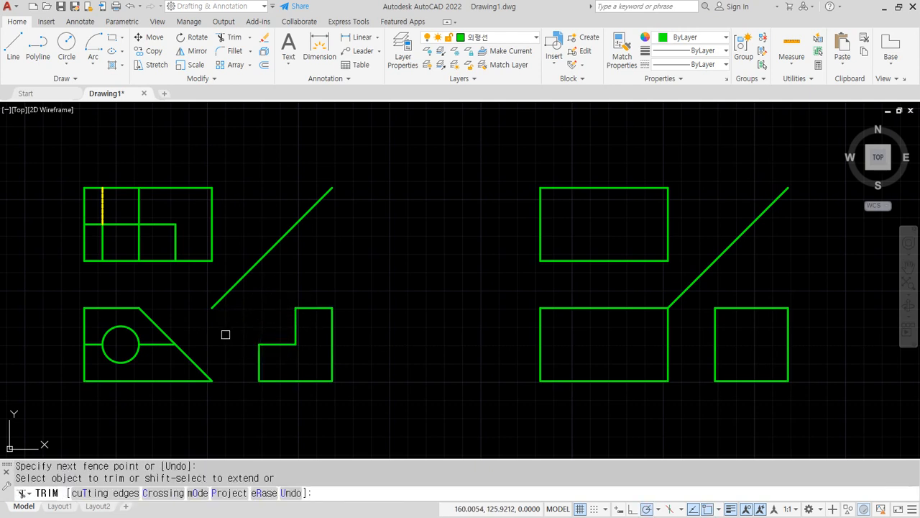
key("Return")
Draw a horizontal line across the side view's upper part, level with the top of the front view's circle.
type("l")
key("Return")
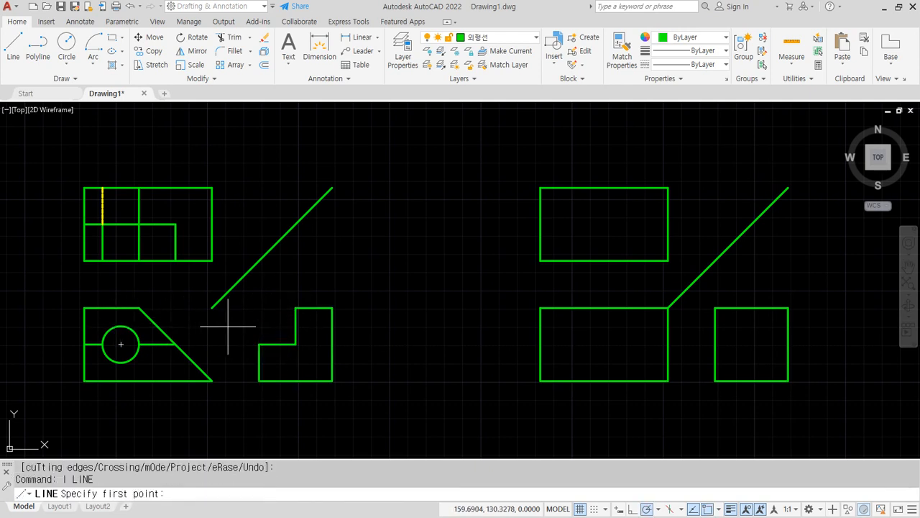
left_click(296, 326)
key("Return")
Draw a horizontal line across the side view's full width, level with the bottom of the front view's circle.
key("Return")
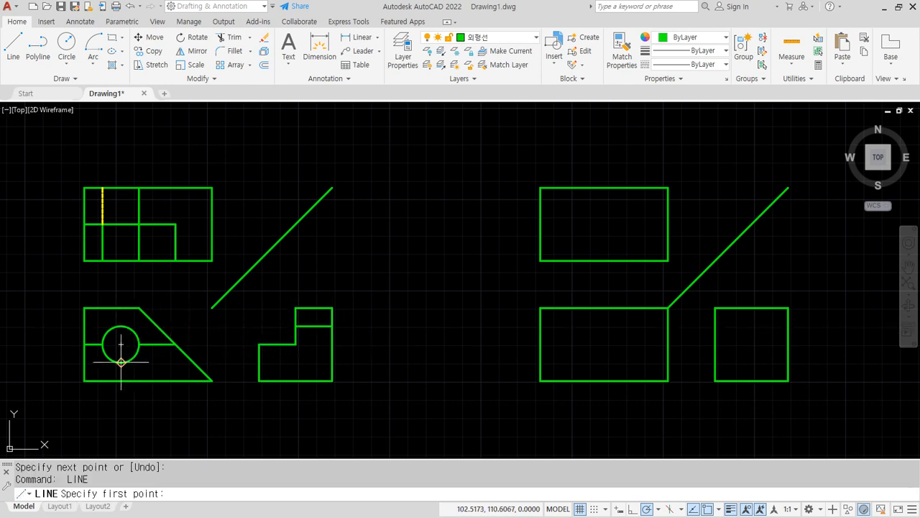
left_click(259, 362)
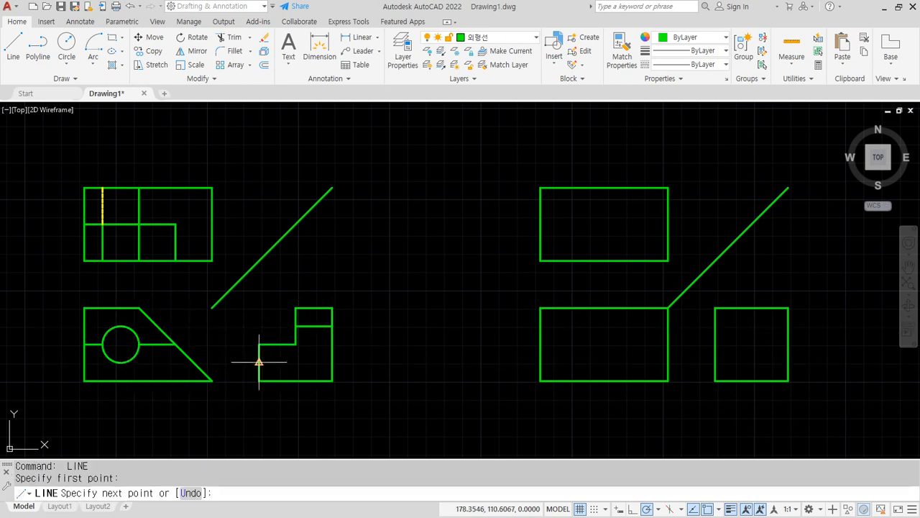
left_click(331, 361)
key("Return")
Match the properties of the top view's yellow hidden line onto both circle-level lines in the side view.
type("ma")
key("Return")
left_click(102, 205)
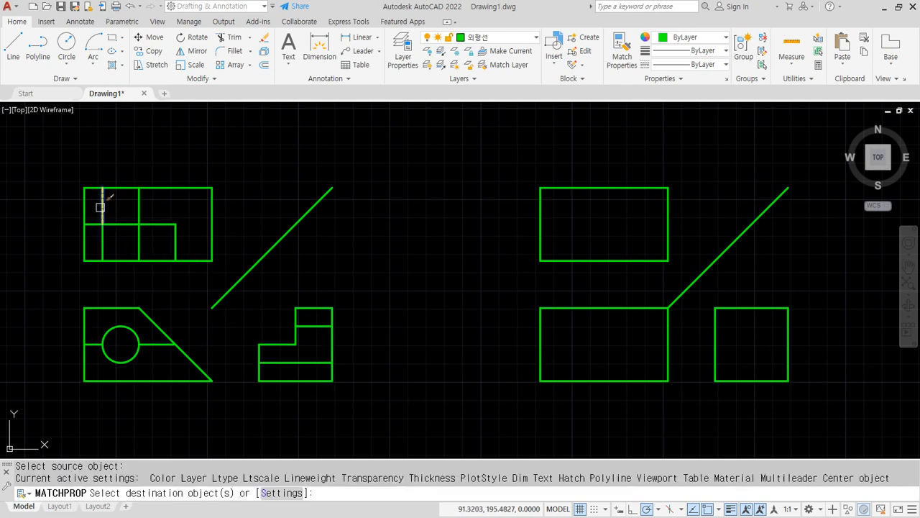
left_click(308, 364)
key("Return")
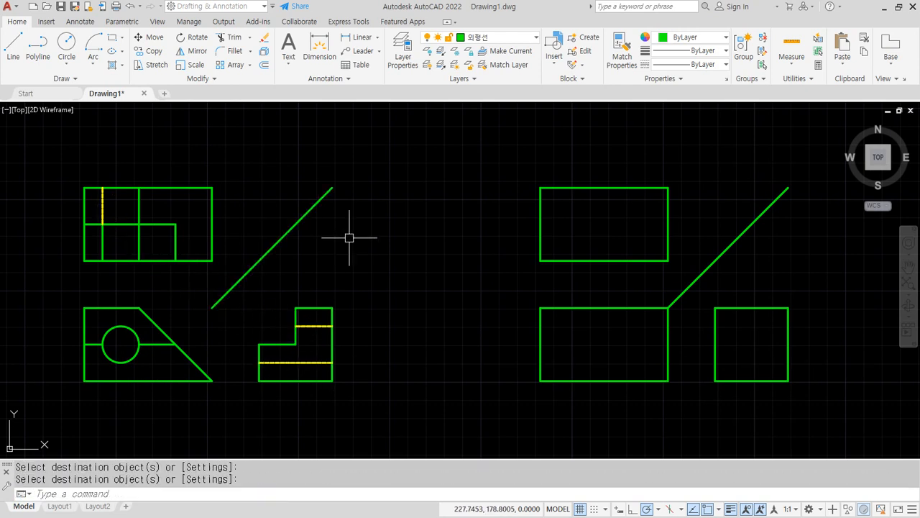
Erase the finished figure's 45-degree projection line.
left_click(349, 237)
left_click(285, 175)
type("e")
key("Return")
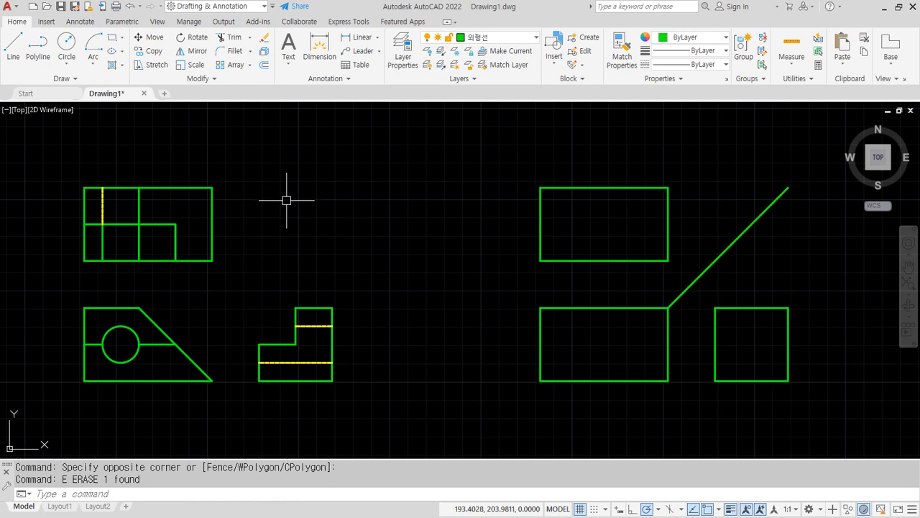
Offset the lower edge of the next figure's front view upward by 10.
mouse_move(606, 366)
middle_mouse_down()
mouse_move(436, 366)
mouse_move(266, 302)
mouse_move(237, 310)
middle_mouse_up()
type("o")
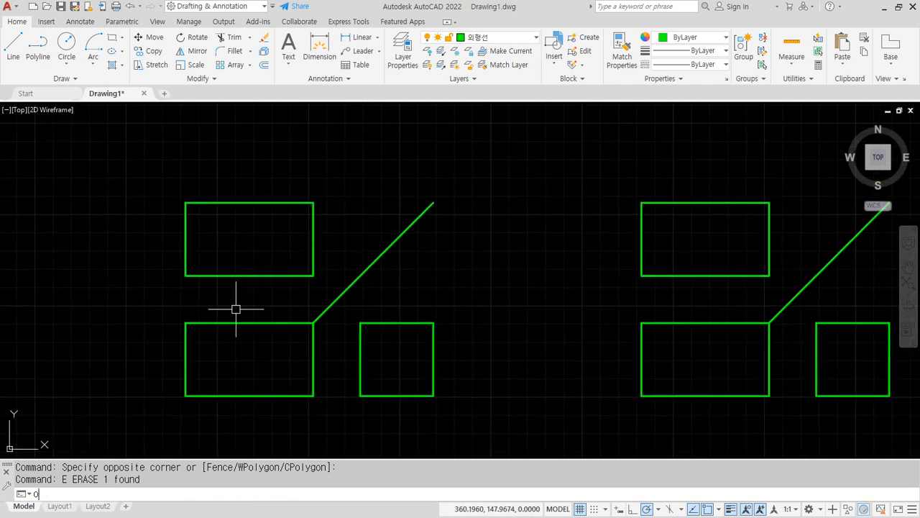
key("Return")
type("10")
key("Return")
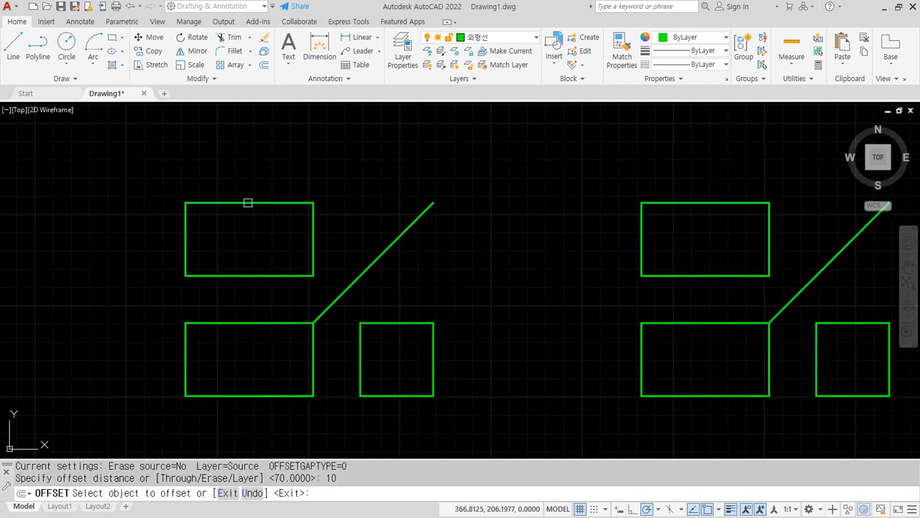
left_click(248, 395)
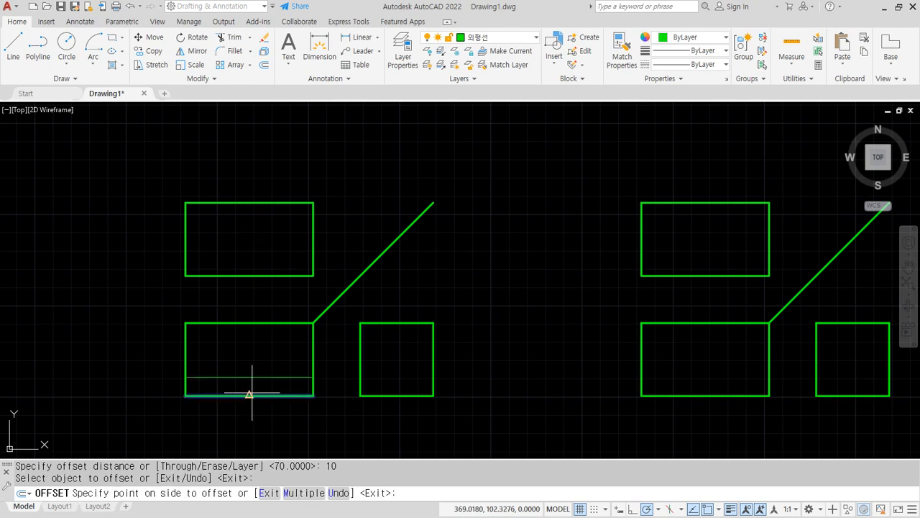
left_click(253, 376)
Offset the top view's upper edge and left edge inward by 10.
left_click(253, 203)
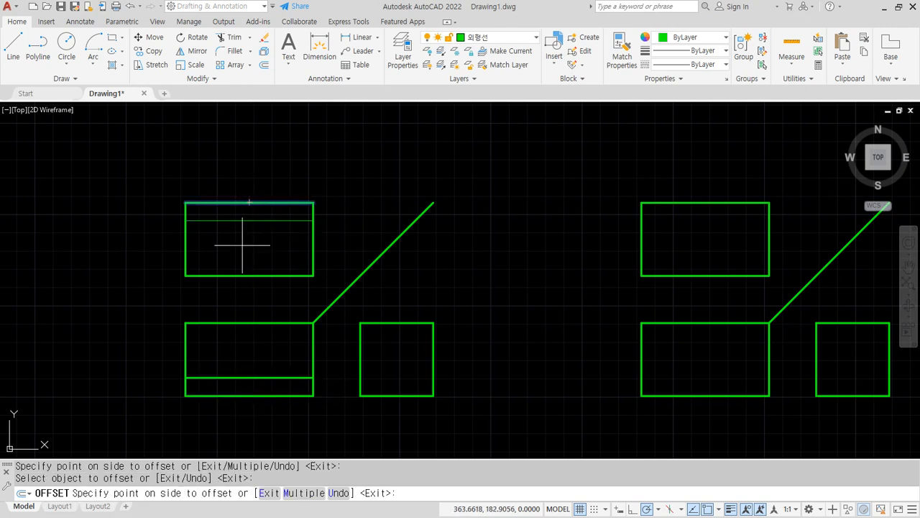
left_click(242, 244)
left_click(186, 248)
left_click(223, 249)
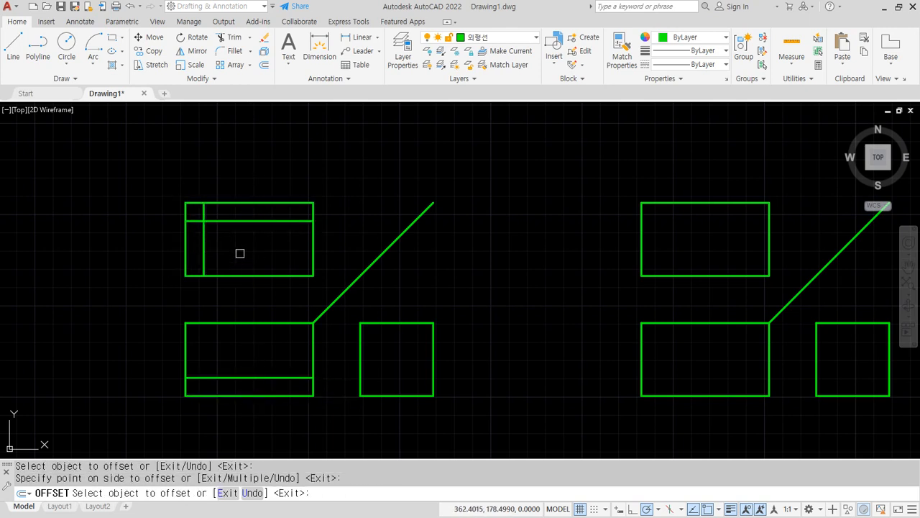
key("Return")
Offset the top view's inner vertical line to the right by 20.
key("Return")
type("20")
key("Return")
left_click(204, 247)
left_click(247, 249)
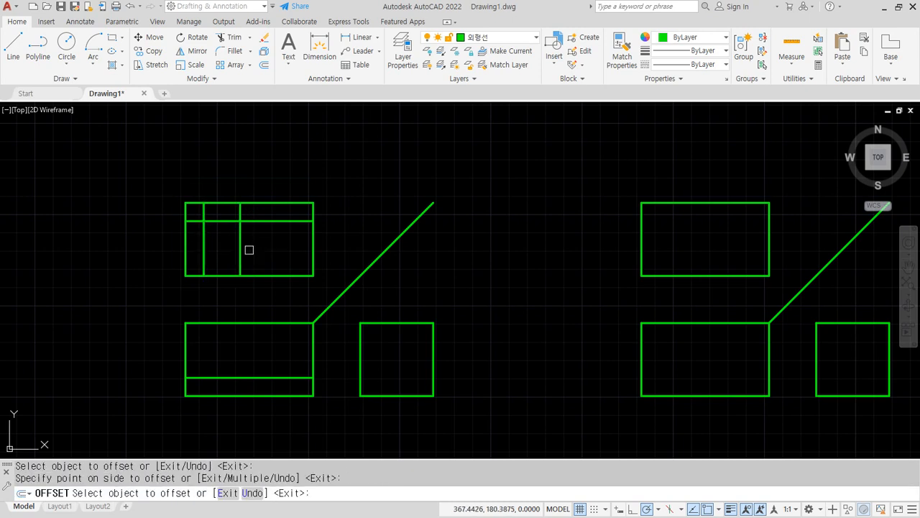
key("Return")
Draw a slanted line from the first inner vertical line's lower end to the second one's intersection with the inner horizontal line.
type("l")
key("Return")
left_click(204, 276)
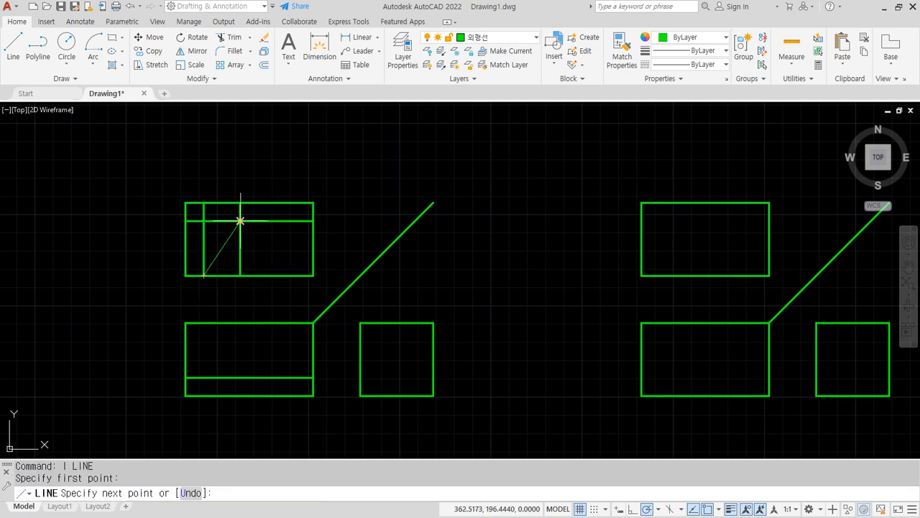
left_click(239, 221)
key("Return")
Fillet the slanted line with the inner horizontal line into a sharp corner, keeping the horizontal line's right part.
type("f")
key("Return")
left_click(229, 229)
left_click(229, 229)
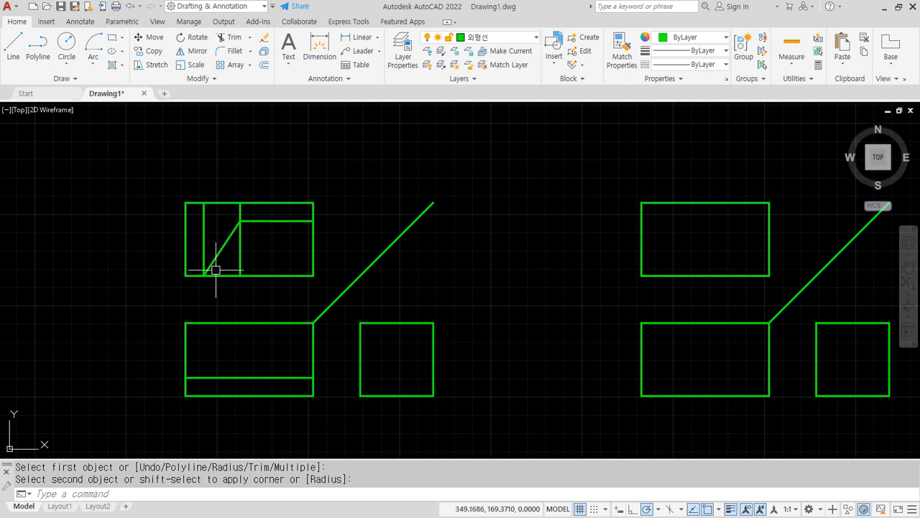
Copy the slanted line from its lower end to the lower end of the second inner vertical line.
type("c")
key("Return")
left_click(208, 265)
key("Return")
left_click(204, 276)
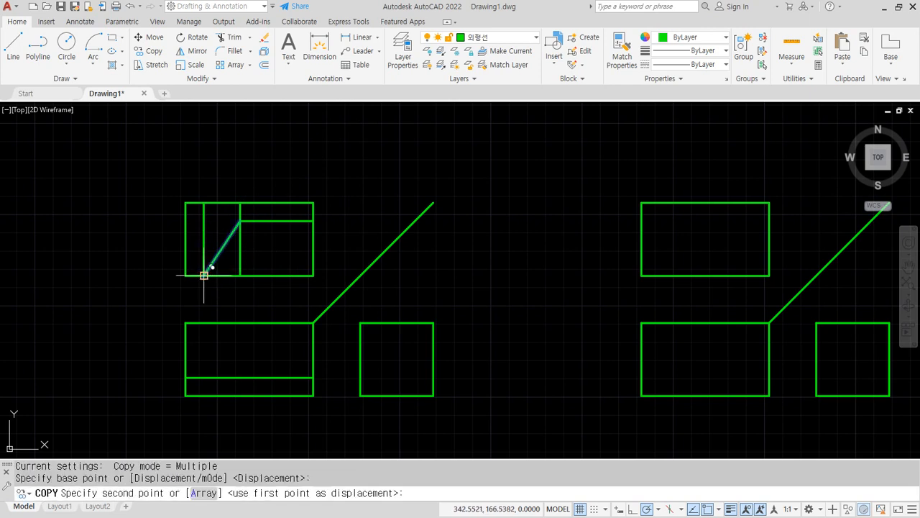
left_click(239, 275)
key("Return")
Erase the two inner vertical construction lines from the top view.
left_click(239, 248)
type("e")
key("Return")
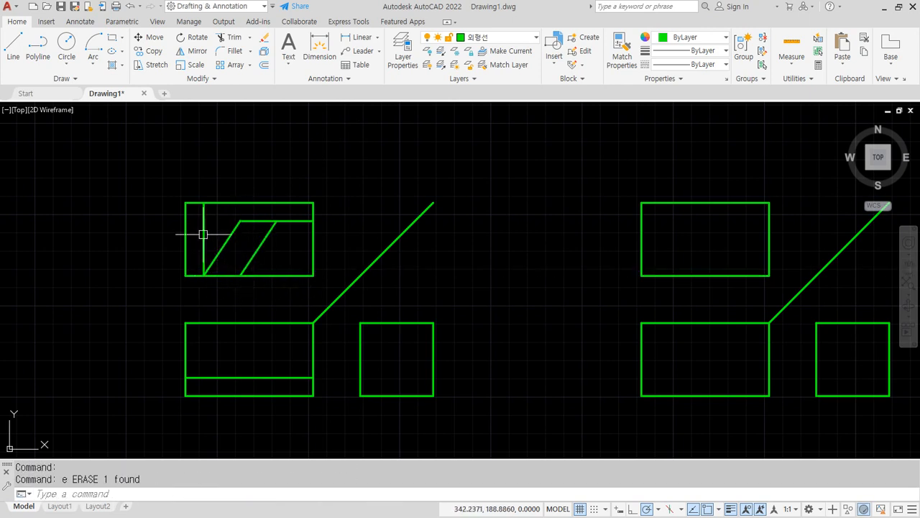
left_click(204, 238)
key("Delete")
Fillet the top view's lower-right corner with a radius of 10.
type("f")
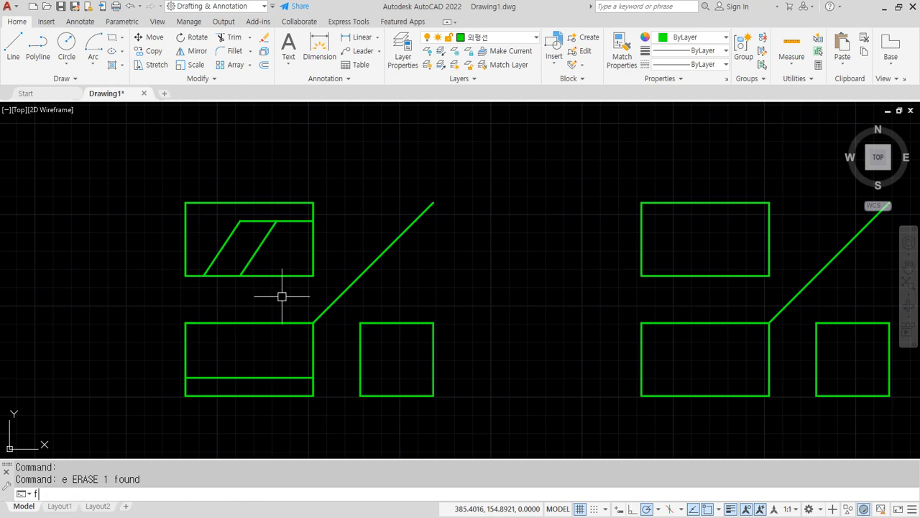
key("Return")
type("r")
key("Return")
type("10")
key("Return")
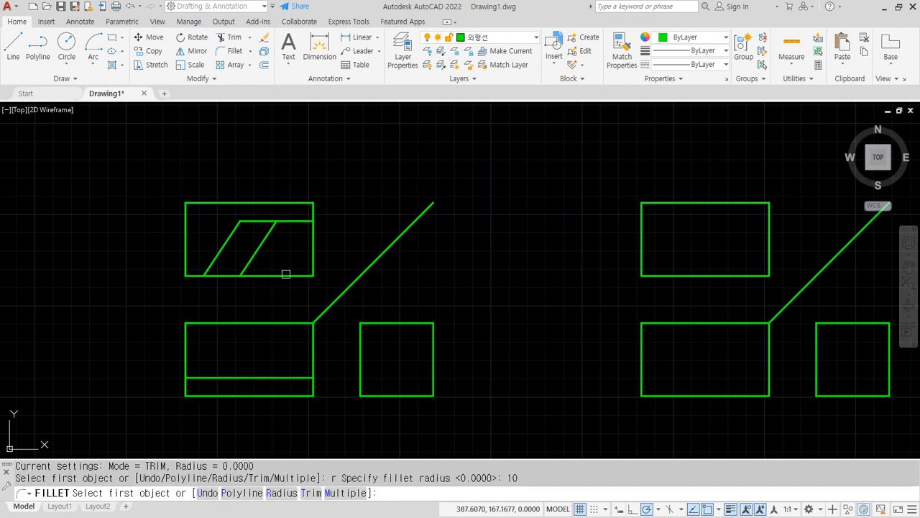
left_click(285, 275)
left_click(313, 248)
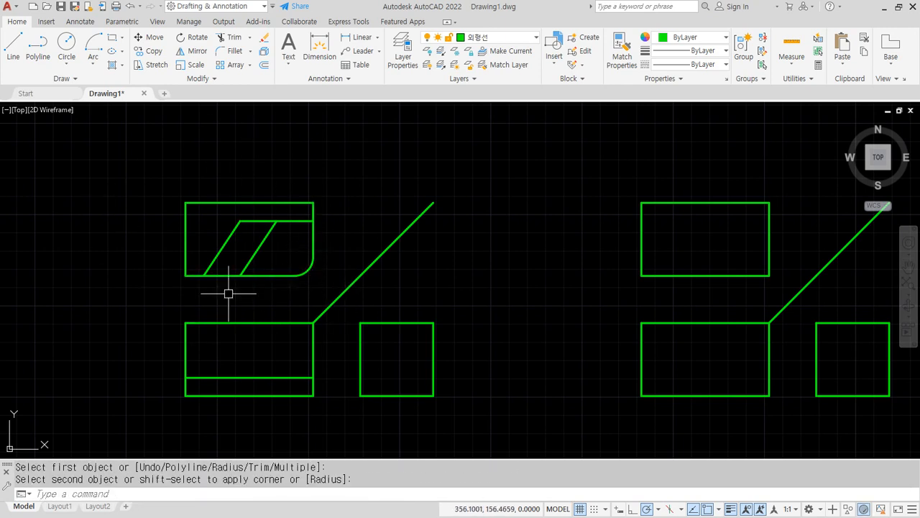
Draw a vertical projection line from the left slanted line's lower end to the front view's upper edge.
type("l")
key("Return")
left_click(204, 276)
left_click(205, 323)
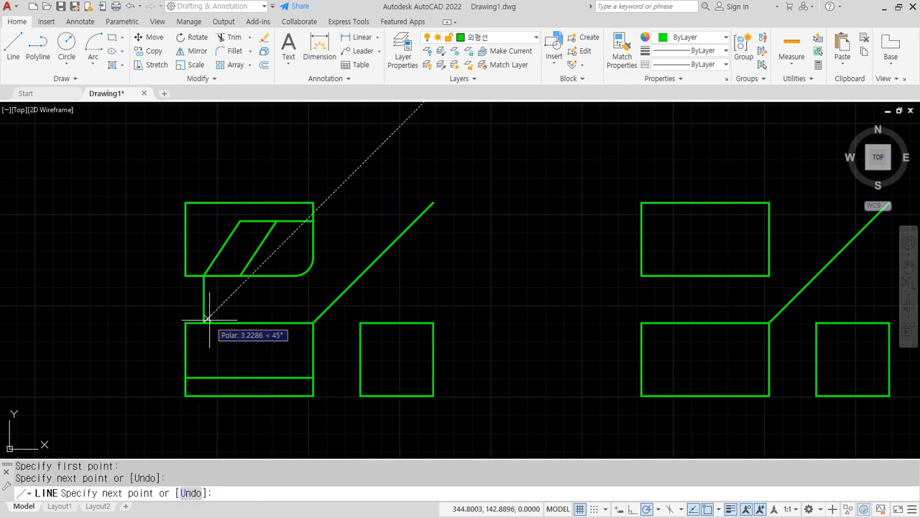
key("Return")
Draw a line from the second slanted line's lower end down to the front view's inner horizontal line, then to the first projection line's lower end.
key("Return")
left_click(240, 276)
left_click(240, 377)
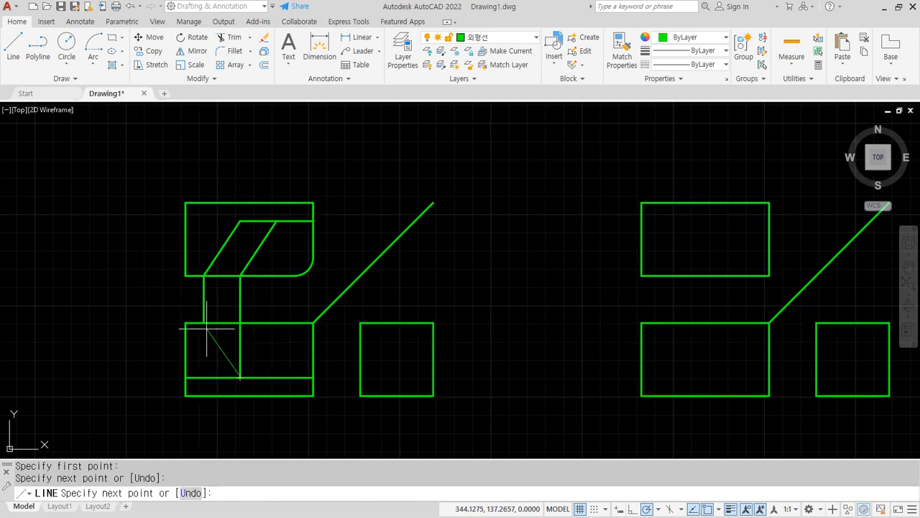
left_click(204, 323)
key("Return")
left_click(246, 282)
left_click(187, 294)
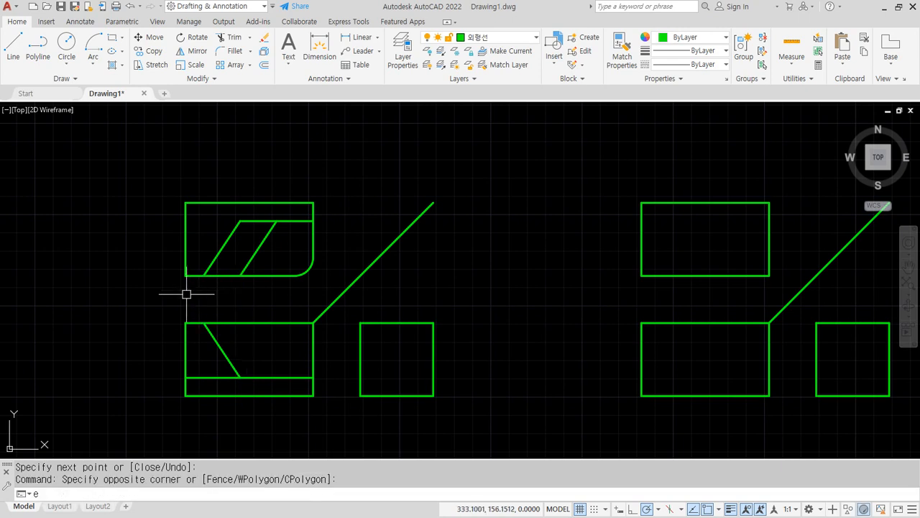
type("e")
key("Return")
type("cp")
key("Return")
left_click(227, 332)
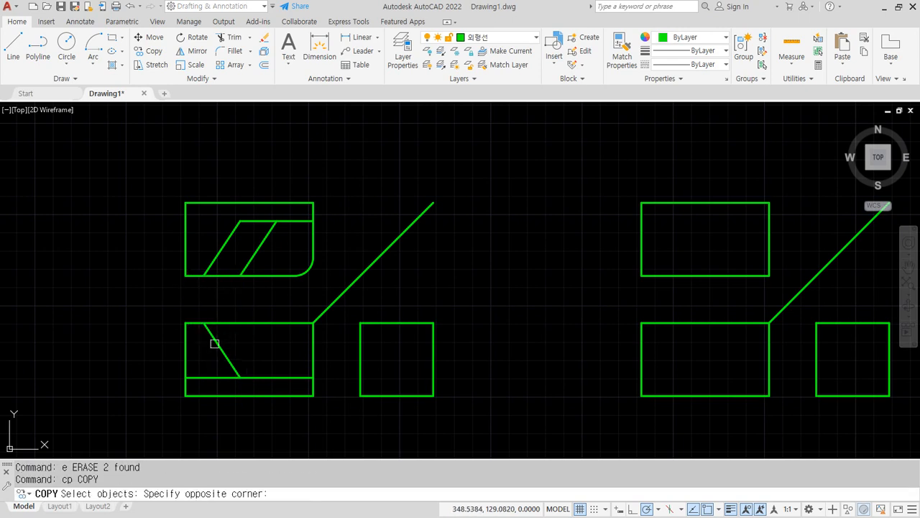
left_click(213, 333)
key("Escape")
key("ctrl+z")
key("ctrl+z")
Copy the front view's slanted line from its upper end to where the second projection line crosses the upper edge.
type("c")
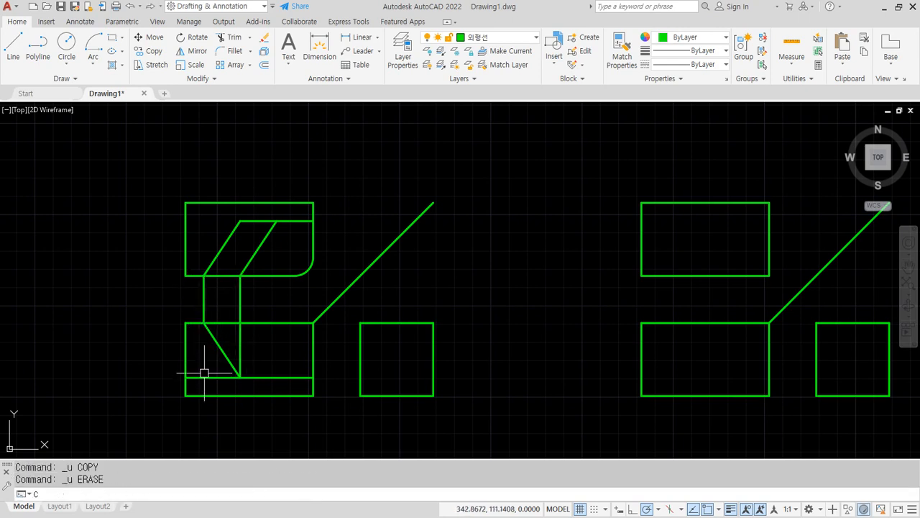
type("p")
key("Return")
left_click(213, 342)
key("Return")
left_click(208, 323)
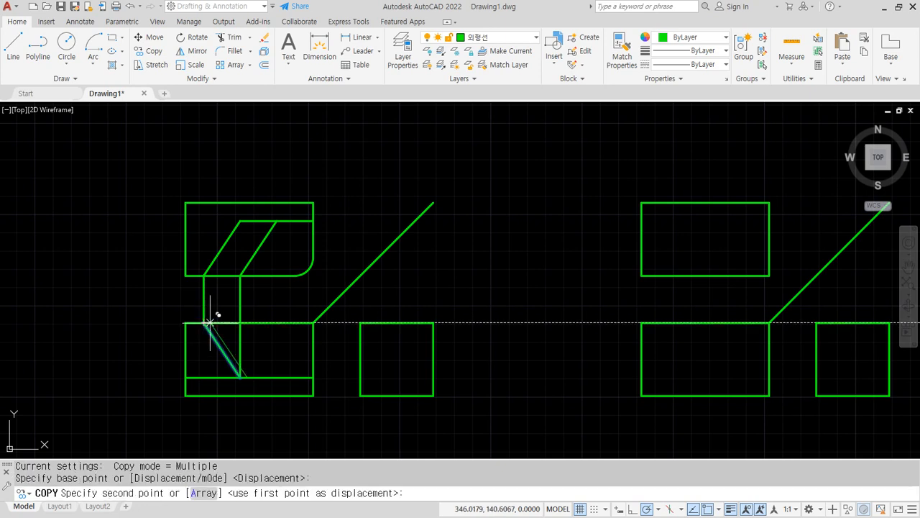
left_click(240, 323)
key("Escape")
Erase the two vertical projection lines between the top and front views.
left_click(261, 304)
left_click(187, 291)
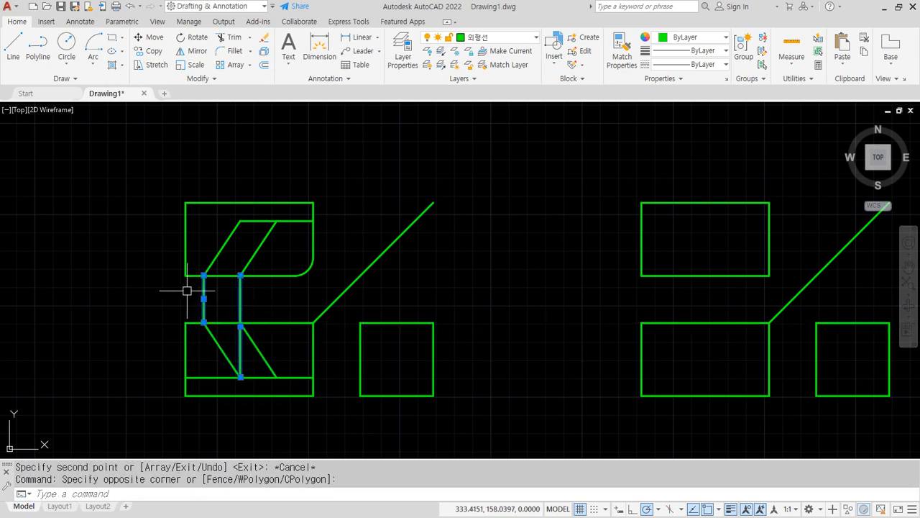
type("e")
key("Return")
Fillet the front view's inner horizontal line and the left slanted line into a sharp corner with a radius of 0.
type("f")
key("Return")
type("r")
key("Return")
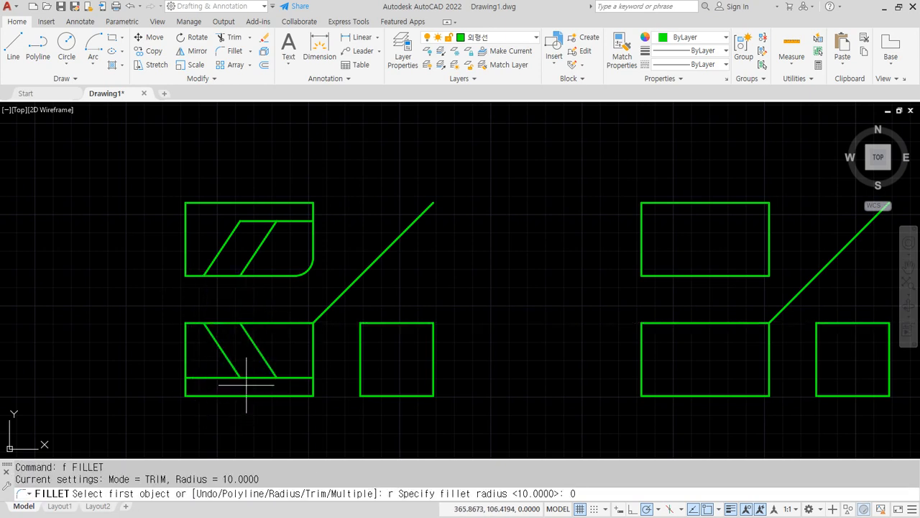
type("0")
key("Return")
left_click(249, 377)
left_click(230, 360)
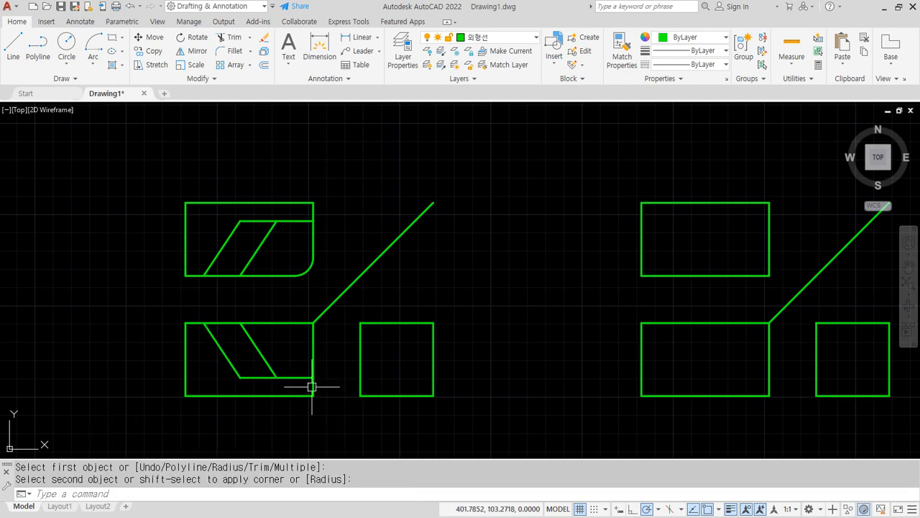
Offset the side view's right edge and lower edge inward by 10.
type("o")
key("Return")
type("10")
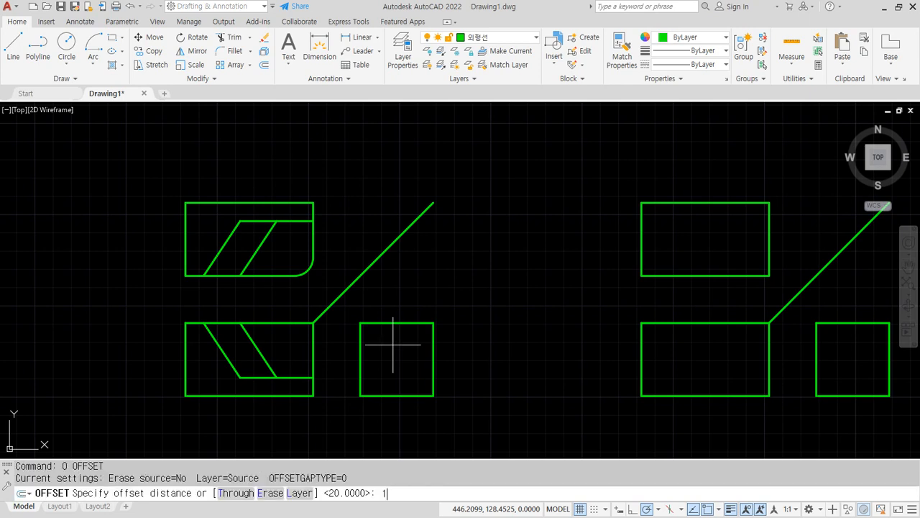
key("Return")
left_click(434, 353)
left_click(391, 373)
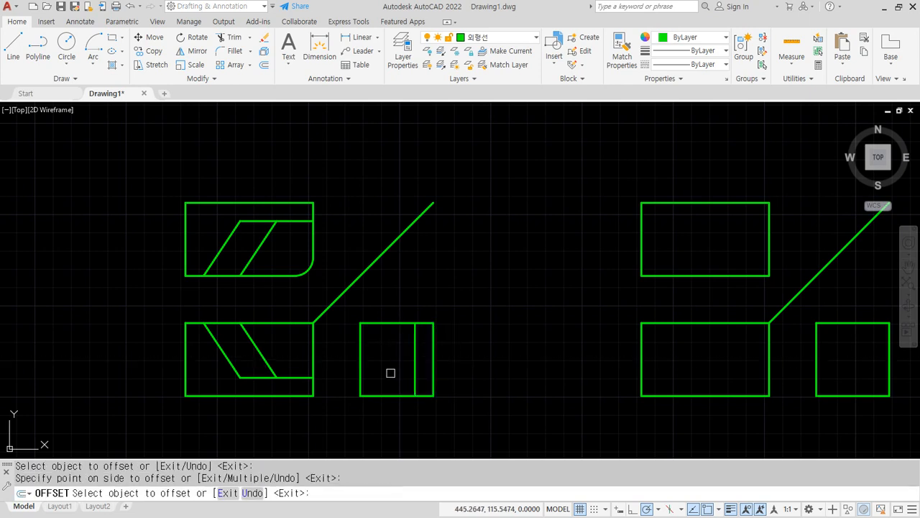
left_click(384, 397)
left_click(392, 370)
key("Return")
Fillet the side view's two offset lines into a sharp corner with a radius of 0.
type("f")
key("Return")
left_click(405, 377)
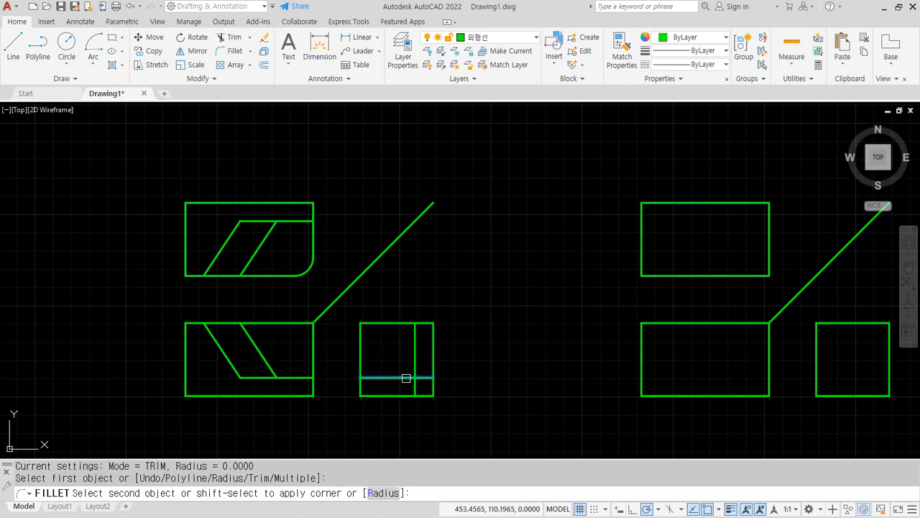
left_click(412, 368)
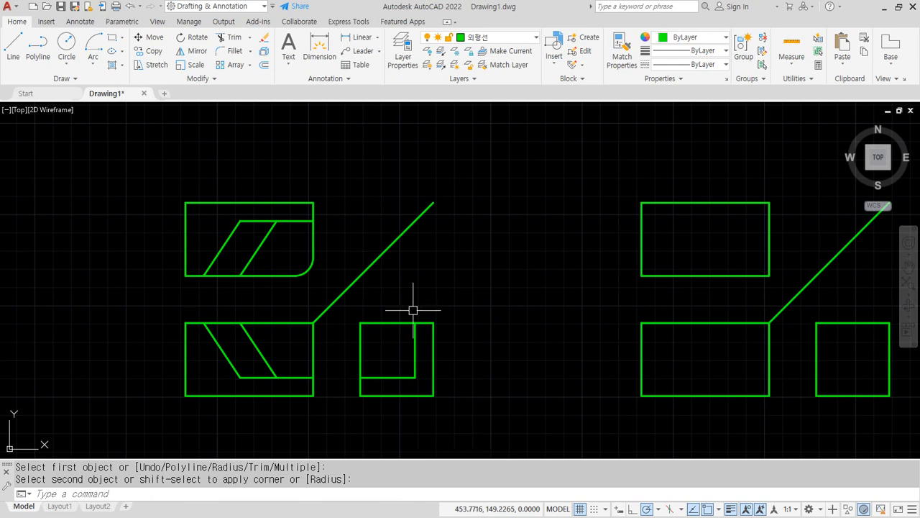
Erase the sixth exercise's 45-degree projection line above the side view.
left_click(403, 266)
left_click(372, 226)
type("e")
key("Return")
In the seventh exercise, offset the side view's lower edge and right edge inward by 10.
middle_click_drag(531, 307, 124, 315)
type("o")
key("Return")
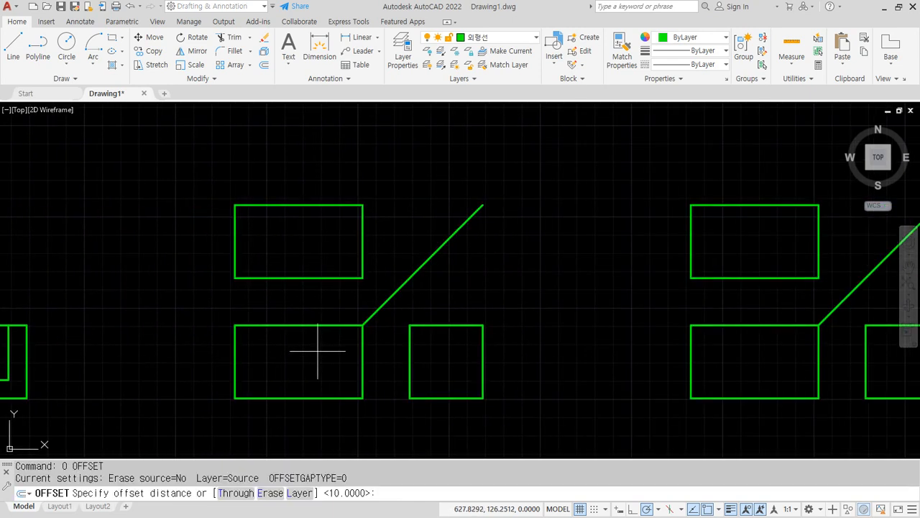
key("Return")
left_click(437, 397)
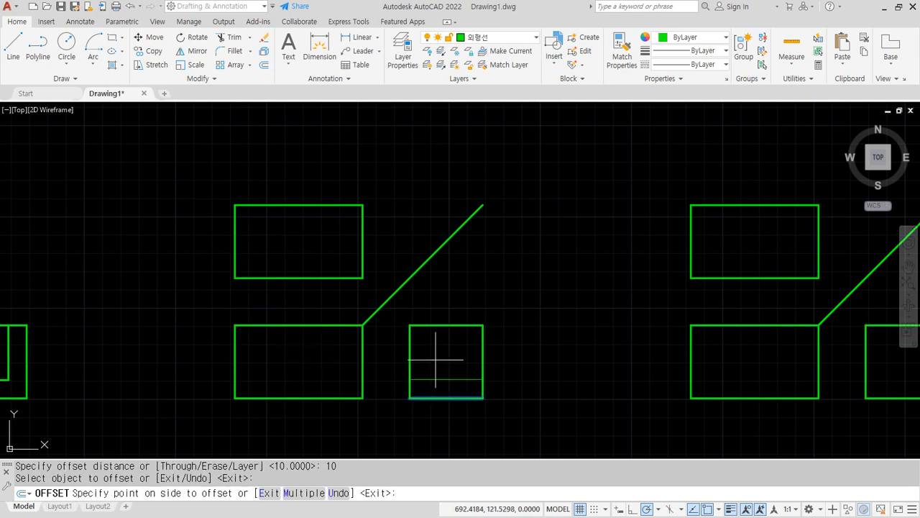
left_click(437, 365)
left_click(483, 353)
left_click(454, 356)
key("Return")
Offset the seventh exercise's side view upper edge and left edge inward by 20.
key("Return")
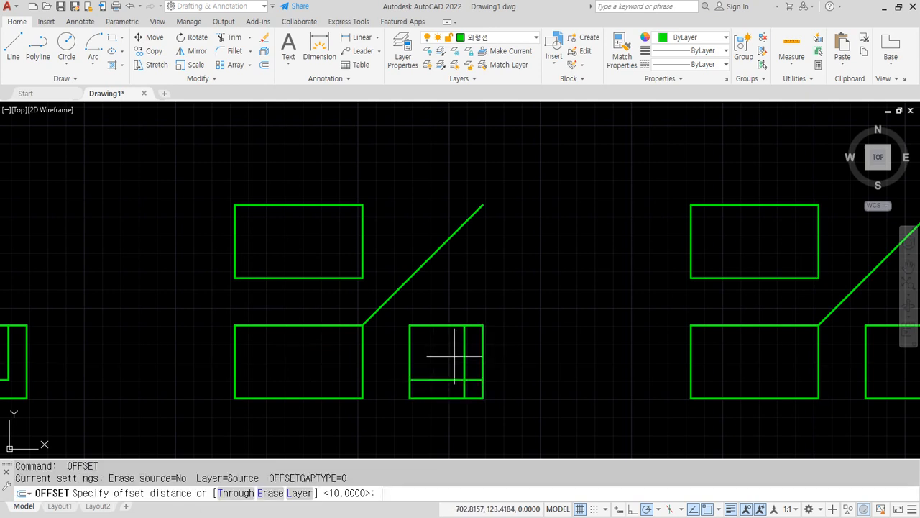
type("2")
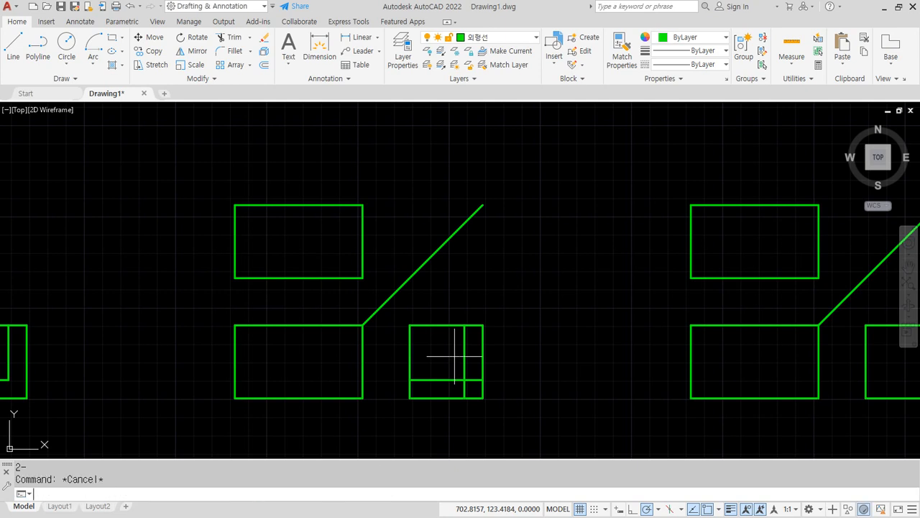
type("0")
key("Return")
left_click(431, 325)
left_click(430, 349)
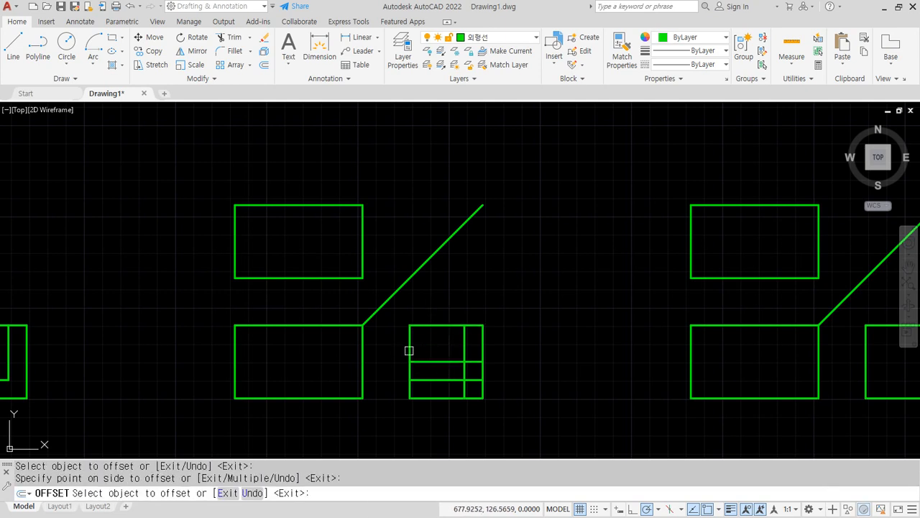
left_click(409, 350)
left_click(428, 348)
key("Return")
Fillet the offset lines and right edge with radius 0 to form the side view's upper-right step.
type("f")
key("Return")
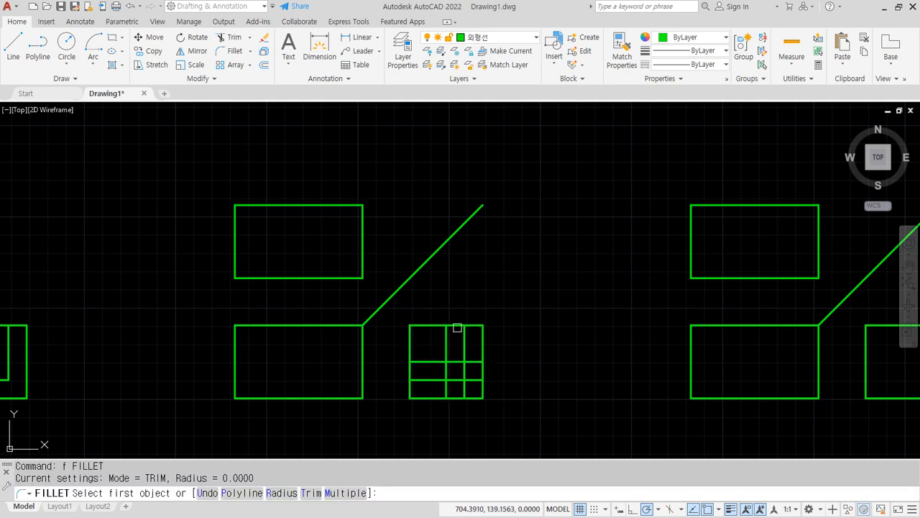
left_click(464, 331)
left_click(474, 361)
key("Return")
left_click(474, 361)
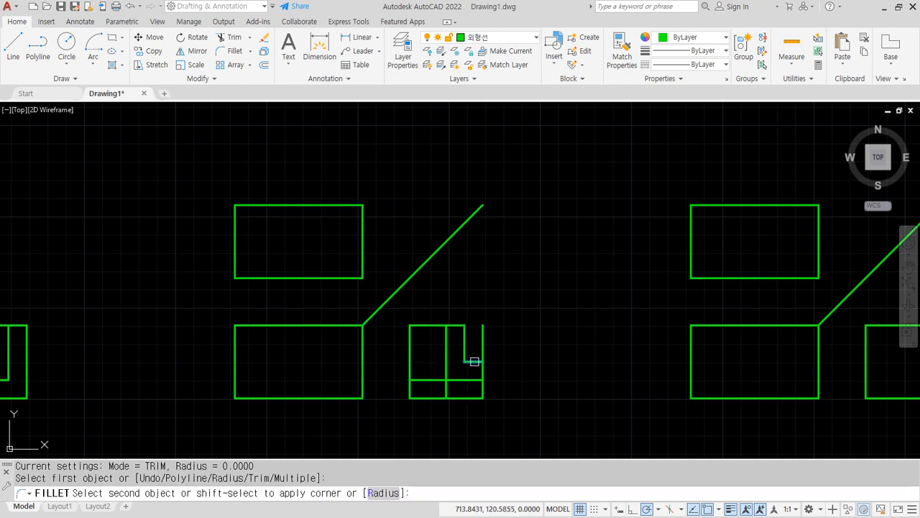
left_click(482, 371)
Fillet the left edge, offset lines and lower edge with radius 0 to form the side view's lower-left step.
key("Return")
left_click(411, 372)
left_click(429, 379)
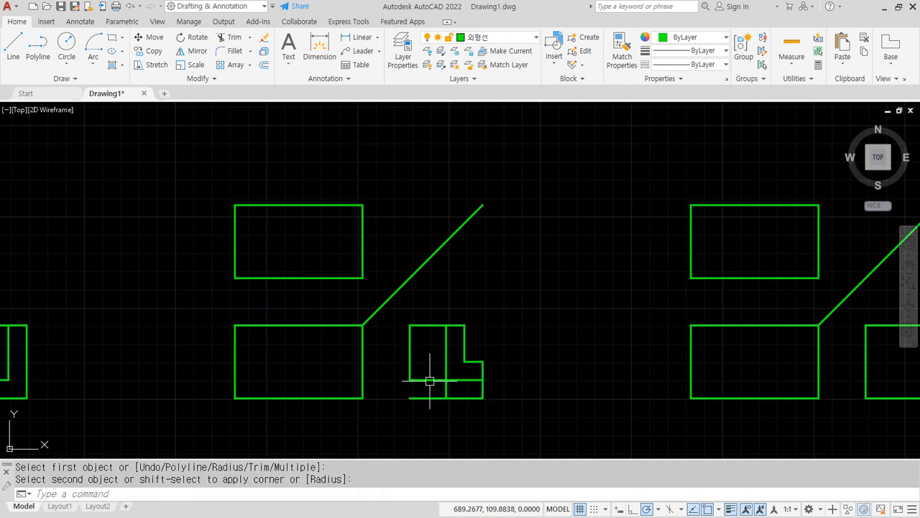
key("Return")
left_click(429, 379)
left_click(445, 389)
key("Return")
left_click(462, 398)
left_click(446, 388)
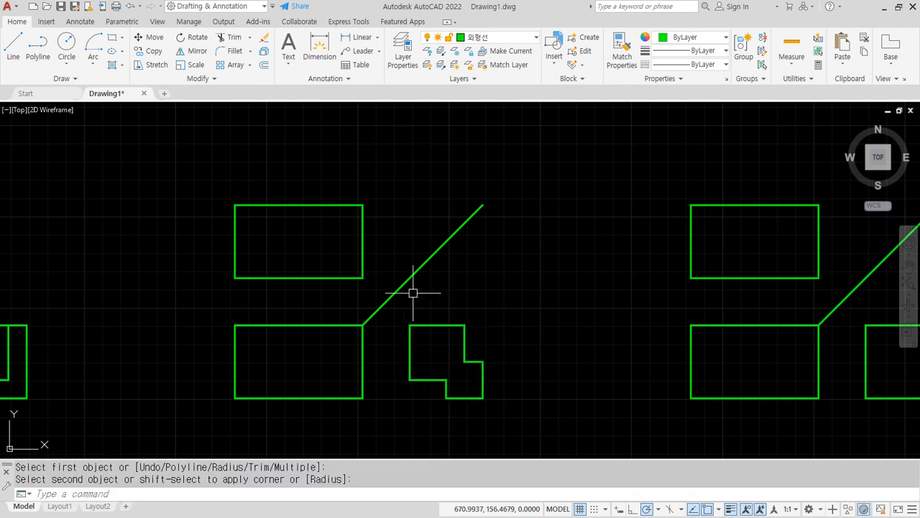
Draw a horizontal line across the front view at the height of the side view's lower-left step.
scroll(423, 390, "up", 2)
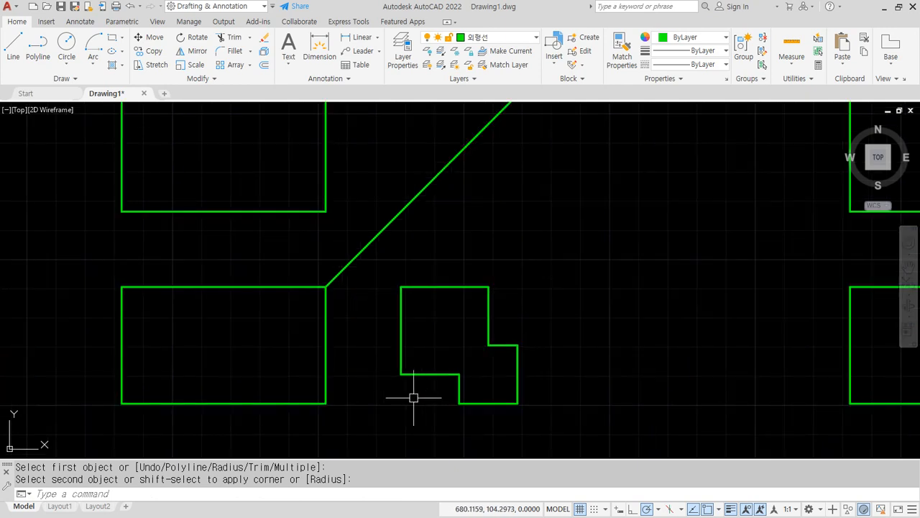
middle_click_drag(412, 396, 511, 446)
type("l")
key("Return")
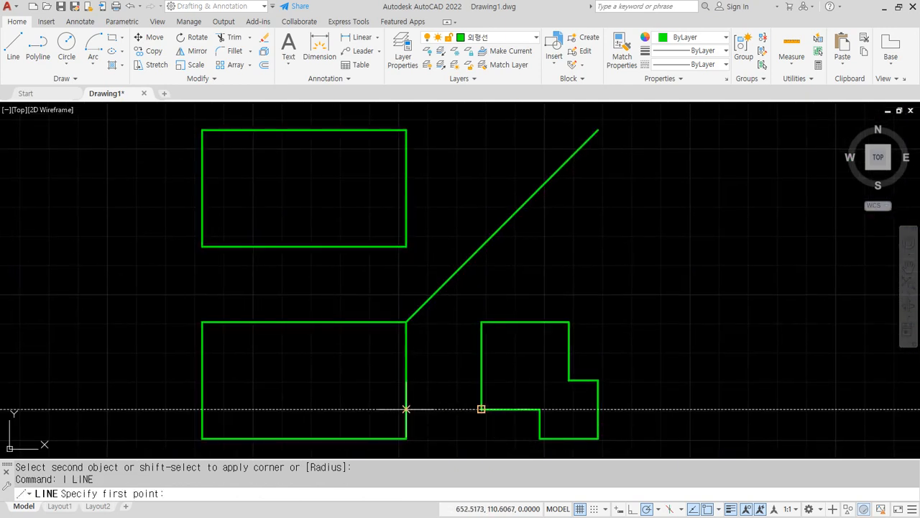
left_click(407, 408)
left_click(202, 409)
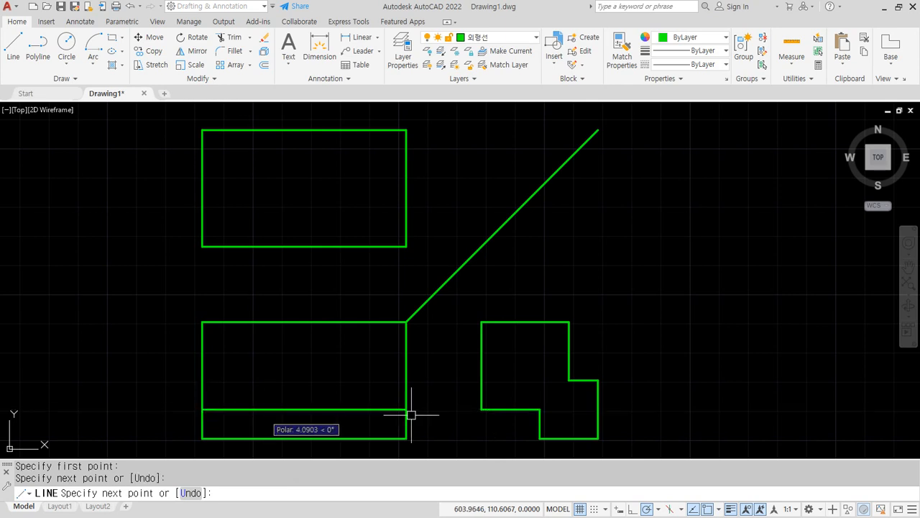
key("Return")
Draw a horizontal line across the front view at the upper-right step's height and assign it to the yellow dashed hidden-line layer.
key("Return")
left_click(407, 380)
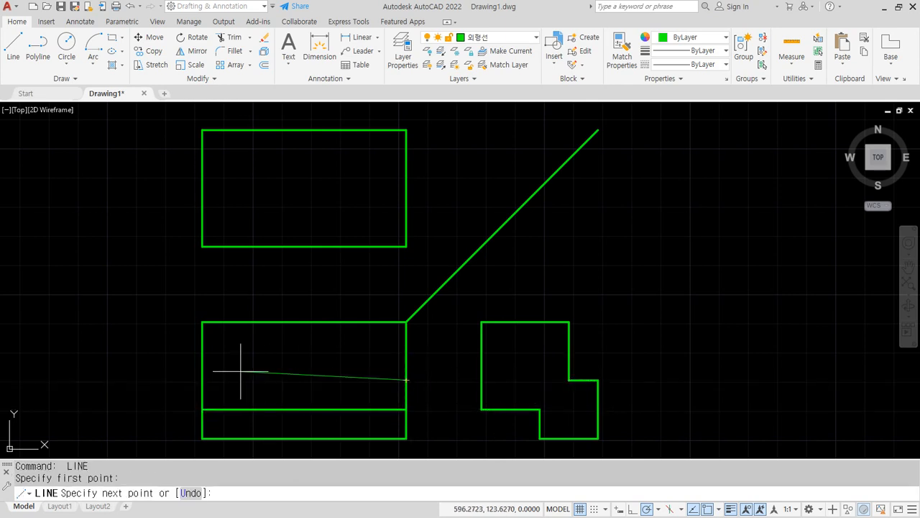
left_click(202, 380)
key("Return")
left_click(257, 379)
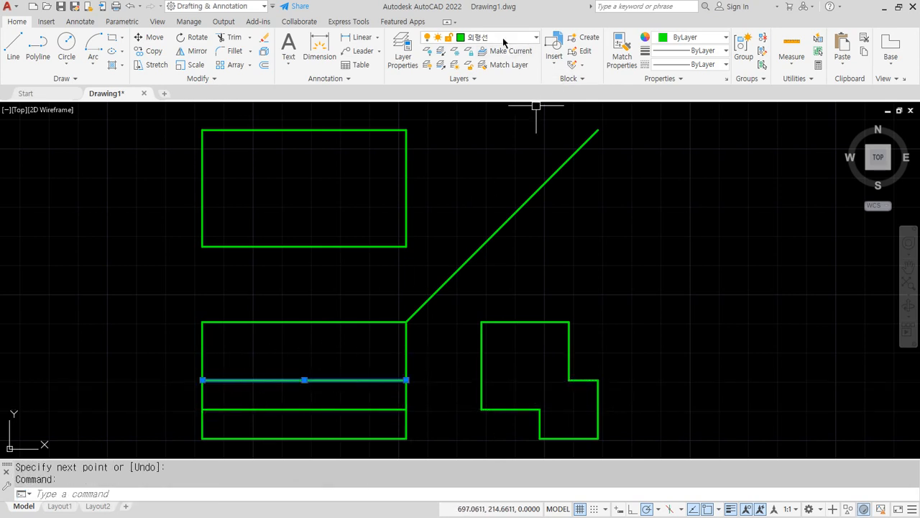
left_click(503, 38)
left_click(488, 79)
key("Escape")
key("Escape")
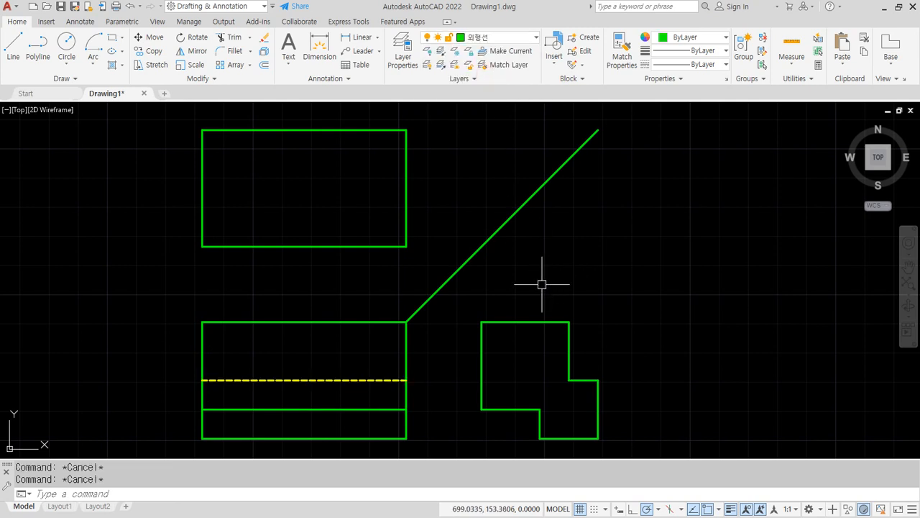
Project the side view's upper-right corner off the 45-degree line as a horizontal line across the top view, and erase the part outside the view.
type("l")
key("Return")
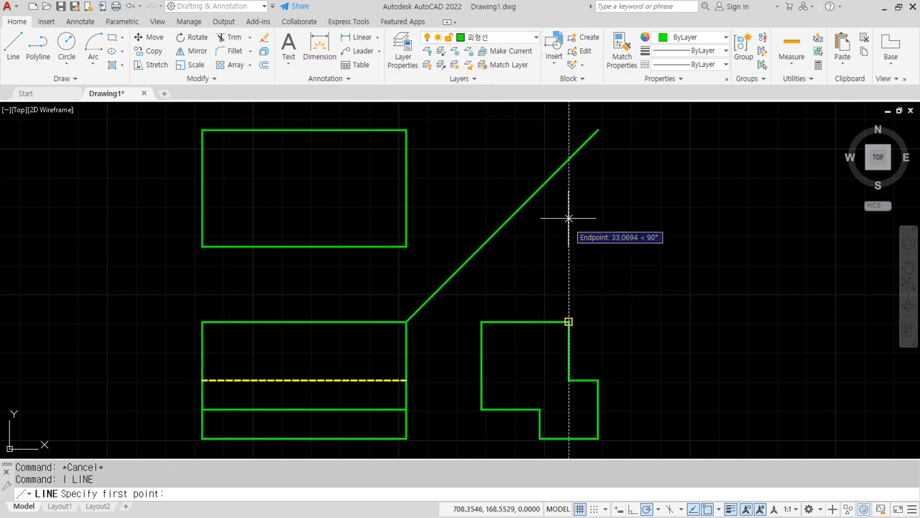
left_click(569, 159)
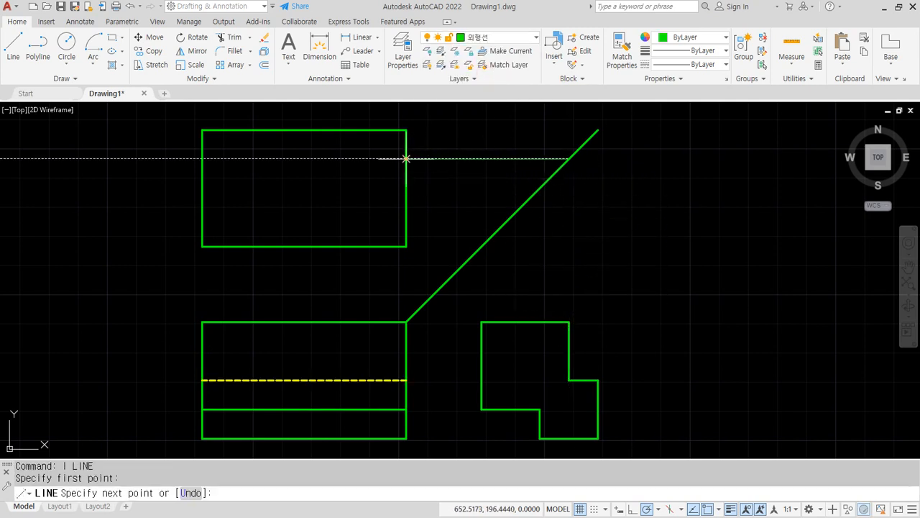
left_click(202, 159)
key("Return")
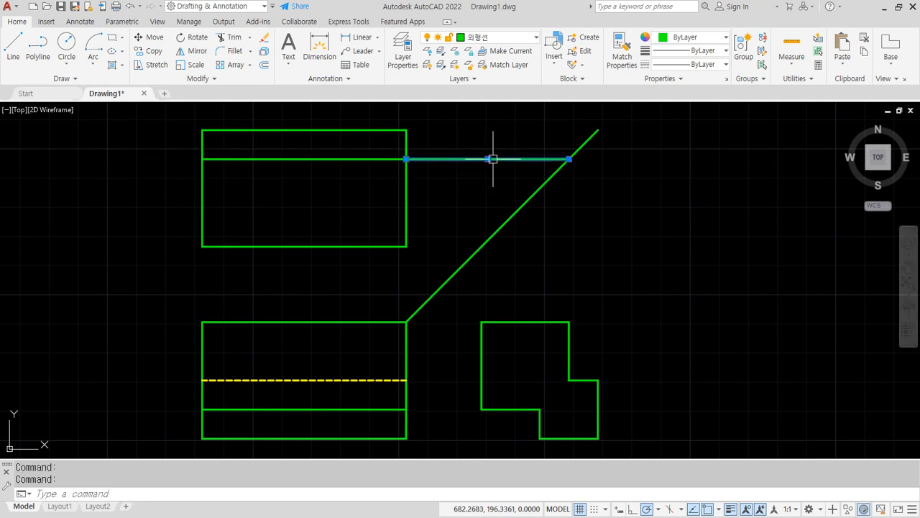
left_click(491, 158)
type("e")
key("Return")
Project the side view's lower-left step corner off the 45-degree line across the top view, and trim the part outside the view.
type("l")
key("Return")
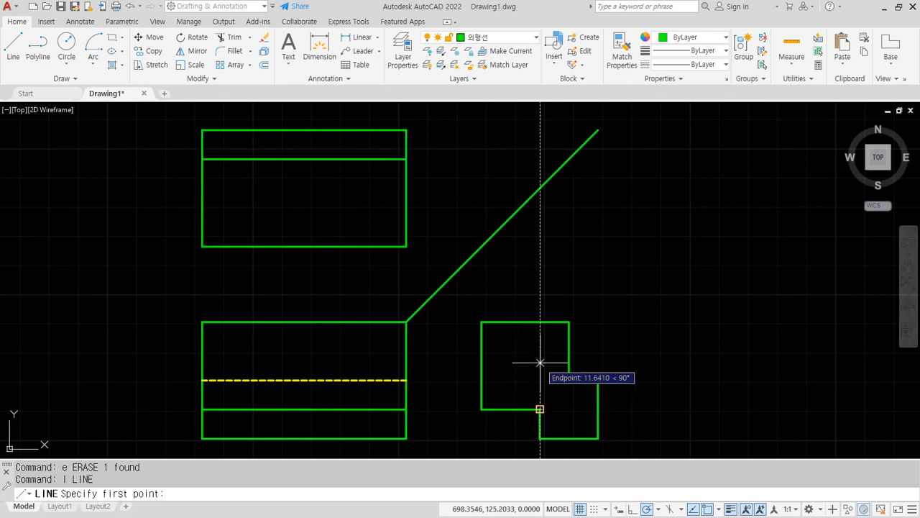
left_click(540, 188)
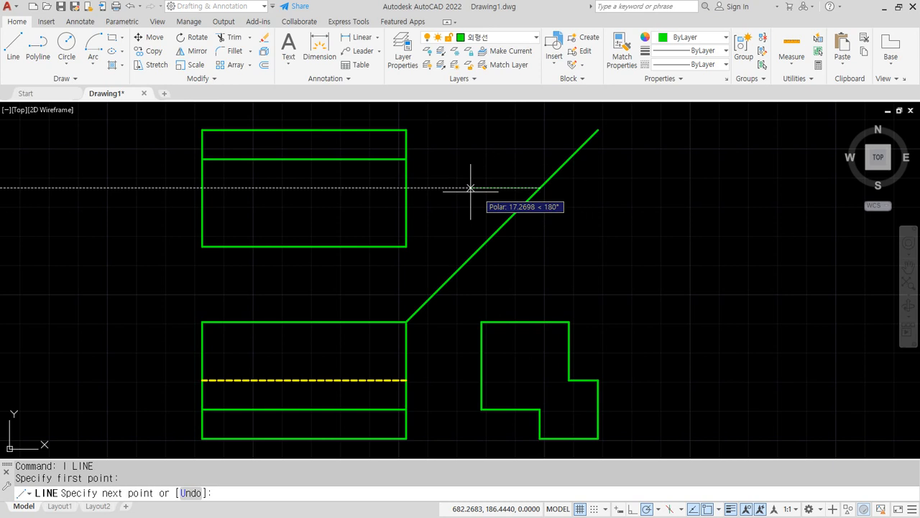
left_click(203, 189)
key("Return")
type("tr")
key("Return")
left_click(513, 189)
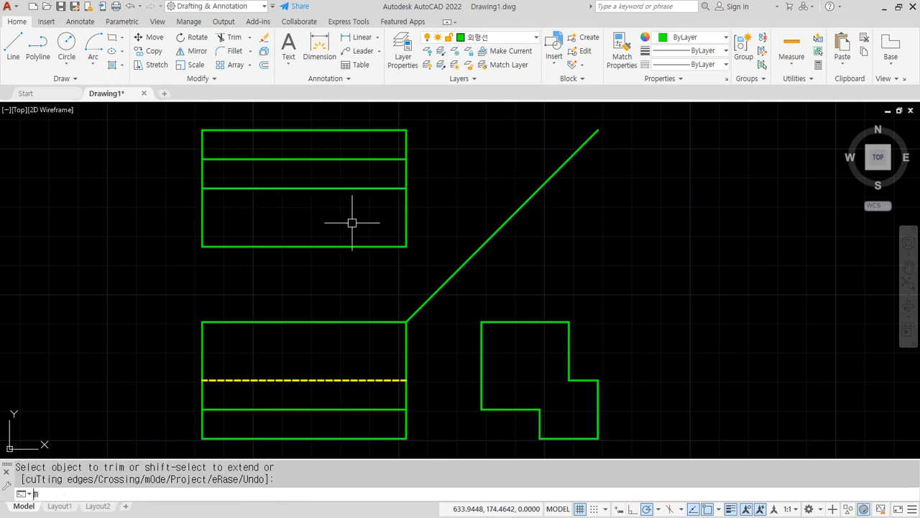
key("Return")
Match the top view's lower inner line to the properties of the front view's dashed hidden line.
type("ma")
key("Return")
left_click(293, 381)
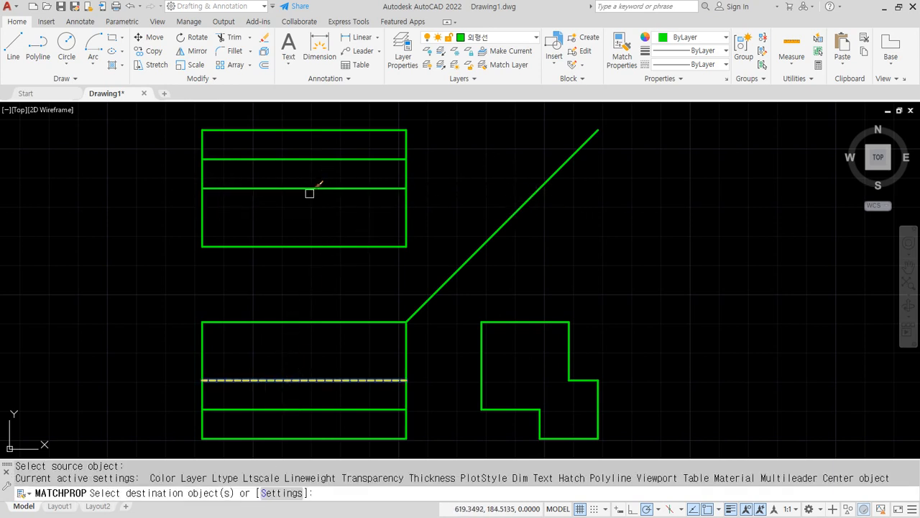
left_click(310, 193)
left_click(294, 180)
key("Return")
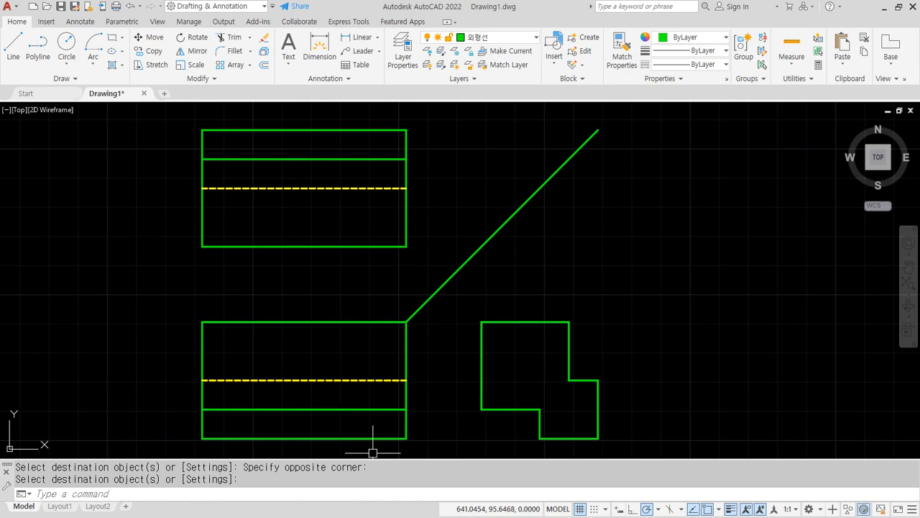
Offset the top view's right edge 30 mm inward to create the notch's vertical centre line.
type("o")
key("Return")
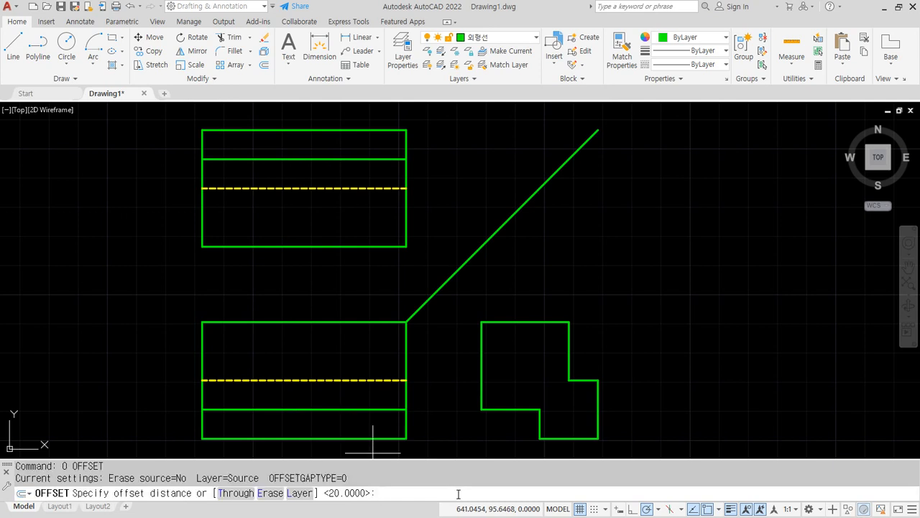
type("30")
key("Return")
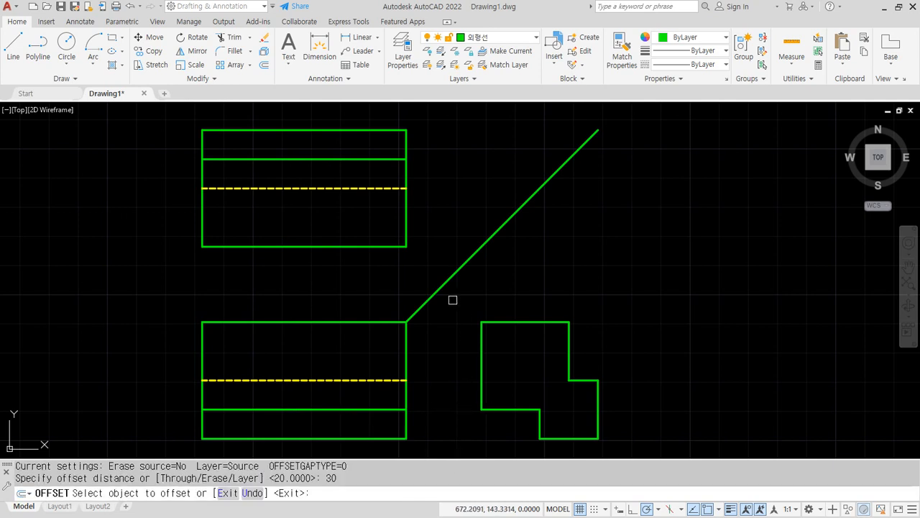
left_click(404, 223)
left_click(352, 223)
key("Return")
Offset vertical lines at 10 mm spacing, two on each side of the top view's centre line.
key("Return")
type("1")
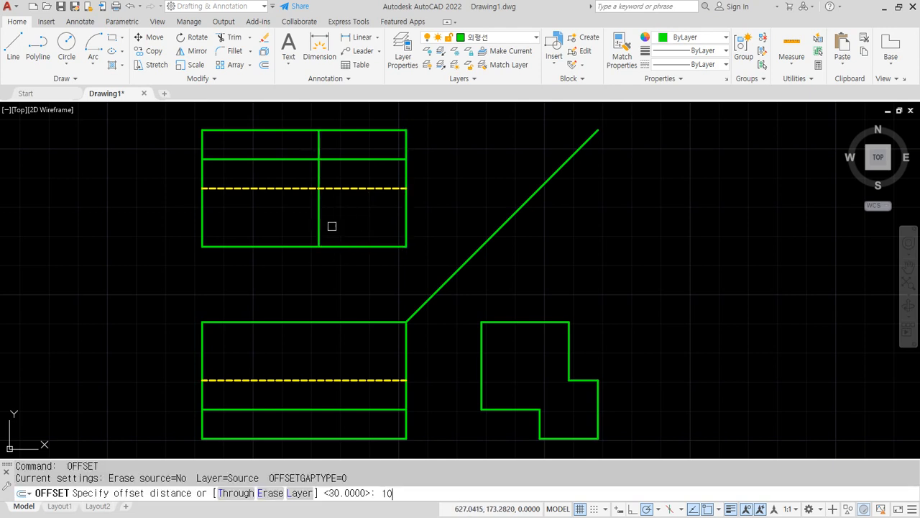
type("0")
key("Return")
left_click(318, 244)
left_click(343, 211)
left_click(348, 216)
left_click(388, 216)
left_click(319, 213)
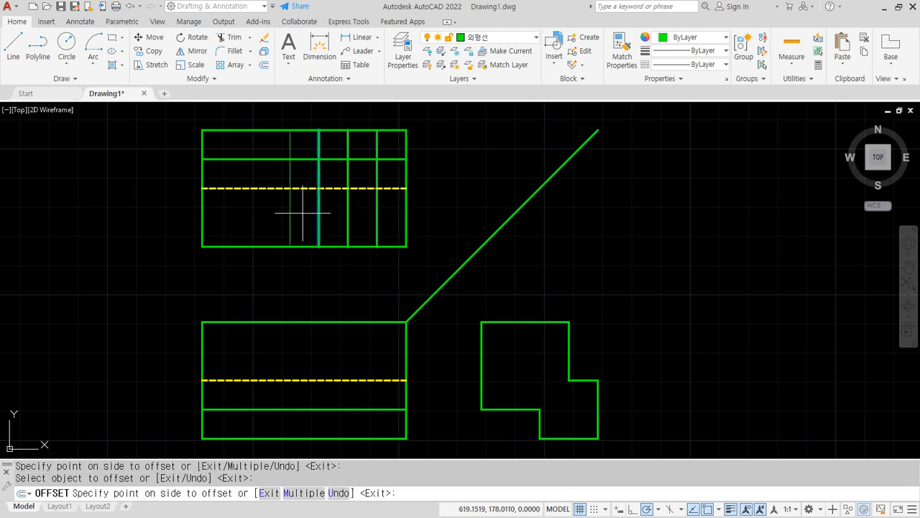
left_click(298, 210)
left_click(288, 209)
left_click(253, 212)
key("Return")
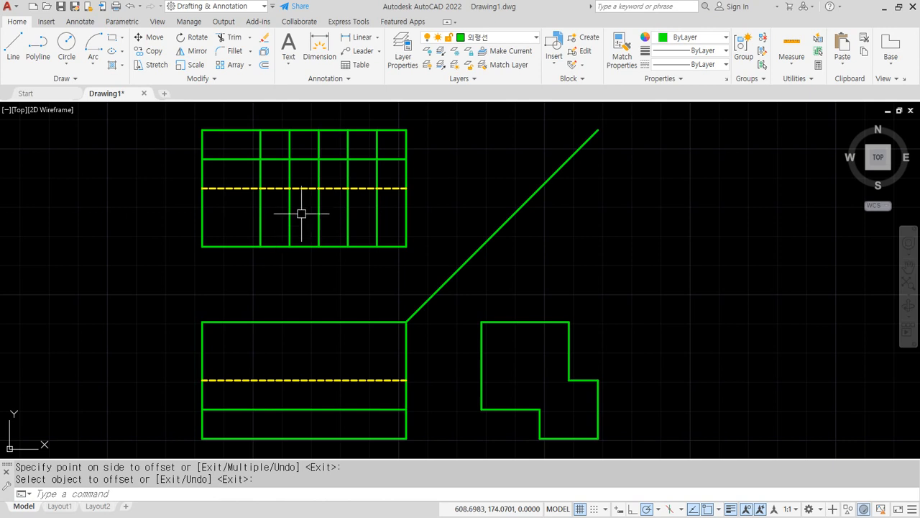
Draw the notch's two slanted edges in the top view, from the inner offsets on the upper inner line to the outer offsets on the lower edge.
type("l")
key("Return")
left_click(289, 158)
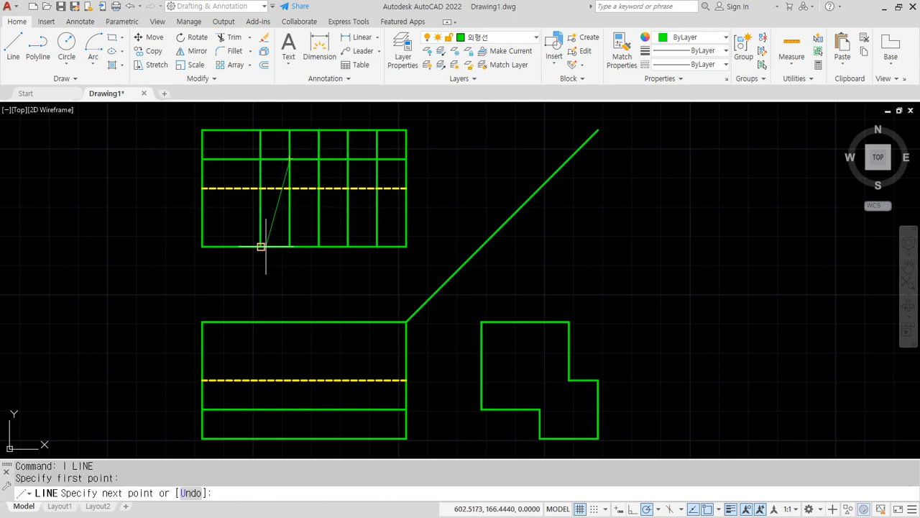
left_click(261, 246)
key("Return")
key("Return")
left_click(348, 159)
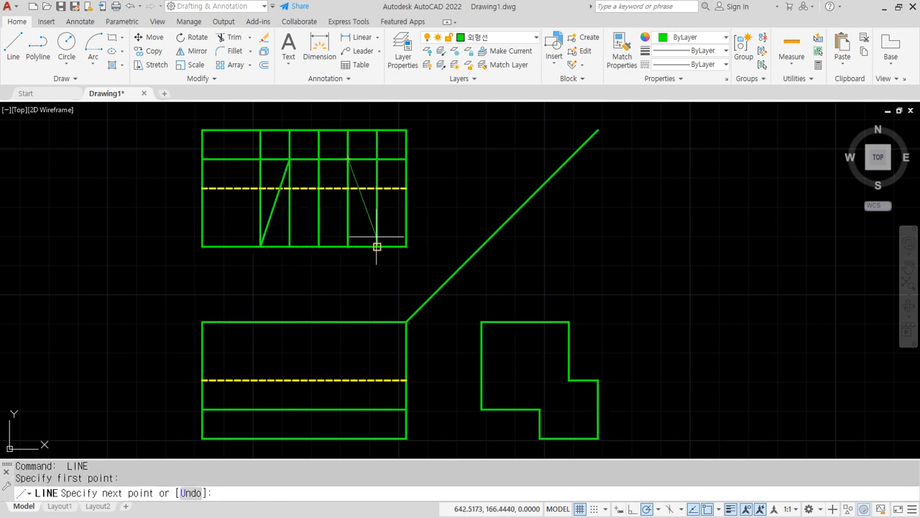
left_click(377, 246)
key("Return")
Erase the four offset construction lines in the top view and trim the centre line above the upper inner line.
left_click(377, 216)
left_click(347, 228)
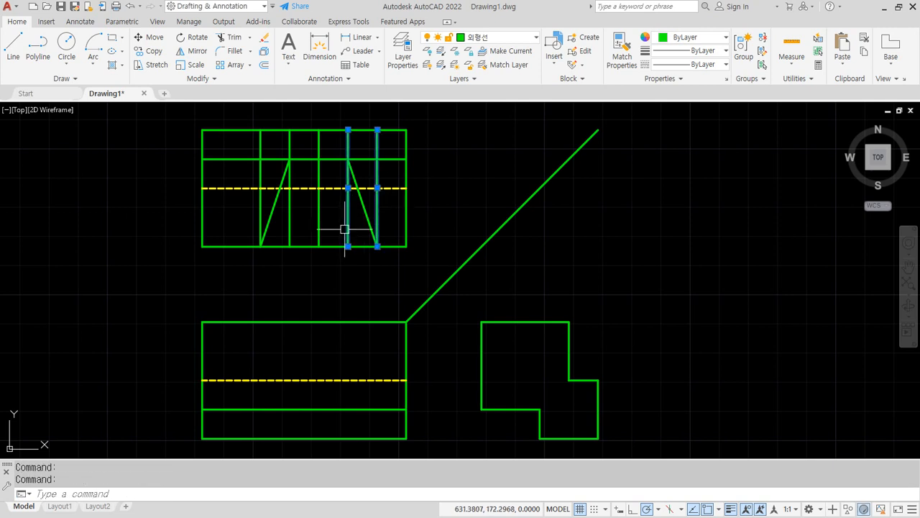
left_click(289, 230)
key("Delete")
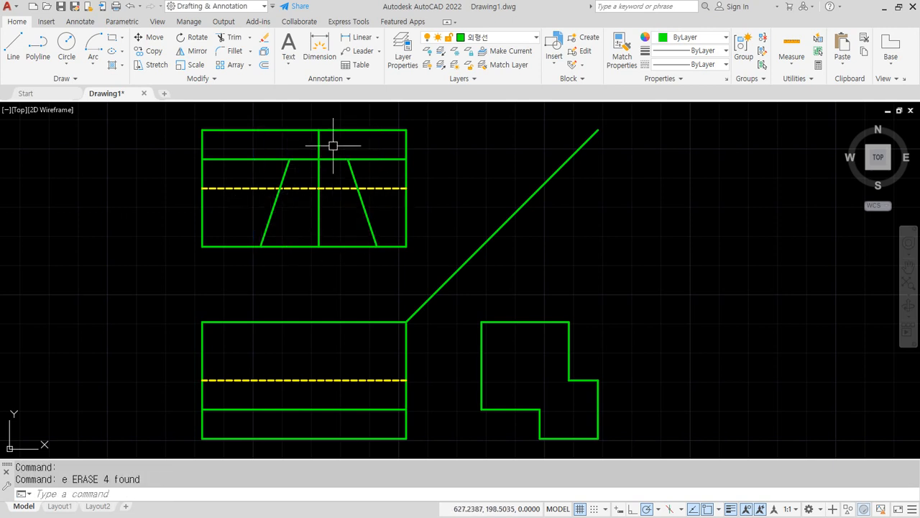
type("tr")
key("Return")
left_click(319, 143)
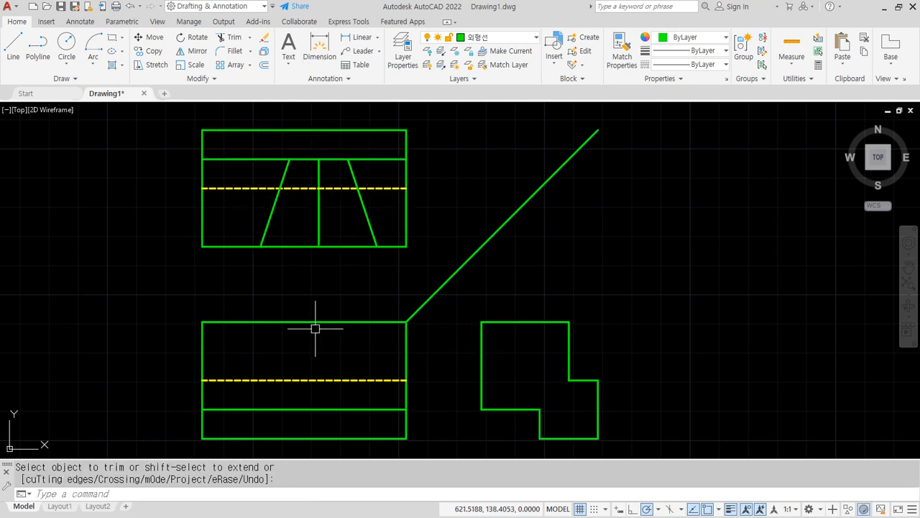
key("Return")
Project the left slanted edge's lower end to the front view's top edge and its upper end to the hidden line.
type("l")
key("Return")
left_click(260, 247)
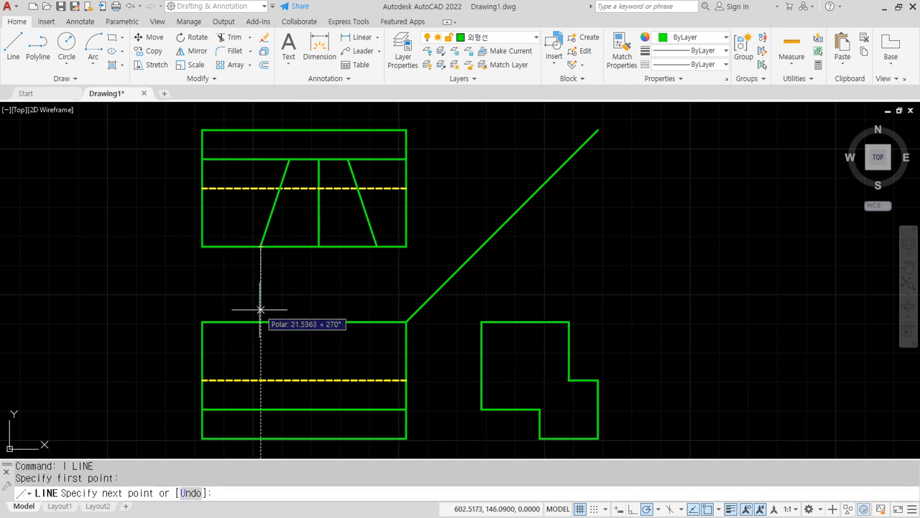
left_click(261, 321)
key("Return")
key("Return")
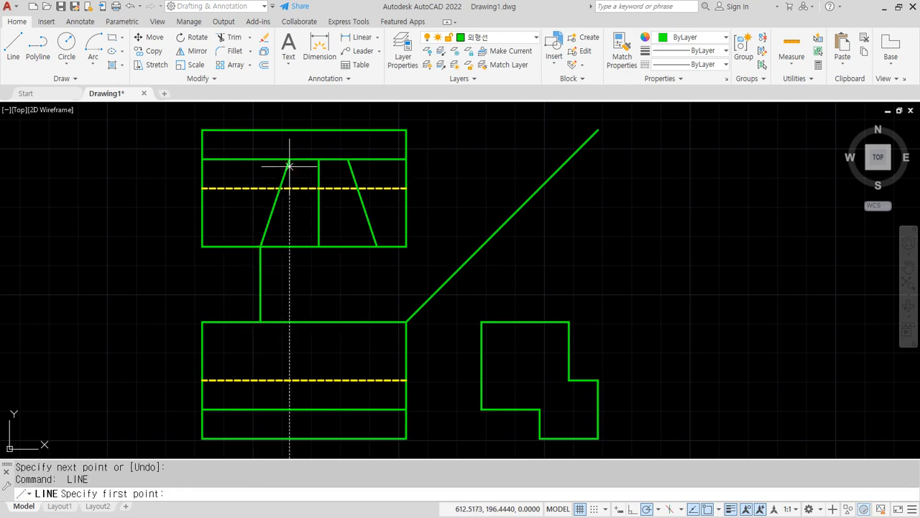
left_click(290, 159)
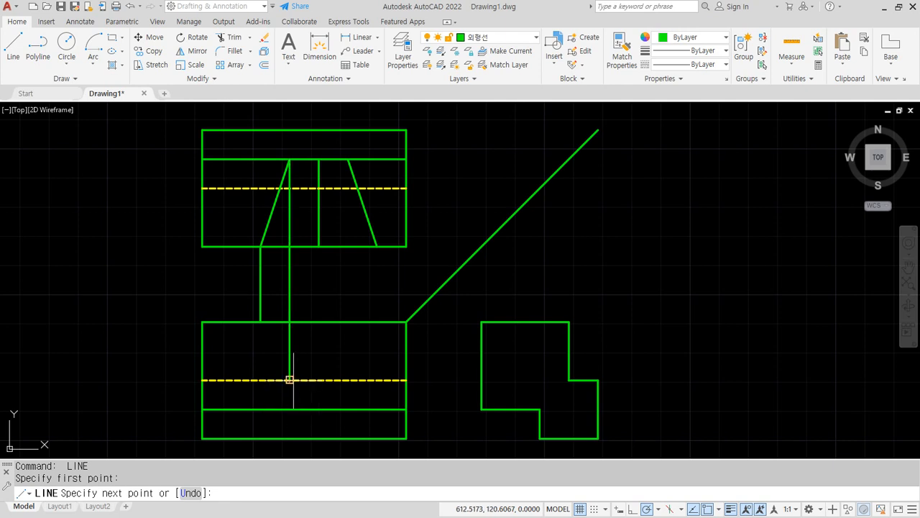
left_click(290, 380)
key("Return")
Project the centre line and right slant's upper end down to the front view's hidden line, and the slant's lower end to the top edge.
key("Return")
left_click(320, 247)
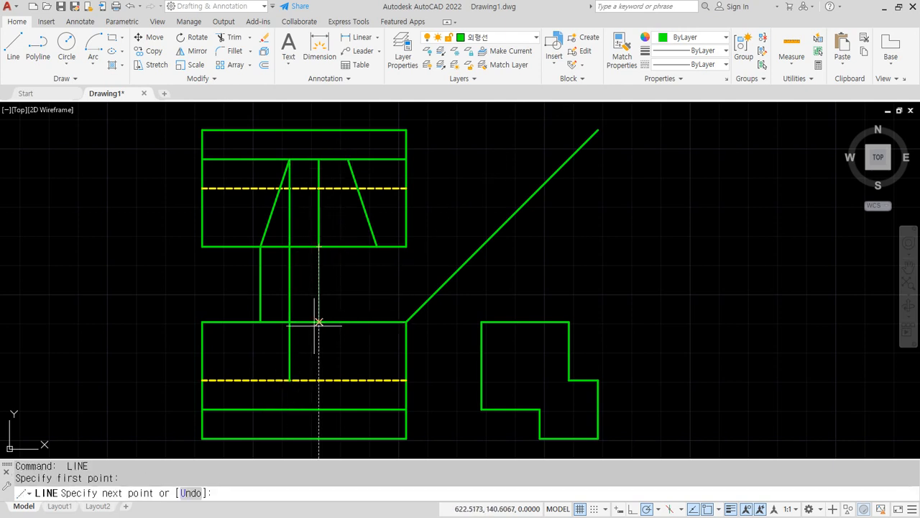
left_click(319, 380)
key("Return")
key("Return")
left_click(348, 159)
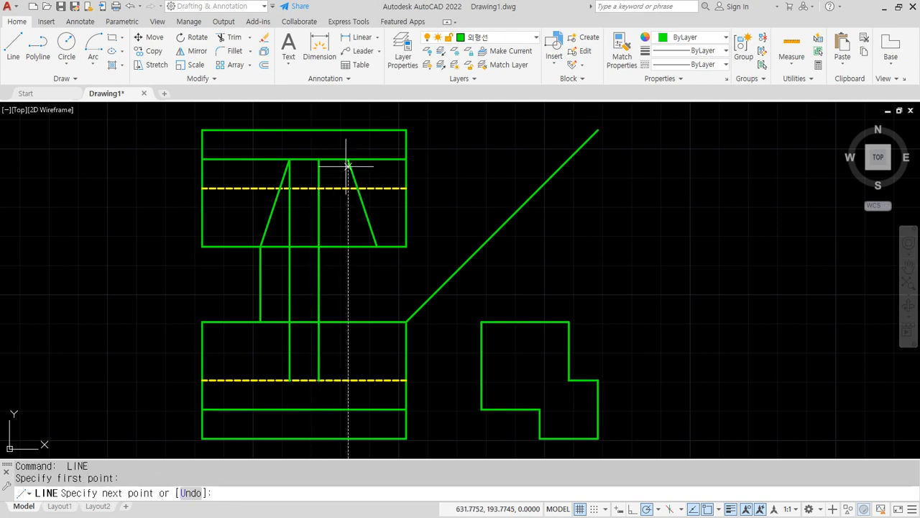
left_click(348, 380)
key("Return")
key("Return")
left_click(377, 246)
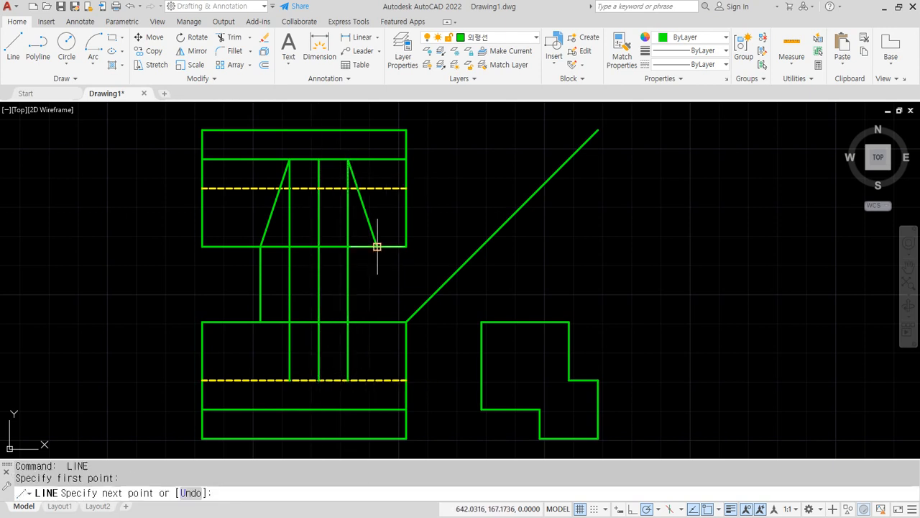
left_click(377, 321)
key("Return")
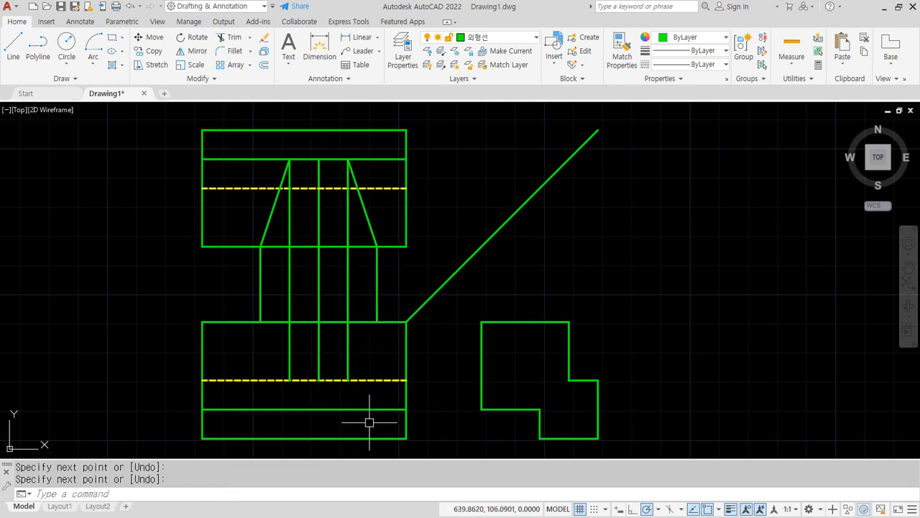
type("ex")
key("Return")
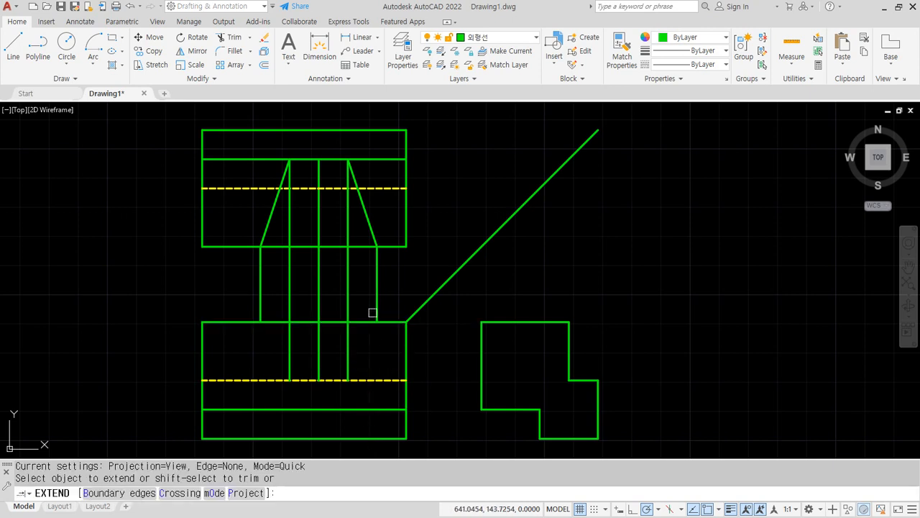
key("Escape")
key("Escape")
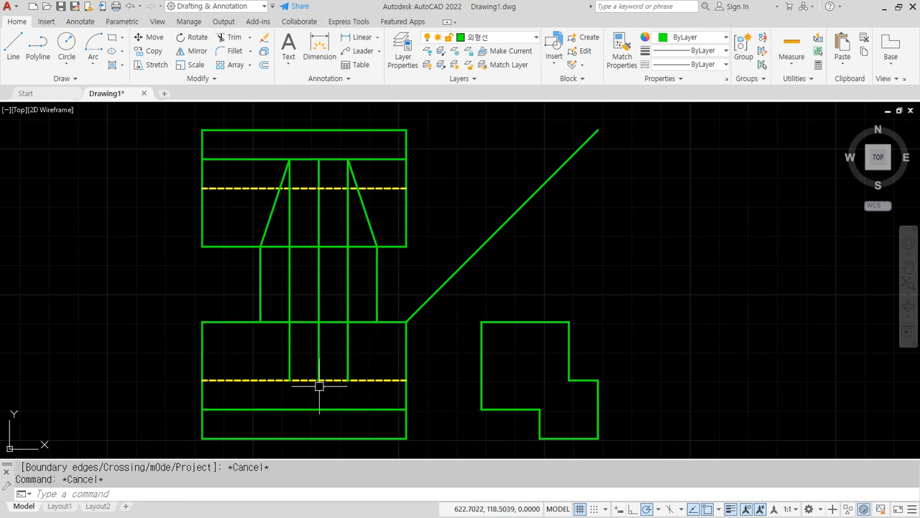
Offset the front view's top edge 10 mm downward.
type("o")
key("Return")
type("10")
key("Return")
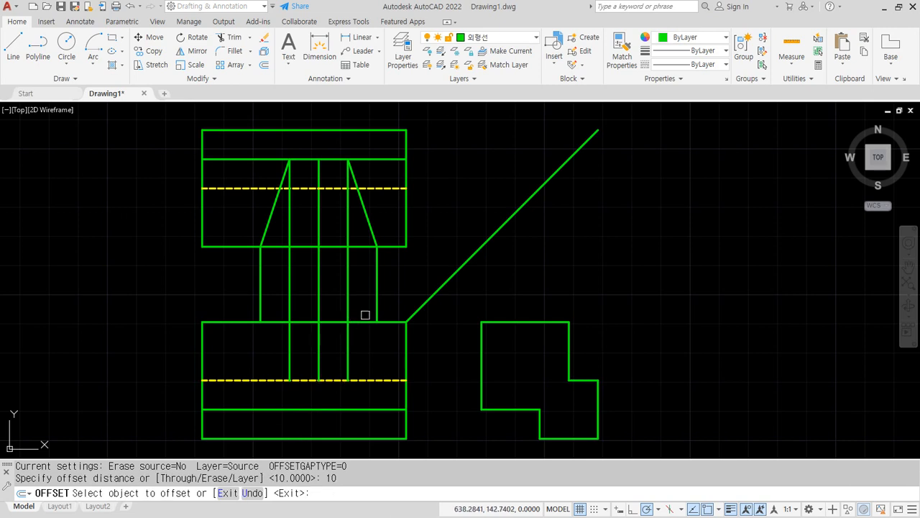
left_click(364, 321)
left_click(369, 355)
scroll(312, 355, "up", 2)
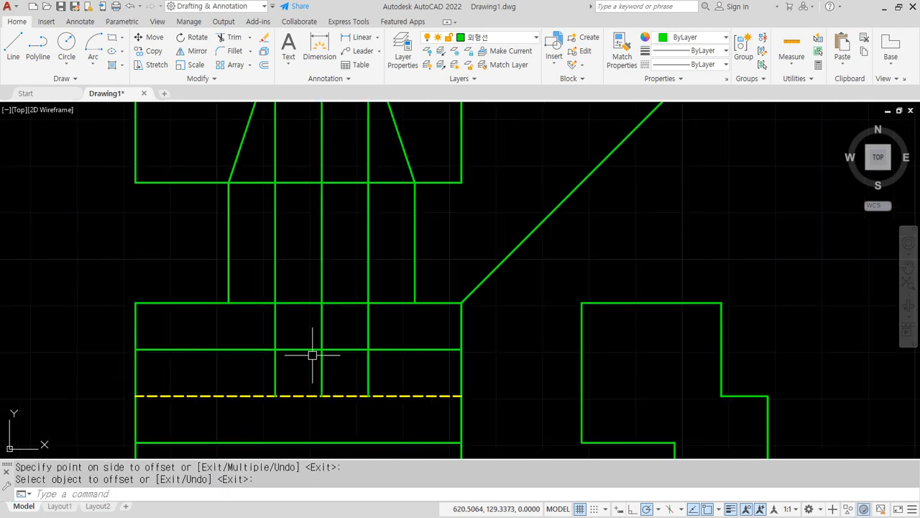
key("Return")
Draw the outer V's left side in the front view, from the leftmost projection on the top edge to the centre line's lower end.
type("l")
key("Return")
left_click(229, 303)
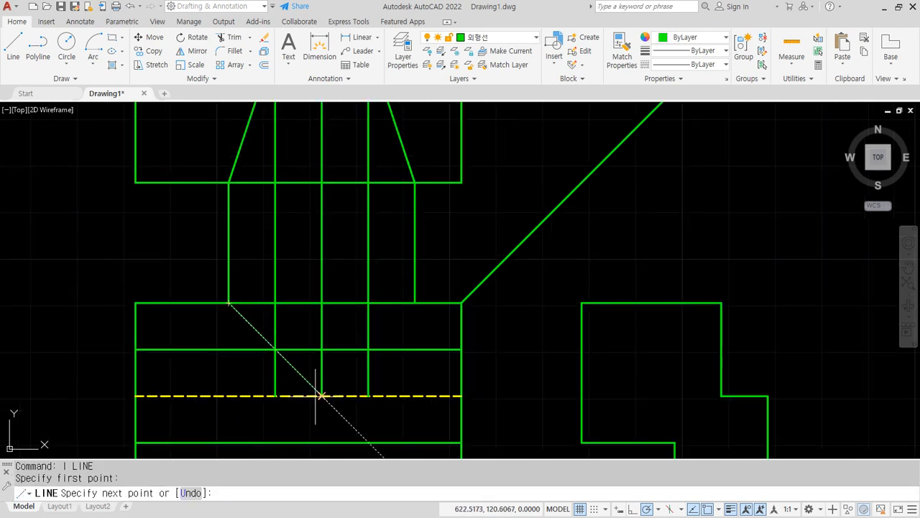
left_click(321, 395)
key("Return")
Draw the inner V between the two inner projections on the front view's top edge, with its apex on the offset line at centre.
key("Return")
left_click(275, 303)
left_click(321, 349)
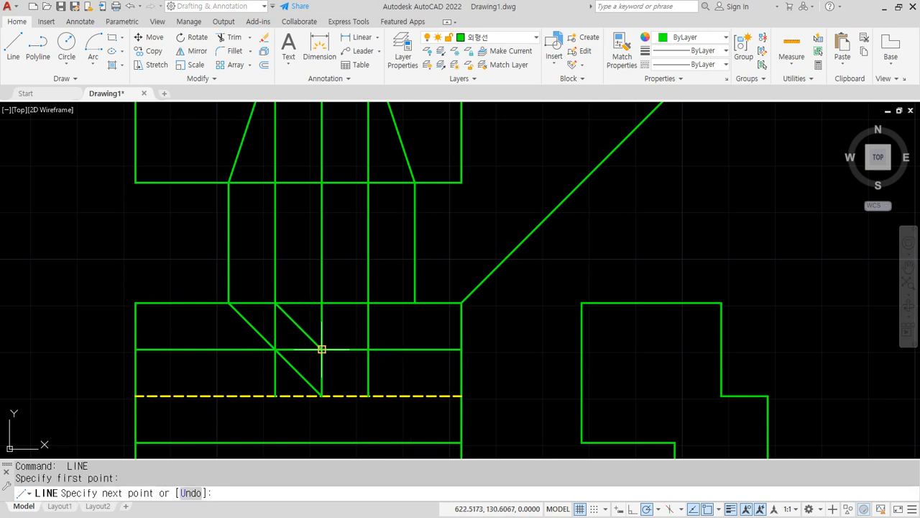
left_click(368, 303)
key("Return")
Draw the outer V's right side from the rightmost projection on the front view's top edge to the centre line's lower end.
key("Return")
left_click(415, 303)
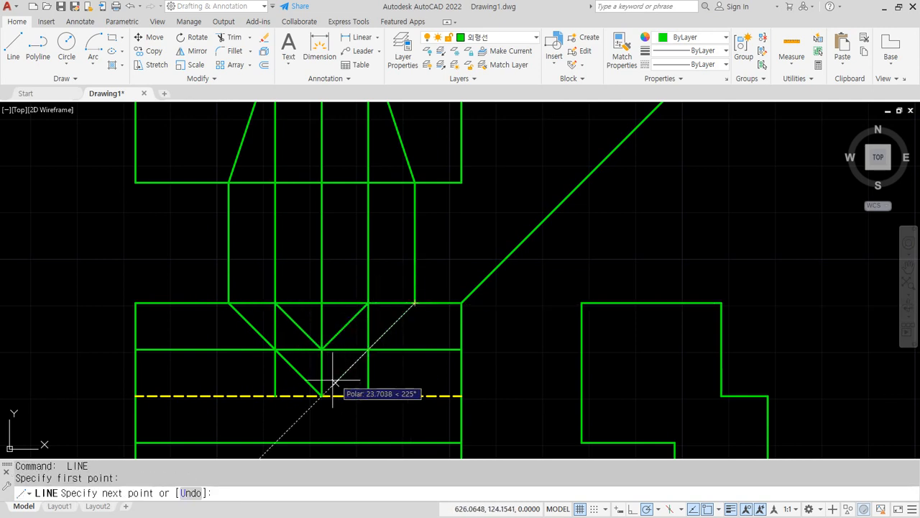
left_click(321, 395)
key("Return")
type("T")
key("Return")
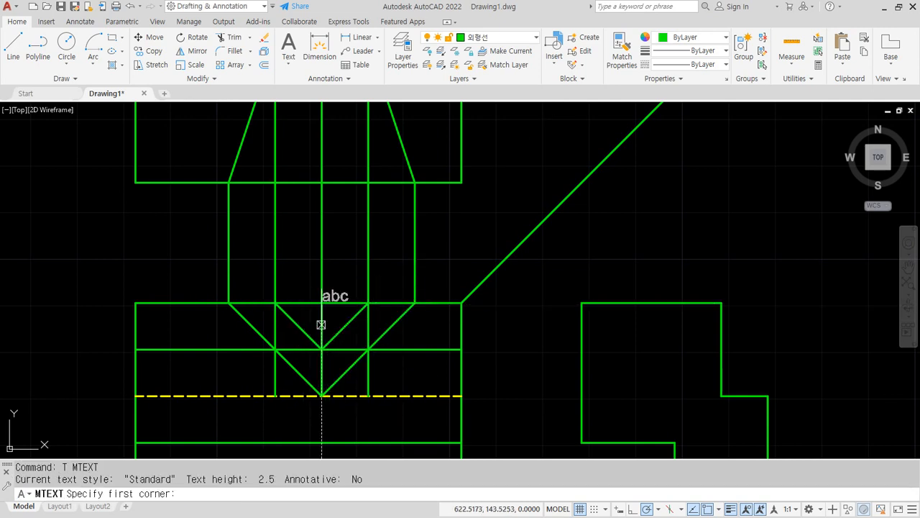
left_click(322, 325)
key("Escape")
Trim the centre line inside the inner V and erase the five vertical projection lines between the top and front views.
type("tr")
key("Return")
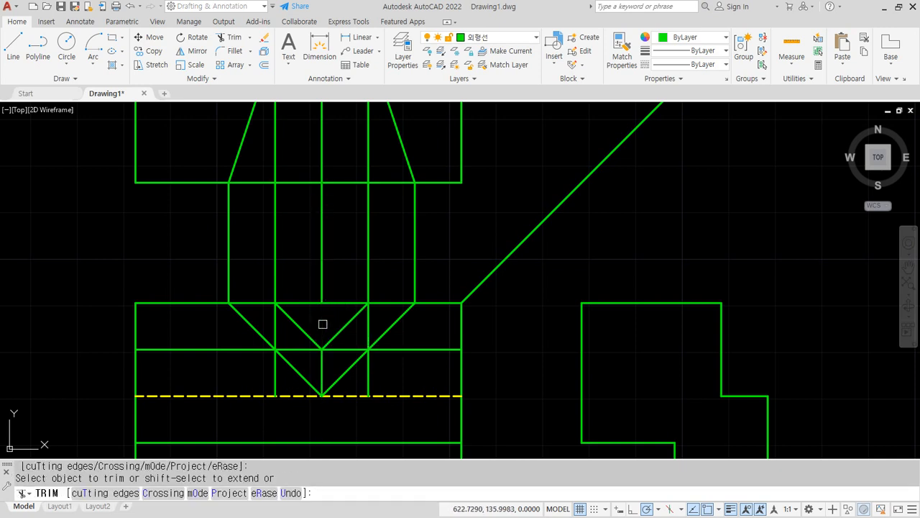
left_click(445, 262)
left_click(193, 234)
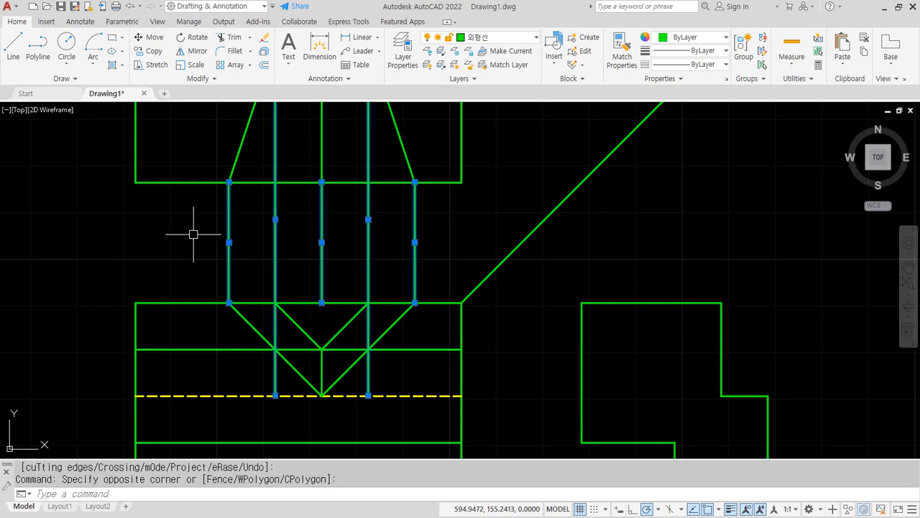
type("E")
key("Return")
Erase the horizontal offset line through the V notch and trim the front view's top edge across the inner V's opening.
left_click(330, 350)
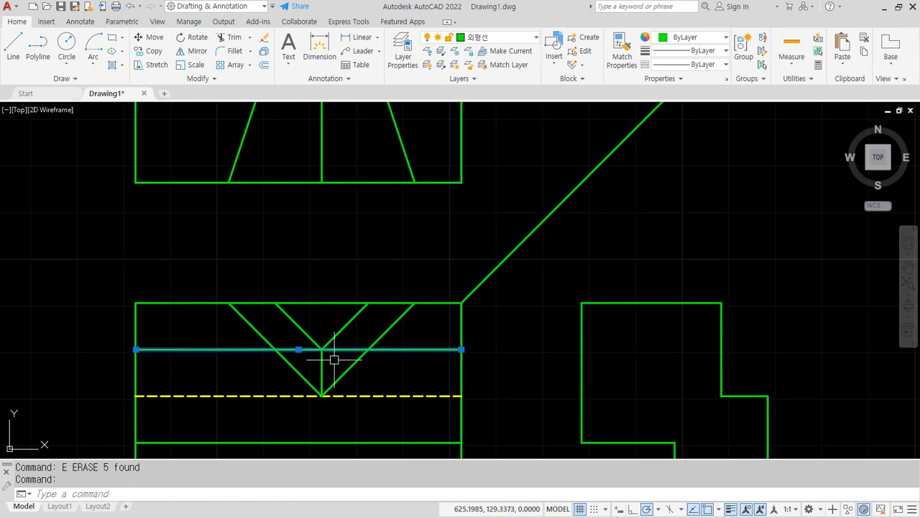
type("e")
key("Return")
type("tr")
key("Return")
left_click(321, 312)
left_click(319, 289)
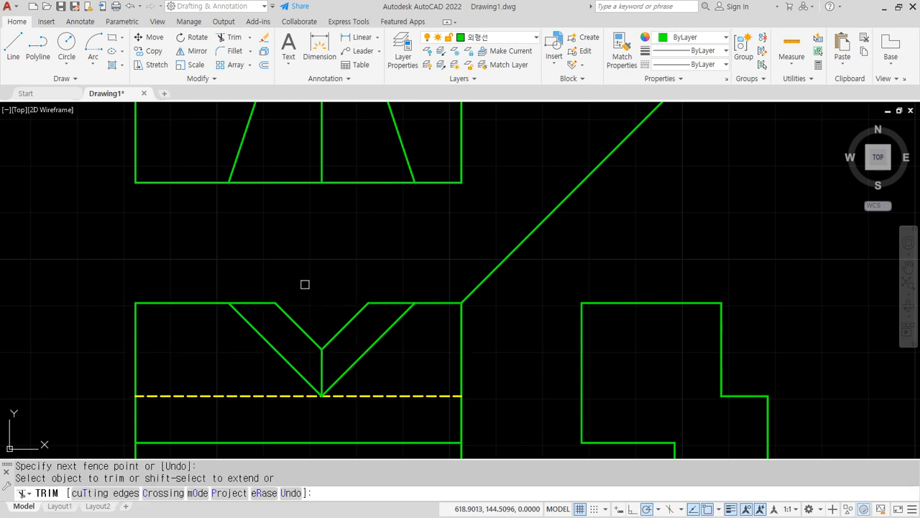
key("Return")
scroll(371, 382, "down", 5)
middle_click_drag(372, 382, 312, 345)
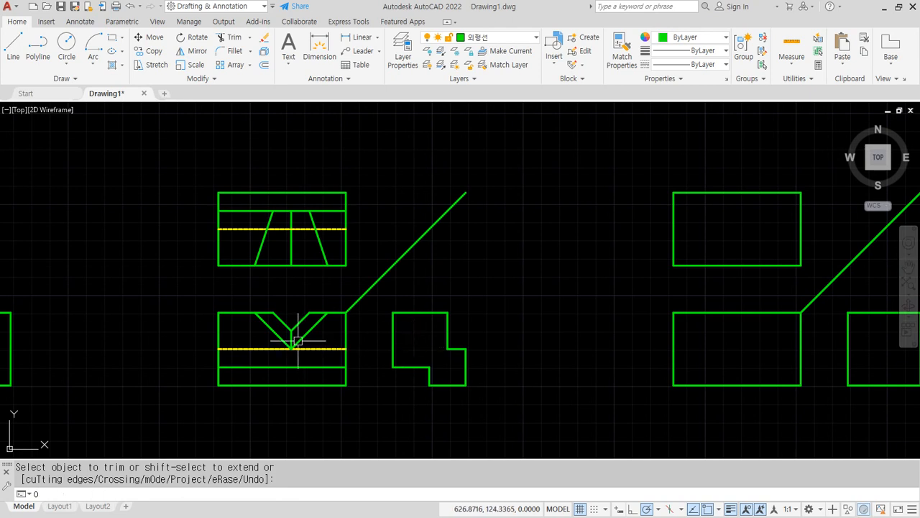
key("Escape")
type("o")
key("Return")
left_click(449, 330)
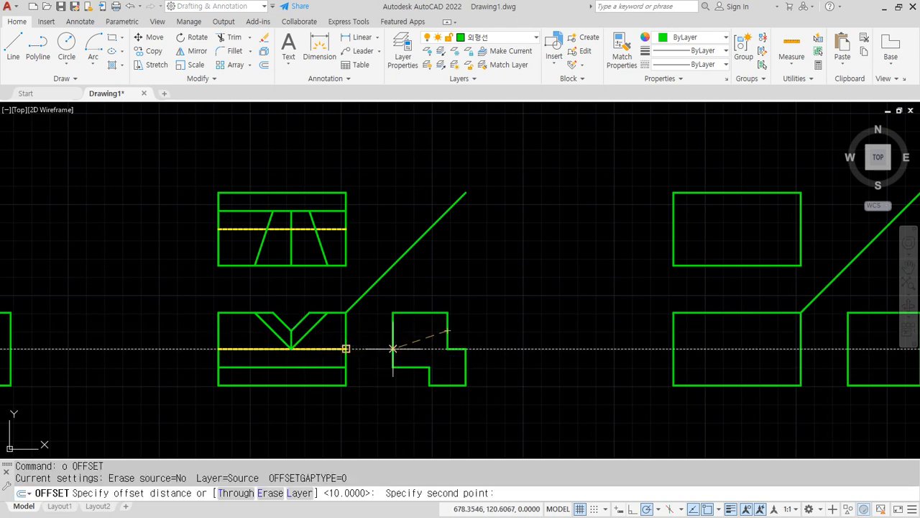
left_click(393, 348)
key("Escape")
Draw a slanted line in the side view from the upper step edge's midpoint to the left edge at the front view's hidden-line height.
type("l")
key("Return")
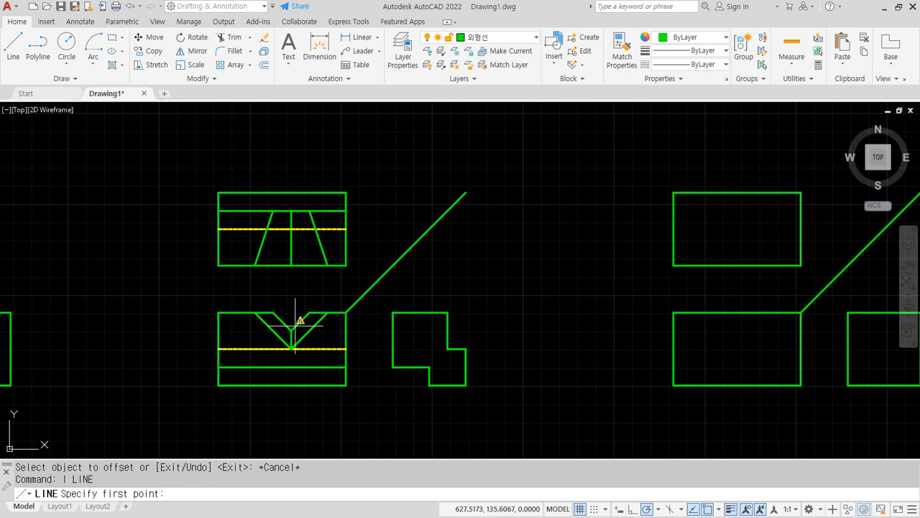
left_click(448, 330)
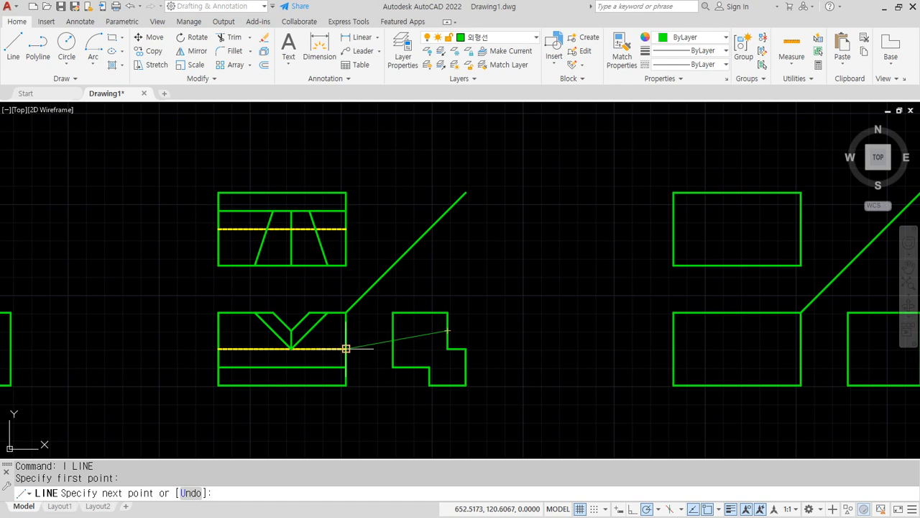
left_click(393, 348)
key("Return")
Match the side view's slanted line to the properties of the front view's dashed hidden line.
type("m")
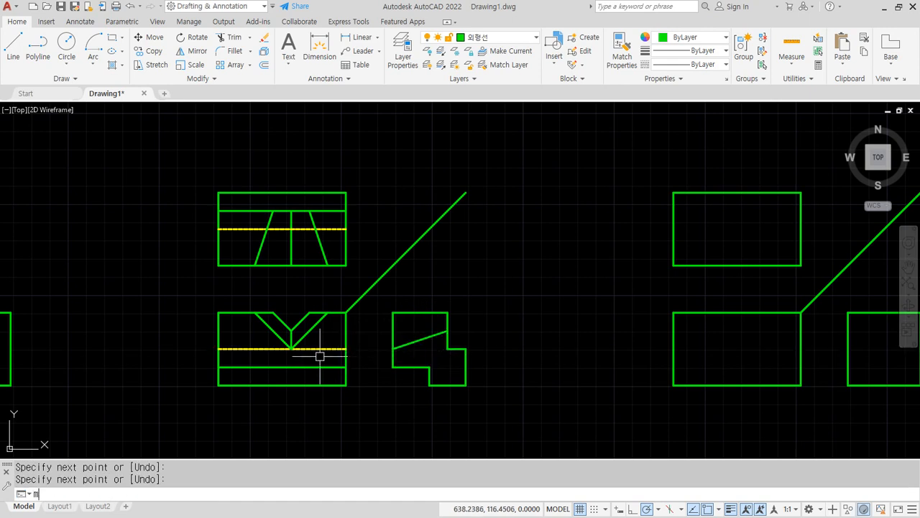
type("a")
key("Return")
left_click(334, 349)
left_click(425, 339)
key("Return")
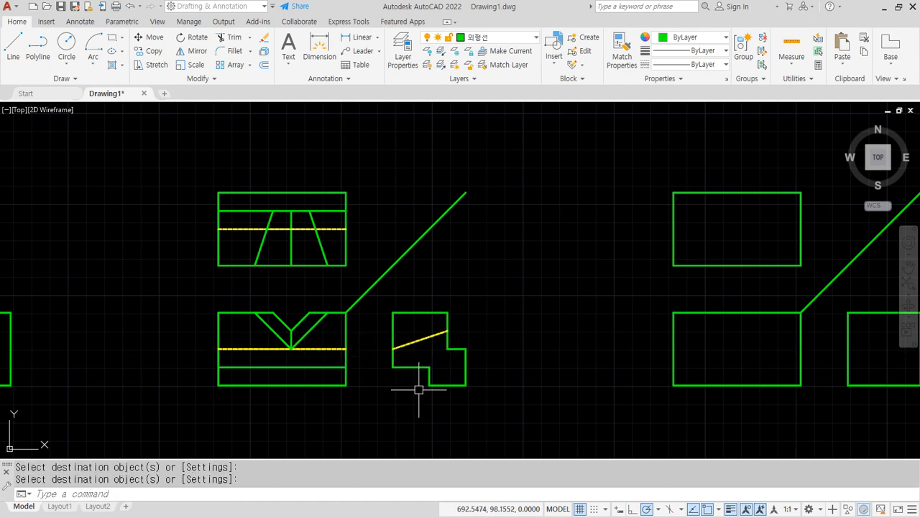
Erase the 45-degree projection line between the seventh figure's views.
middle_click_drag(506, 380, 213, 420)
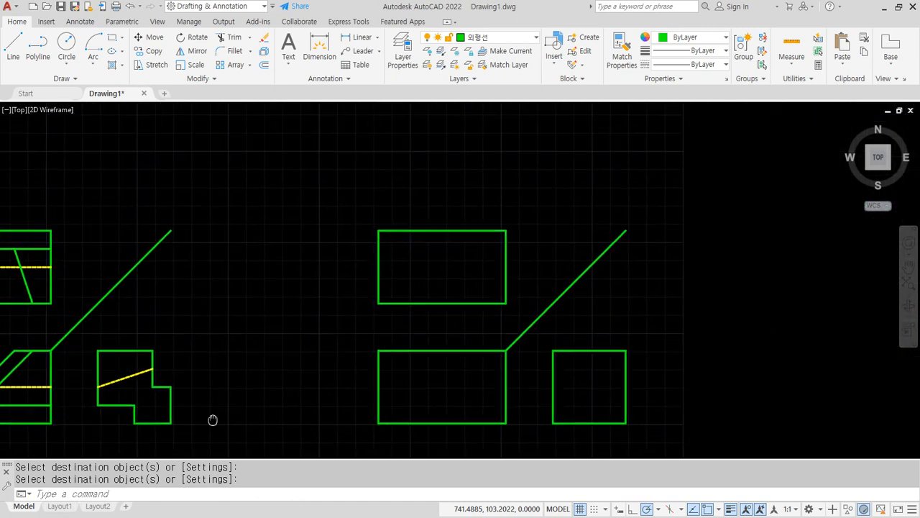
left_click(128, 261)
left_click(107, 308)
type("e")
key("Return")
Offset the bottom edge of the eighth figure's front view 10 upward.
scroll(489, 356, "up", 2)
mouse_move(489, 356)
middle_mouse_down()
mouse_move(462, 381)
mouse_move(343, 333)
middle_mouse_up()
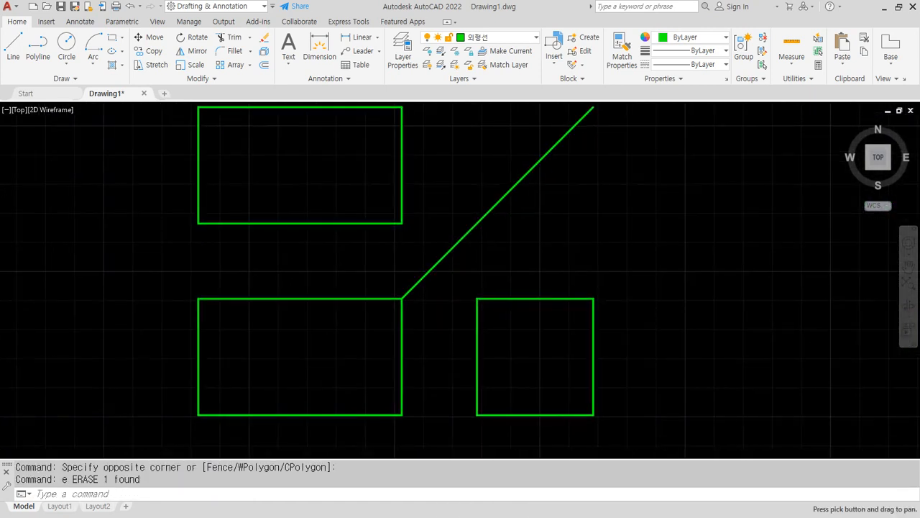
type("o")
key("Return")
type("1")
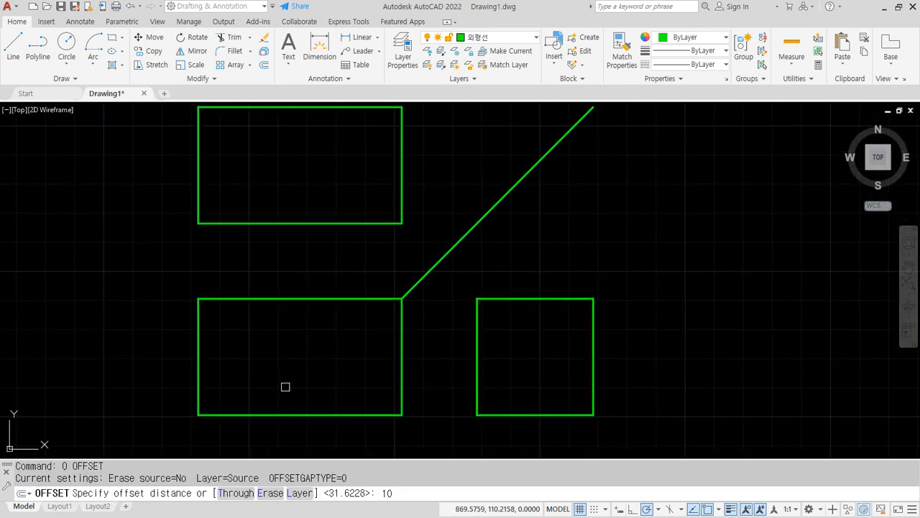
type("0")
key("Return")
left_click(274, 414)
left_click(247, 376)
key("Return")
Offset the front view's left edge 30 inward.
key("Return")
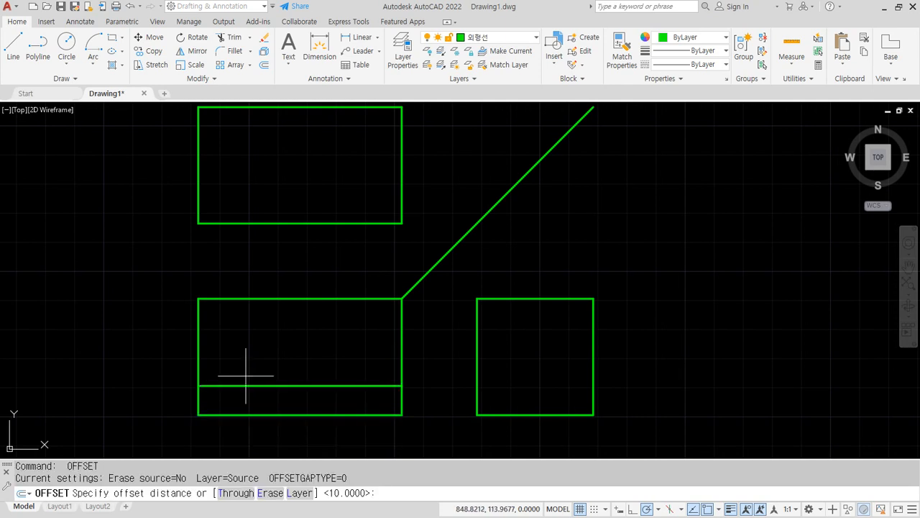
type("0")
key("Return")
left_click(198, 371)
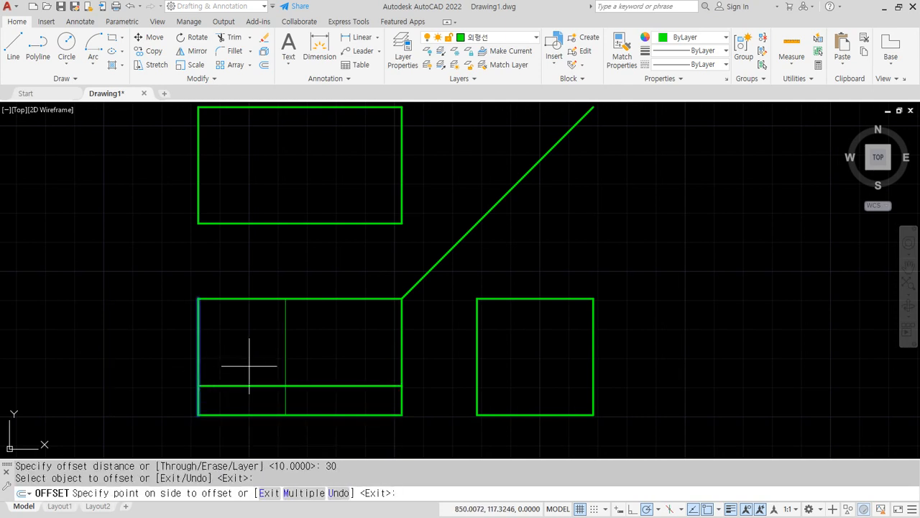
left_click(247, 369)
key("Return")
Fillet the offset lines with the front view's outline at radius 0 to form the notch at its lower-left corner.
type("f")
key("Return")
left_click(298, 414)
key("space")
left_click(285, 397)
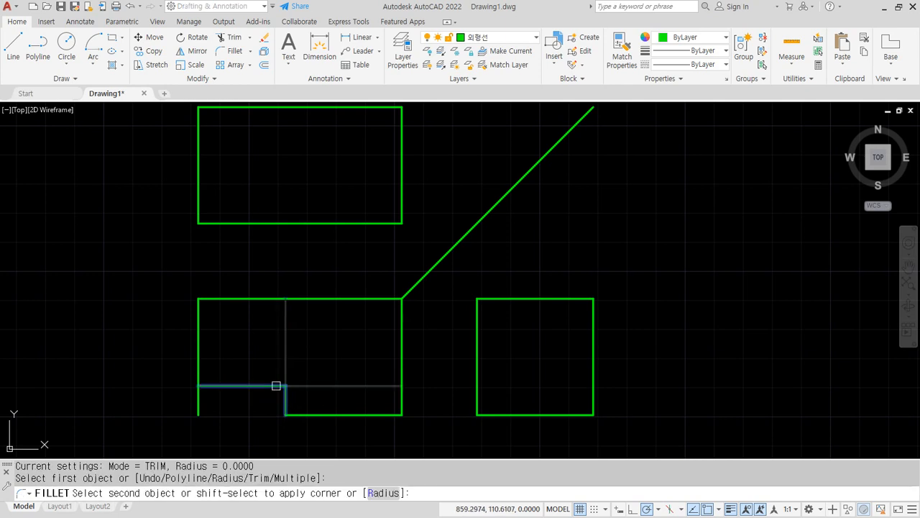
left_click(278, 385)
key("space")
left_click(200, 369)
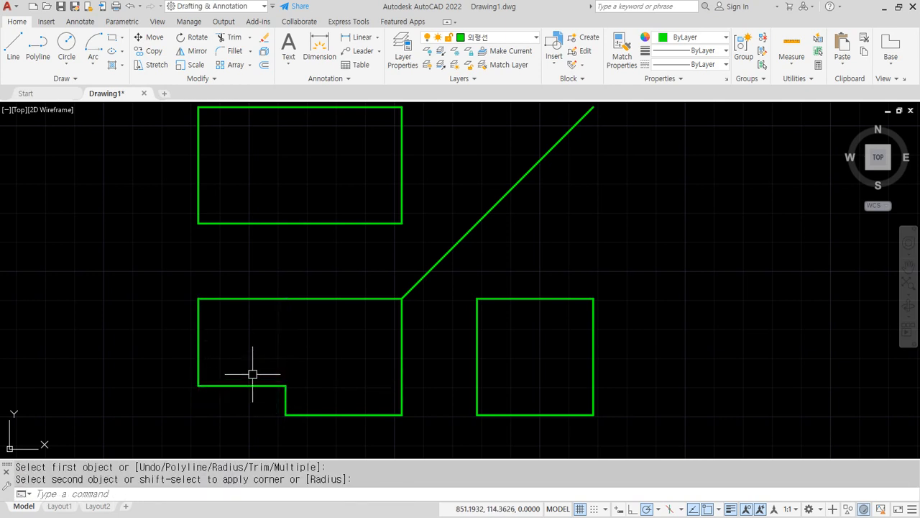
key("Escape")
Offset the front view's top edge 10 downward.
type("o")
key("space")
type("10")
key("space")
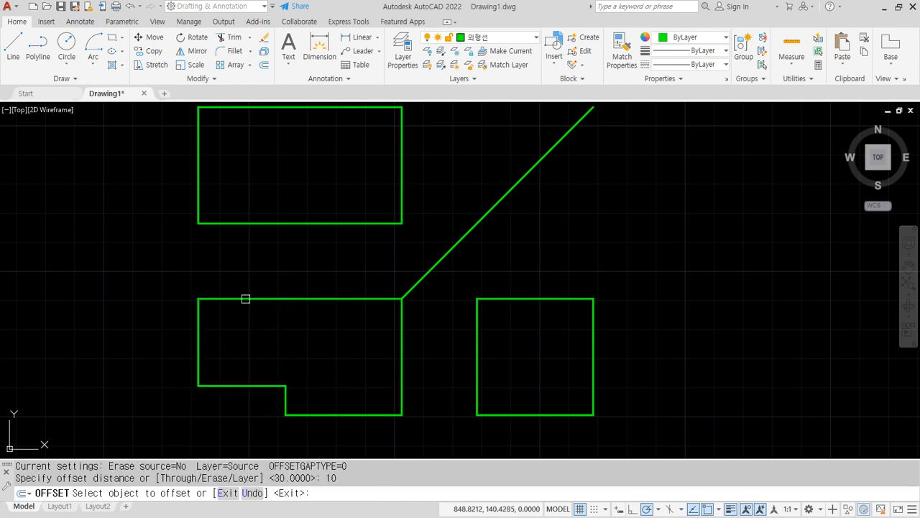
left_click(244, 298)
left_click(232, 338)
key("space")
Offset the front view's left edge 20 inward for the upper recess.
key("space")
type("20")
key("space")
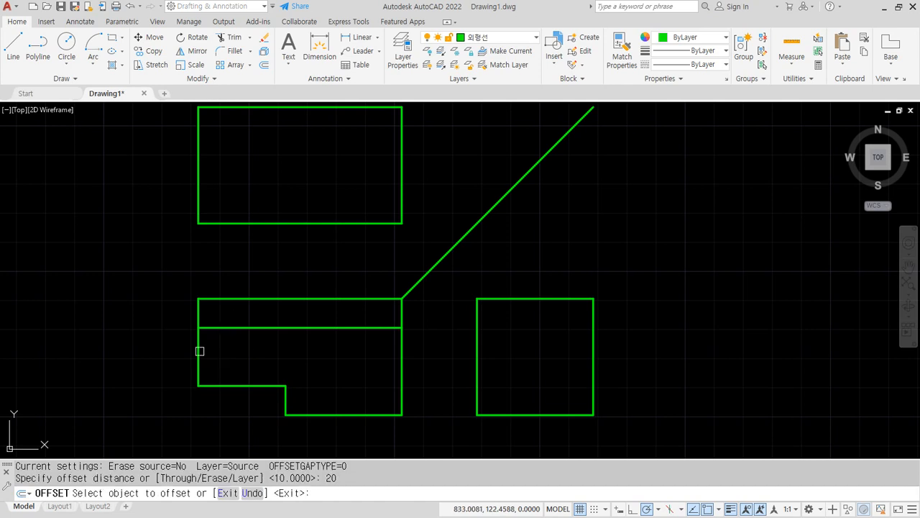
left_click(199, 349)
left_click(269, 350)
key("space")
Fillet the two offset lines into a sharp corner to close the recess at the front view's upper left.
type("f")
key("space")
left_click(258, 320)
left_click(241, 326)
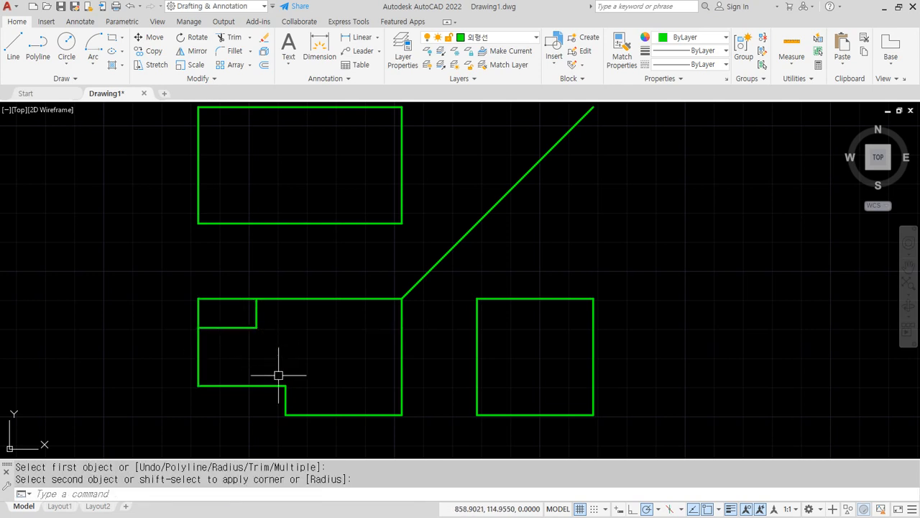
Draw a full-height vertical line in the top view, aligned with the front view's lower notch edge.
middle_click_drag(199, 281, 186, 305)
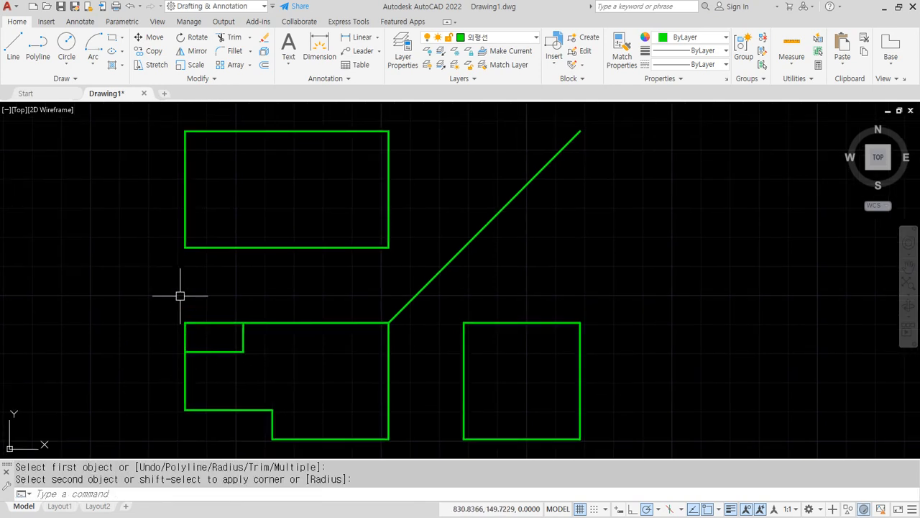
type("l")
key("space")
mouse_move(272, 410)
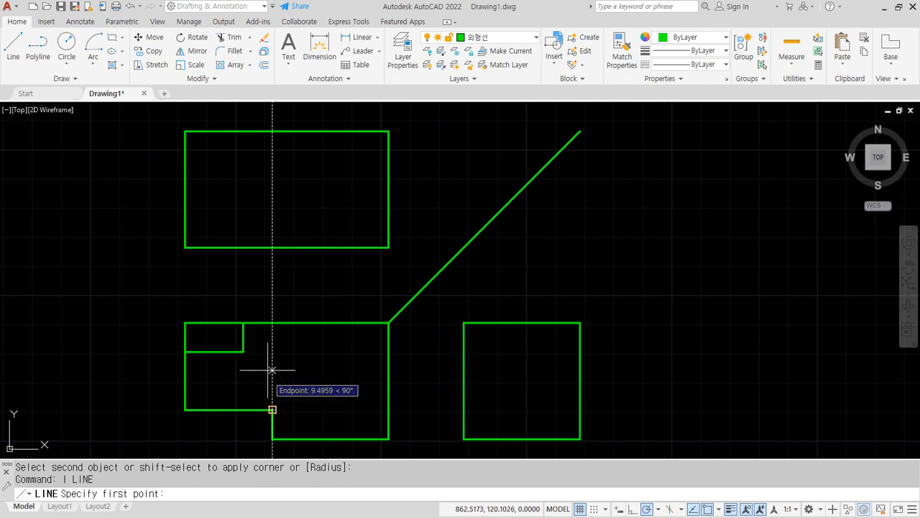
left_click(272, 247)
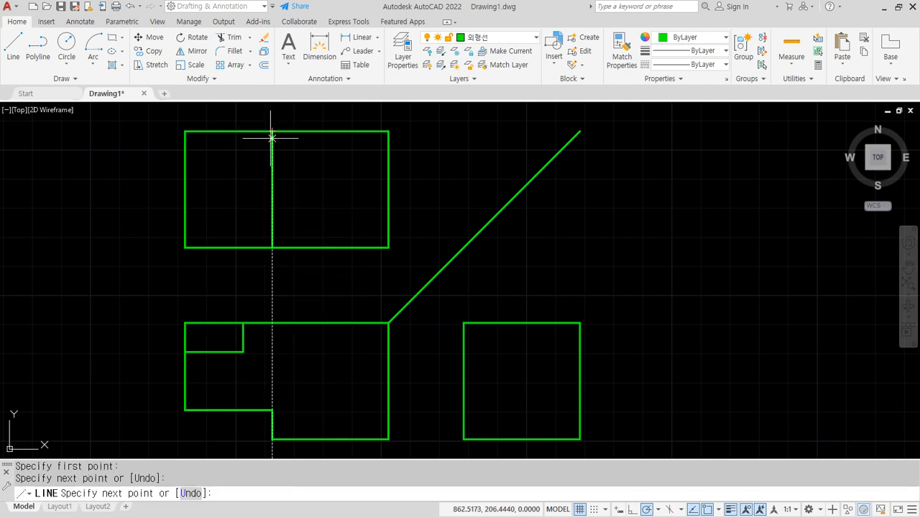
left_click(271, 131)
key("space")
Put the top view's vertical line on the hidden-line layer 은선.
left_click(272, 158)
left_click(488, 37)
left_click(481, 78)
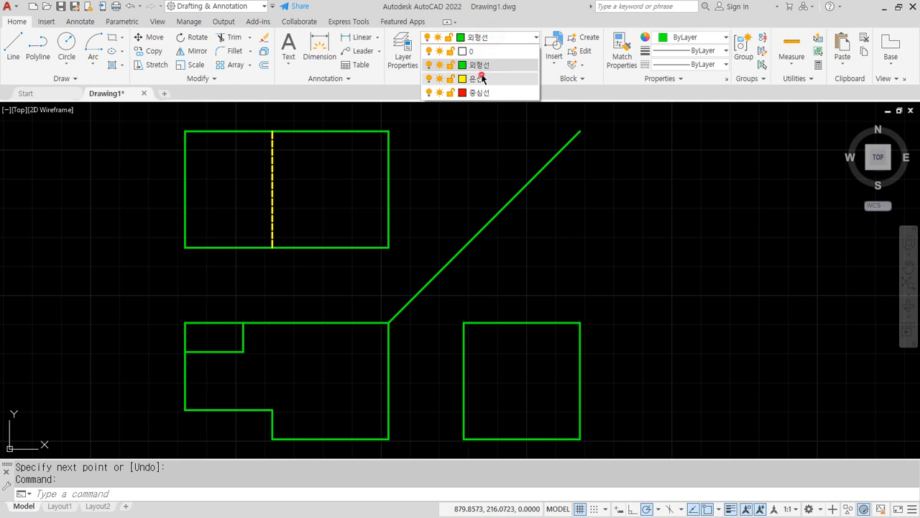
key("Escape")
key("Escape")
Draw a full-height vertical line in the top view, aligned with the right edge of the front view's upper recess.
type("l")
key("space")
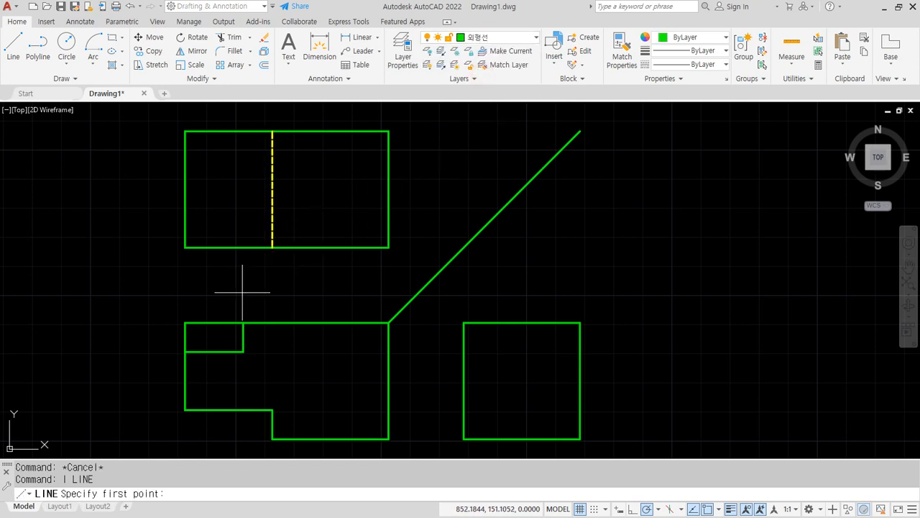
left_click(244, 248)
left_click(243, 131)
key("space")
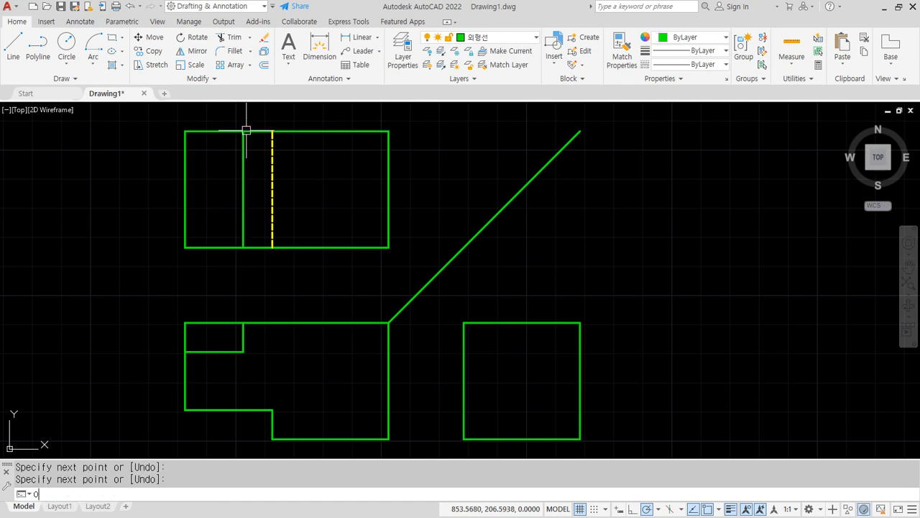
Offset the top view's upper and lower edges 10 inward.
type("o")
key("space")
type("10")
key("space")
left_click(228, 131)
left_click(222, 176)
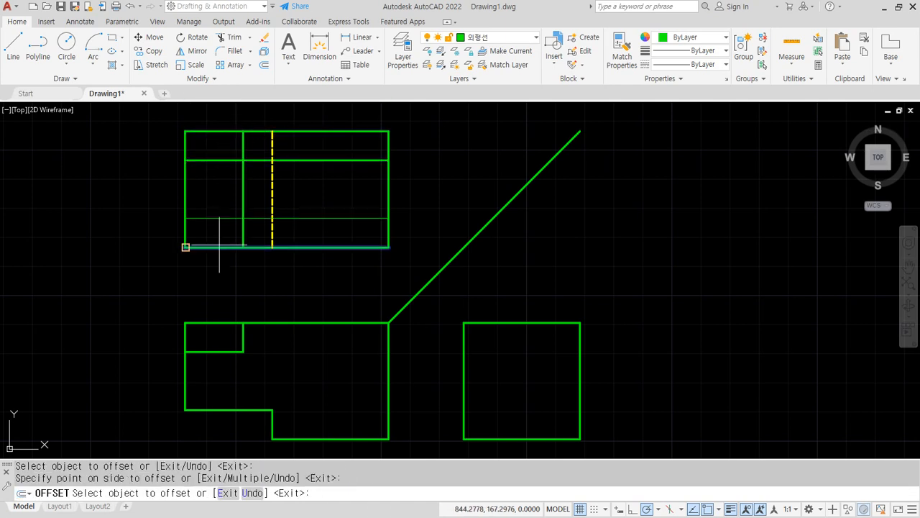
left_click(220, 247)
left_click(220, 205)
Trim the solid vertical line between the top view's two horizontal offset lines.
type("tr")
key("space")
left_click(243, 190)
key("space")
Fillet the remaining vertical stubs with the horizontal offset lines into sharp corners to form the top view's two corner recesses.
type("f")
key("space")
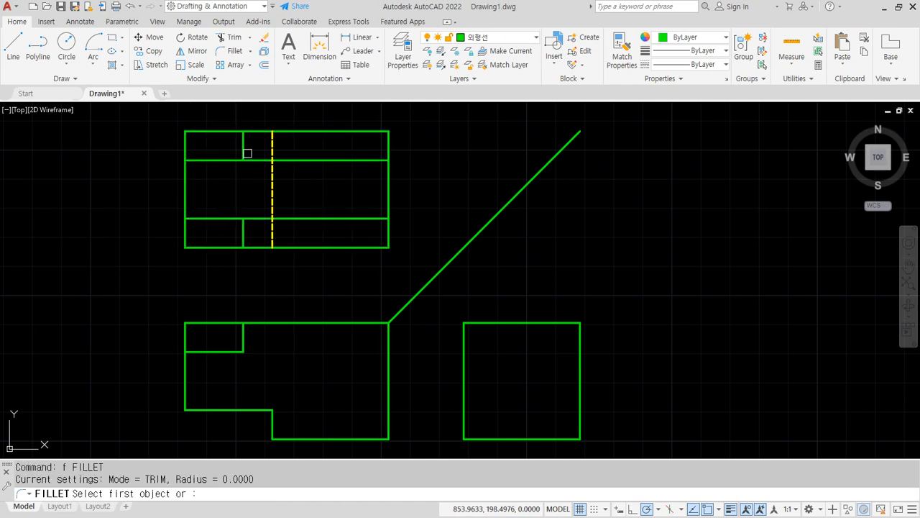
left_click(245, 149)
left_click(225, 158)
key("space")
left_click(237, 216)
left_click(242, 240)
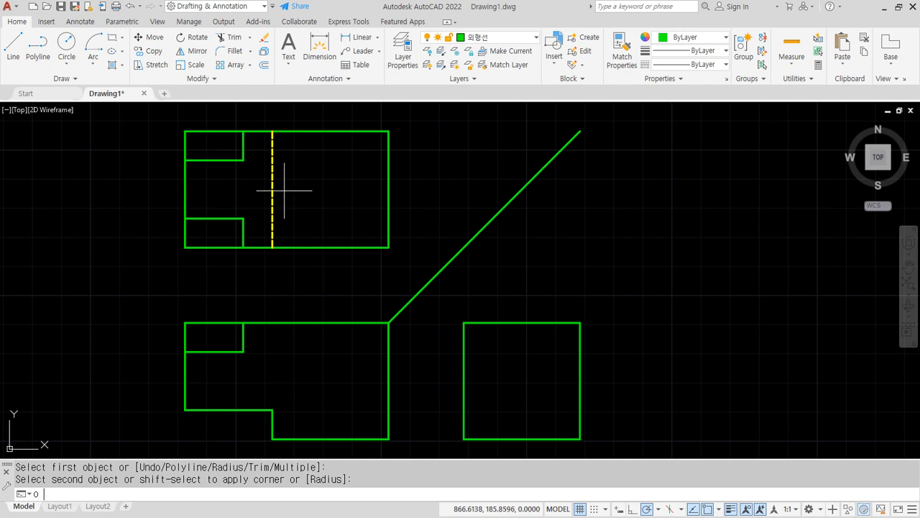
Offset the top view's dashed hidden line 10 to the right.
type("o")
key("space")
type("10")
key("space")
left_click(272, 191)
left_click(302, 201)
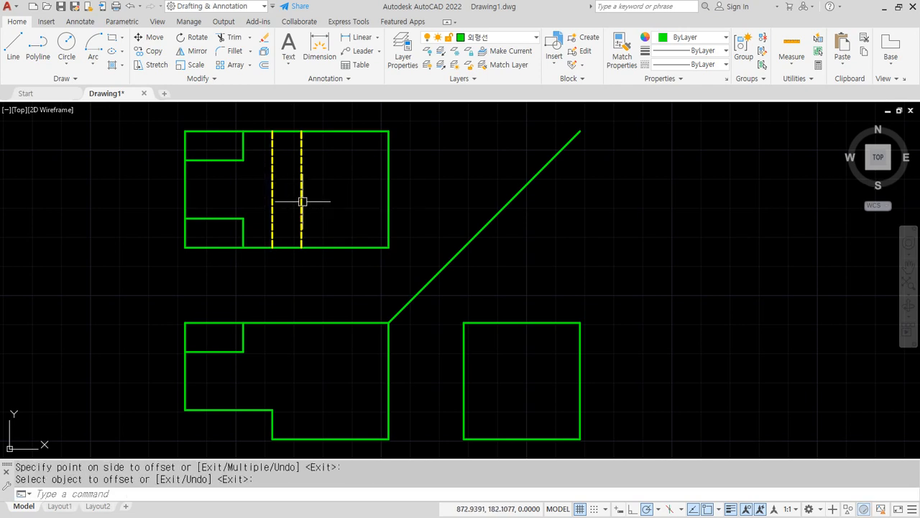
key("space")
Draw a circle of radius 10 centred on the offset dashed line's midpoint in the top view.
type("c")
key("space")
left_click(301, 188)
type("1")
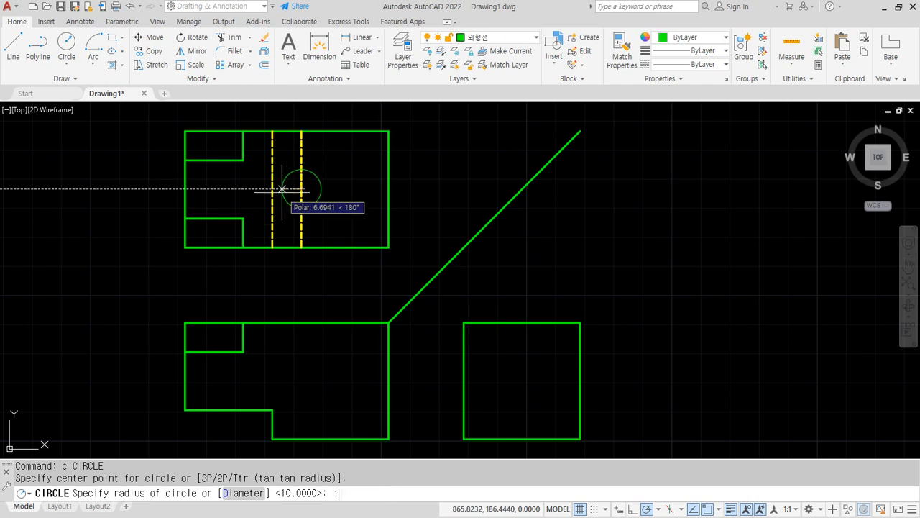
type("0")
key("space")
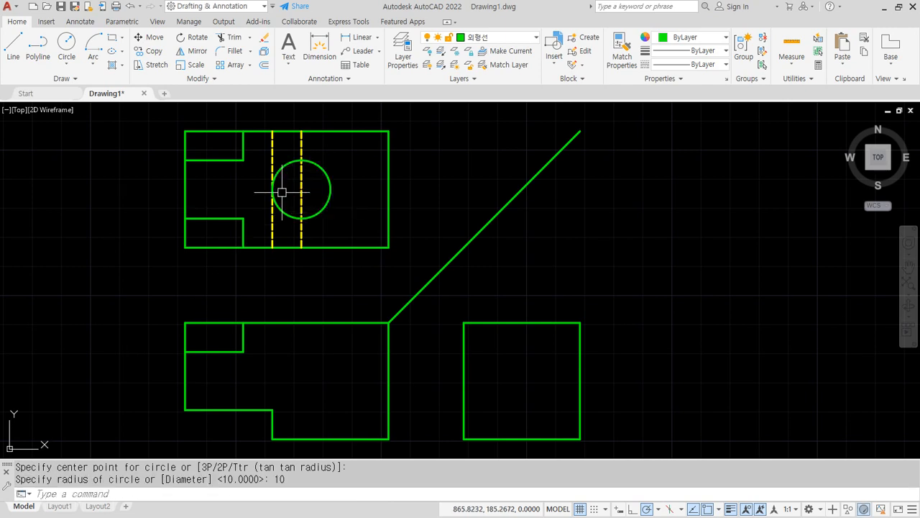
type("o")
key("space")
type("20")
key("space")
left_click(302, 227)
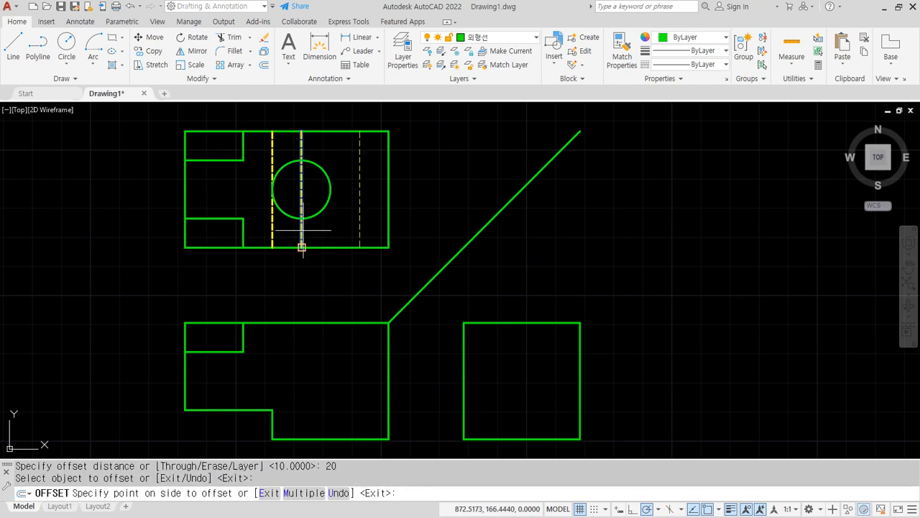
left_click(365, 220)
key("space")
type("l")
key("space")
left_click(302, 131)
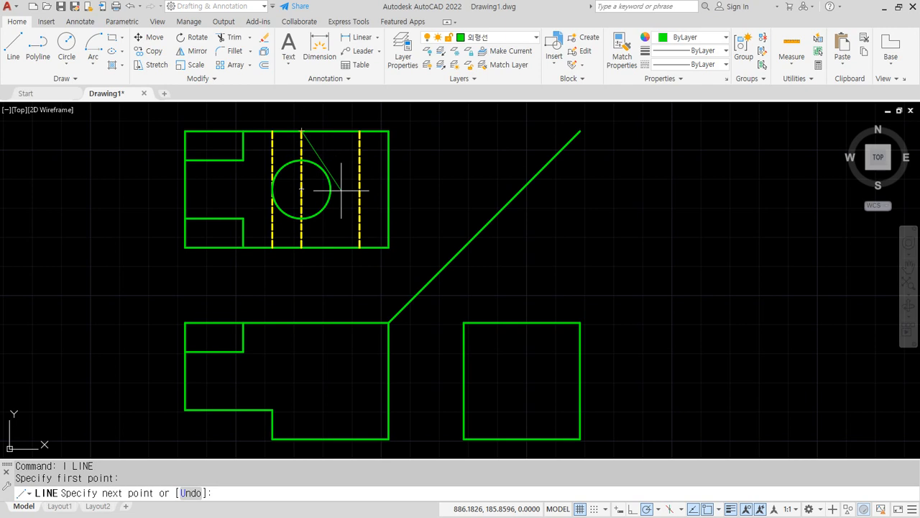
key("Escape")
left_click(360, 214)
type("e")
key("space")
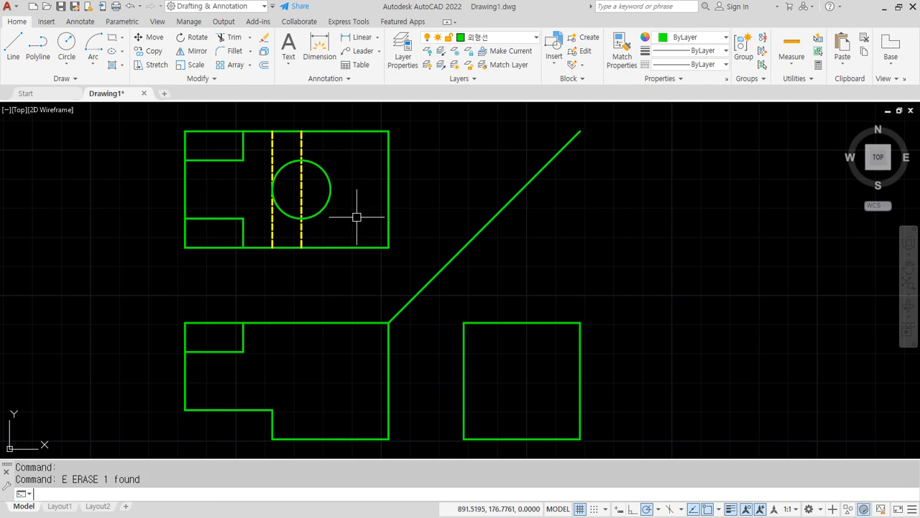
Offset the dashed line through the circle's centre 20 to the right.
type("o")
key("space")
type("2")
key("Return")
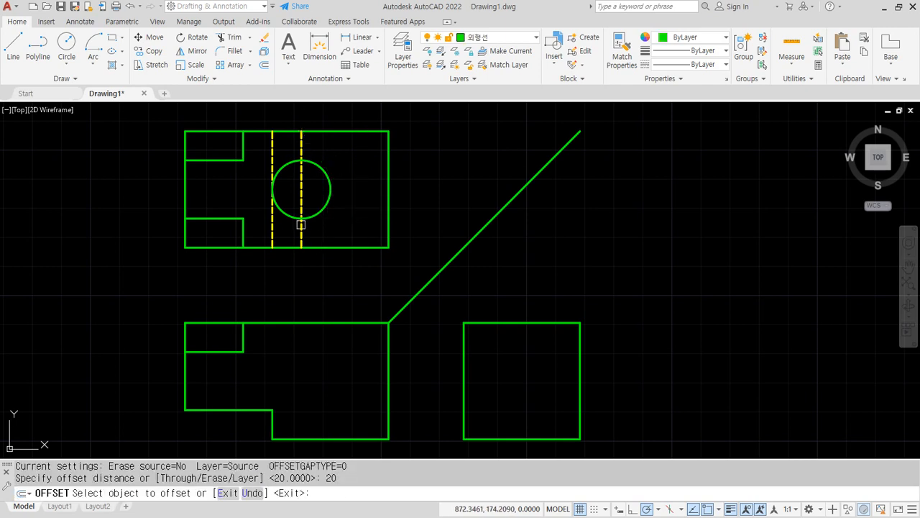
left_click(301, 223)
left_click(349, 229)
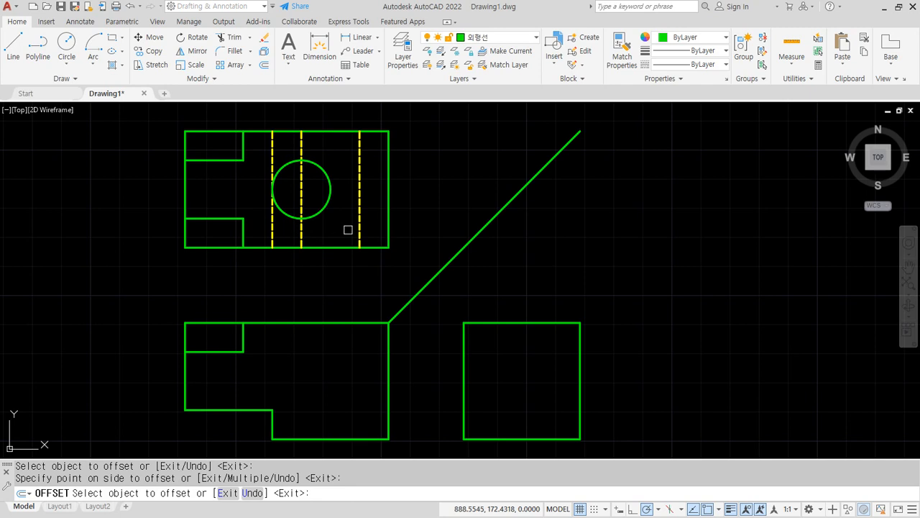
key("space")
Draw a sideways V from the centre dashed line's upper end through the right dashed line's midpoint to the centre line's lower end.
type("l")
key("space")
left_click(302, 131)
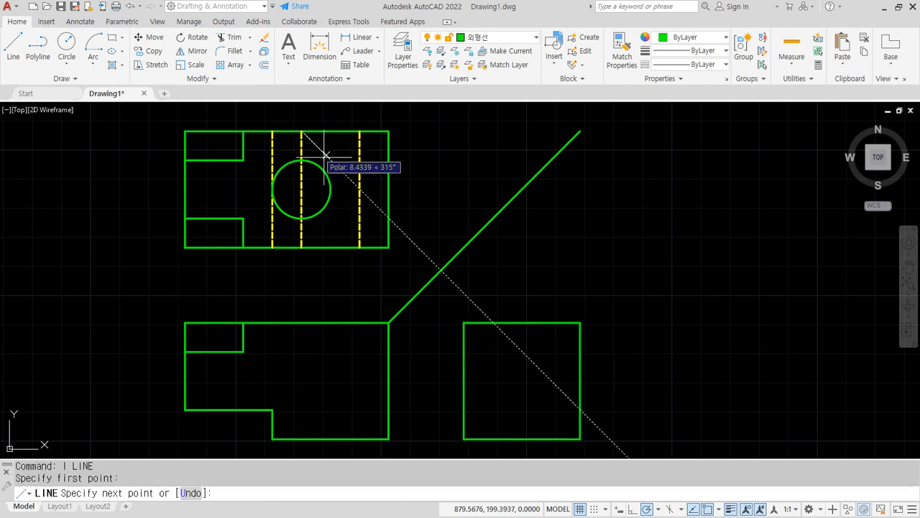
left_click(359, 189)
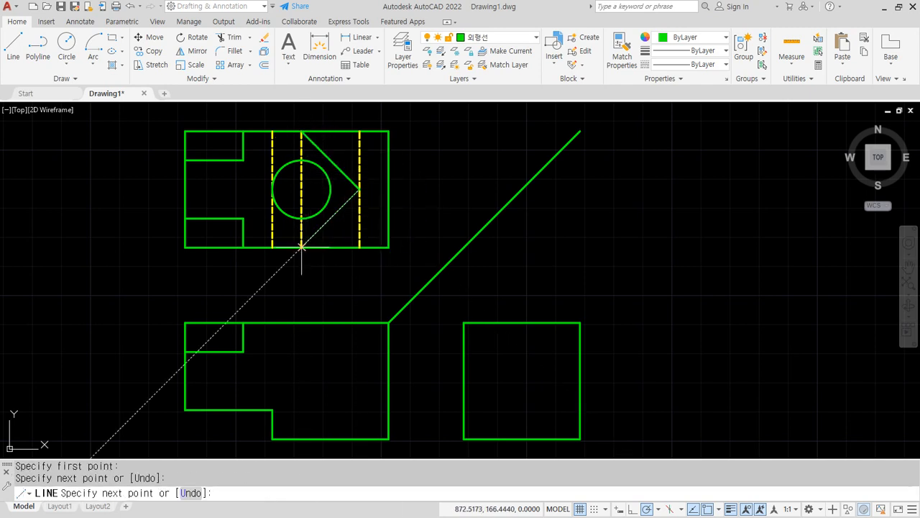
left_click(301, 247)
Copy the two slanted V lines from the centre dashed line's lower end to the right dashed line's lower end.
type("cp")
key("space")
left_click(324, 223)
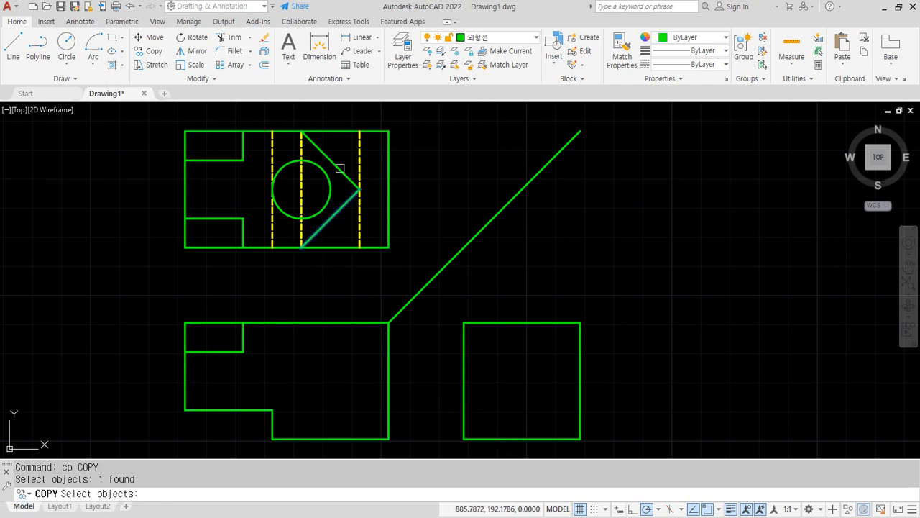
left_click(336, 166)
key("space")
left_click(301, 247)
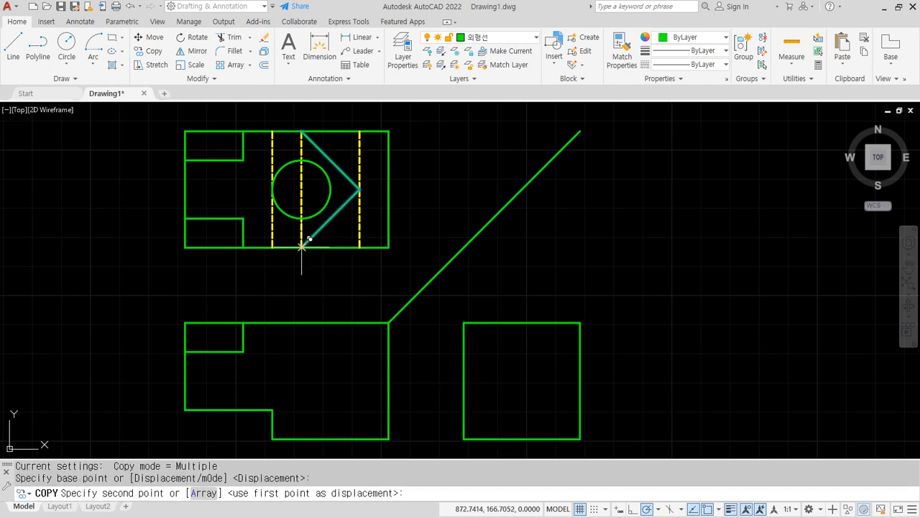
left_click(359, 247)
key("Escape")
Trim the copied V beyond the top view's right edge and cut off the outline's two right corners.
type("tr")
key("space")
left_click_drag(425, 164, 406, 223)
left_click_drag(409, 226, 370, 255)
mouse_move(412, 152)
left_mouse_down()
mouse_move(379, 117)
mouse_move(408, 157)
left_mouse_up()
key("space")
Erase the two dashed construction lines through the circle's centre and the V's tip.
left_click(359, 216)
left_click(301, 233)
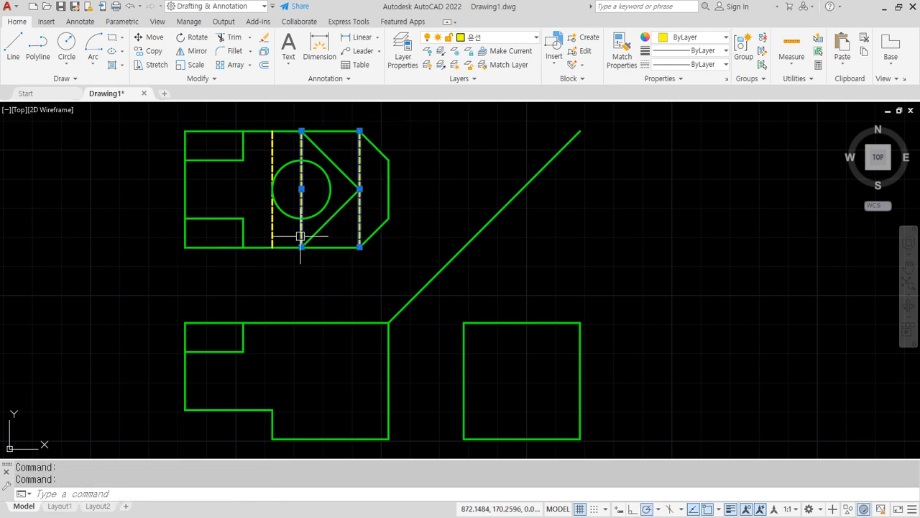
type("e")
key("space")
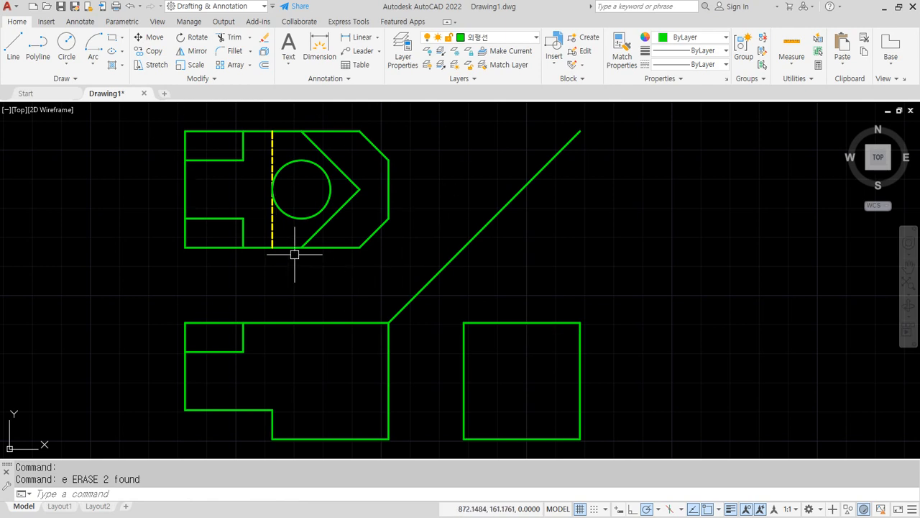
Draw a horizontal line from the V's tip to the top view's right edge.
type("l")
key("space")
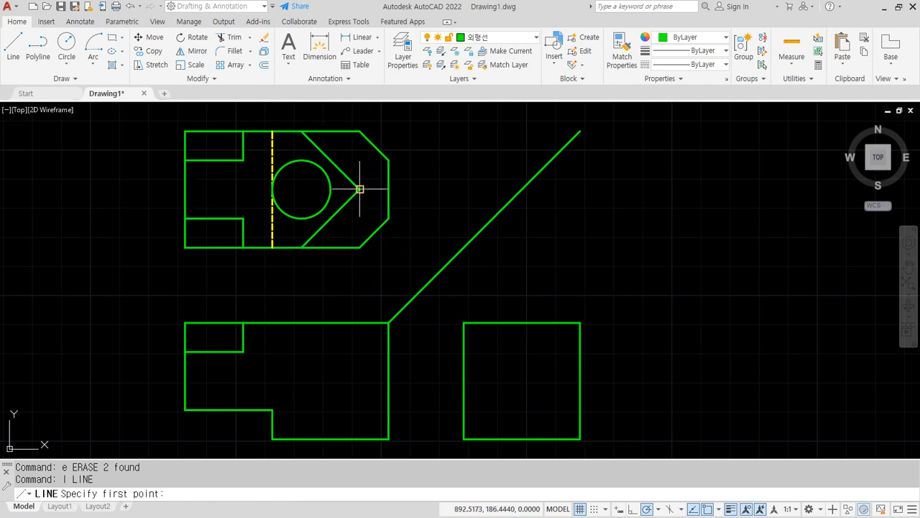
left_click(359, 189)
left_click(389, 189)
key("space")
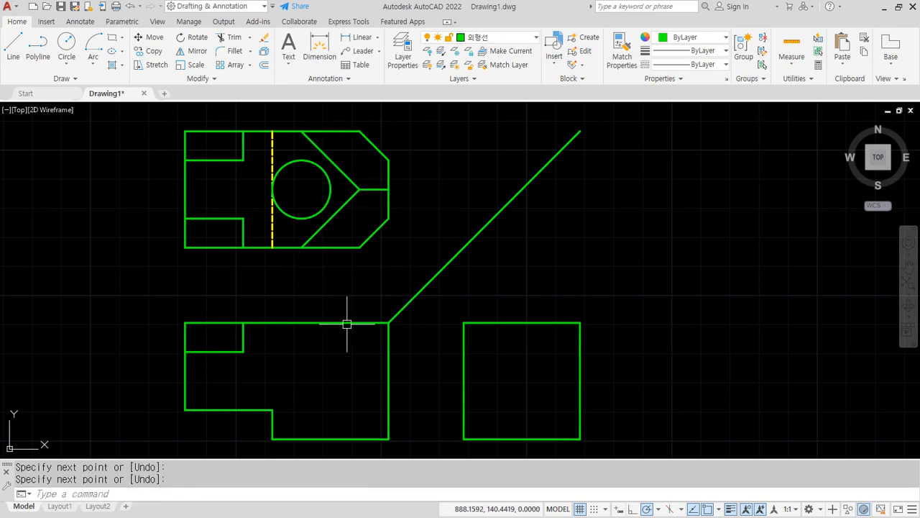
Draw two vertical lines in the front view, aligned with the circle's left and right quadrants, down to its lower edges.
type("l")
key("space")
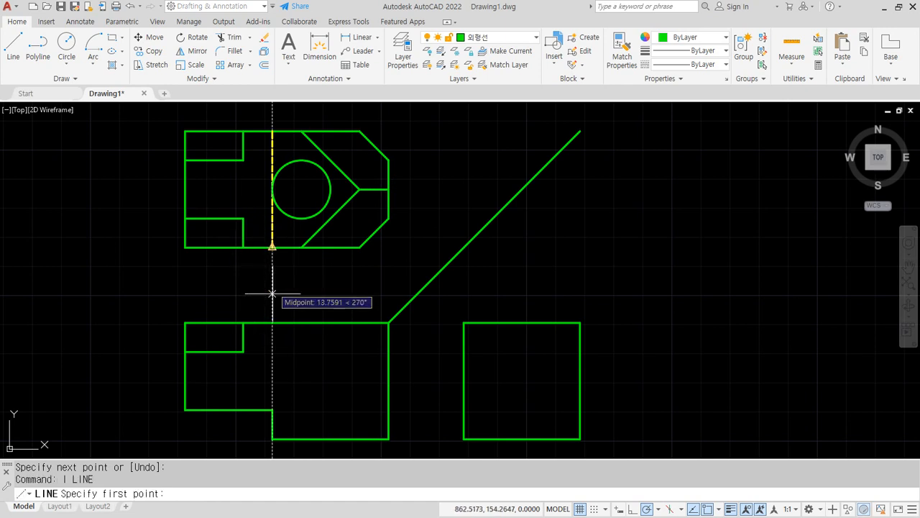
left_click(272, 322)
left_click(271, 410)
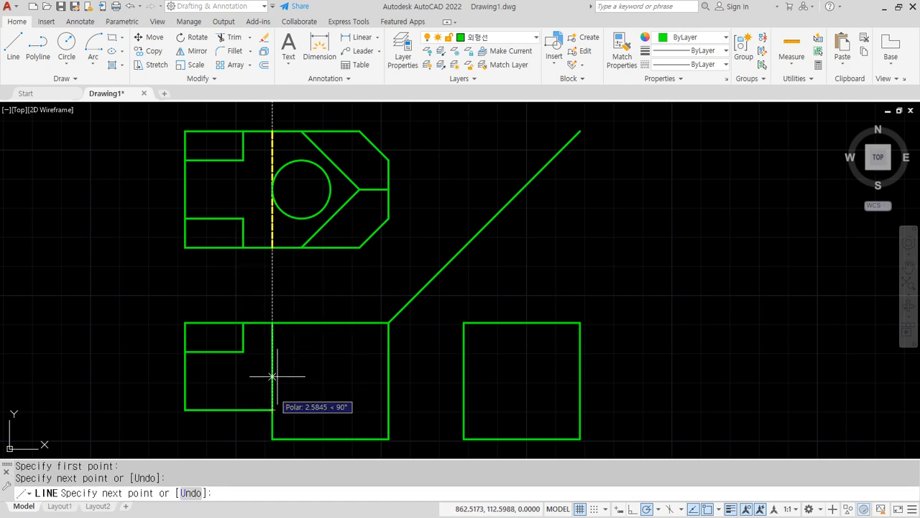
key("space")
key("space")
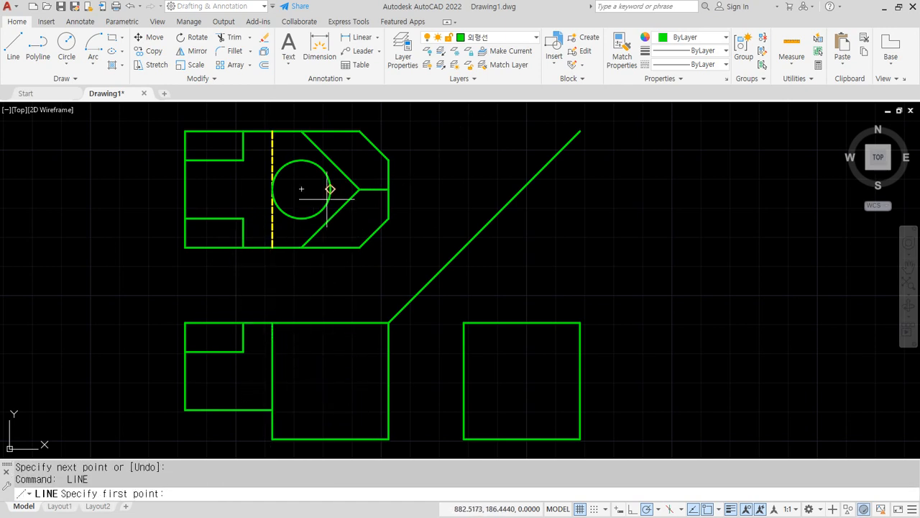
left_click(330, 322)
left_click(330, 439)
key("space")
Match the two new vertical lines in the front view to the top view's yellow dashed hidden line.
type("ma")
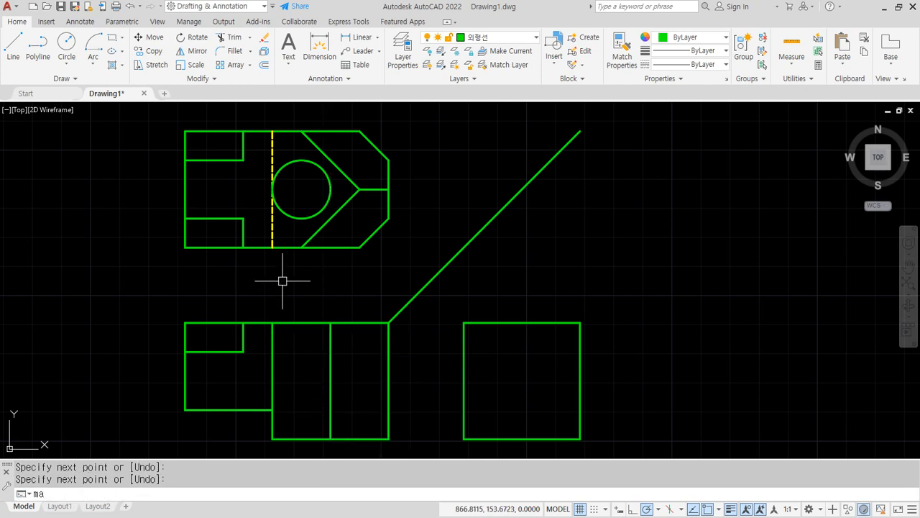
key("space")
left_click(268, 225)
left_click(335, 366)
left_click(267, 354)
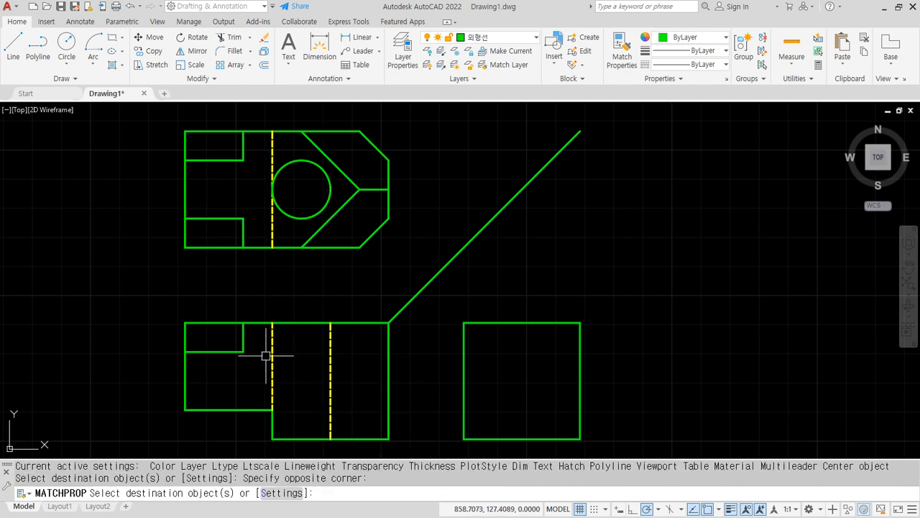
key("space")
Project the V's lower end and the chamfer corner into the front view and connect the projected points with a slanted line.
type("l LINE")
key("space")
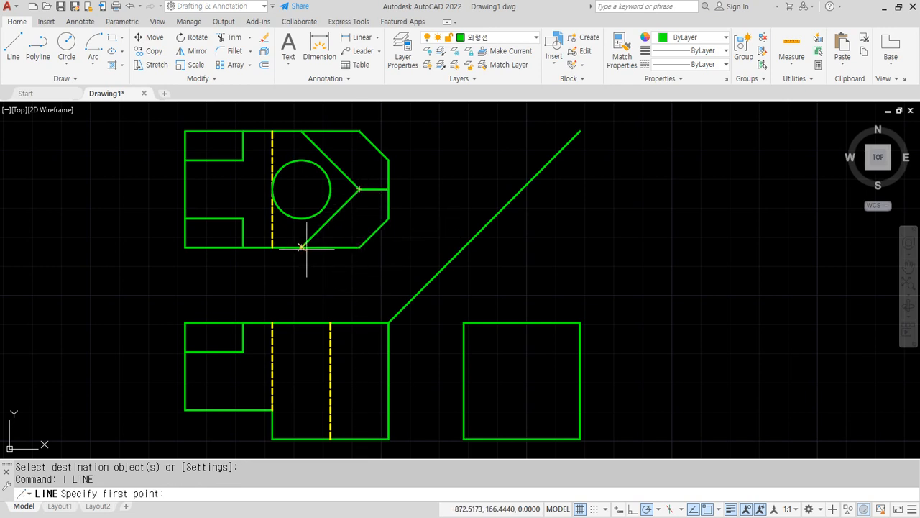
left_click(301, 247)
left_click(301, 323)
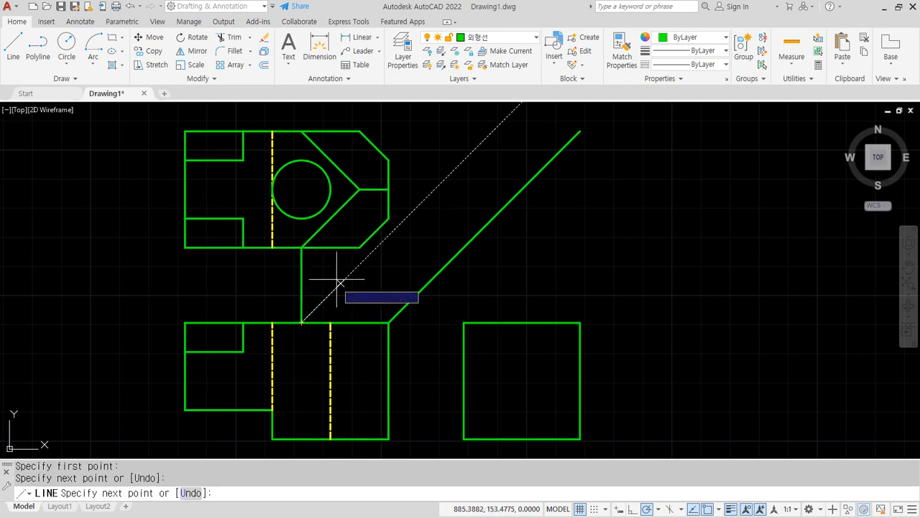
key("space")
key("space")
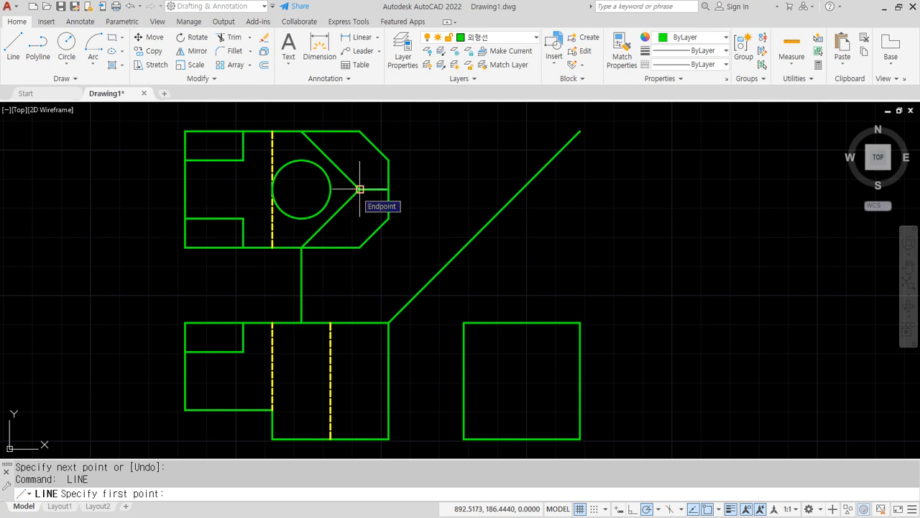
left_click(360, 246)
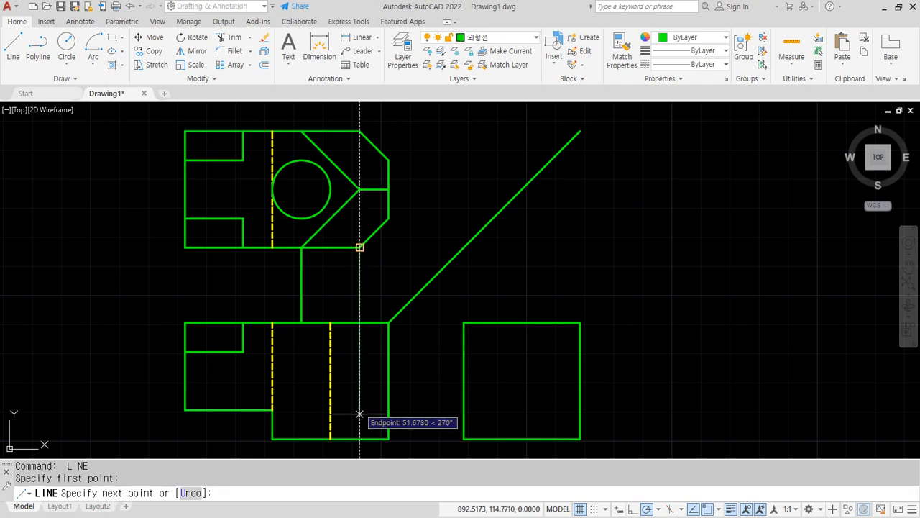
left_click(360, 439)
left_click(301, 323)
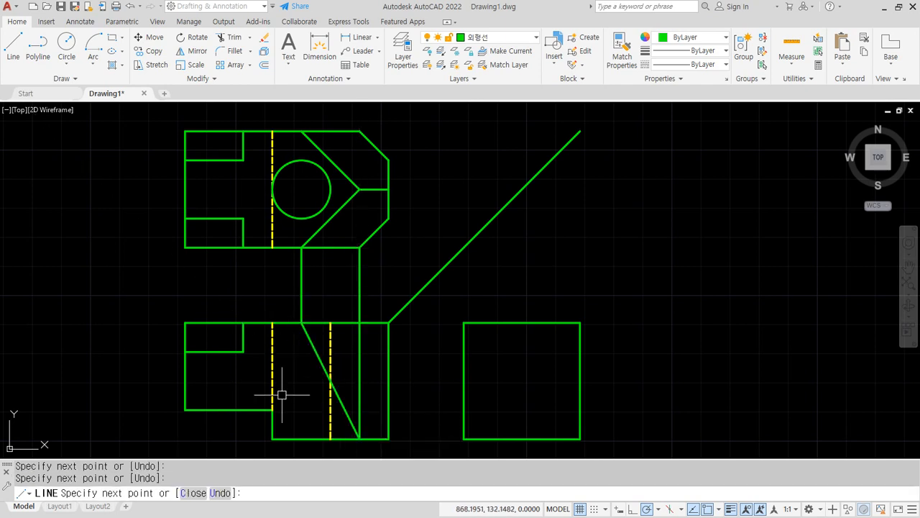
key("space")
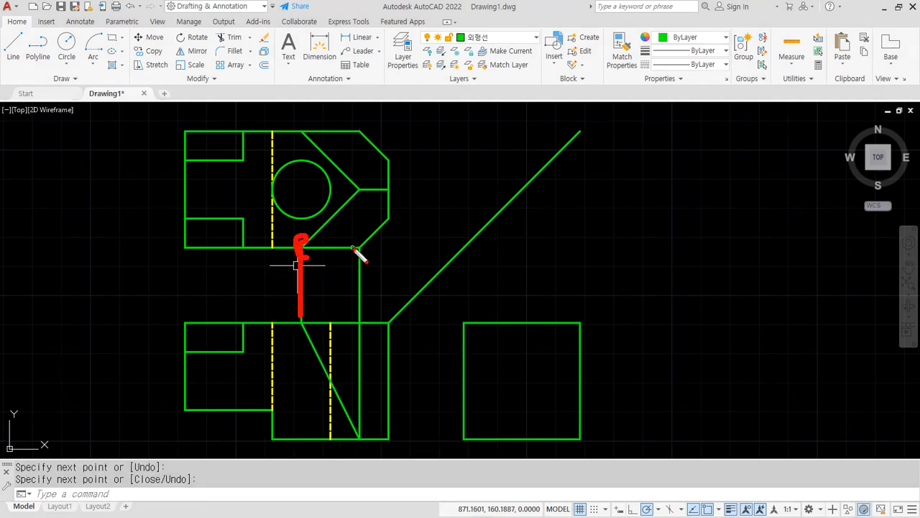
Erase the two vertical projection lines between the top and front views.
left_click_drag(360, 248, 361, 429)
left_click(376, 277)
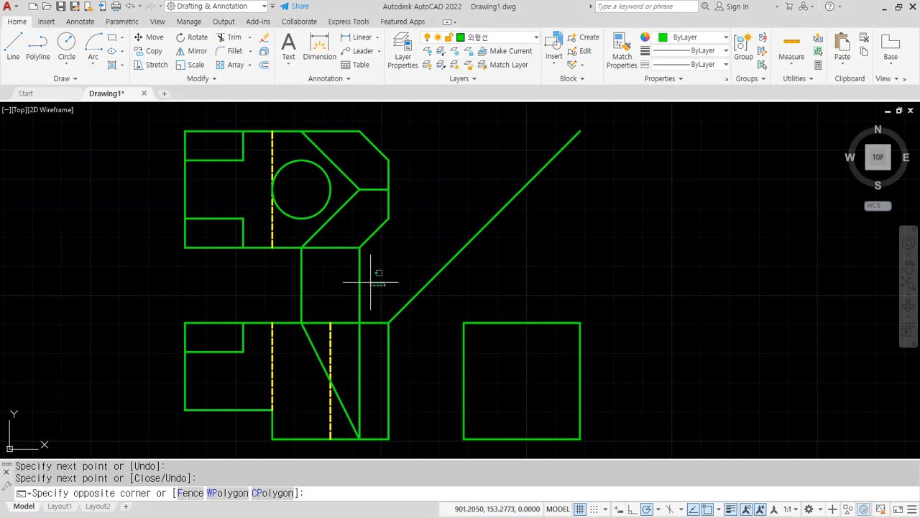
left_click(286, 263)
key("Return")
type("cp")
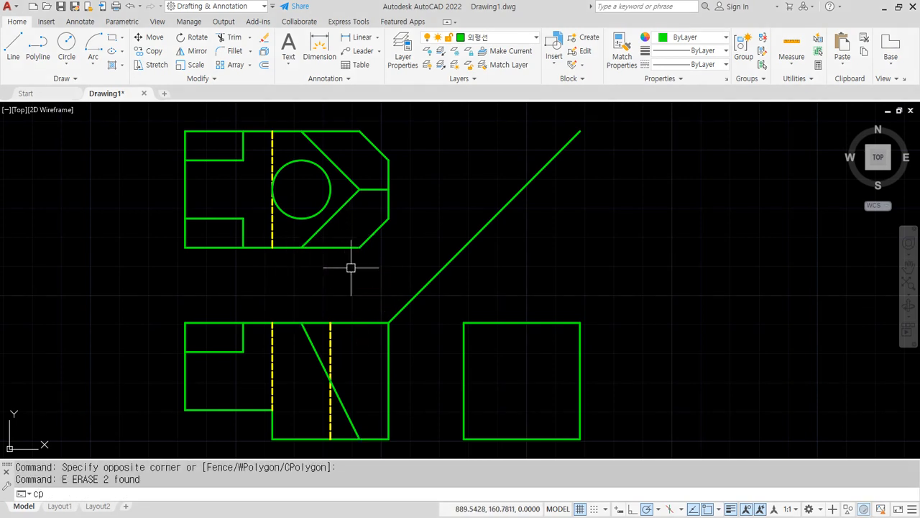
key("Return")
key("Escape")
Draw a vertical projection line from the V's tip down to the front view's top edge.
type("l")
key("Return")
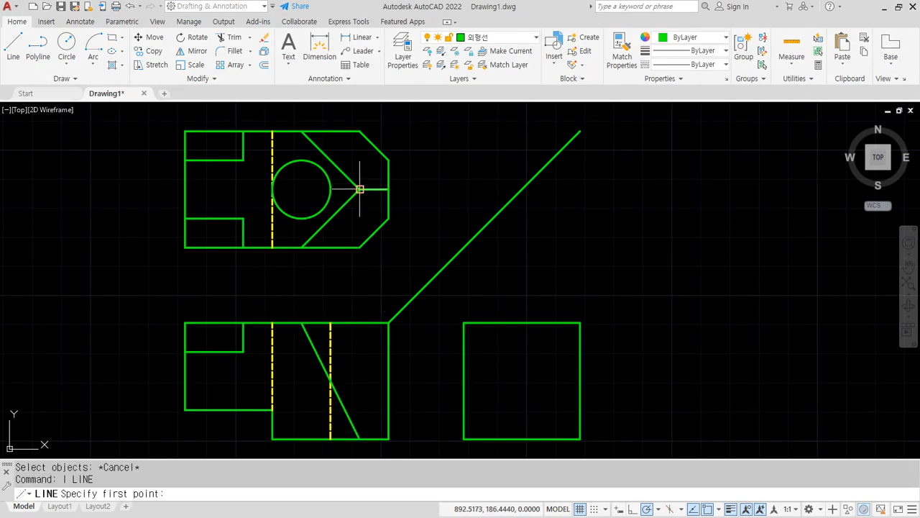
left_click(359, 189)
left_click(360, 322)
key("Return")
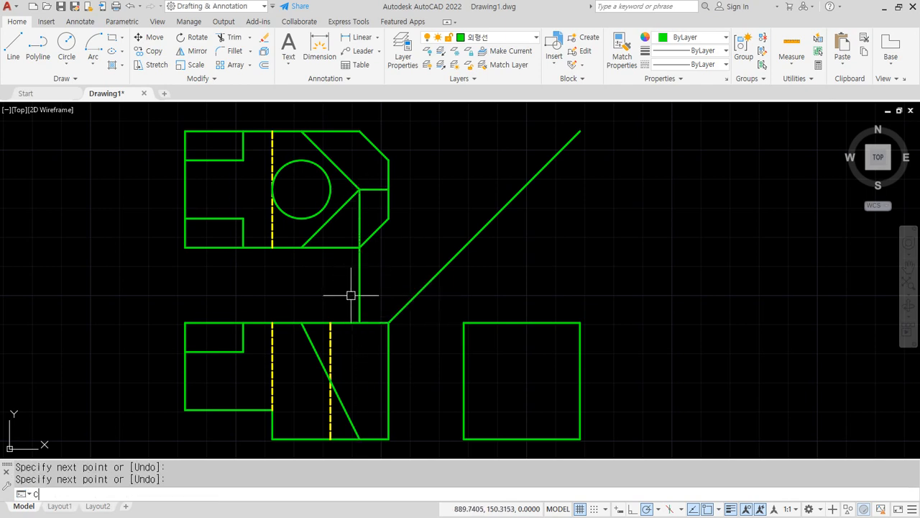
Copy the front view's slanted line from its upper end to the lower end of the projection line.
type("cp")
key("Return")
left_click(308, 346)
key("Return")
left_click(302, 323)
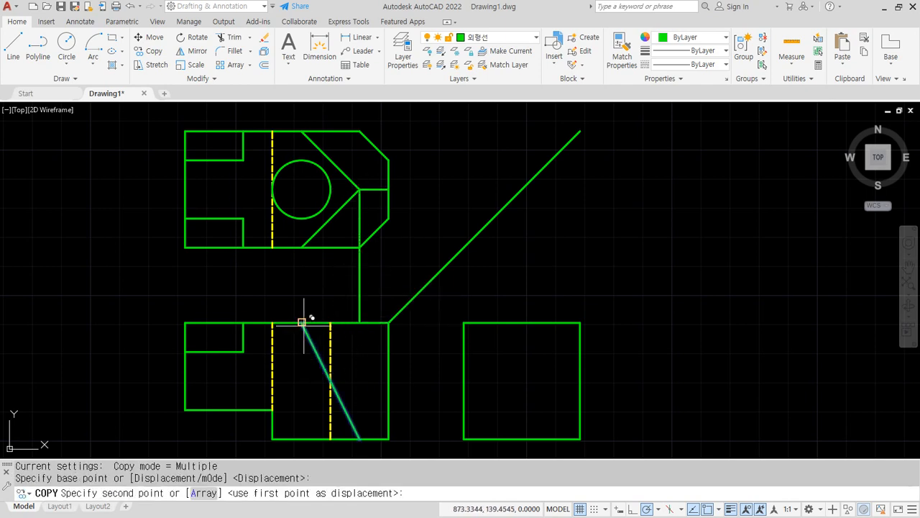
left_click(359, 322)
key("Return")
Trim the copied slanted line and the front view's upper right corner, and erase the vertical projection line.
type("tr")
key("Return")
left_click(405, 412)
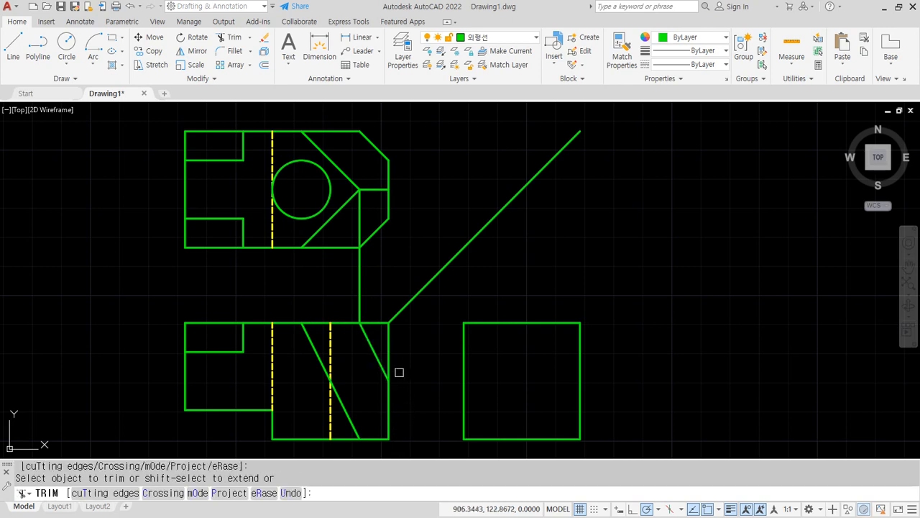
left_click(374, 323)
key("Return")
left_click(359, 284)
type("e")
key("Return")
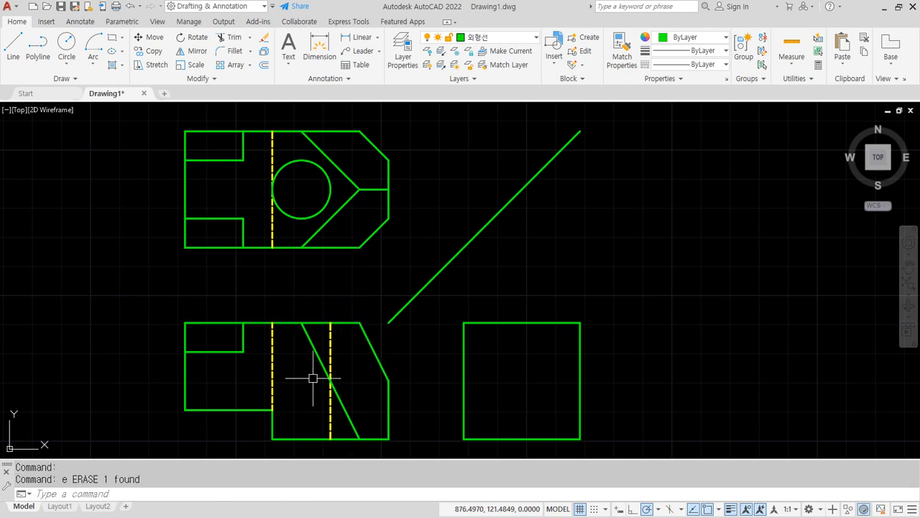
Draw a vertical centre line in the side view from the top edge's midpoint to the bottom edge's midpoint.
middle_click_drag(461, 390, 412, 378)
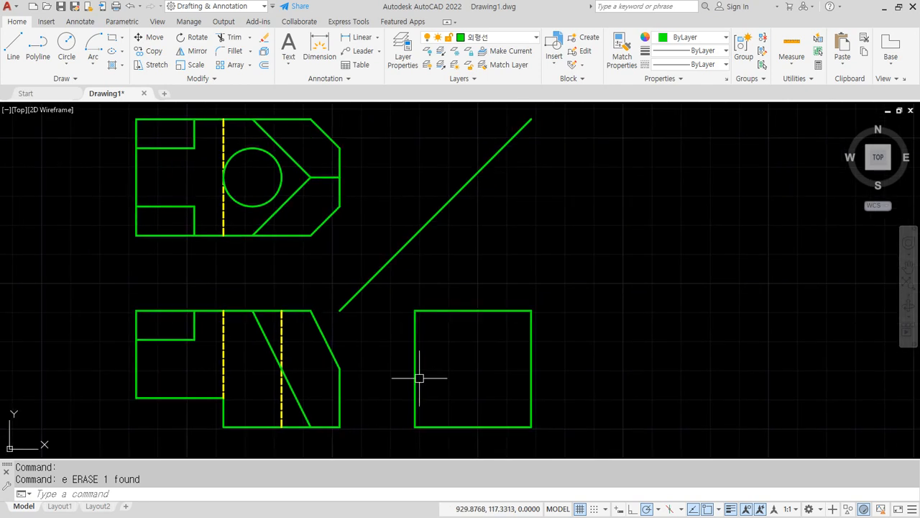
type("l")
key("Return")
left_click(472, 311)
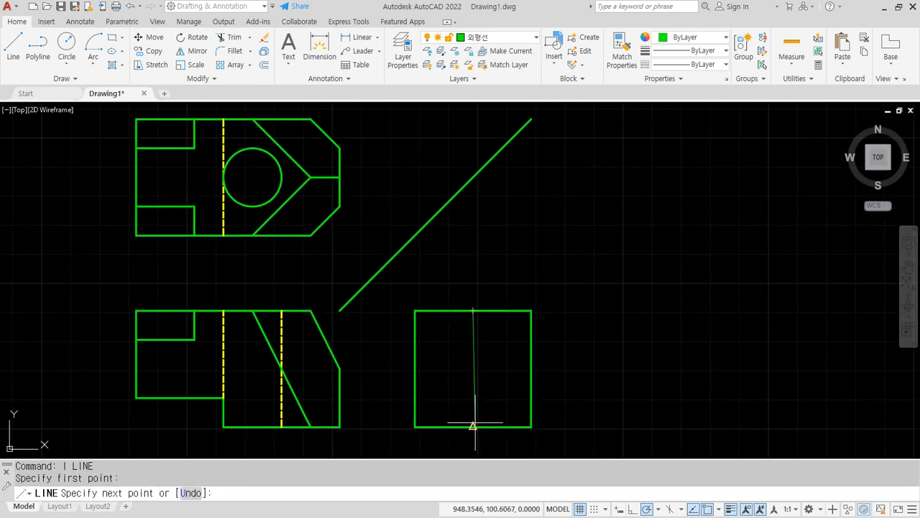
left_click(473, 427)
key("Return")
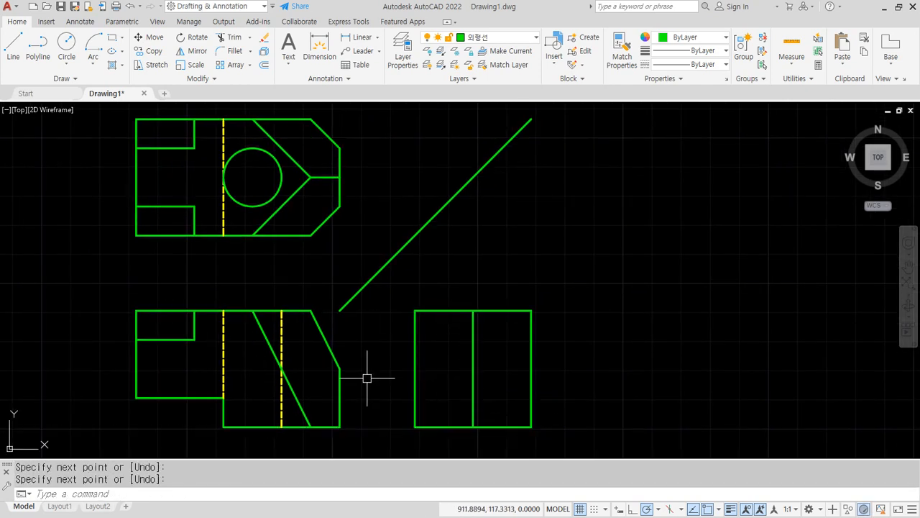
Draw a horizontal projection line from the lower end of the front view's sloped corner to the side view's centre line.
type("l")
key("Return")
left_click(339, 369)
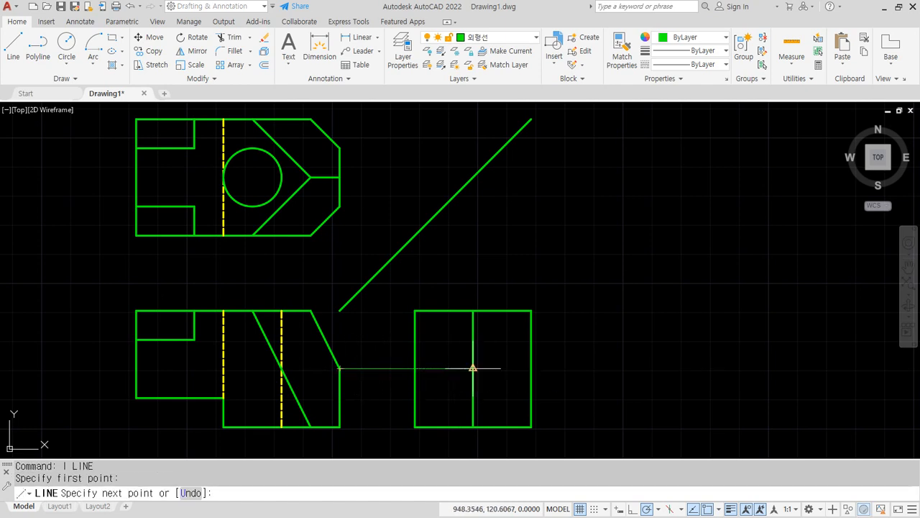
left_click(472, 368)
key("Return")
Offset the side view's vertical centre line by 10 to both sides.
type("o")
key("Return")
type("10")
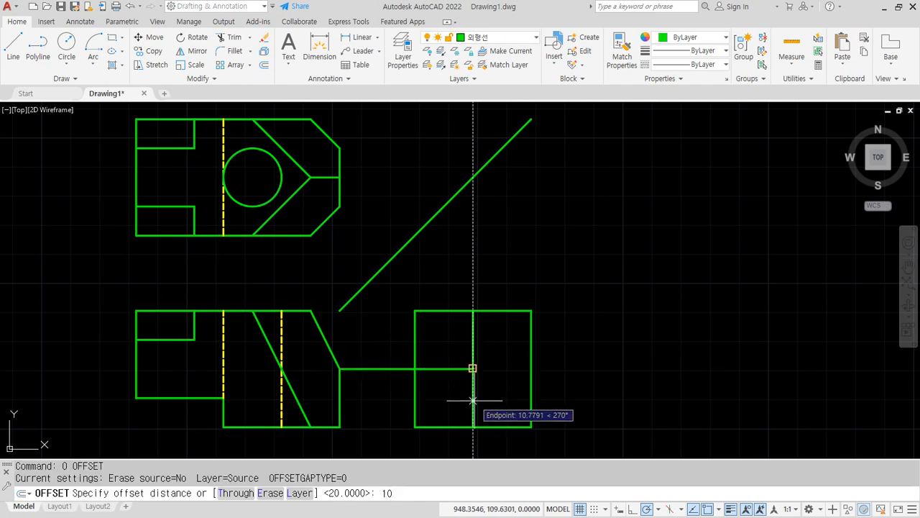
key("Return")
left_click(473, 396)
left_click(458, 397)
left_click(473, 396)
left_click(498, 399)
key("Return")
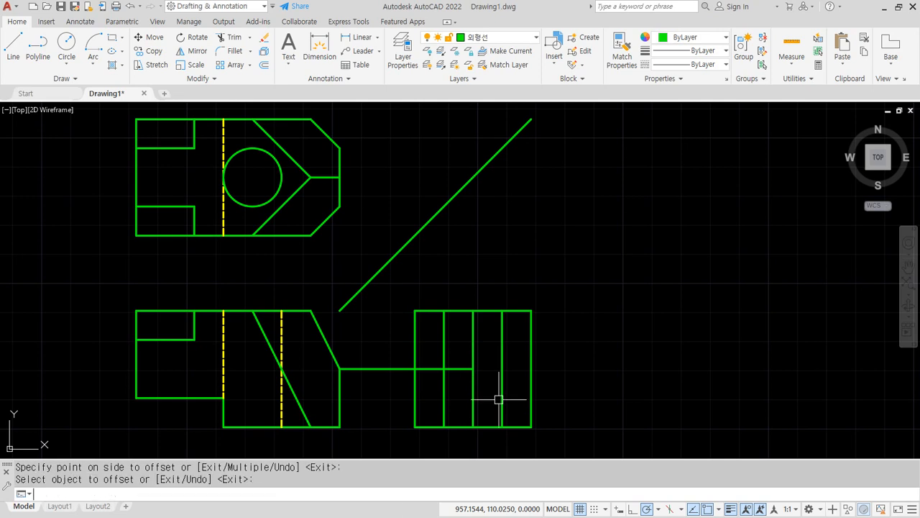
Draw an inverted V in the side view from the offset lines' lower ends to the centre line's midpoint.
type("l")
key("Return")
left_click(443, 427)
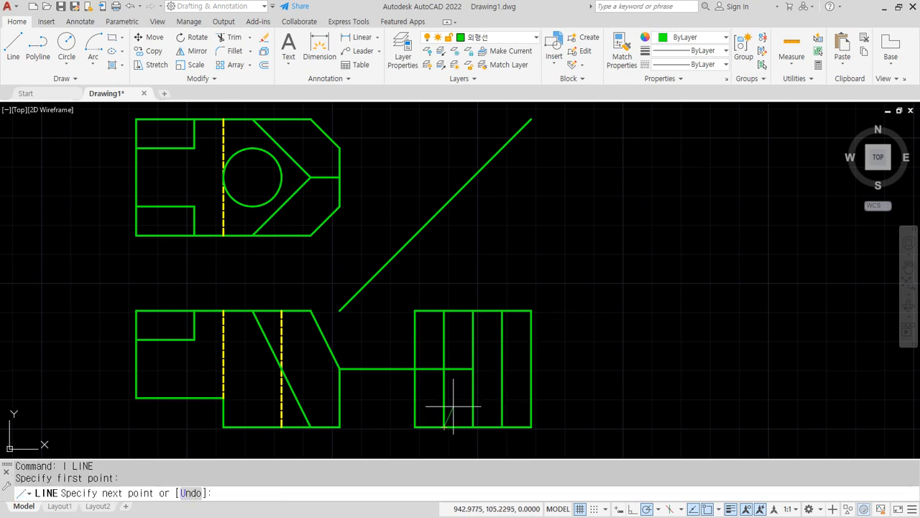
left_click(472, 369)
left_click(502, 427)
key("Return")
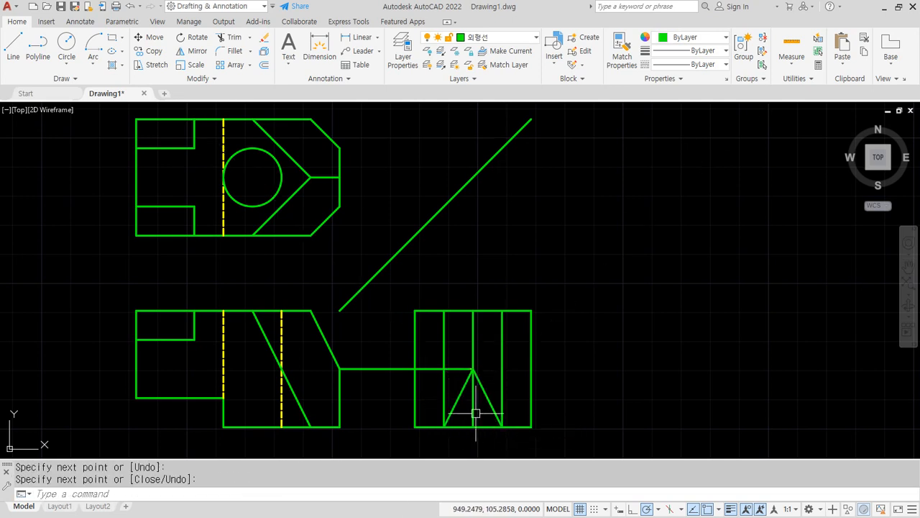
Trim the side view's centre line below the inverted V's apex and erase the horizontal projection line.
type("tr")
key("Return")
key("Return")
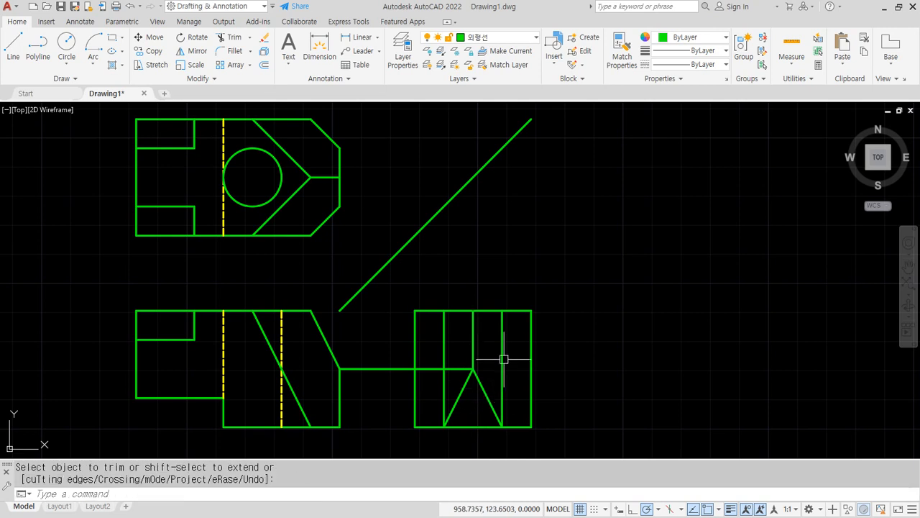
left_click(455, 368)
type("e")
key("Return")
Match the side view's two offset vertical lines to the front view's yellow dashed hidden line.
type("ma")
key("Return")
left_click(282, 341)
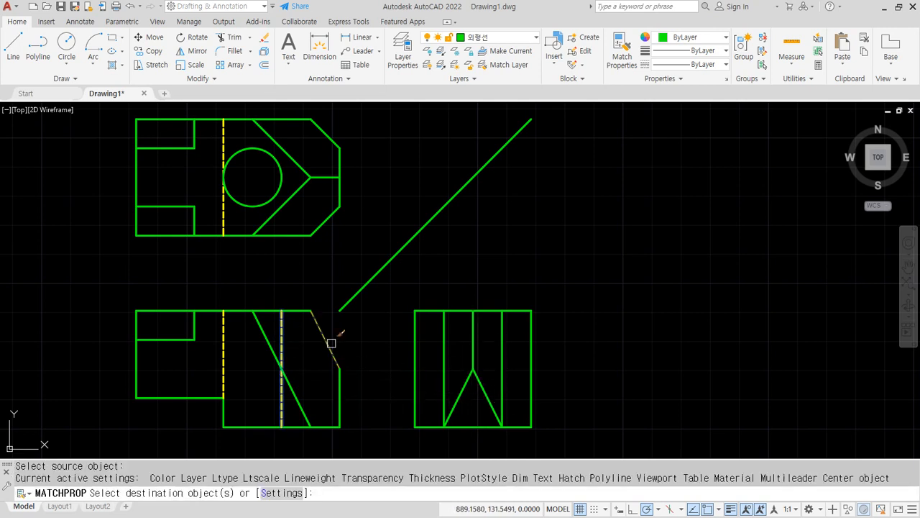
left_click(442, 350)
left_click(497, 351)
left_click(505, 361)
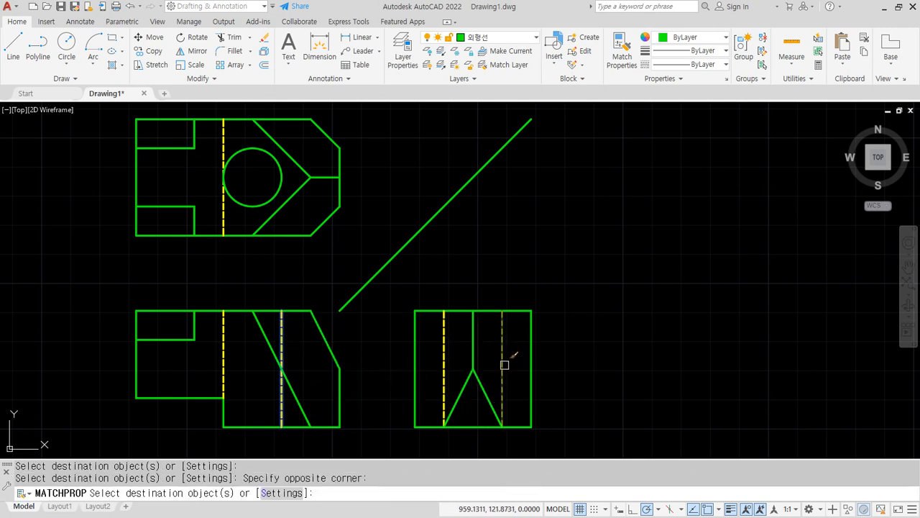
left_click(505, 369)
key("Return")
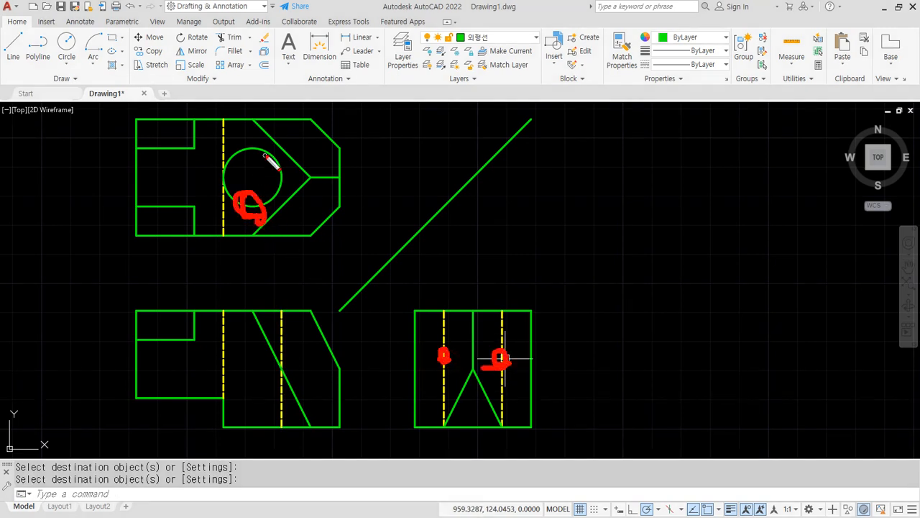
left_click_drag(281, 323, 291, 409)
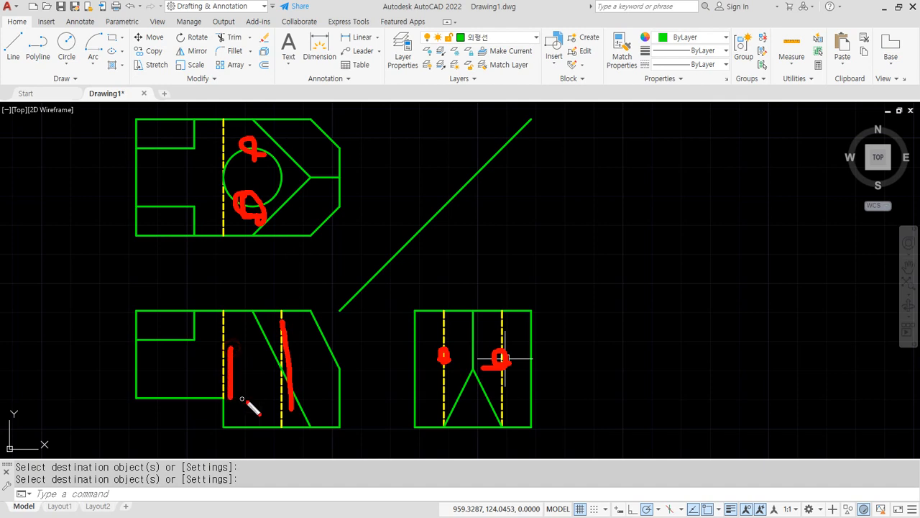
key("Escape")
Offset the side view's left edge and top edge inward by 10.
type("o")
key("Return")
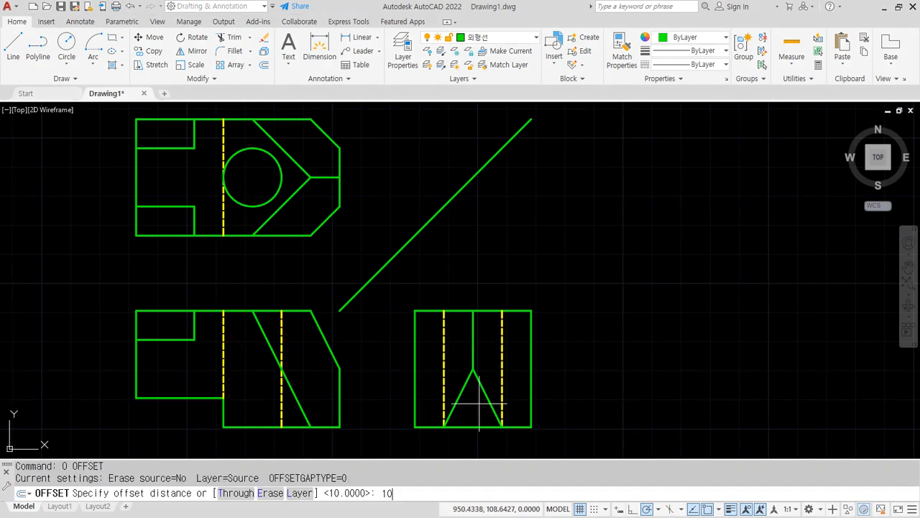
key("Return")
left_click(419, 351)
left_click(430, 337)
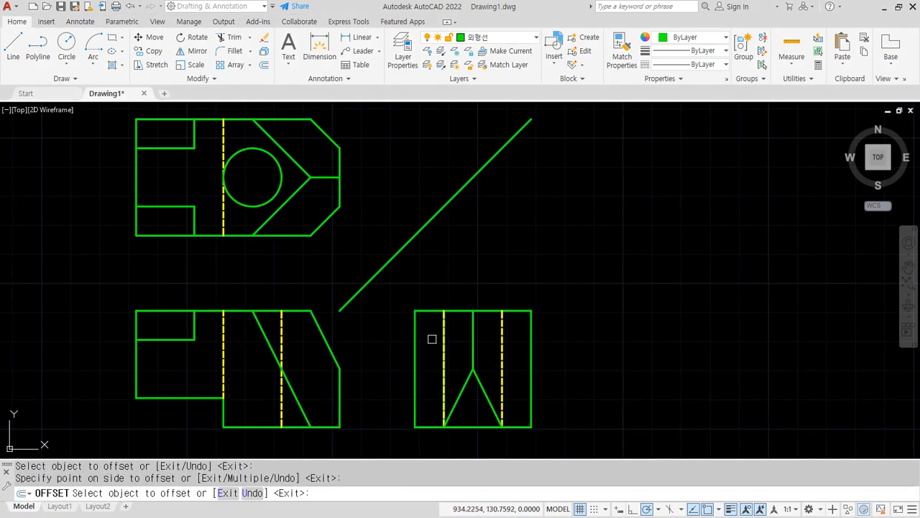
scroll(431, 336, "up", 2)
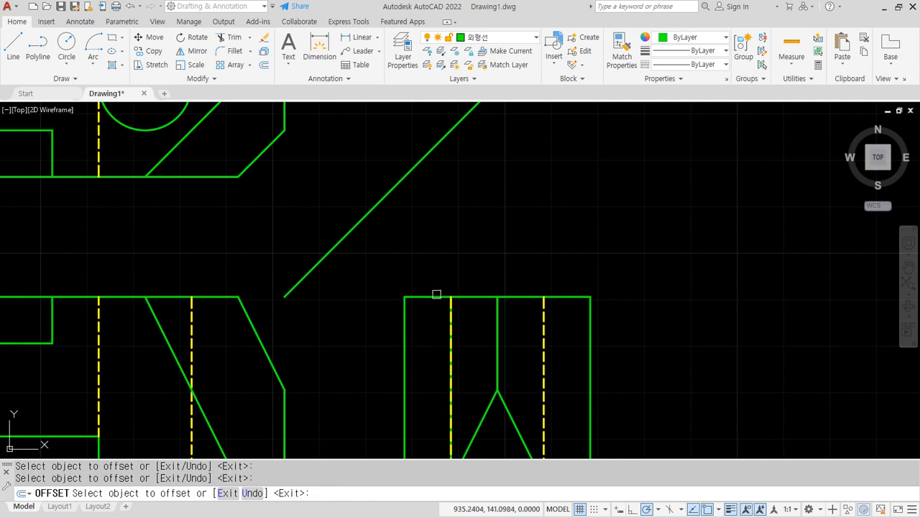
left_click(437, 294)
left_click(431, 329)
key("Return")
Draw a diagonal in the side view from the left inner vertical's top end to the left edge at the offset horizontal line.
type("l")
key("Return")
left_click(450, 297)
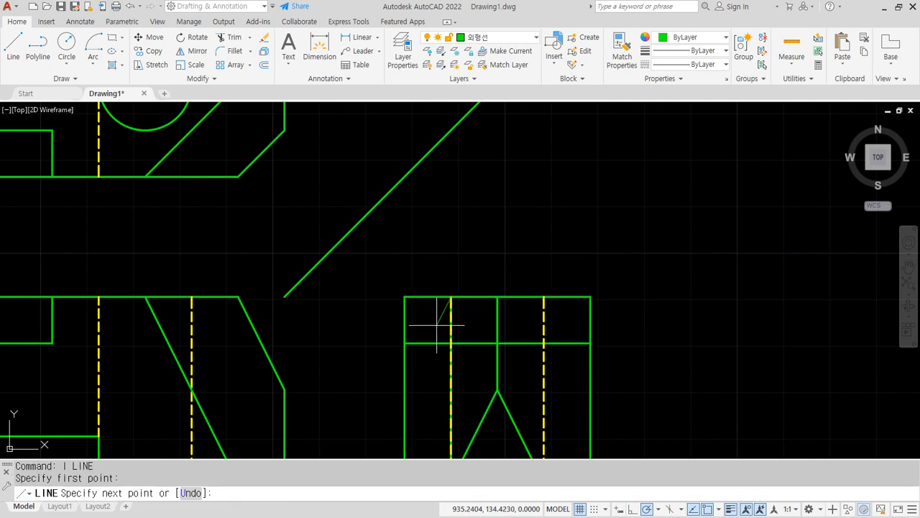
left_click(405, 343)
key("Return")
Erase the side view's offset horizontal line and the duplicate dashed line overlapping the left inner vertical.
left_click(464, 343)
left_click(451, 368)
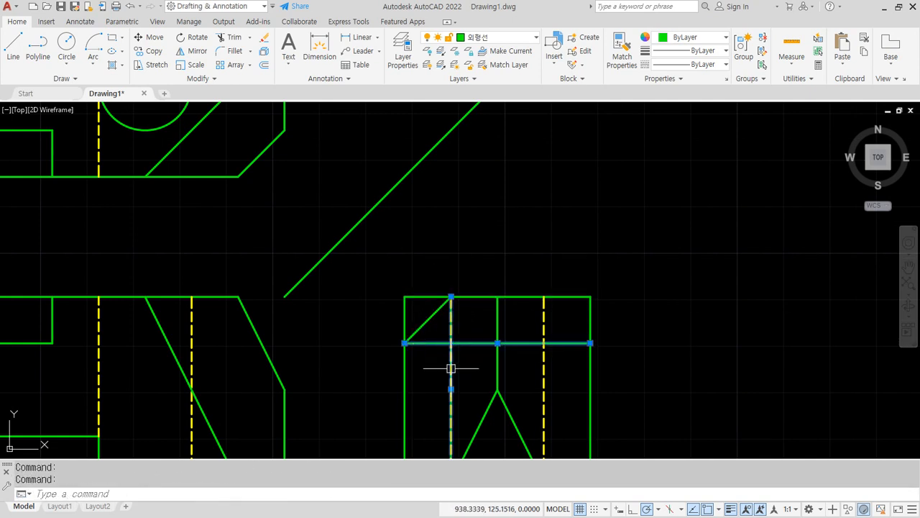
type("e")
key("Return")
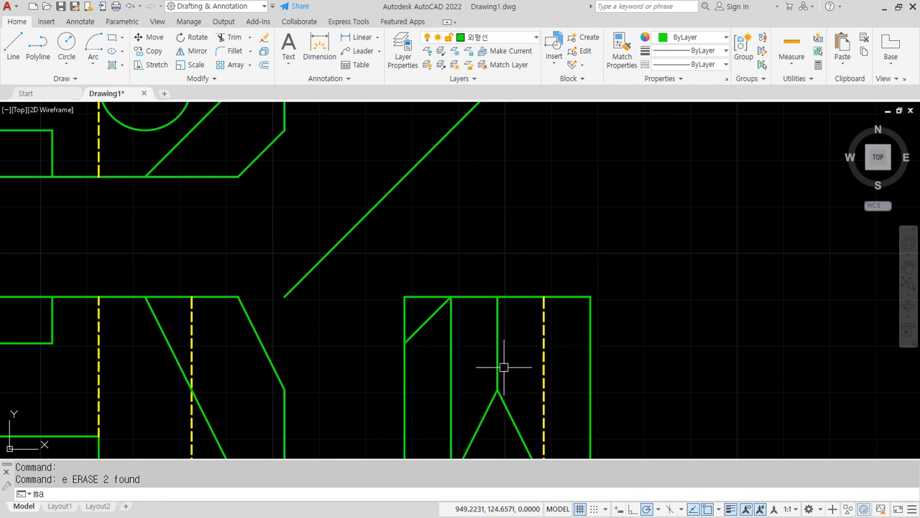
Match the side view's left inner vertical and left corner diagonal to the right yellow dashed hidden line.
type("ma")
key("Return")
left_click(543, 352)
left_click(452, 344)
left_click(429, 319)
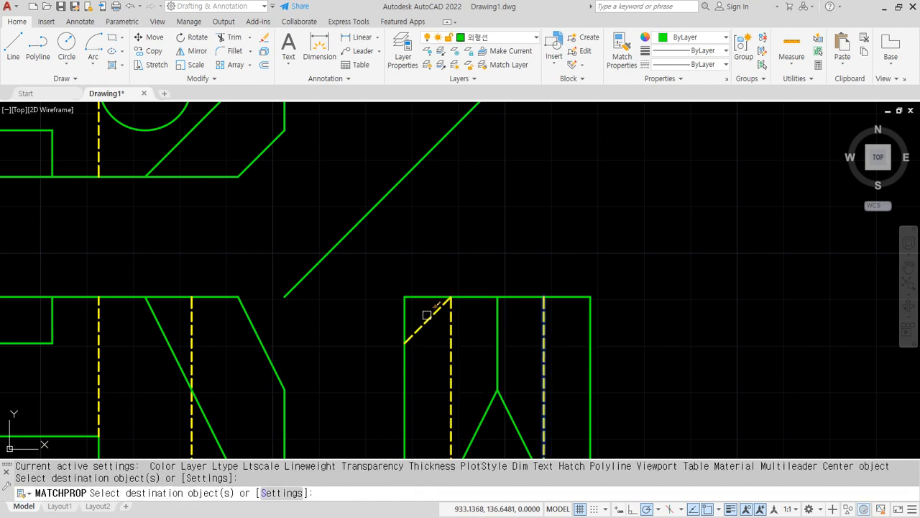
key("Return")
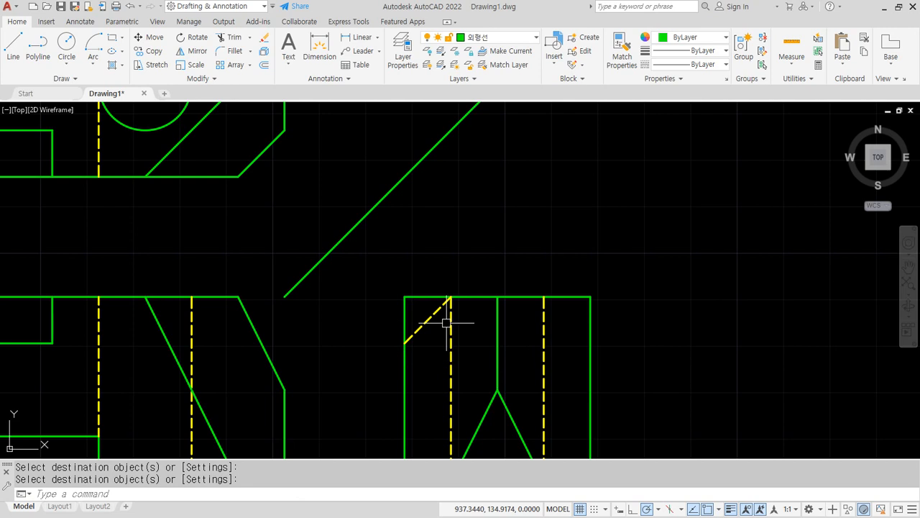
Chamfer the side view's upper-right corner with both distances 10 in No trim mode.
type("cha")
key("Return")
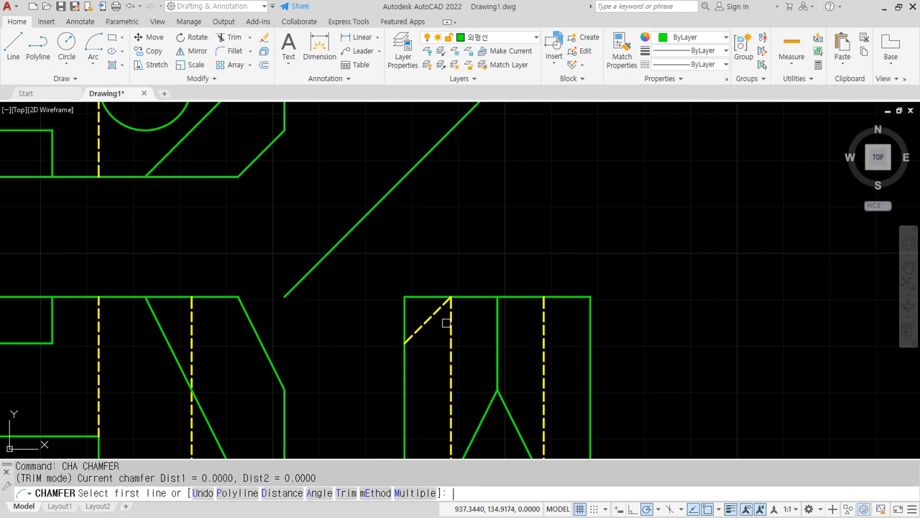
left_click(282, 492)
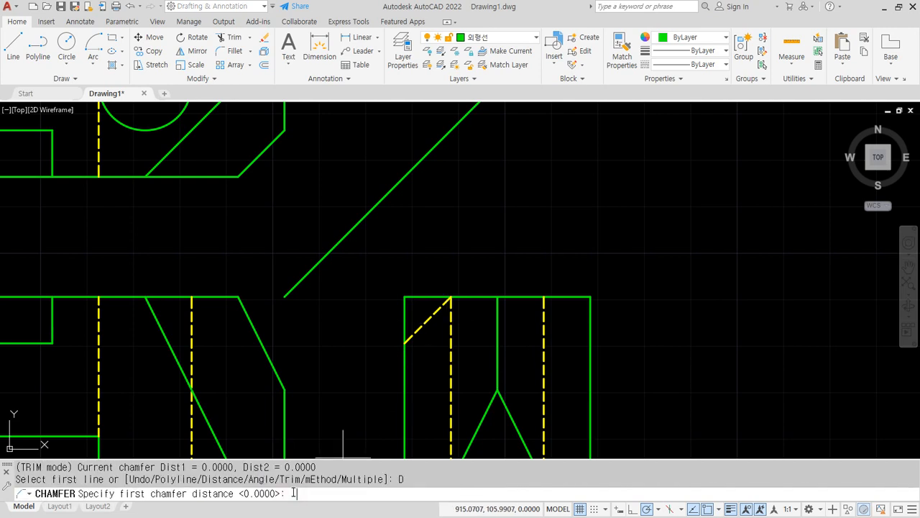
type("10")
key("Return")
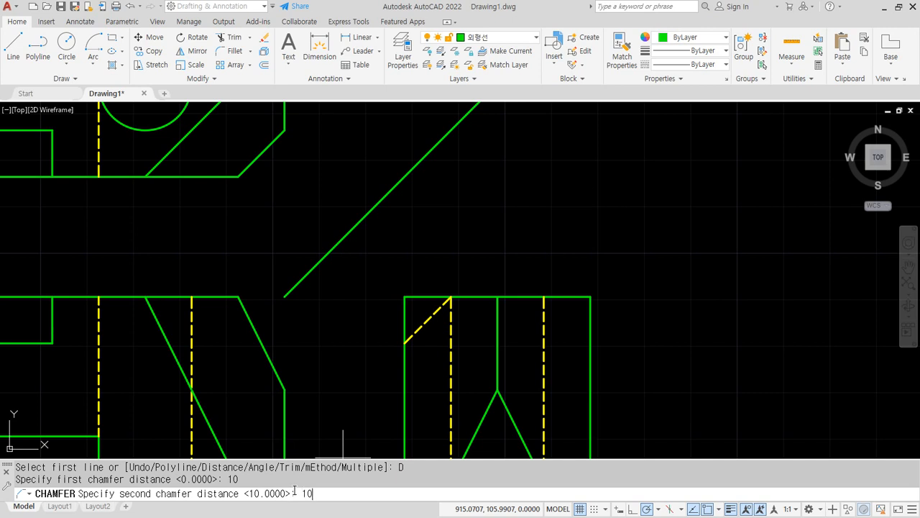
type("10")
key("Return")
left_click(345, 493)
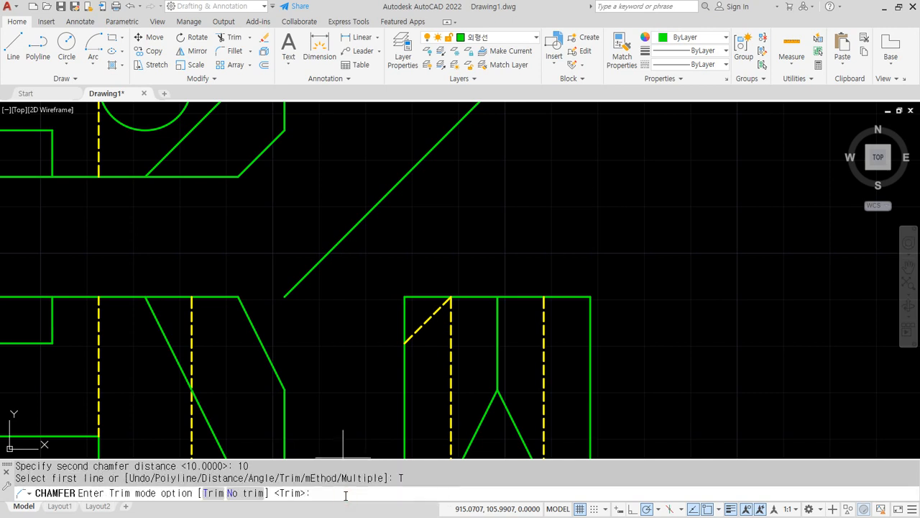
left_click(245, 493)
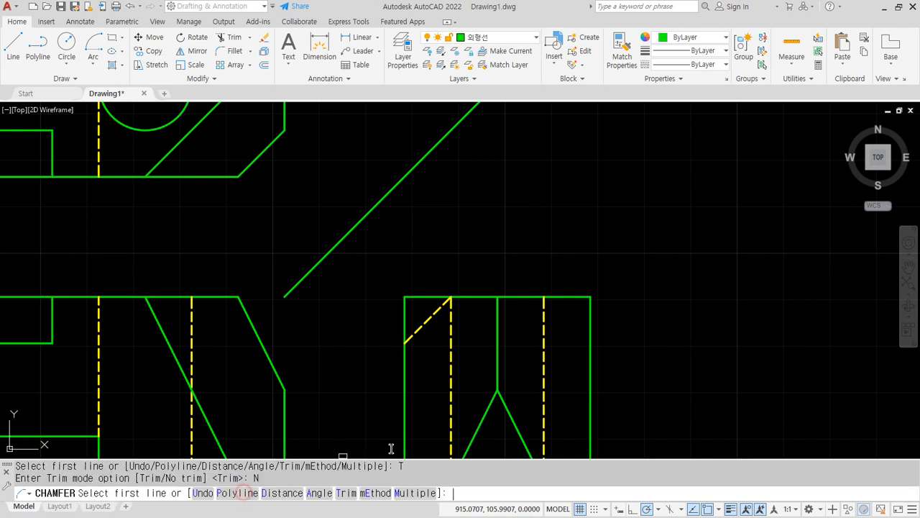
left_click(571, 300)
left_click(591, 349)
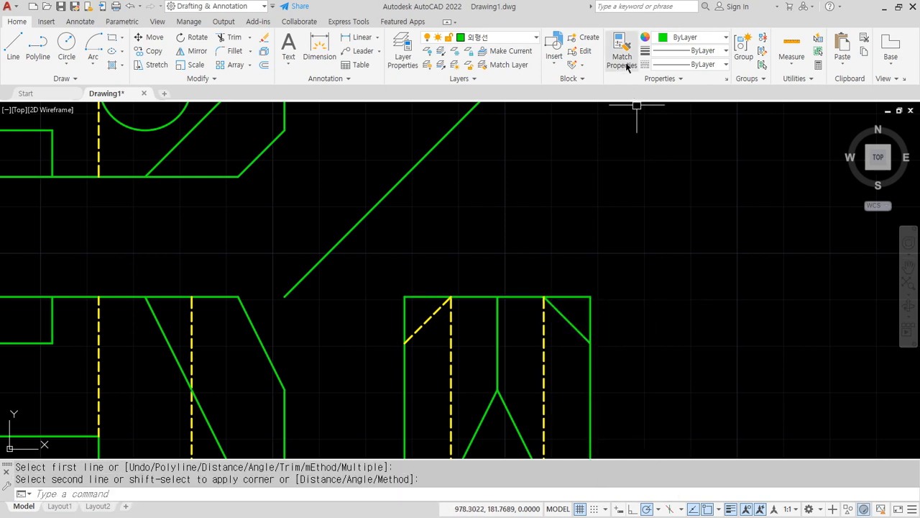
left_click_drag(566, 294, 598, 280)
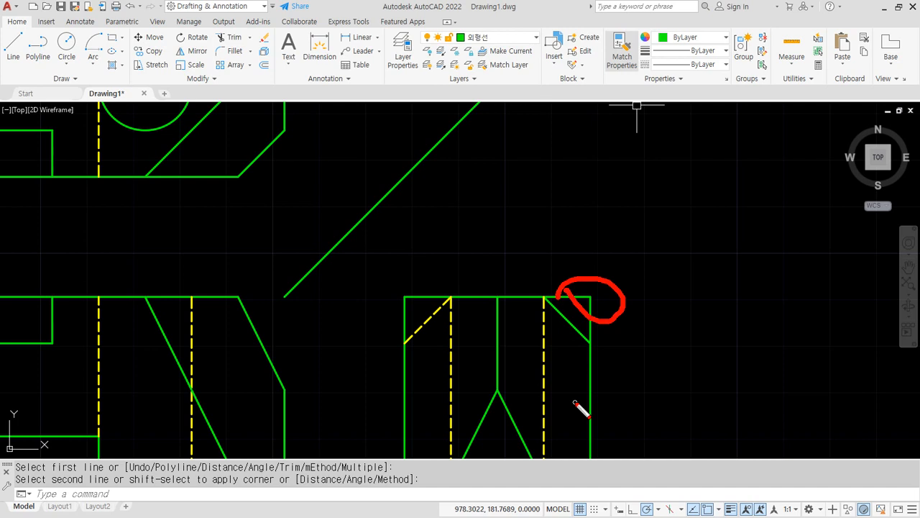
key("Escape")
Match the side view's upper-right chamfer line to the adjacent yellow dashed hidden line.
type("ma")
key("Return")
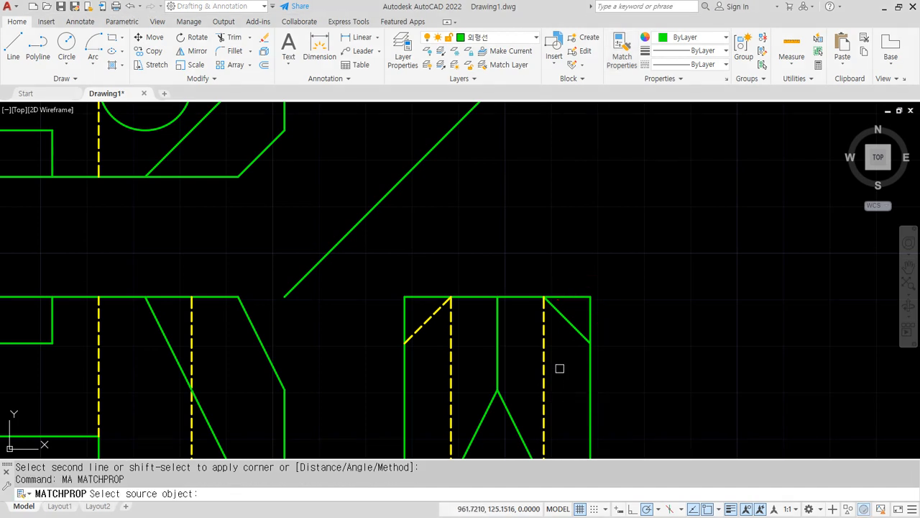
left_click(545, 353)
left_click(569, 321)
key("Return")
scroll(604, 341, "down", 3)
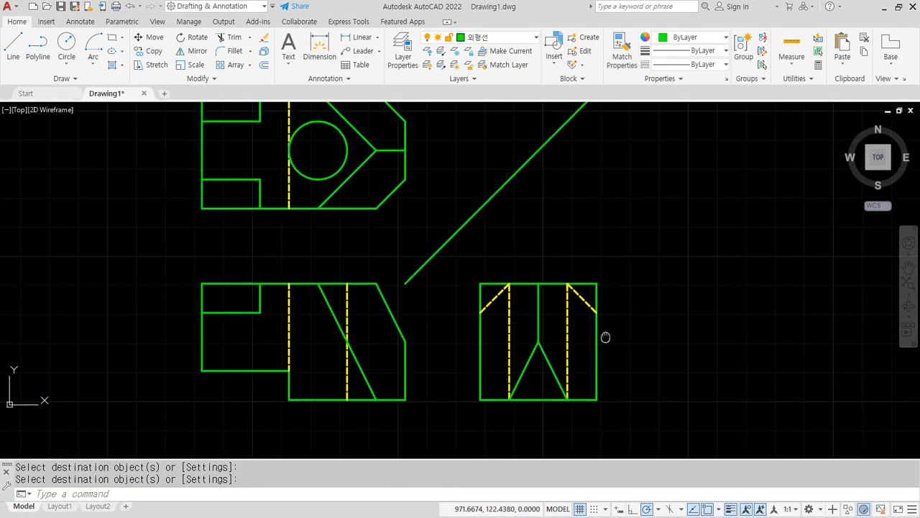
Draw a horizontal line across the full width of the side view at the height of the front view's lower-left step.
type("l")
key("Return")
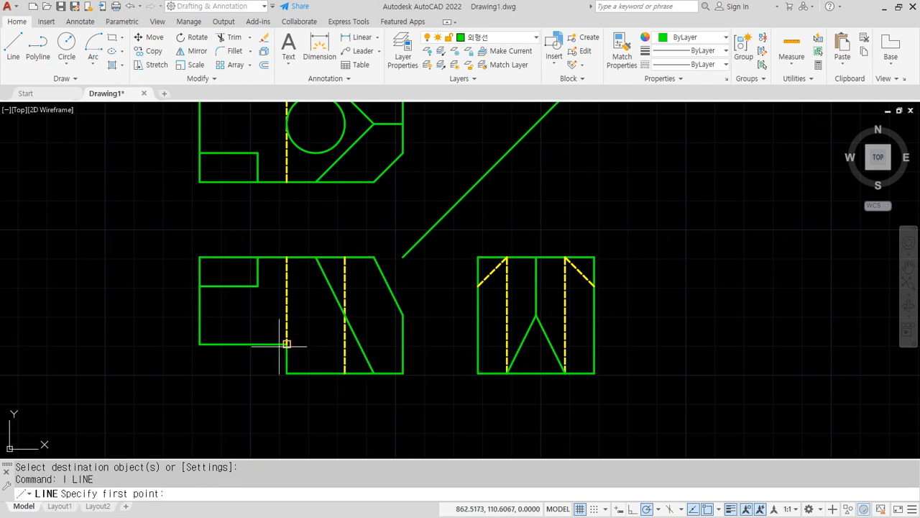
left_click(478, 343)
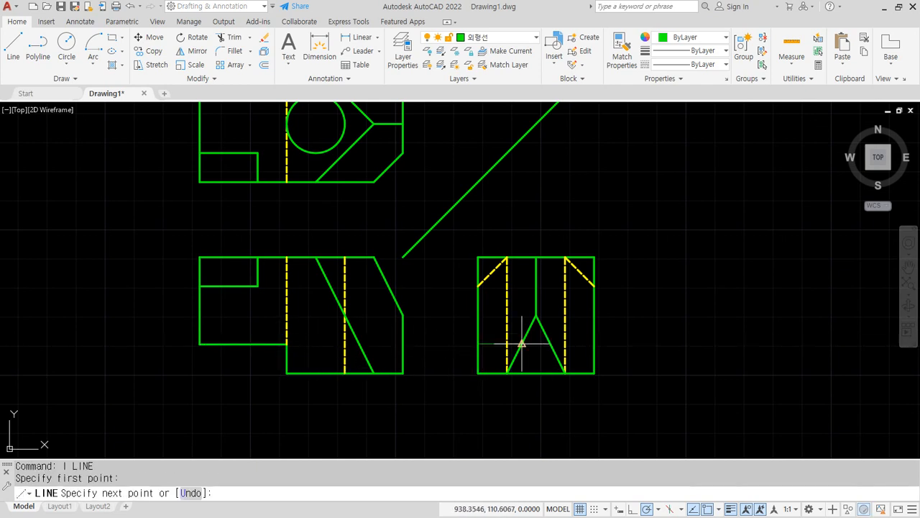
left_click(594, 344)
Match the side view's new horizontal line to the yellow dashed diagonal so it becomes a hidden line.
type("ma")
key("Return")
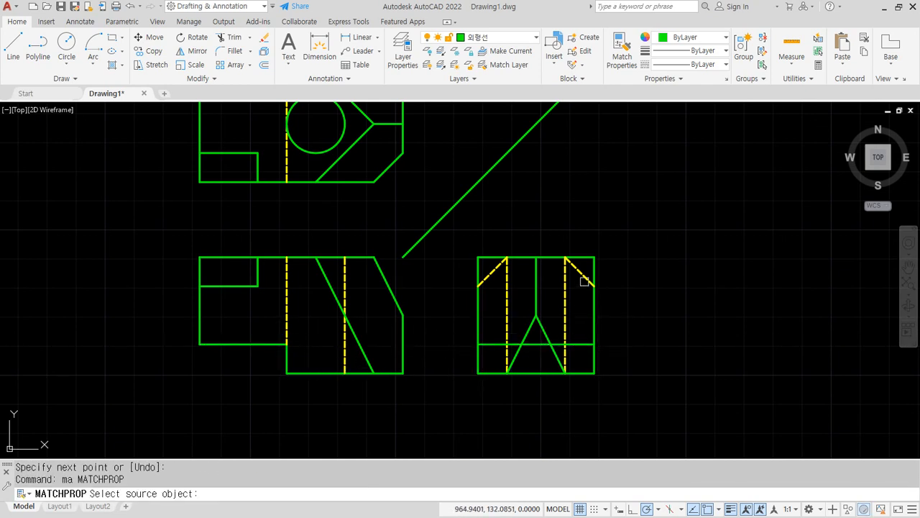
left_click(580, 272)
left_click(586, 344)
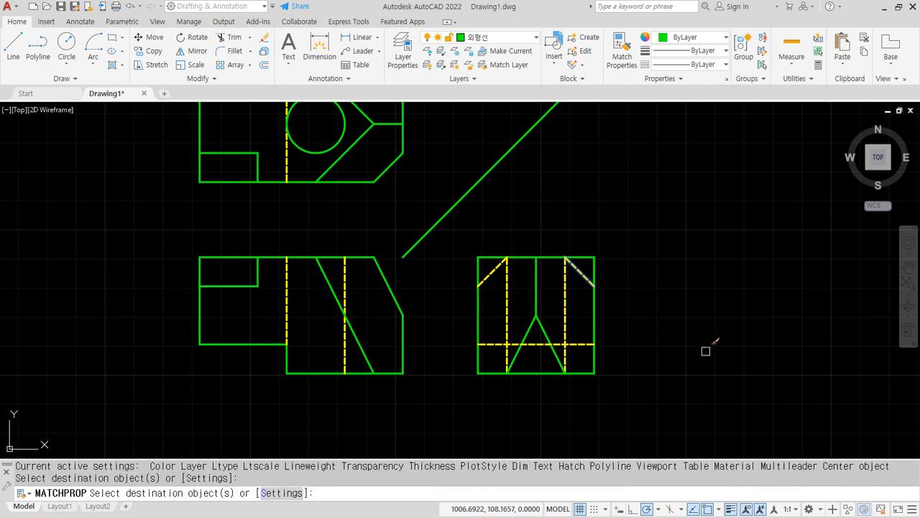
key("Return")
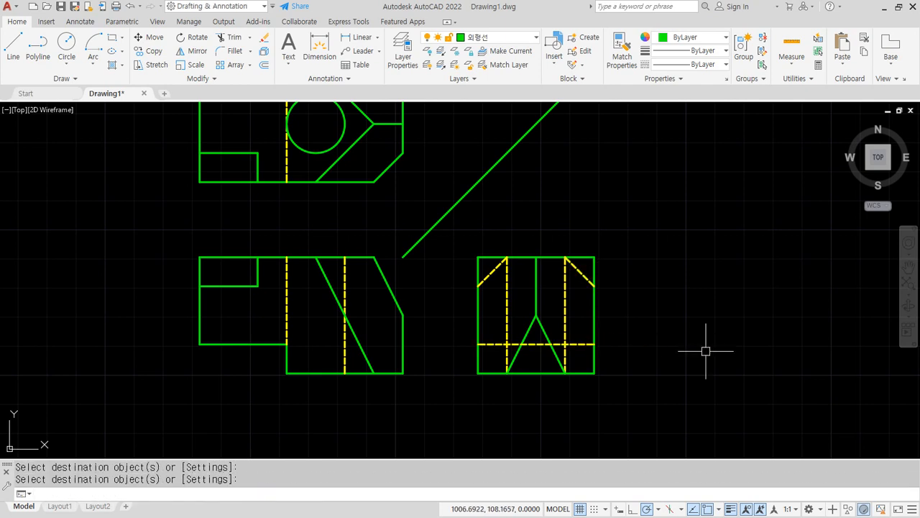
Erase the diagonal projection line between the top and side views and display the full extents of the drawing.
scroll(705, 351, "down", 2)
left_click(638, 241)
left_click(585, 171)
key("Delete")
type("z")
key("Return")
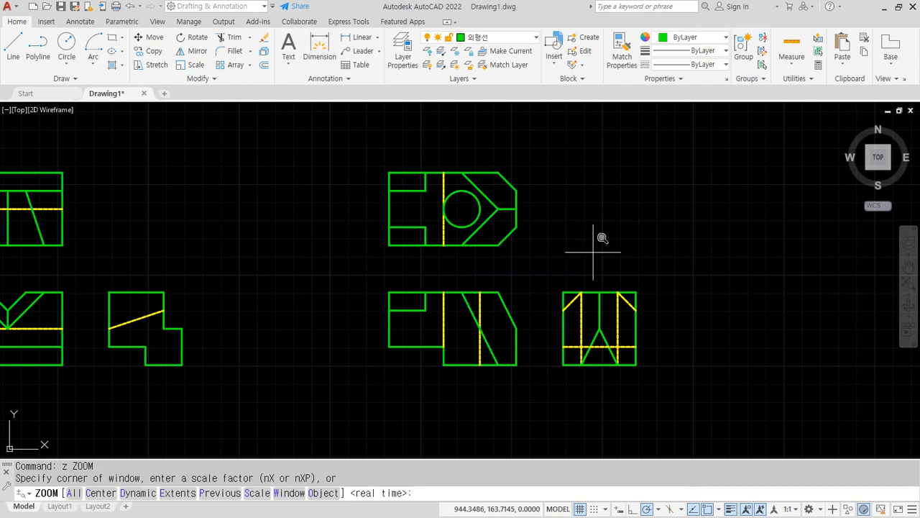
type("e")
key("Return")
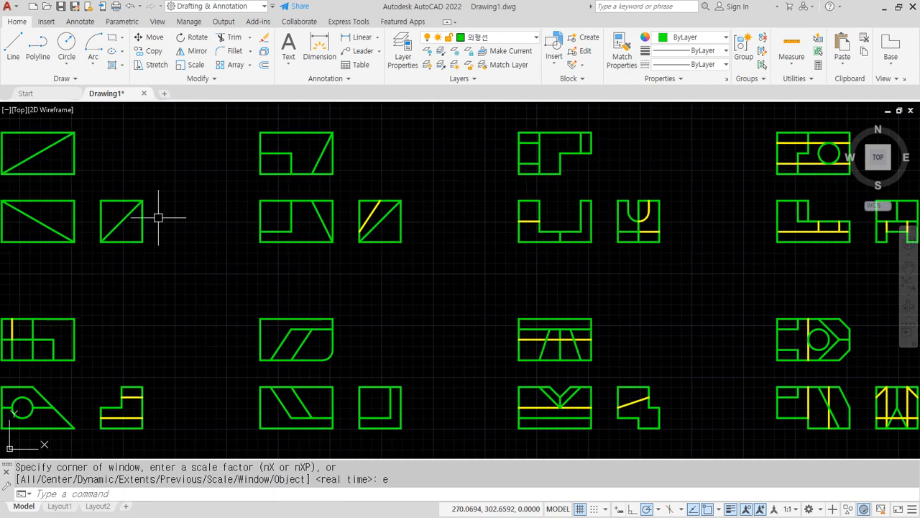